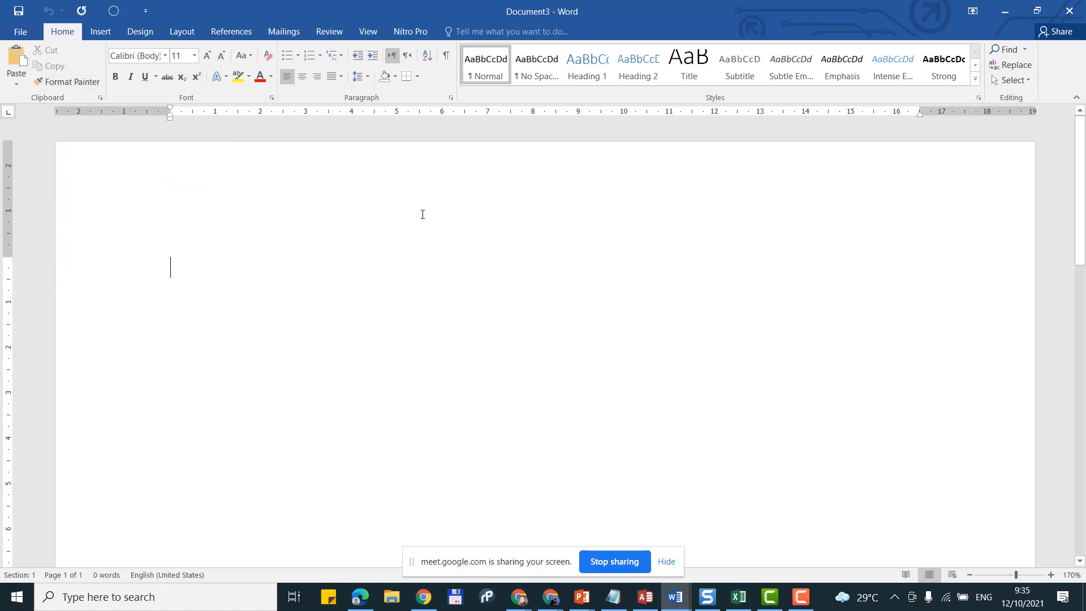
Step: In Page Setup, enter margins of 4 top, 3 bottom, 4 left and 3 right
click(145, 30)
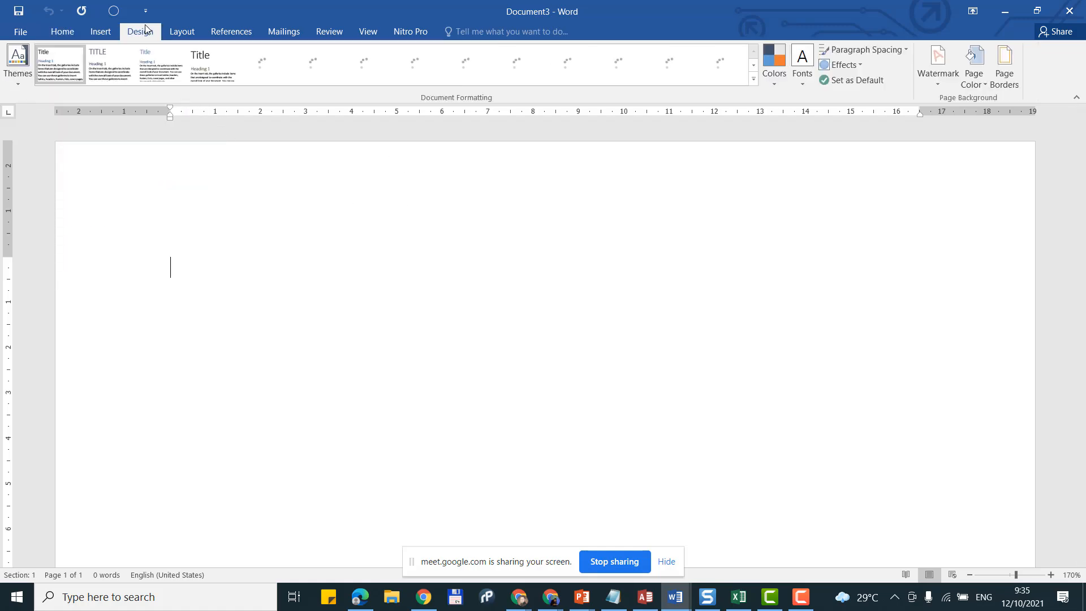
click(178, 31)
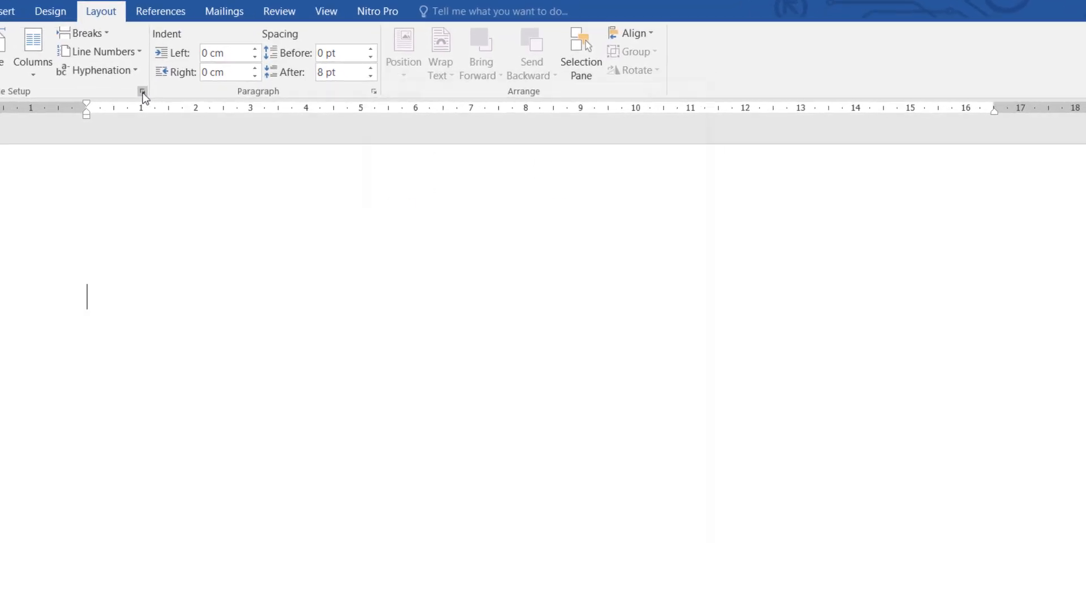
click(187, 96)
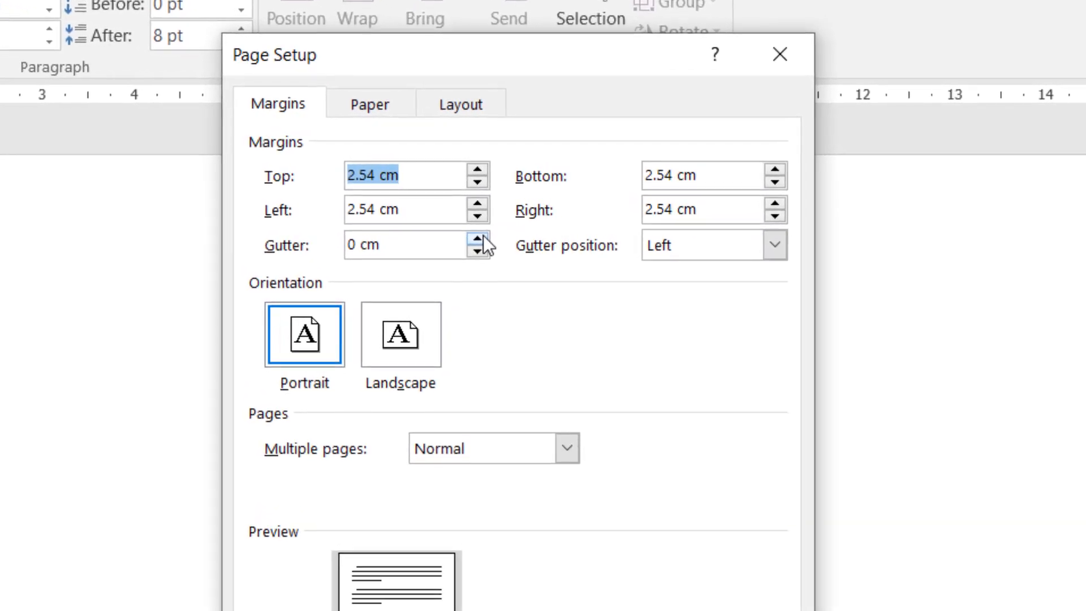
text(4)
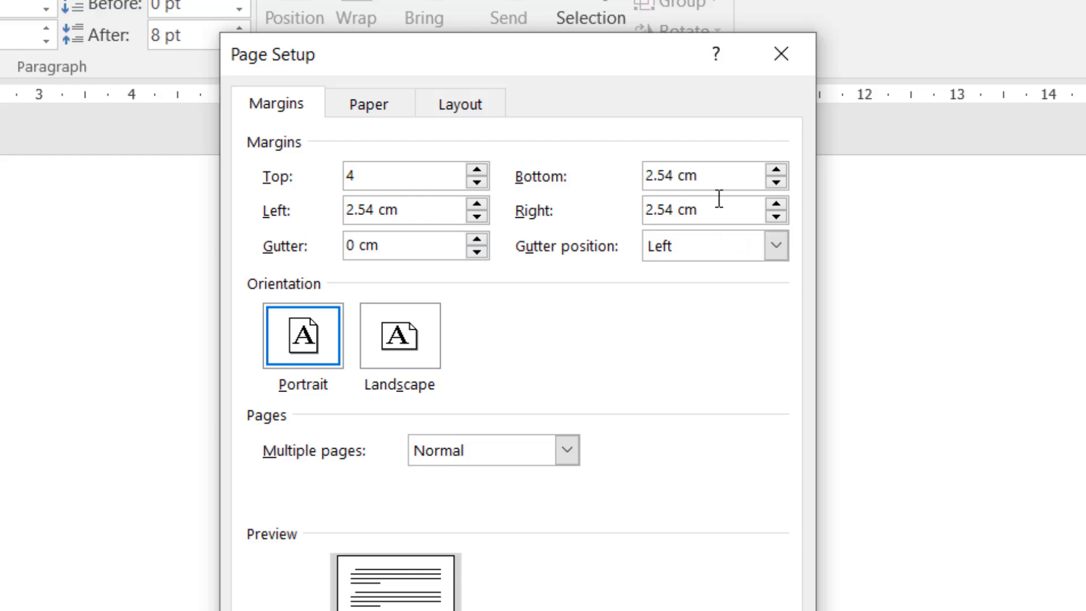
click(660, 166)
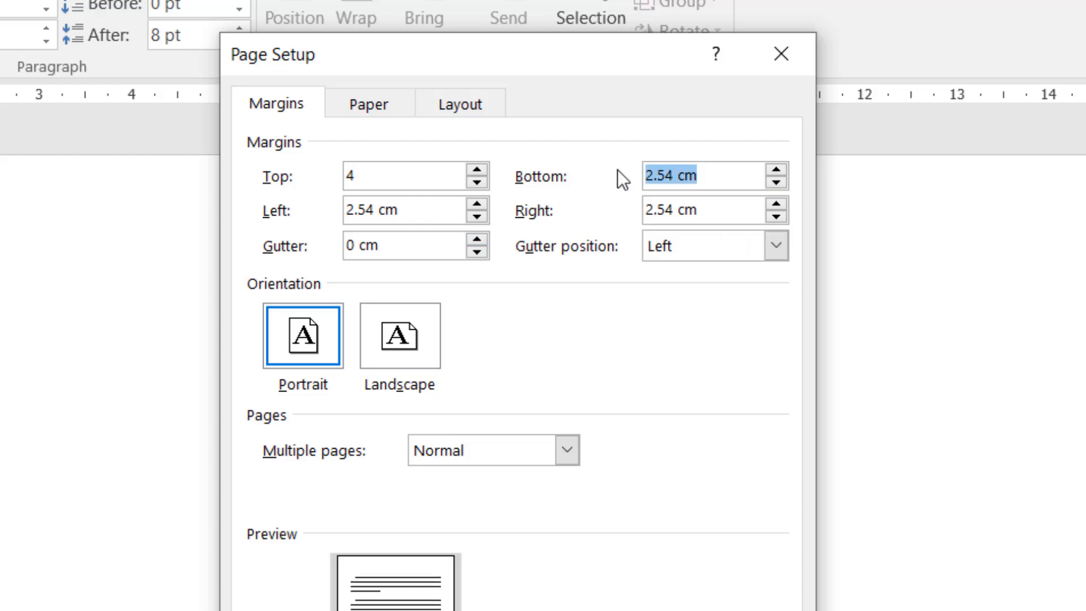
text(3)
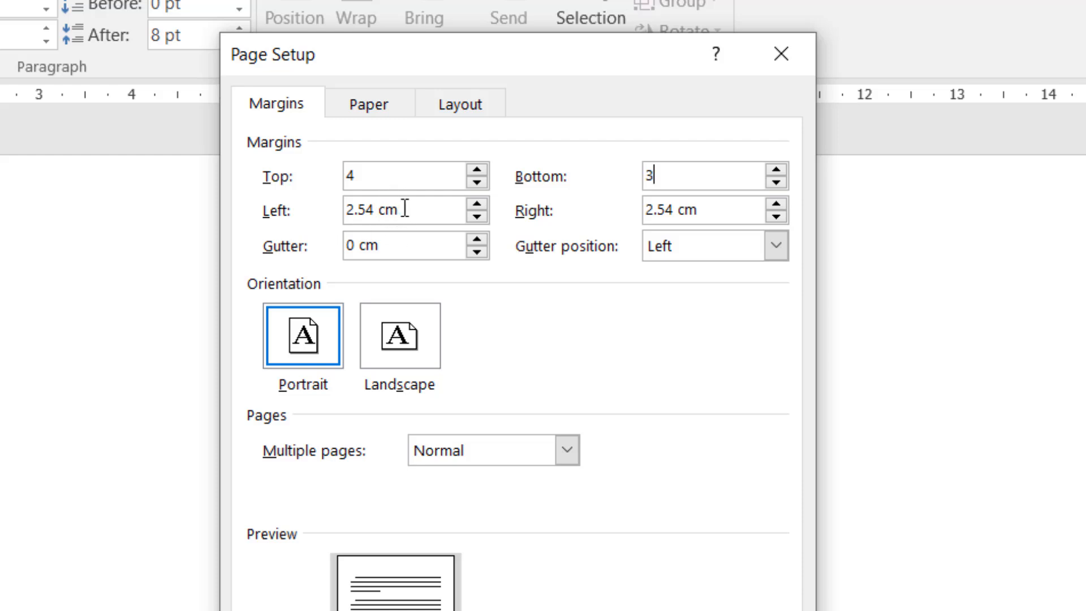
drag(411, 208, 328, 211)
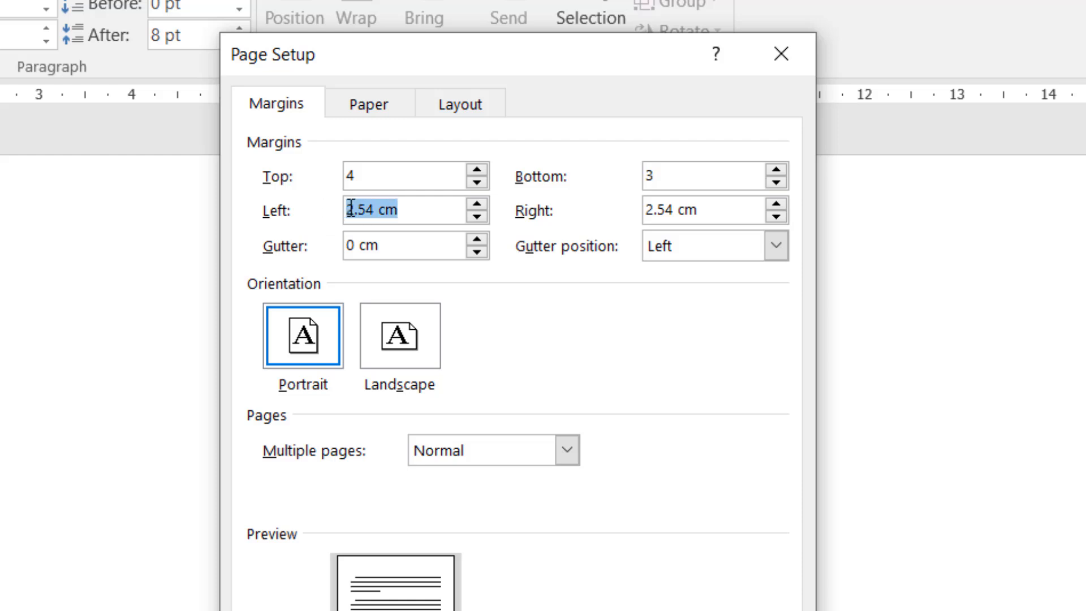
text(4)
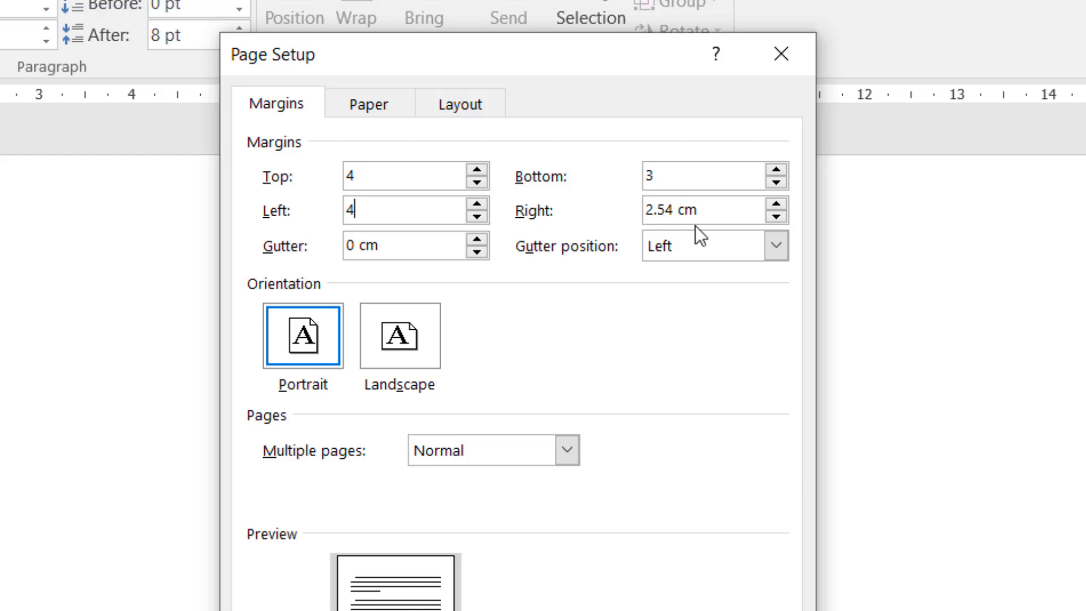
click(728, 212)
drag(649, 213, 612, 212)
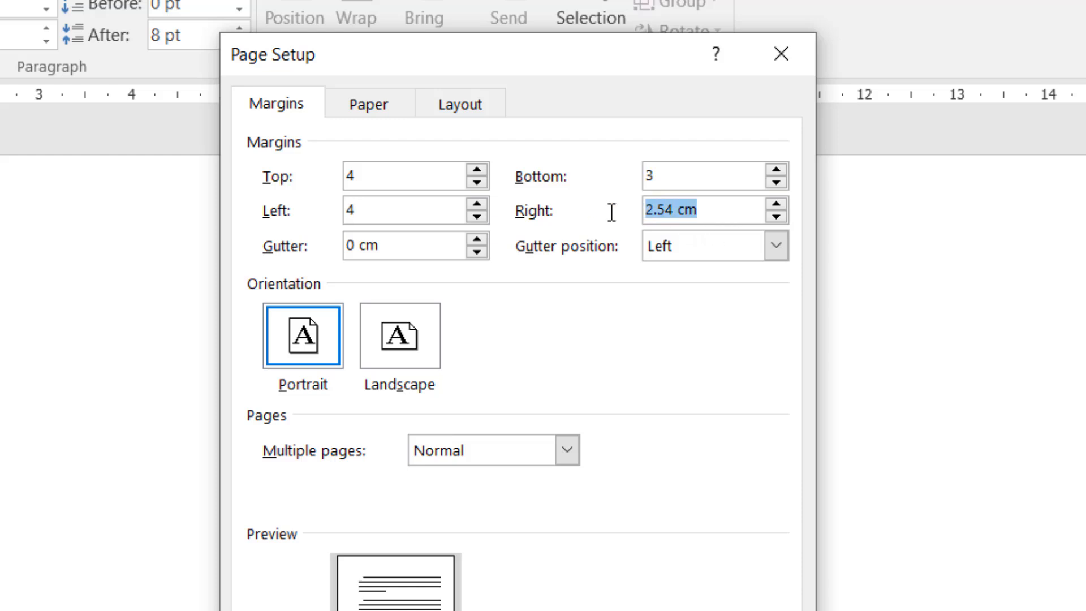
text(3)
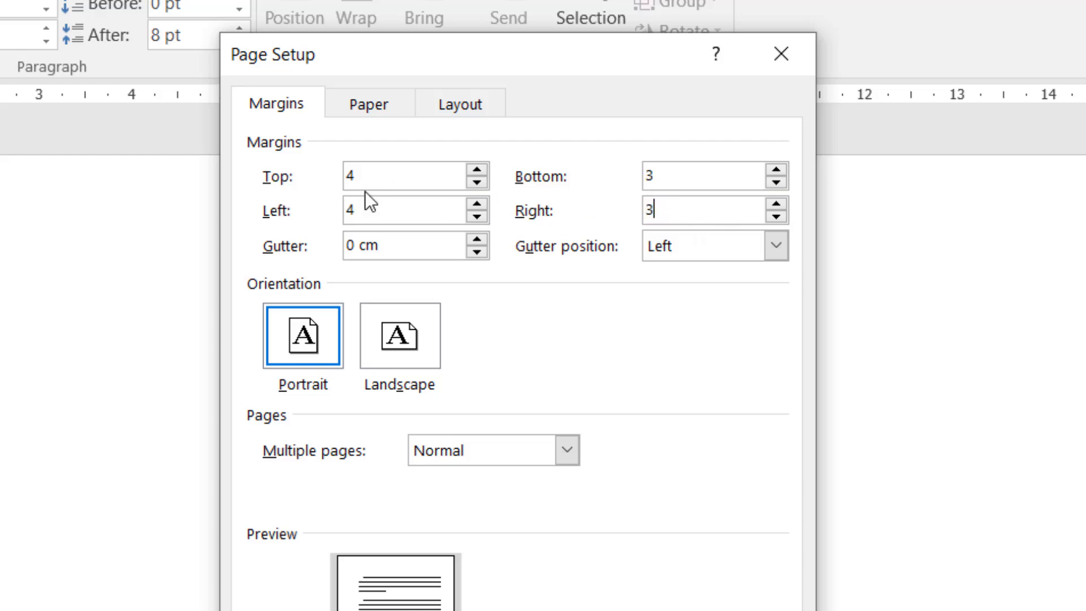
Step: Add the 'cm' unit to all four margin values
click(439, 177)
text(cm)
click(686, 174)
text(cm)
click(423, 207)
text(cm)
double_click(685, 208)
click(686, 209)
text(cm)
Step: Choose A4 as the paper size, then move to the Layout tab of Page Setup
click(386, 108)
click(368, 177)
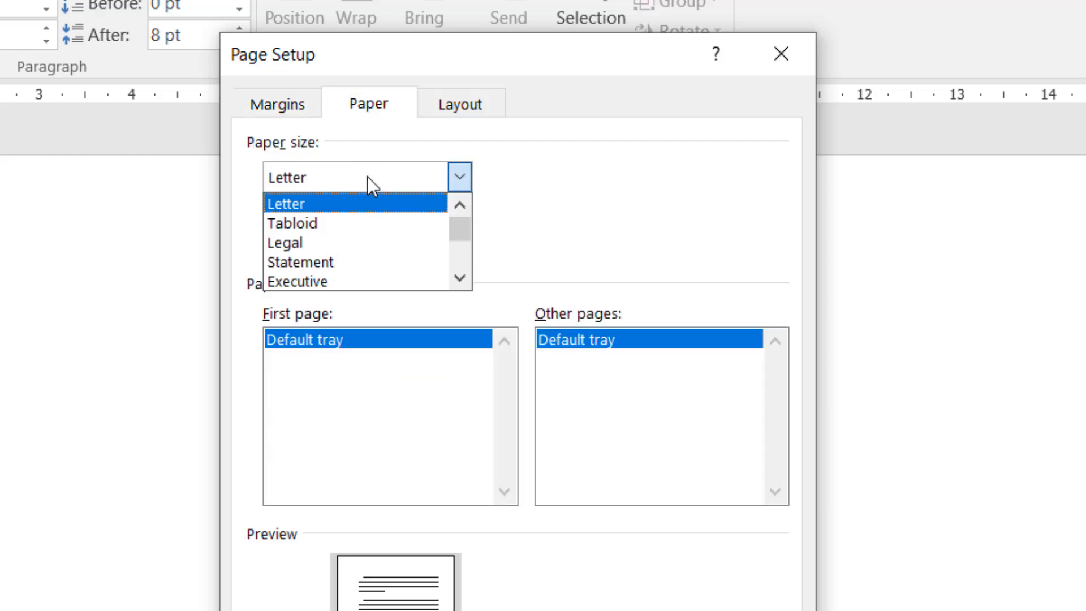
scroll(368, 210, down, 3)
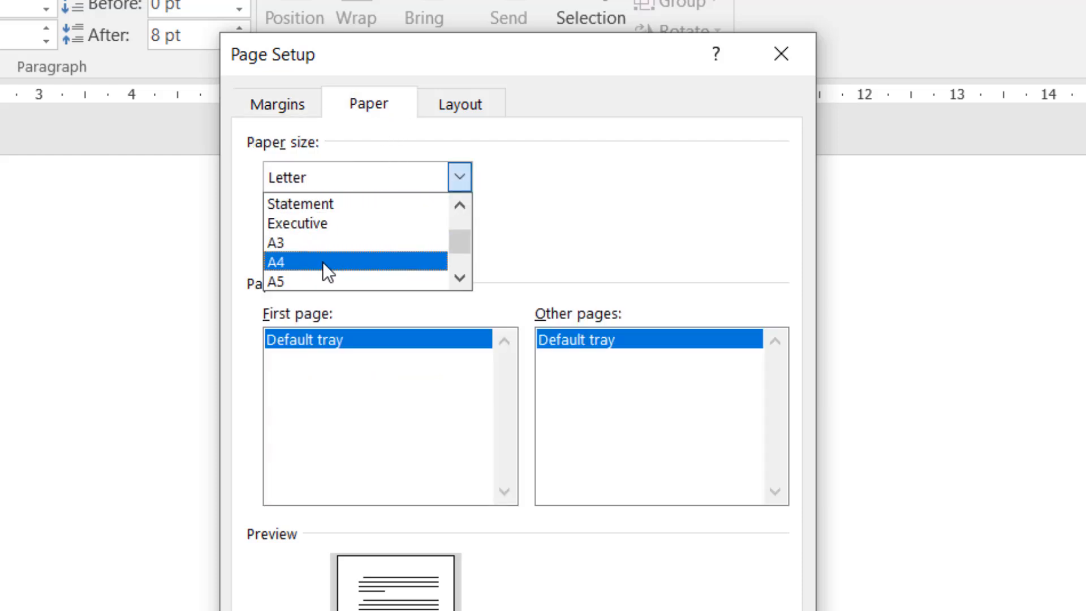
click(322, 263)
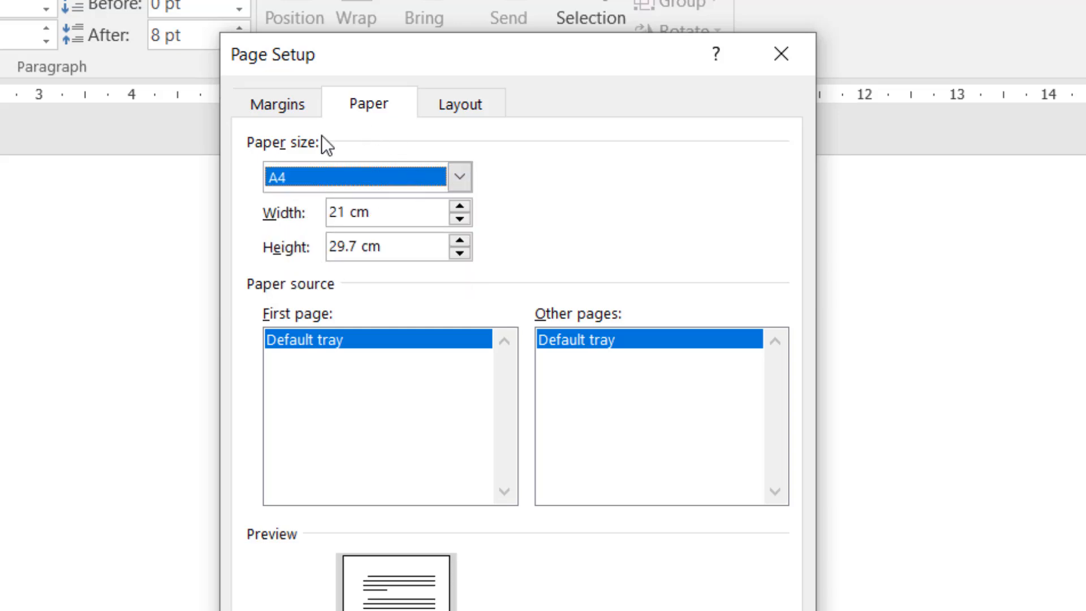
click(440, 119)
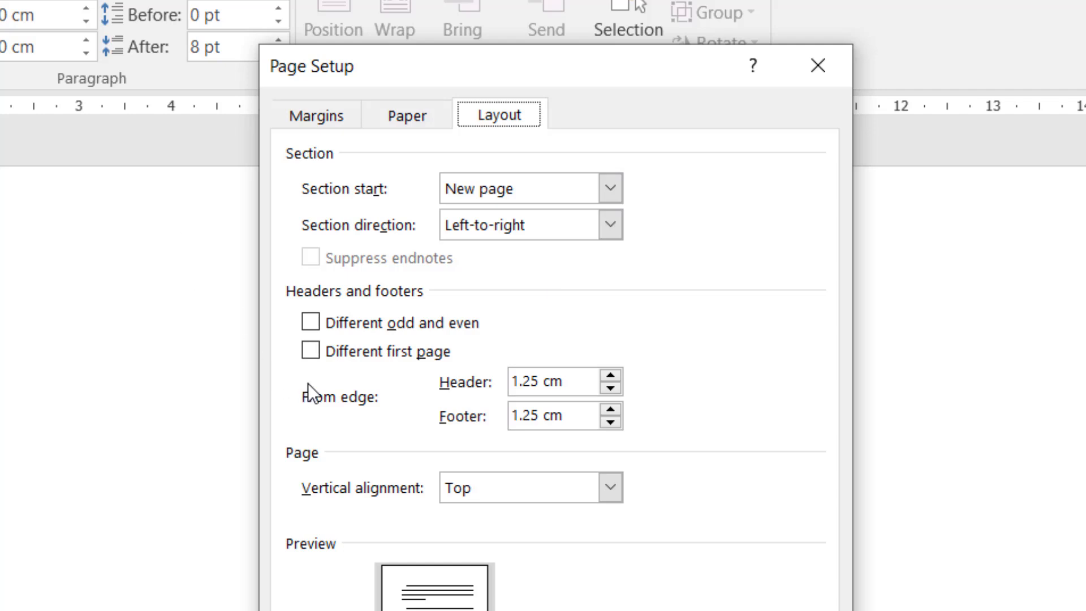
Step: Tick Different first page, recheck the Margins and Paper tabs, and confirm with OK
click(310, 351)
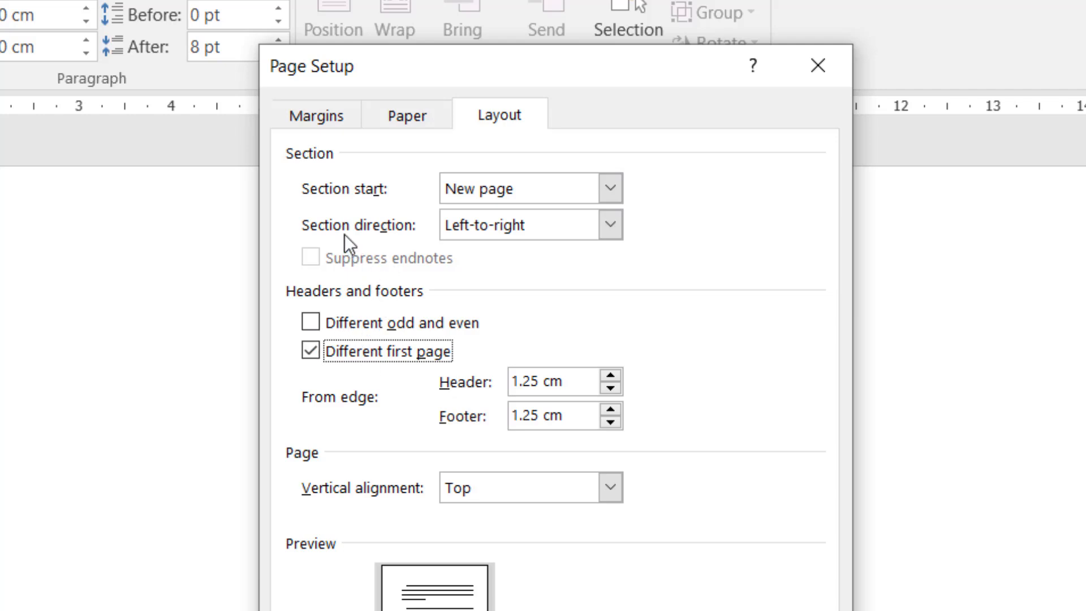
click(315, 114)
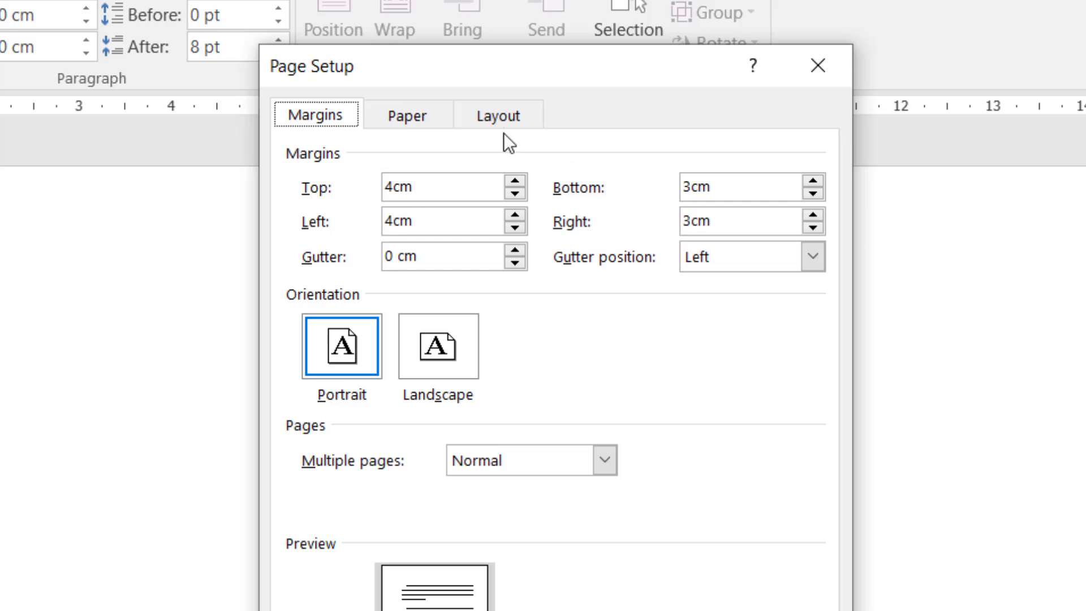
click(401, 109)
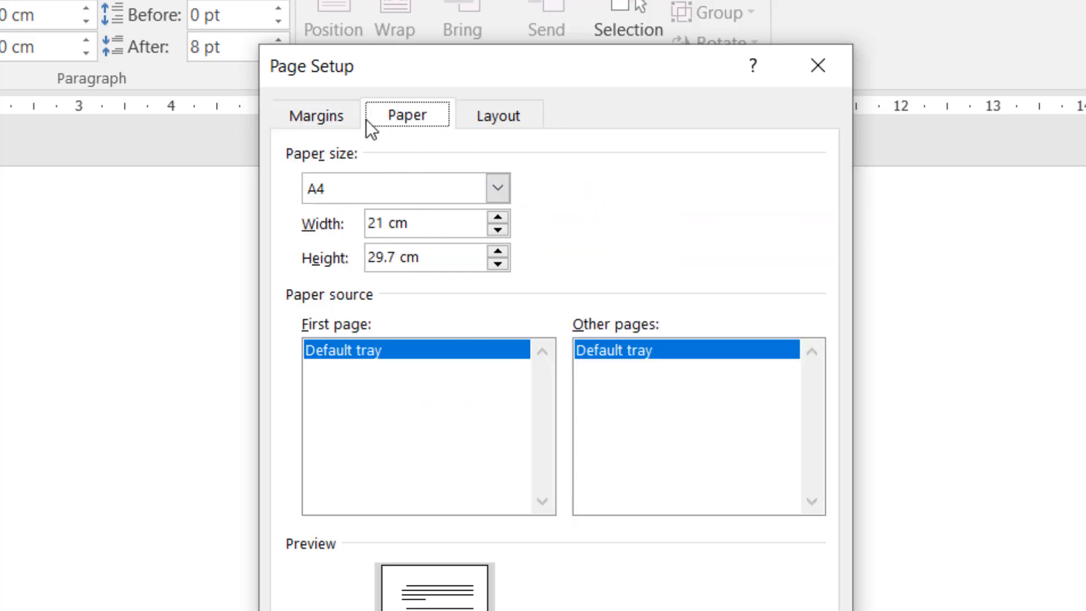
click(511, 113)
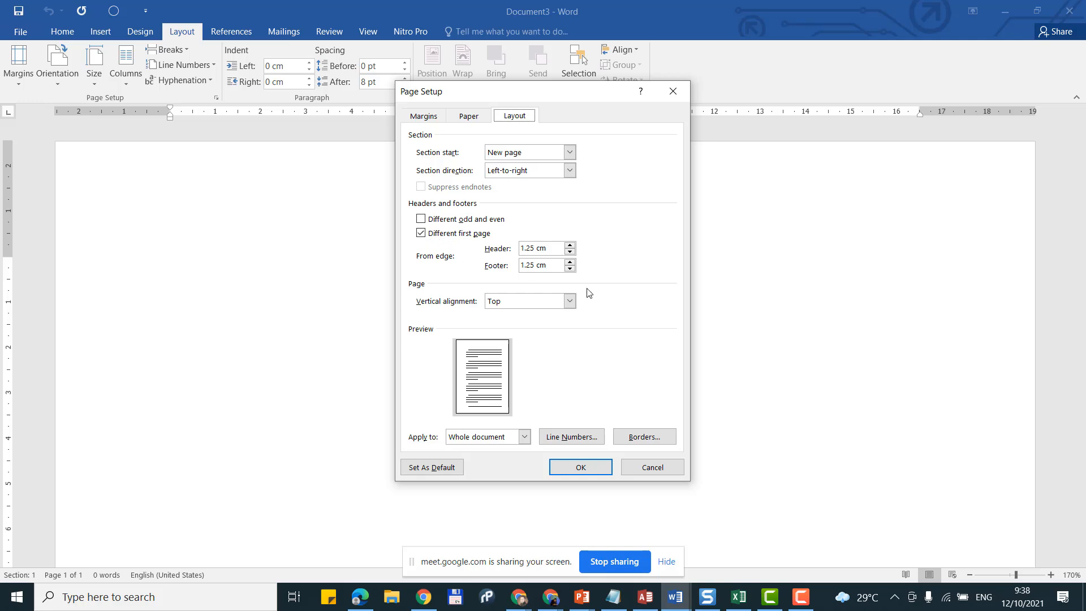
click(595, 470)
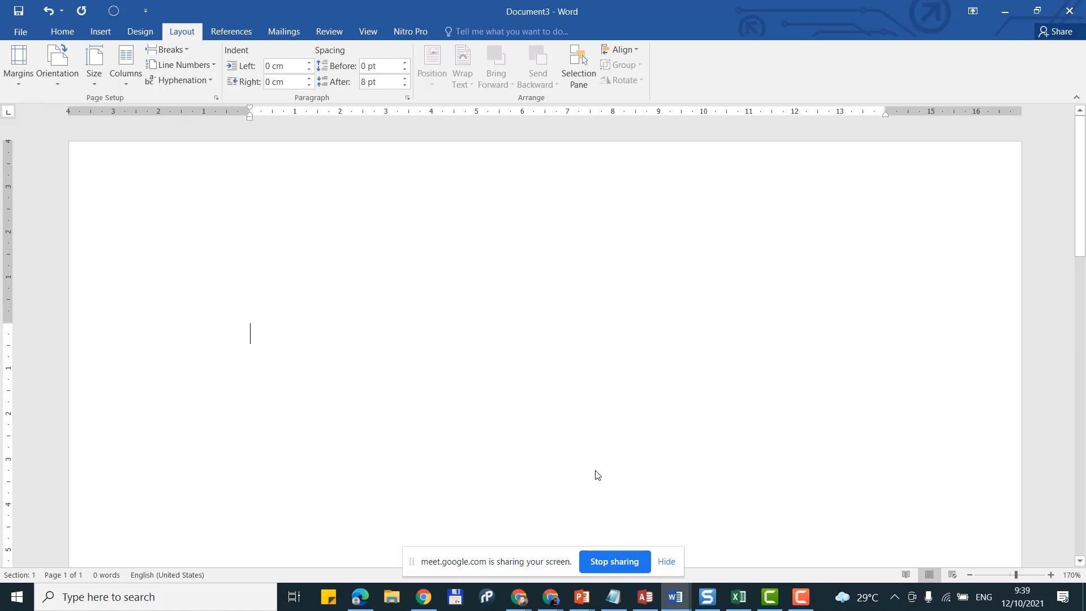
Step: On the Home tab, choose Times New Roman, size 12, and 2.0 line spacing
click(74, 36)
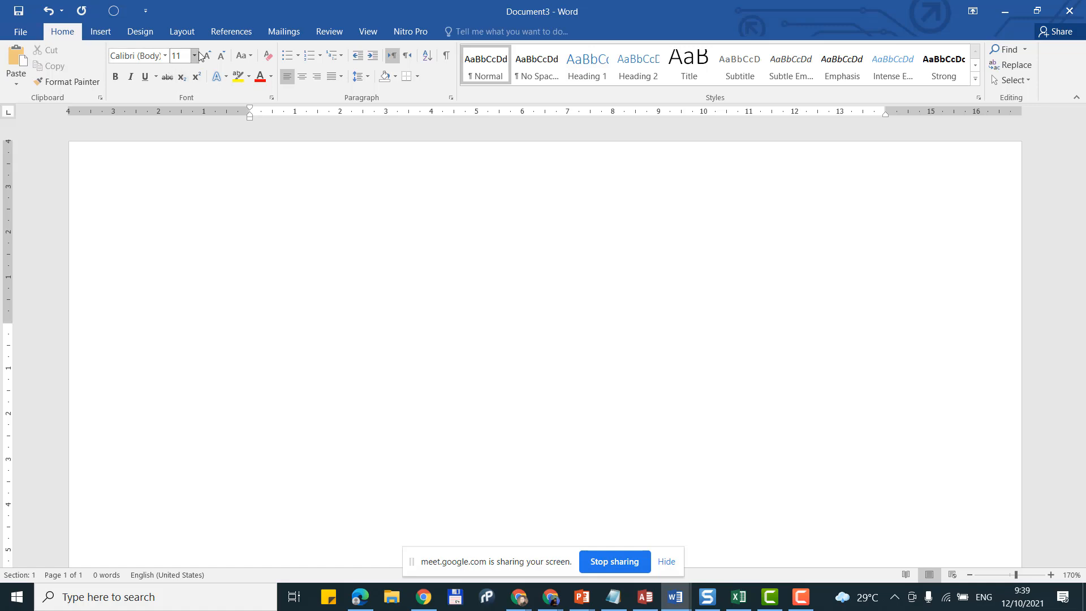
click(166, 56)
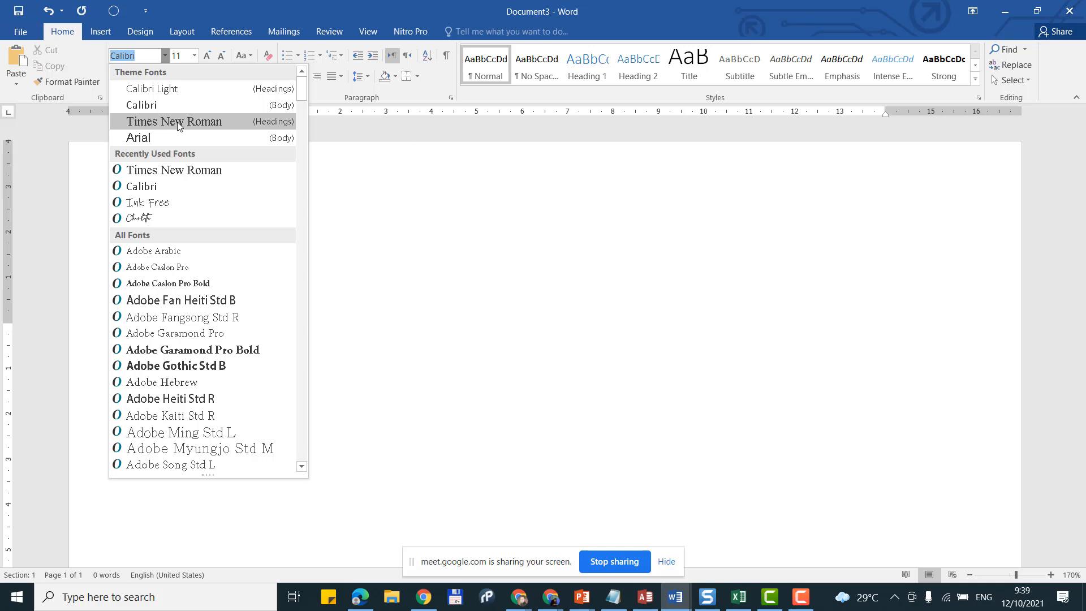
click(178, 126)
click(193, 56)
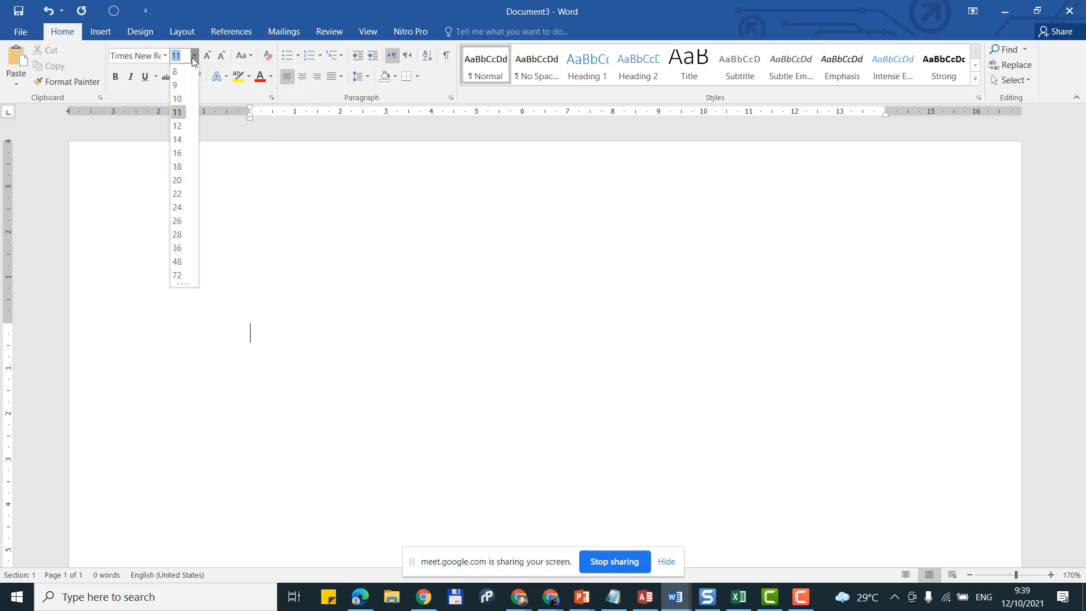
click(186, 125)
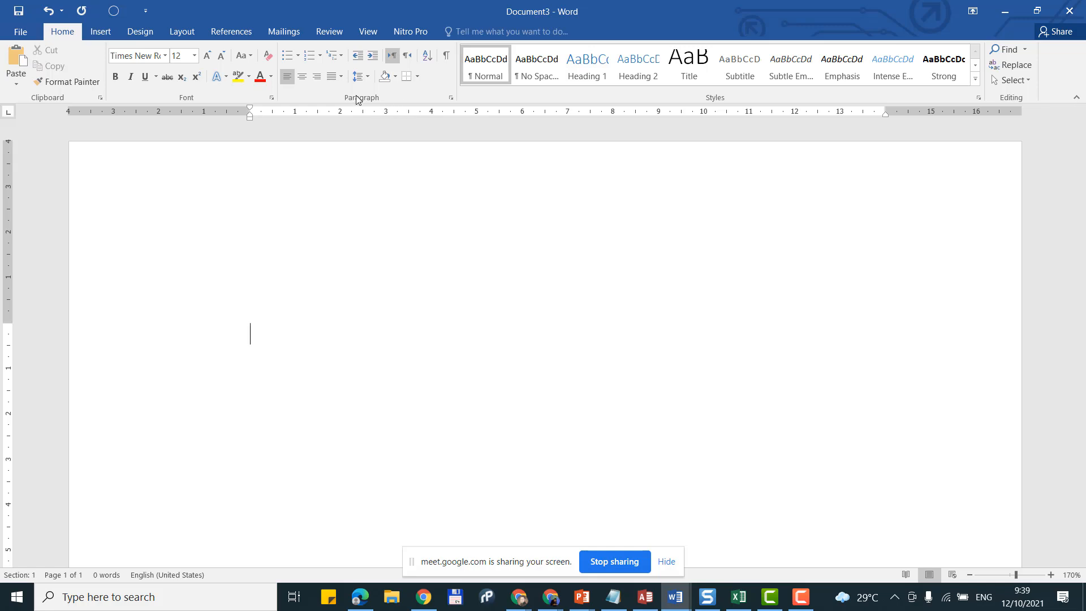
click(366, 78)
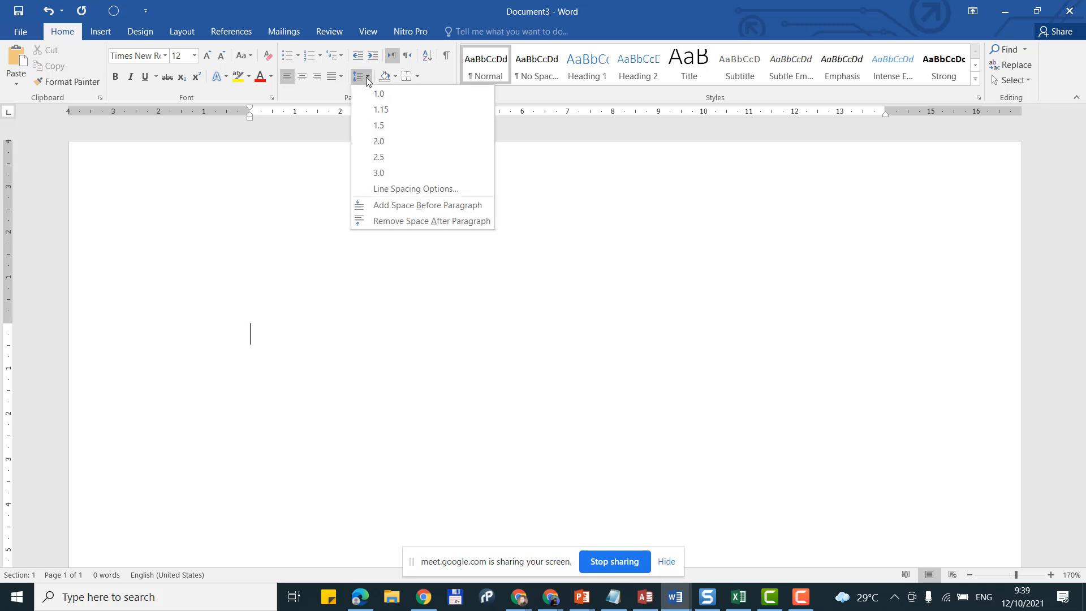
click(387, 141)
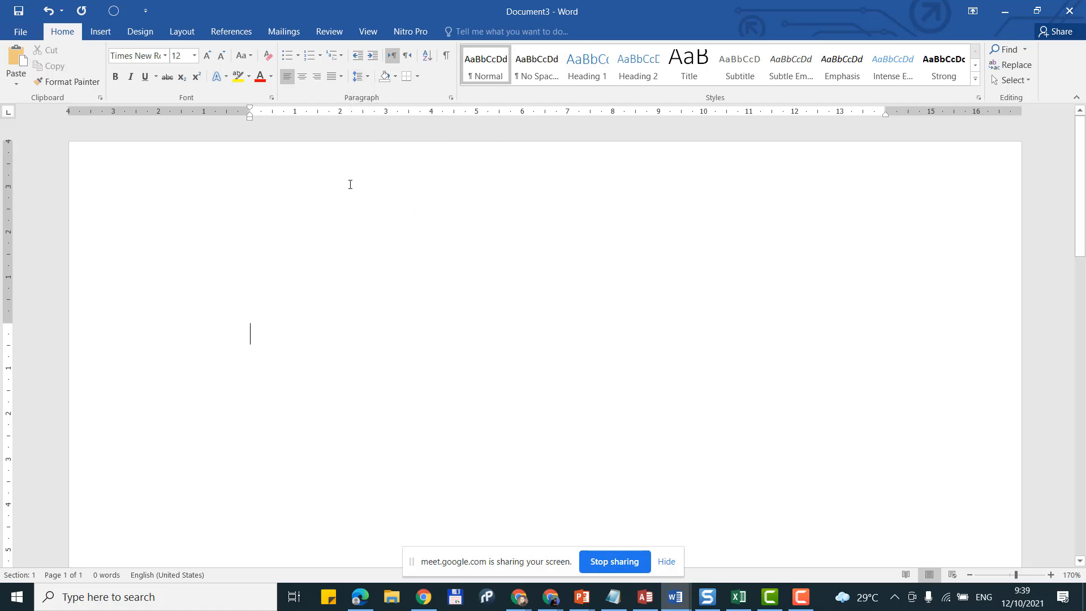
Step: Apply the Normal style and set paragraph alignment to Justify
click(334, 76)
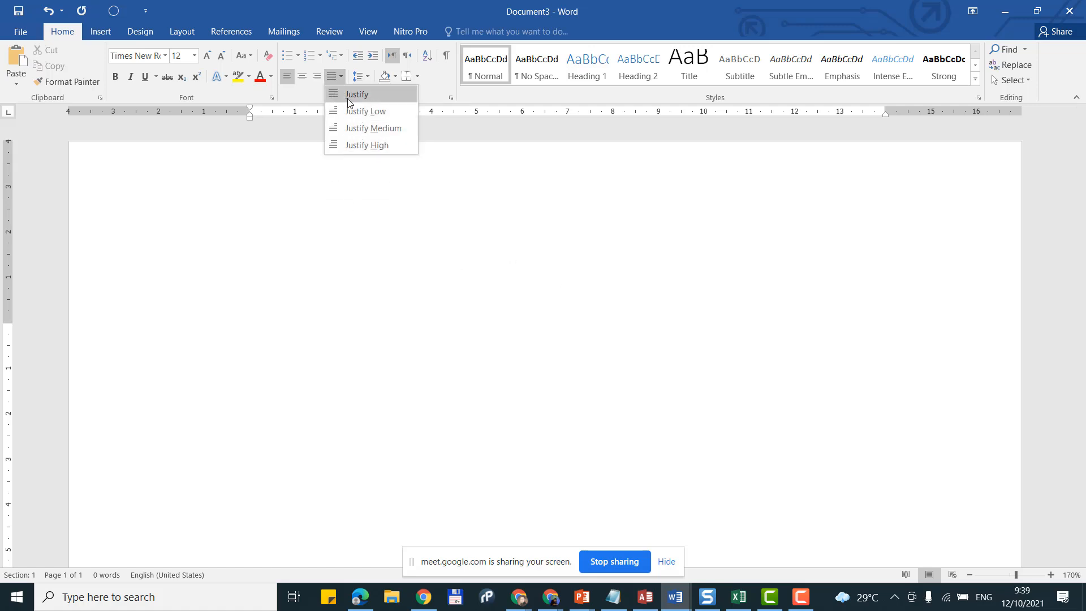
click(343, 94)
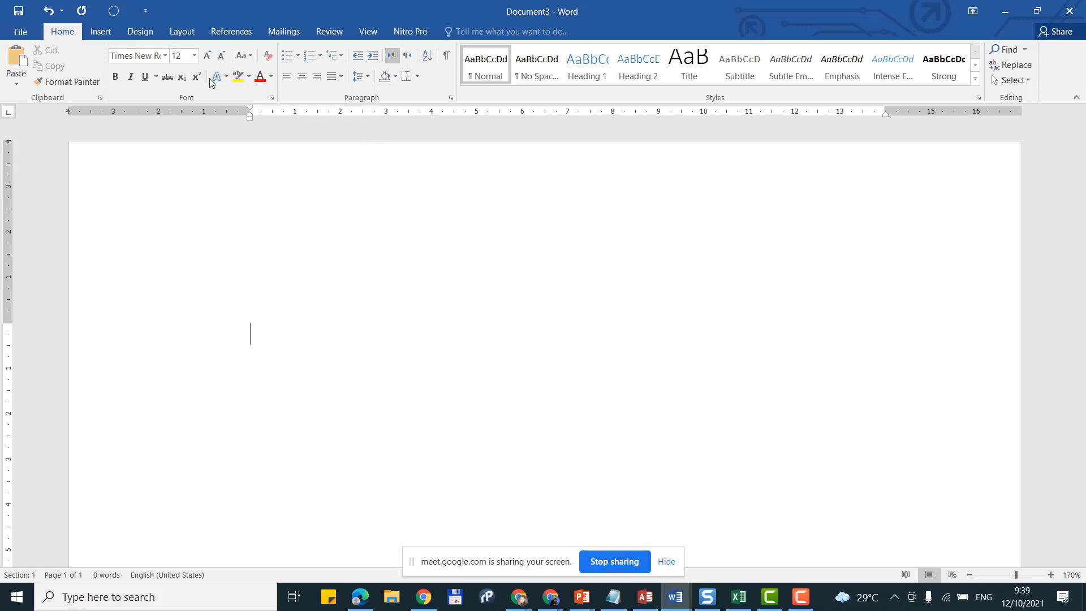
click(485, 67)
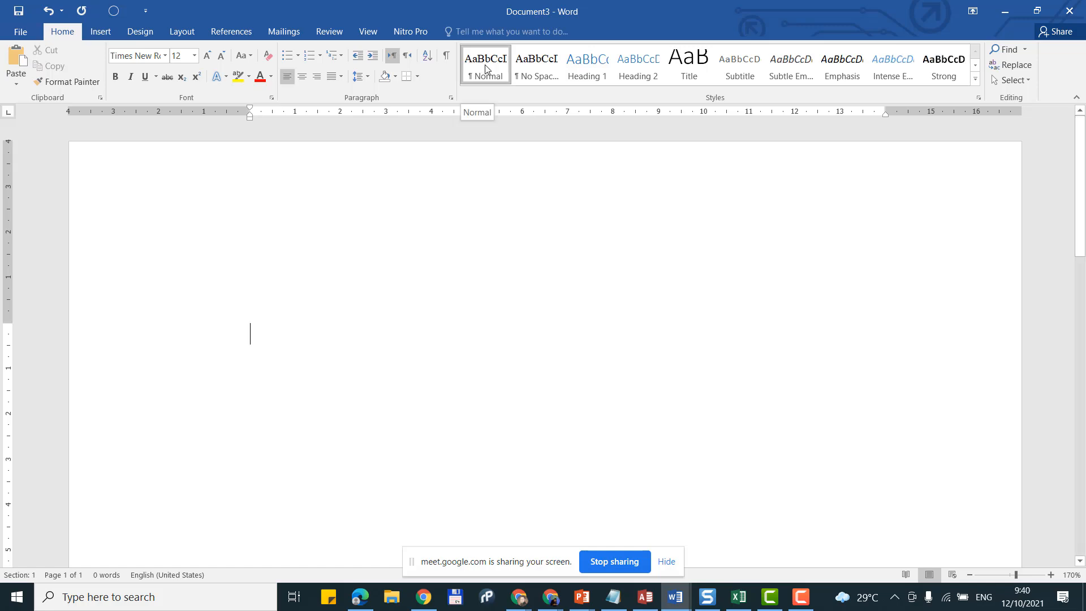
click(338, 76)
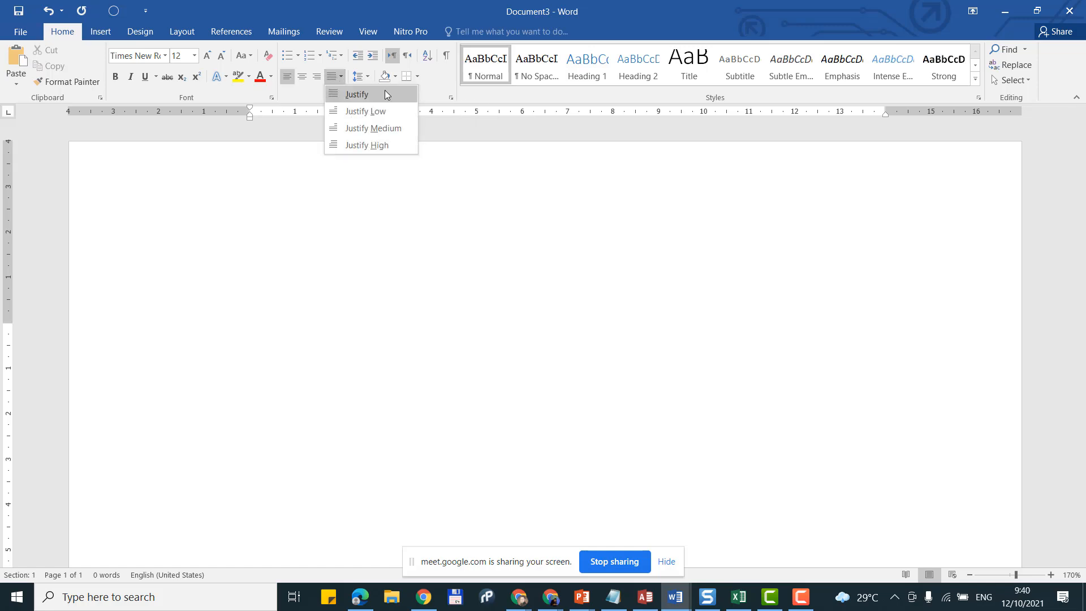
click(387, 95)
right_click(497, 70)
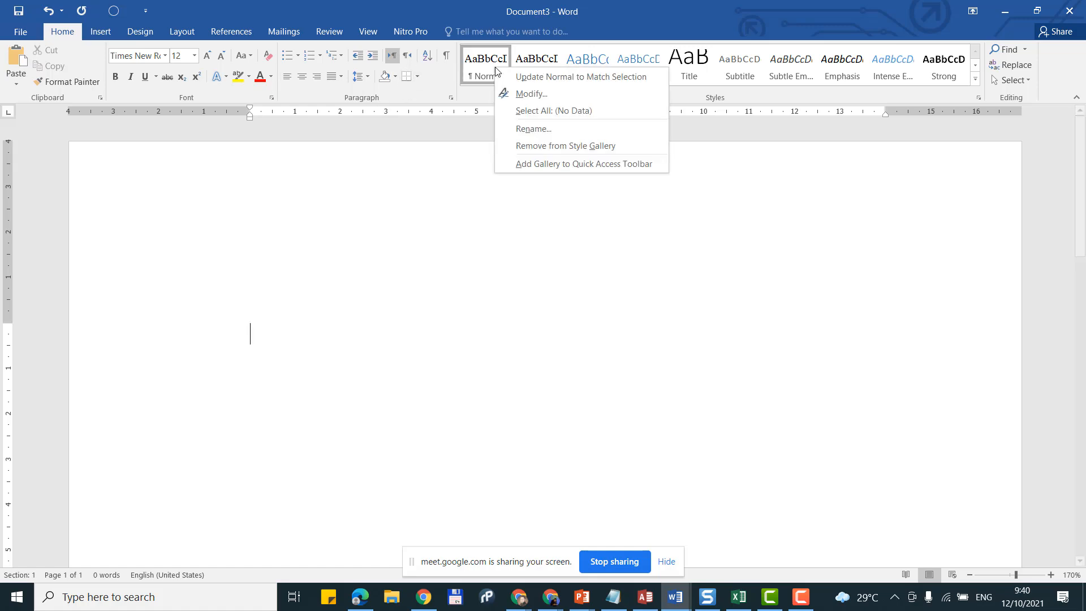
key(Escape)
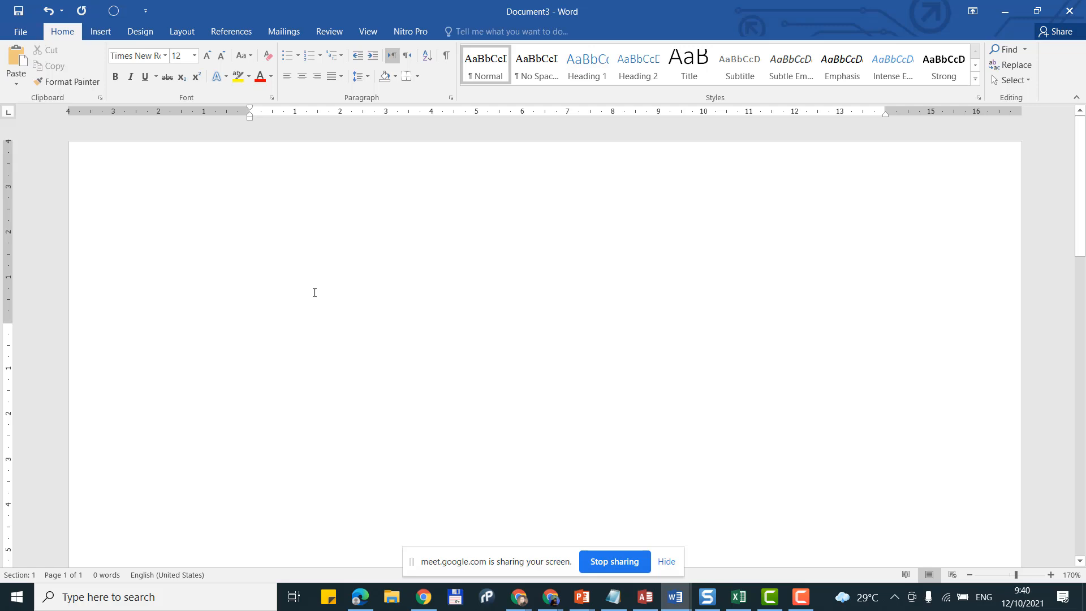
Step: Type the title HARDWARE and make it bold and centred
text(H)
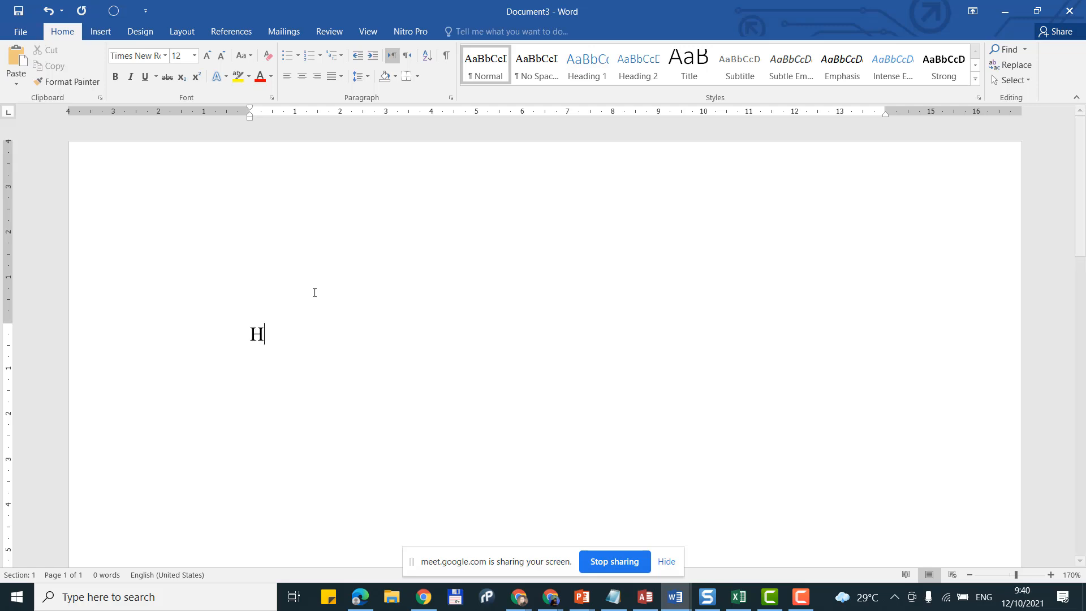
text(ARDWA)
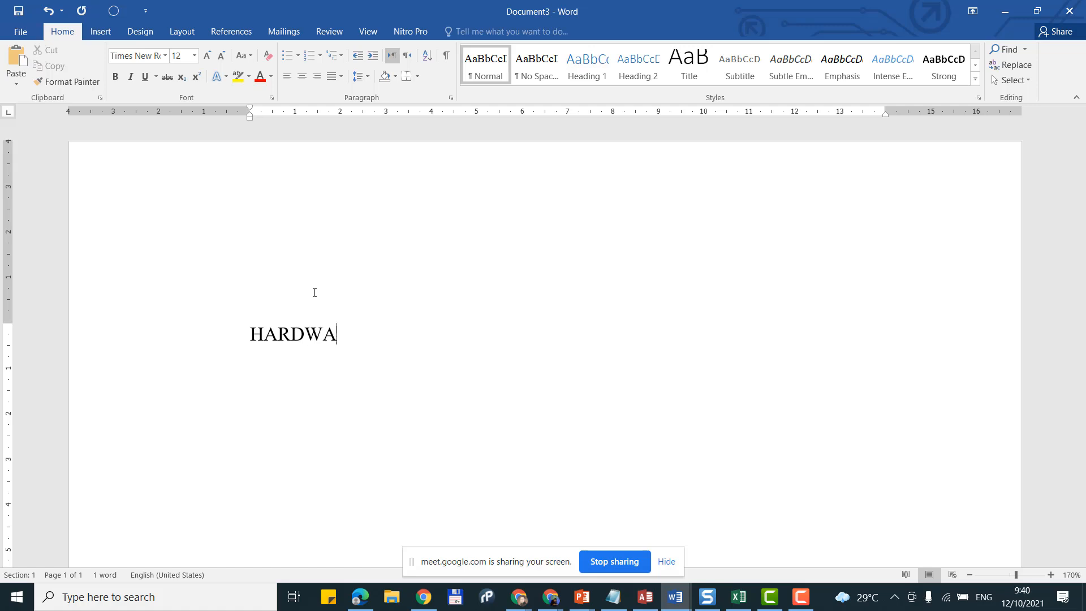
text(RE)
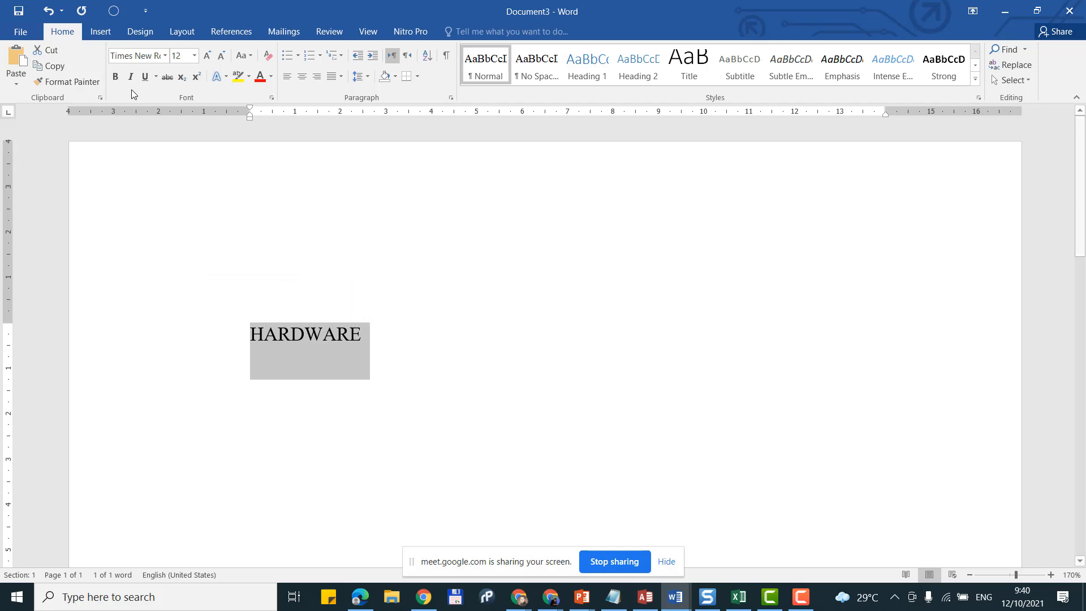
click(117, 77)
click(534, 343)
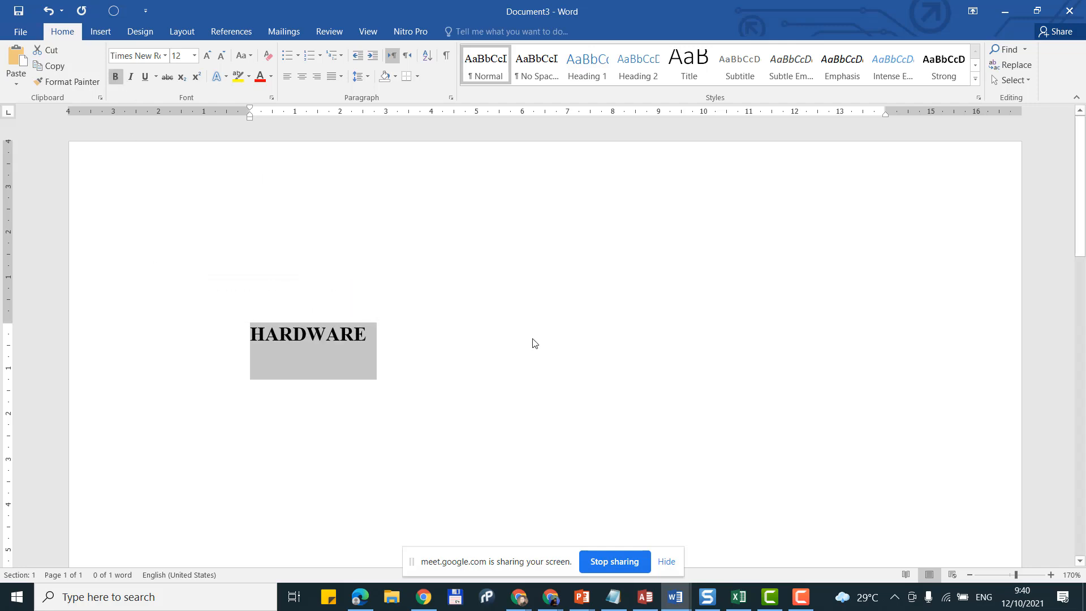
click(323, 80)
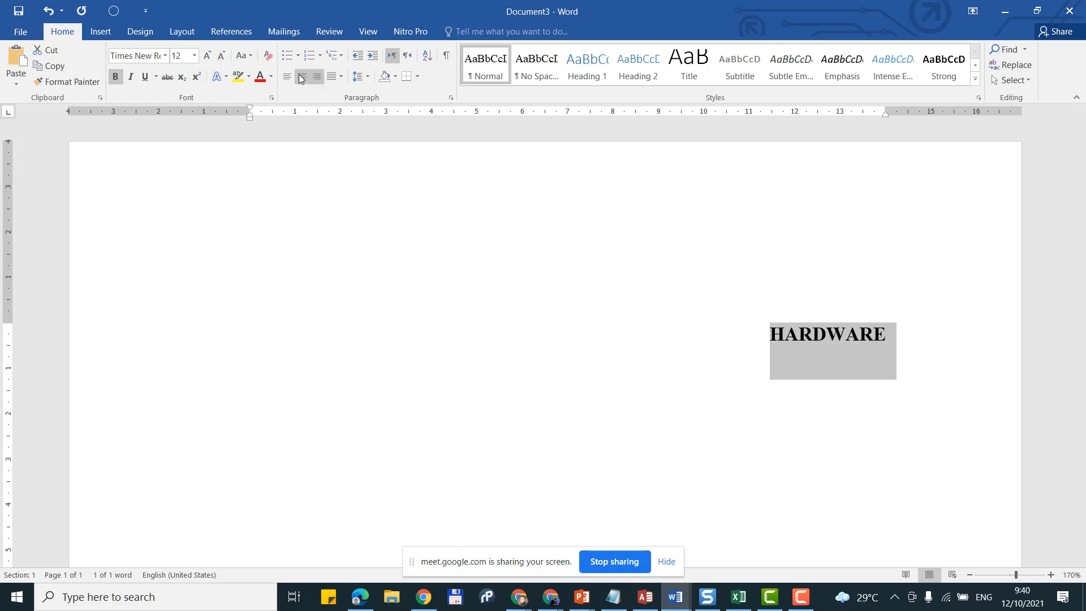
click(301, 77)
click(549, 342)
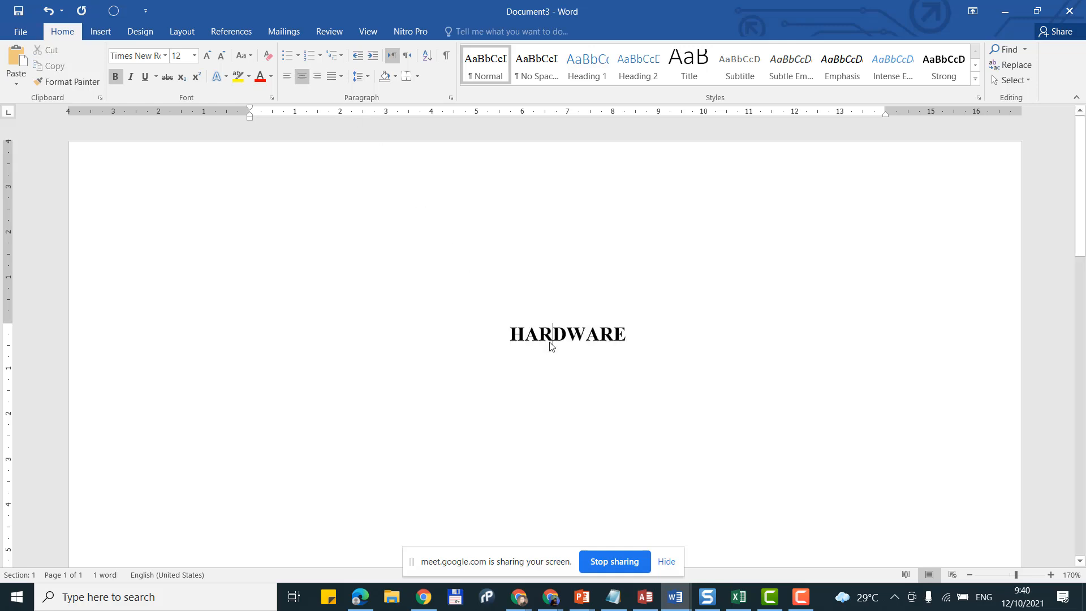
scroll(649, 323, down, 1)
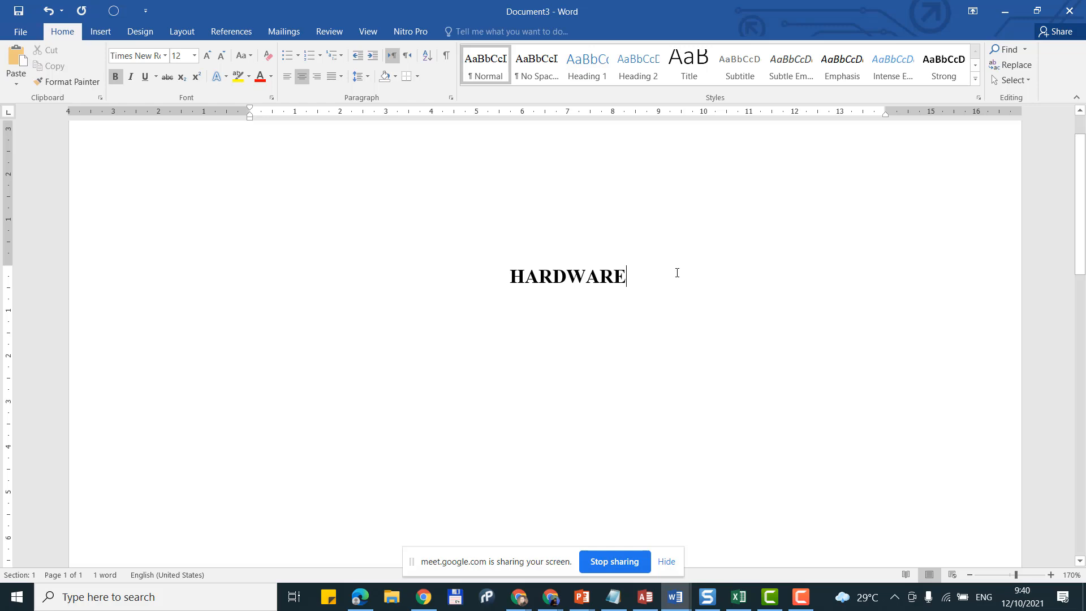
Step: Type TUGAS TEKNOLOGI INFORMASI on a new line below HARDWARE, fixing the typo
key(Return)
key(Return)
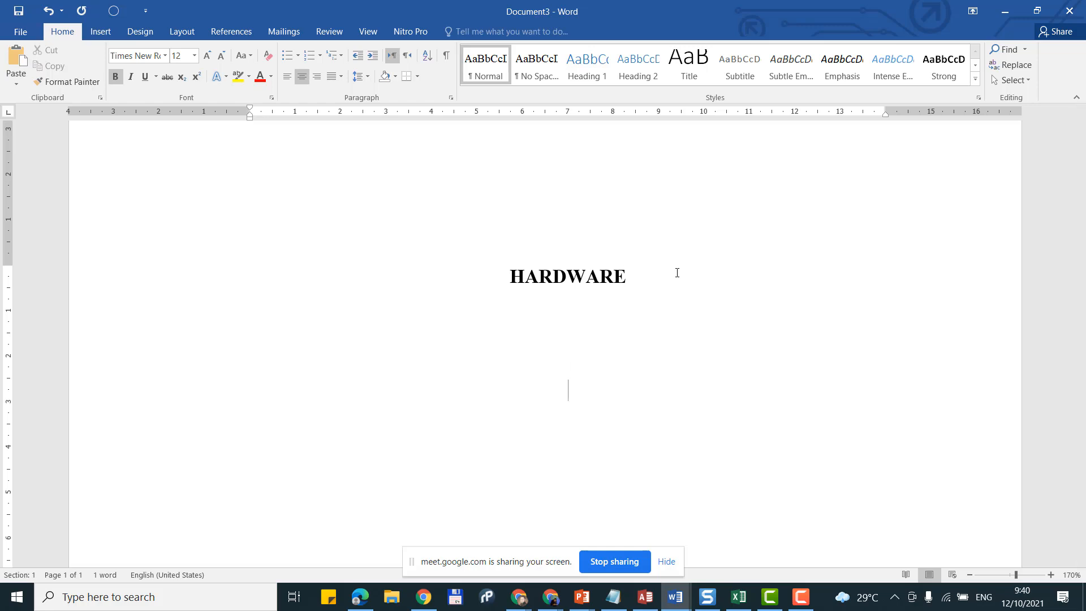
text(TUGAS TEKNOLOO)
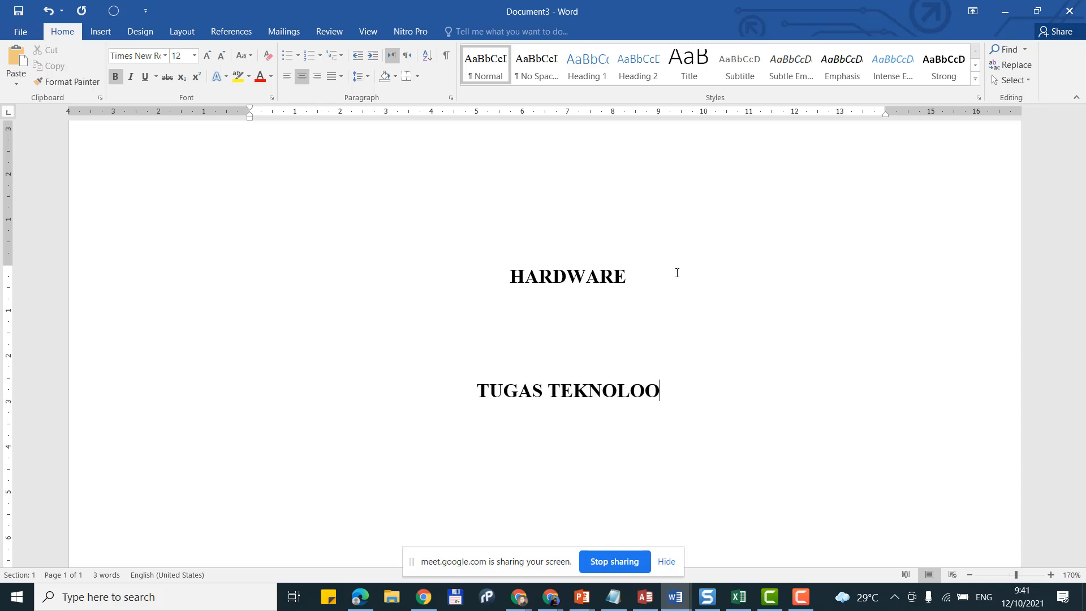
key(BackSpace)
text(GI )
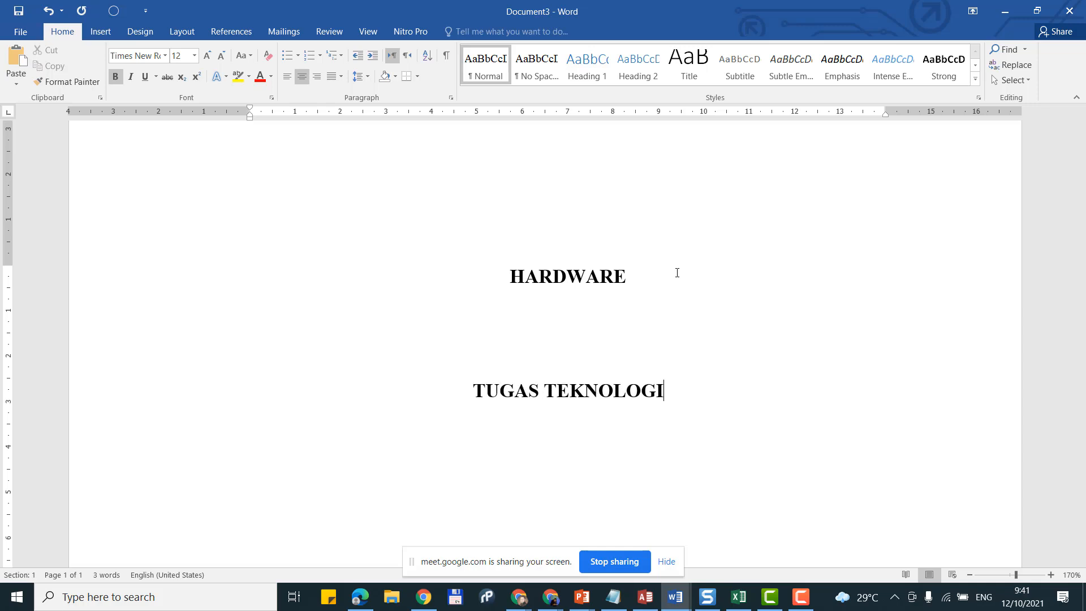
text(INFO)
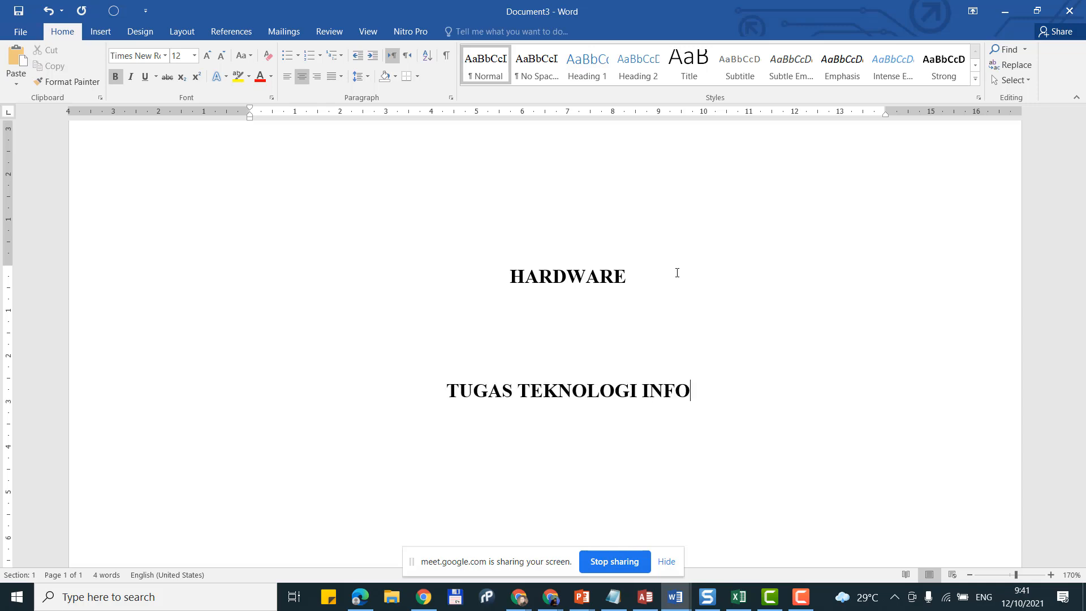
text(RMASI)
key(Return)
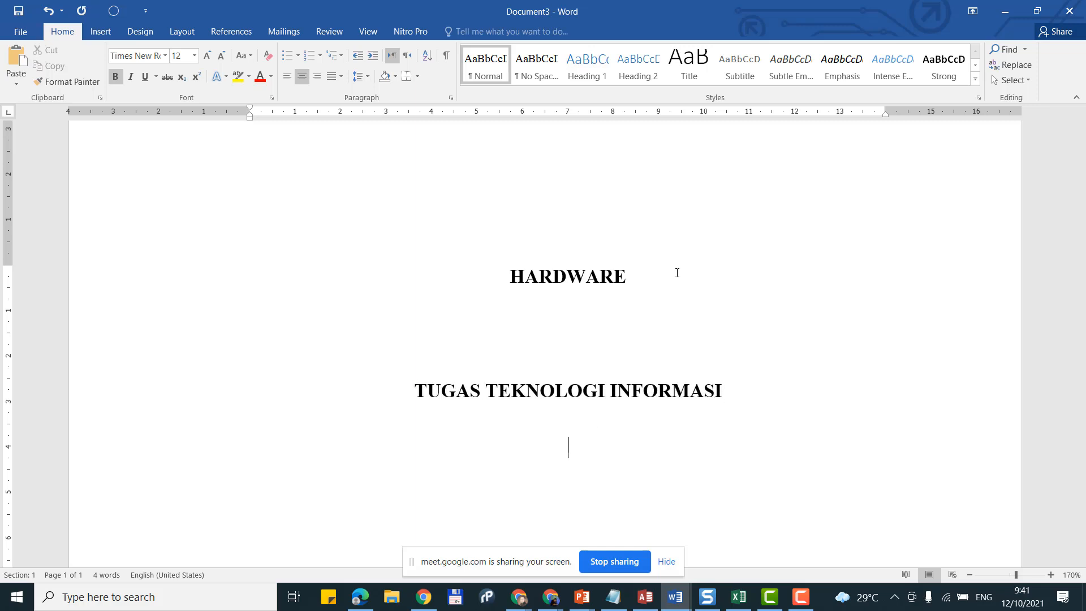
Step: Type a 'Dosen:' line with the lecturer's name, then append ', M.Kom'
scroll(635, 287, down, 2)
scroll(635, 288, up, 2)
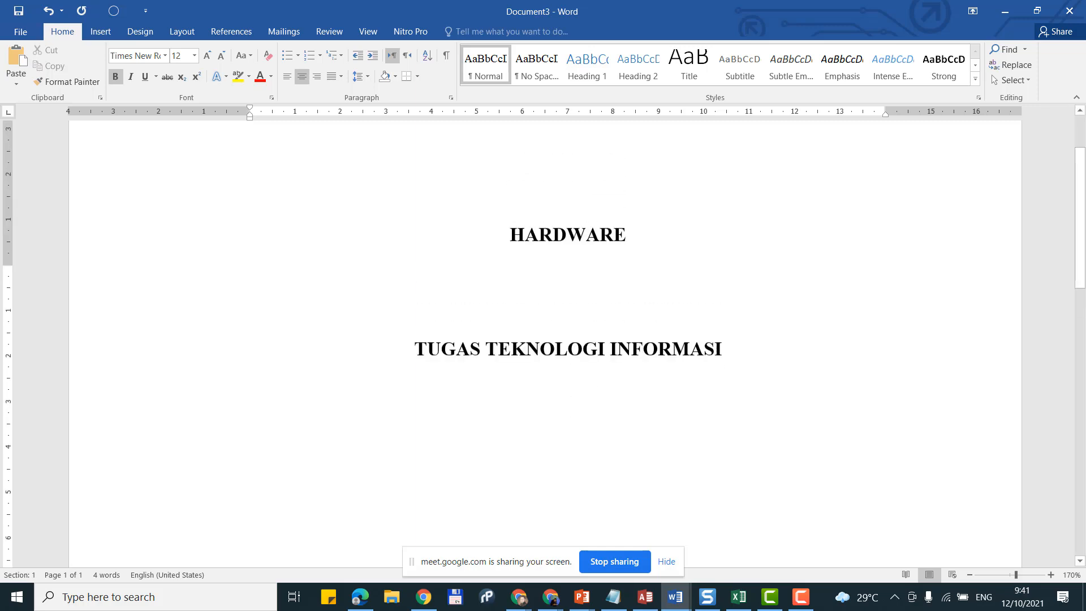
scroll(625, 346, down, 2)
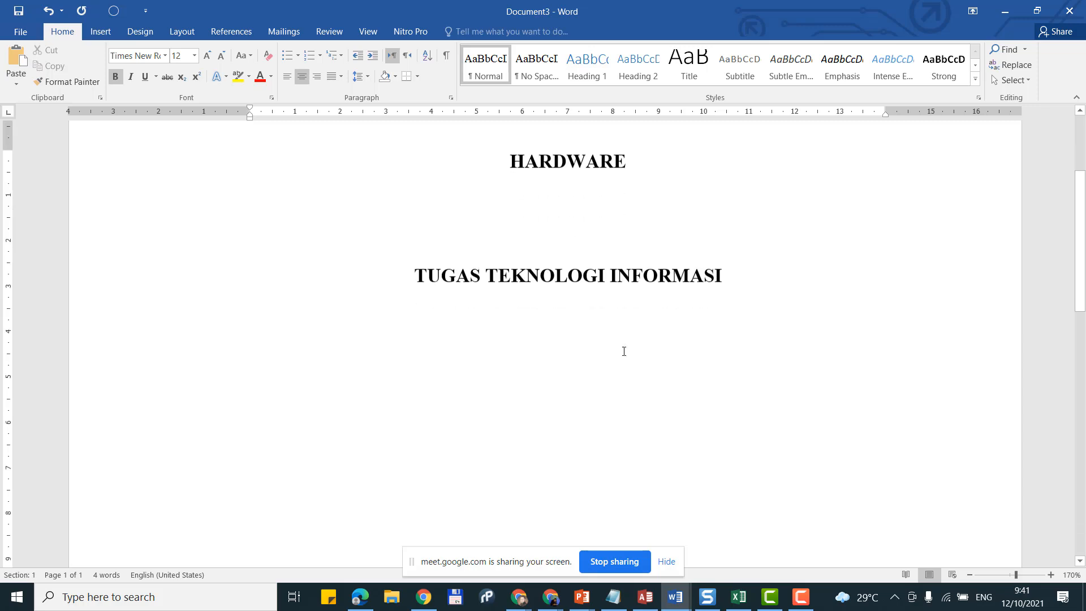
click(626, 323)
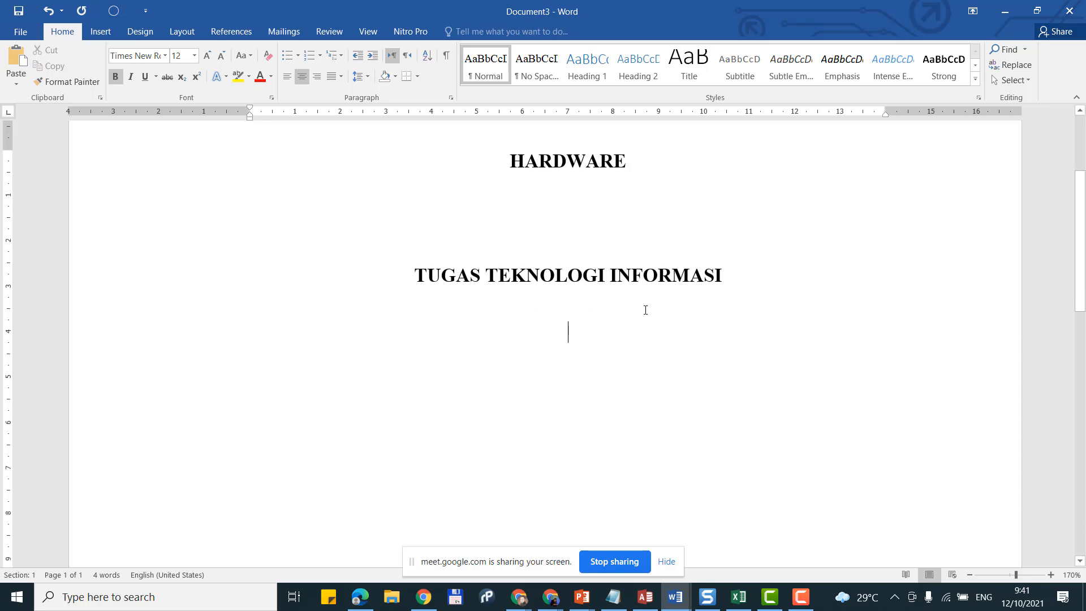
text(D)
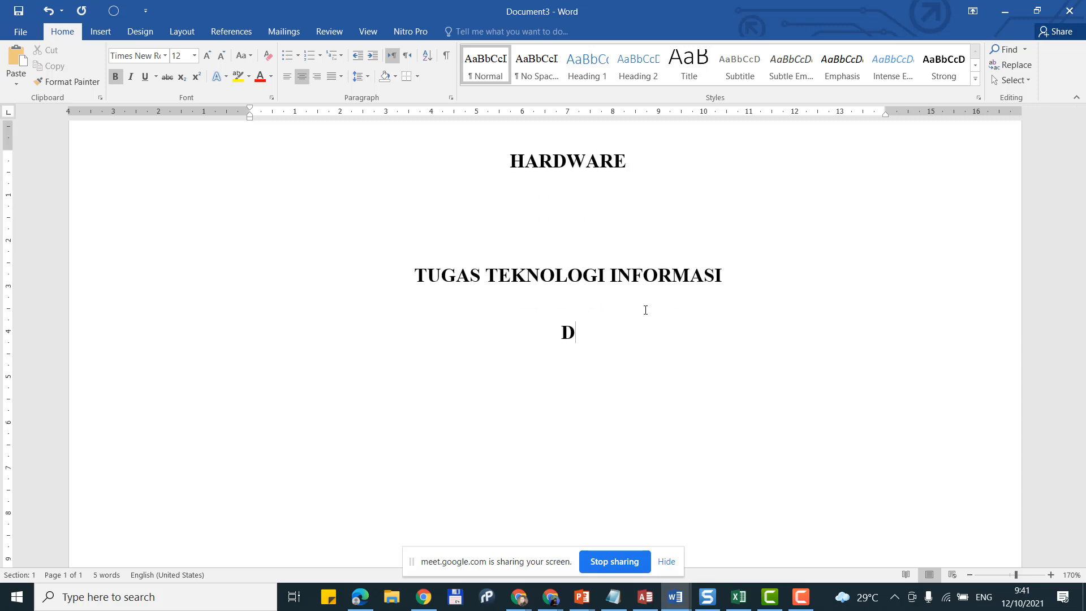
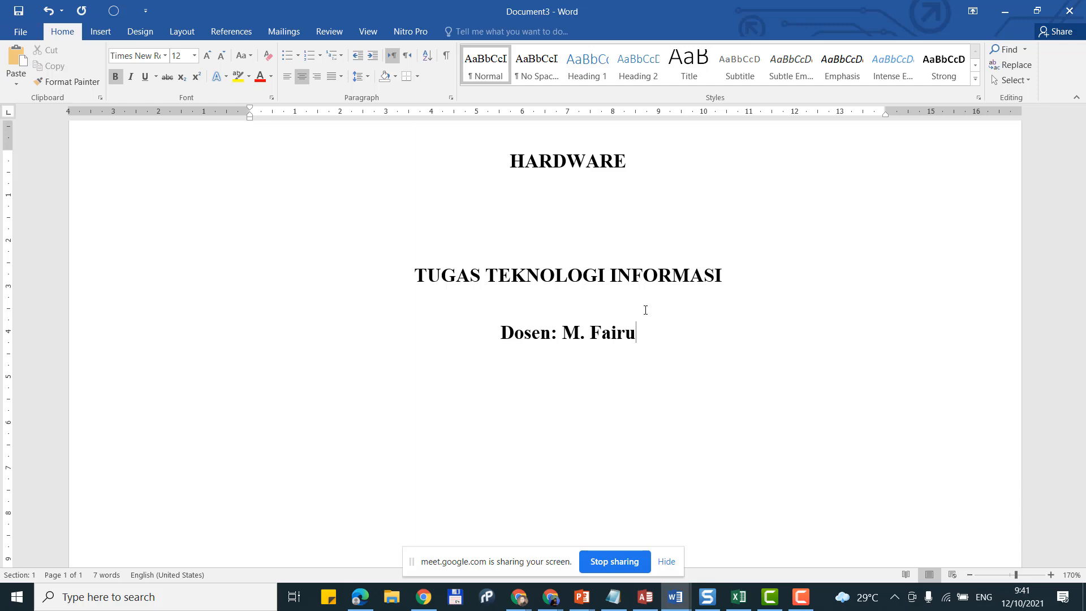
key(Return)
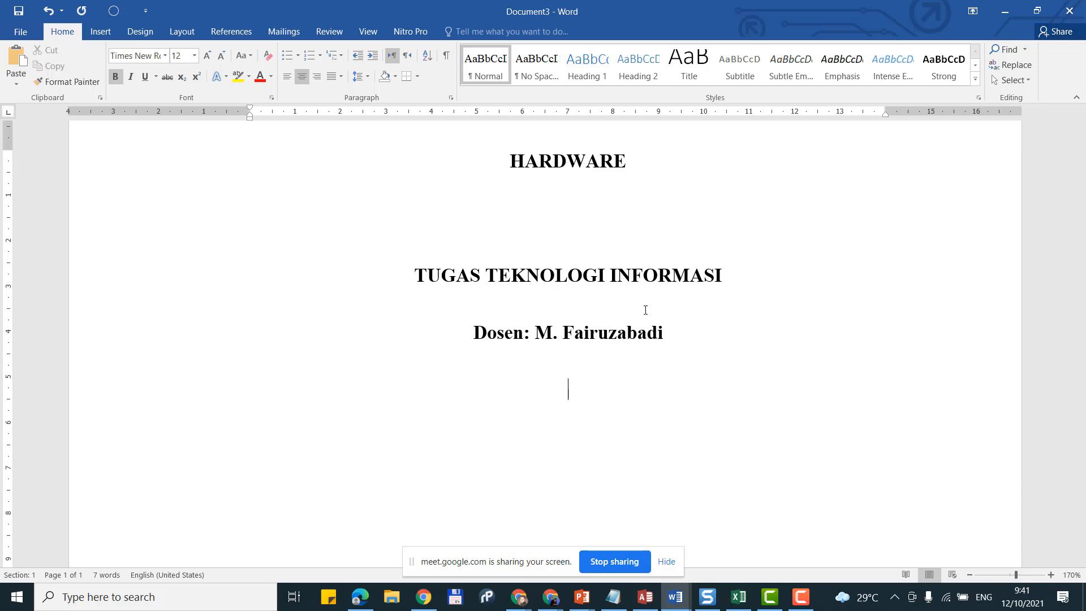
scroll(645, 310, down, 3)
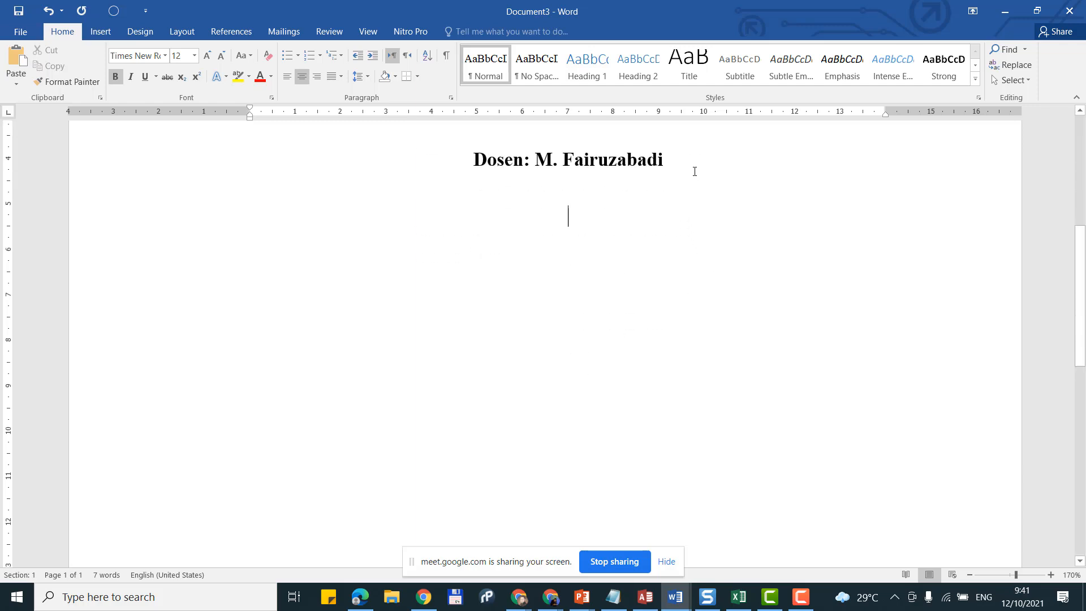
click(696, 161)
text(, M)
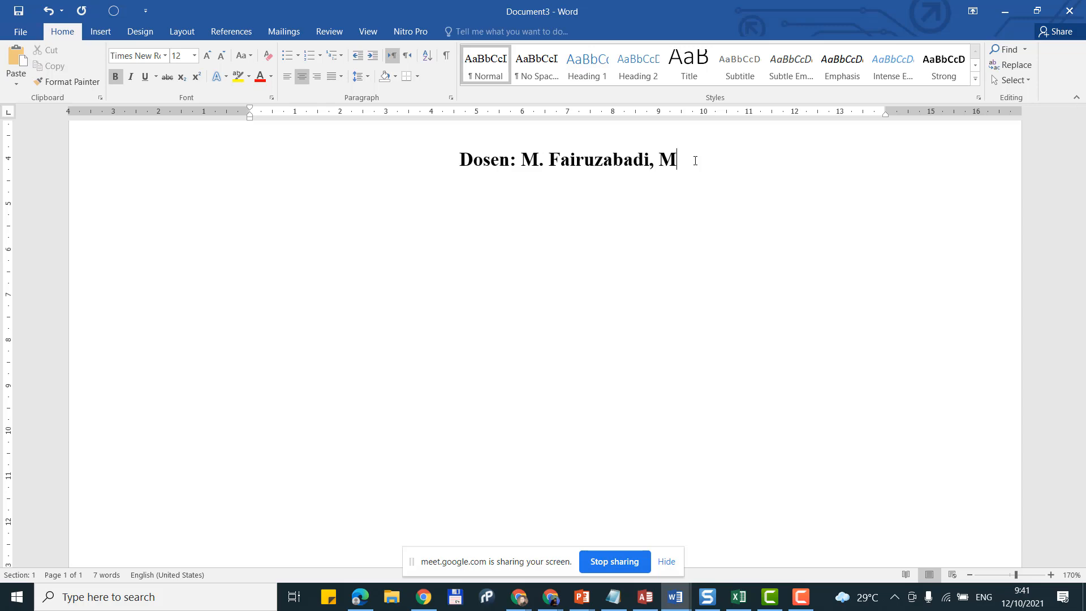
text(.Kom)
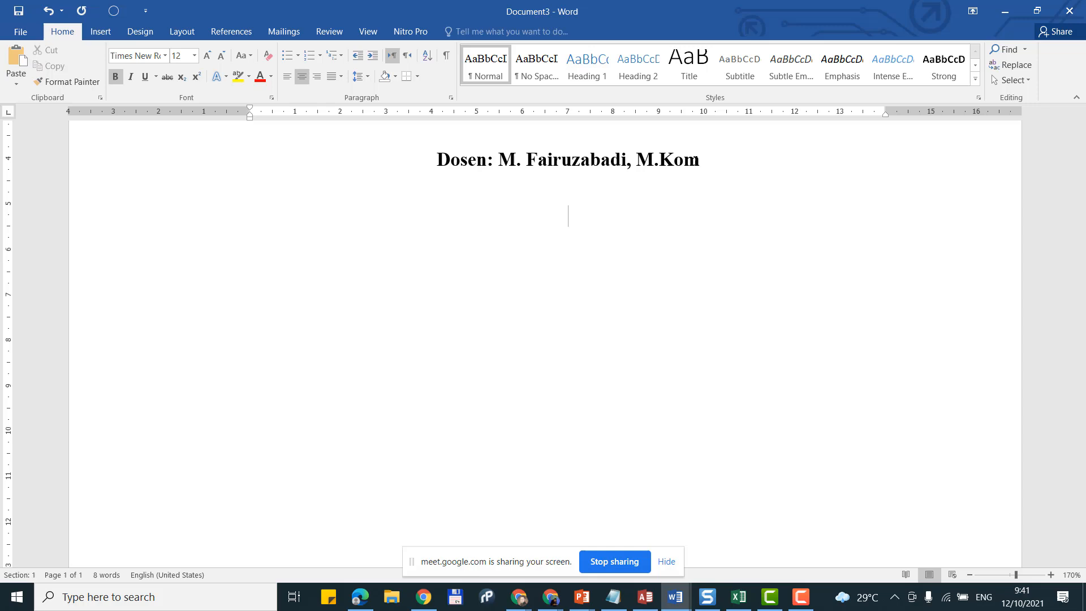
scroll(698, 170, up, 3)
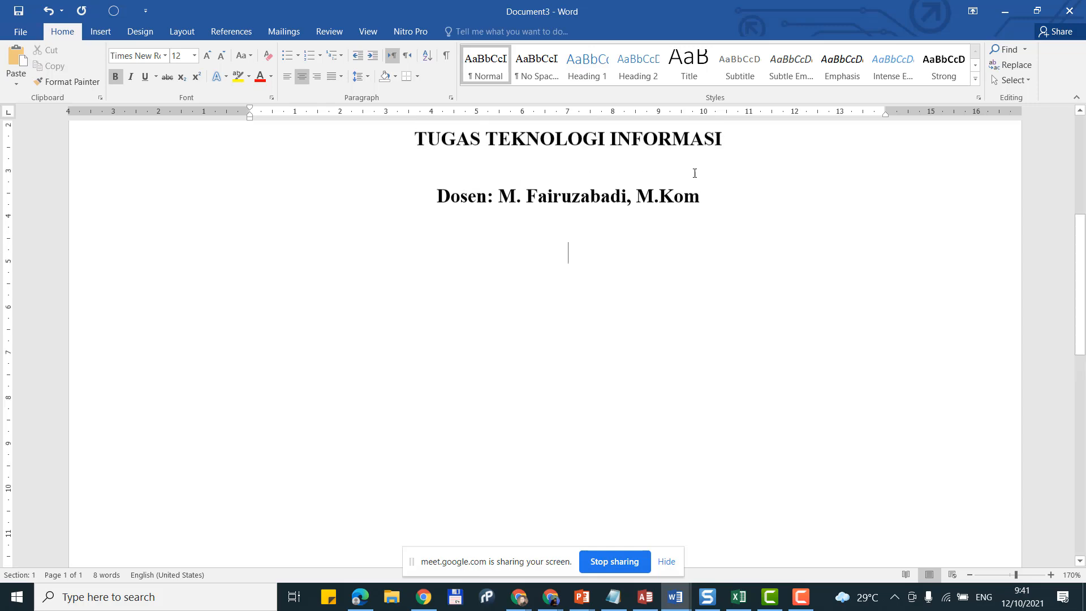
ctrl+scroll(722, 229, down, 4)
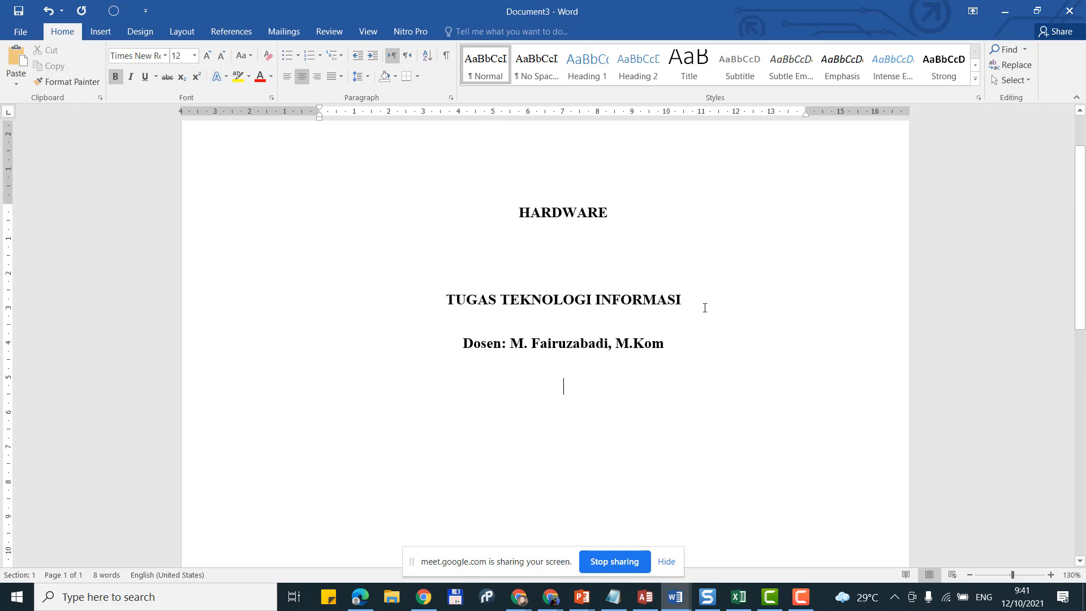
scroll(705, 308, up, 2)
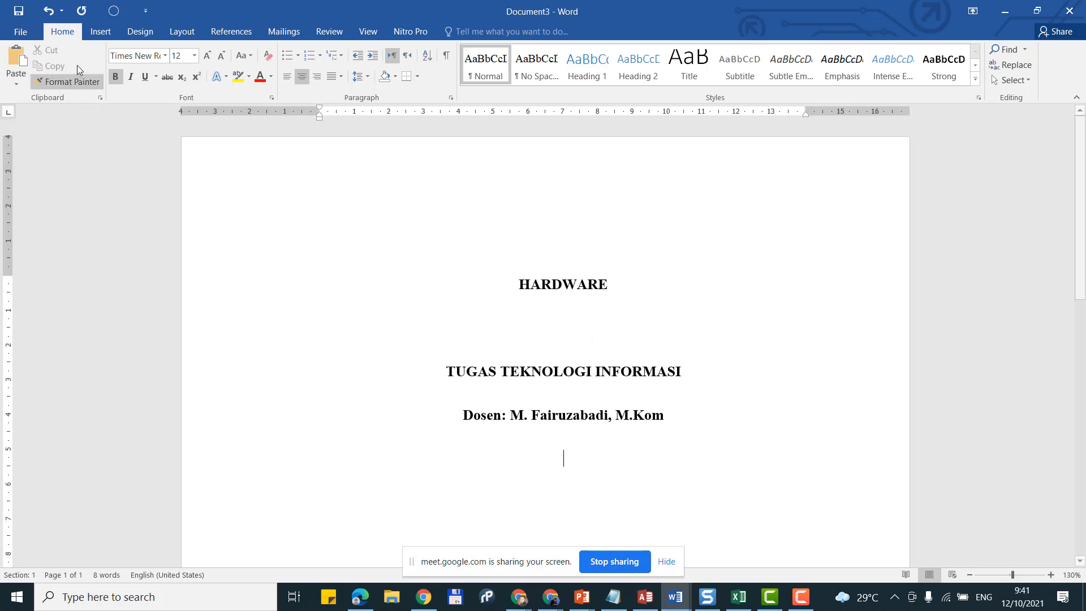
click(110, 33)
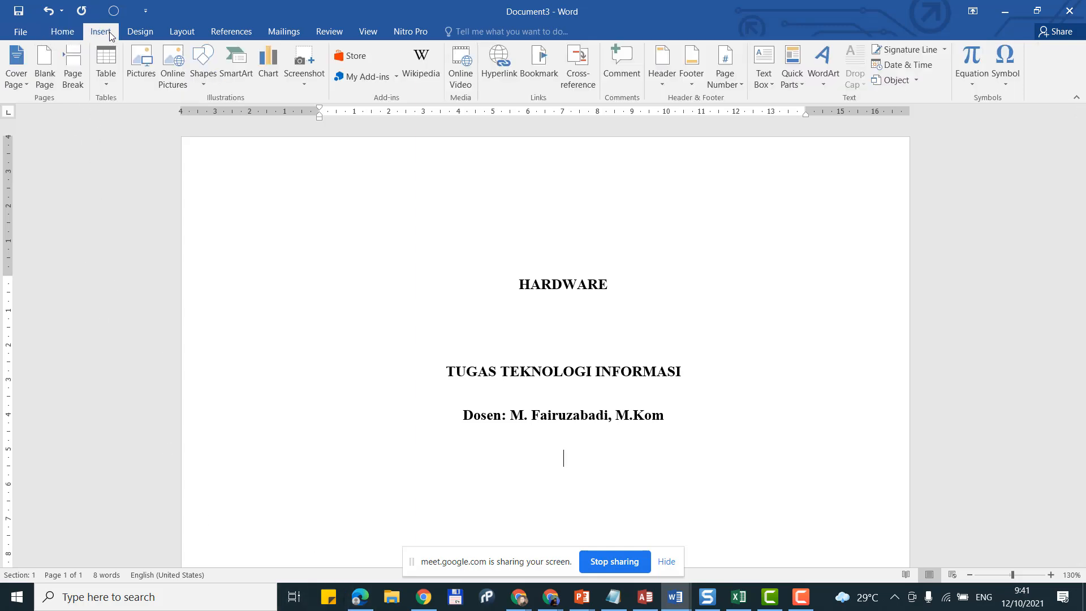
click(137, 65)
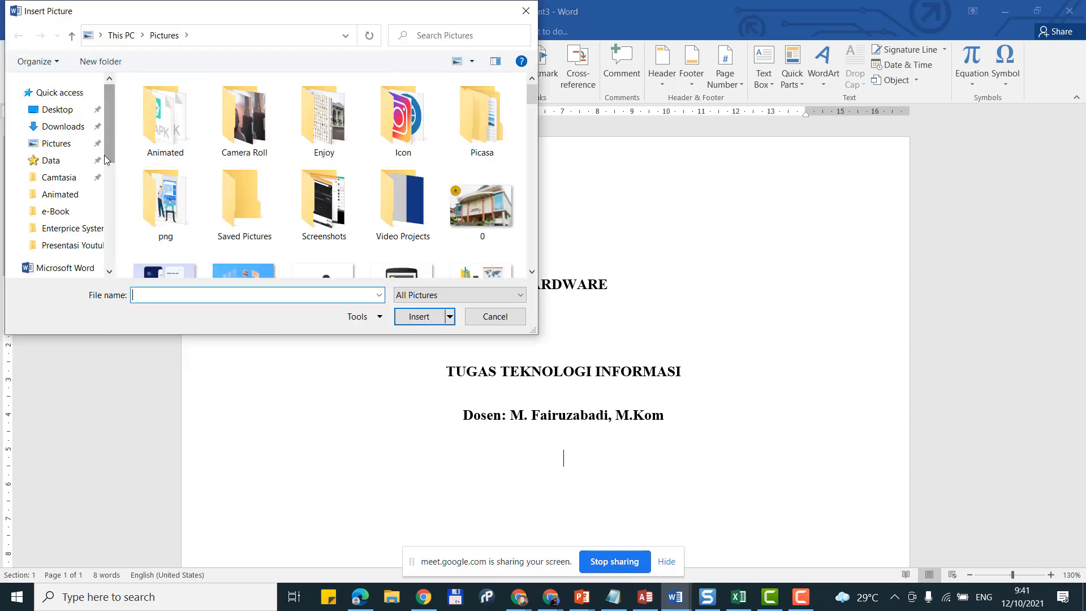
mouse_move(106, 141)
mouse_down()
mouse_move(107, 185)
mouse_move(117, 146)
mouse_up()
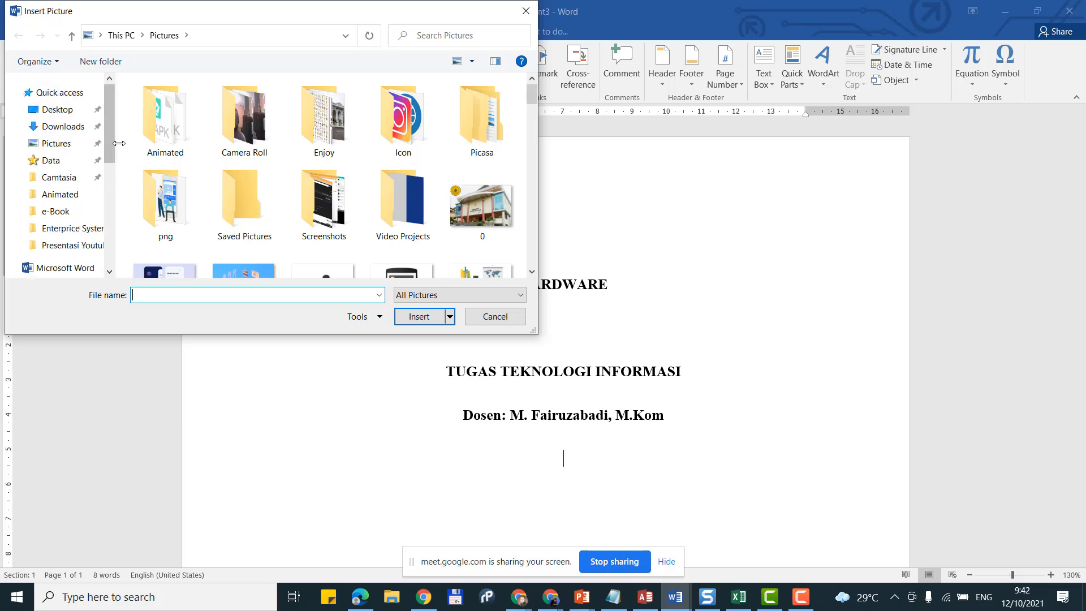
scroll(320, 158, down, 3)
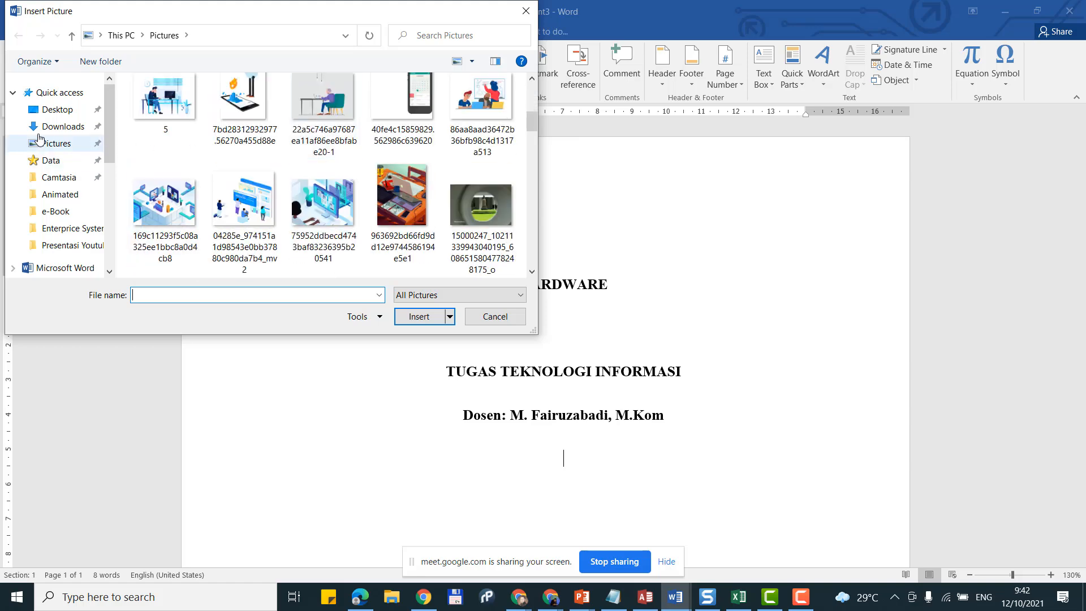
click(63, 127)
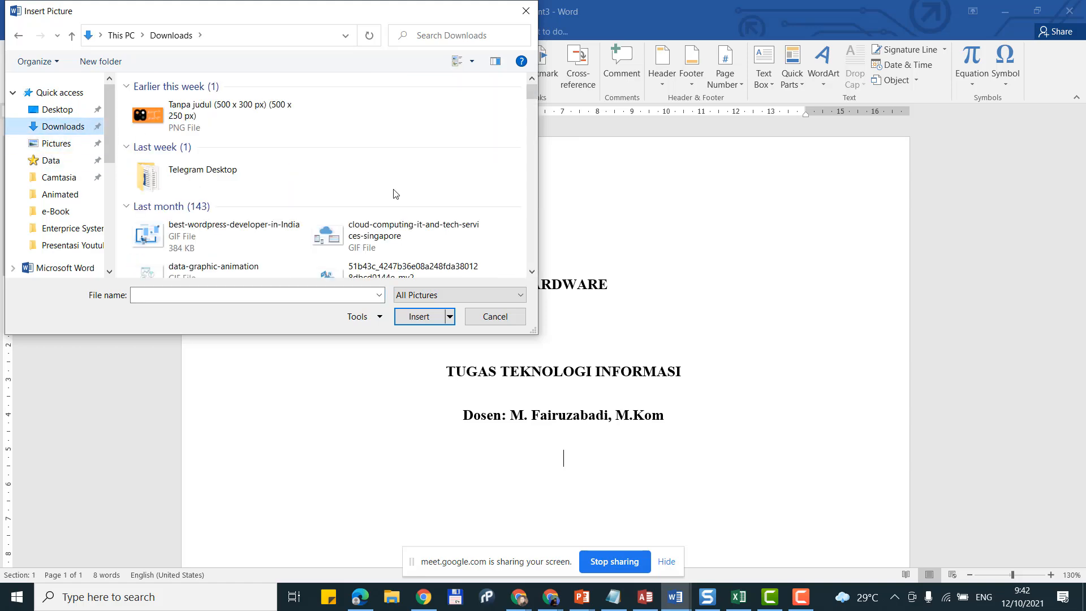
scroll(66, 212, down, 2)
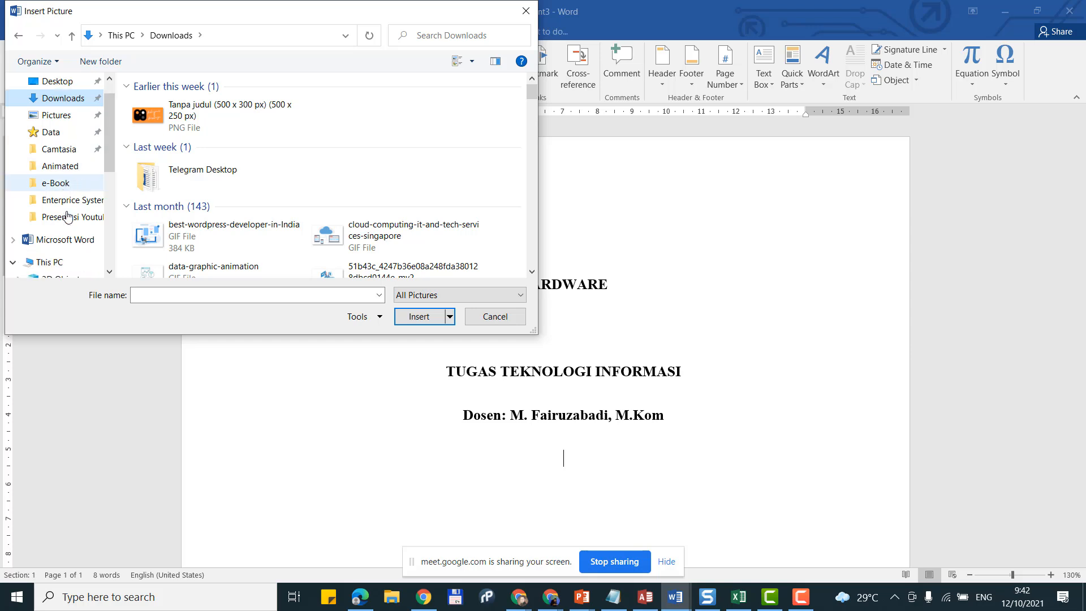
scroll(67, 214, down, 1)
click(59, 262)
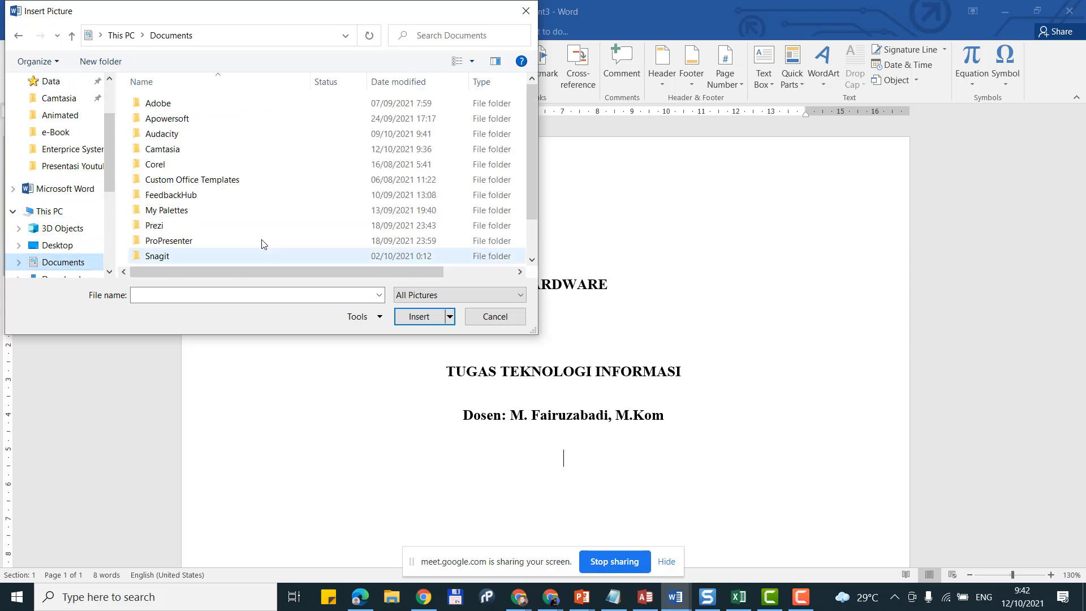
scroll(340, 226, down, 1)
scroll(368, 197, up, 1)
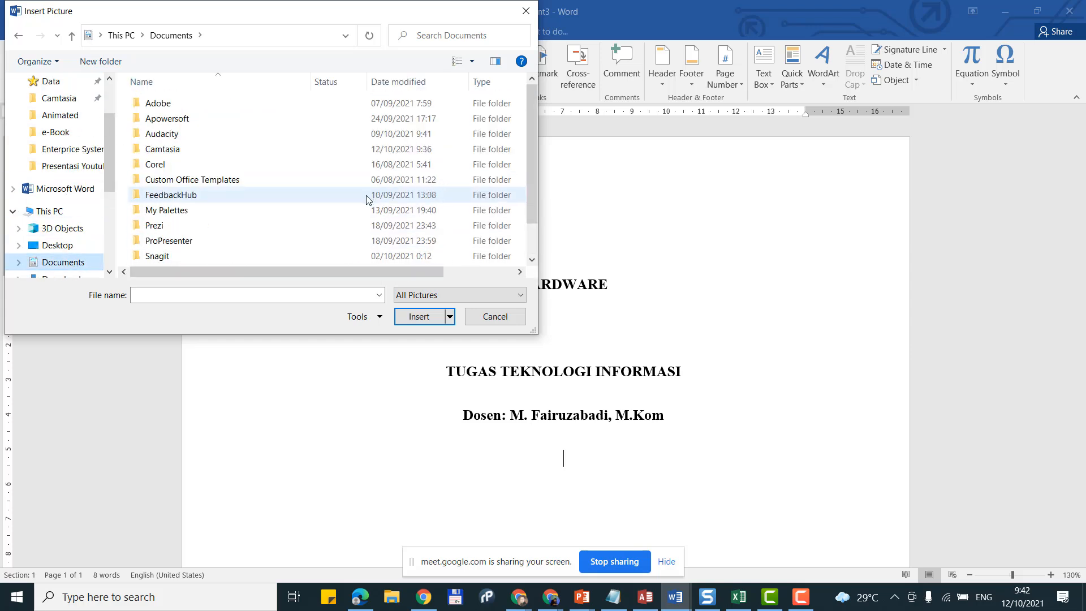
key(Escape)
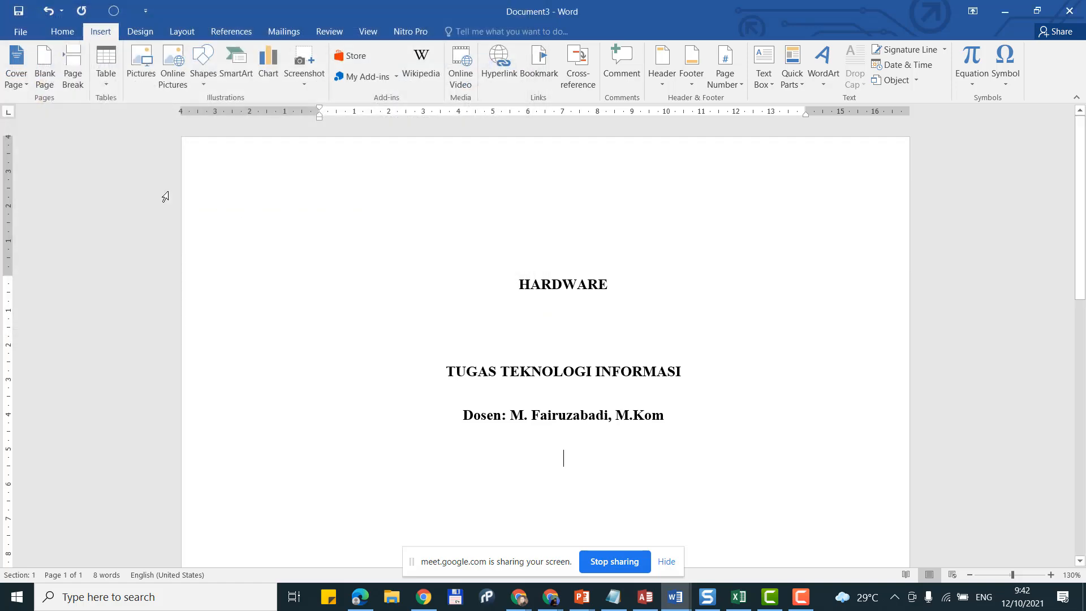
click(141, 59)
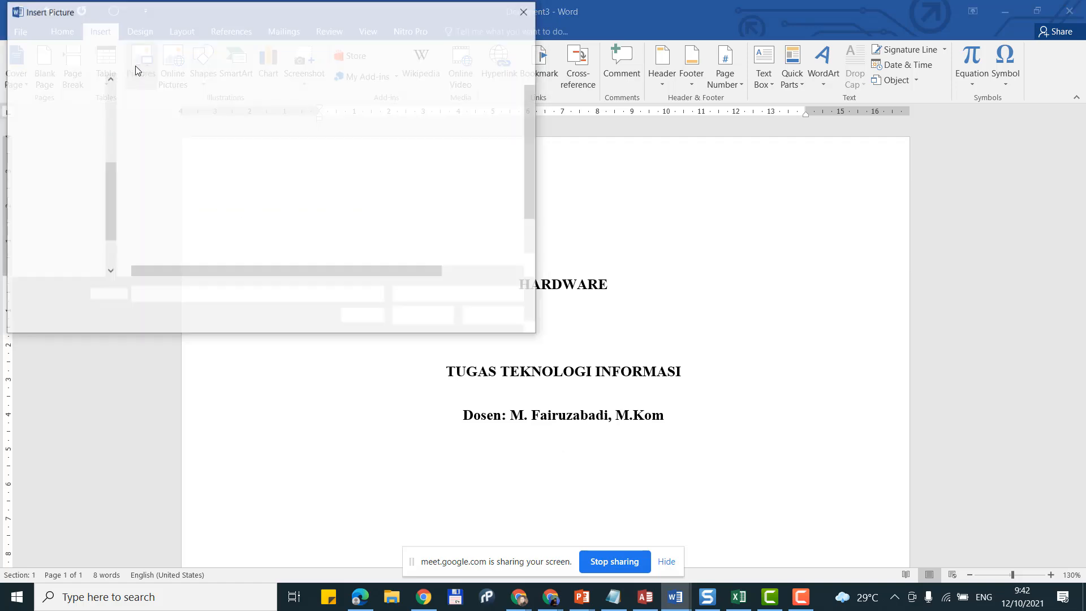
click(485, 319)
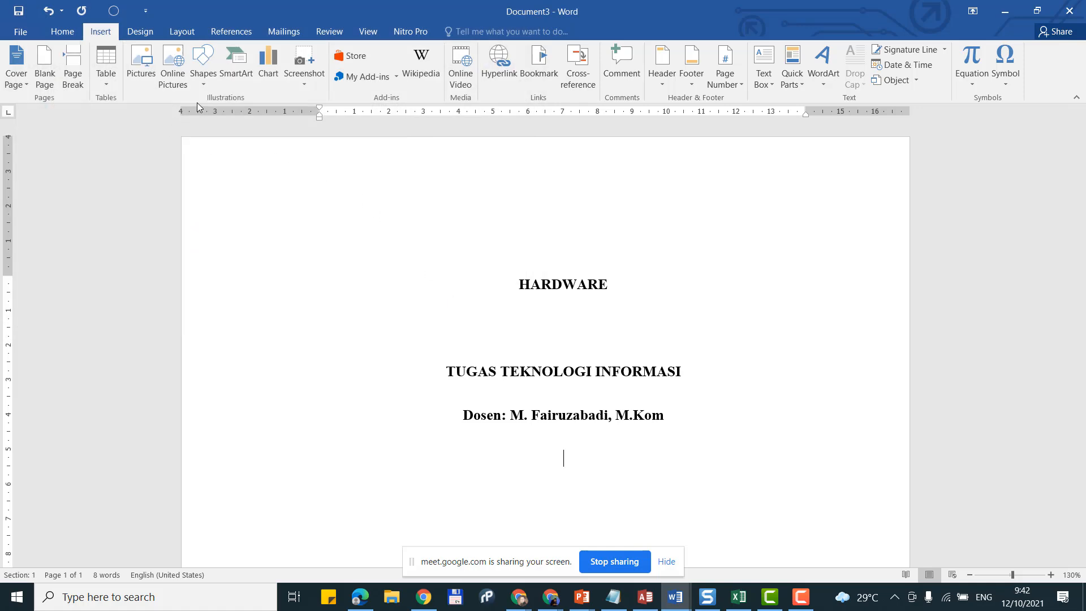
Step: Search Bing online pictures for 'logo Y' and insert the Akademi Keperawatan YKY logo
click(174, 78)
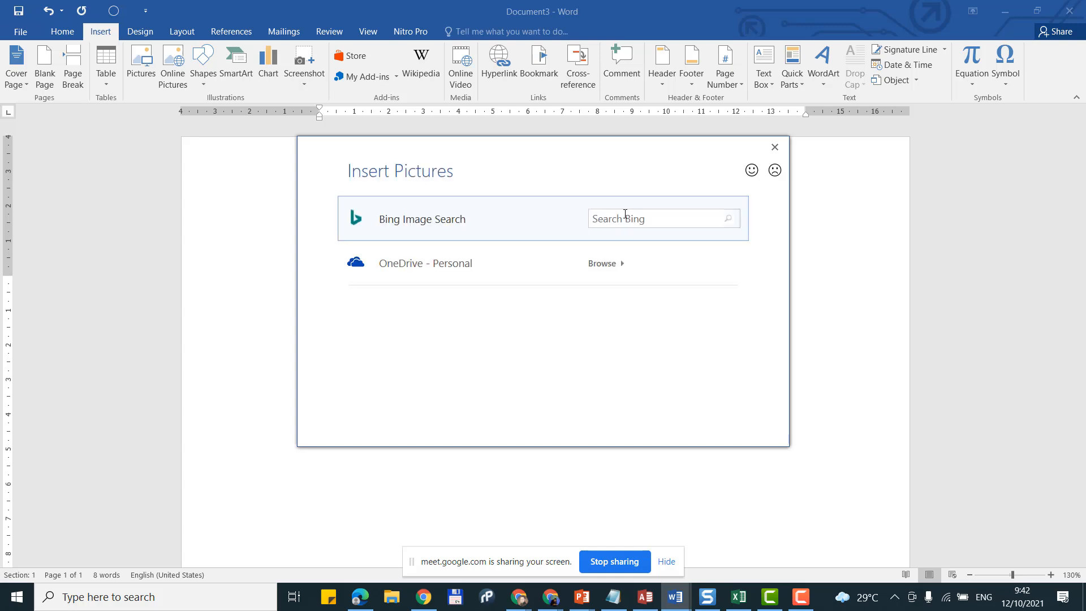
click(632, 217)
text(logo YKY)
key(Return)
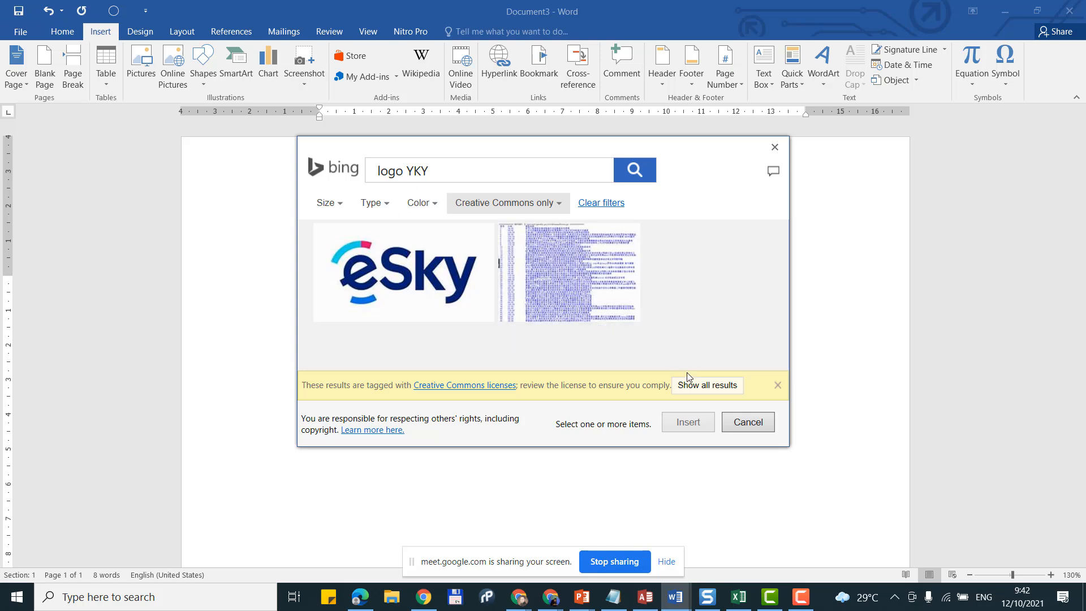
click(695, 389)
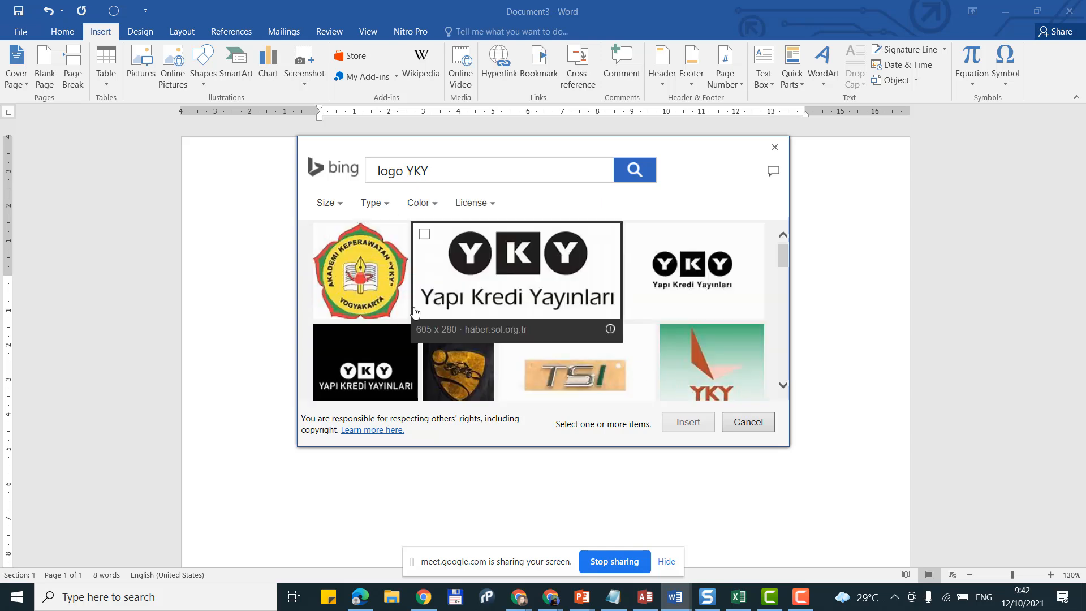
click(366, 281)
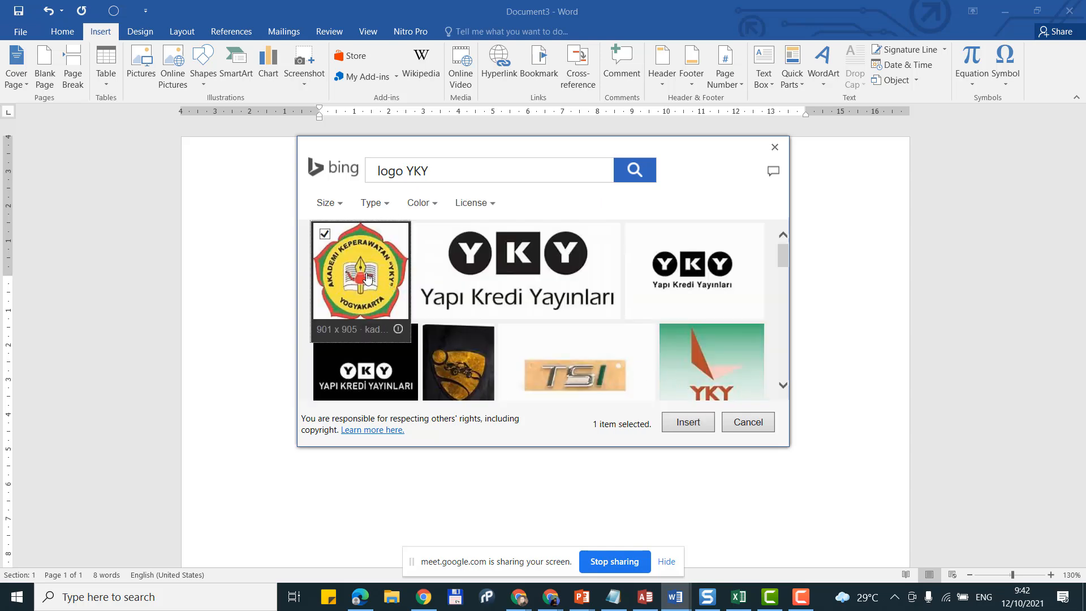
click(689, 423)
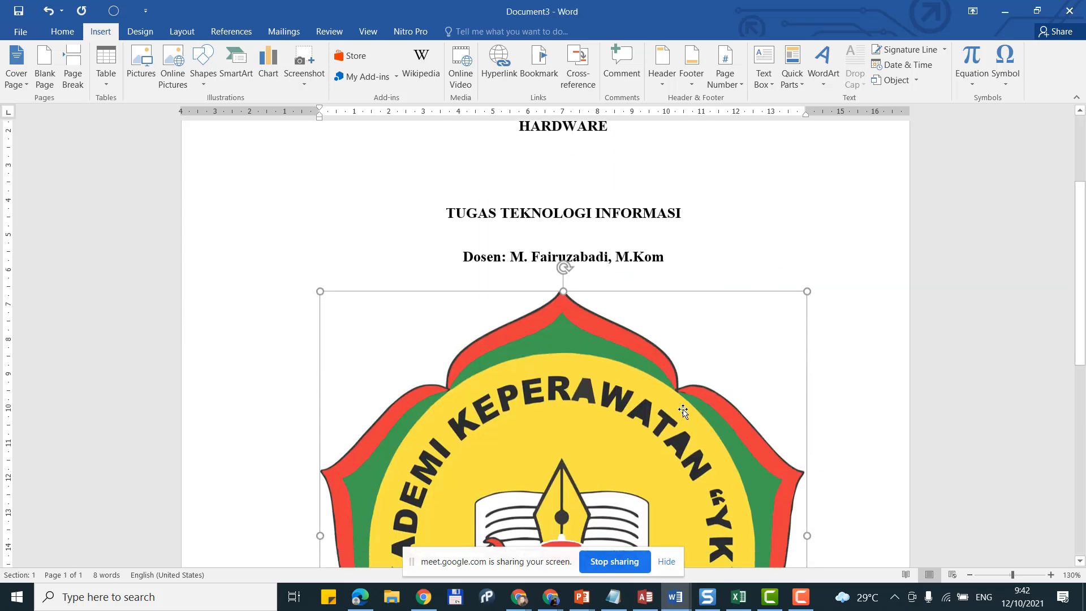
Step: Set the logo's height and width to 8 cm each
scroll(681, 372, down, 6)
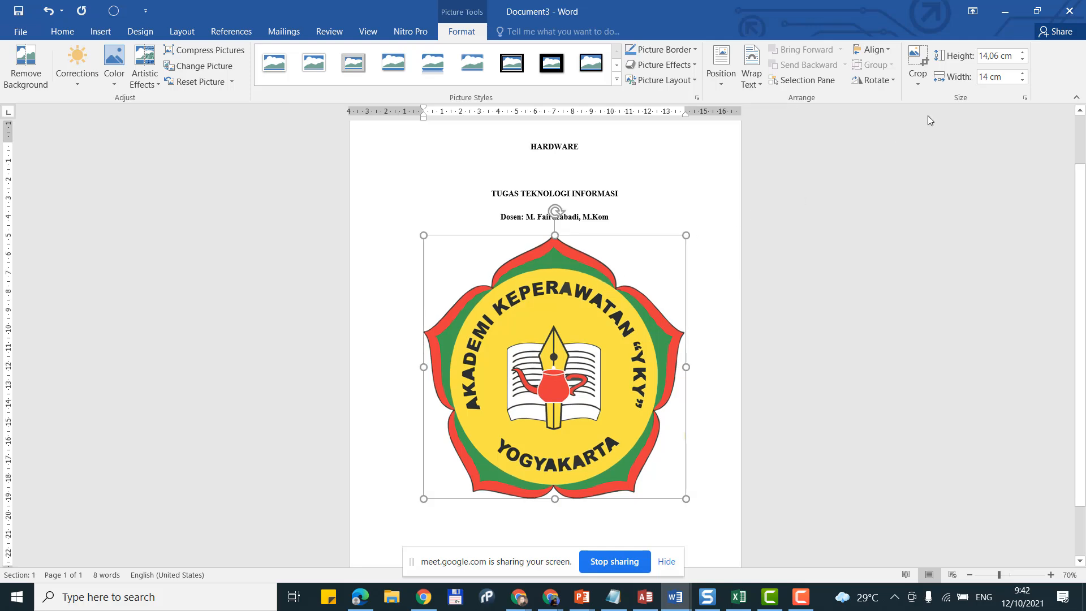
click(995, 56)
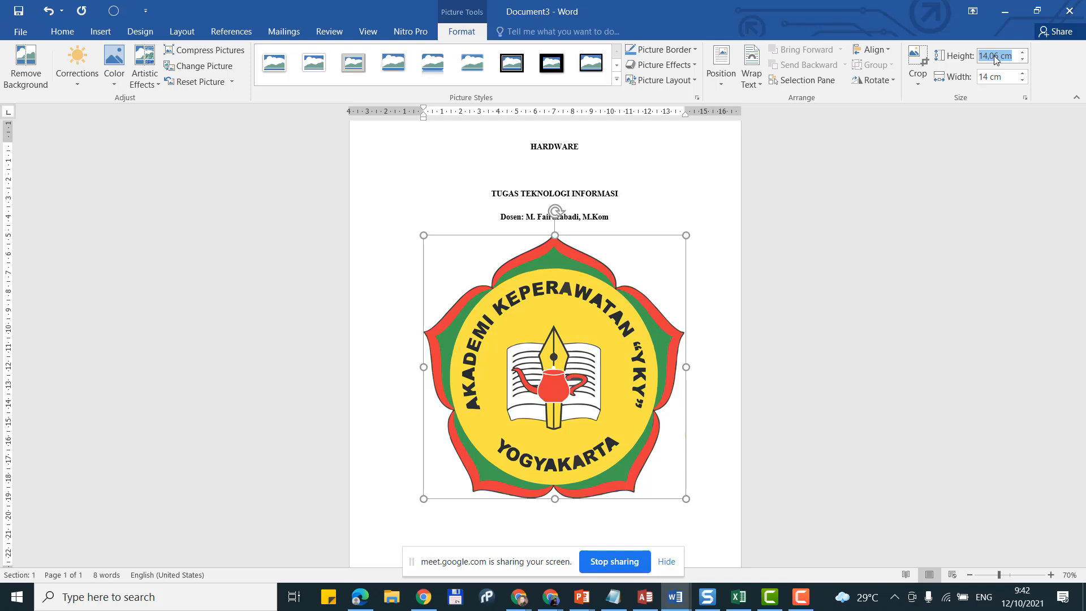
text(8)
click(998, 77)
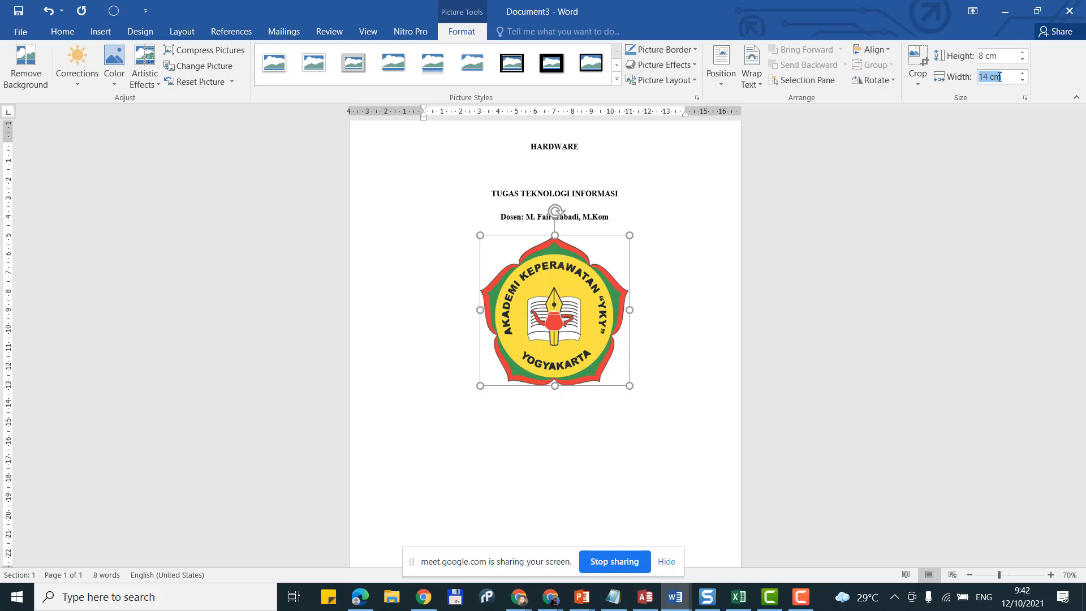
text(8)
key(Return)
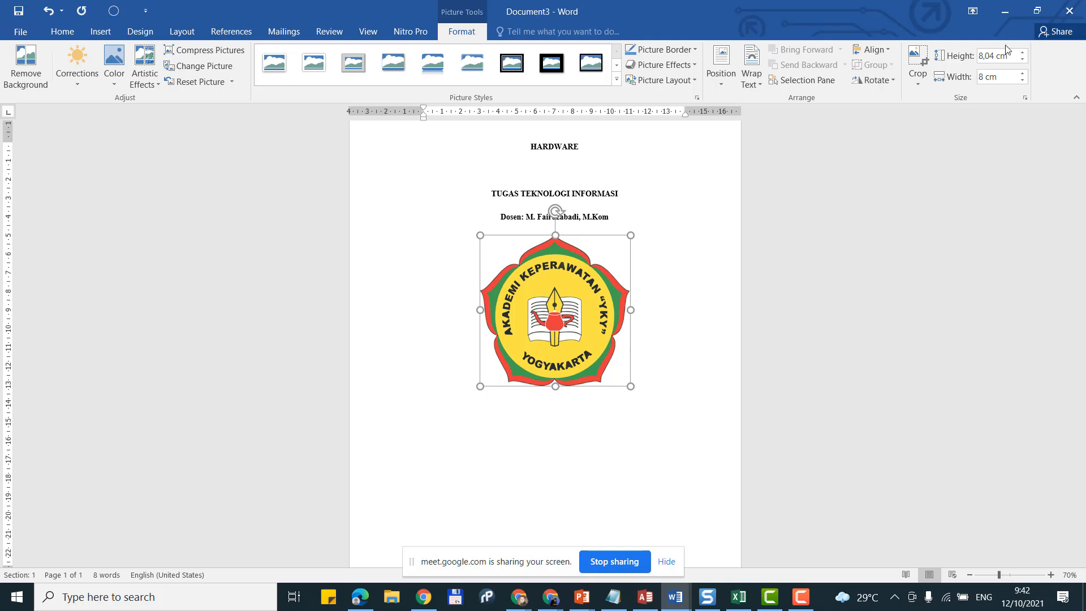
Step: Add an empty centred line directly below the cover logo
click(711, 207)
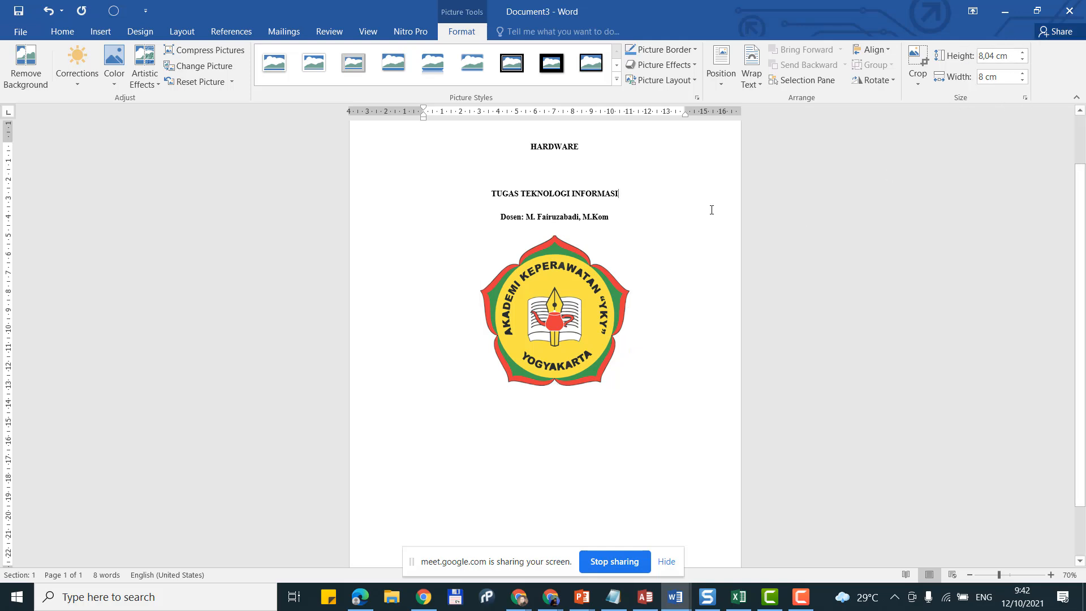
click(521, 347)
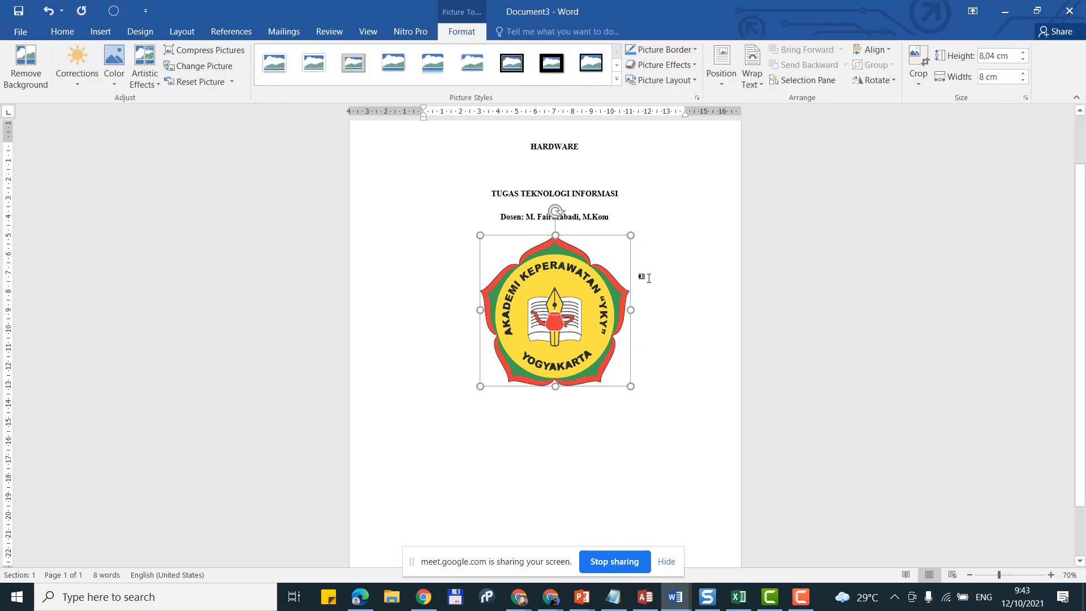
ctrl+scroll(476, 301, up, 3)
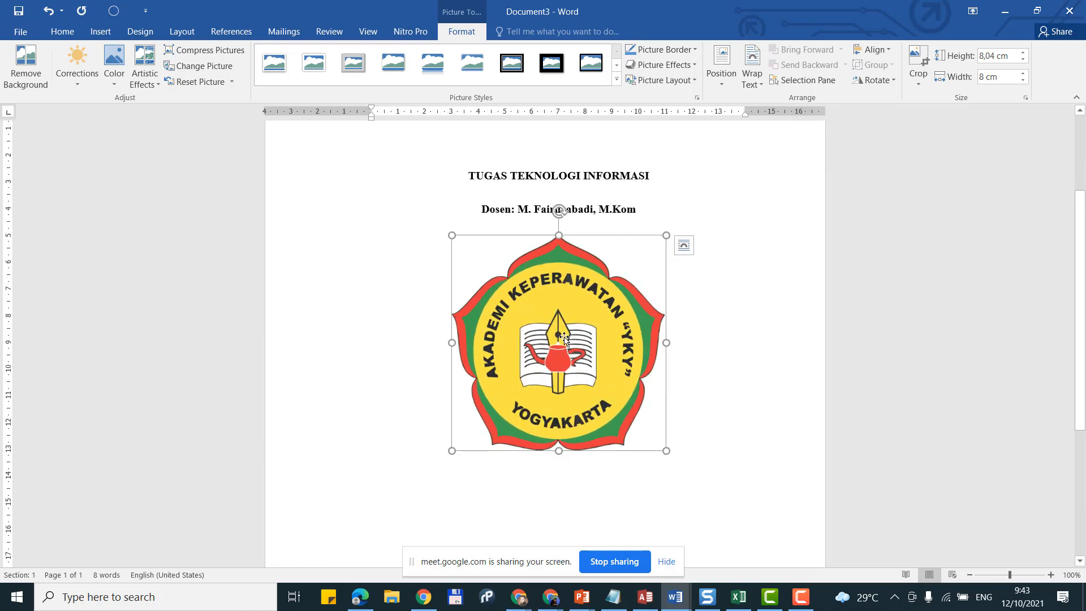
scroll(651, 362, down, 1)
click(700, 383)
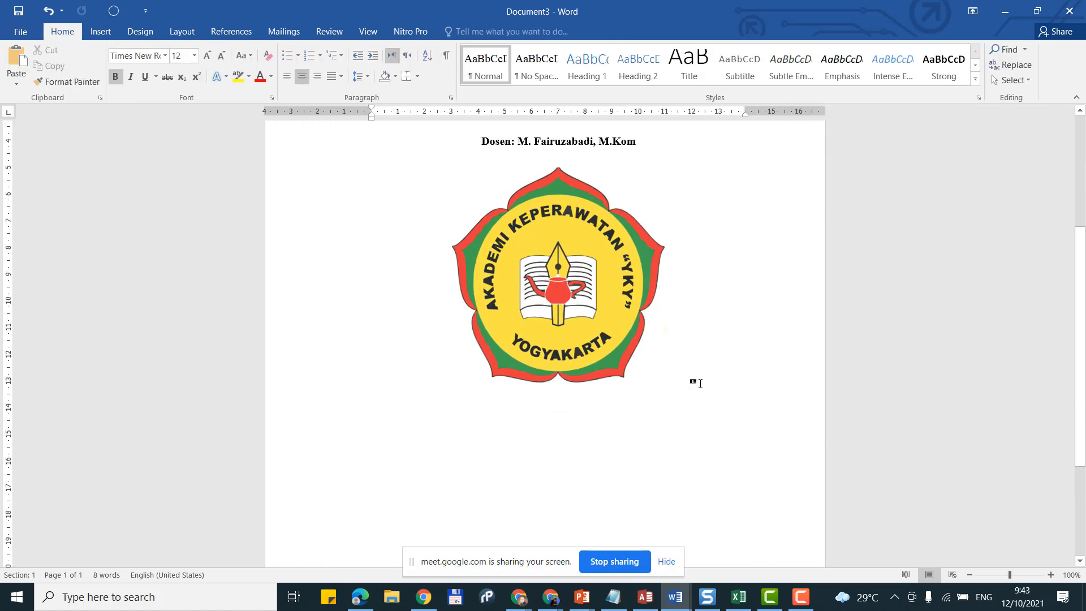
key(Return)
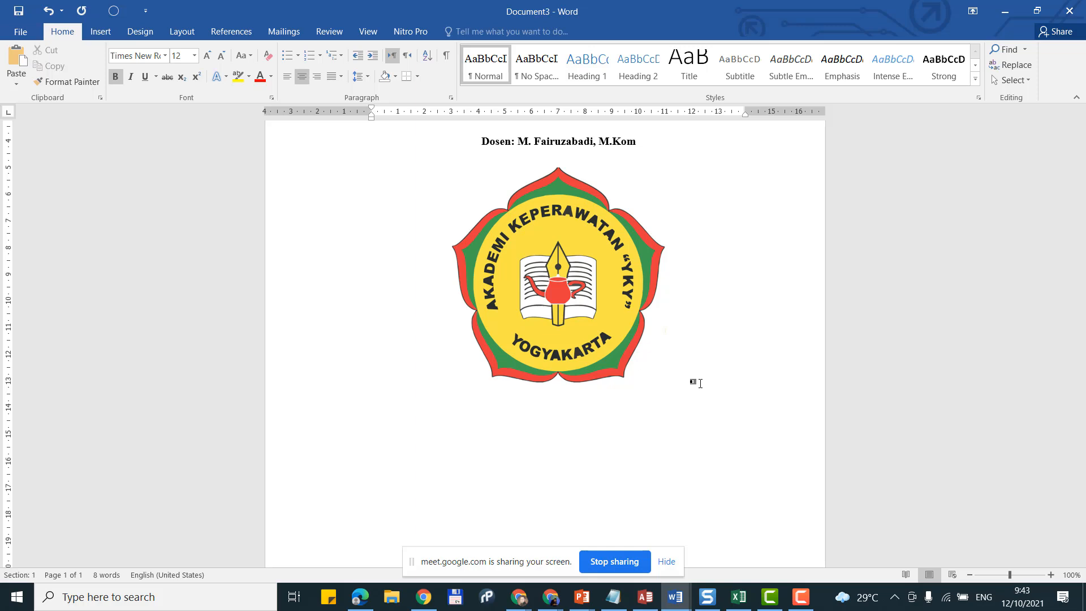
Step: With the logo selected, review the Layout, Home and Picture Format ribbon options
click(578, 311)
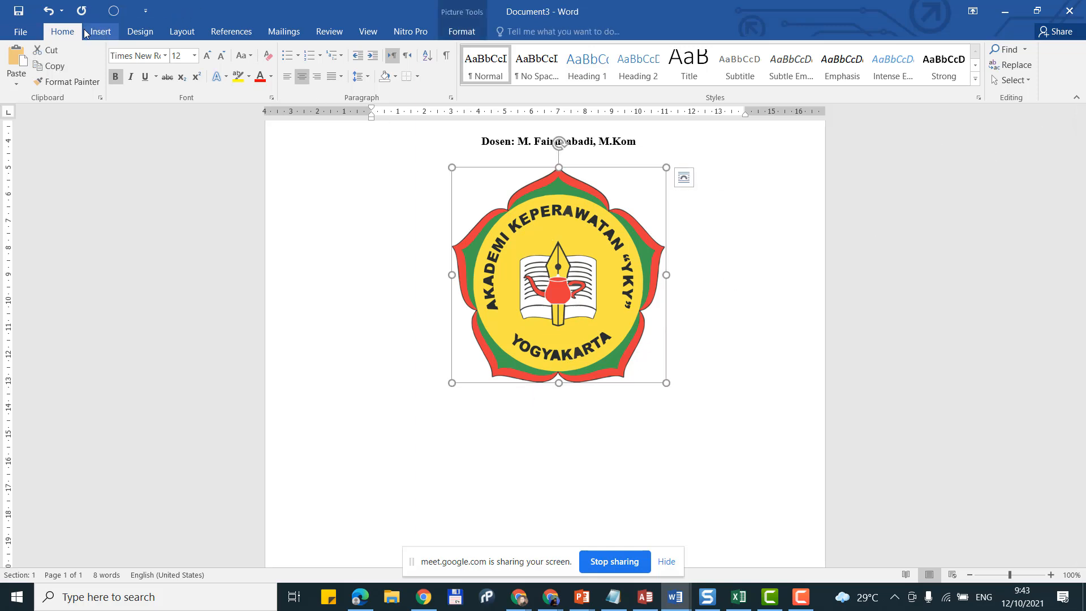
click(181, 38)
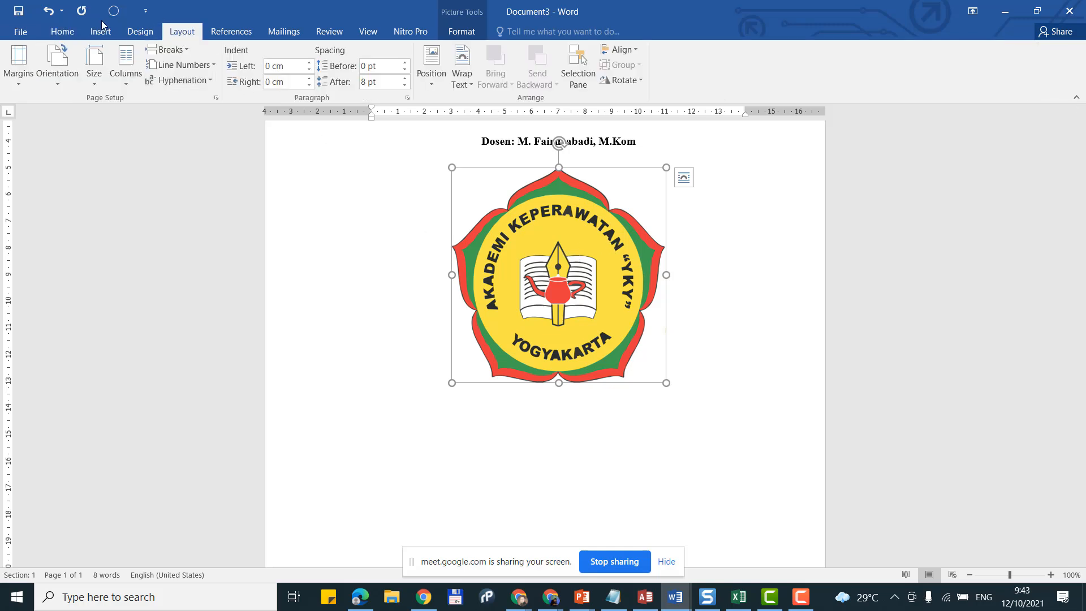
click(63, 32)
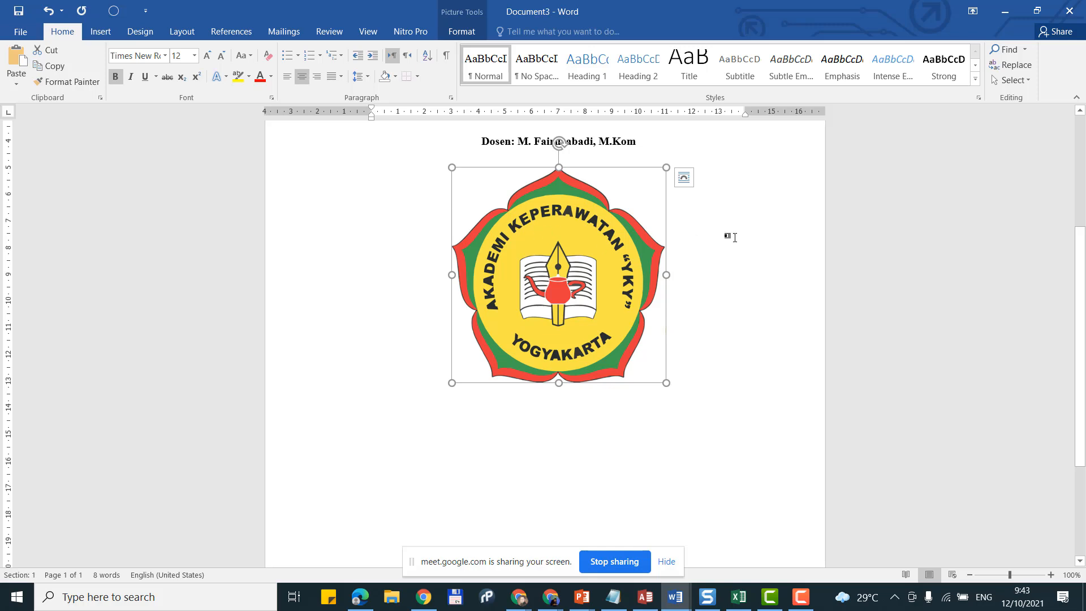
click(464, 33)
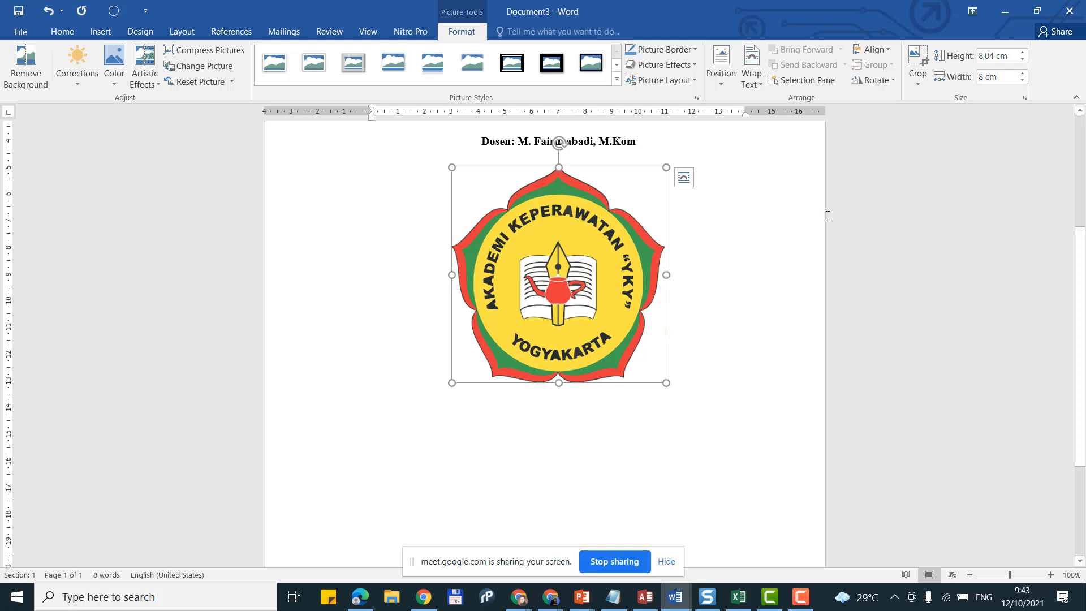
scroll(670, 311, up, 6)
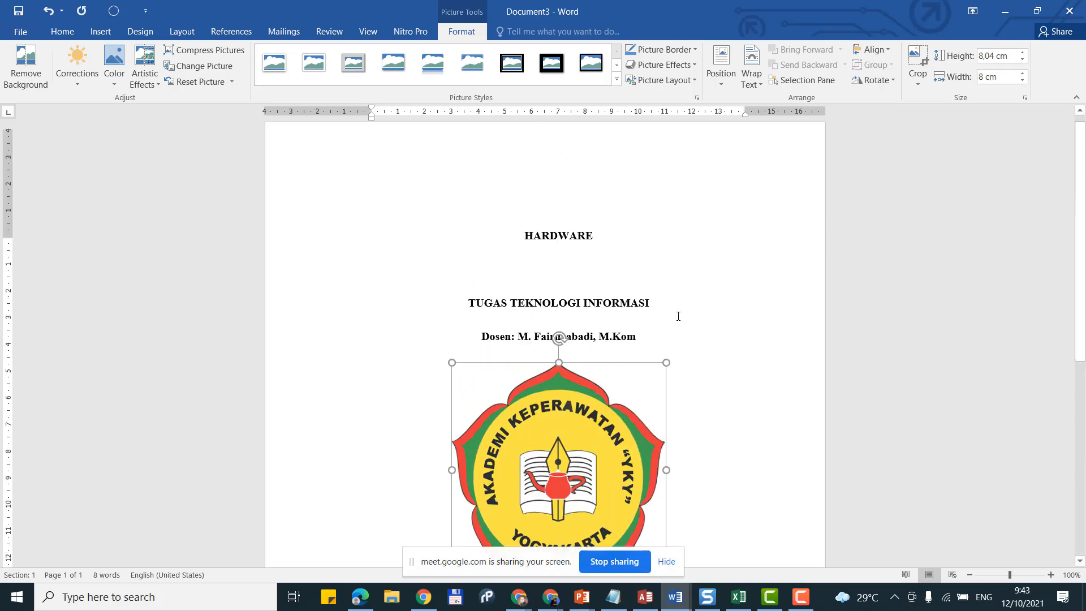
scroll(678, 316, down, 7)
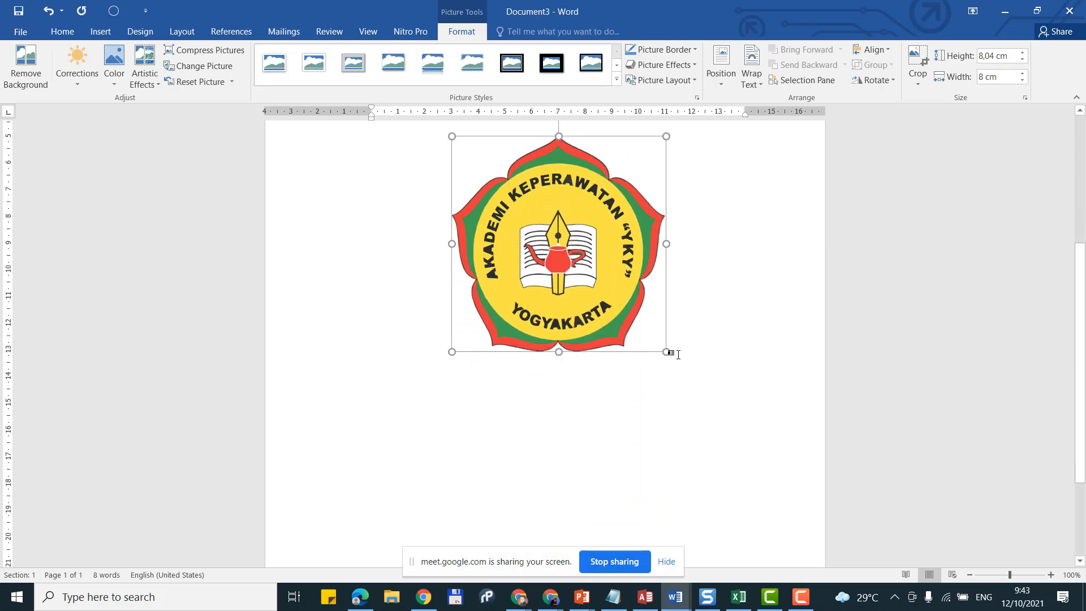
Step: Start a new centred line right after the YKY logo
click(706, 339)
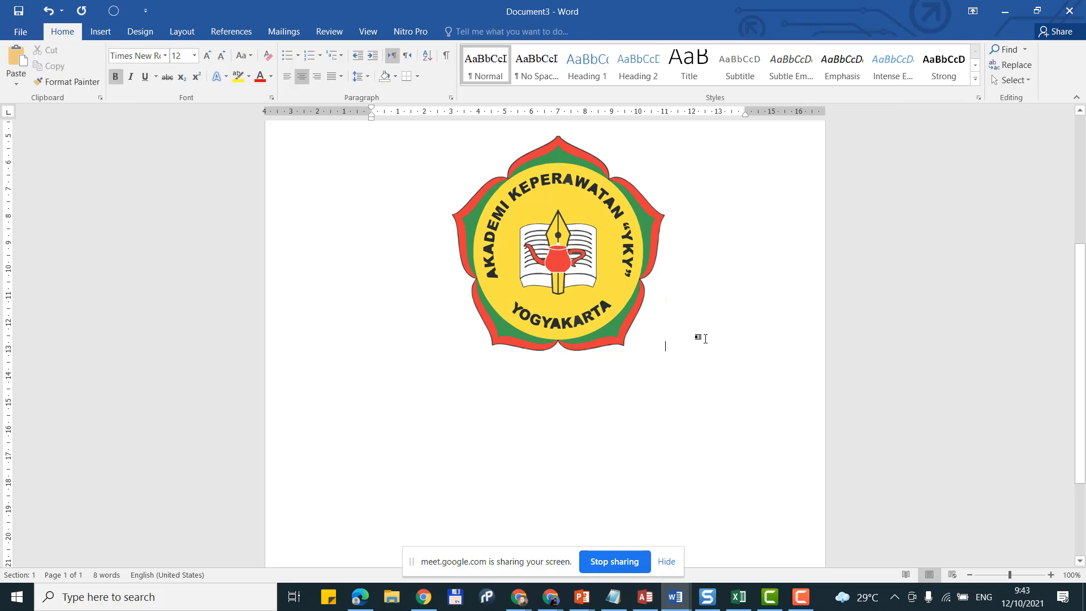
key(Return)
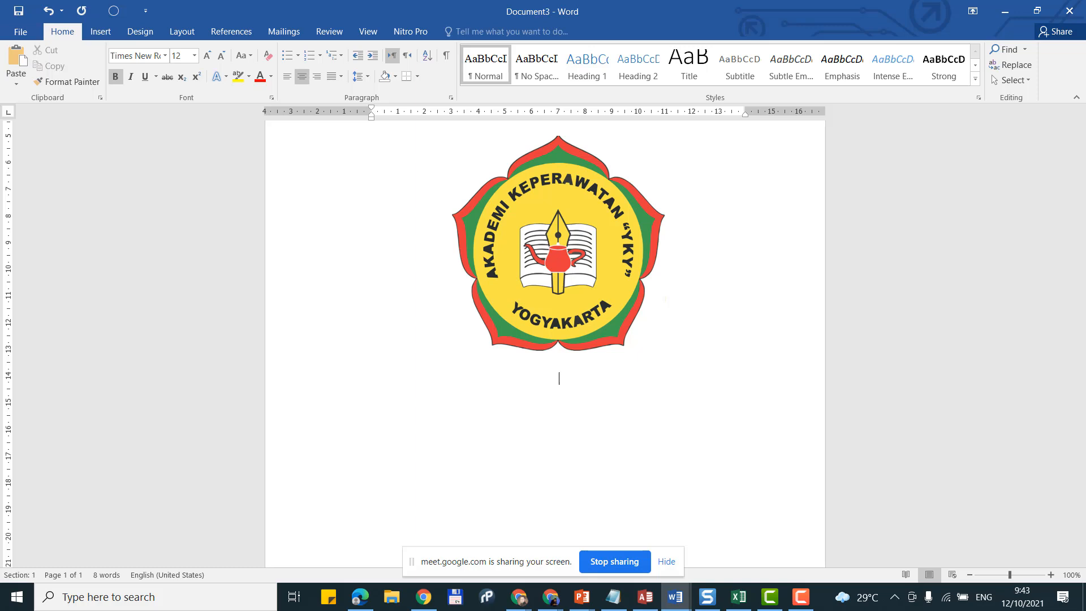
scroll(559, 339, up, 4)
scroll(559, 339, down, 5)
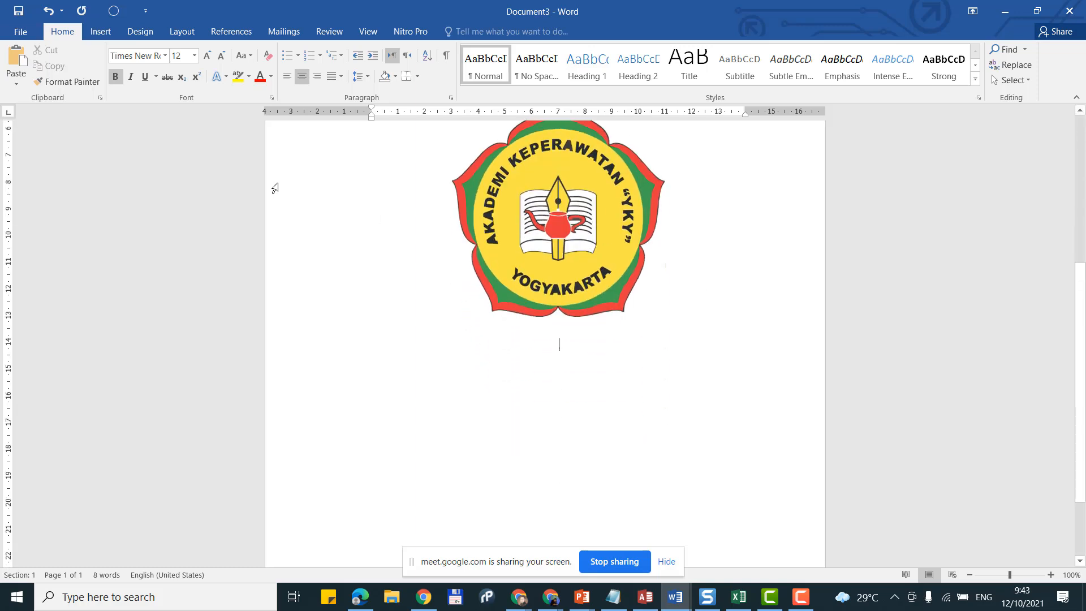
Step: Type OLEH followed by the student's full name, ending with a fresh centred line
text(TIA)
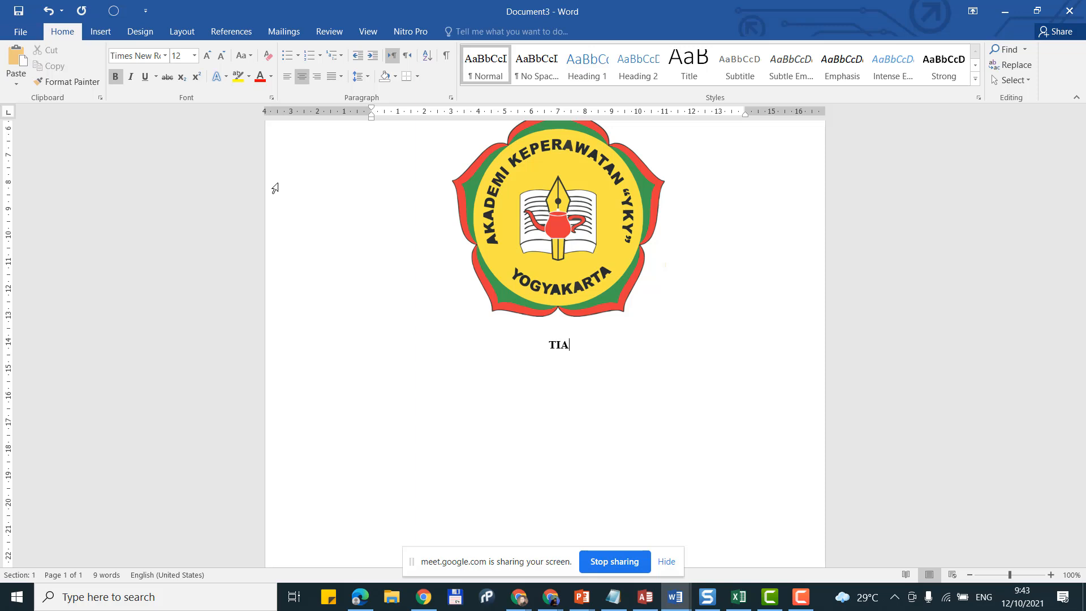
key(Return)
key(Return)
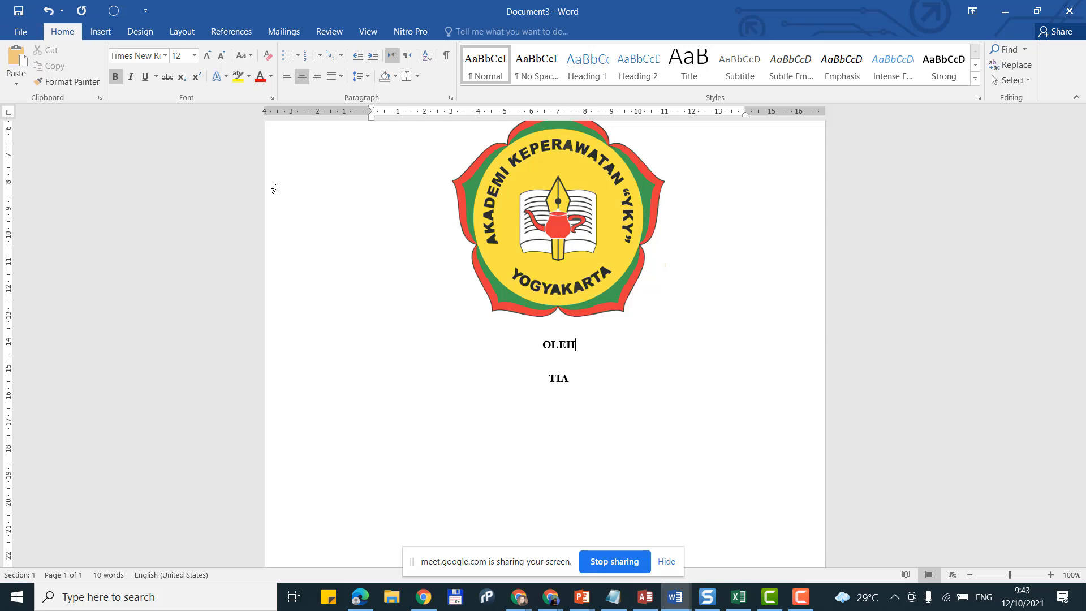
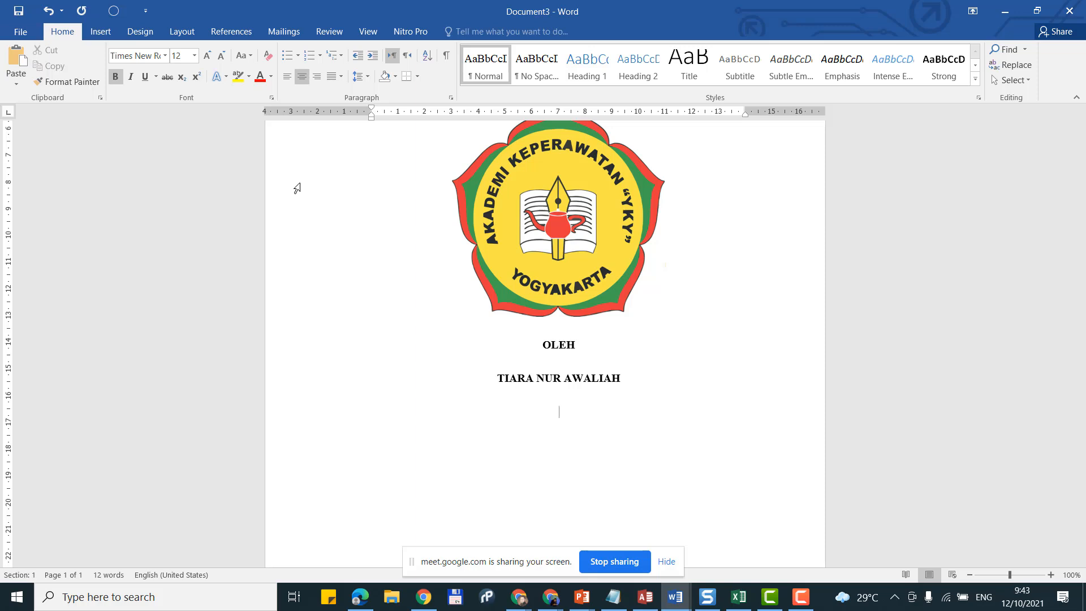
key(Return)
scroll(530, 328, down, 3)
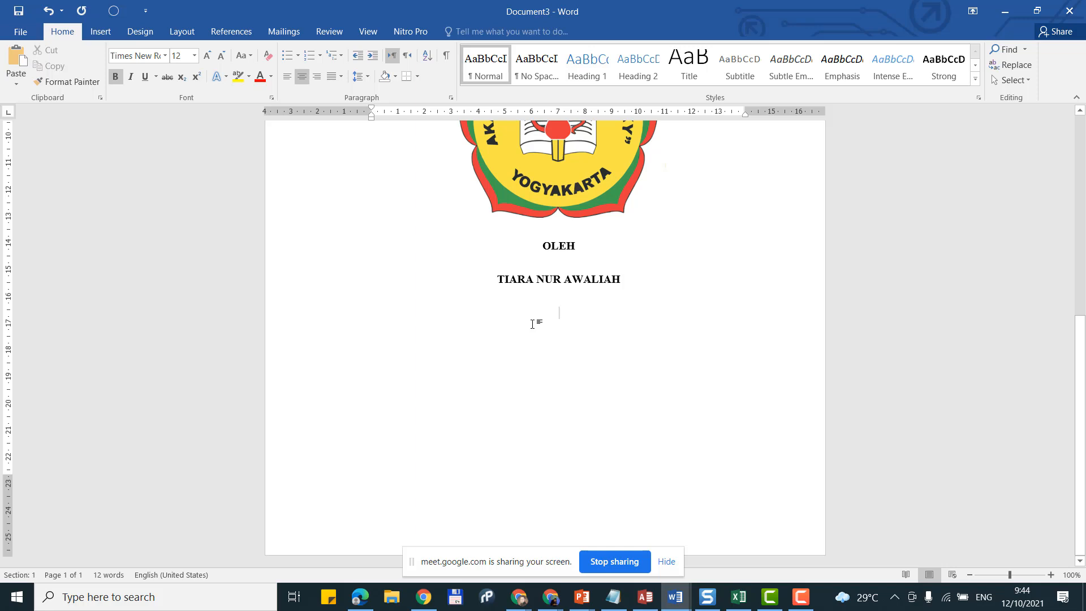
Step: Type 'NIM.' with the student number, then PROGRAM STUDI KEPERAWATAN a few lines below
text(NIM.)
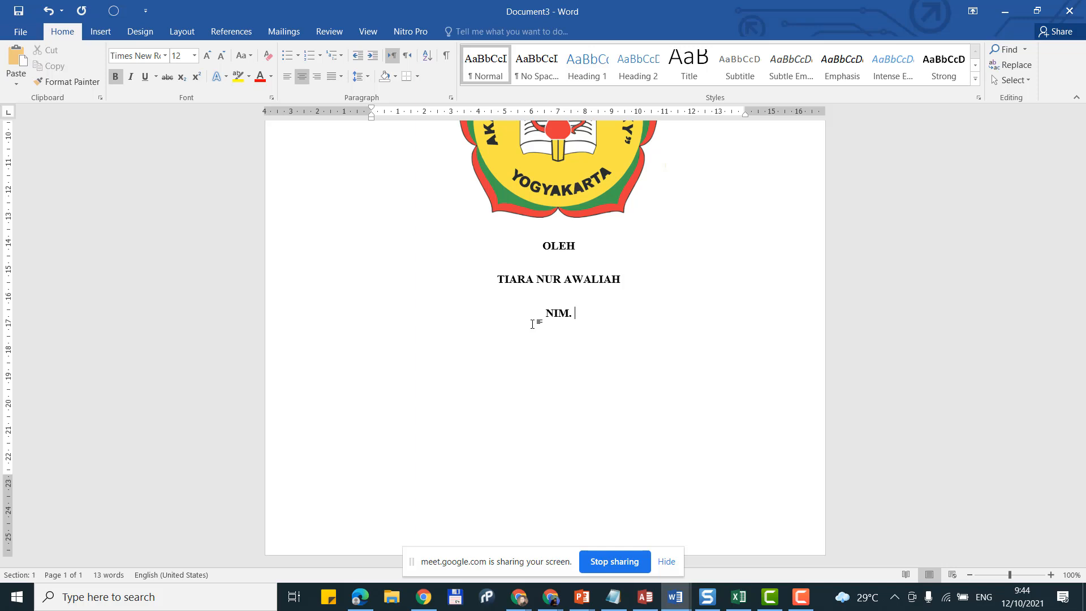
text(1222222222)
key(BackSpace)
key(BackSpace)
key(BackSpace)
key(BackSpace)
key(BackSpace)
key(BackSpace)
key(BackSpace)
key(BackSpace)
key(BackSpace)
key(BackSpace)
text(23444444)
text(PRO)
text(GRAM)
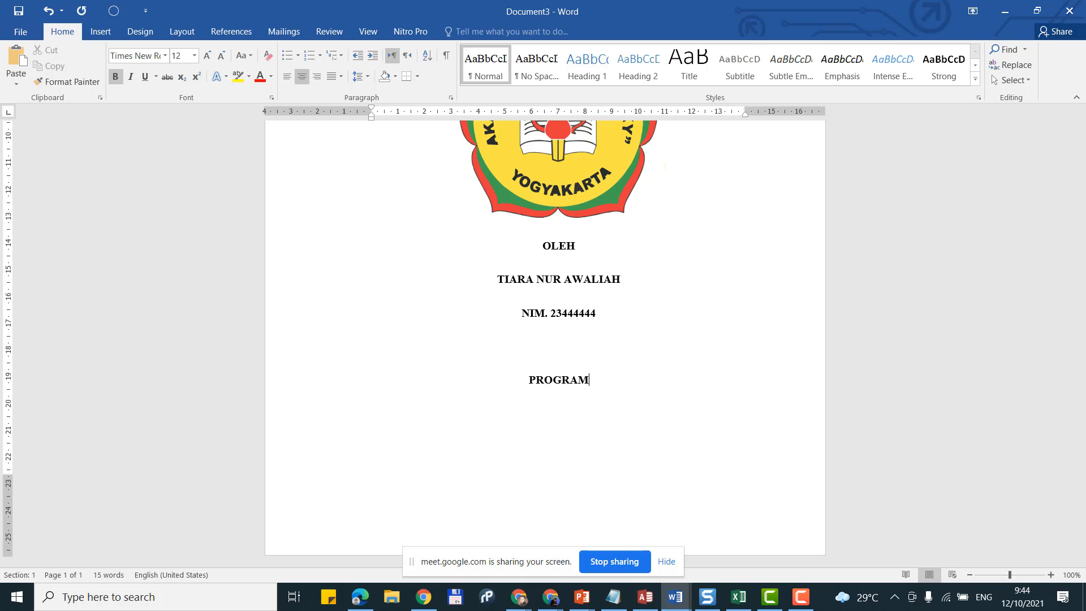
text( STUDI)
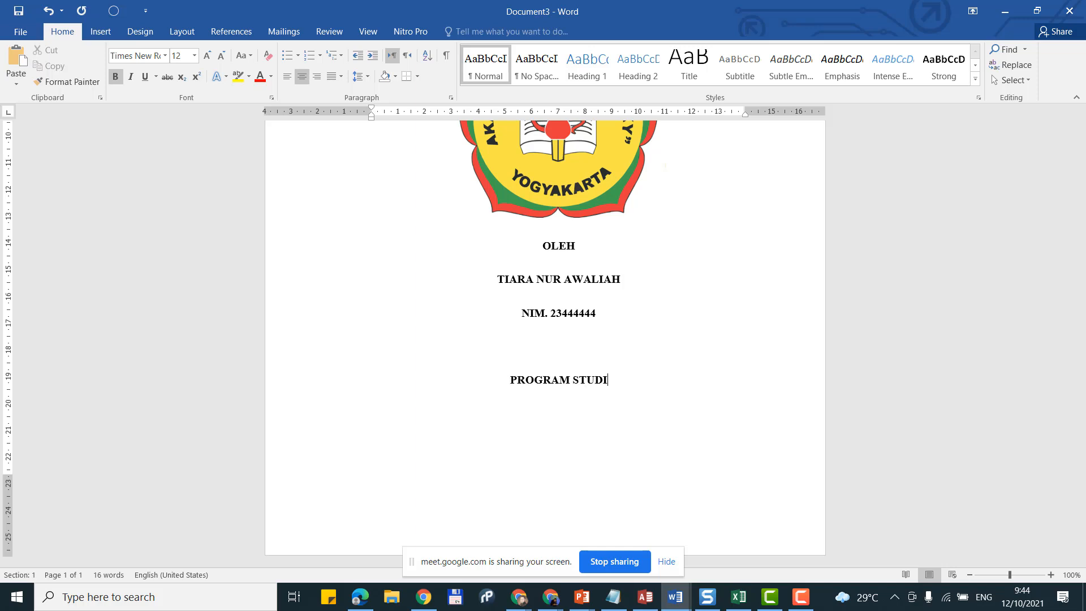
text( KE)
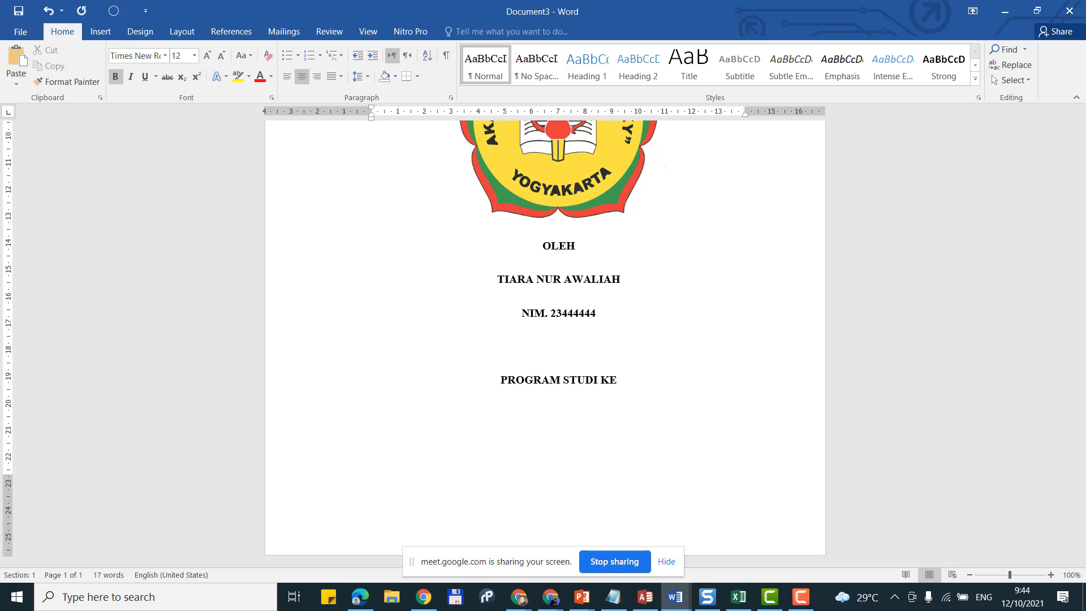
text(PERAWATA)
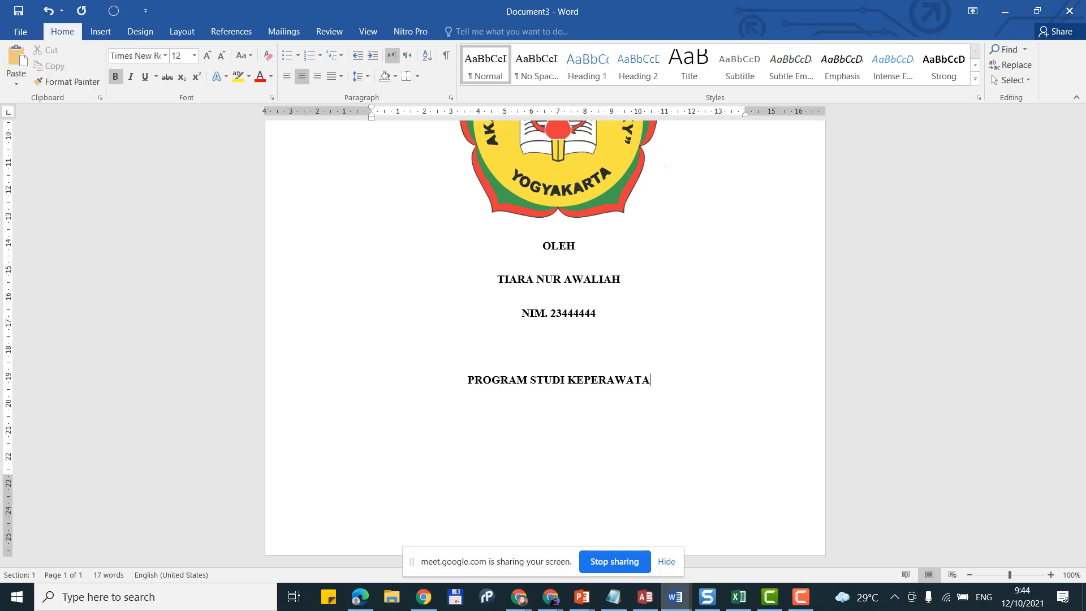
text(N)
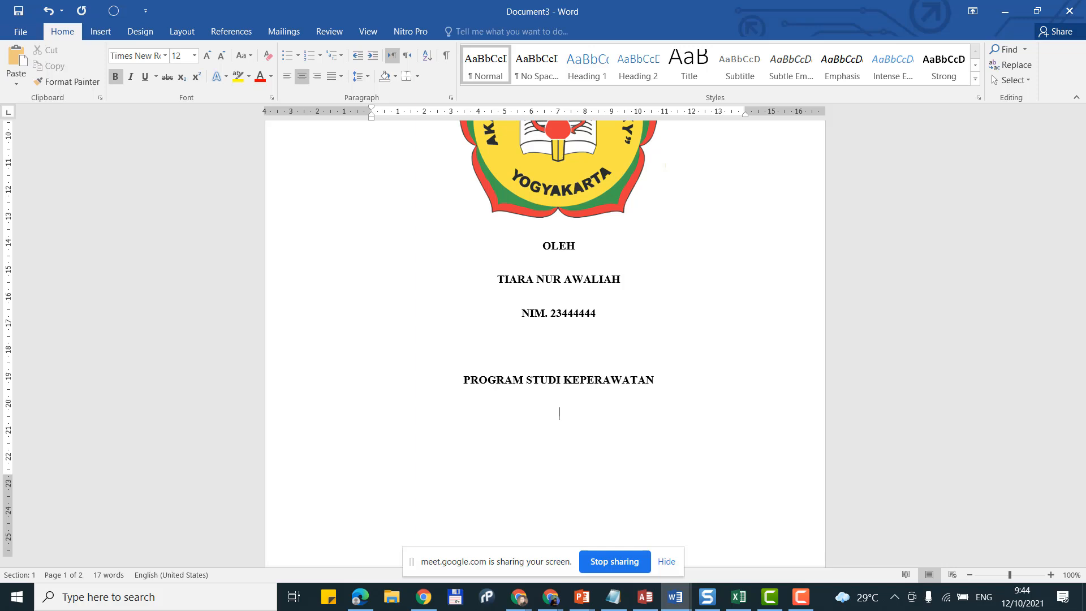
Step: Add the line AKADEMI KEPERAWATAN "YKY" below the study programme, correcting typos
key(Return)
key(Return)
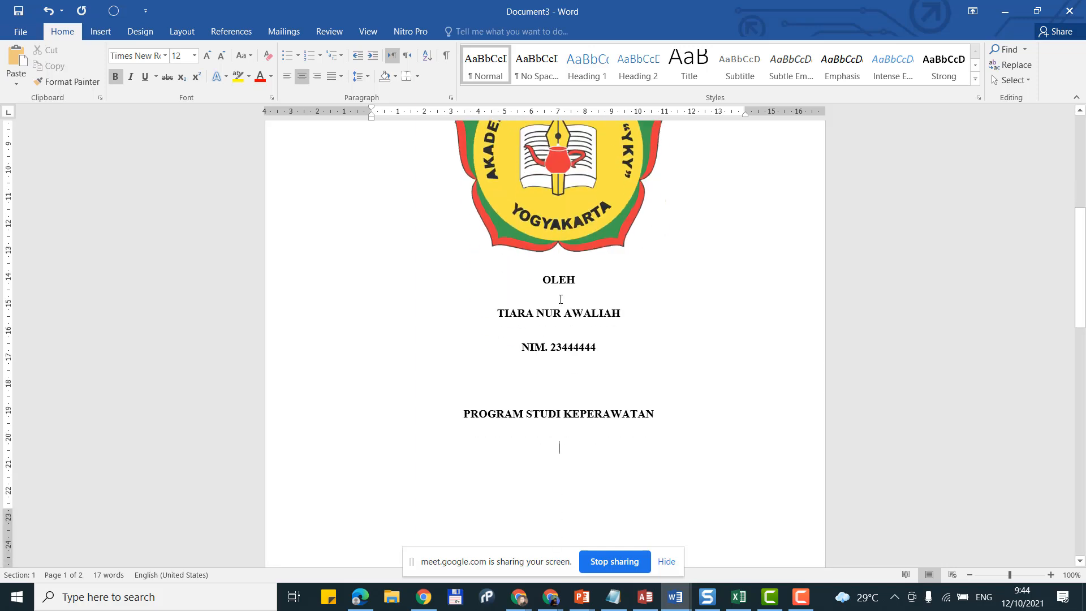
text(AJADE)
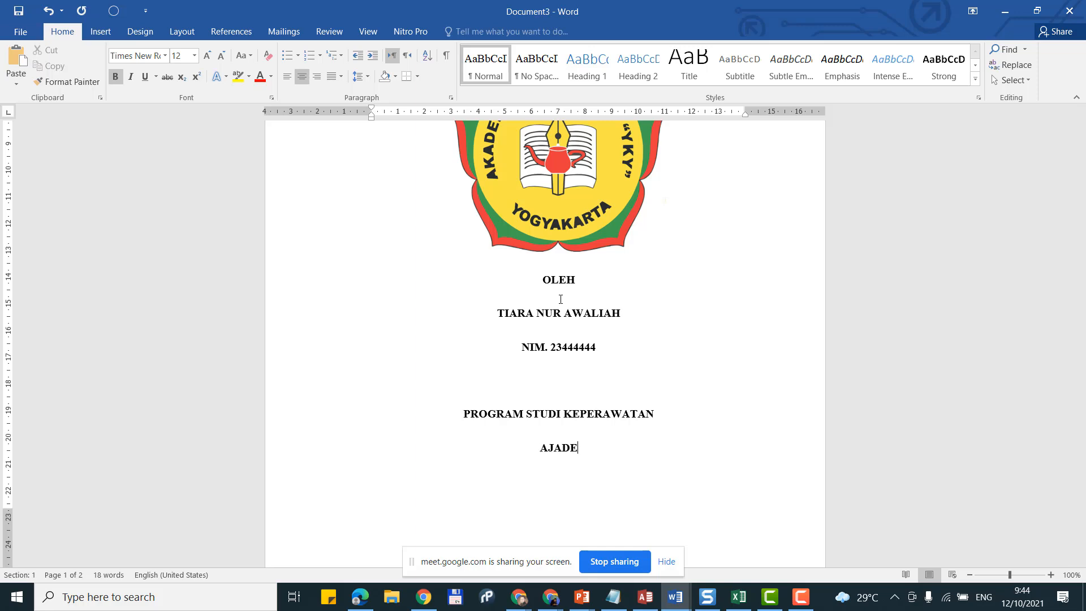
text(MI)
key(BackSpace)
key(BackSpace)
key(BackSpace)
key(BackSpace)
key(BackSpace)
key(BackSpace)
text(KADEMI)
scroll(561, 298, up, 3)
scroll(561, 298, down, 2)
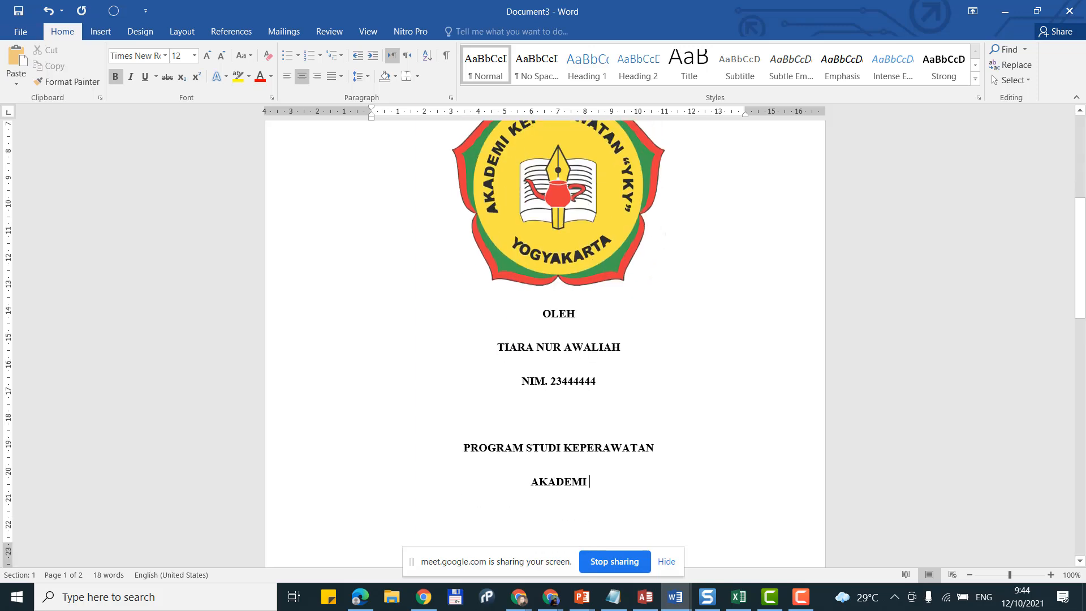
text(KEPE)
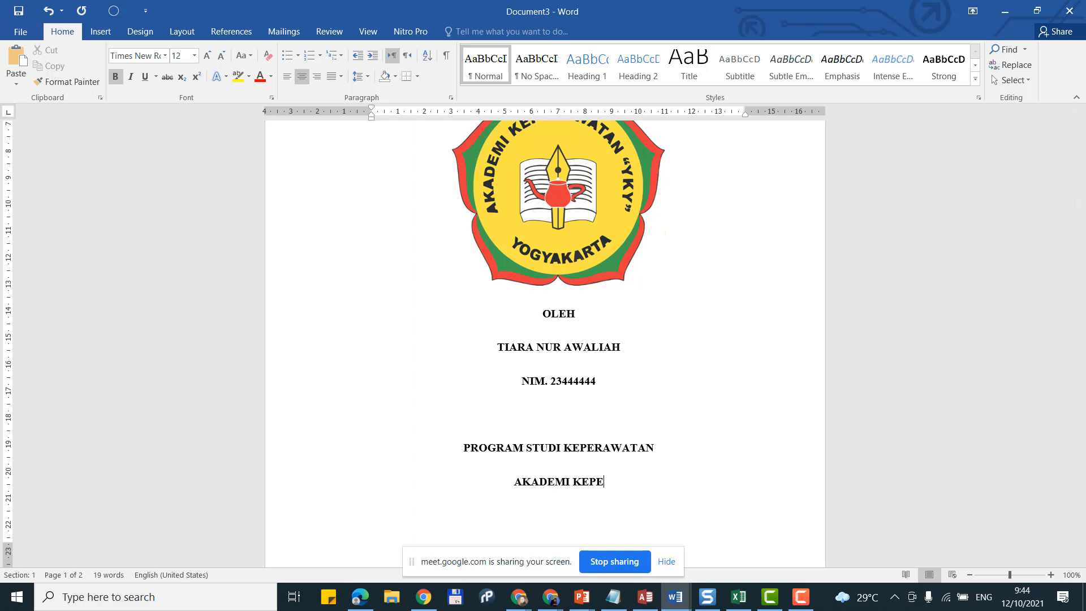
text(RAWATAM)
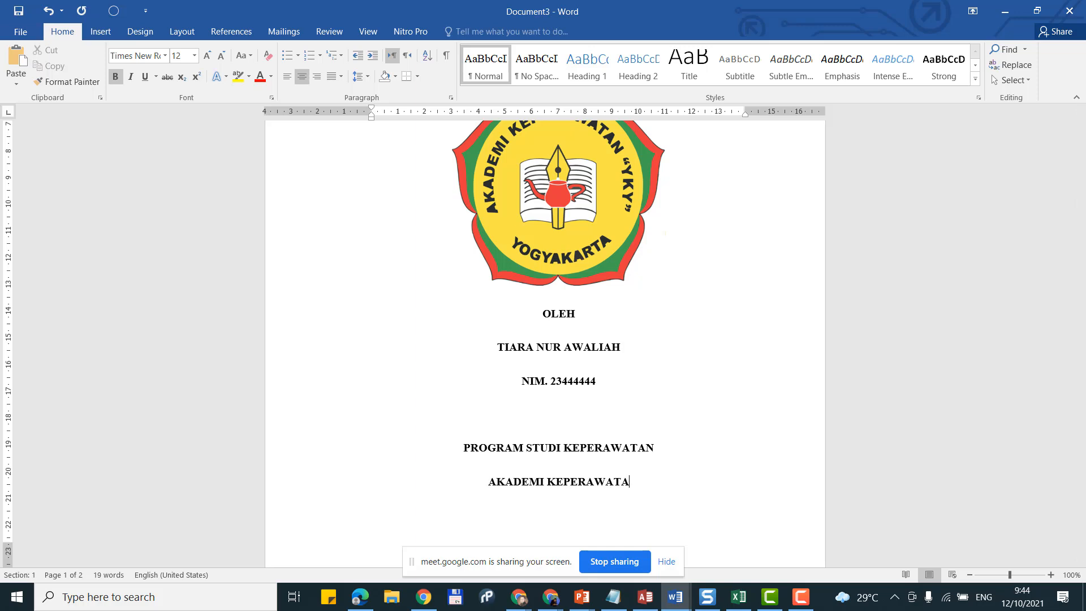
key(BackSpace)
key(BackSpace)
text(N)
text( ")
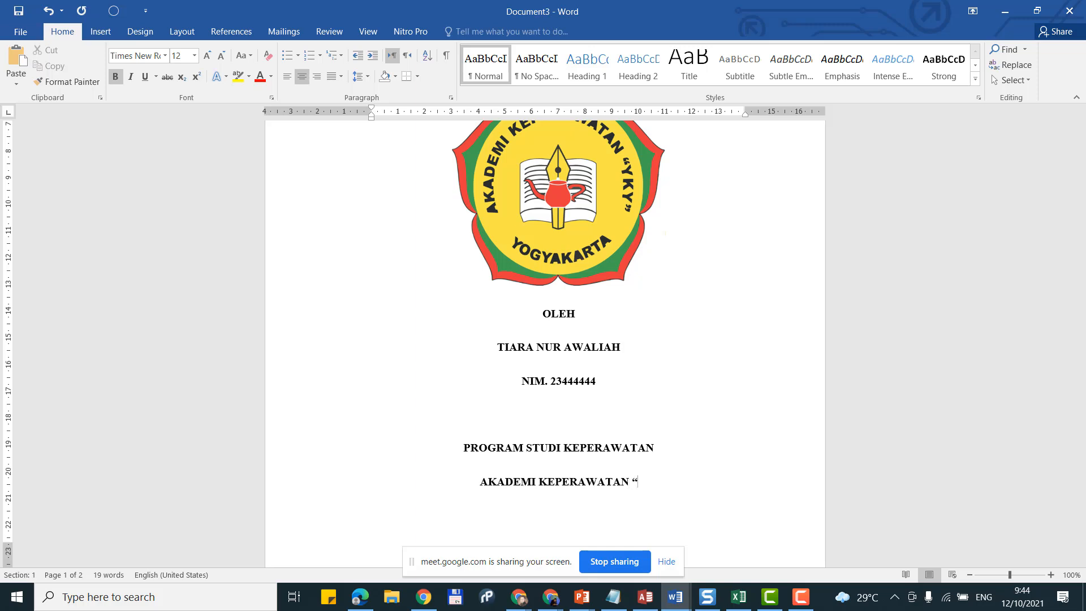
text(YK)
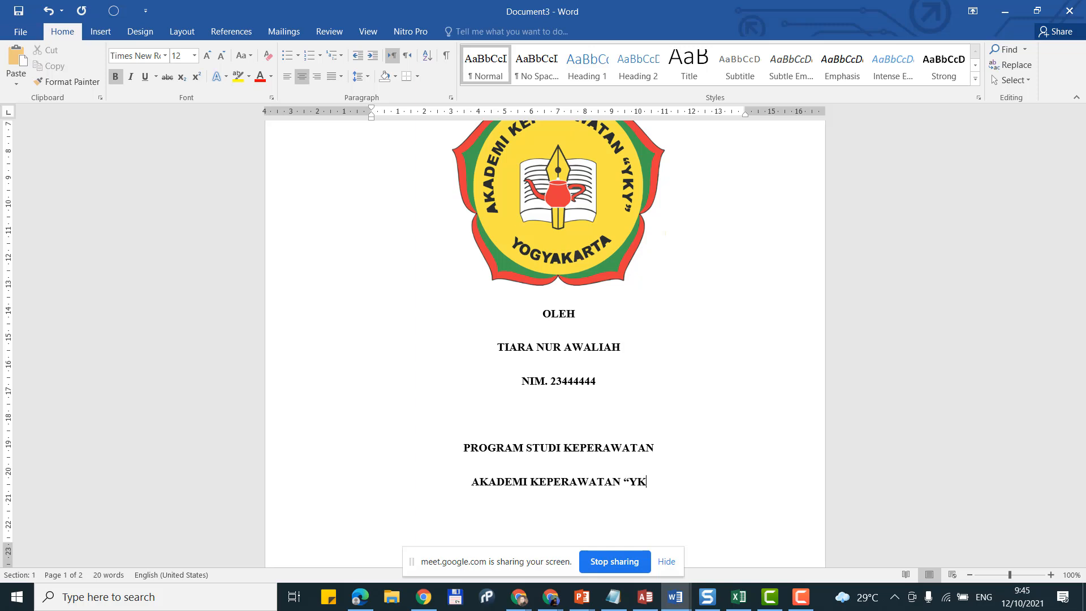
text(Y")
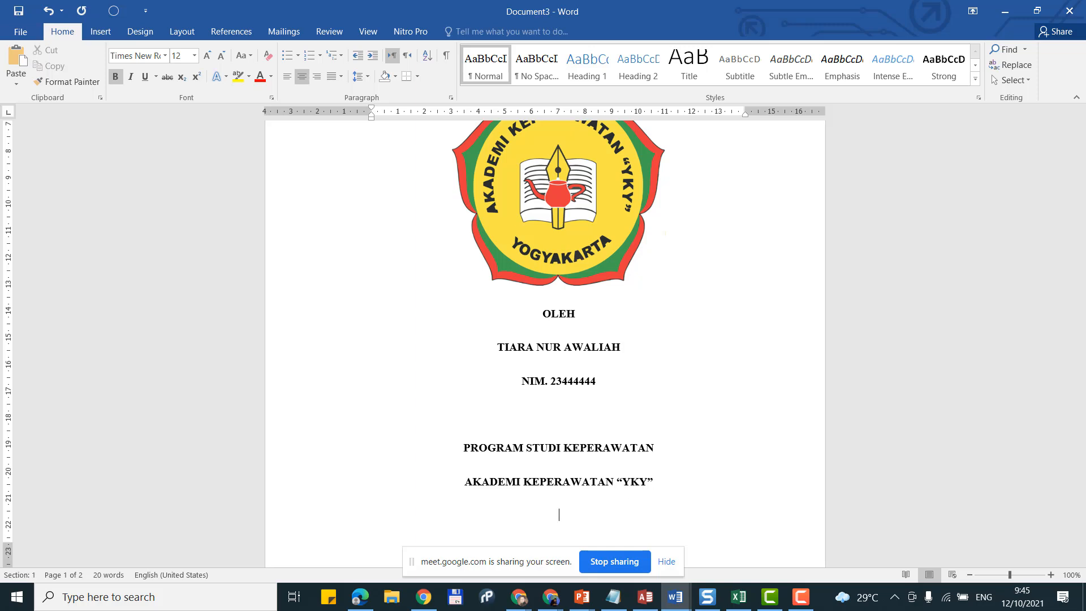
Step: Add the closing line OKTOBER 2021 at the bottom of the cover
scroll(563, 300, down, 3)
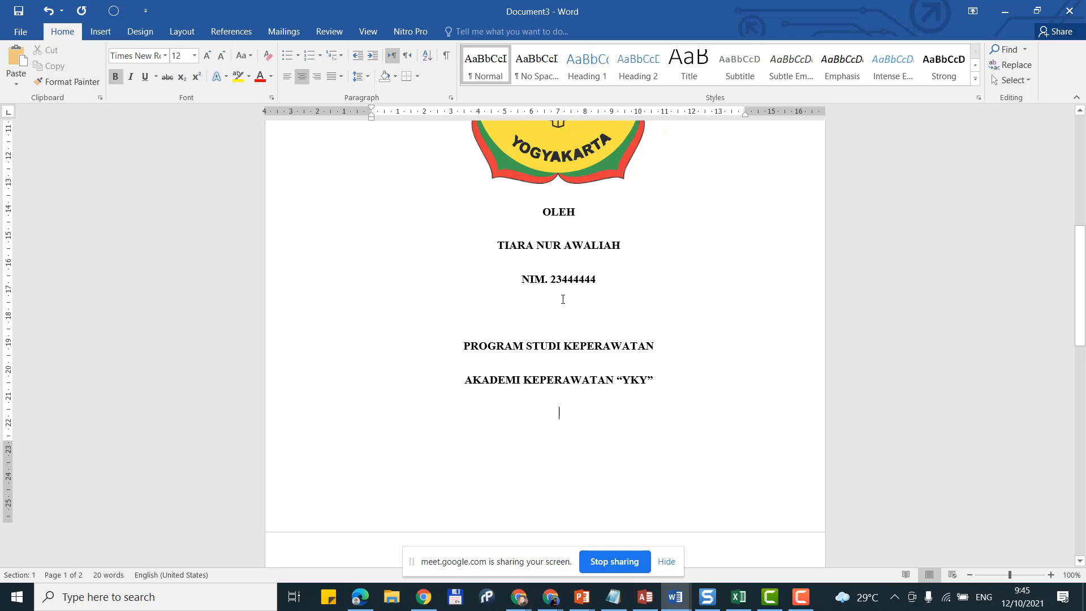
text(O)
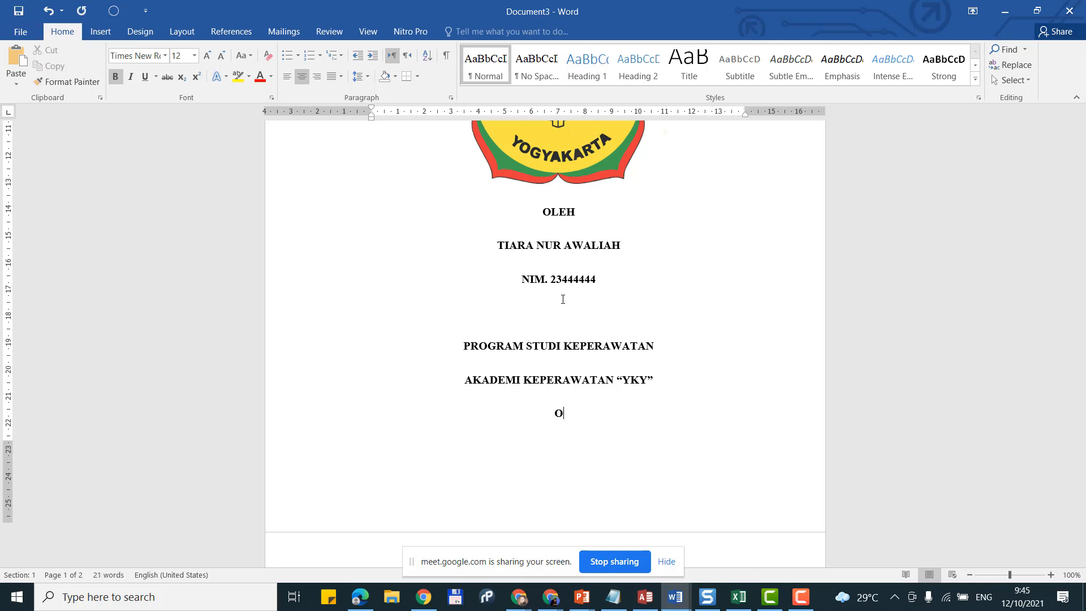
text(KTOBER 2021)
scroll(563, 299, up, 10)
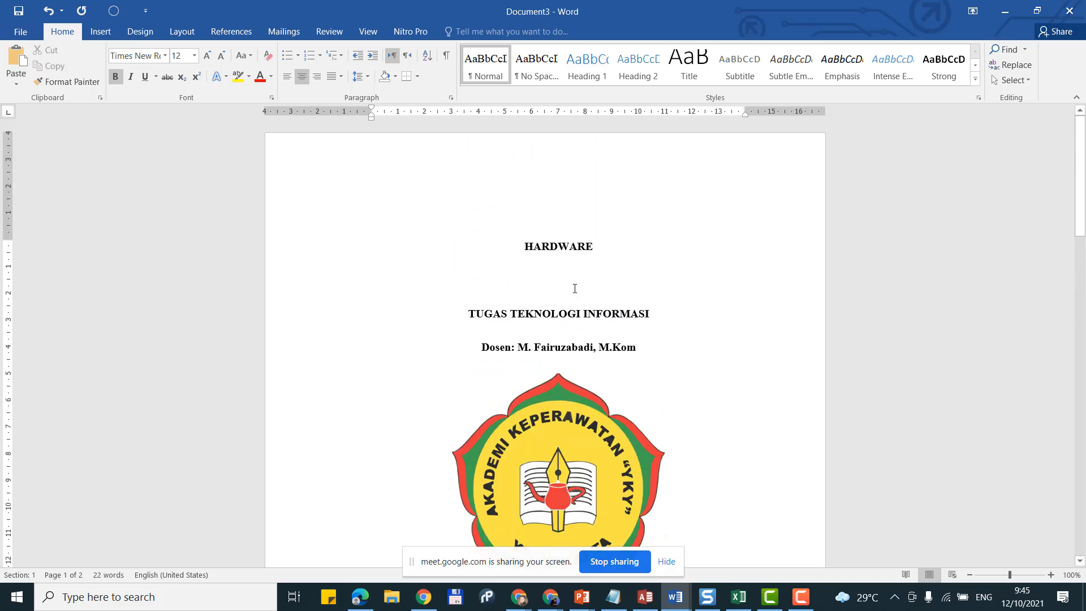
scroll(575, 288, down, 15)
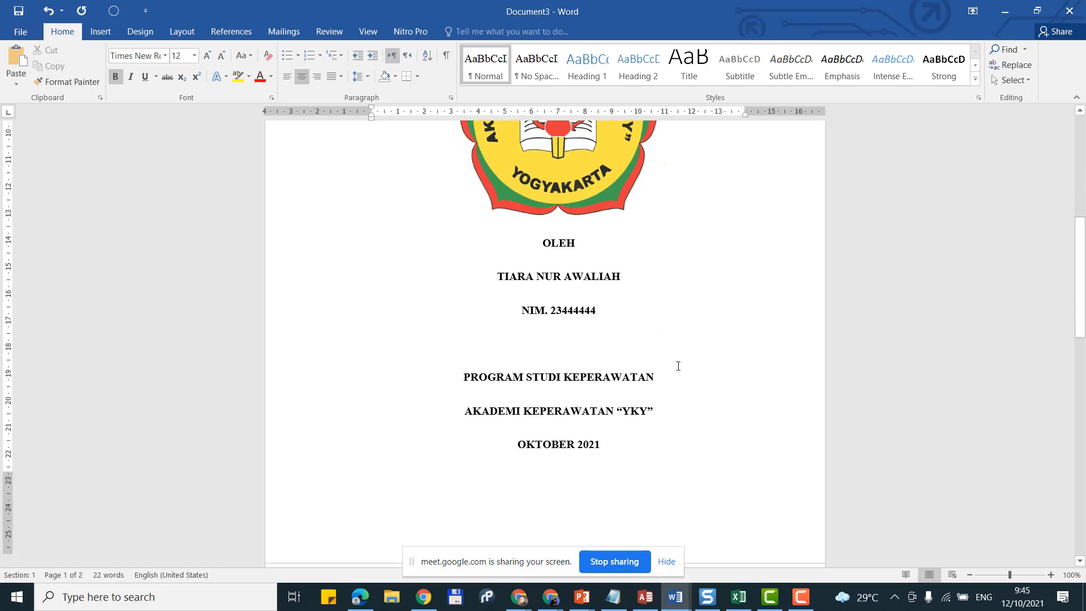
Step: Type the title KATA PENGANTAR at the top of page two
key(Down)
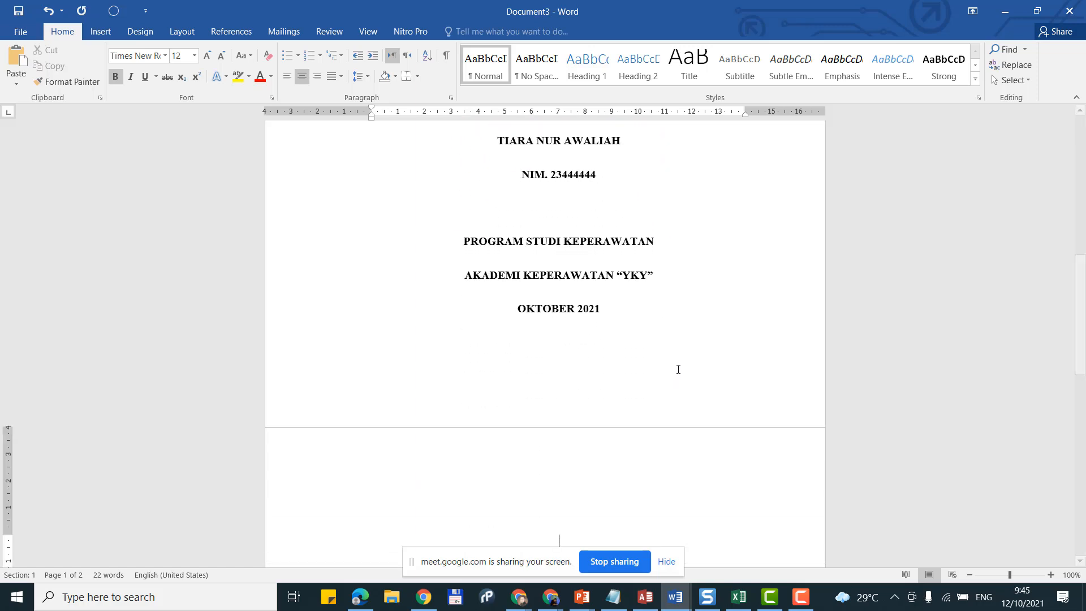
scroll(679, 369, down, 4)
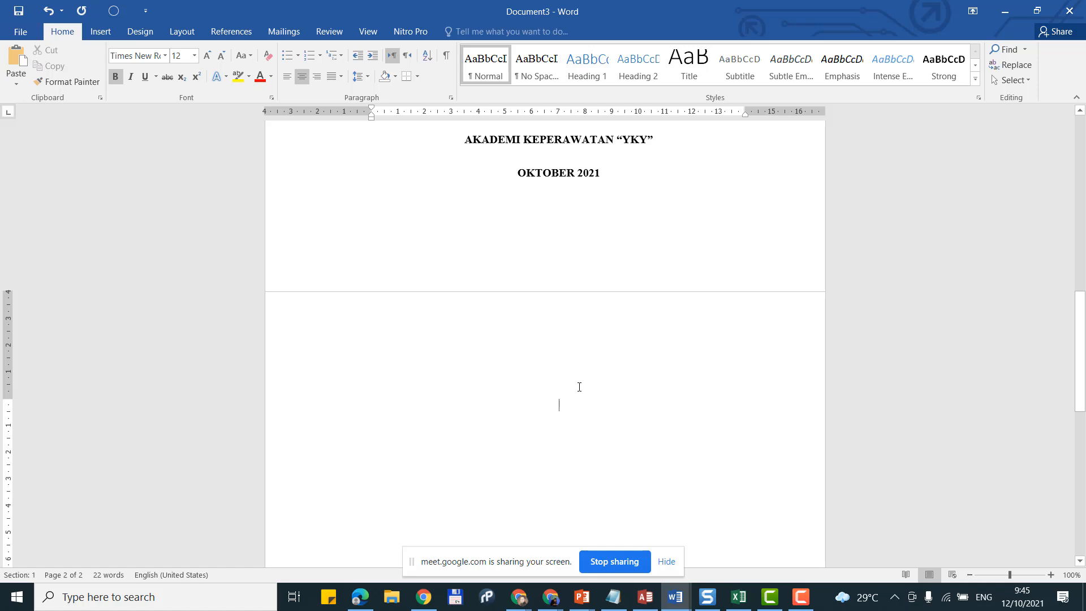
text(K)
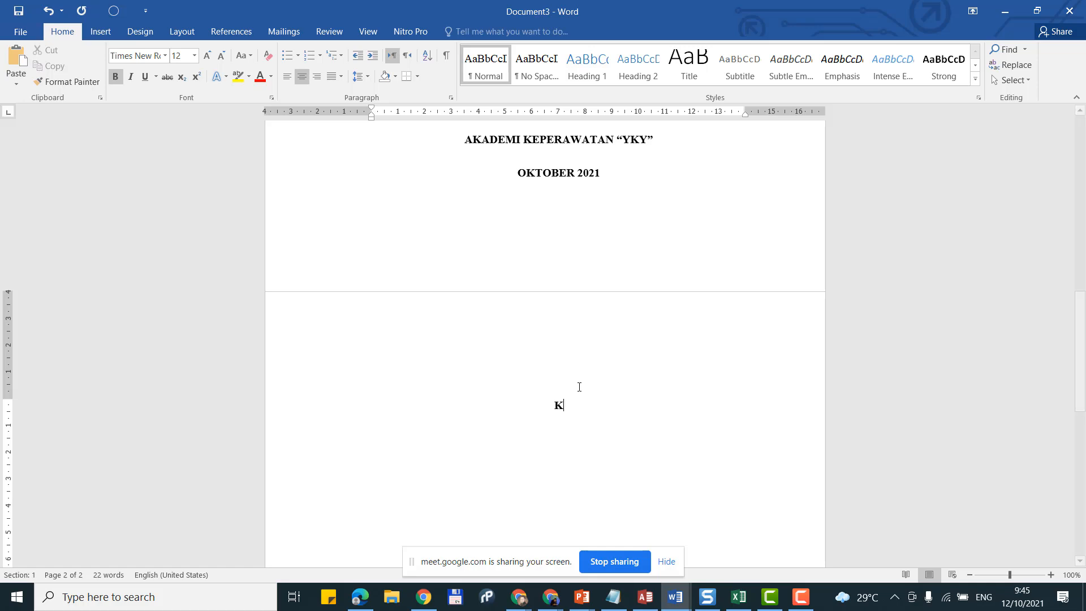
text(ATA PENGANTAR)
Step: Update Heading 1 to match the bold centred KATA PENGANTAR title, then start a body line
click(294, 404)
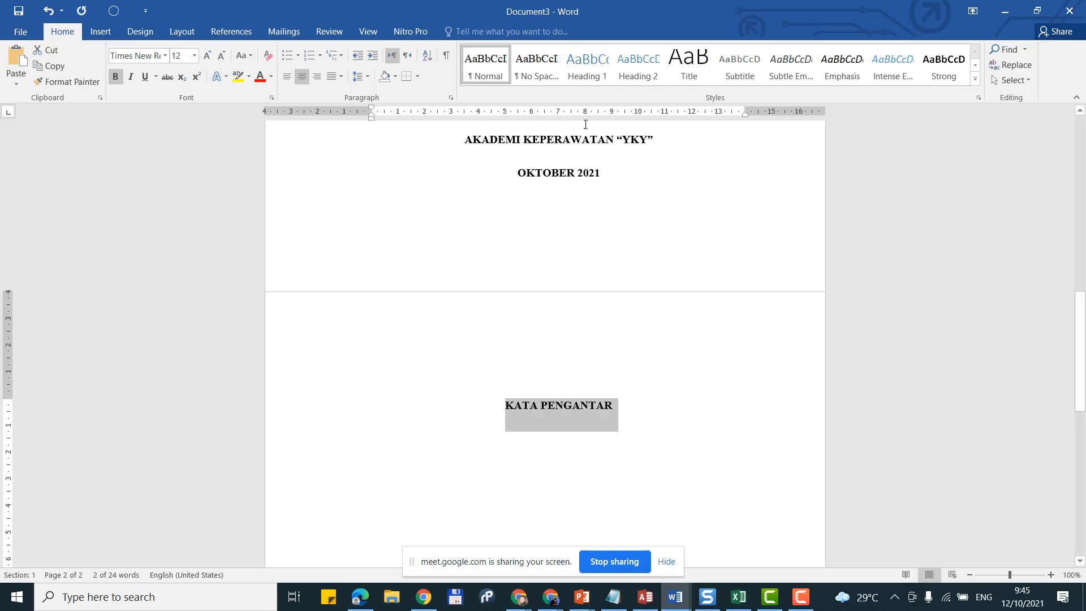
right_click(589, 65)
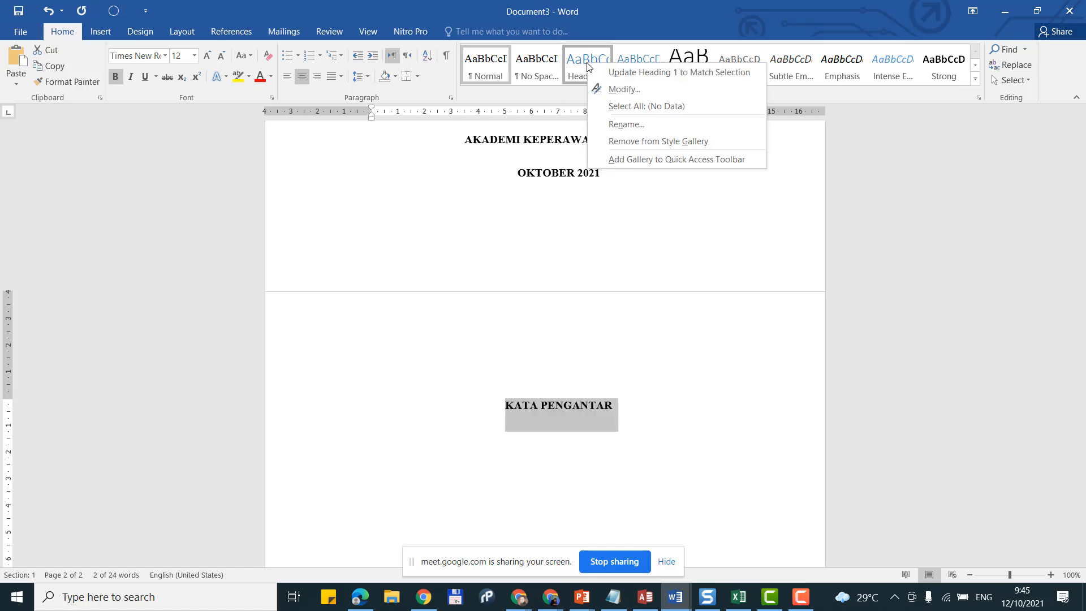
click(623, 78)
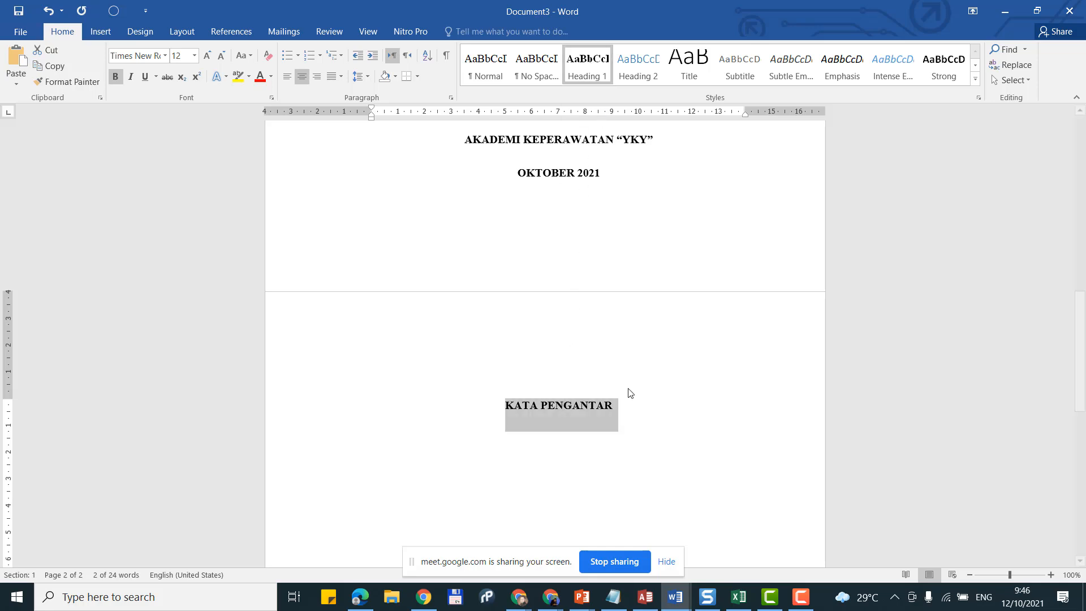
right_click(588, 73)
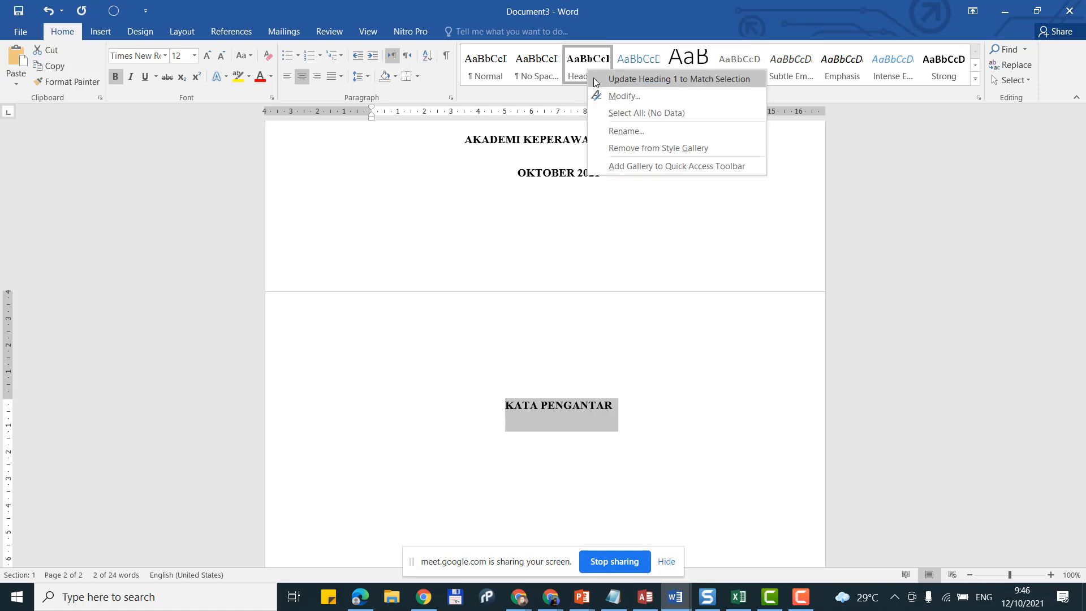
click(595, 79)
click(569, 405)
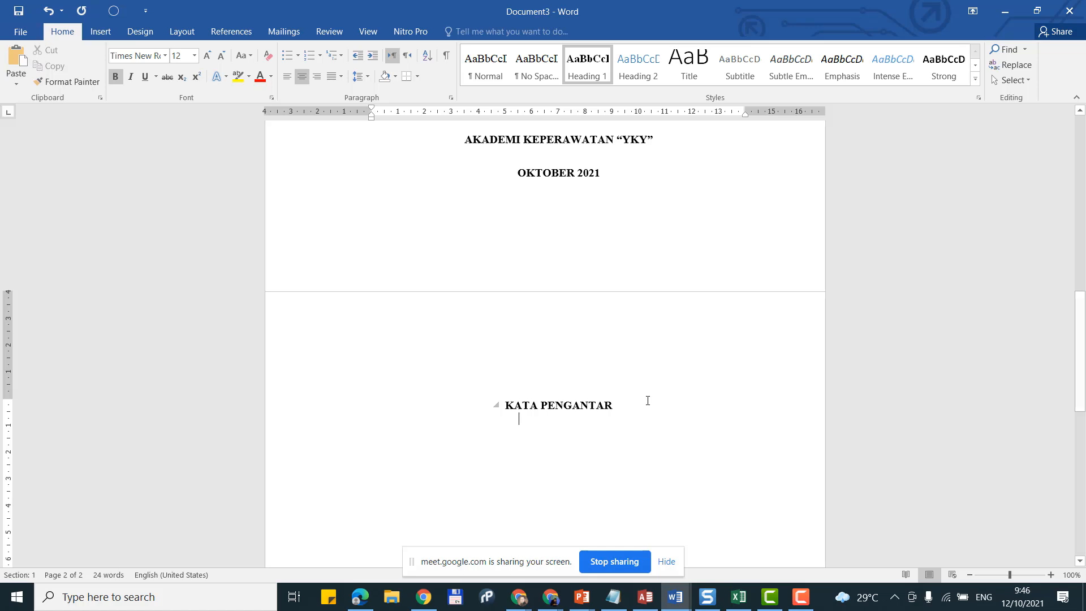
key(Return)
Step: Type two indented, justified placeholder paragraphs under KATA PENGANTAR, trimming the extra words
scroll(622, 396, down, 2)
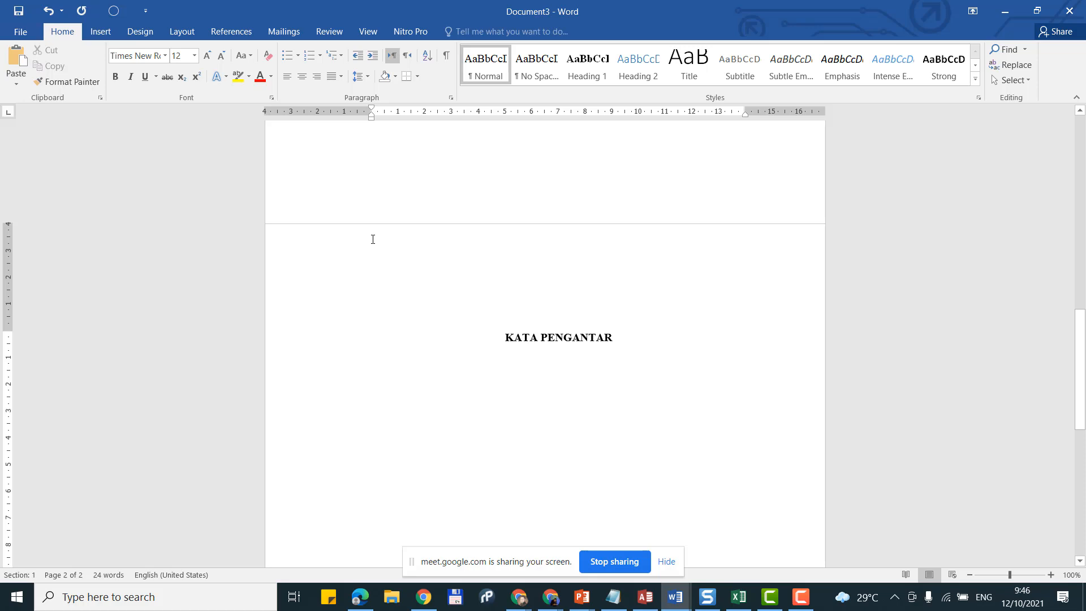
text(JUM)
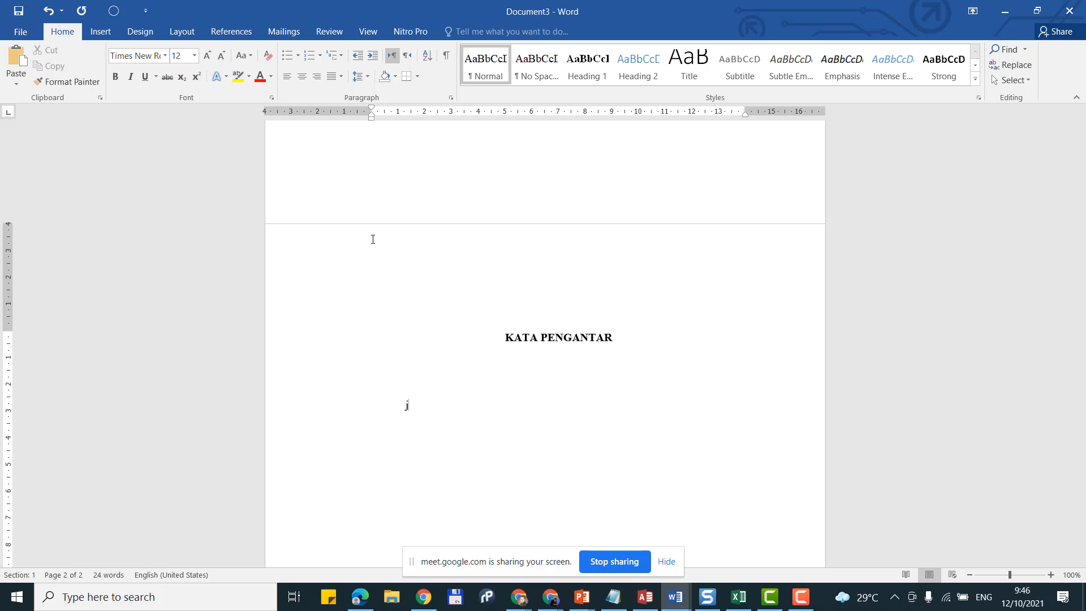
key(BackSpace)
key(BackSpace)
key(BackSpace)
text(S)
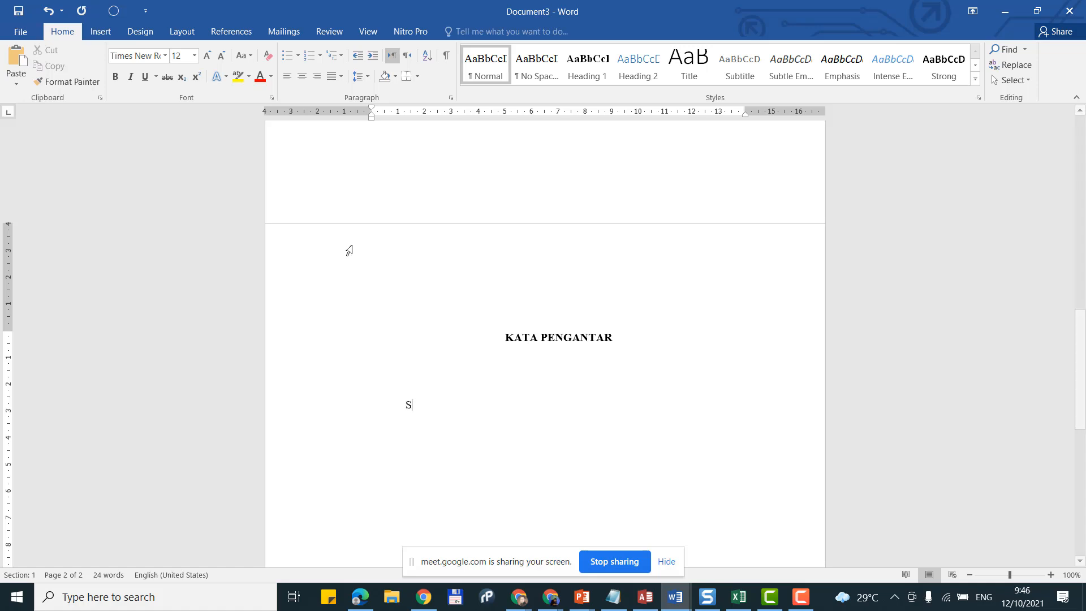
text(ssddjkdndjd djsjkd)
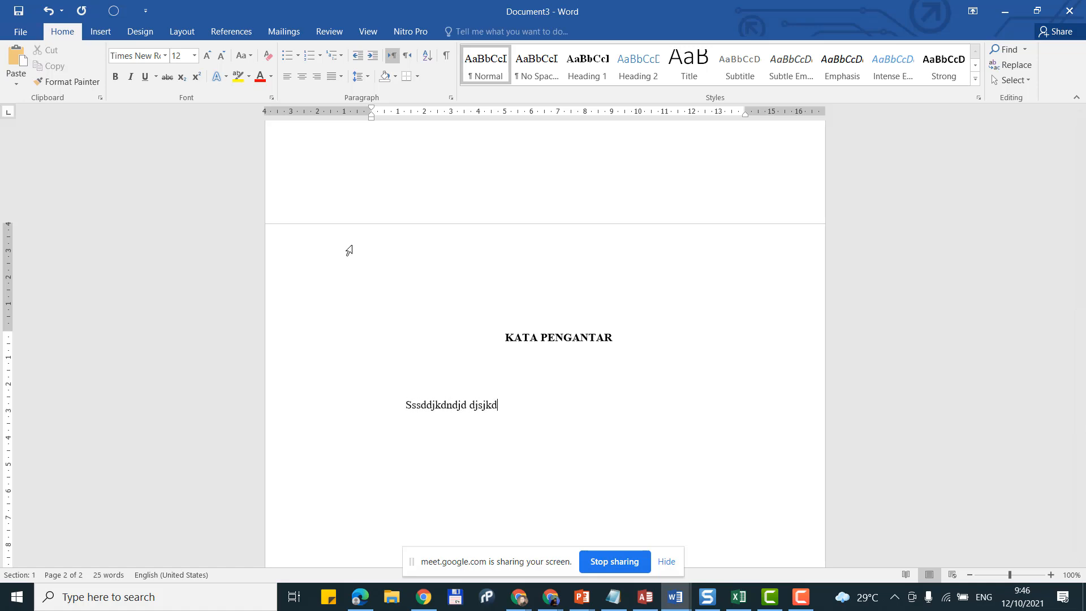
text(d jd sd s ddd ddksd sjdsdkj s)
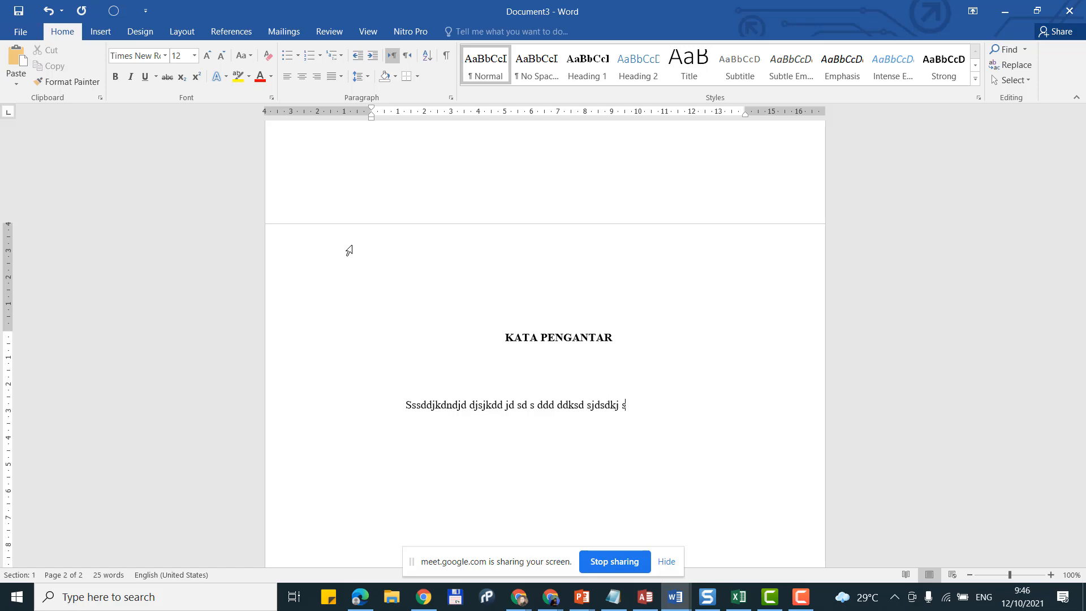
text(sjdsk sd djdsj sssjnksn jsndksndsdjsn ksdjdj)
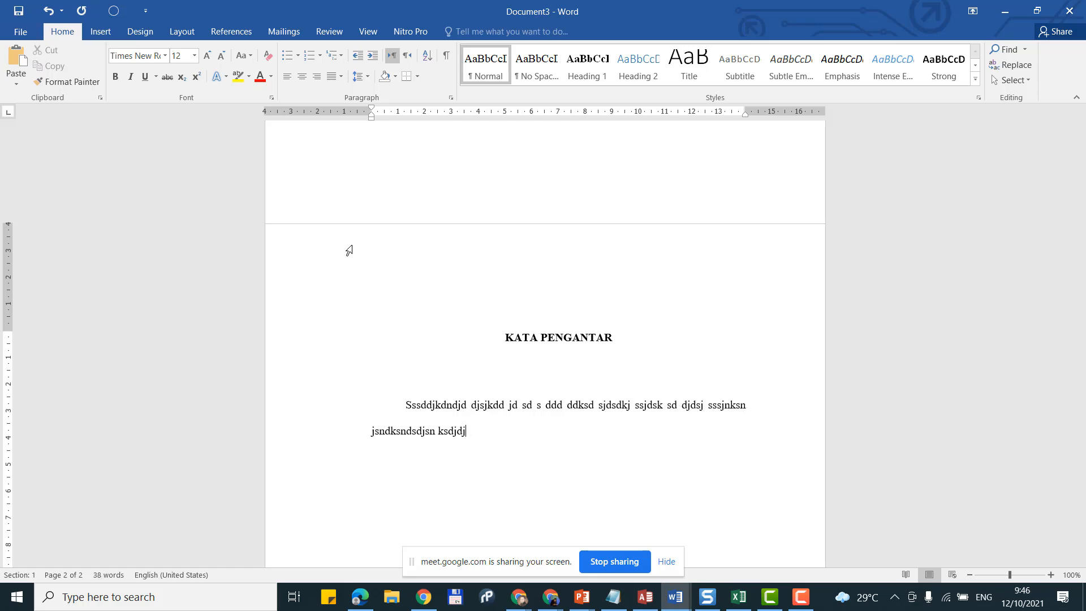
text( jsdnksd sjd nskjdnsd sddj hdkjdn kjdnskd dsdk.)
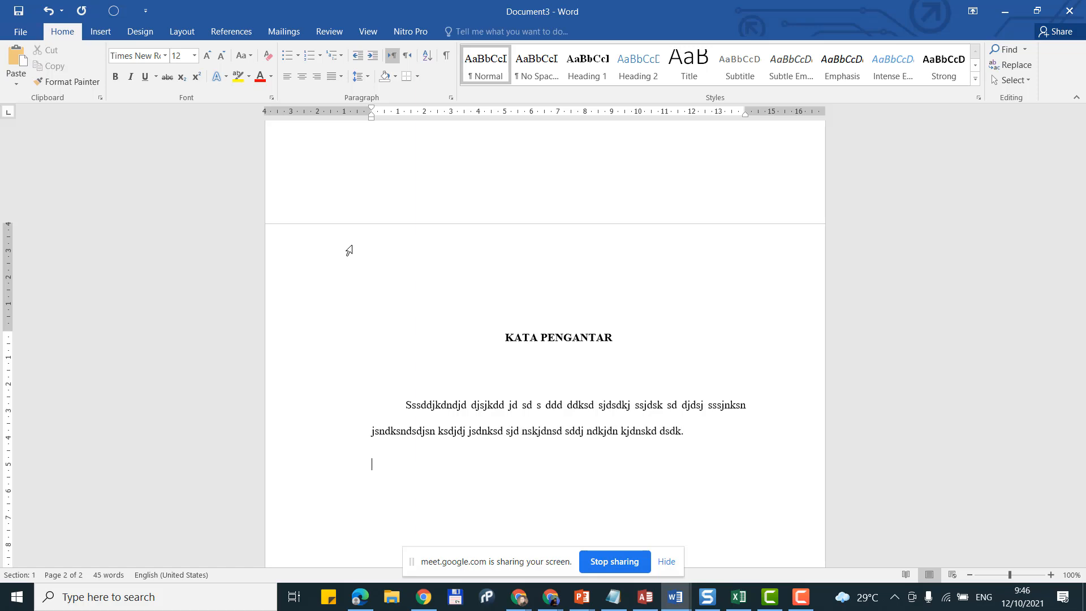
text(Dksdnkd dkd dkld dd kdjd dd dld)
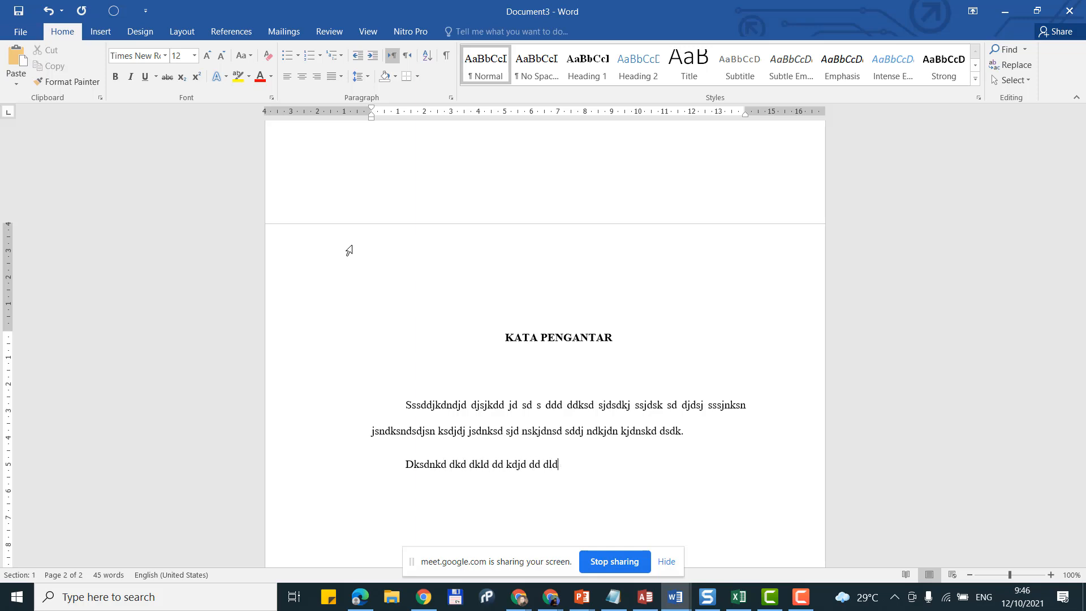
text(jdkjd ddkljdkldj dld )
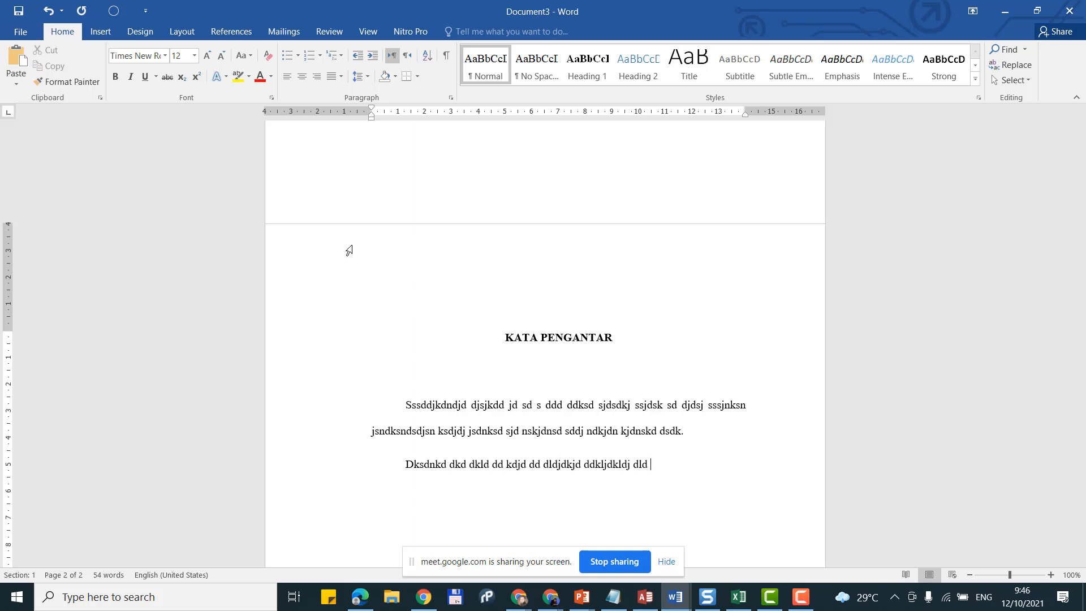
text(dlddlkjsldjsldkldsd lkdskd)
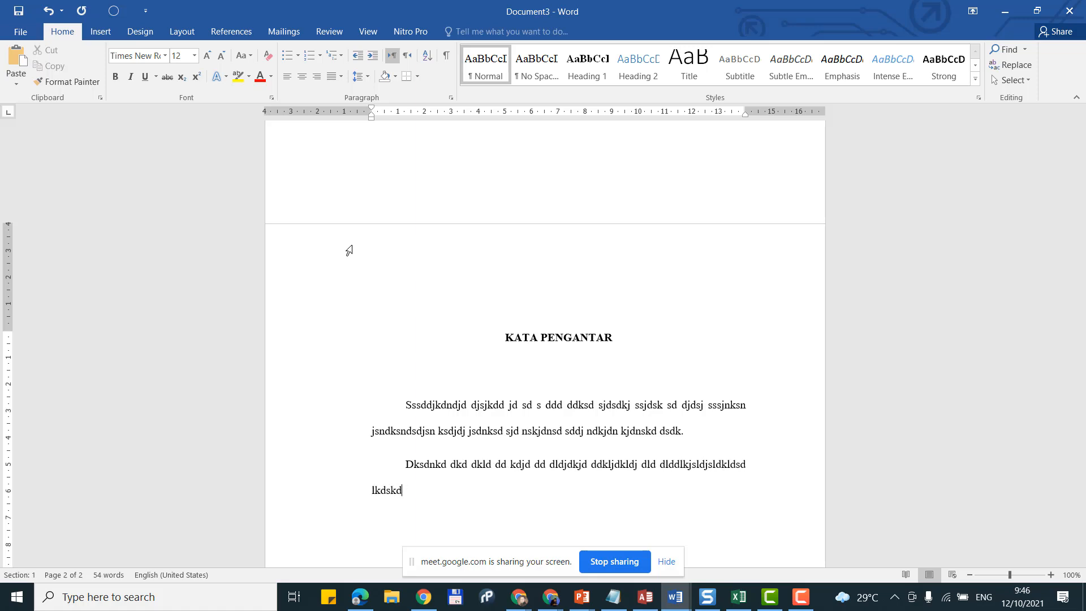
text(jsd d . didjdldj dkdjlkdlsdlkdsd)
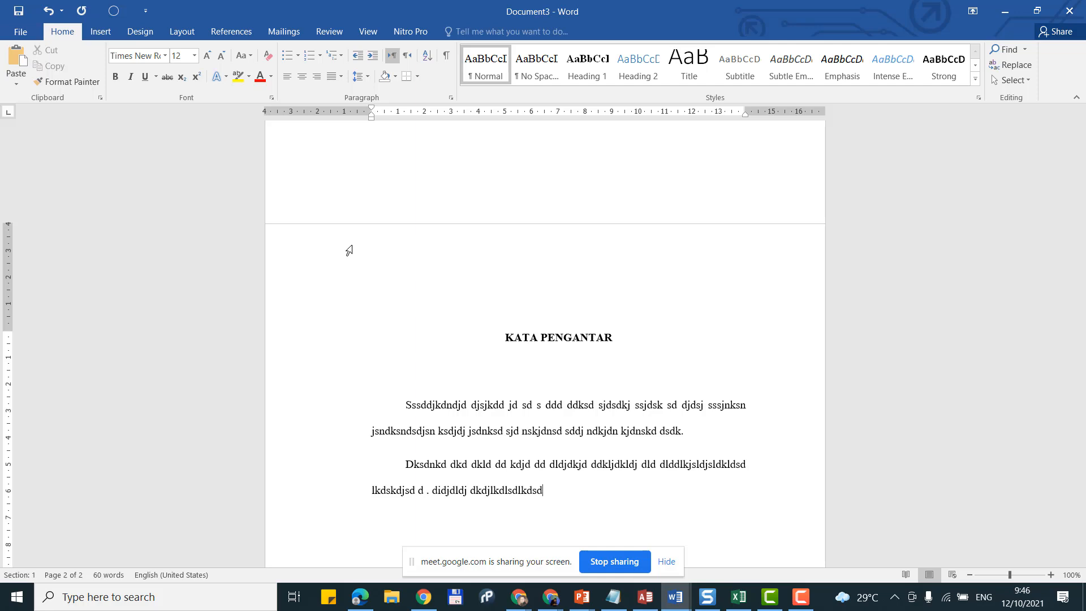
text(.)
key(BackSpace)
key(BackSpace)
key(BackSpace)
key(BackSpace)
key(BackSpace)
key(BackSpace)
key(BackSpace)
key(BackSpace)
key(BackSpace)
key(BackSpace)
key(BackSpace)
key(BackSpace)
key(BackSpace)
key(BackSpace)
key(BackSpace)
key(BackSpace)
key(BackSpace)
key(BackSpace)
key(BackSpace)
key(BackSpace)
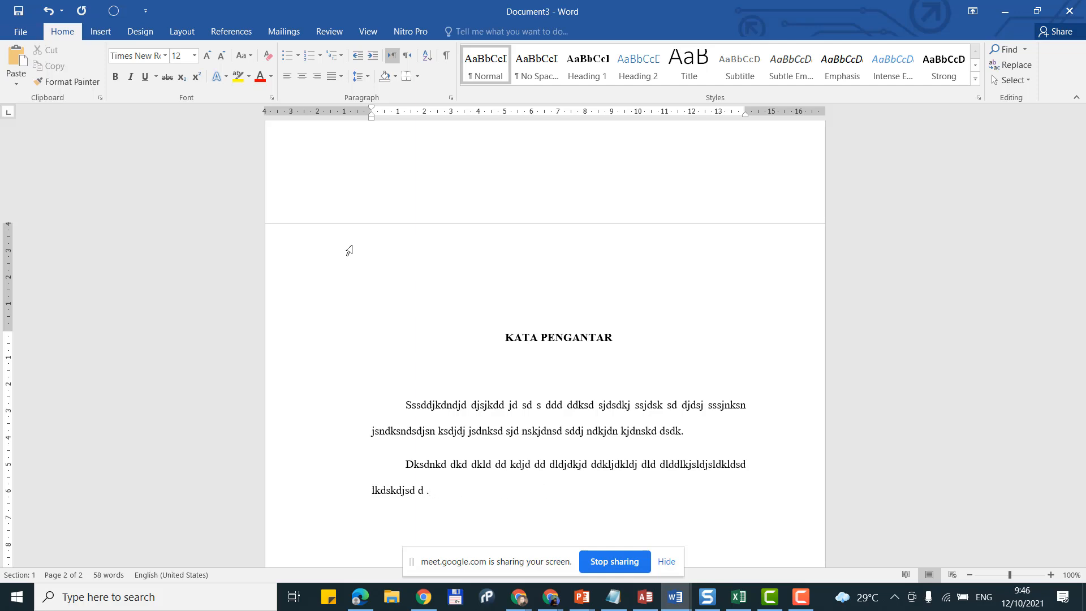
scroll(349, 250, down, 3)
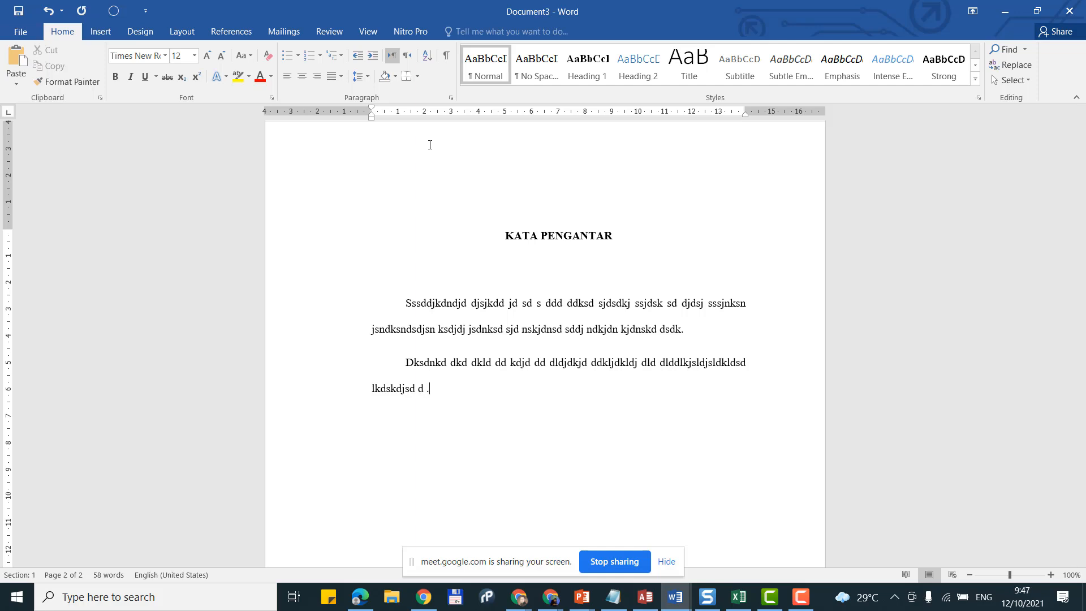
Step: Insert a page break after the KATA PENGANTAR foreword
key(ctrl+Return)
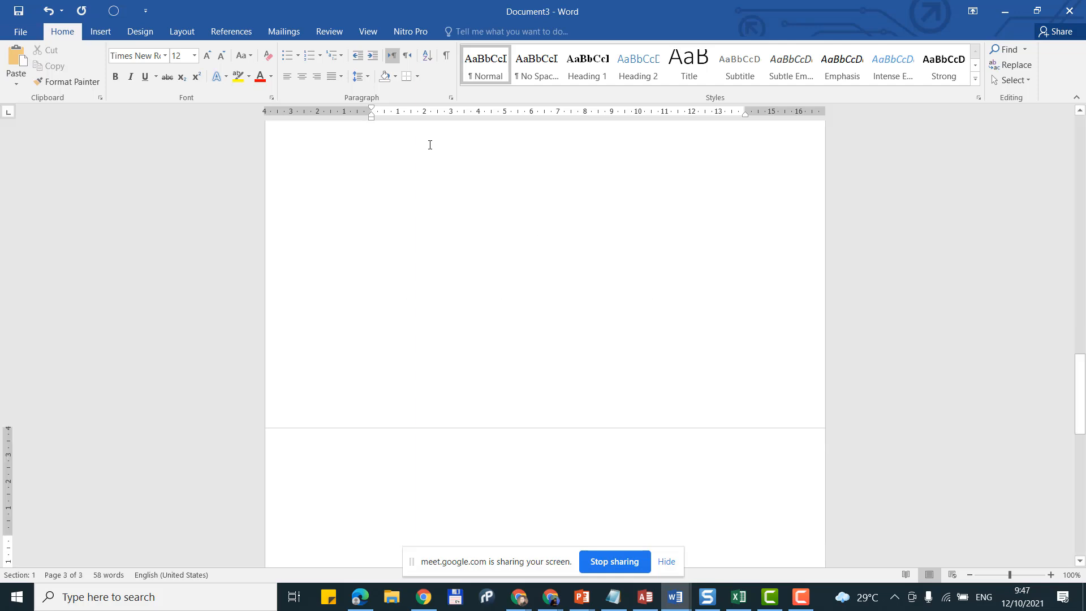
scroll(430, 145, up, 10)
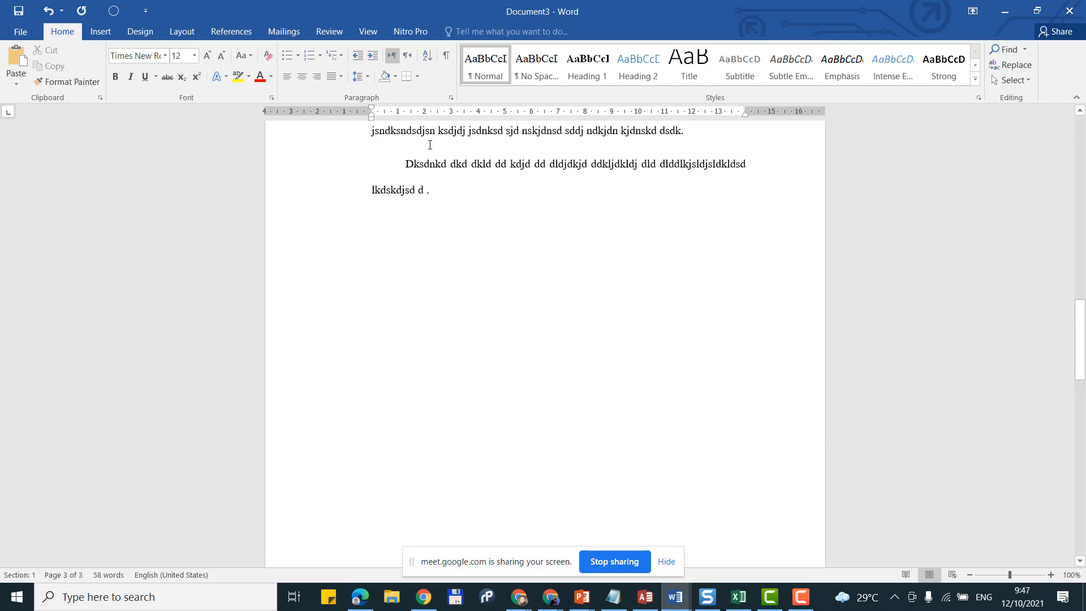
scroll(446, 260, up, 2)
scroll(446, 260, down, 3)
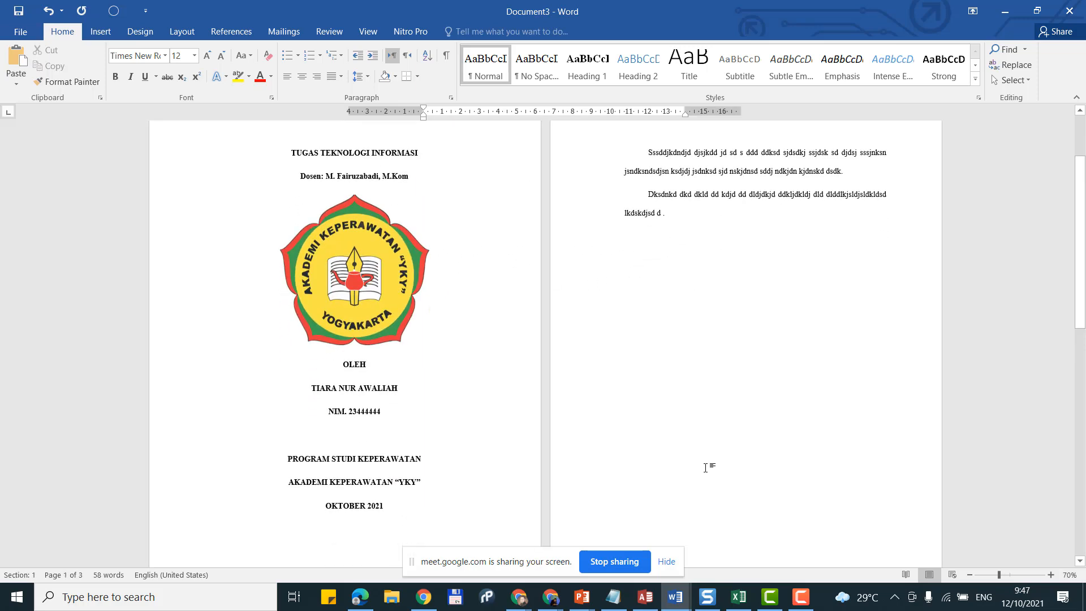
scroll(708, 467, down, 3)
scroll(710, 447, up, 2)
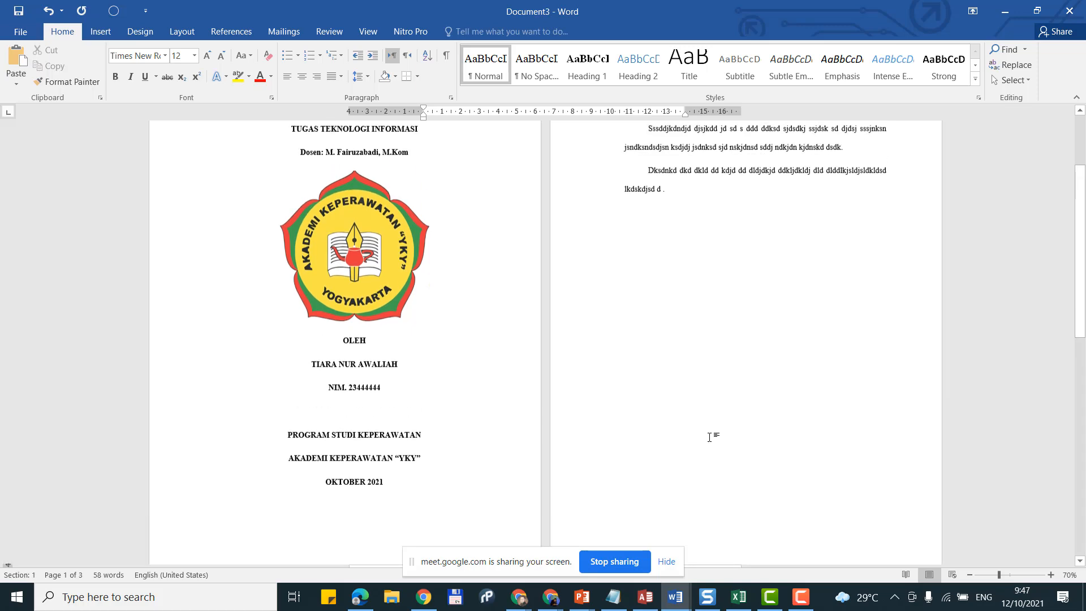
Step: Delete the stray space so the second paragraph ends 'd.', and start the blank third page
click(680, 187)
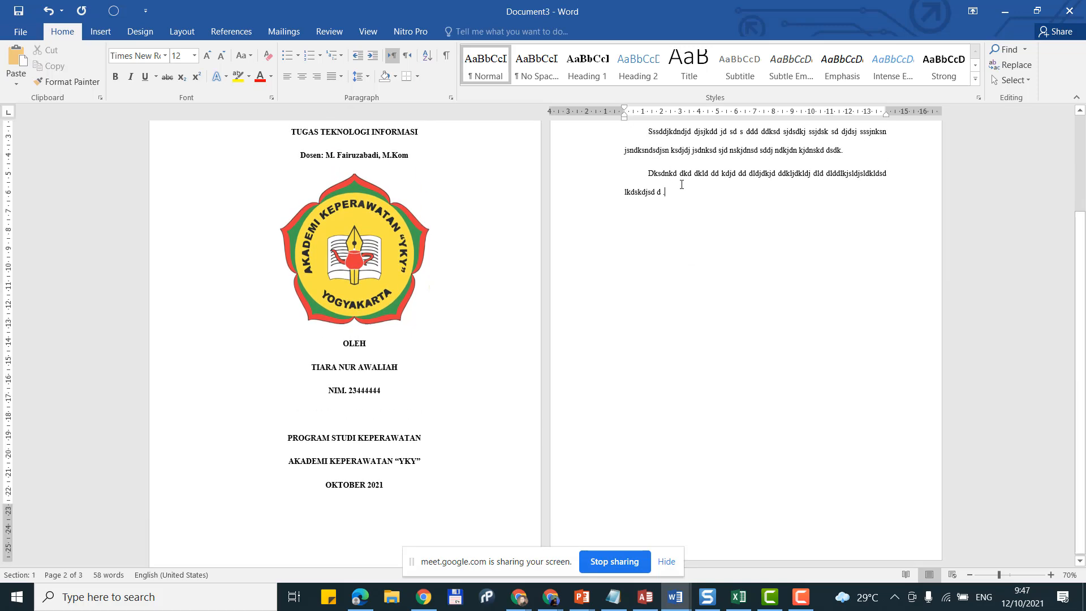
scroll(682, 185, up, 9)
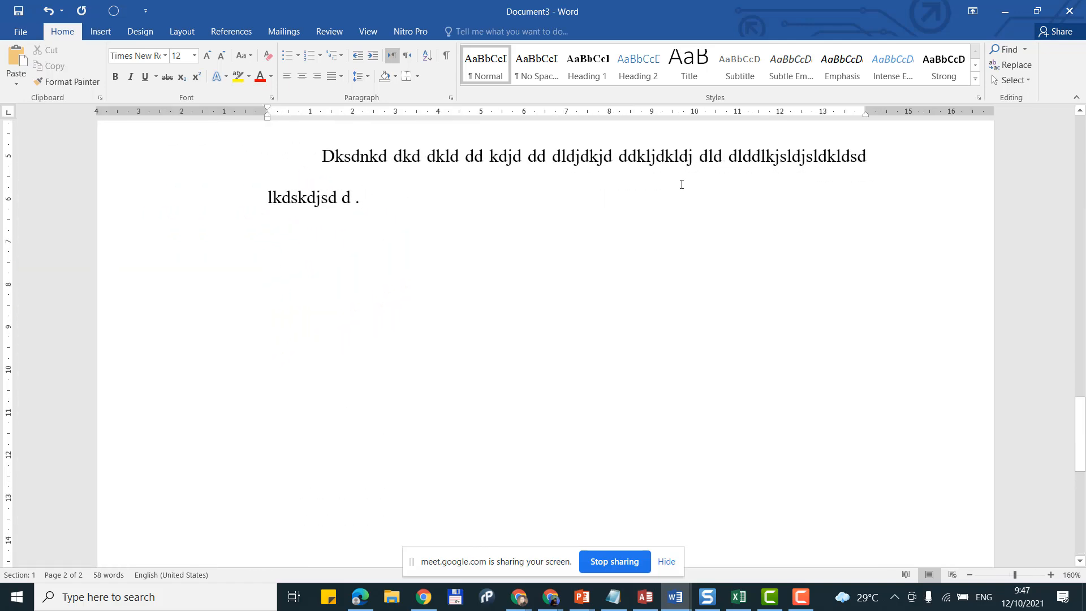
key(BackSpace)
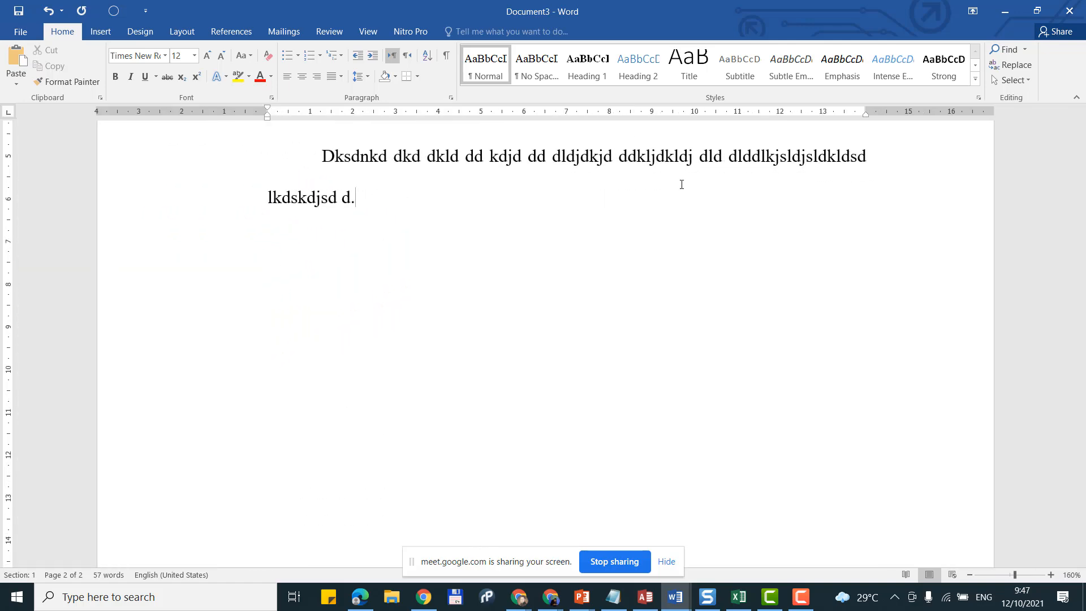
key(ctrl+Return)
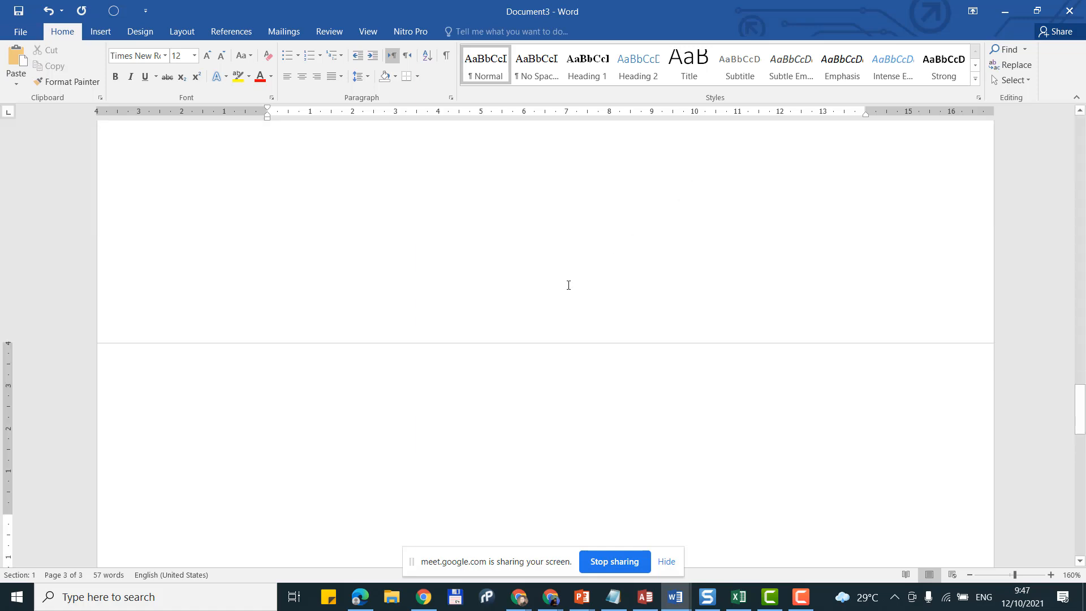
scroll(569, 285, down, 4)
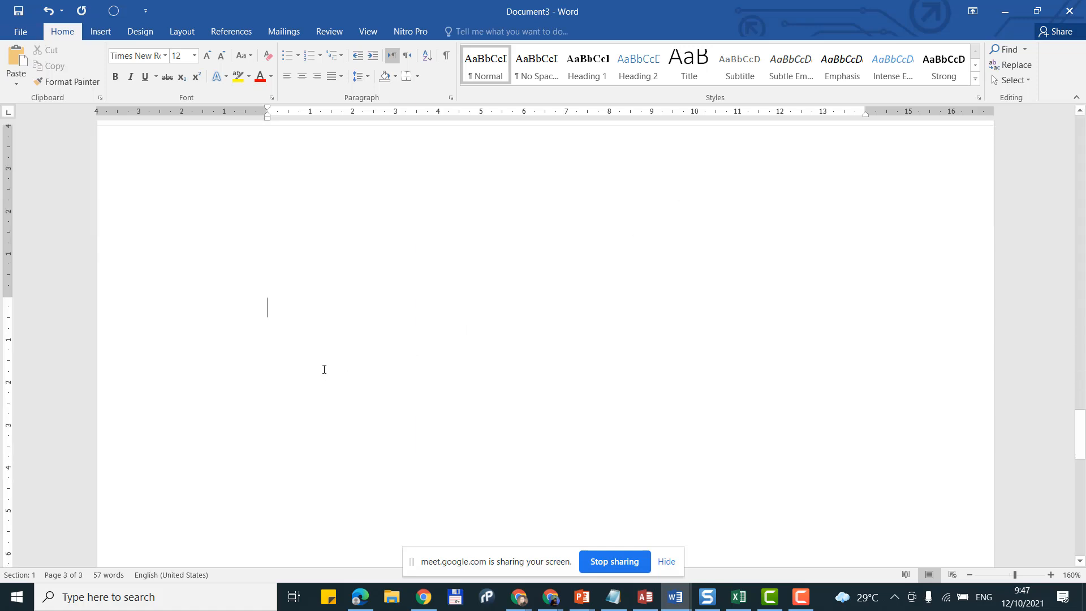
scroll(325, 370, up, 2)
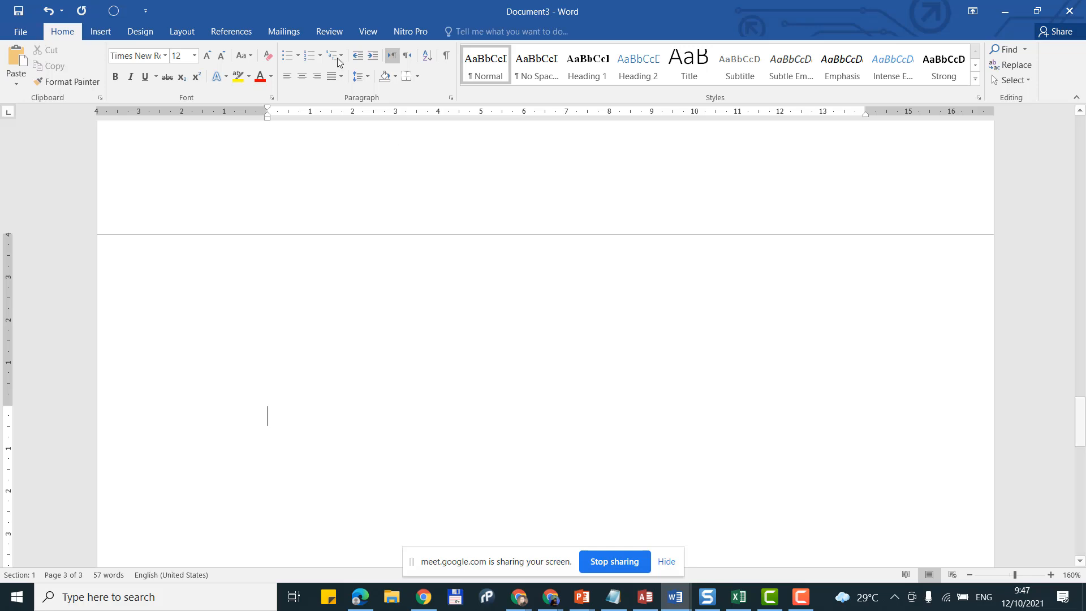
Step: Turn on the Navigation Pane from the View tab to list the document's headings
click(365, 31)
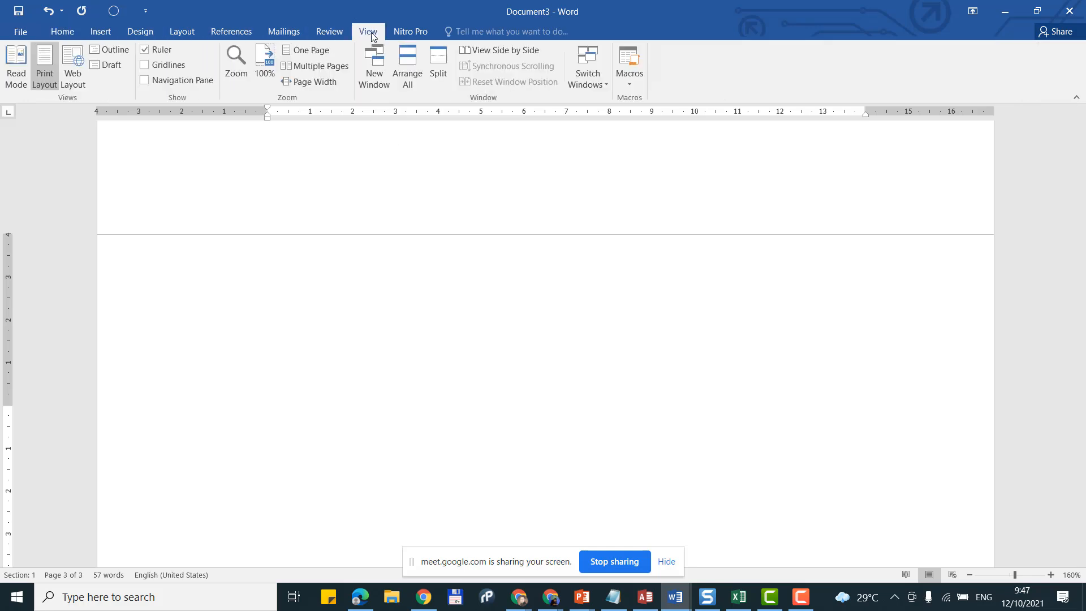
click(174, 85)
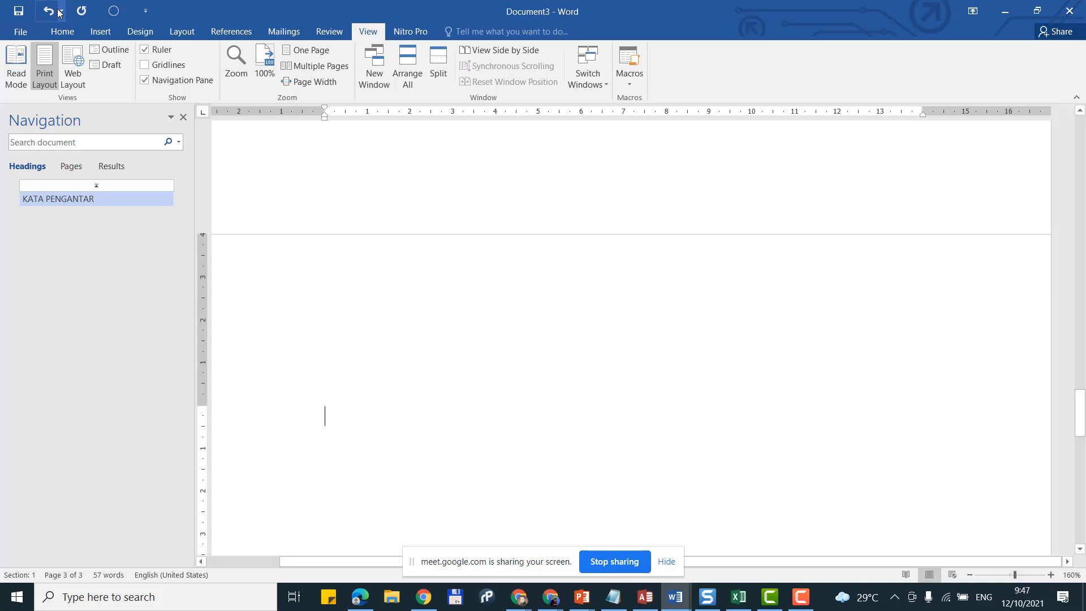
click(69, 33)
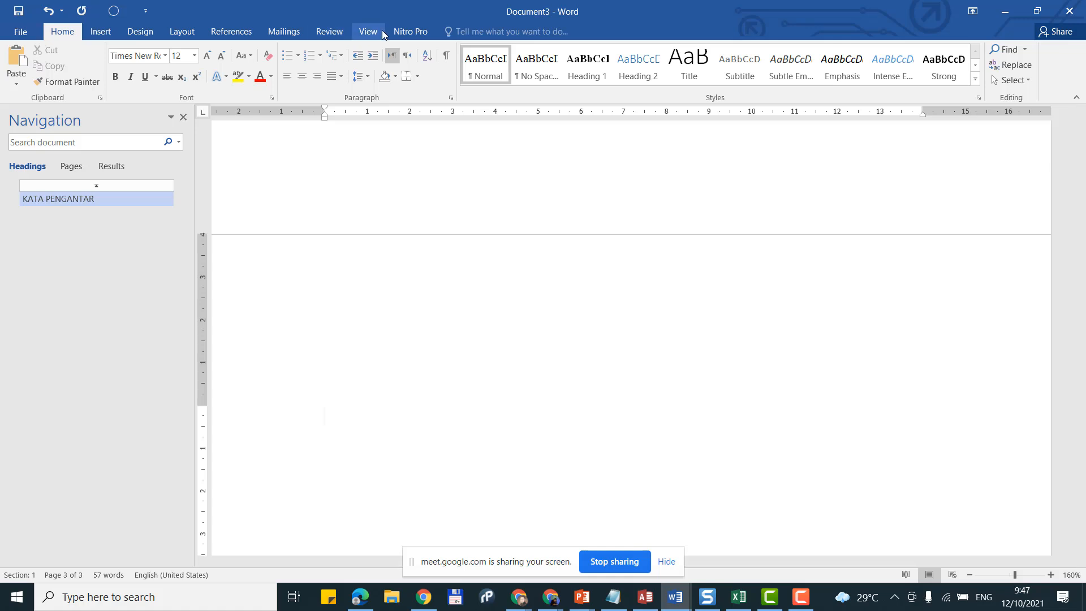
click(370, 31)
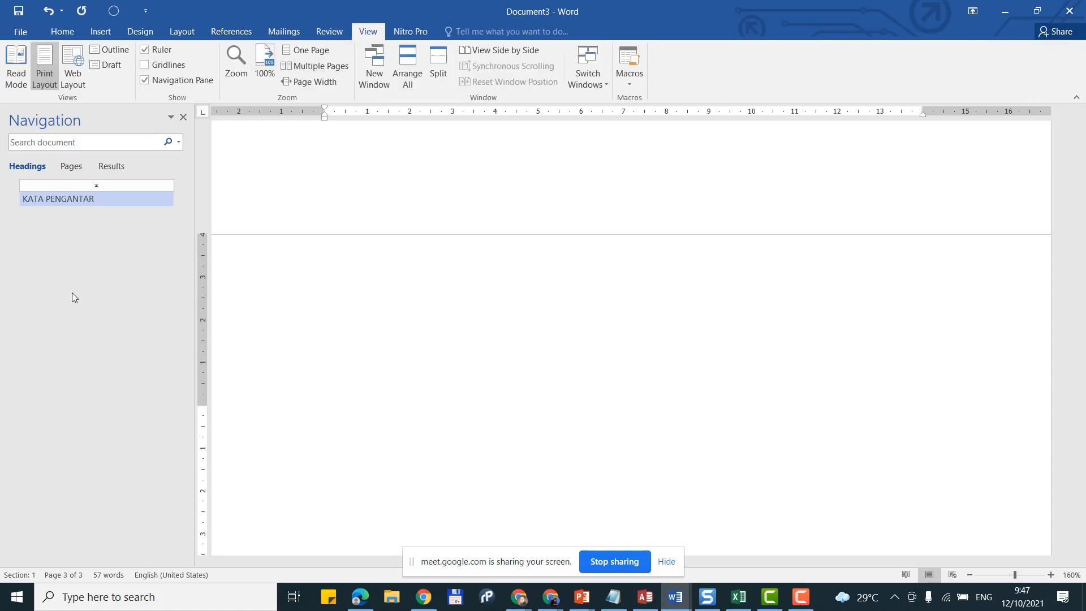
scroll(492, 227, up, 5)
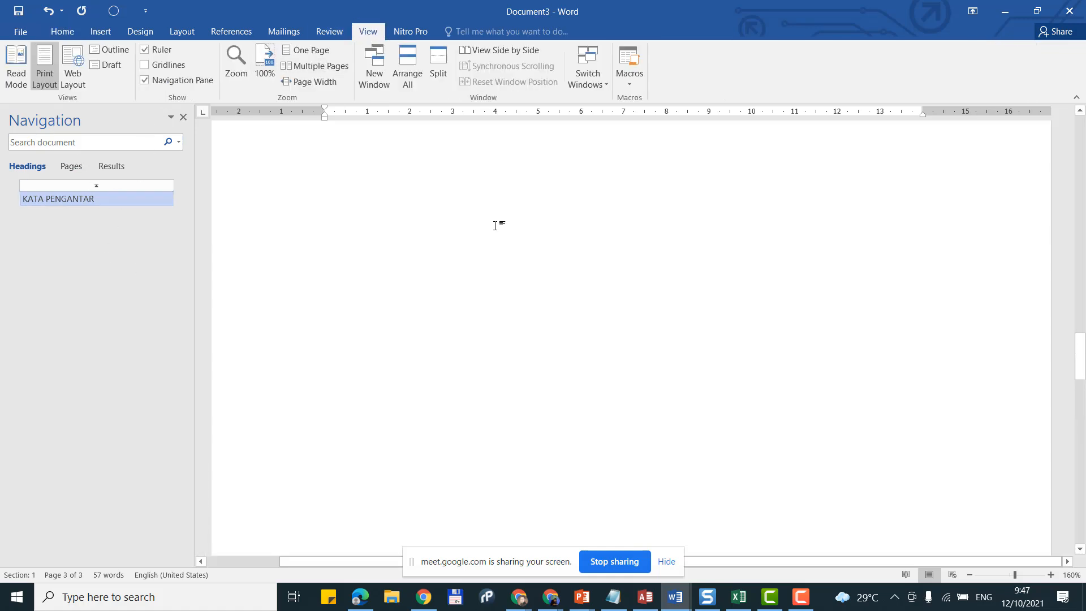
scroll(496, 225, up, 10)
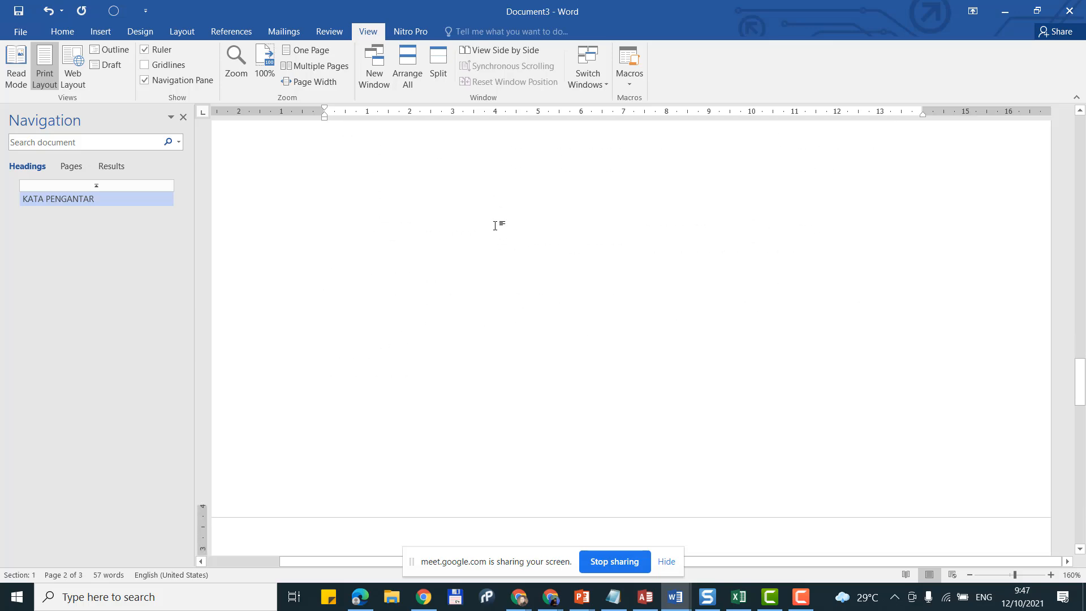
scroll(496, 225, down, 3)
scroll(455, 233, up, 1)
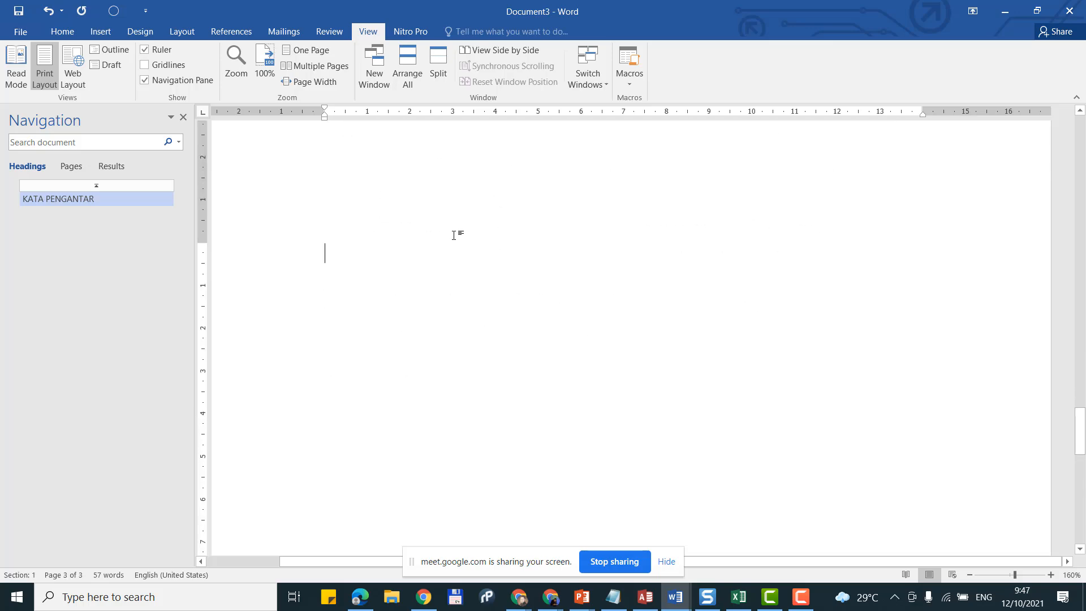
Step: Add DAFTAR ISI as a Heading 1 title on page three
click(62, 32)
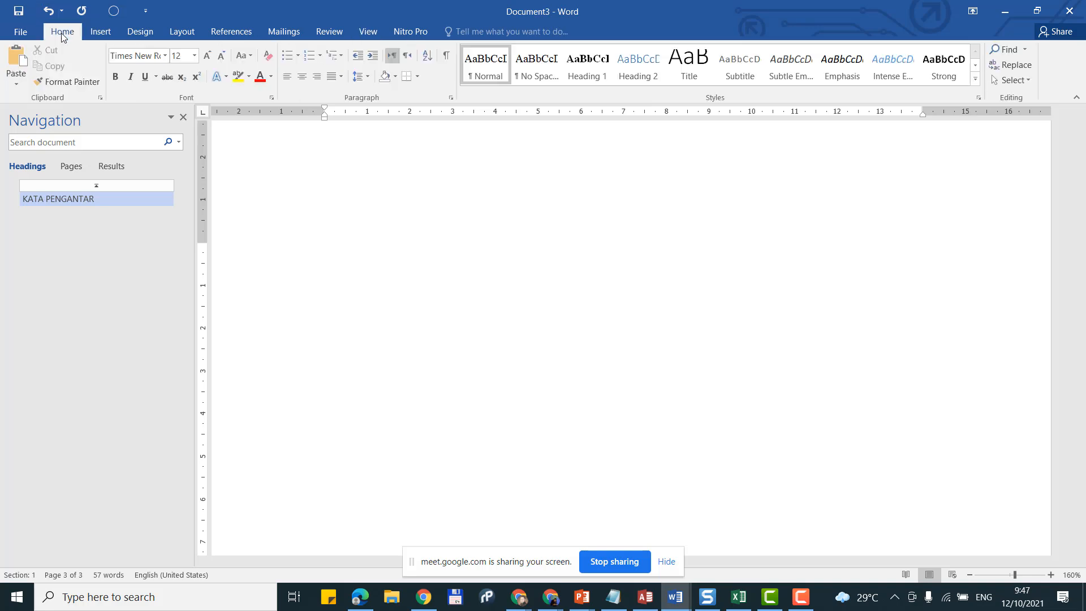
click(582, 73)
text(DA)
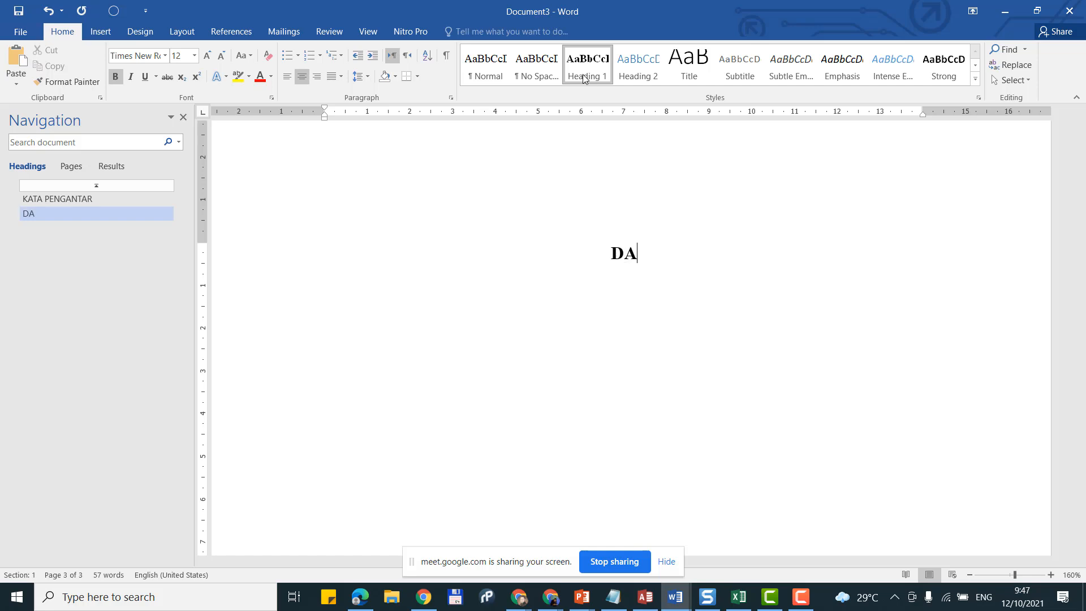
text(FTAR )
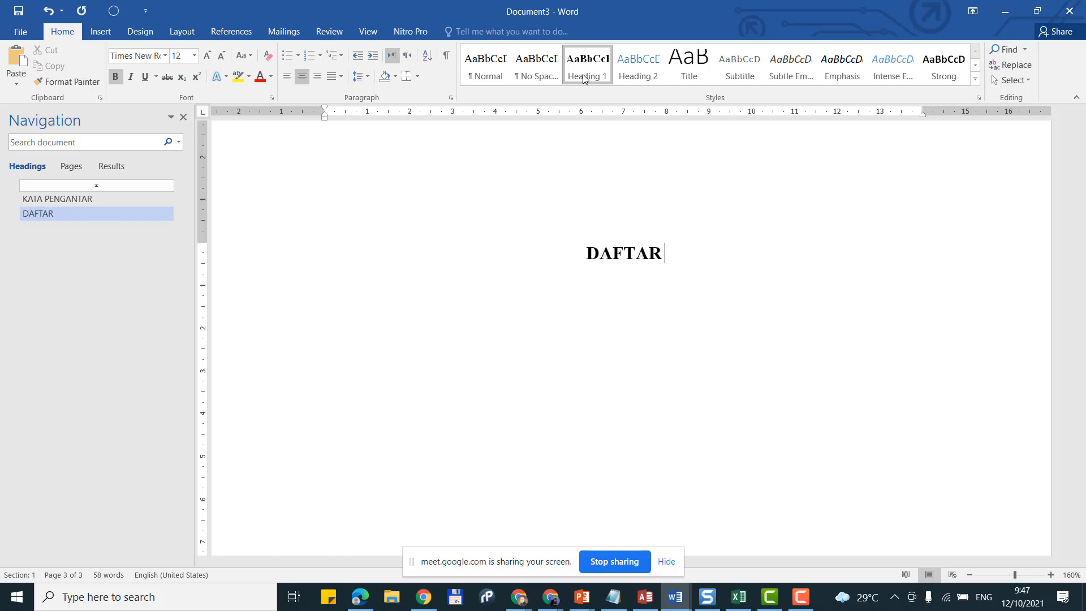
text(ISI)
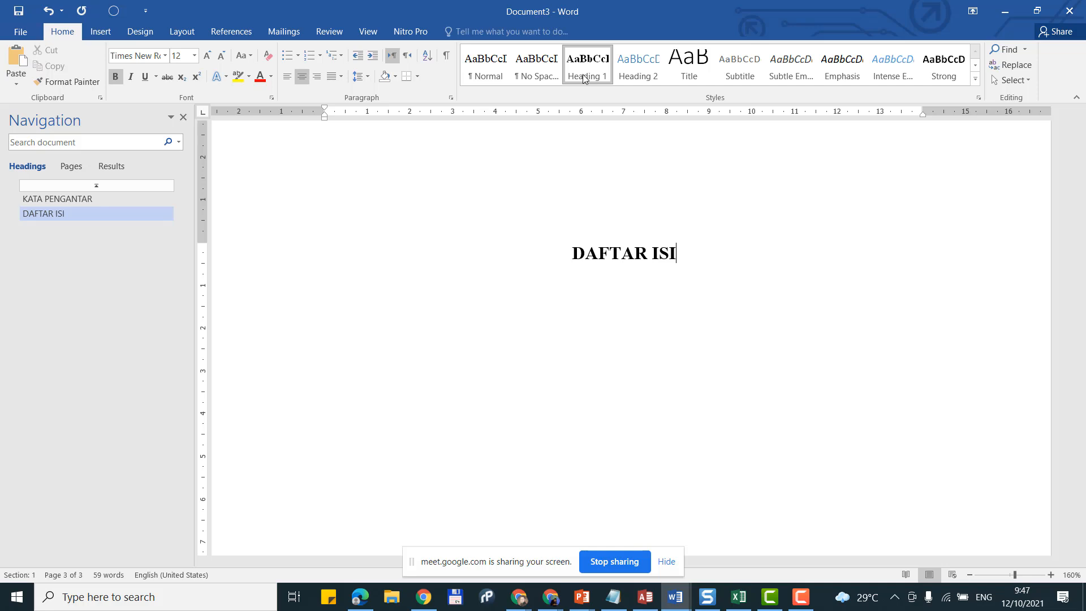
key(Return)
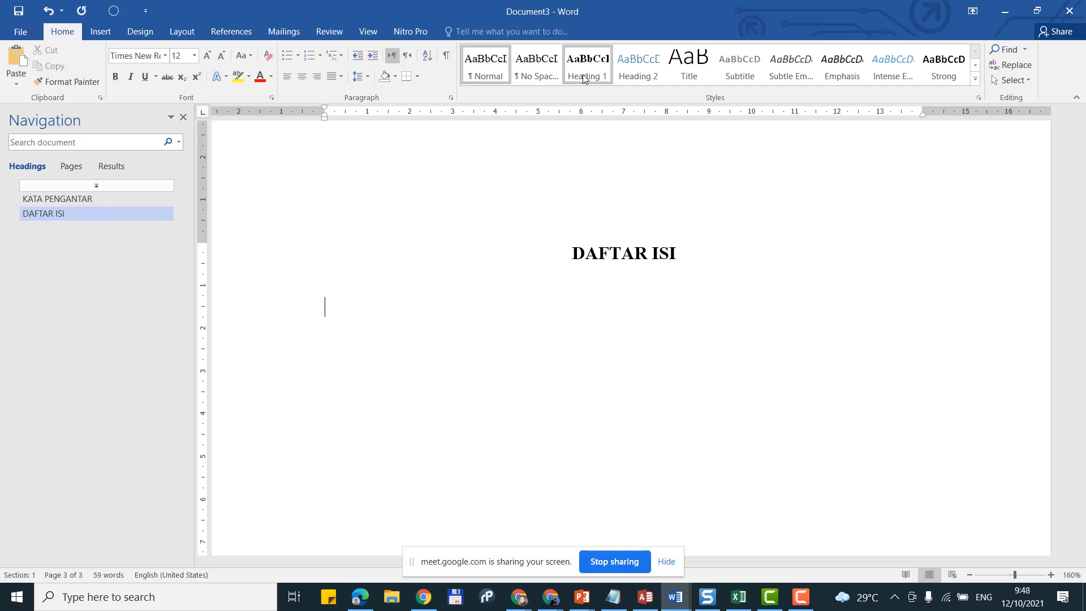
Step: Add a blank line and a page break after DAFTAR ISI to create page four
key(Return)
key(ctrl+Return)
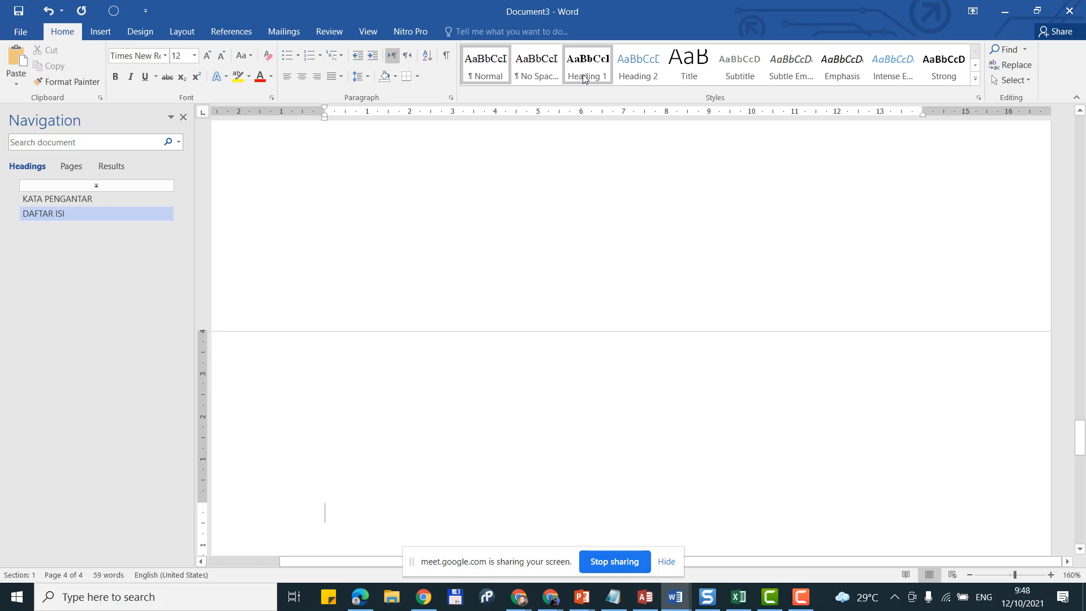
scroll(585, 79, down, 2)
scroll(407, 205, down, 4)
scroll(444, 218, up, 2)
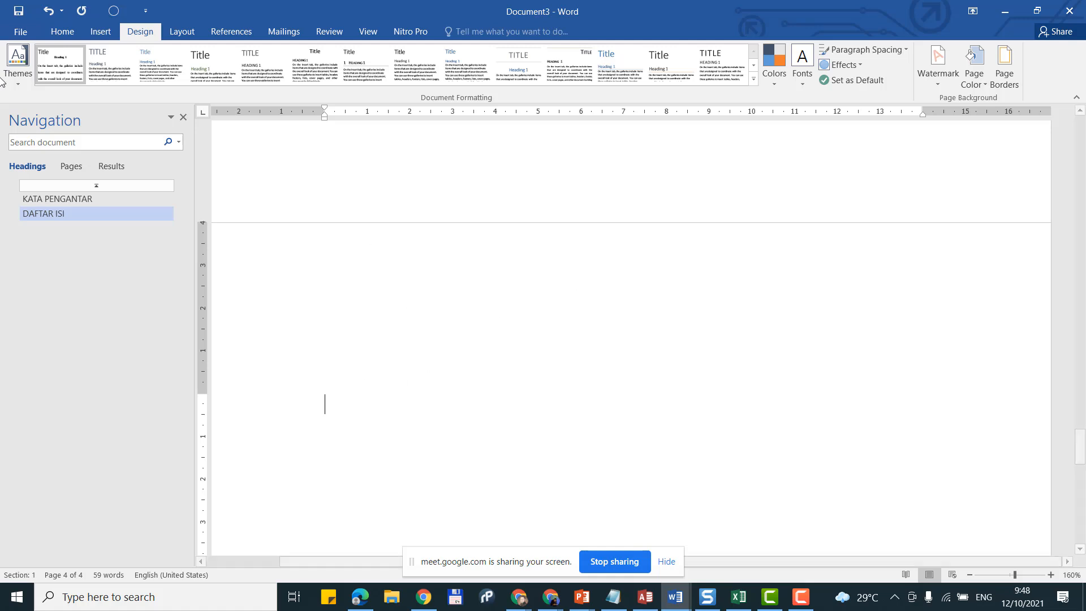
Step: Type DAFTAR GAMBAR as a Heading 1 title and insert a page break after it
click(69, 33)
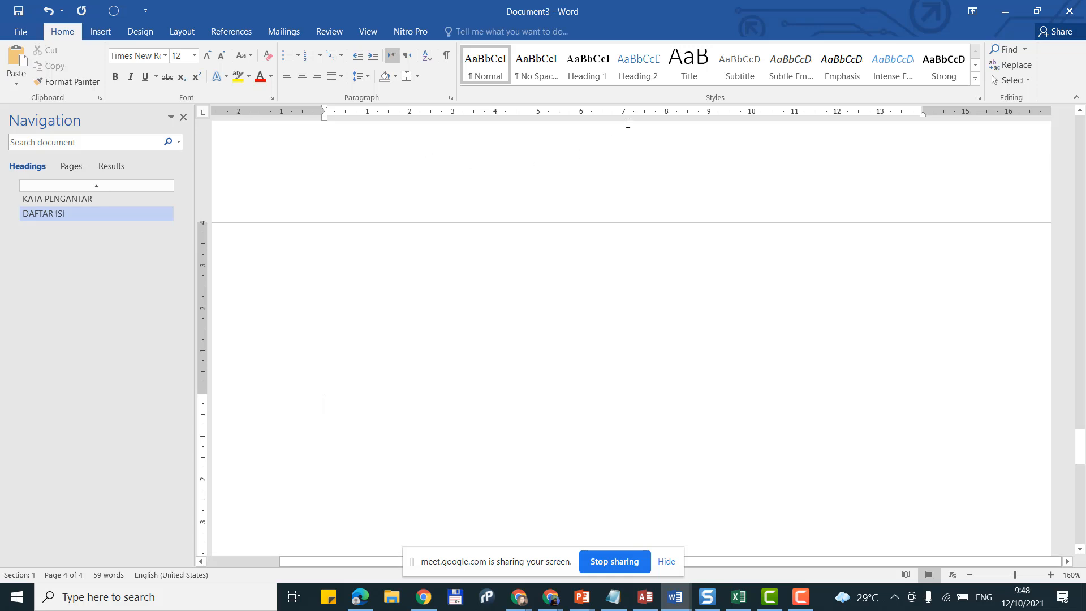
click(585, 76)
text(D)
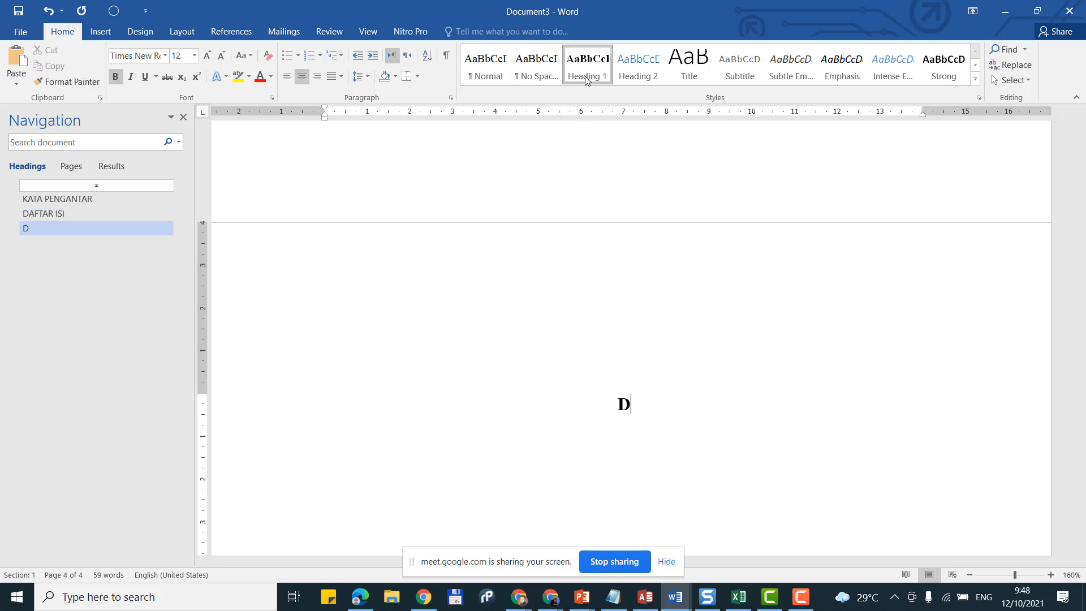
text(AFTAR )
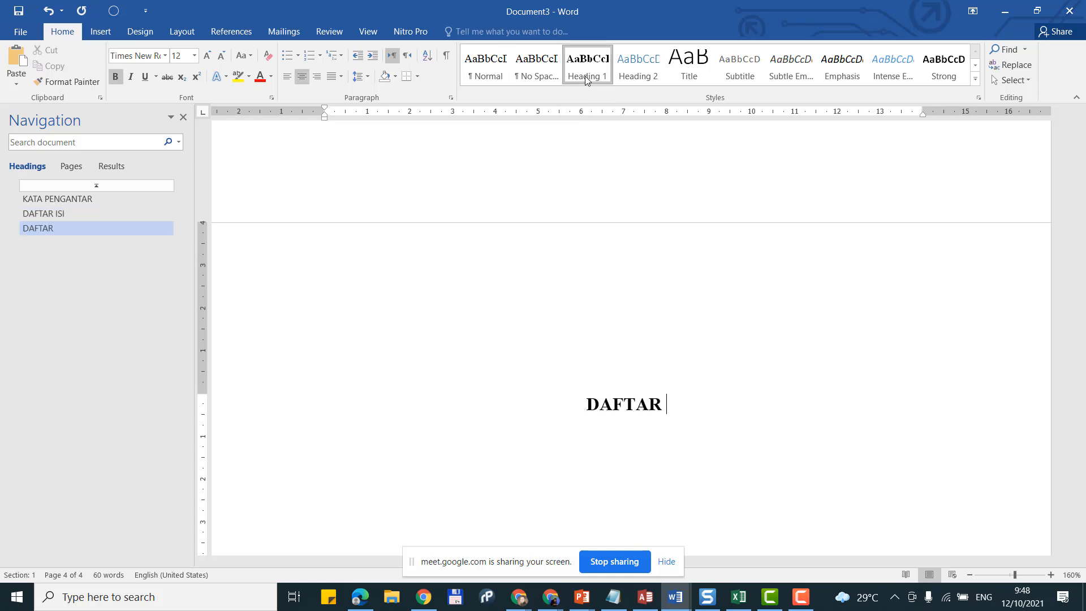
text(GAMBAR)
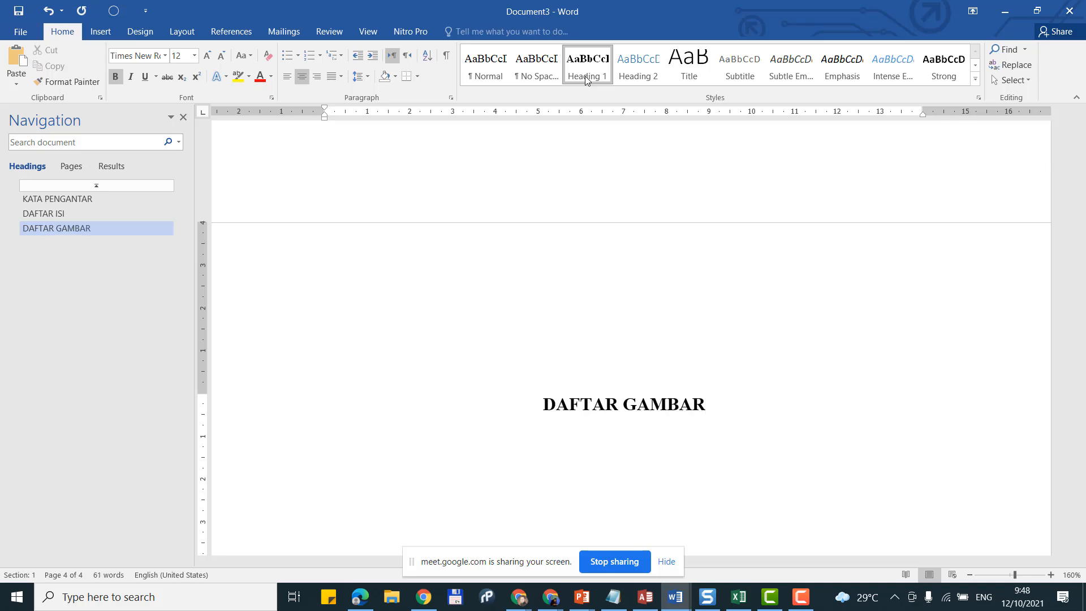
key(Return)
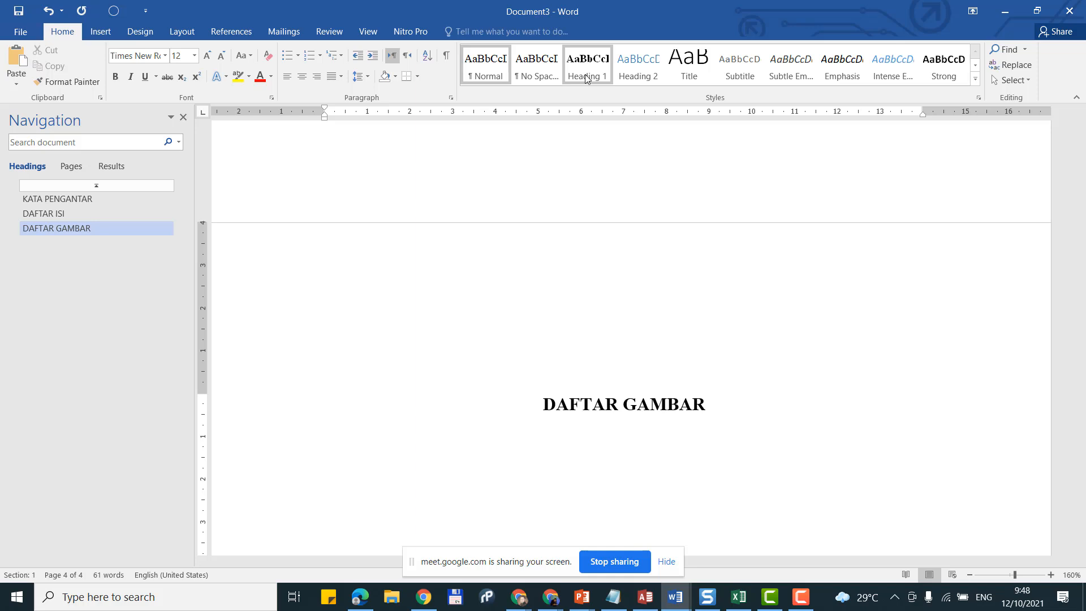
key(ctrl+Return)
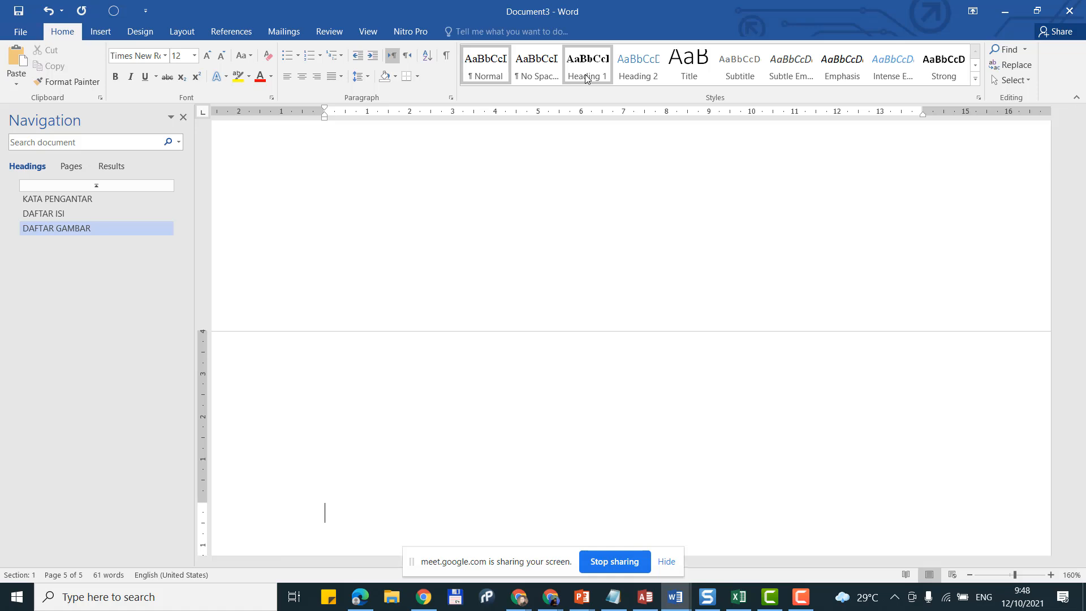
scroll(587, 80, down, 5)
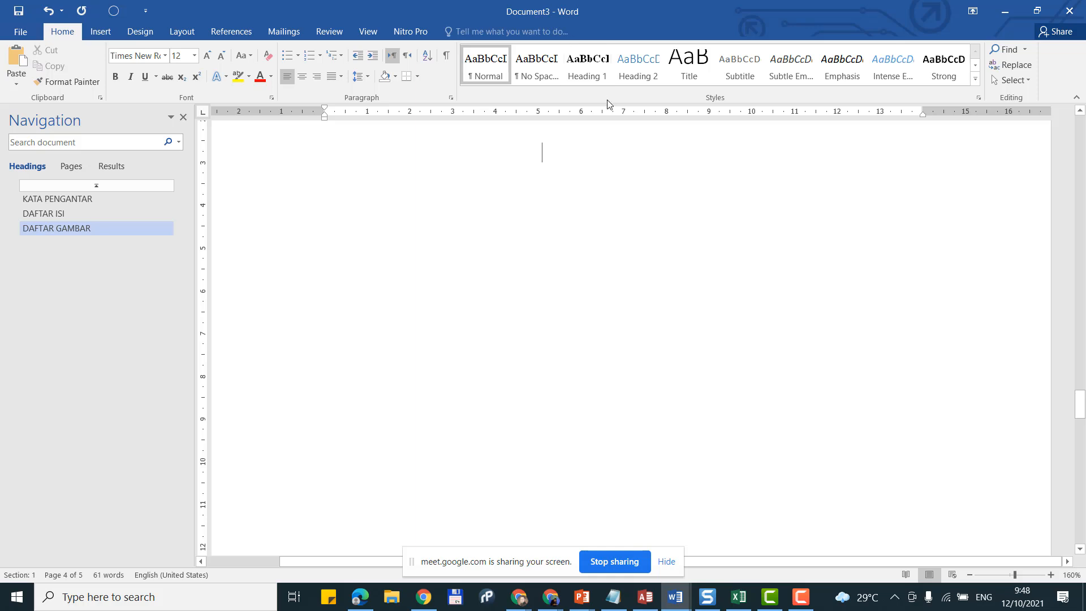
scroll(667, 251, up, 4)
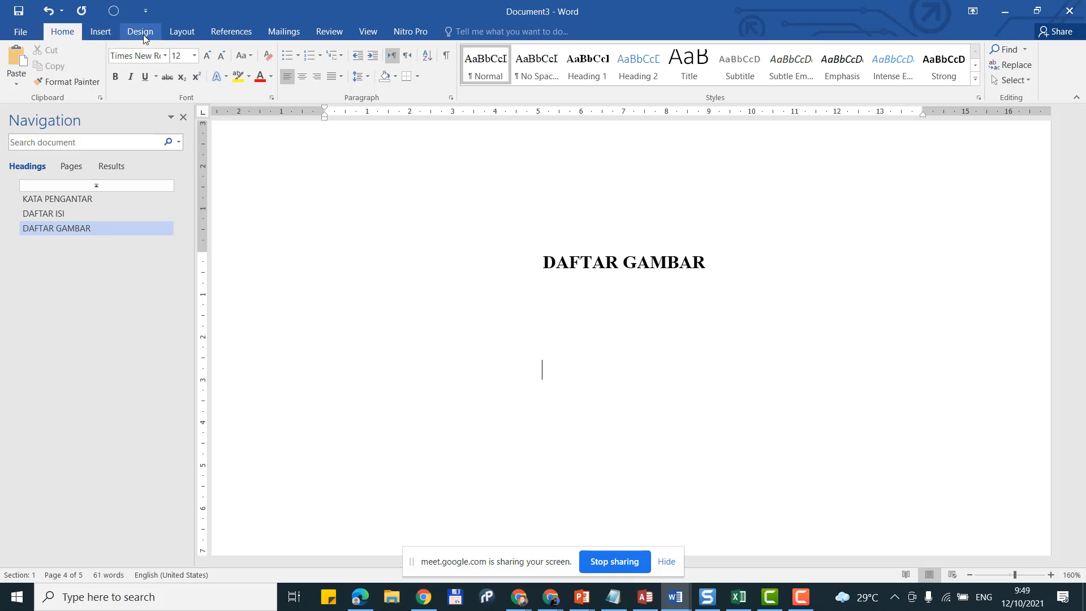
Step: Insert a Next Page section break after the DAFTAR GAMBAR page
click(182, 34)
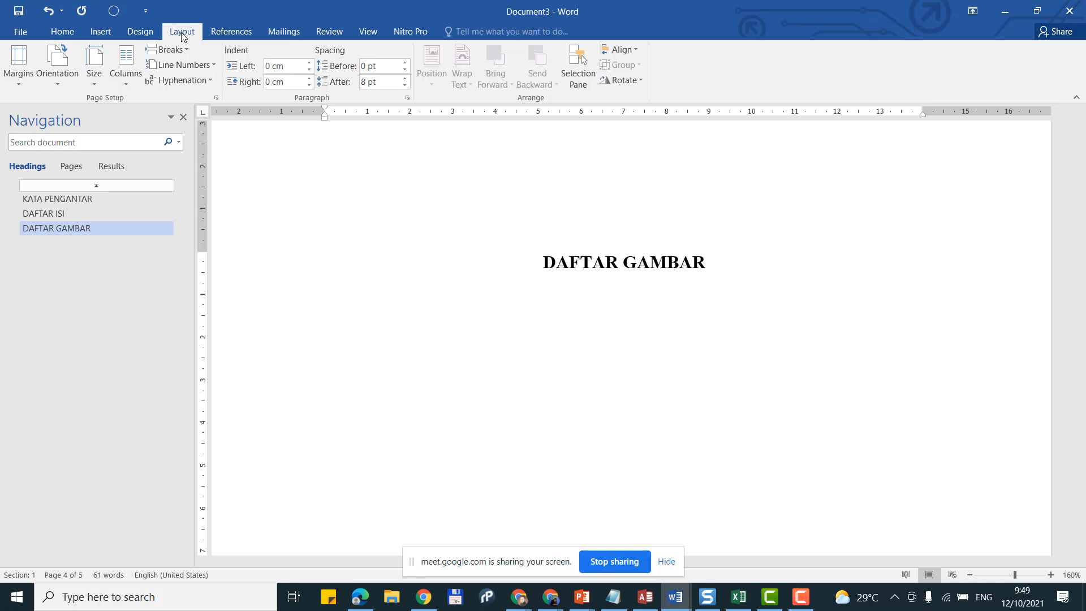
click(190, 53)
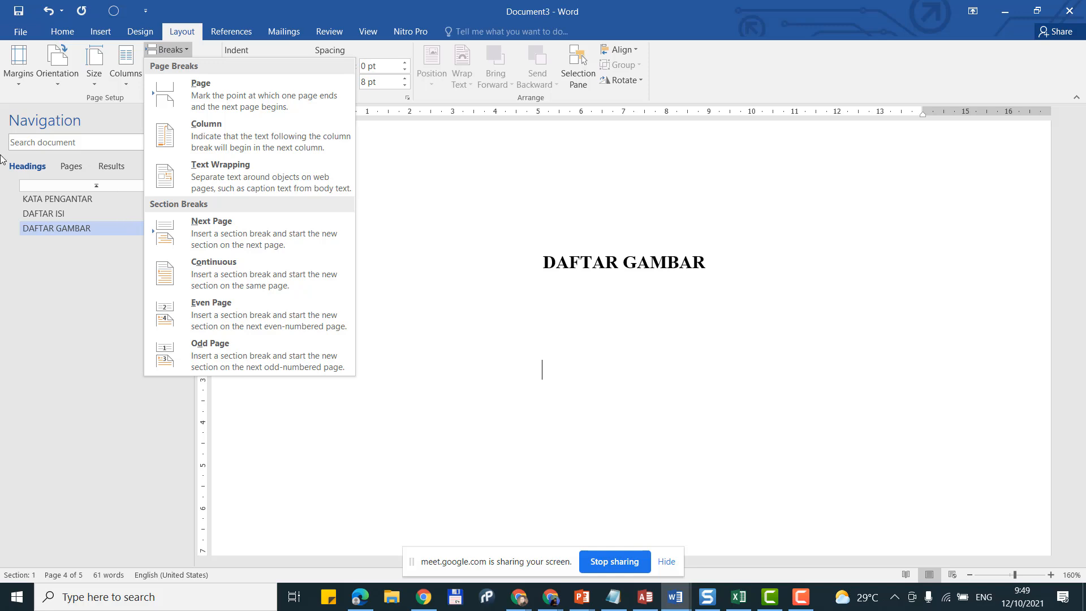
click(178, 52)
click(178, 52)
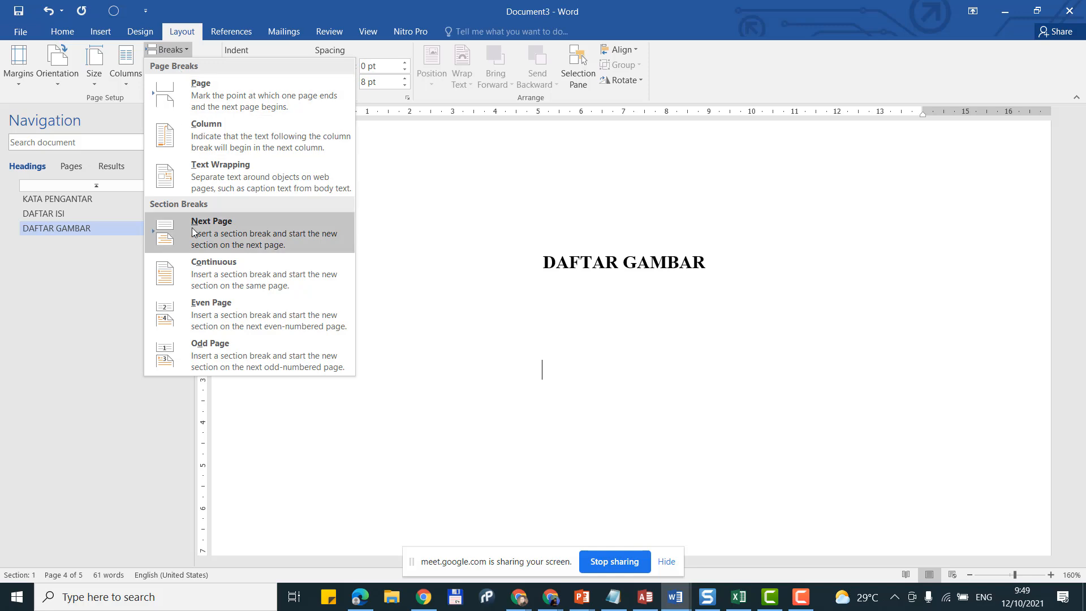
click(165, 48)
click(164, 49)
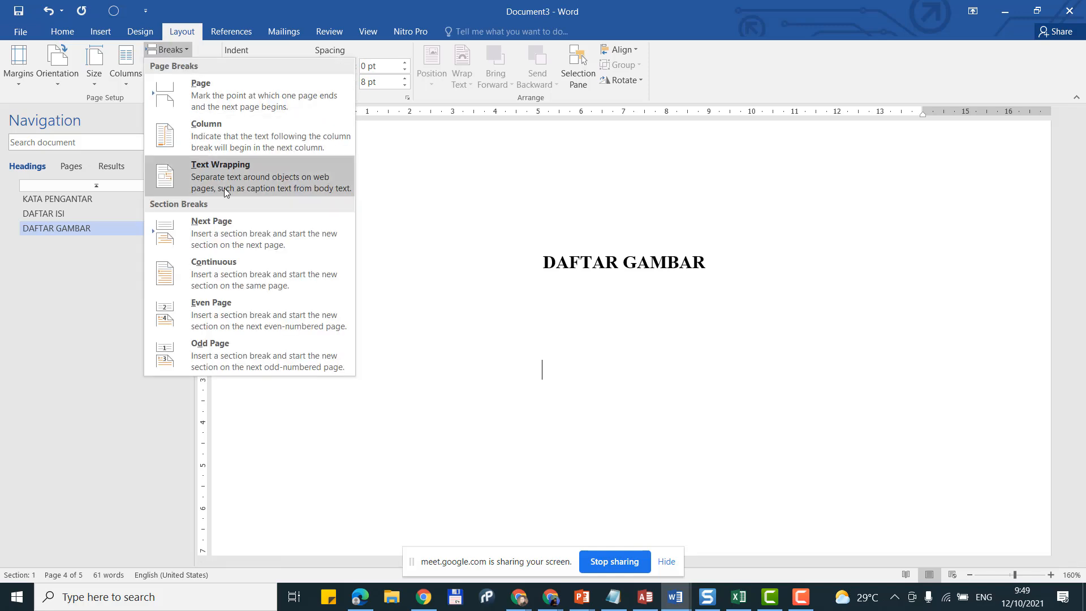
click(229, 235)
scroll(522, 293, down, 1)
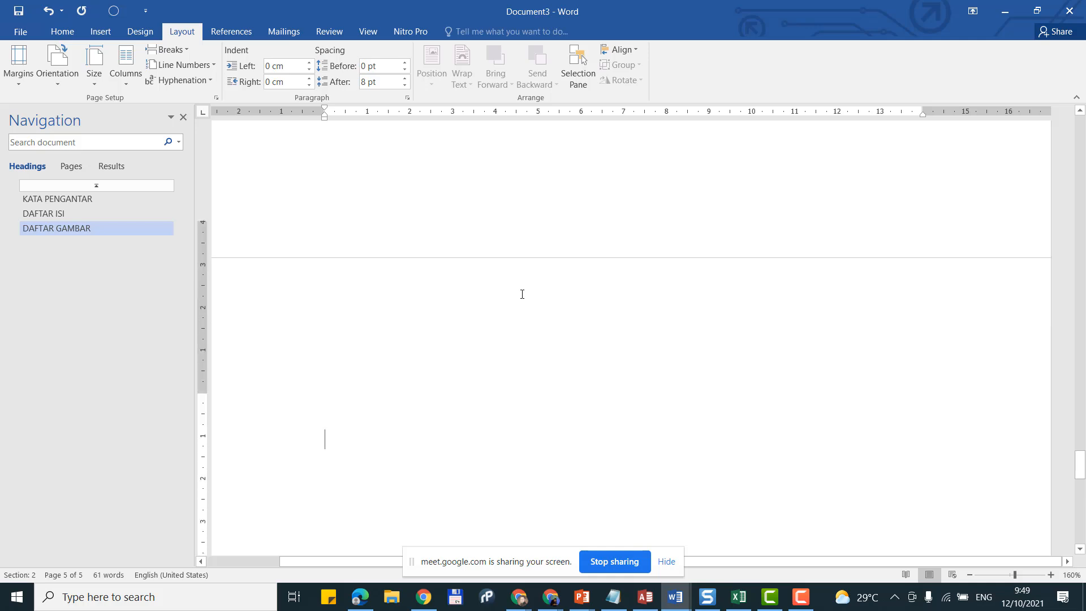
scroll(522, 294, down, 1)
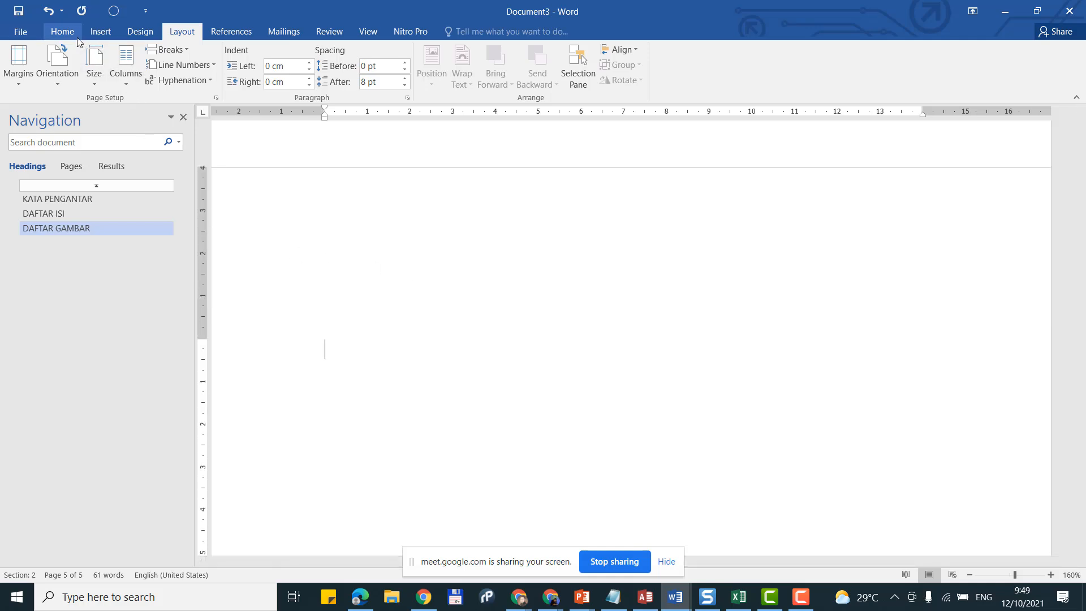
click(62, 32)
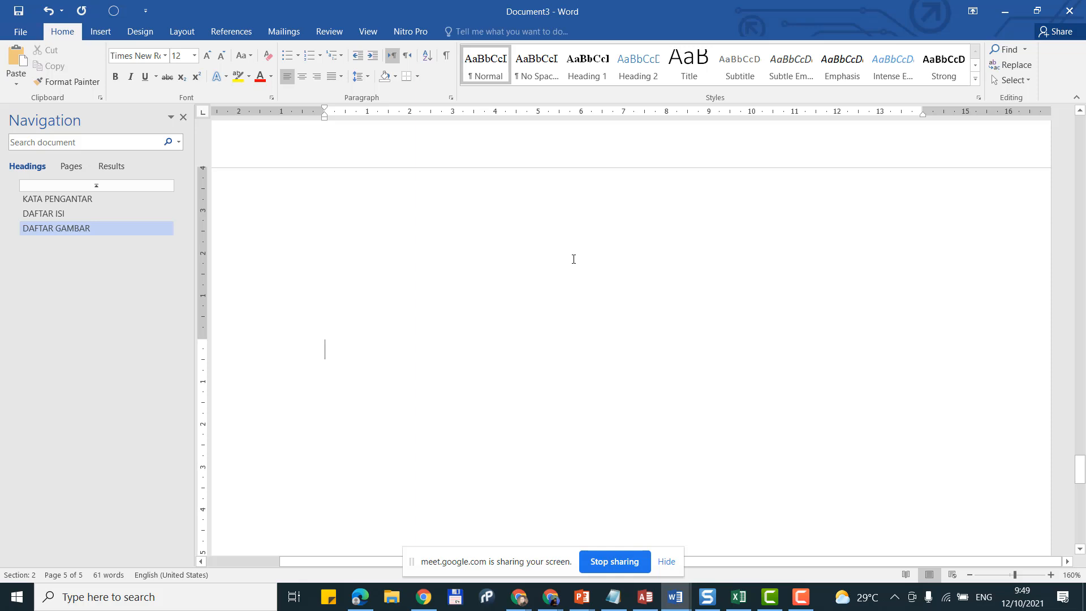
Step: Apply Heading 1 and type BAB I as the chapter title's first line
click(579, 79)
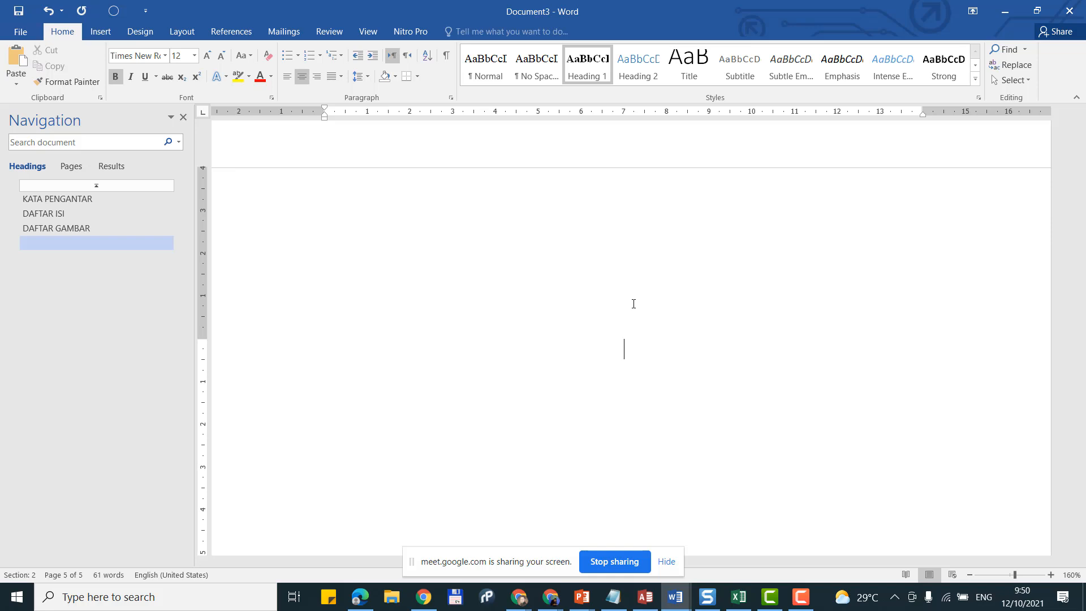
text(HARD)
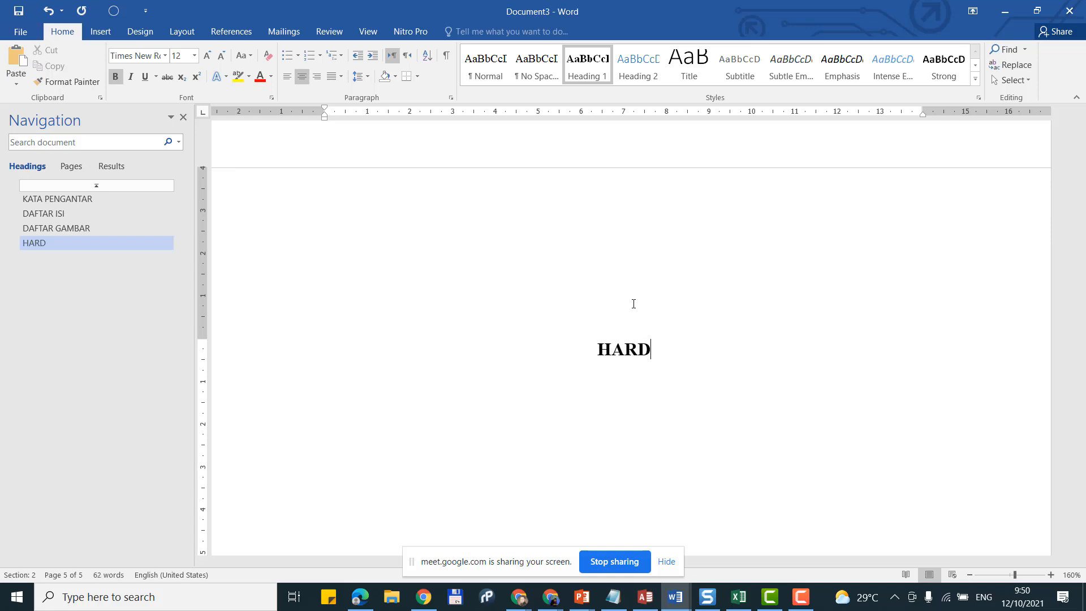
key(BackSpace)
key(BackSpace)
key(BackSpace)
key(BackSpace)
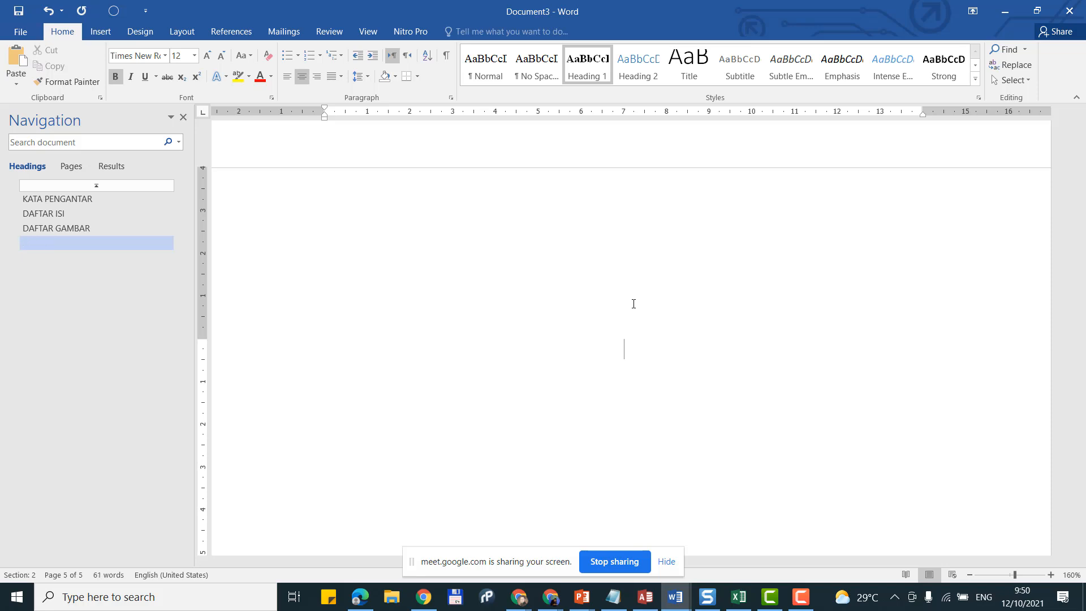
text(BAB I)
key(Return)
Step: Add PENDAHULUAN as the title's second line, fixing the misspelled final letter
text(PE)
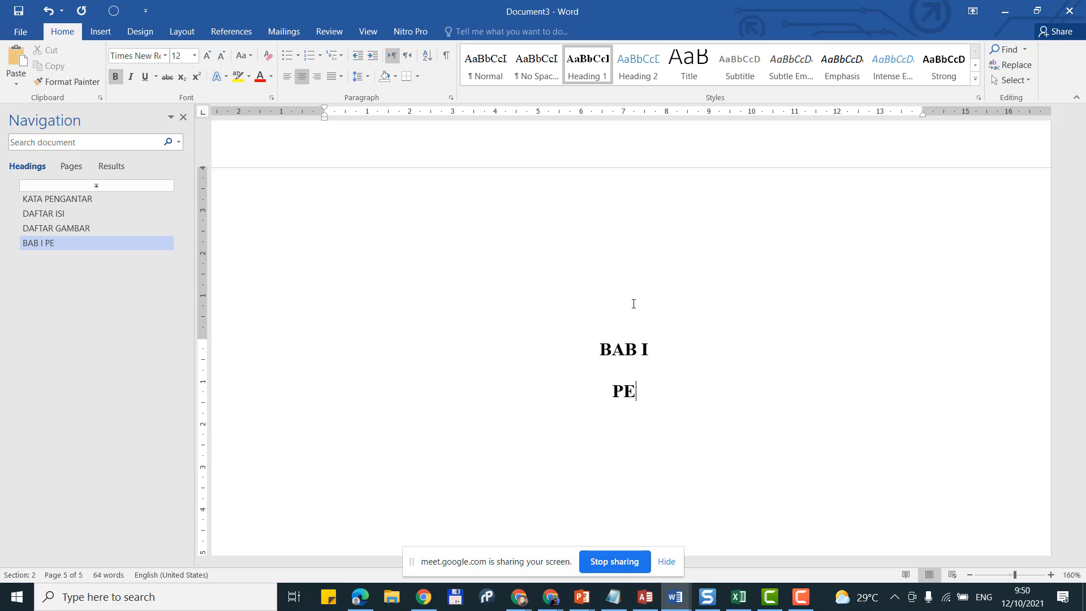
text(NDAHU)
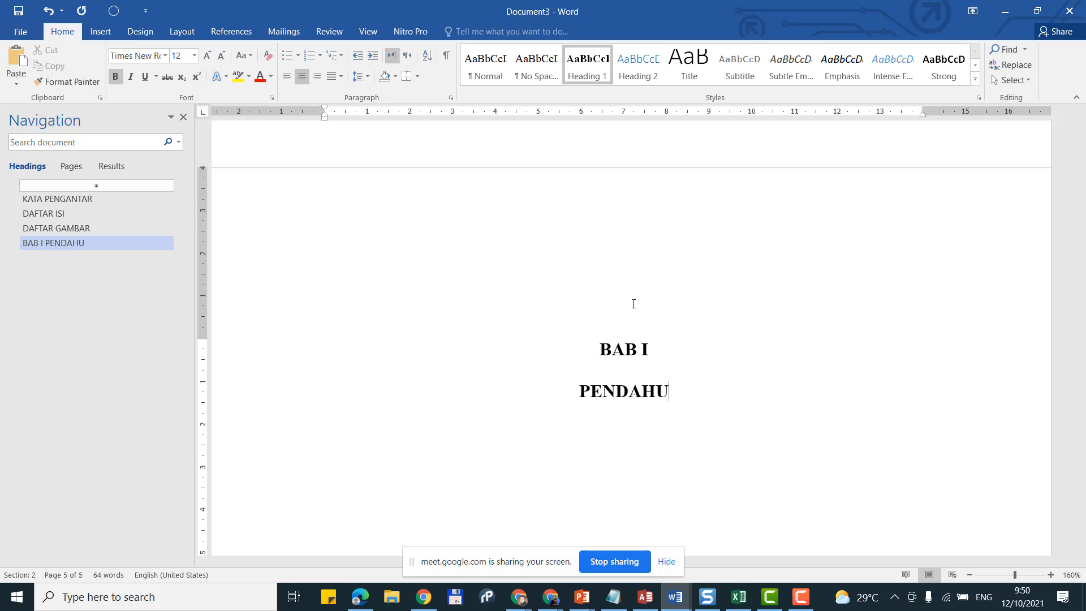
text(LUAM)
key(BackSpace)
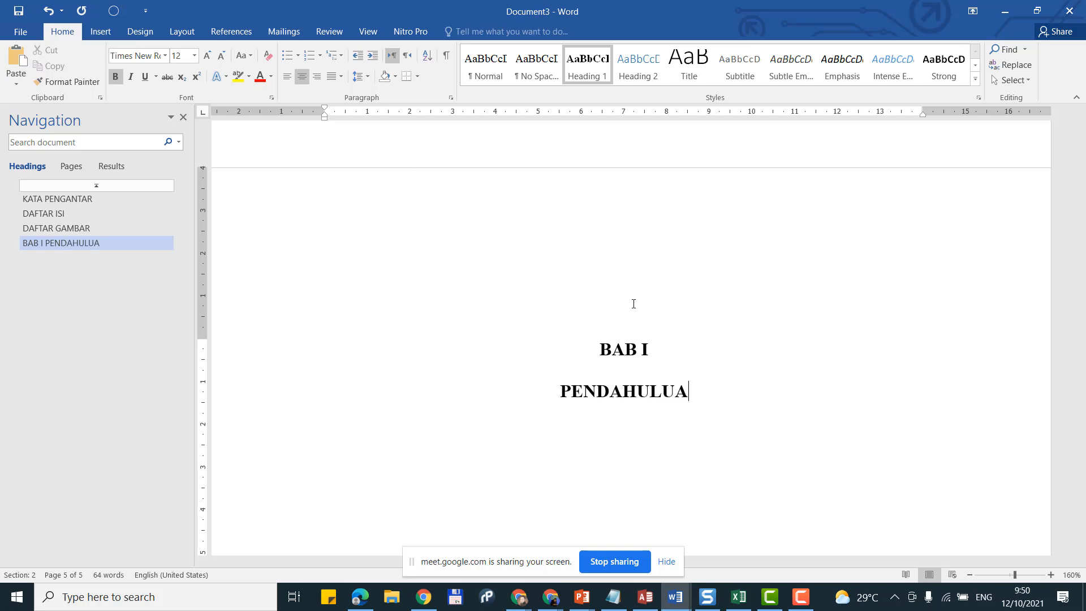
key(BackSpace)
key(BackSpace)
key(BackSpace)
key(BackSpace)
key(BackSpace)
key(BackSpace)
key(BackSpace)
key(BackSpace)
key(BackSpace)
key(BackSpace)
key(BackSpace)
key(BackSpace)
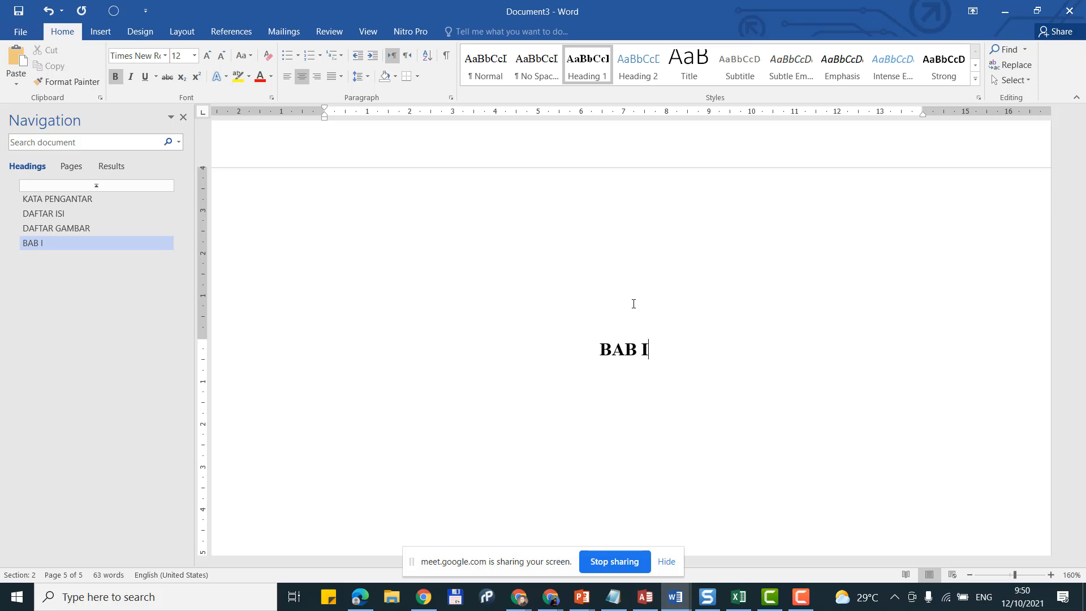
key(Return)
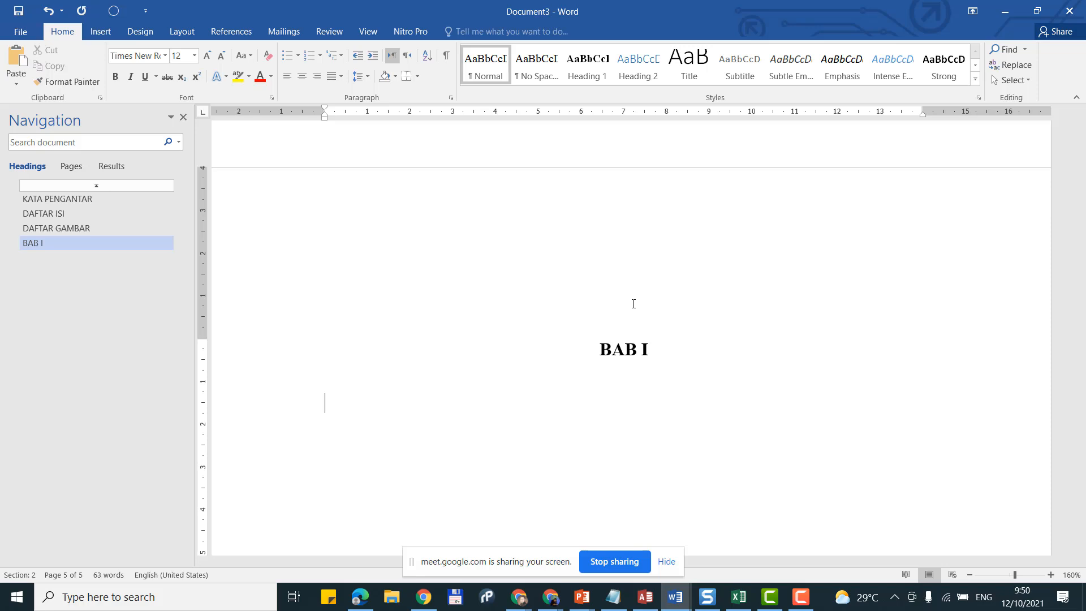
key(BackSpace)
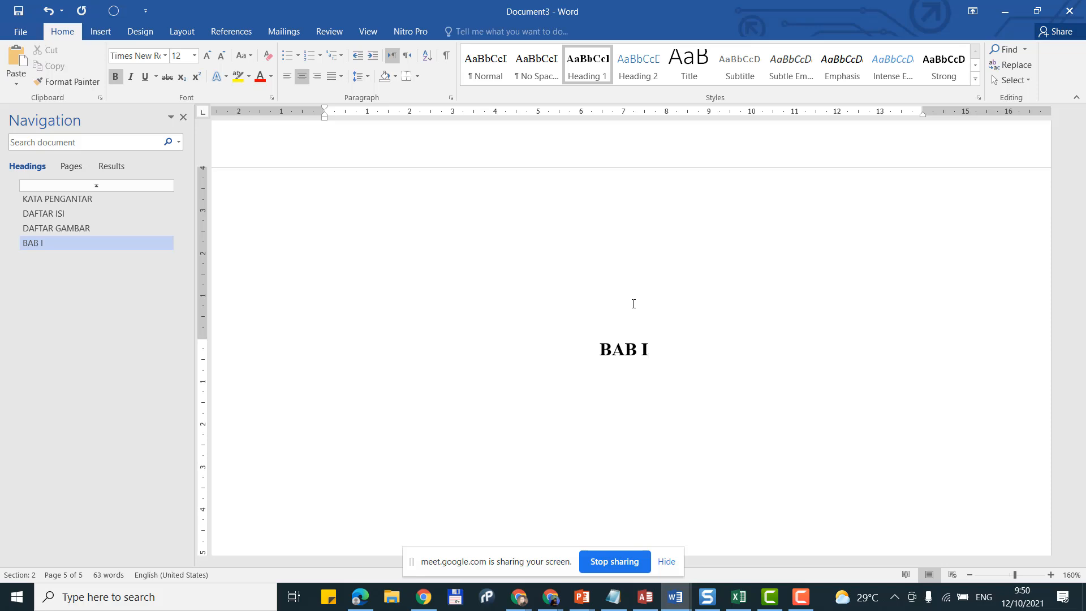
key(Return)
text(PE)
text(NDA)
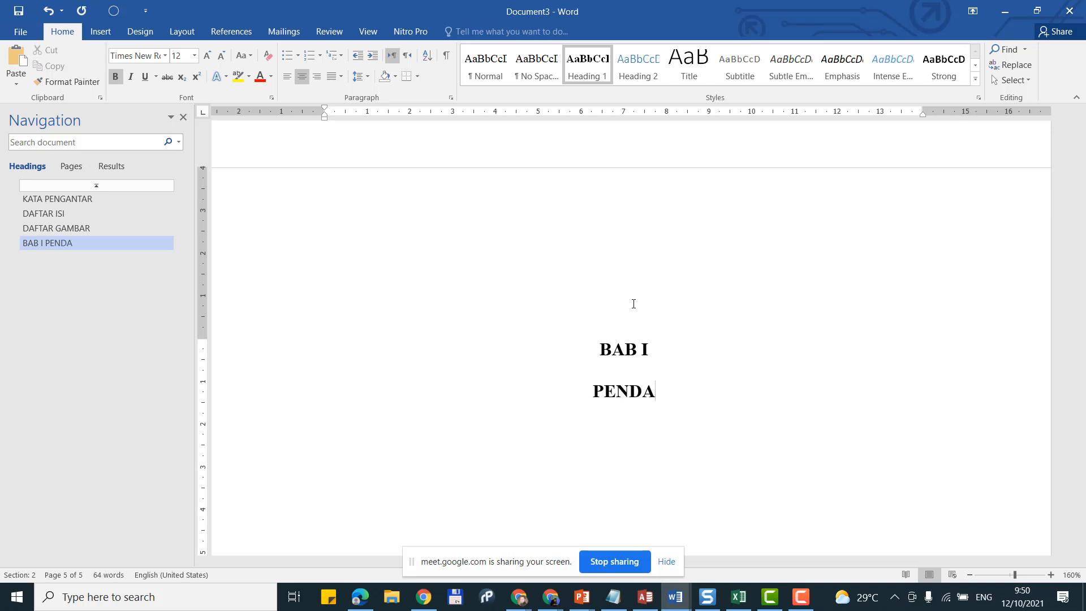
text(HULUAM)
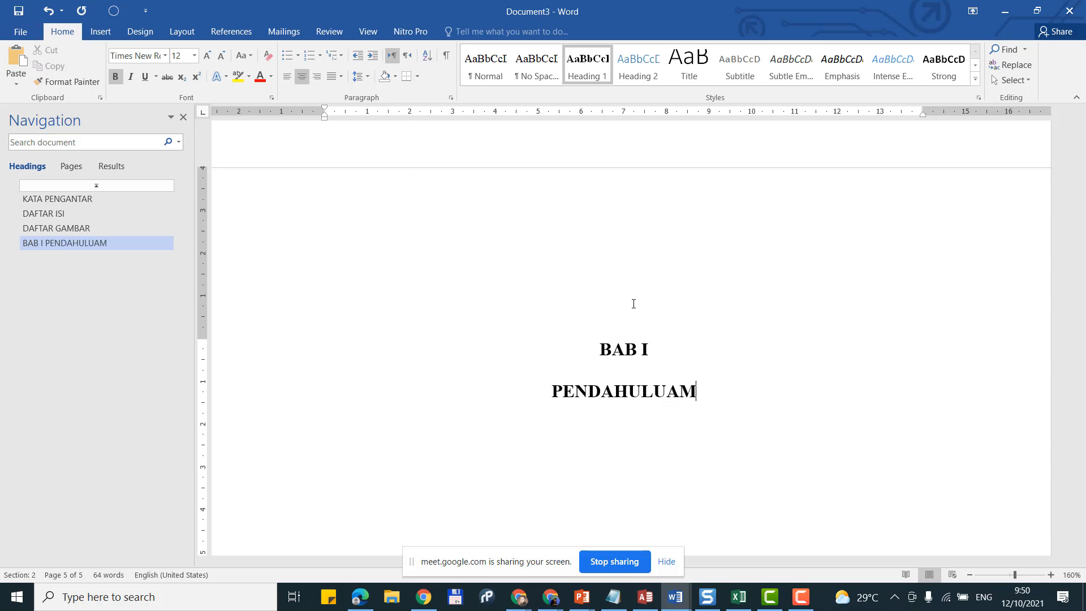
key(BackSpace)
text(N)
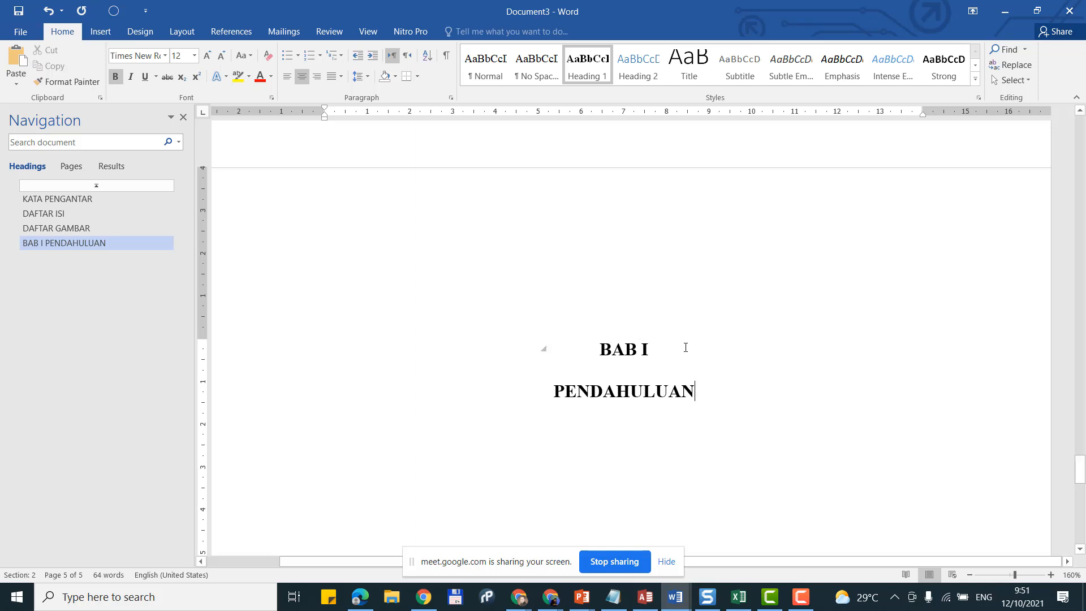
scroll(675, 346, down, 2)
scroll(680, 337, up, 1)
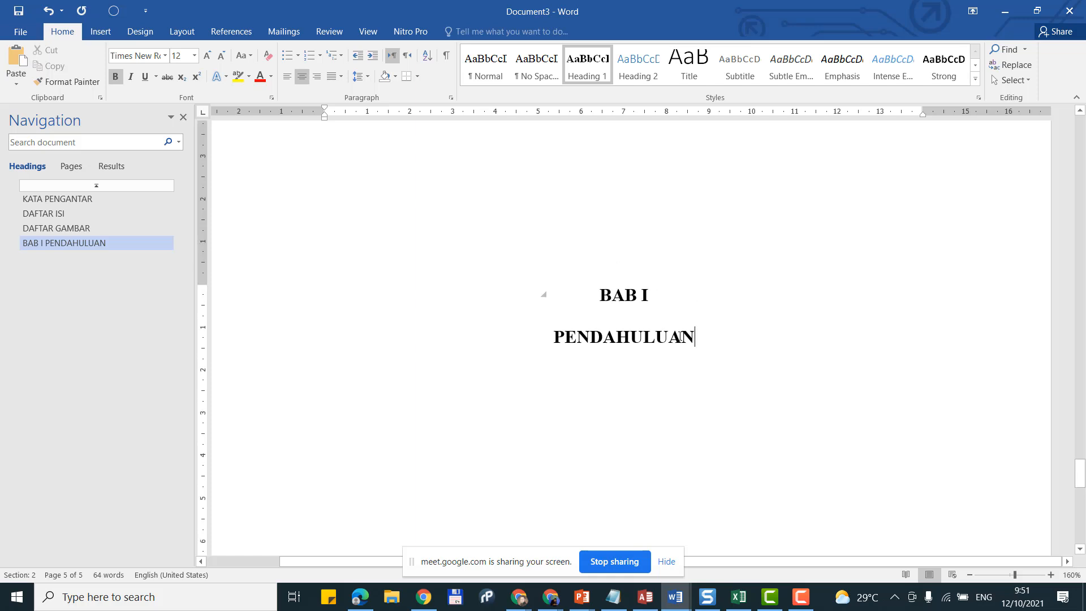
Step: Start an A. list item below PENDAHULUAN at the margin using A. B. C. numbering
key(Return)
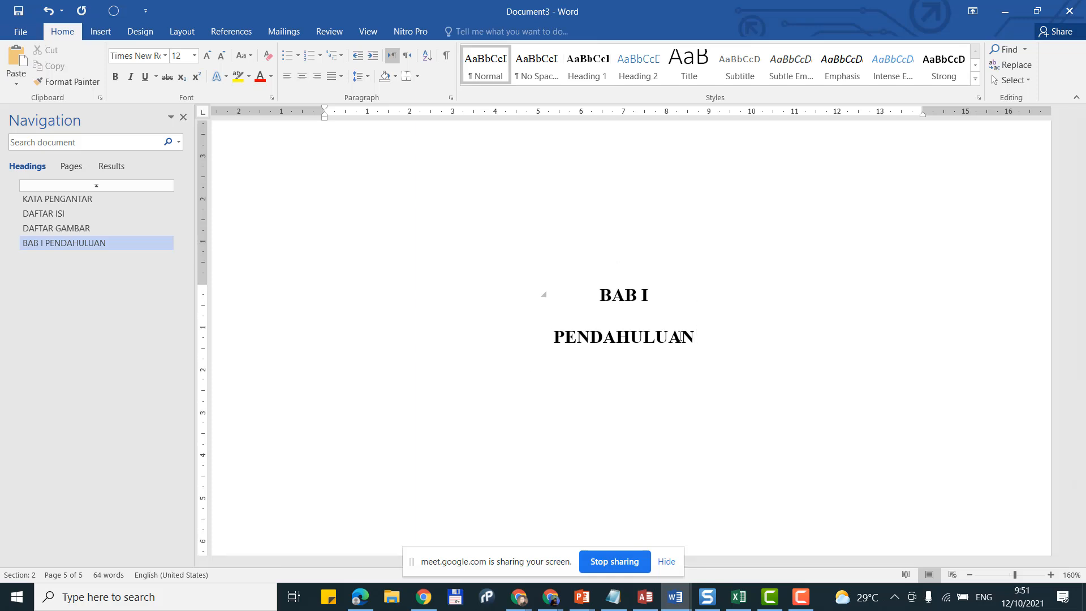
text(S)
key(BackSpace)
text(A.)
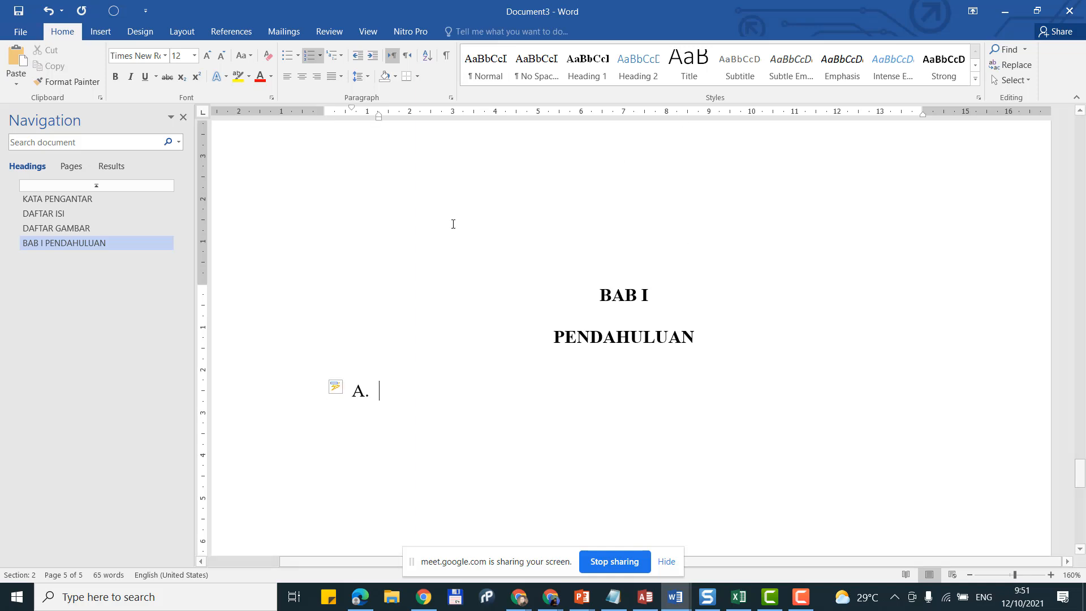
click(358, 60)
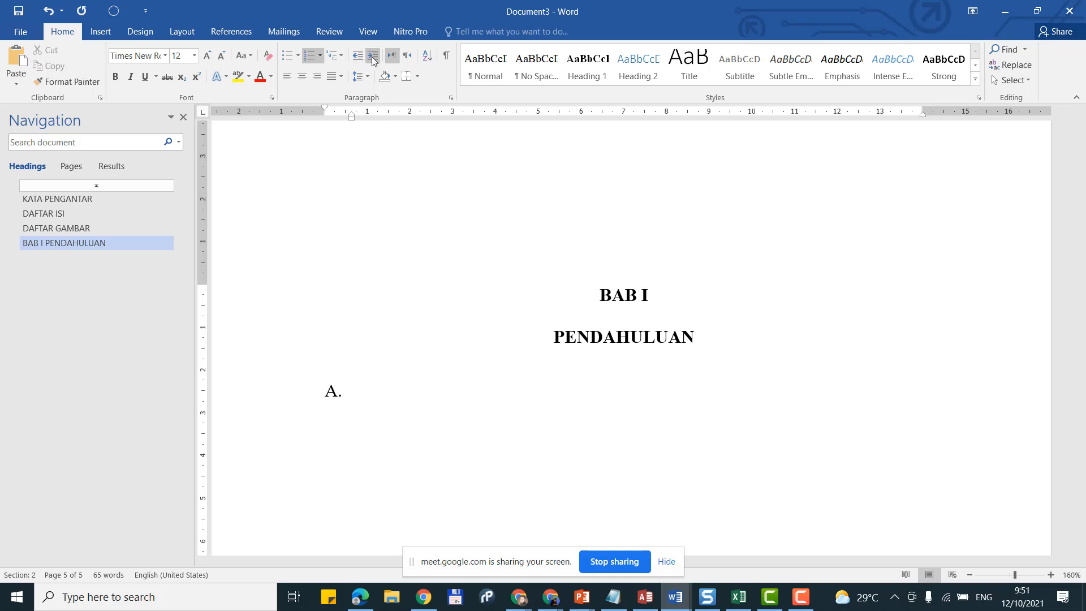
click(373, 57)
click(362, 60)
click(373, 58)
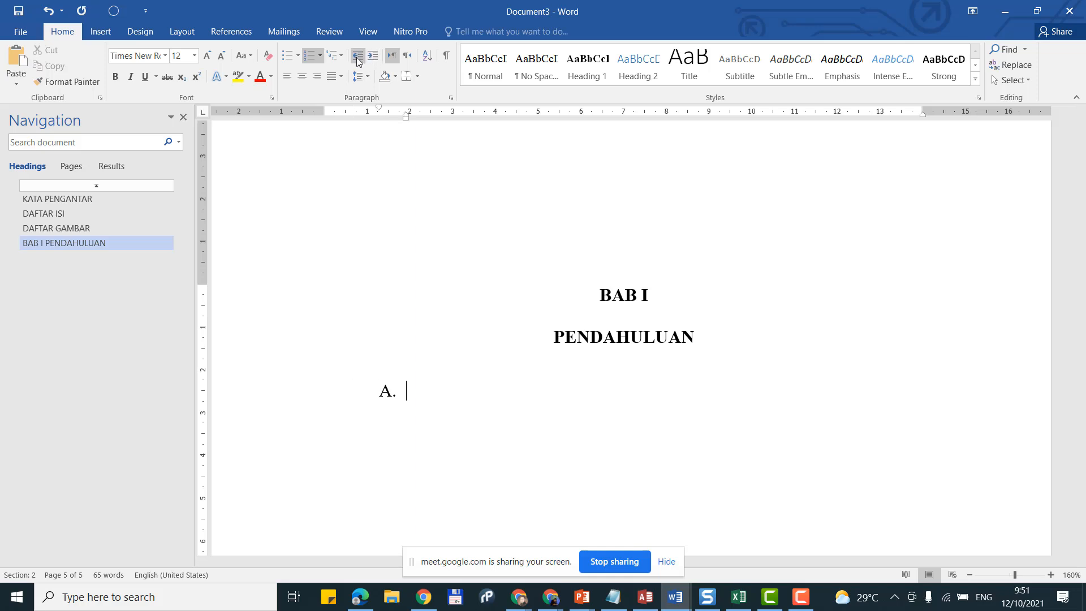
click(359, 59)
click(372, 59)
click(358, 59)
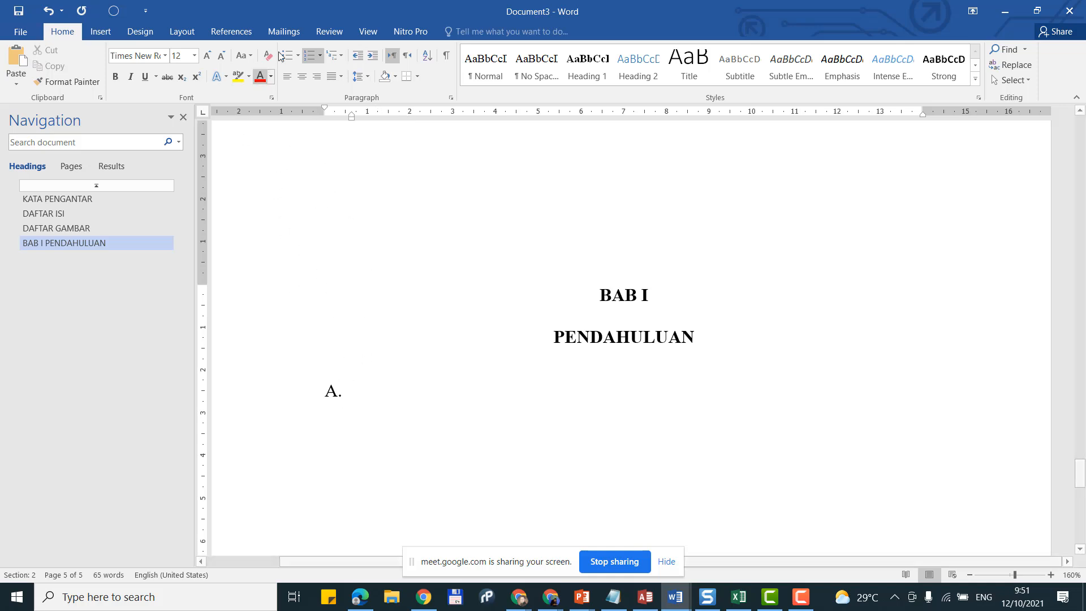
click(320, 54)
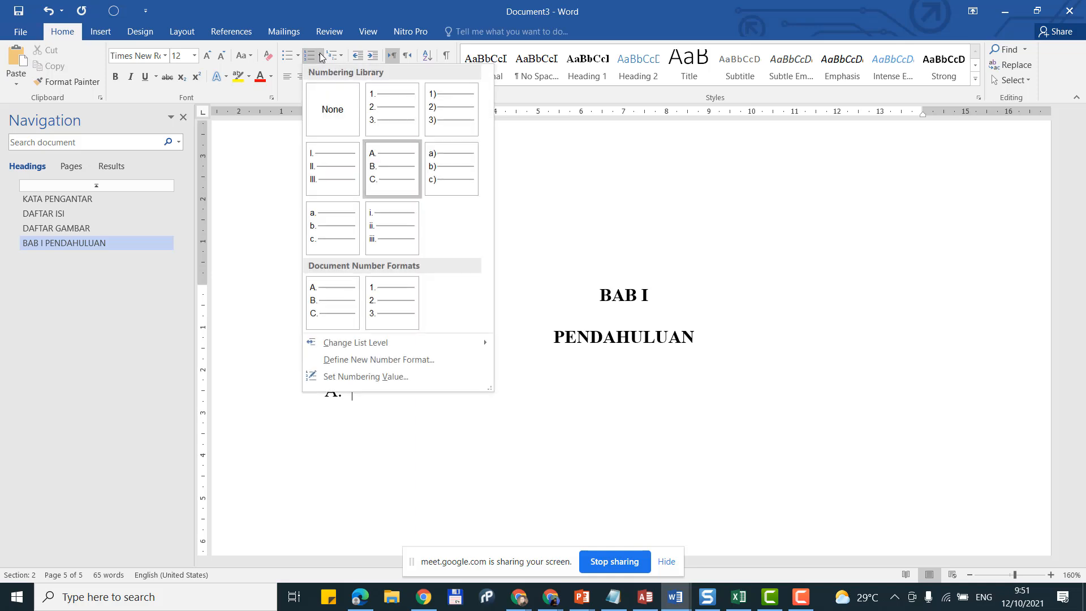
click(380, 168)
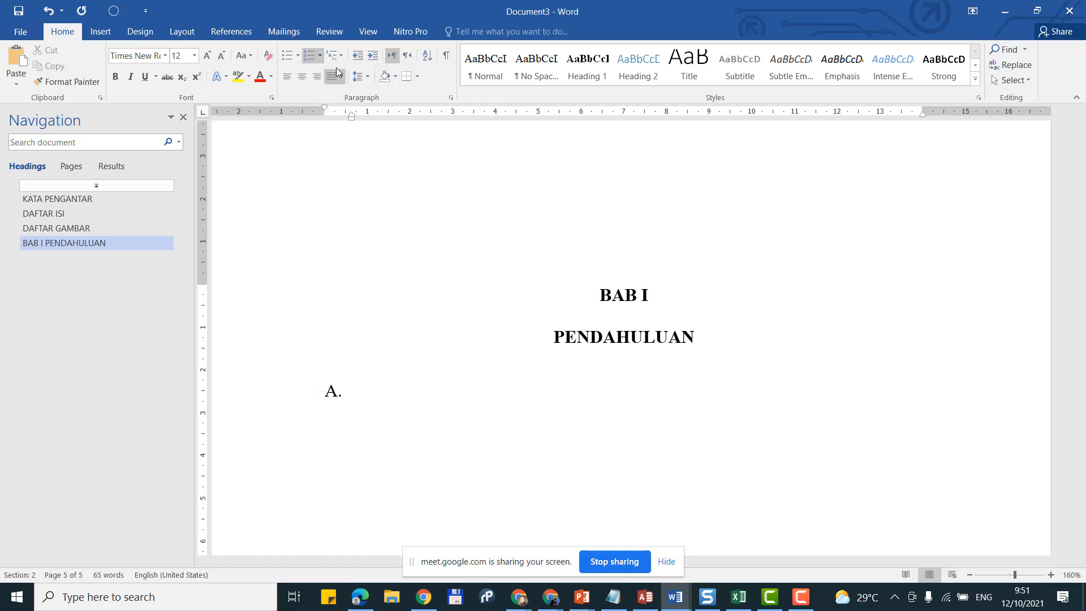
Step: Bold the A. line and update Heading 2 to match it
click(298, 403)
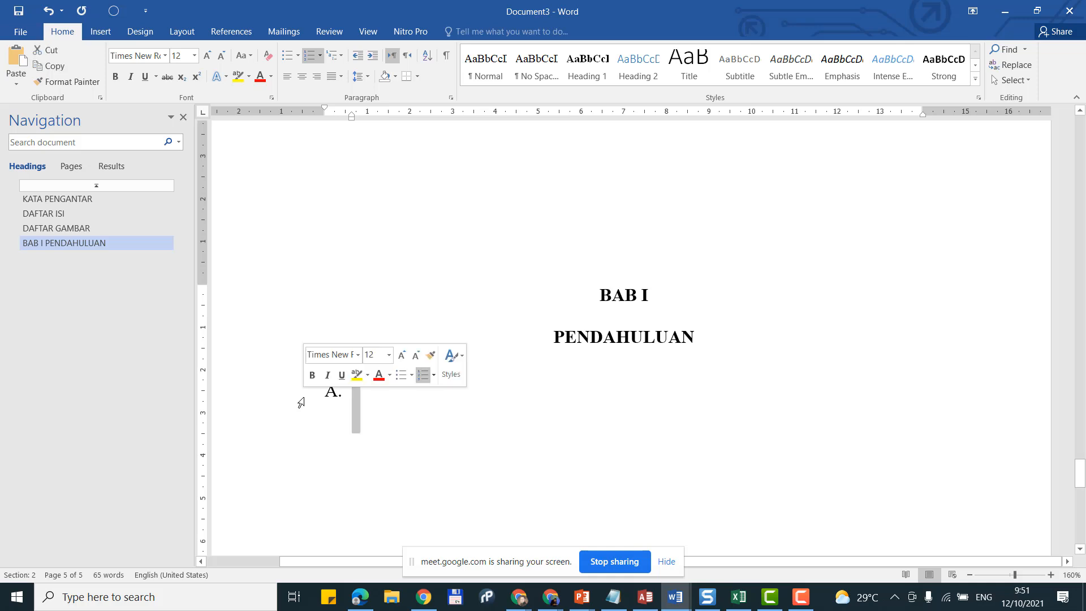
click(114, 79)
click(366, 390)
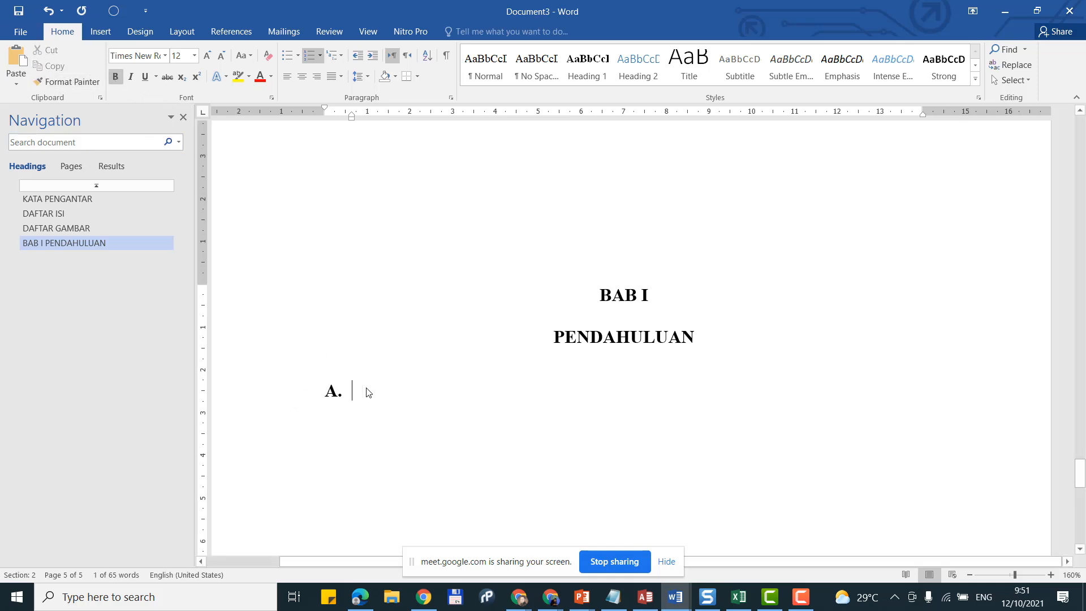
click(291, 404)
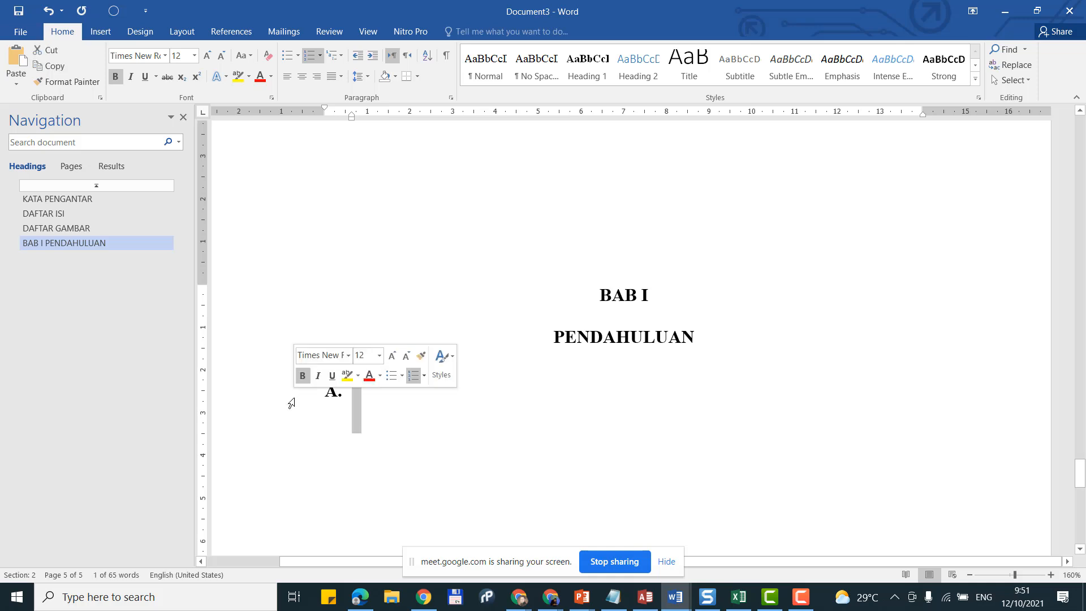
right_click(652, 73)
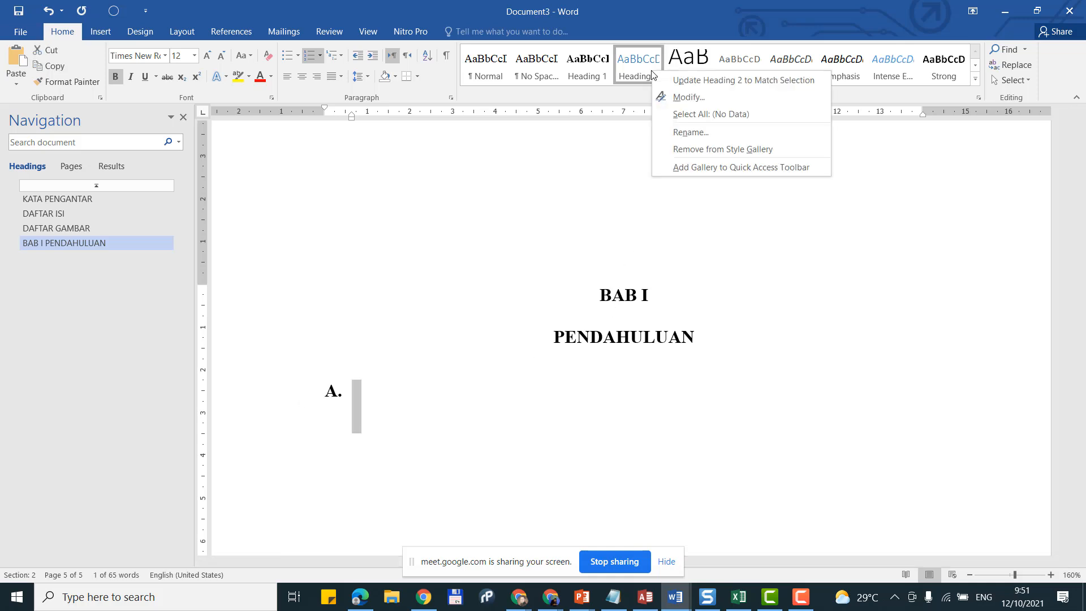
click(694, 79)
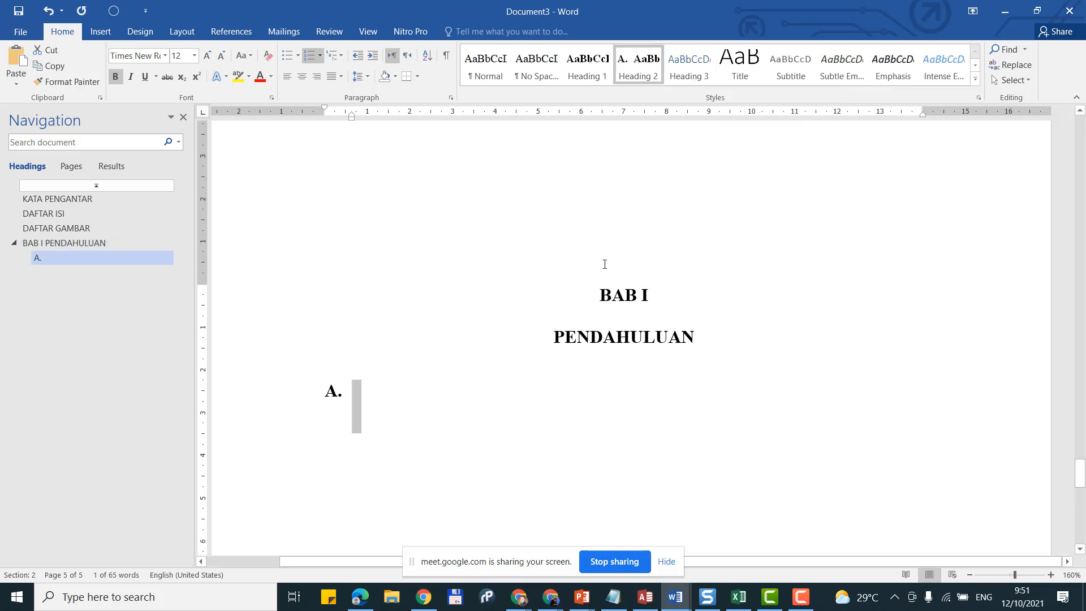
Step: Title subheading A 'Pengertian Hardware' and add the indented hardware definition paragraph ending with 'terlihat'
click(355, 395)
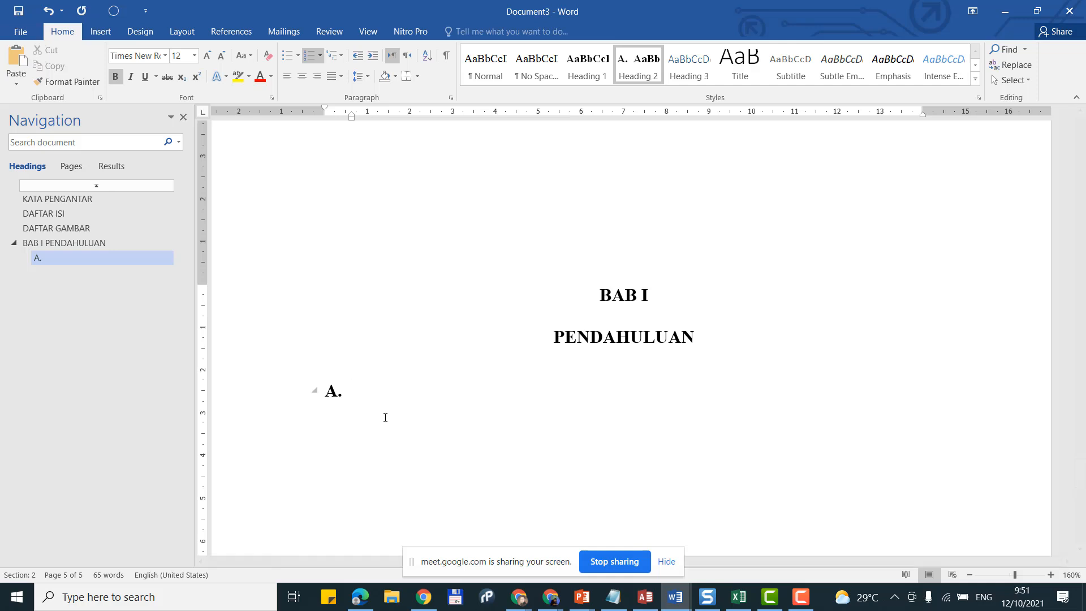
text(Pengertian Hardwa)
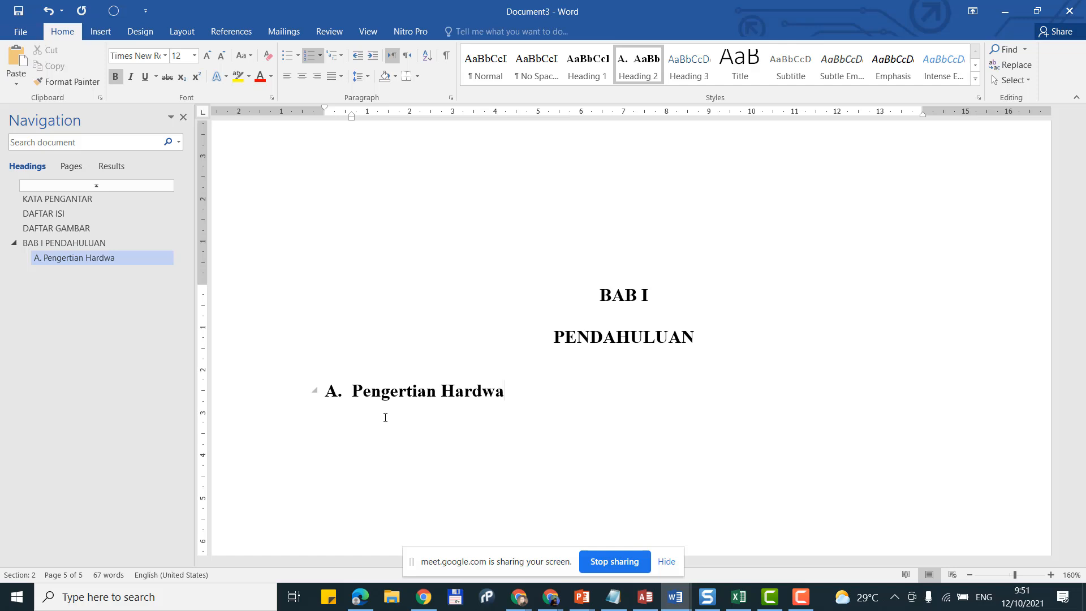
text(re)
key(Return)
key(Tab)
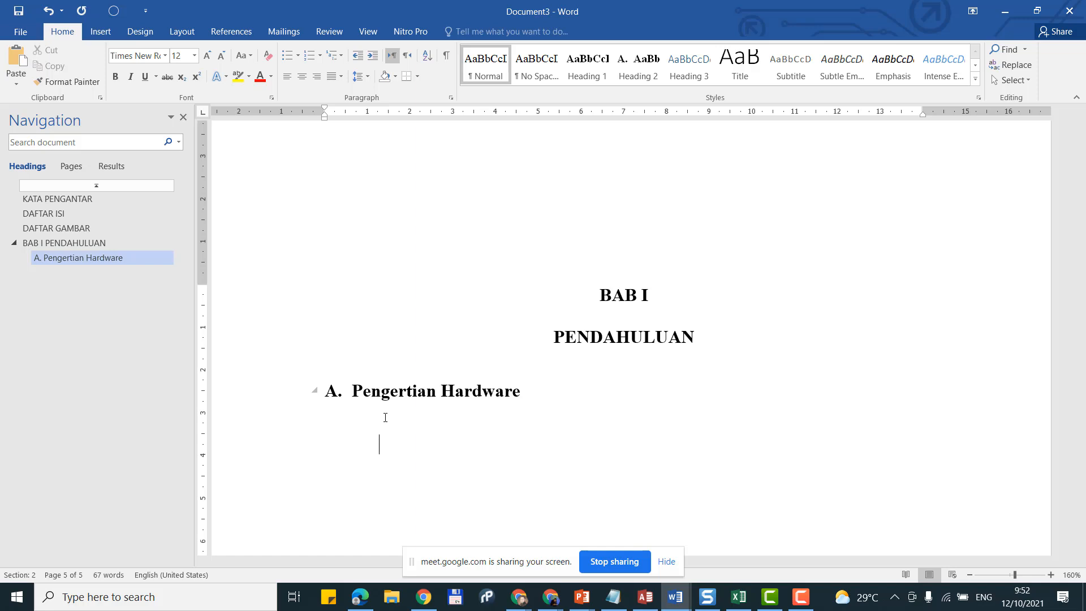
text(Hardware adal)
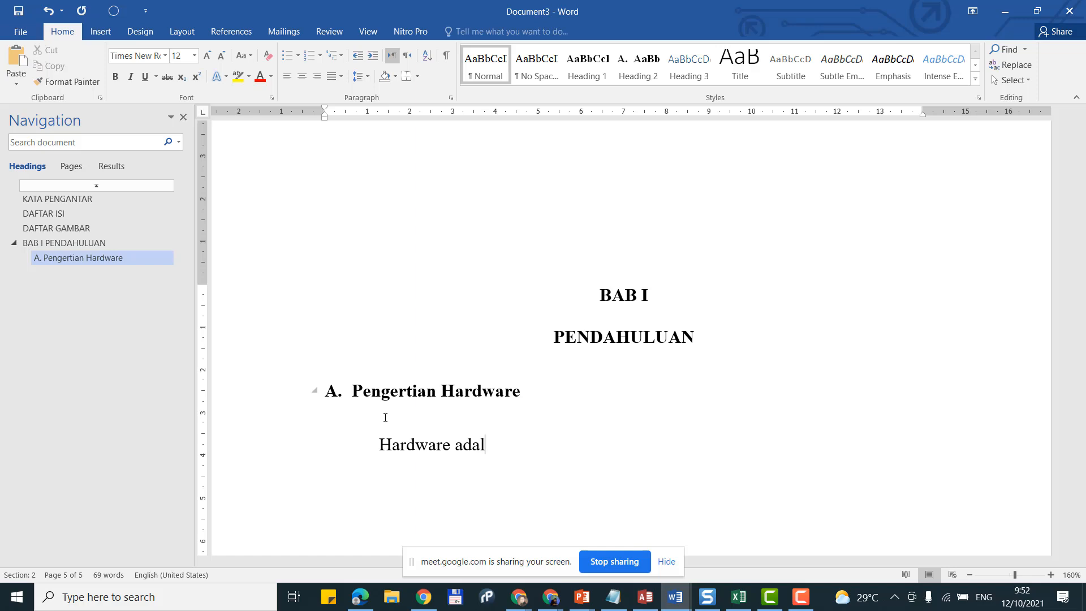
text(ah perangkat )
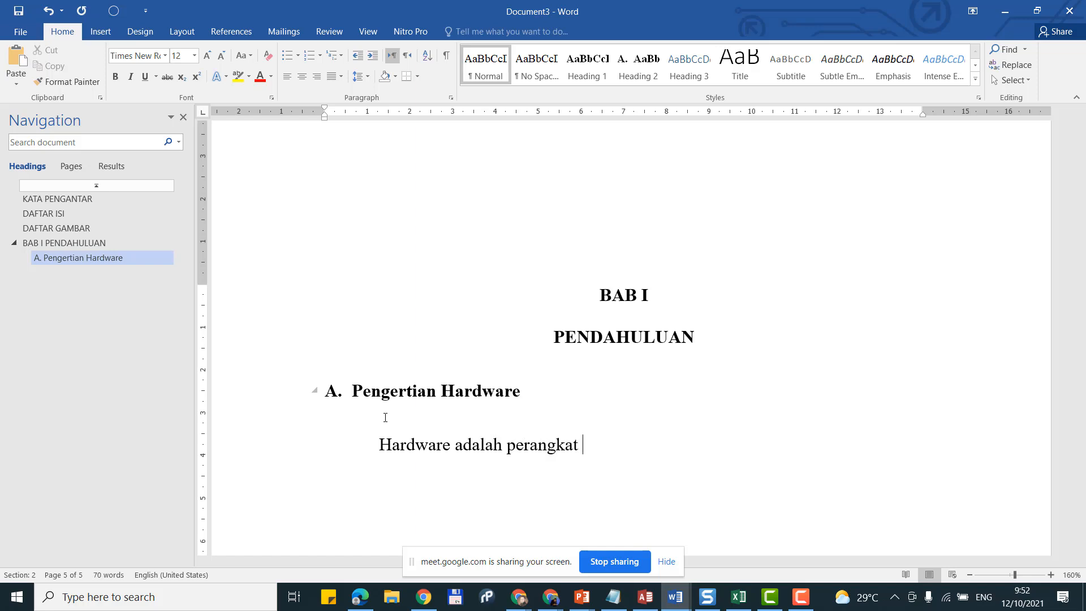
text(fisik dari komp)
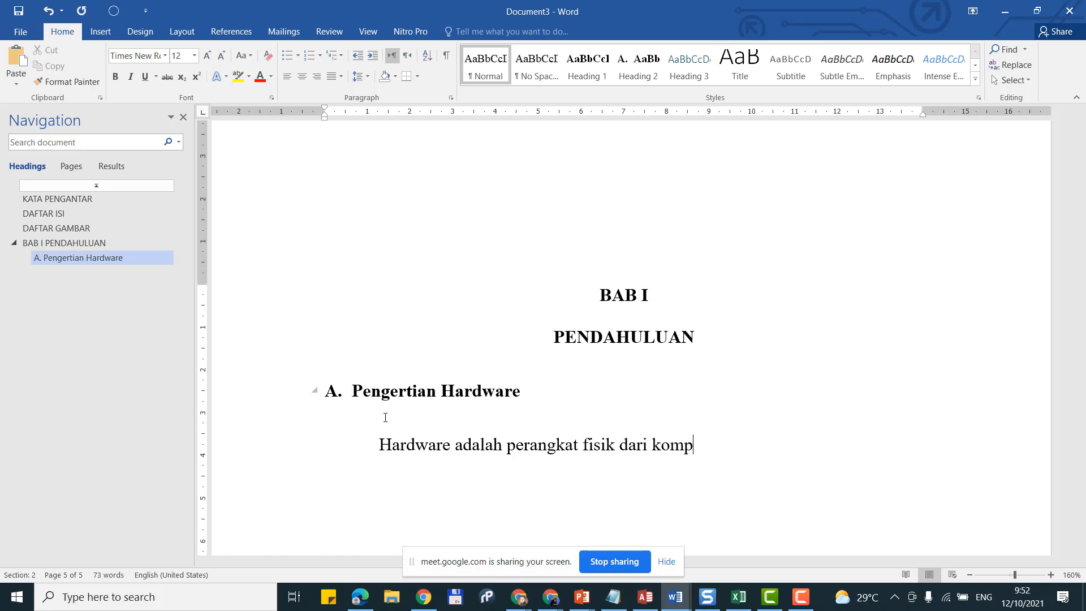
text(uter yang dapat d)
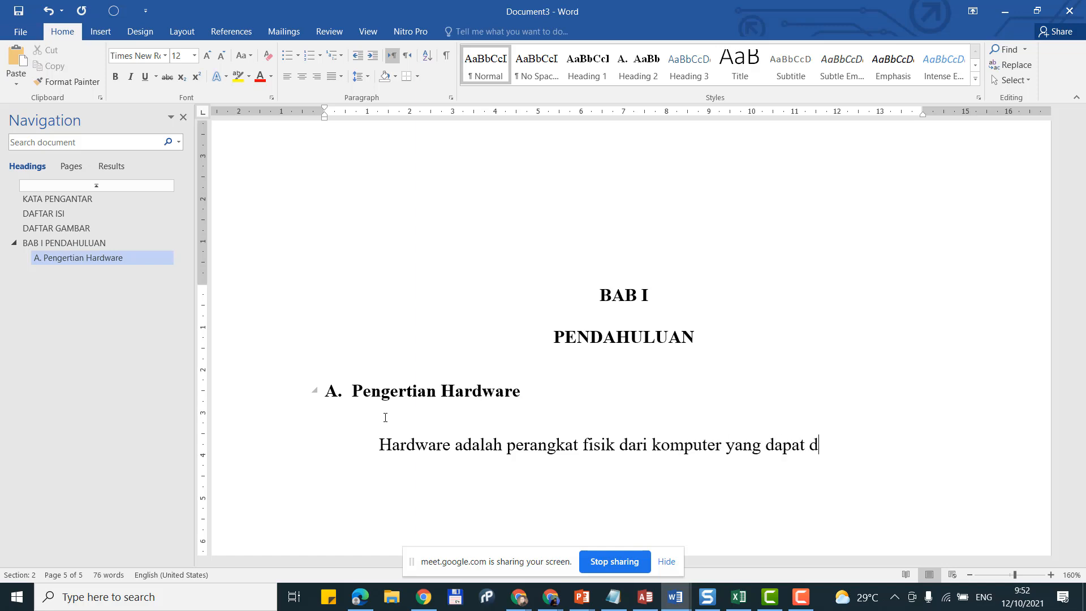
text(isentuh dan terl)
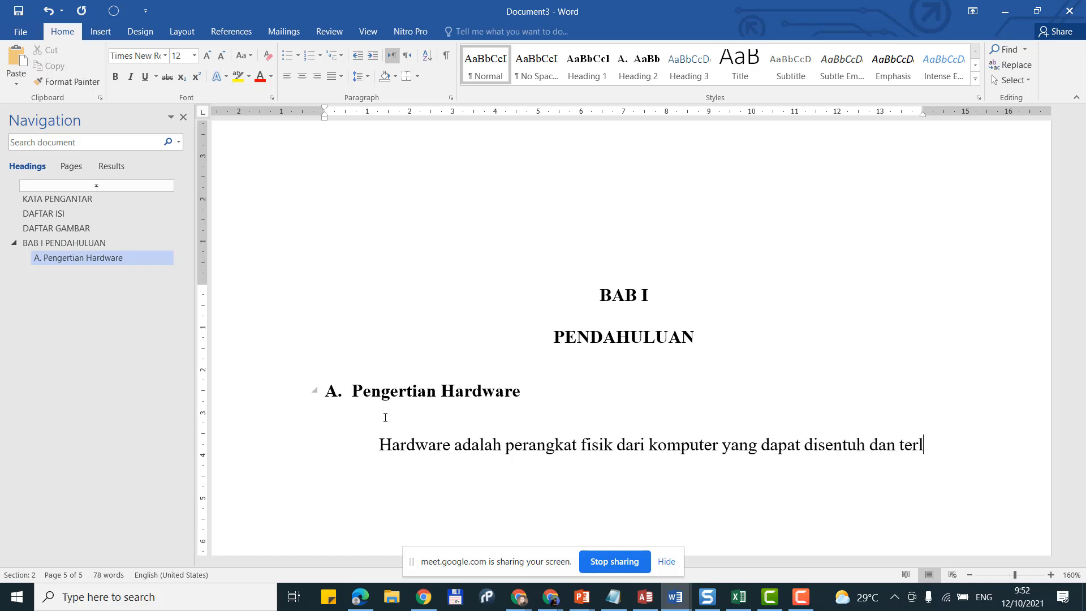
text(ihat)
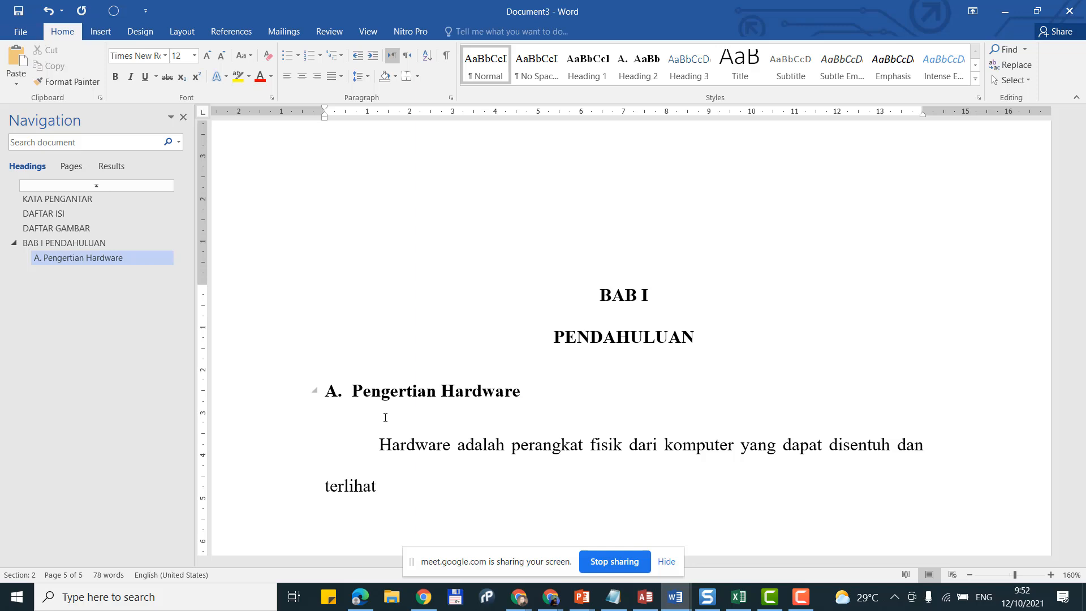
key(BackSpace)
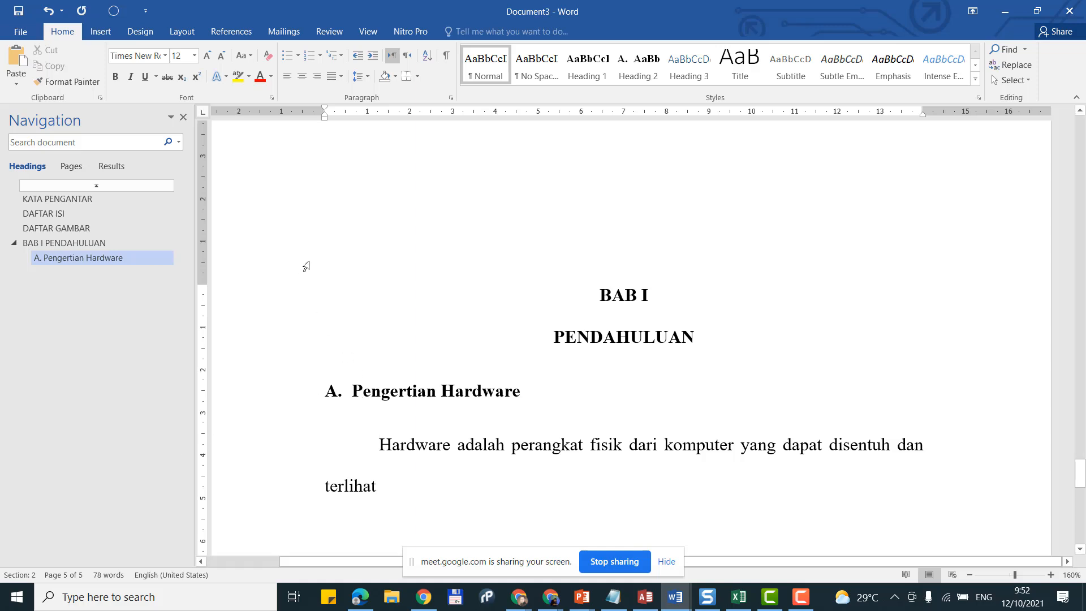
Step: Create a new citation source via References > Insert Citation and enter the author's name
click(243, 34)
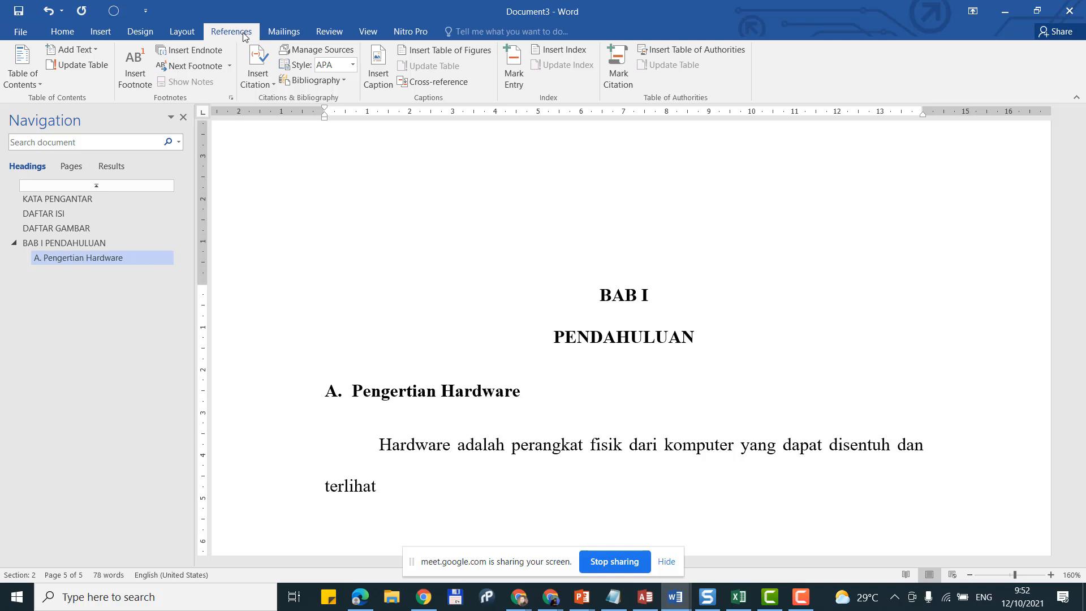
click(253, 70)
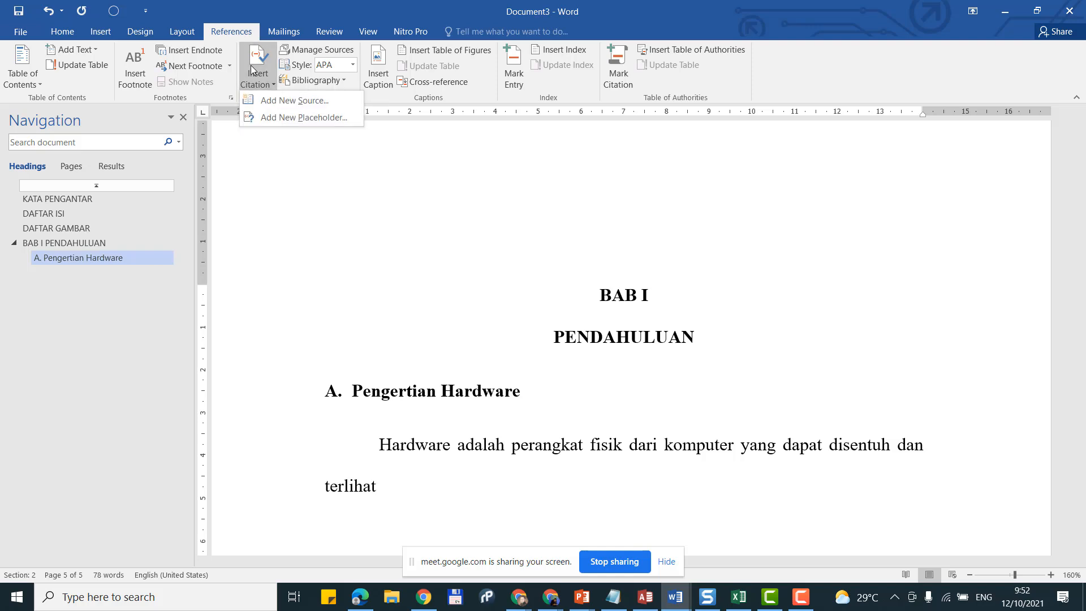
click(289, 102)
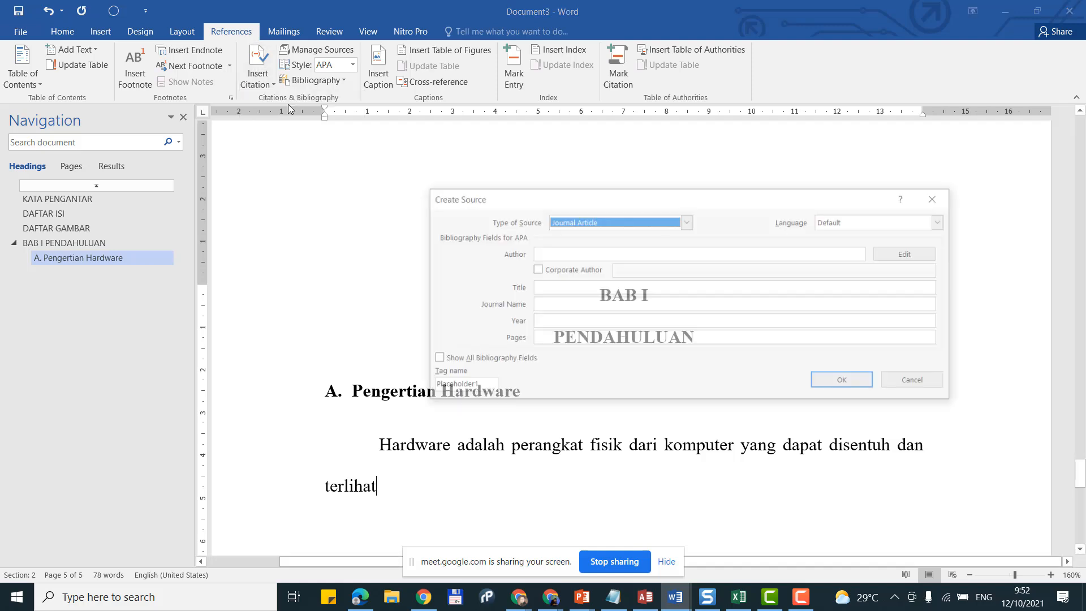
click(593, 253)
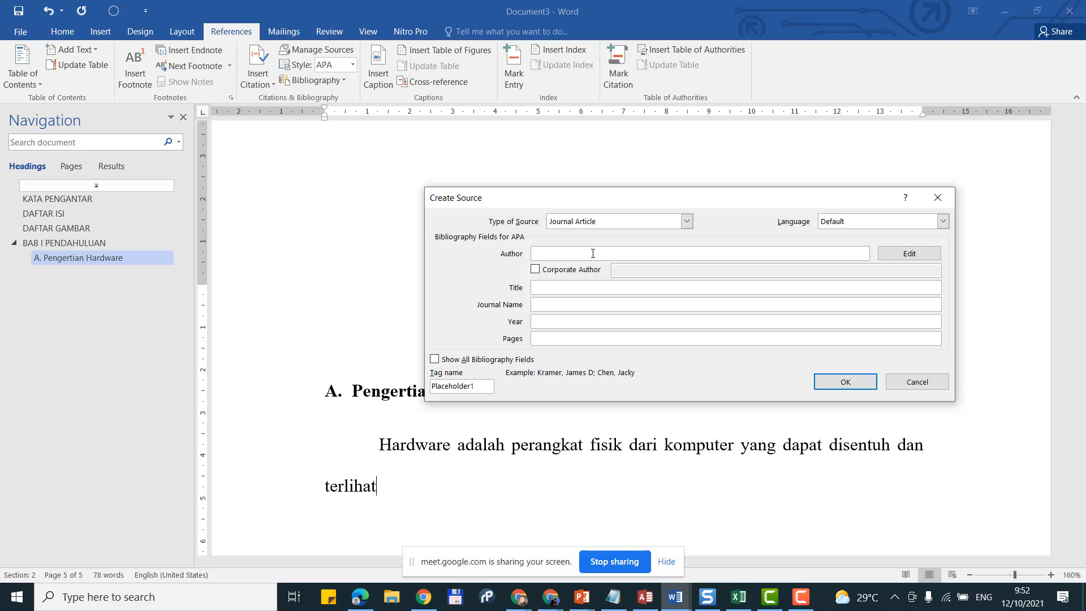
text(Abdul Kadir)
click(615, 286)
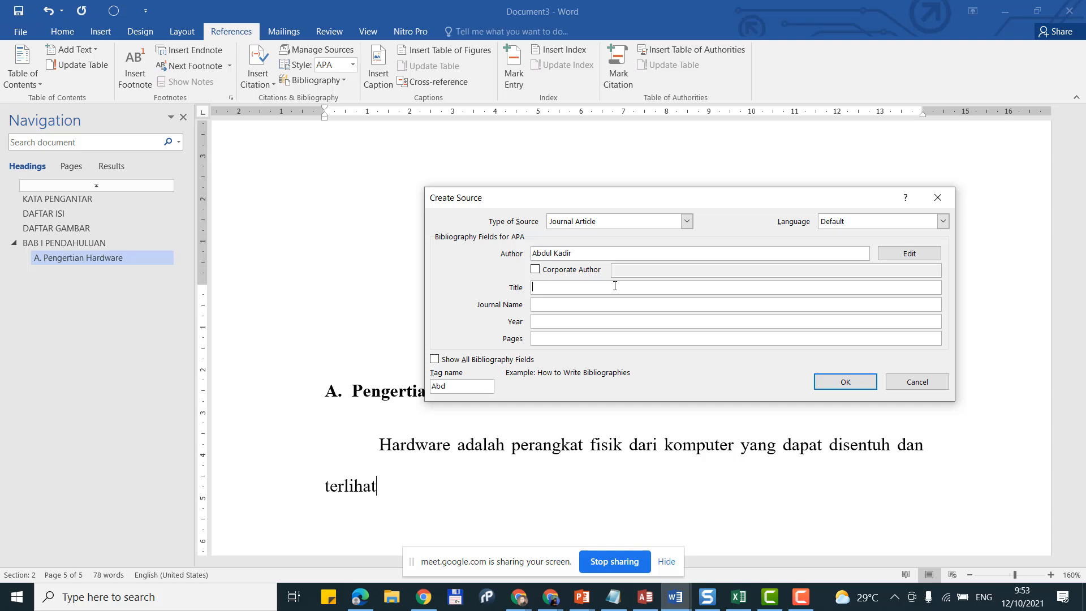
Step: Complete the Book source 'Pengantar Sistem Informasi': year 2017, city Yogyakarta, publisher Elexmedia Computindo
text(Pengantar Sistem Informasi)
click(571, 224)
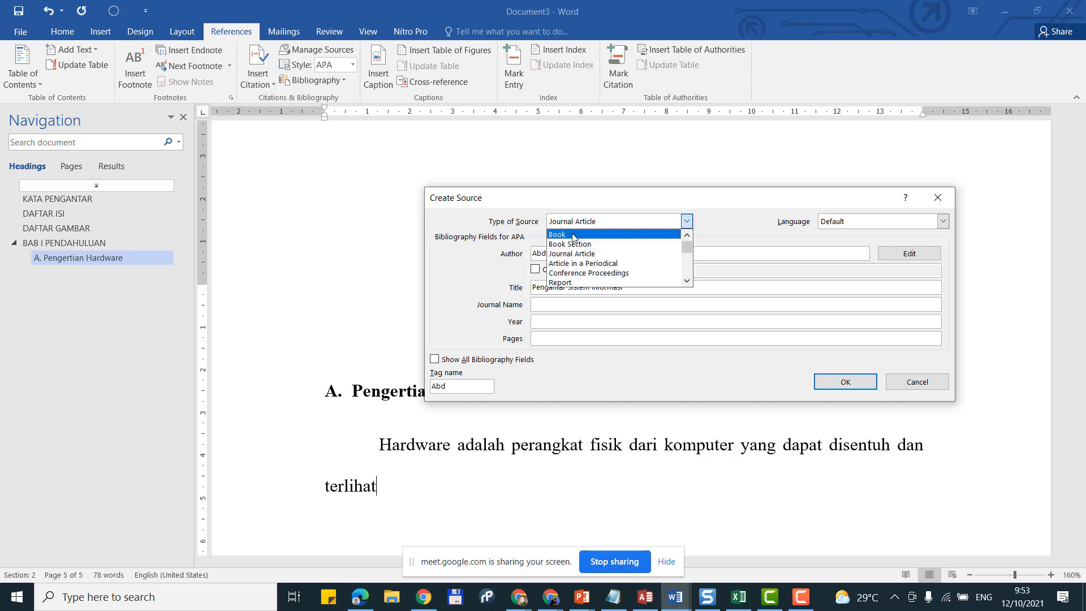
click(573, 236)
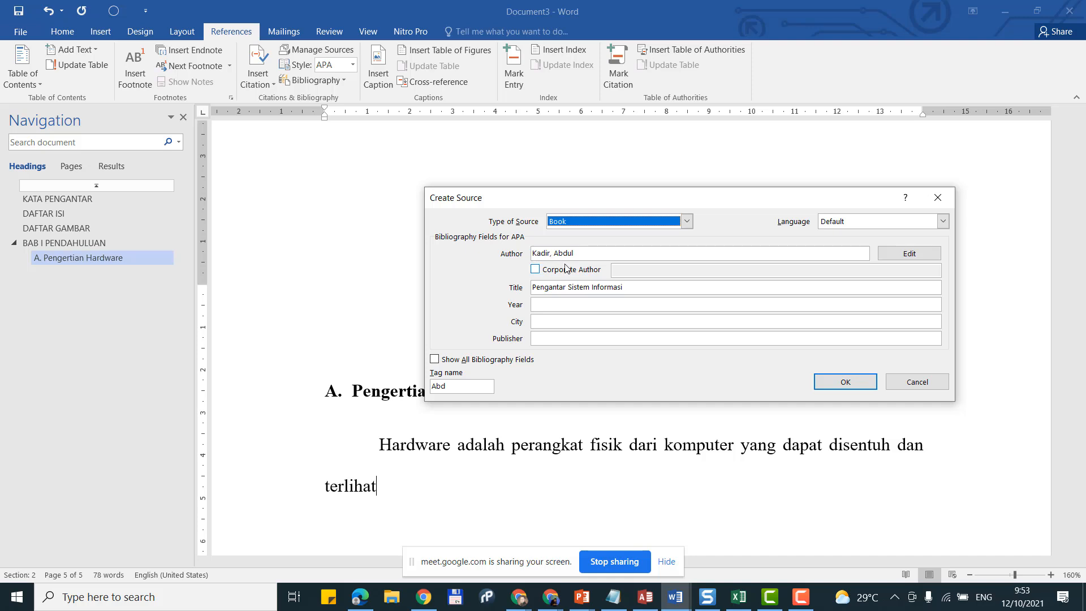
click(576, 304)
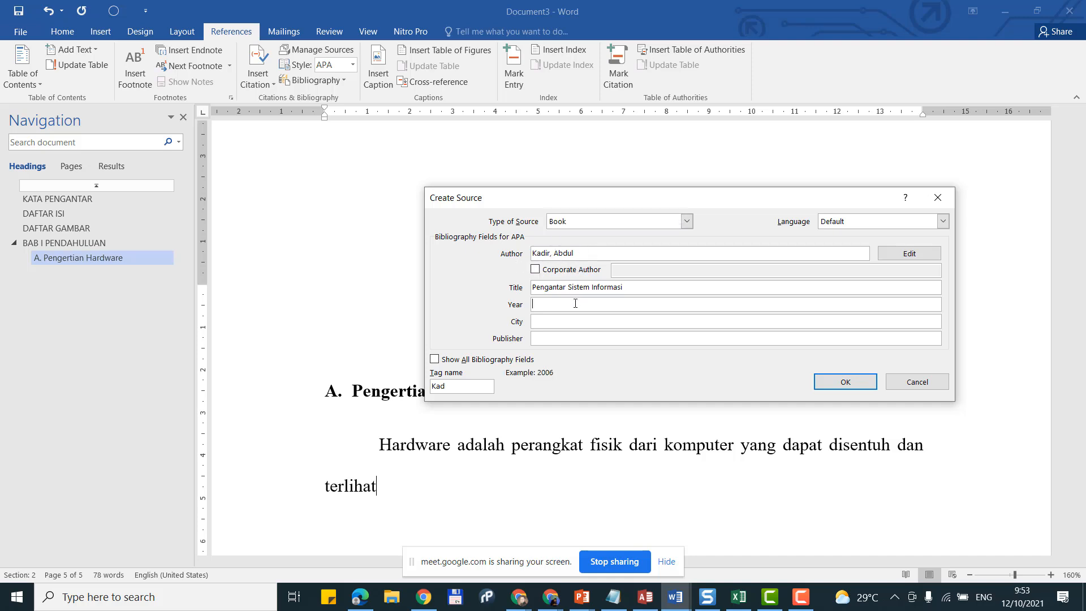
text(2017)
click(575, 320)
text(Yogyakarta)
click(595, 340)
text(Elexme)
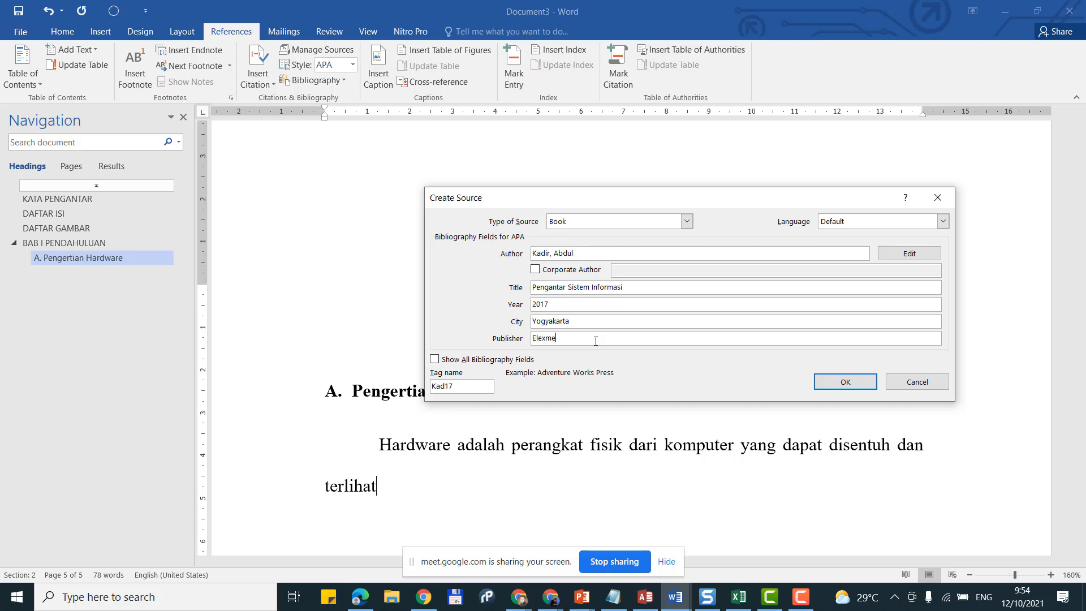
text(dia C)
text(omputindo)
Step: Insert the 2017 citation after 'terlihat' and place the cursor just after it
click(846, 382)
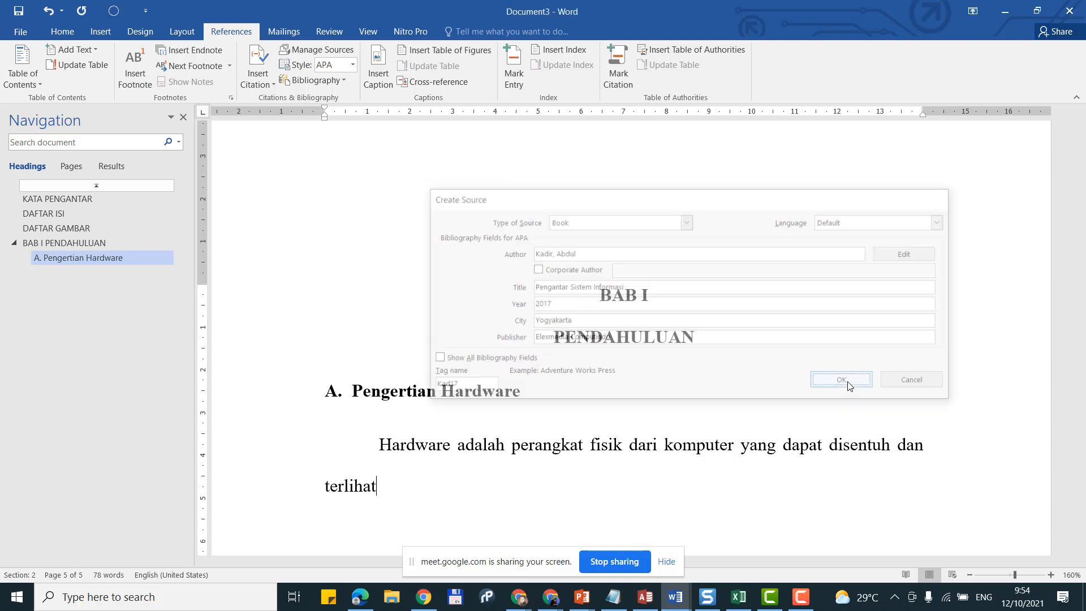
scroll(441, 429, down, 3)
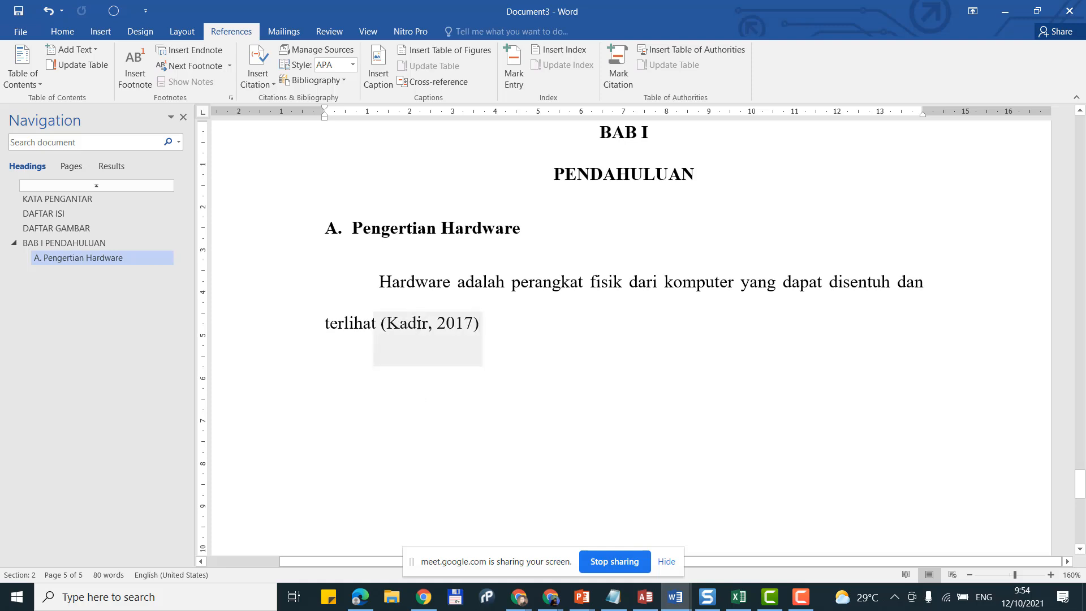
click(417, 323)
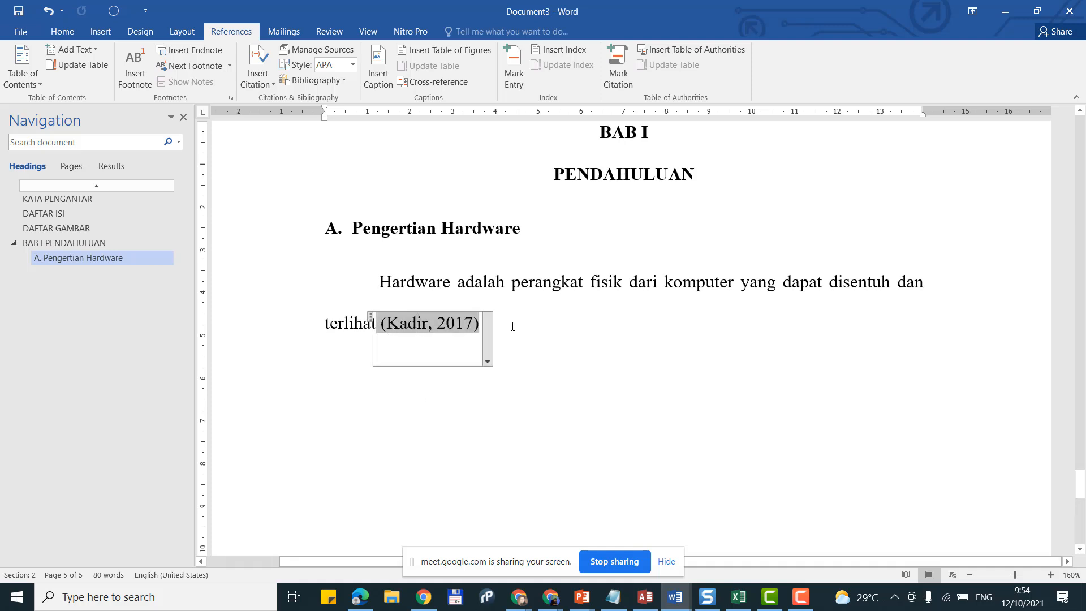
click(577, 324)
click(447, 326)
click(551, 318)
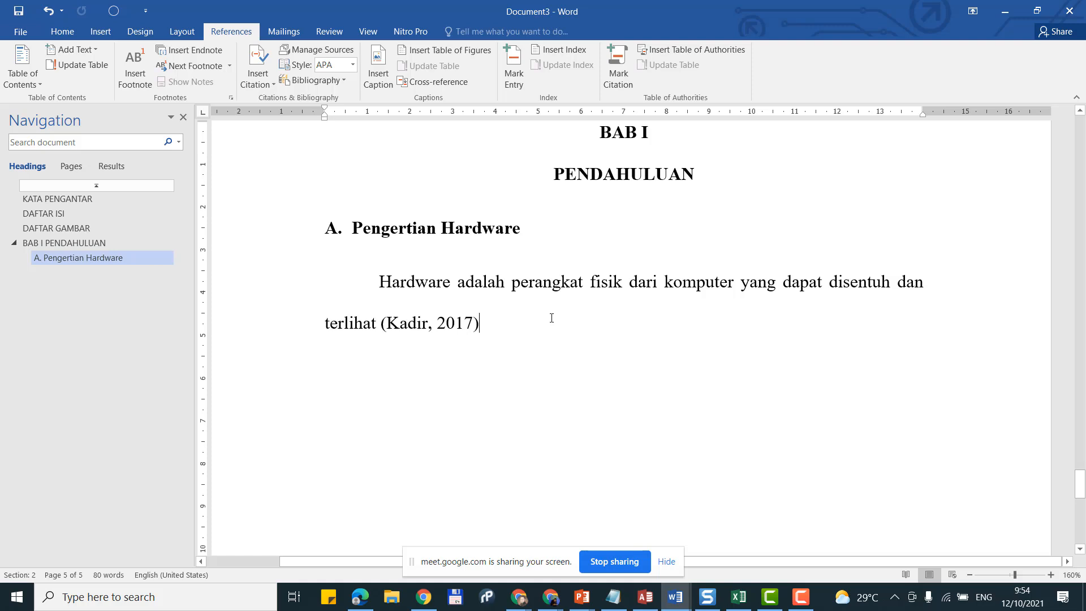
Step: Continue with '. Beberapa pendapat lain sebagai berikut:' and start a new paragraph
text(.)
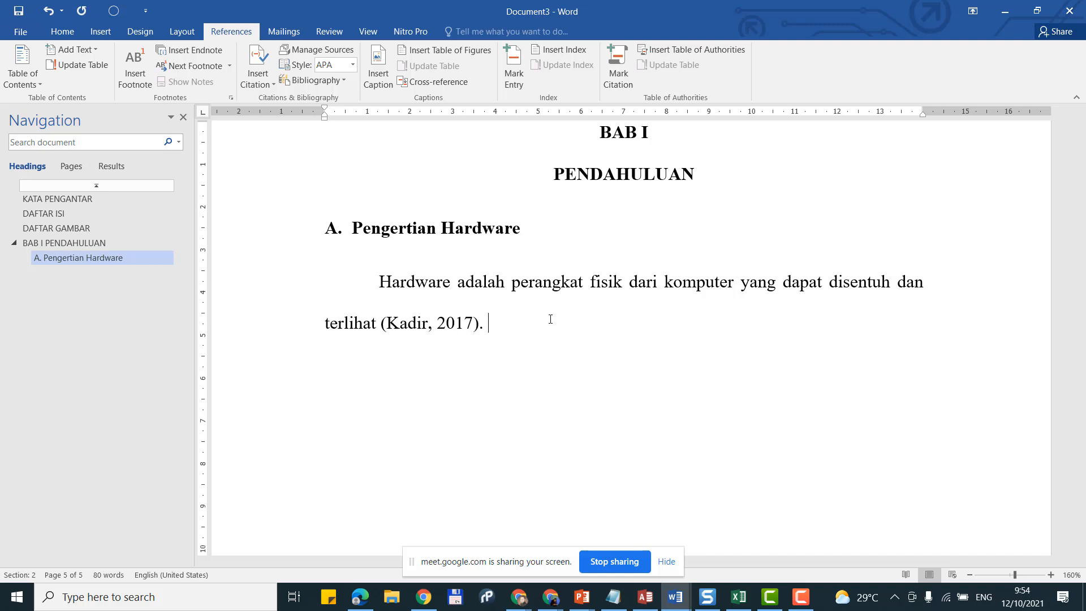
text(Beberapa penda)
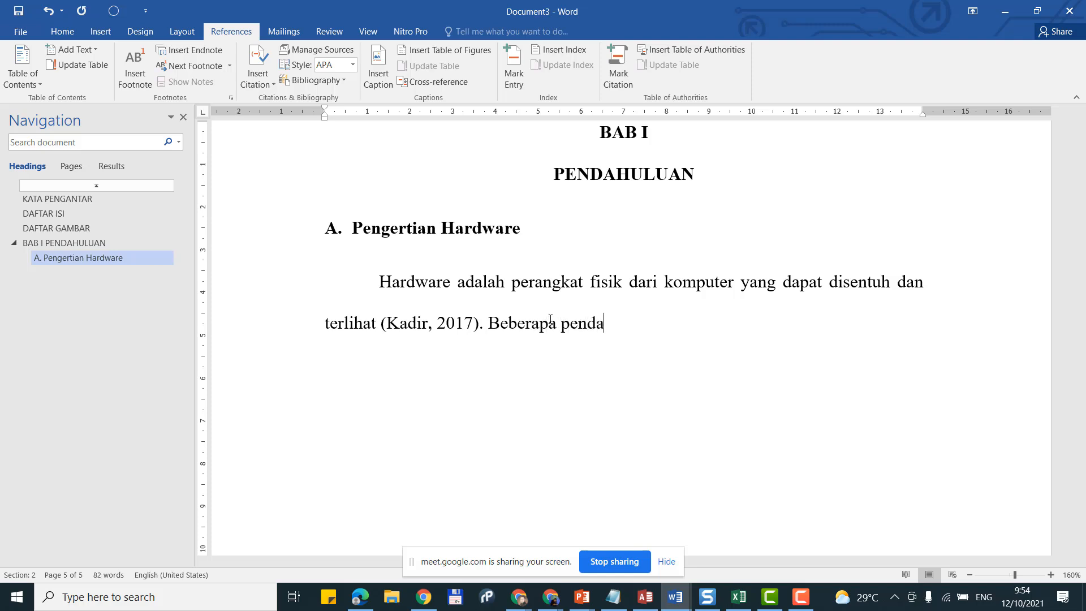
text(pat lain Se)
key(BackSpace)
key(BackSpace)
text(sebagai)
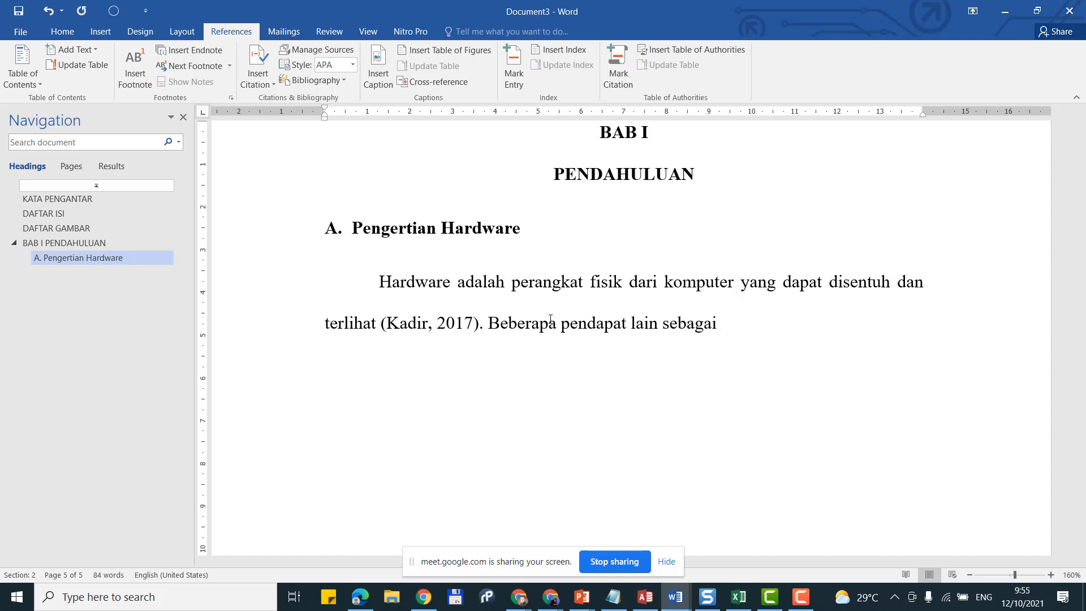
text( berikut:)
key(Return)
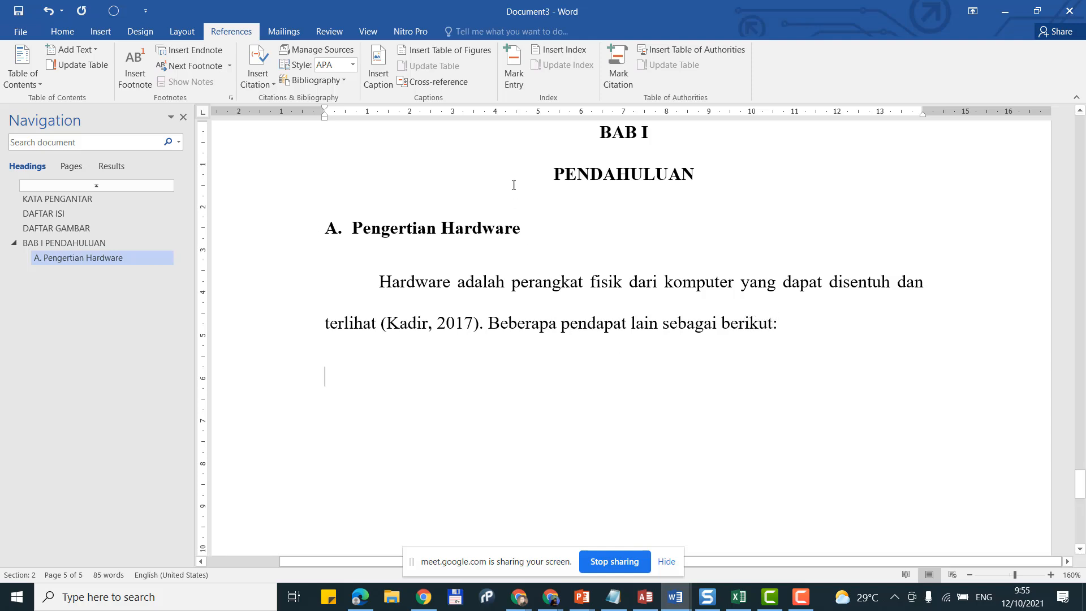
Step: Turn the empty line into a 1. 2. 3. numbered list at the left margin
click(61, 36)
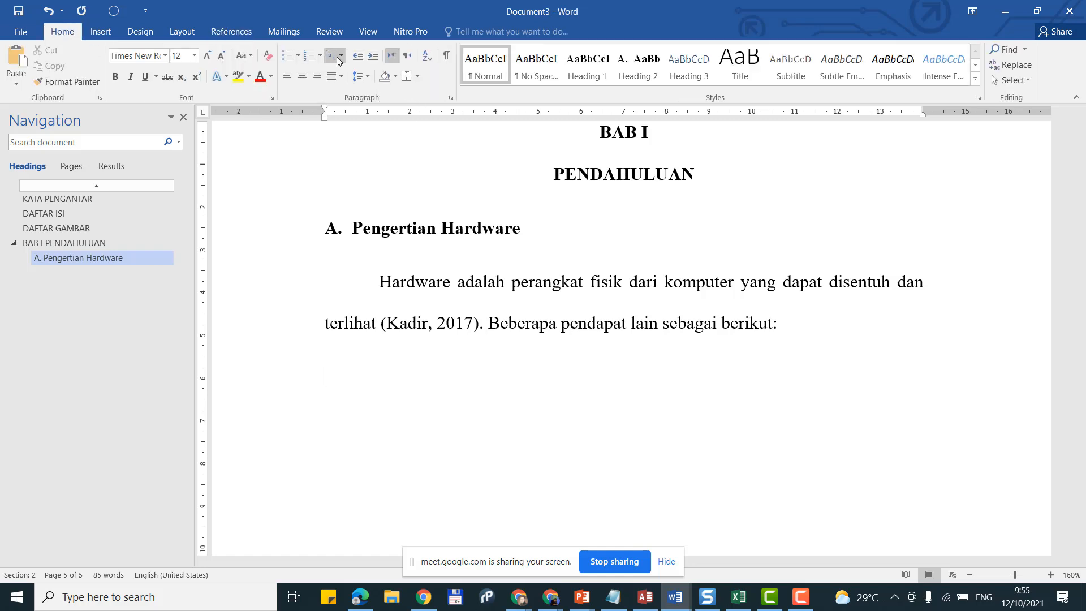
click(319, 56)
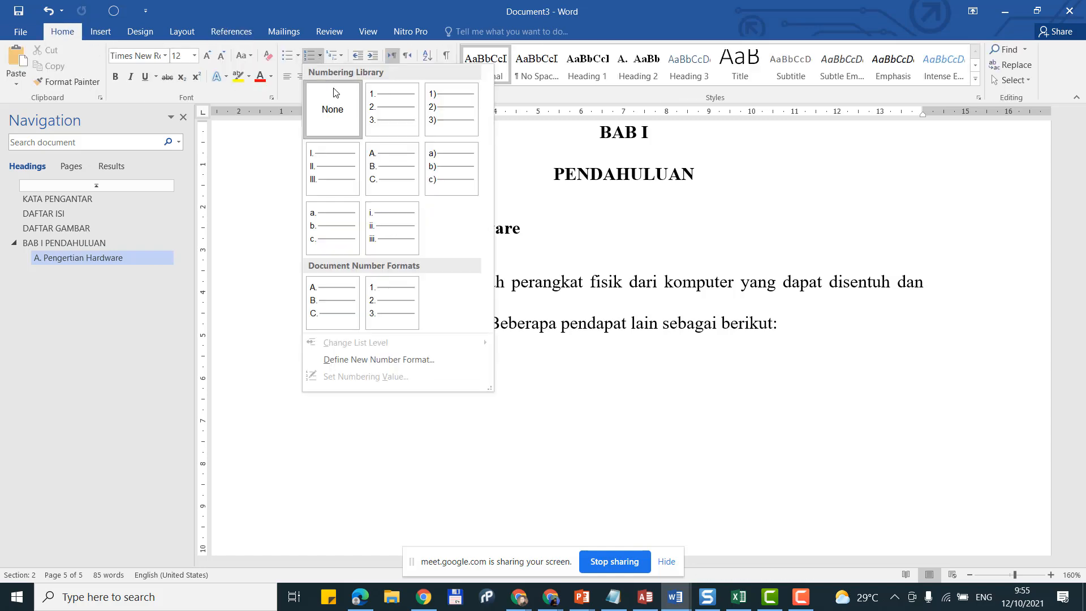
click(418, 116)
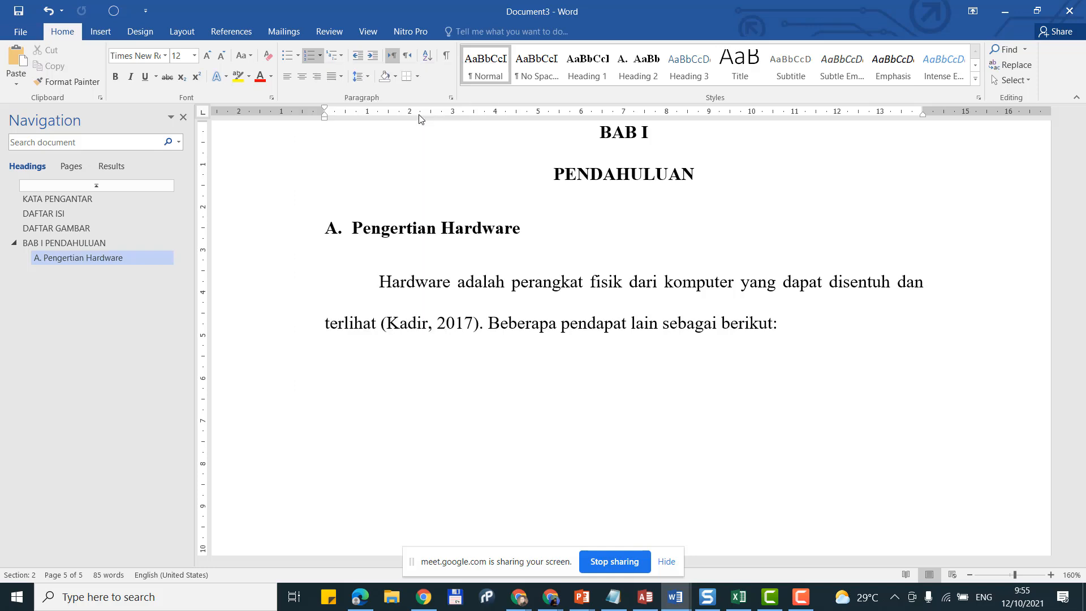
click(358, 56)
click(374, 56)
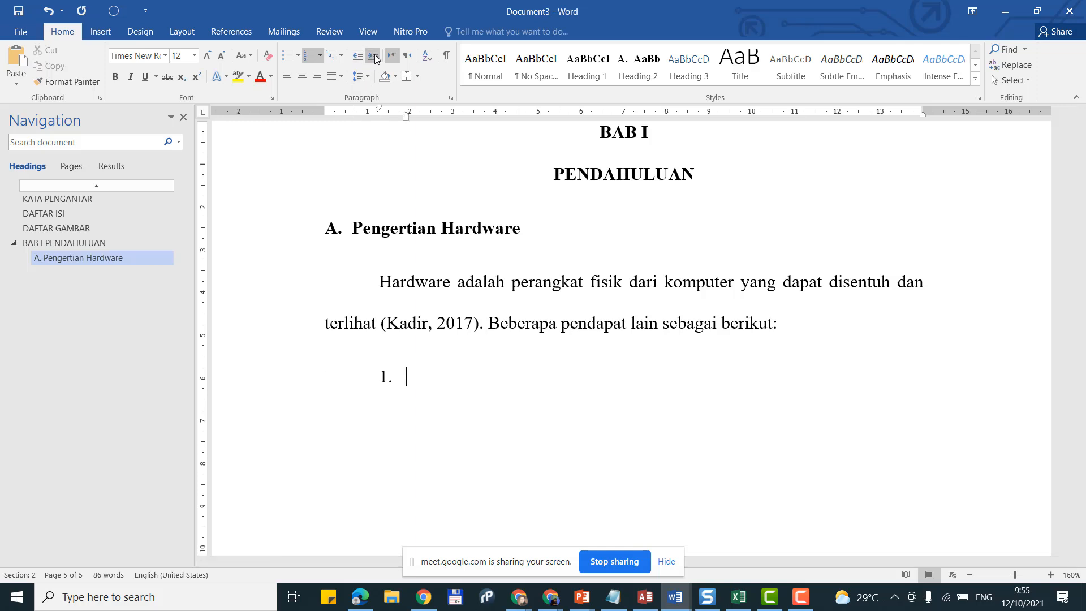
click(373, 56)
click(361, 57)
click(361, 56)
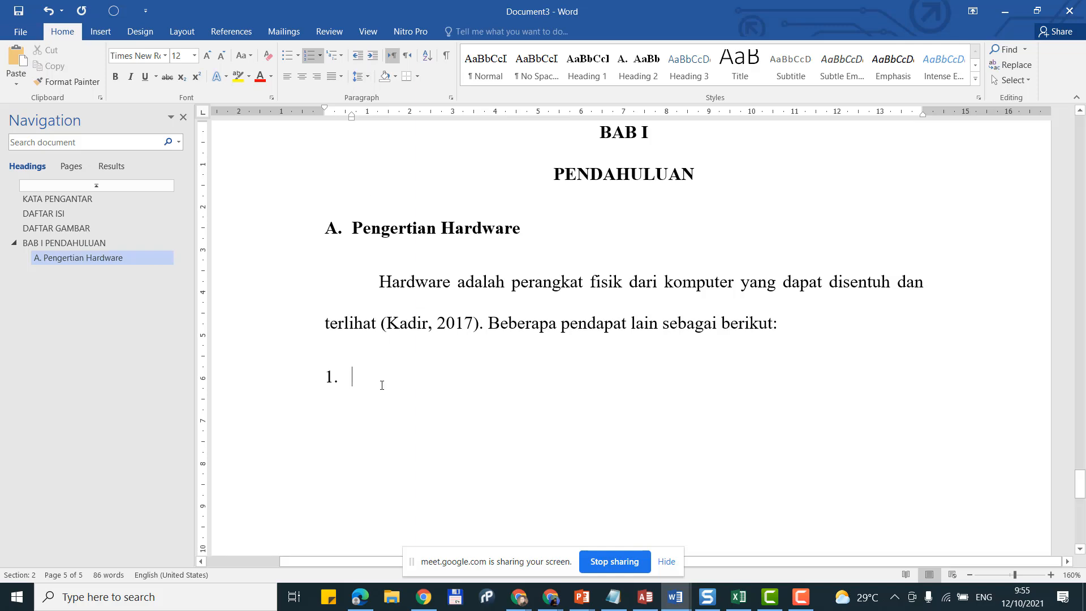
Step: Type item 1: 'Hardware adalah peripeheral berupa alat inpu, pemroses dan output'
text(S)
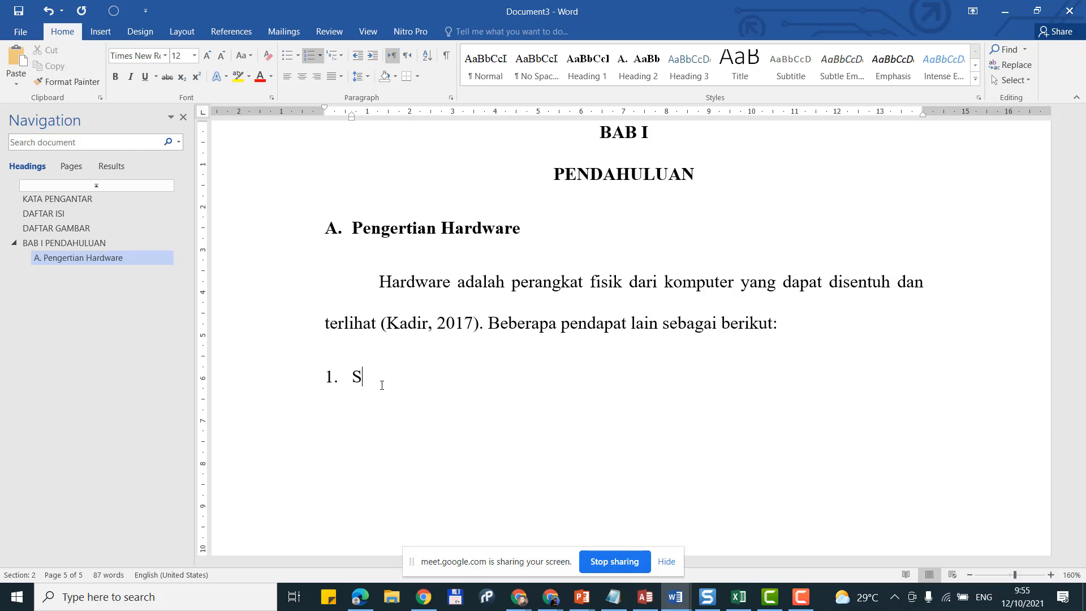
key(BackSpace)
text(Harde)
key(BackSpace)
text(ware adalah)
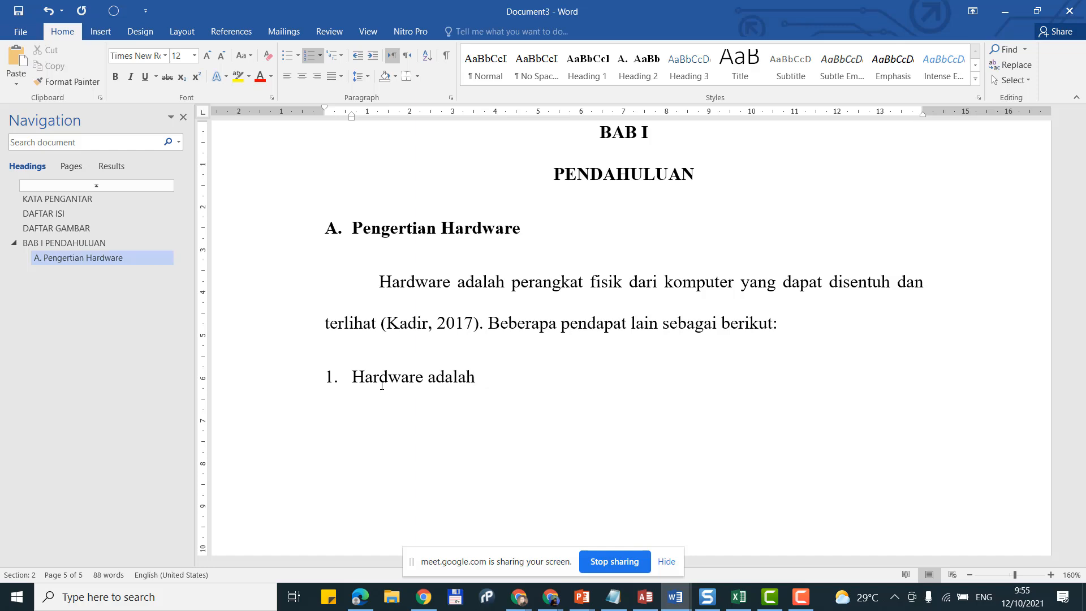
text( peripehera)
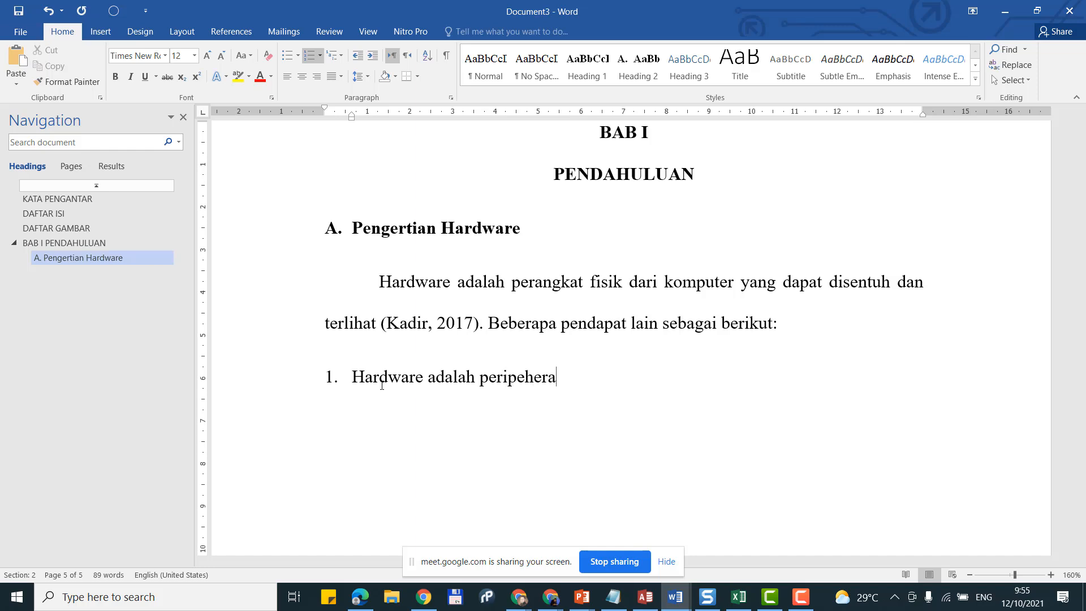
text(l berupa ala)
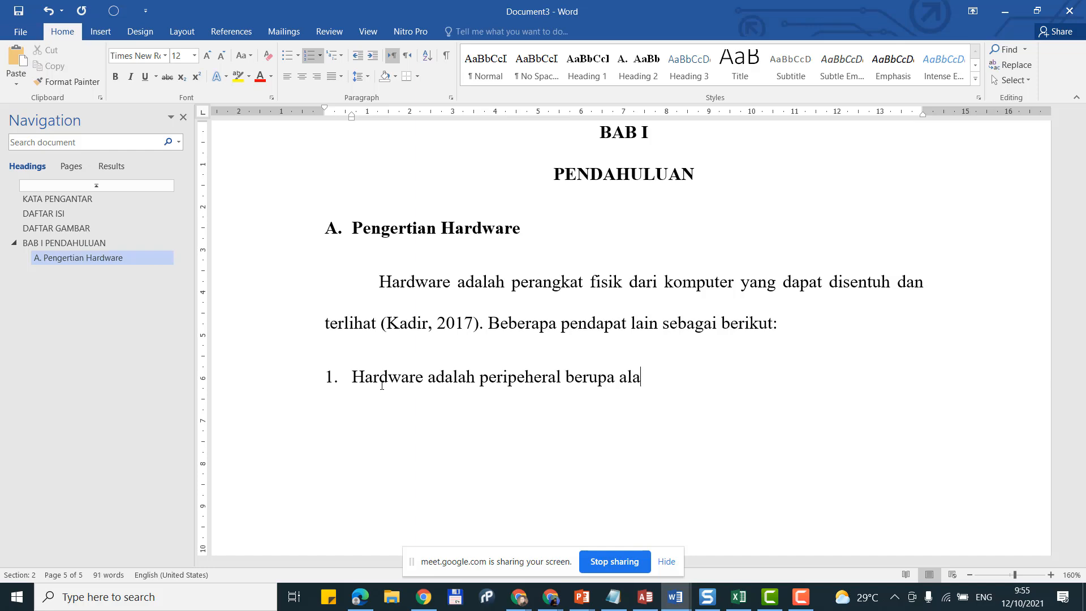
text(t inpu, pemr)
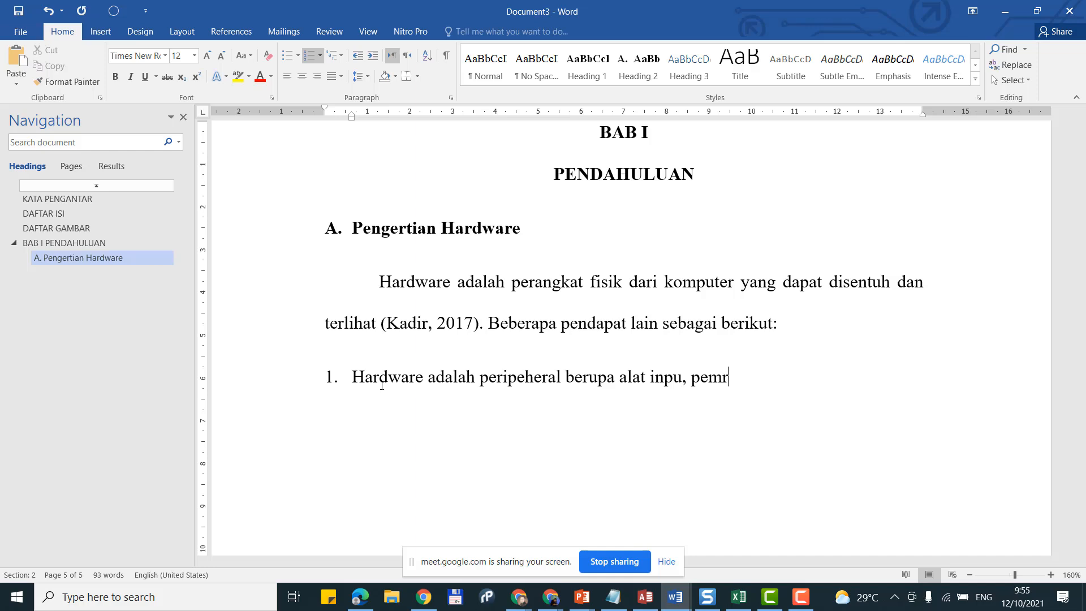
text(oses dan outp)
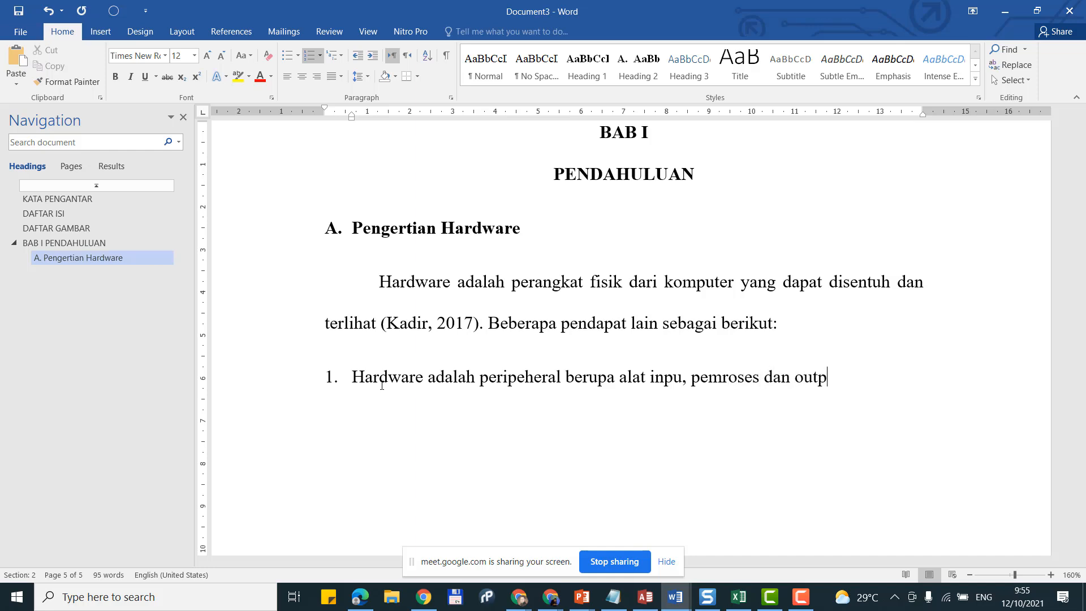
key(BackSpace)
text(put)
Step: Start a new citation source and enter the author's name as a personal author
click(229, 31)
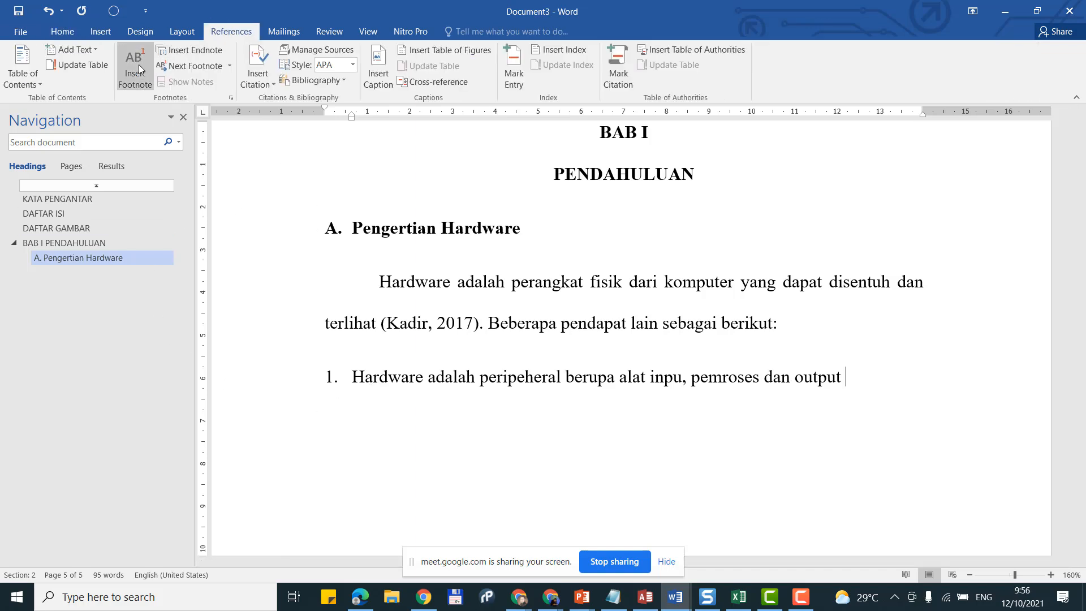
click(255, 75)
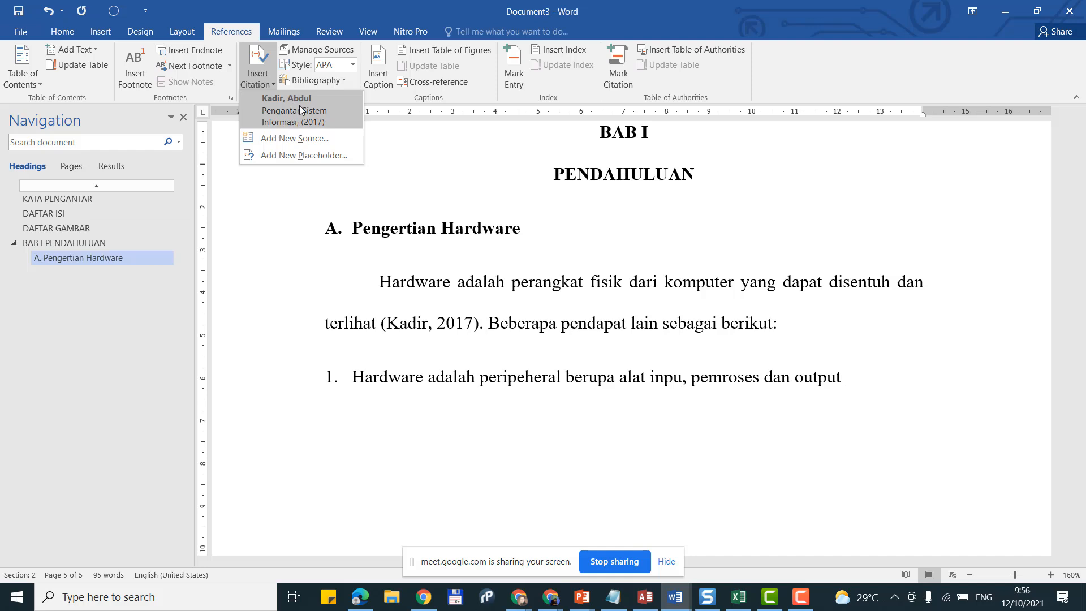
click(300, 142)
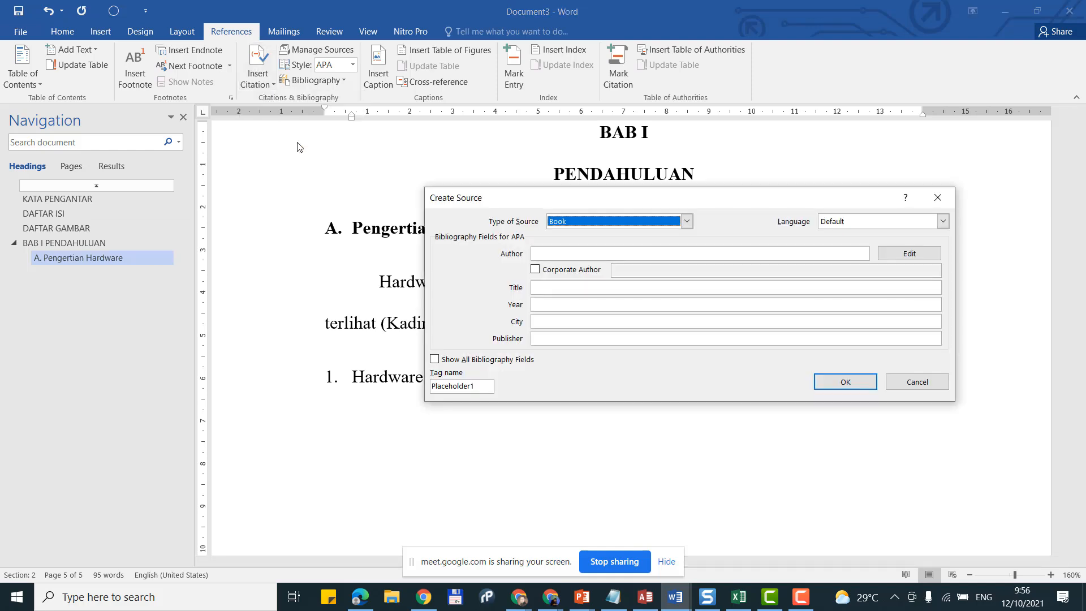
click(613, 254)
text(R)
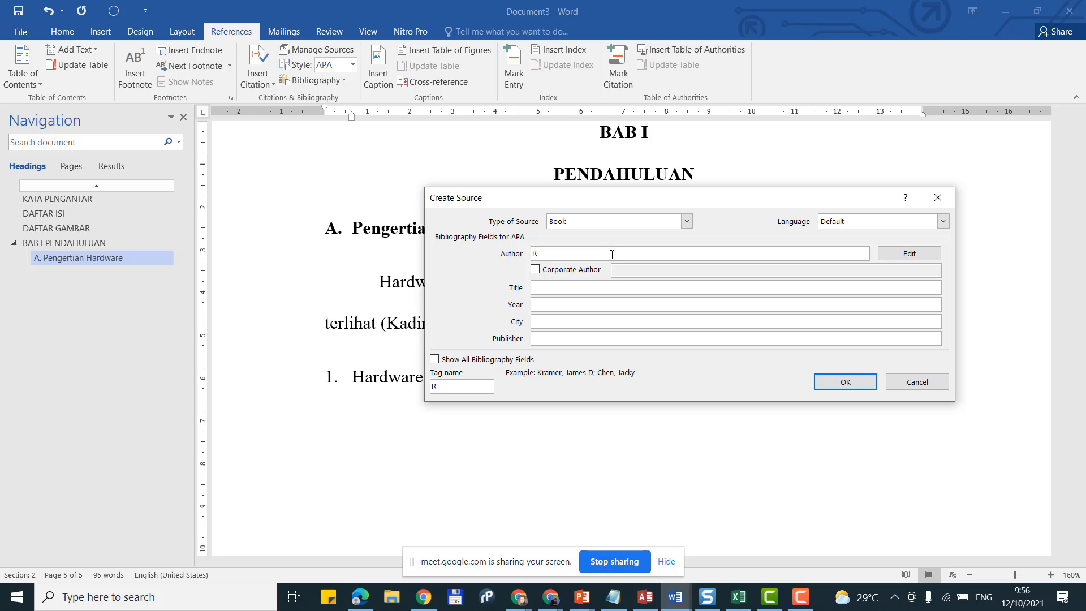
text(eyhand)
click(603, 292)
click(536, 270)
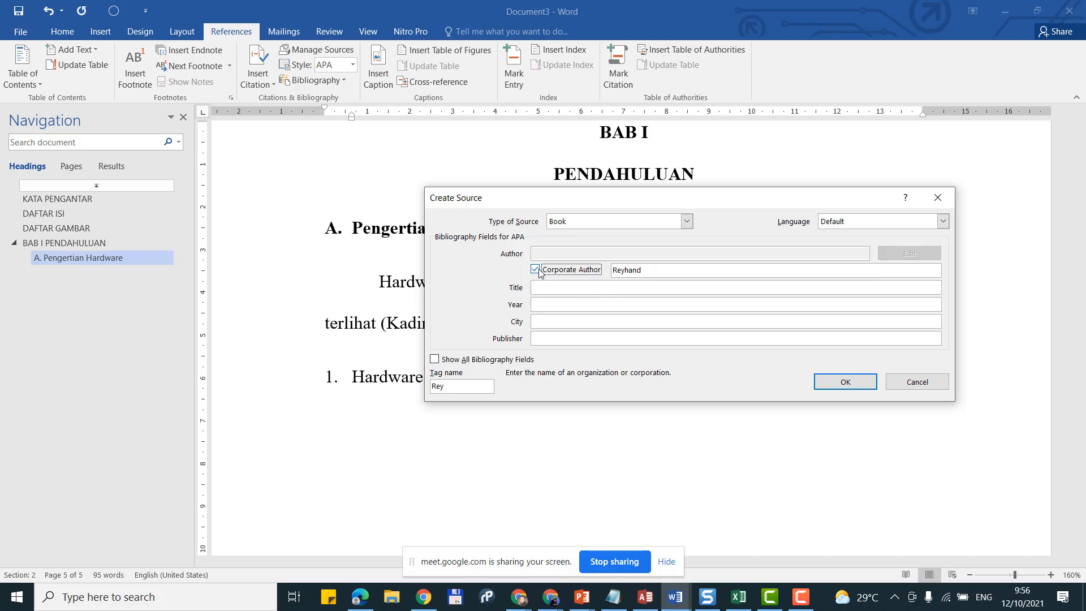
click(536, 270)
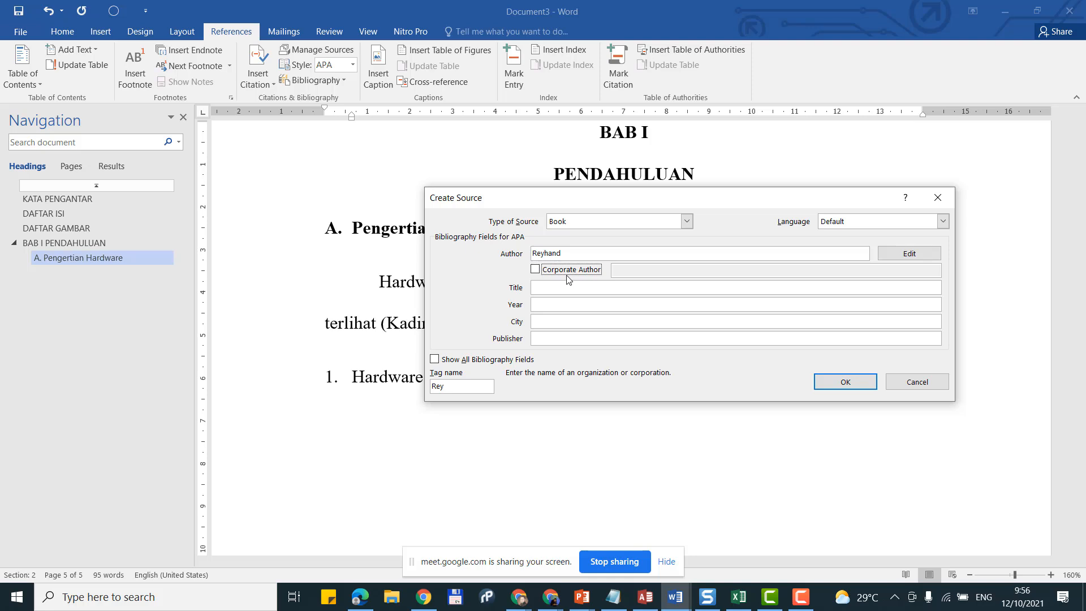
click(547, 271)
click(547, 270)
Step: Fill in title 'Teknologi Informasi', year 2016, Yogyakarta, Andi Offset, and insert the citation
click(534, 287)
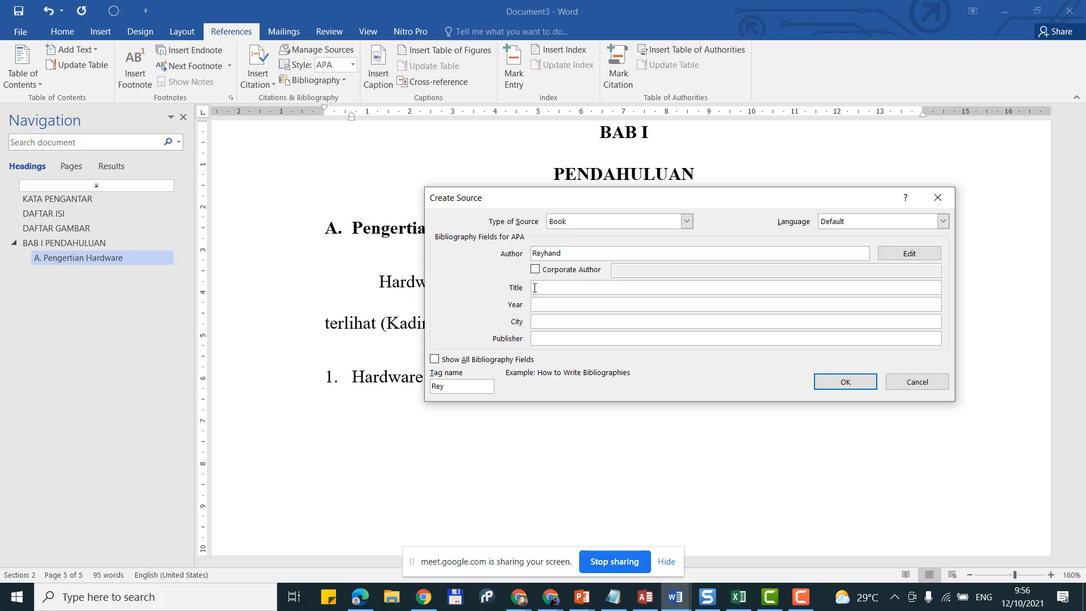
text(Teknologi Informasi)
click(665, 299)
text(201)
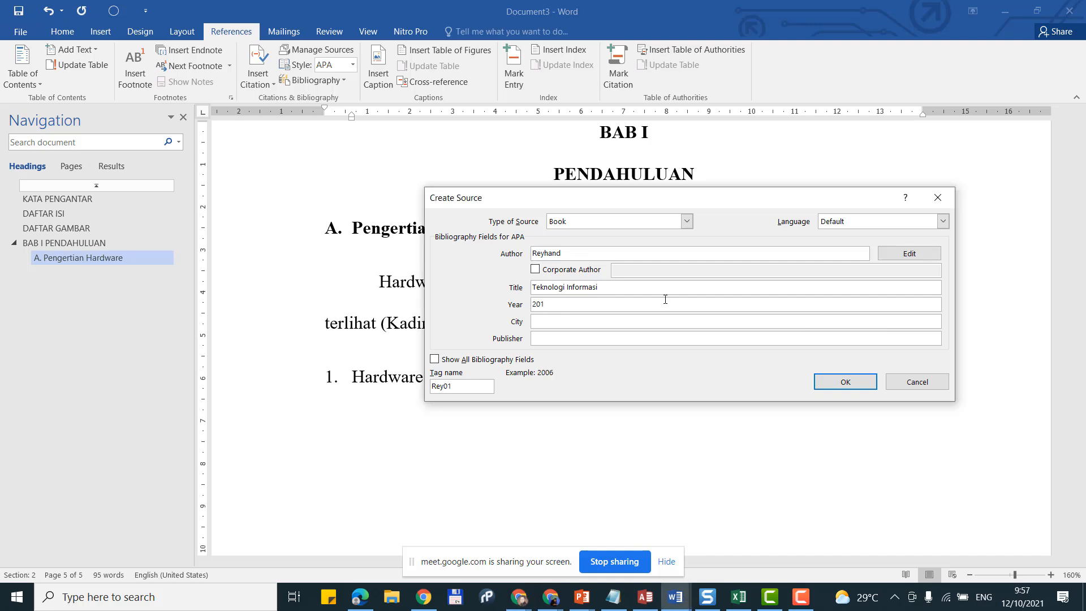
text(6)
click(608, 321)
text(Yogyakarta)
click(601, 344)
text(And)
key(BackSpace)
text(di )
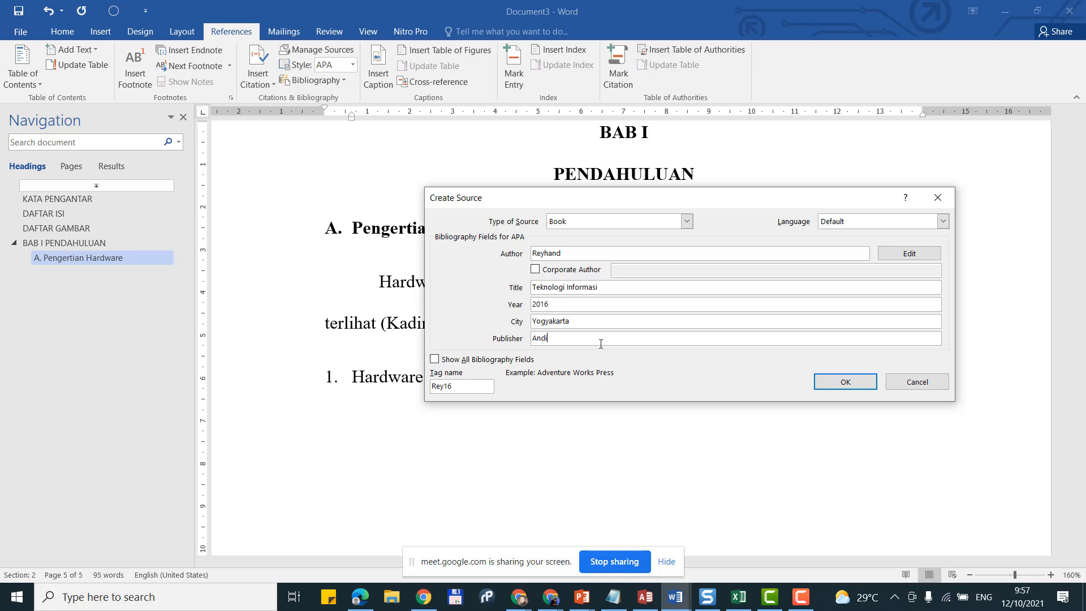
text(Offset)
click(846, 382)
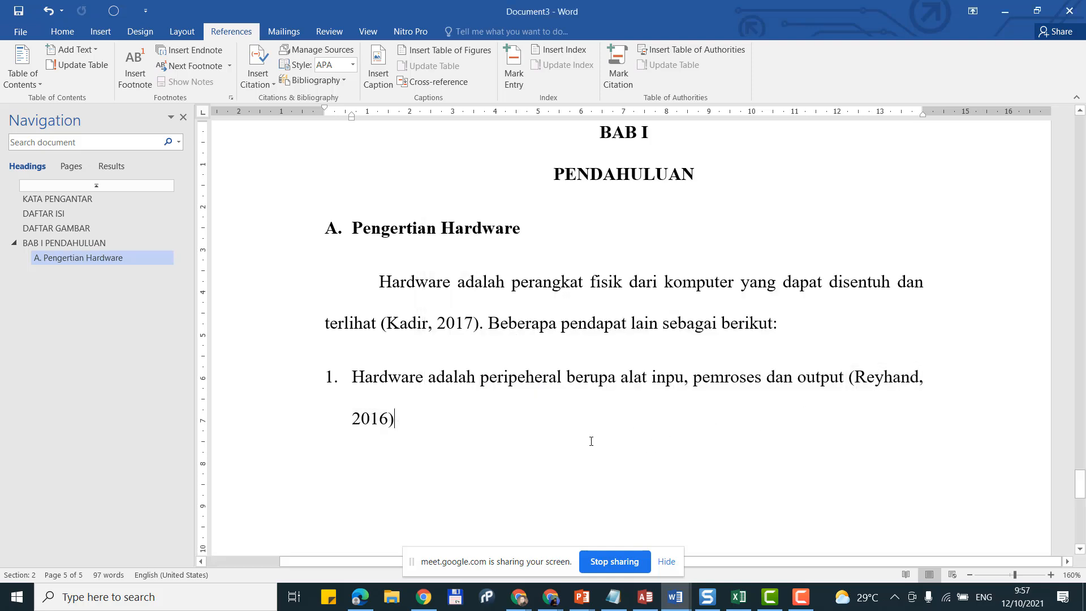
Step: End point 1 with a period and add point 2 defining hardware as visible electronic computer parts
text(.)
key(Return)
scroll(591, 441, down, 2)
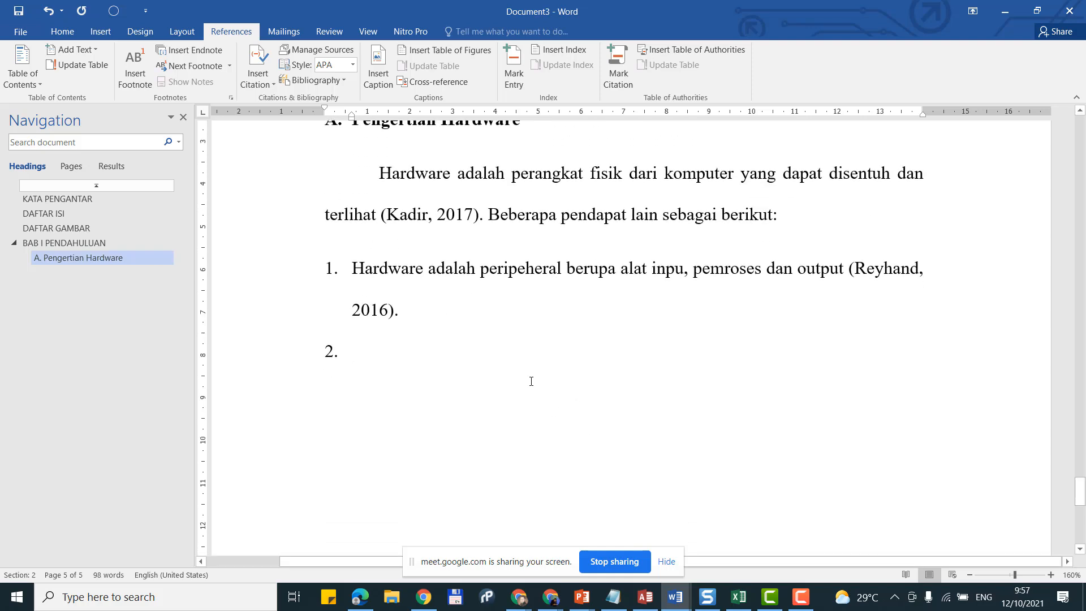
text(Ha)
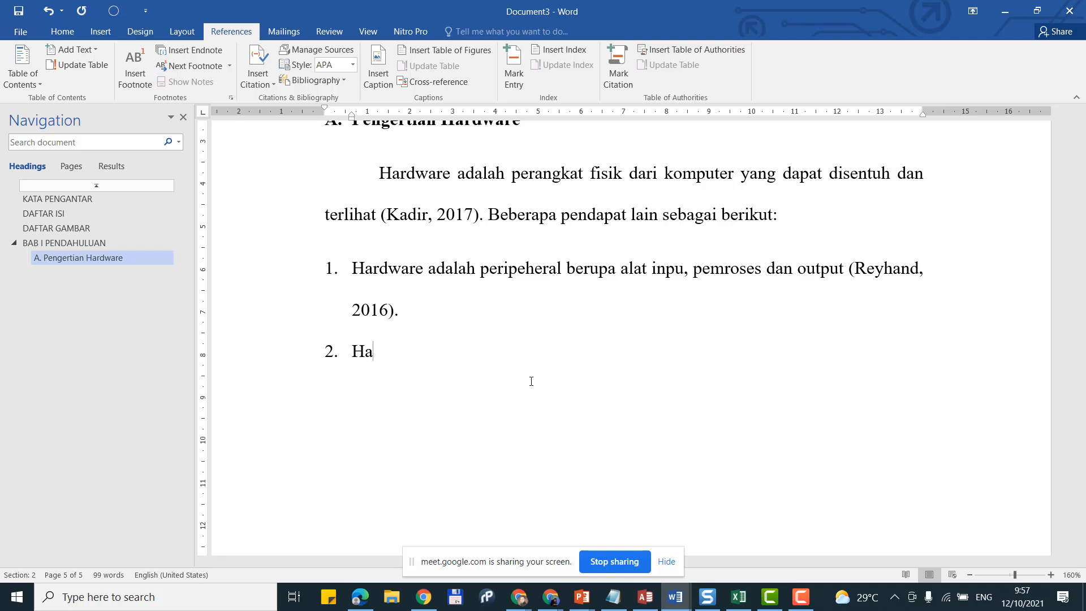
text(rdware adalah se)
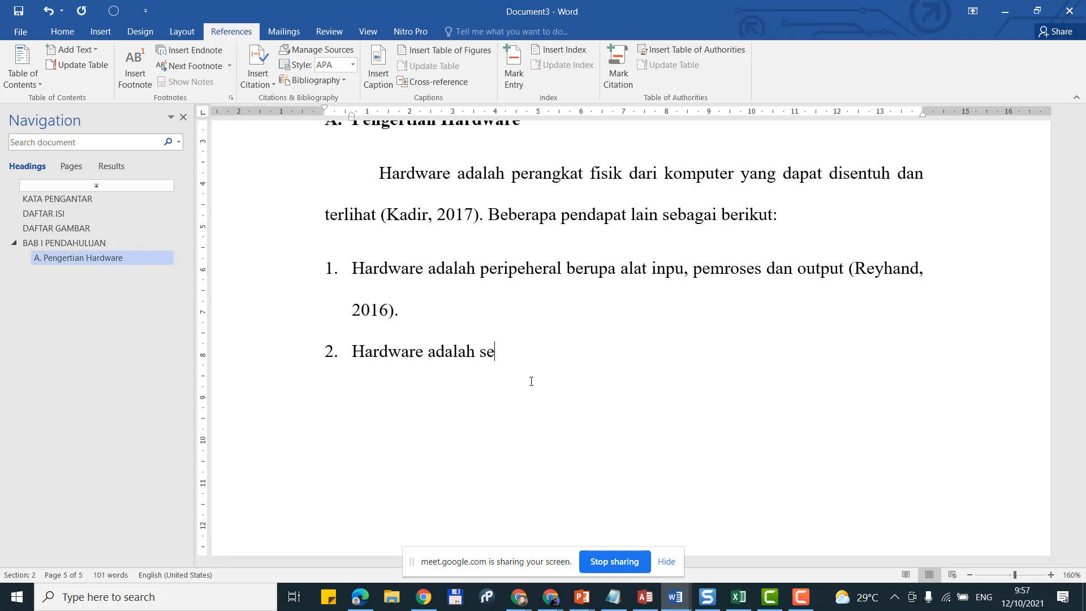
text(mua perangkat e)
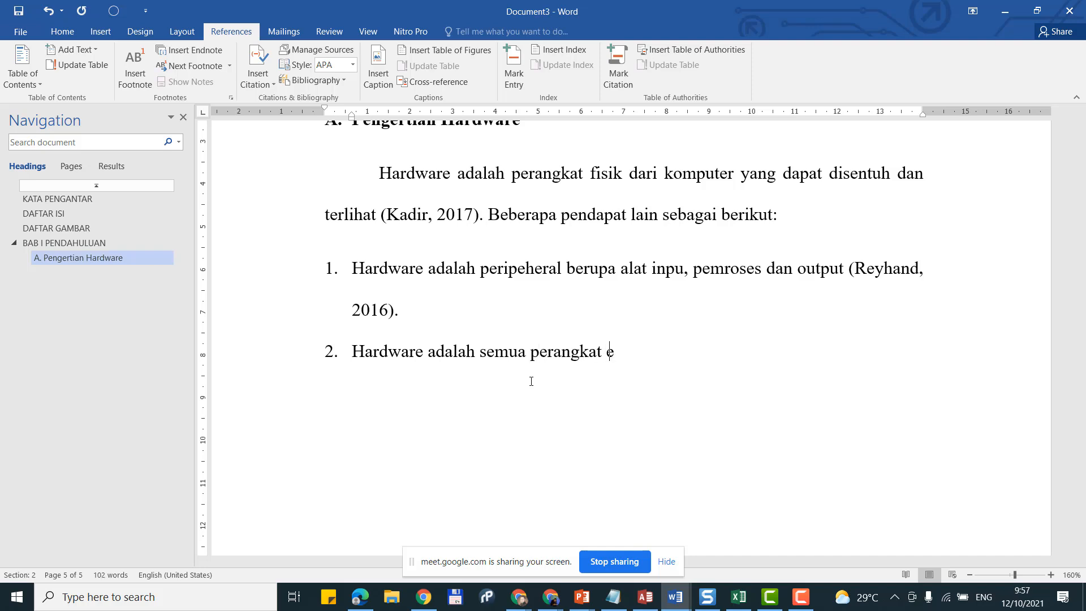
text(lektronis yang)
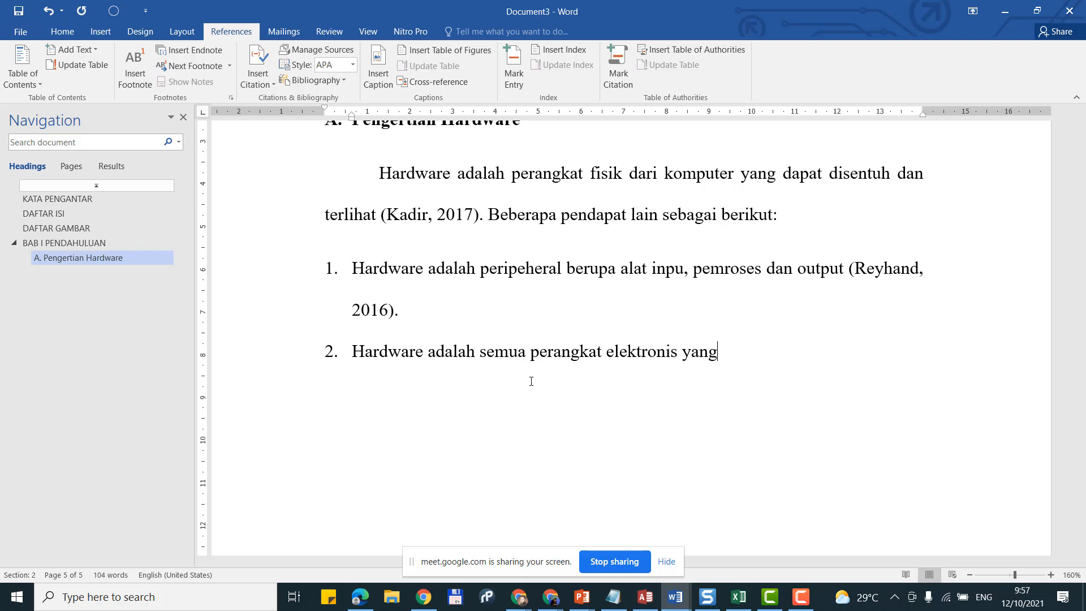
text( dapa)
key(BackSpace)
text(pat dilihat)
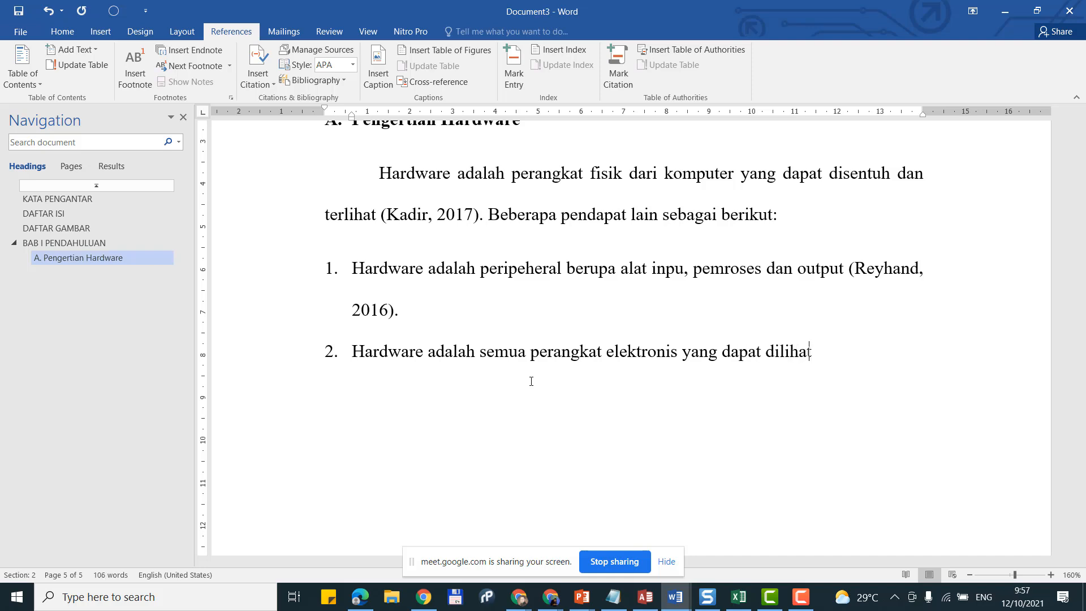
text( oleh mata dan fisik)
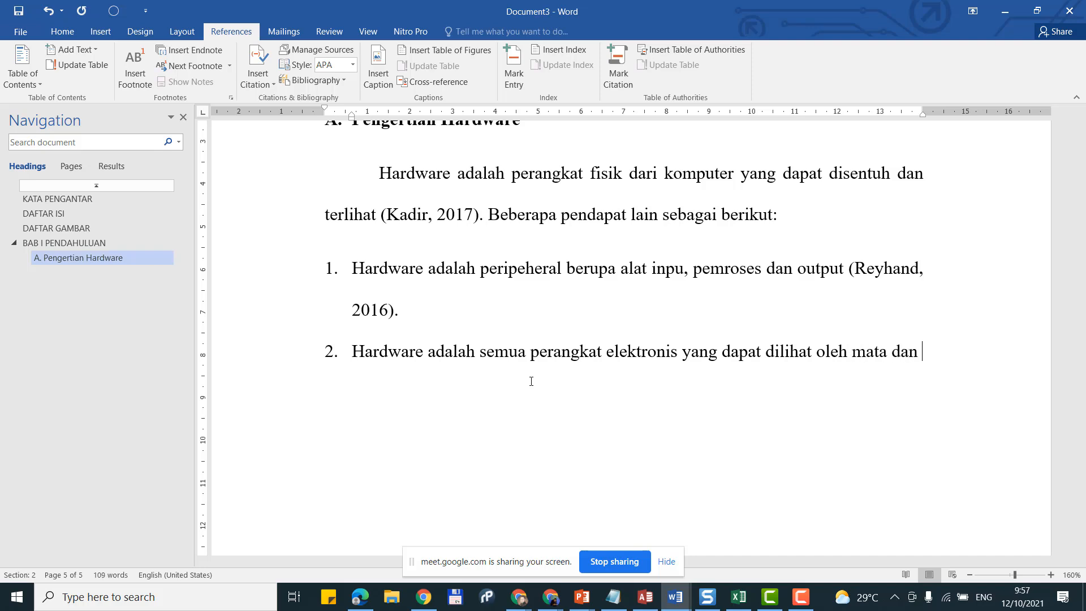
text( y)
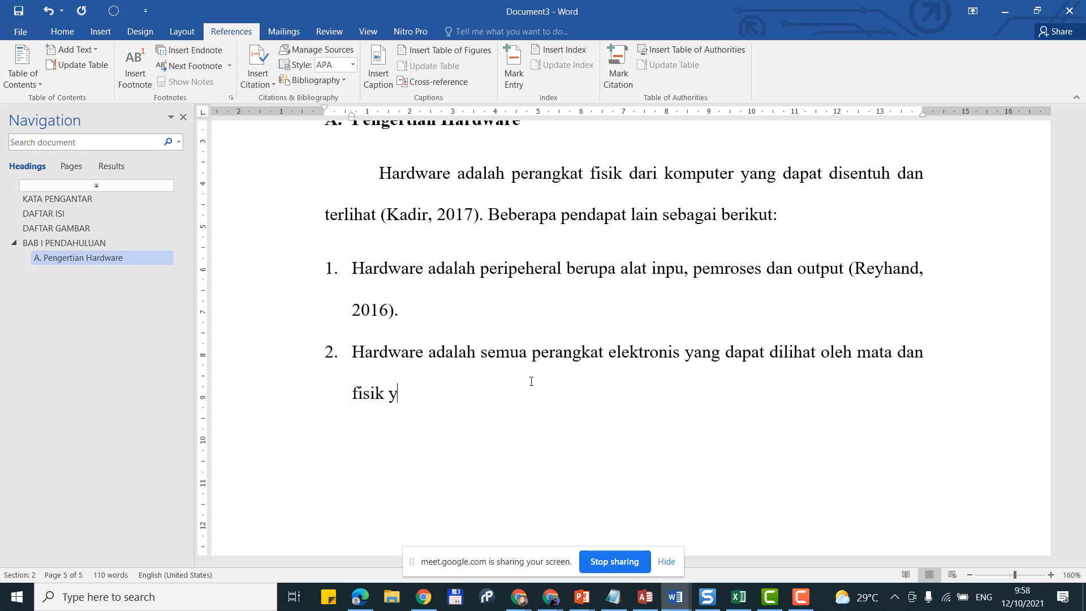
text(ang merupakan b)
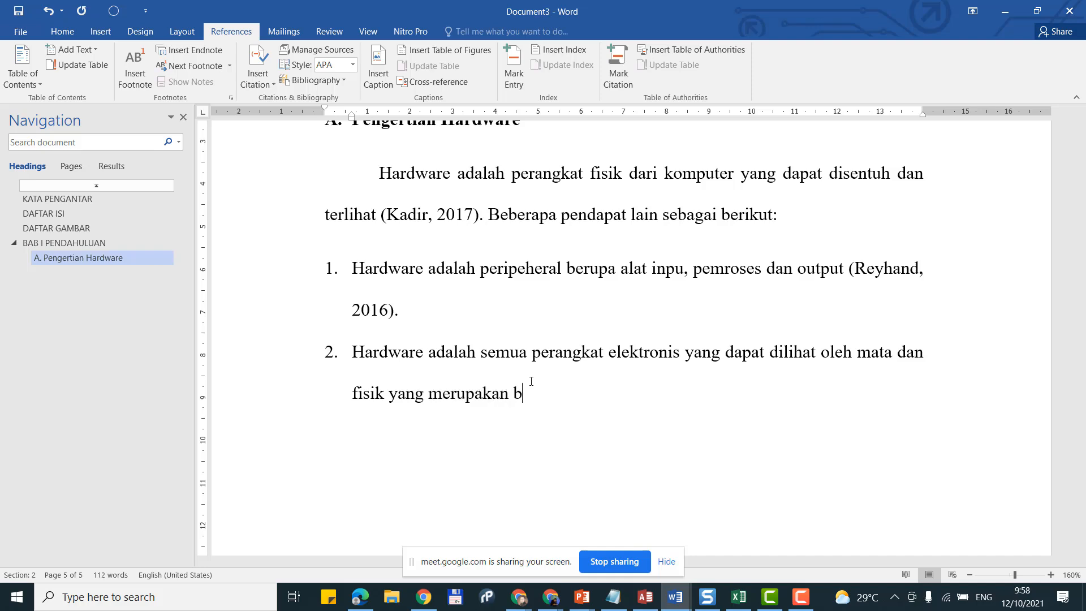
text(agian dari kompuetr)
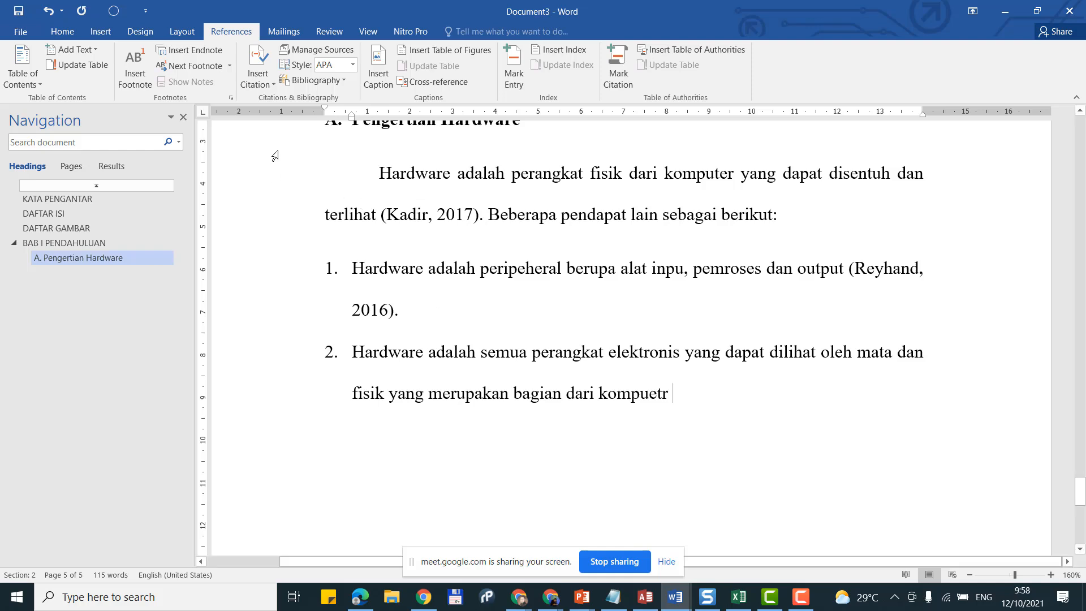
Step: Add a new source with corporate author IMBIA Yogyakarta and title 'Modul Teknisi Komputer'
click(266, 74)
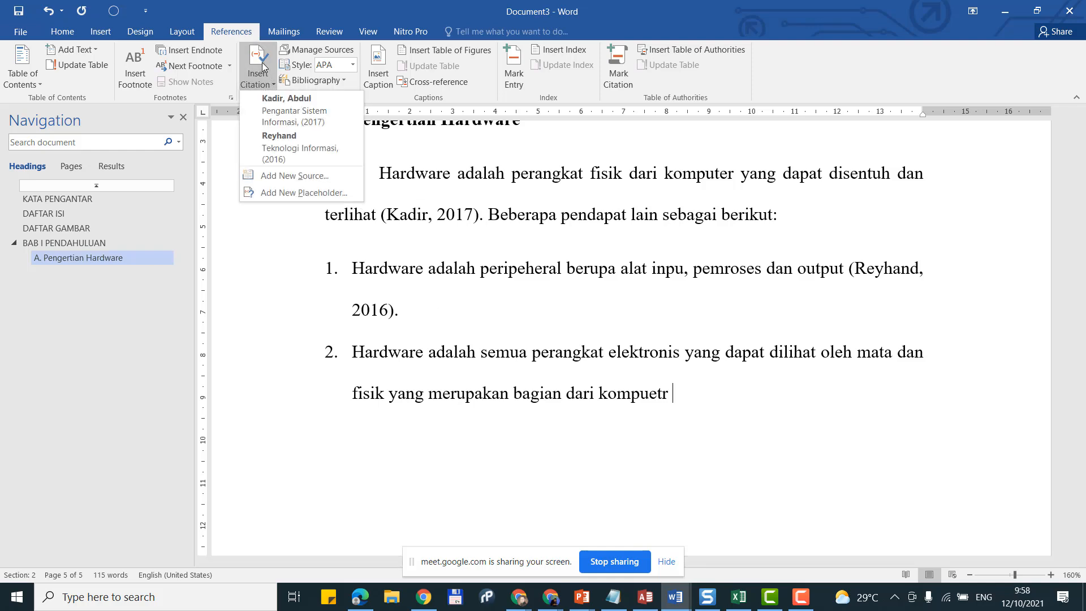
click(287, 181)
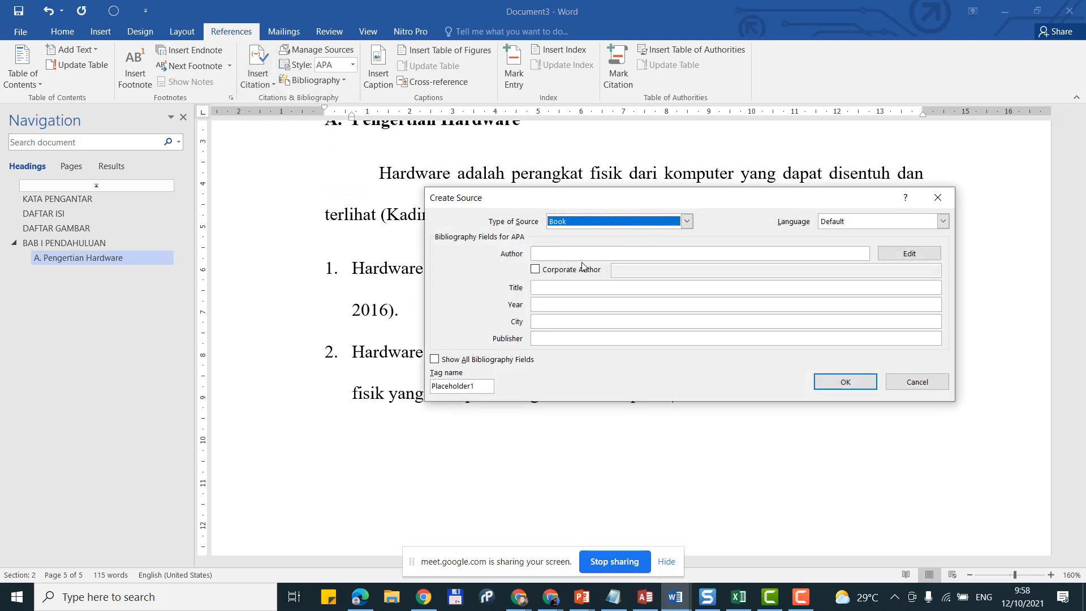
click(539, 272)
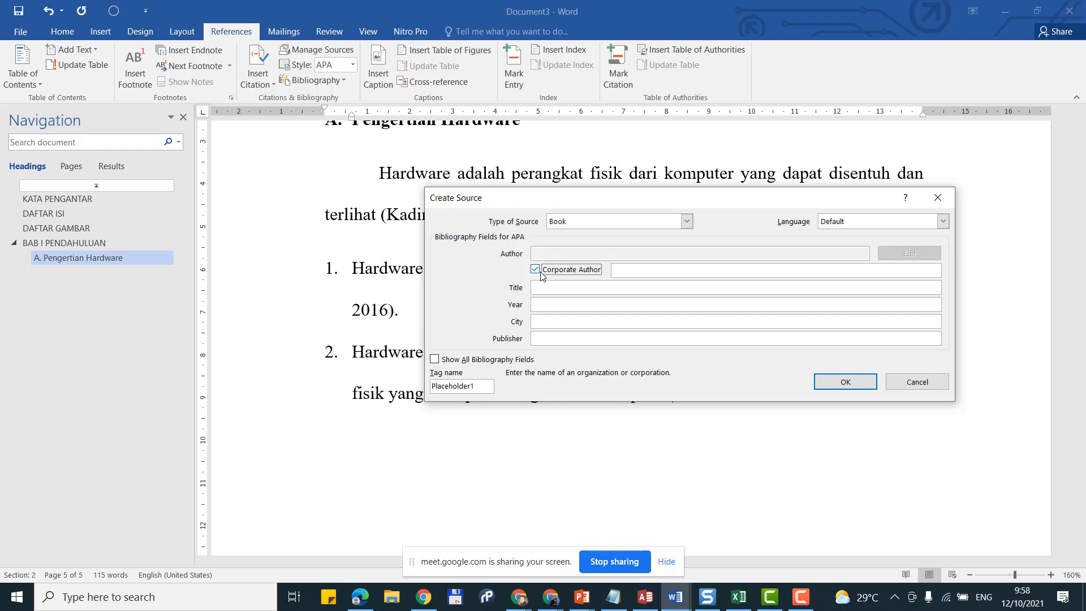
click(636, 270)
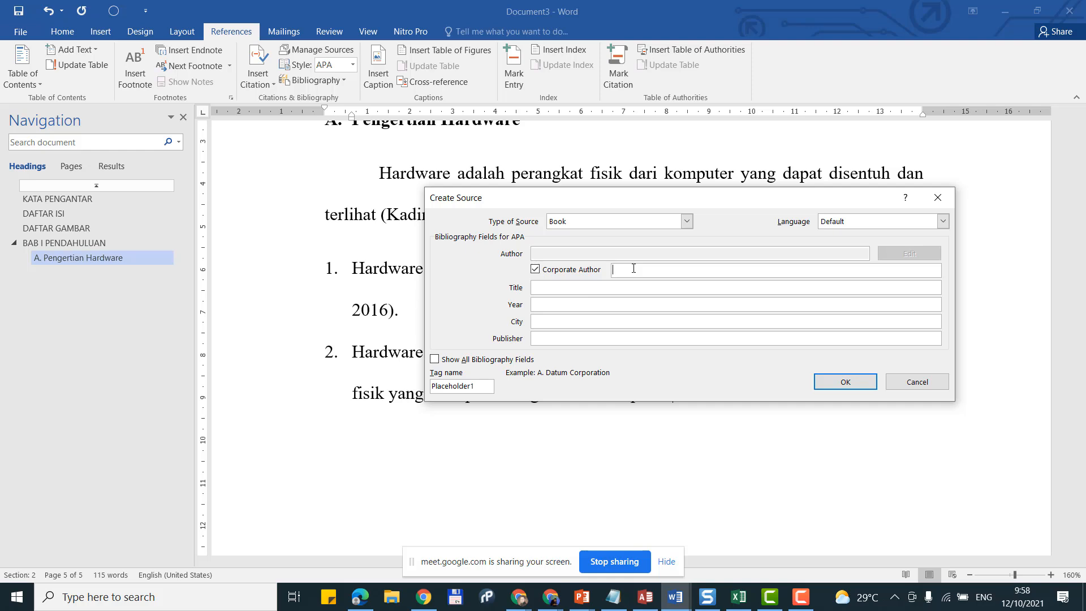
text(MBIA Yogyakarta)
click(616, 289)
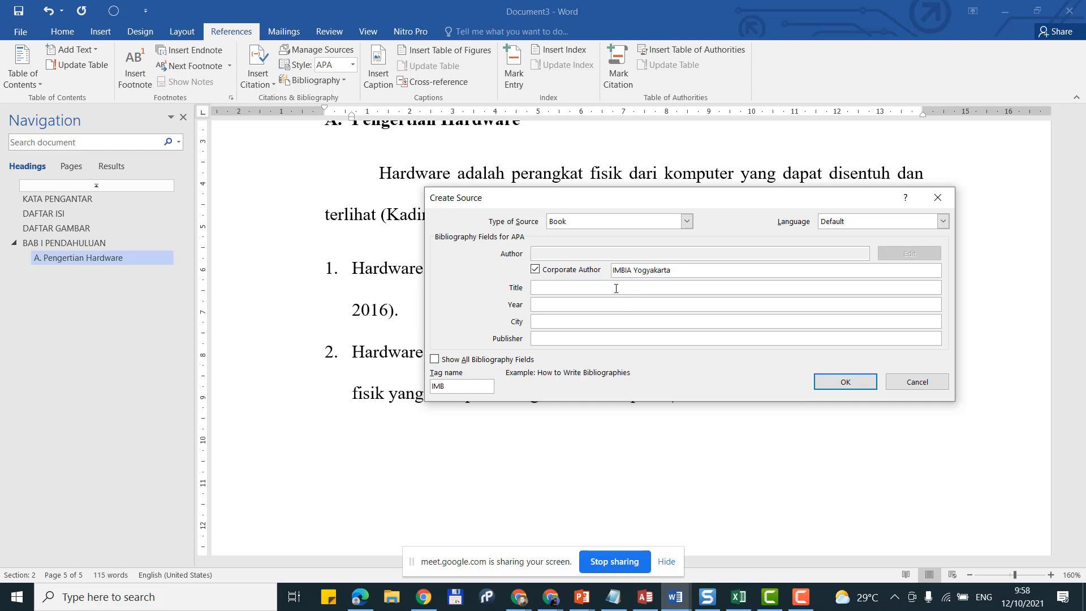
text(Modul Teknisi Komputer)
Step: Enter year 2019, city Yogyakarta, publisher IMBIA Yogyakarta, and insert the citation
click(580, 304)
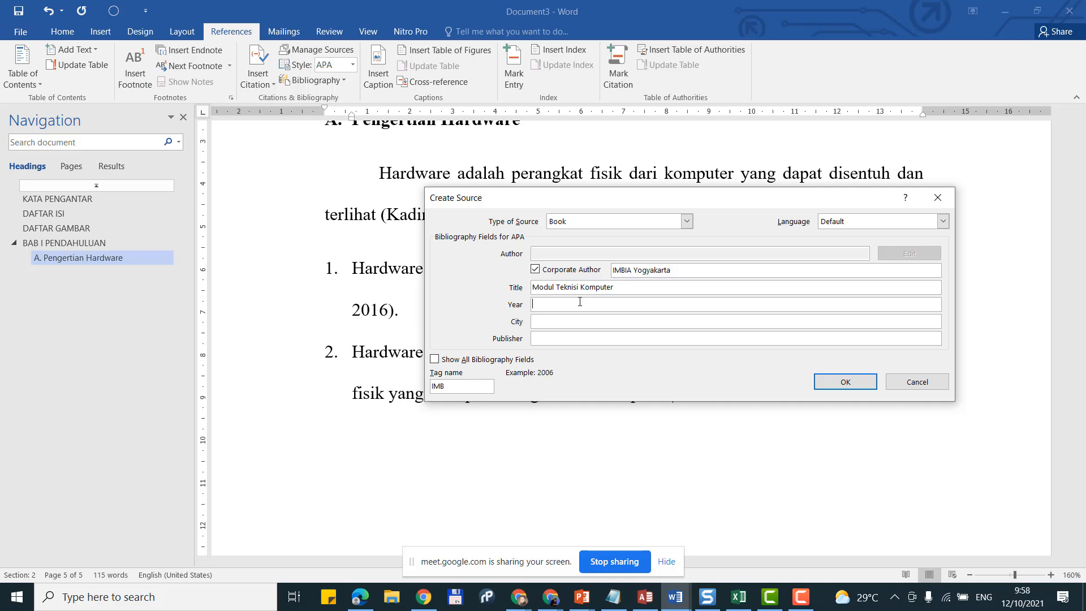
text(2019)
click(579, 320)
text(Yohyakarta)
drag(675, 270, 574, 260)
click(592, 343)
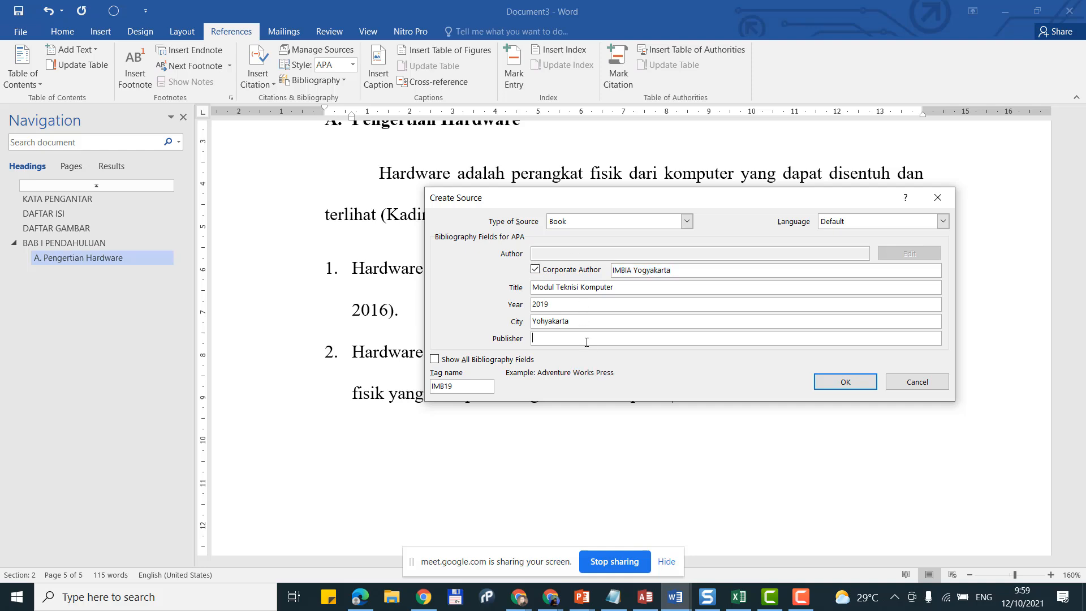
text(IMBIA Yogyakarta)
click(833, 387)
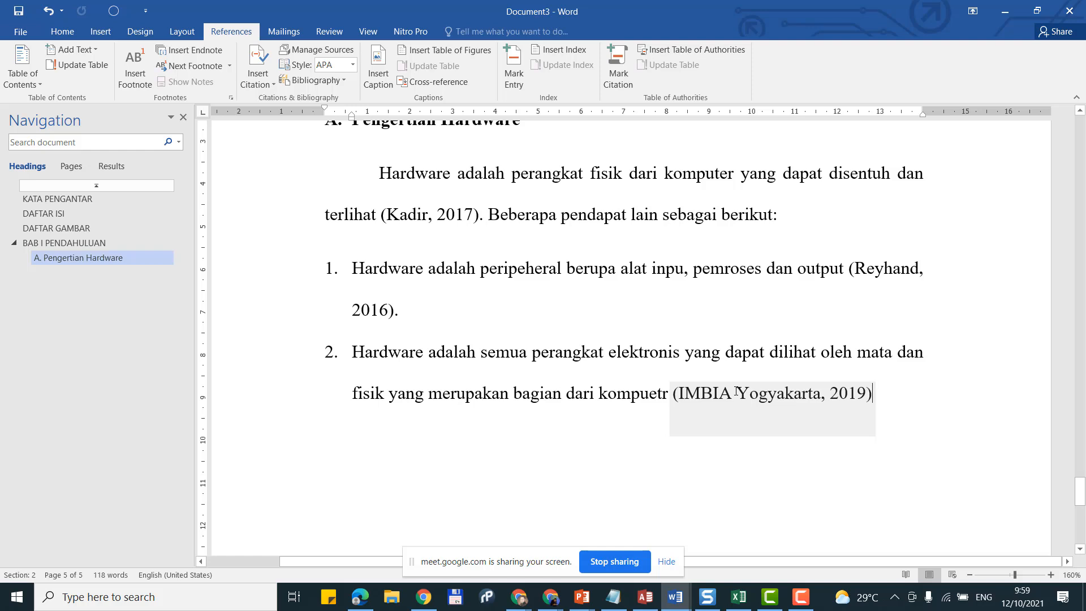
Step: Add an unnumbered line below point 2: 'Berdasarkan berbagai pendapat tersebut maka dapat disimpulkan baik hardware adalah b'
scroll(736, 390, up, 4)
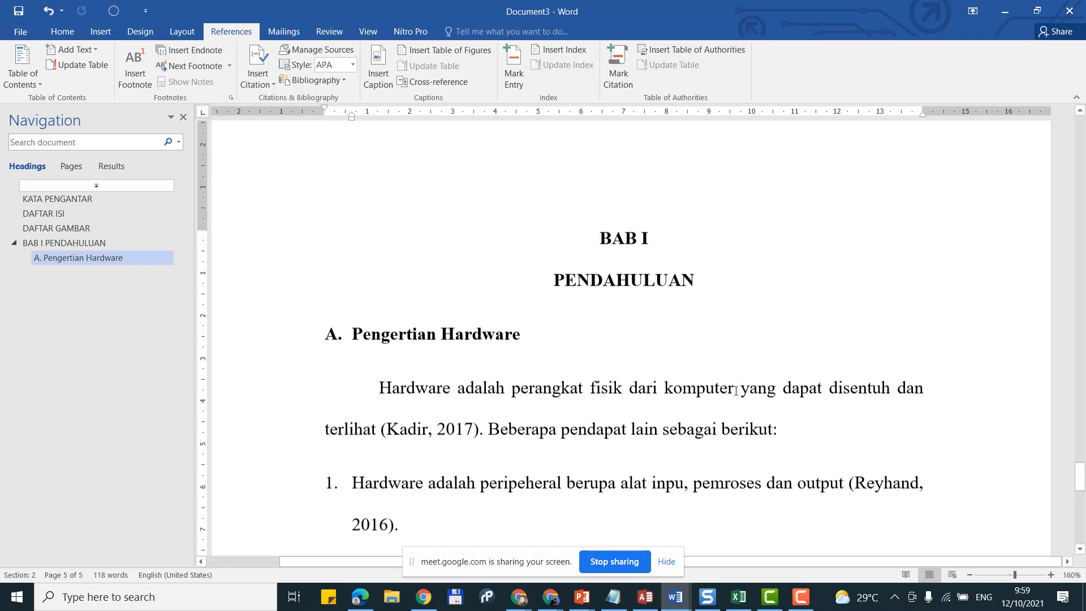
scroll(736, 390, down, 3)
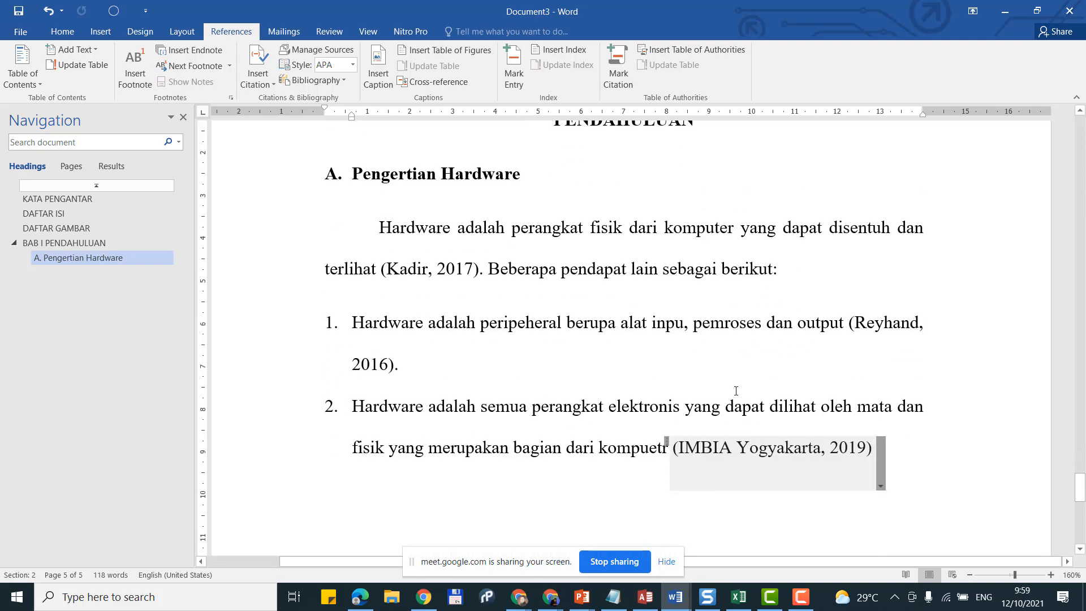
key(Return)
key(BackSpace)
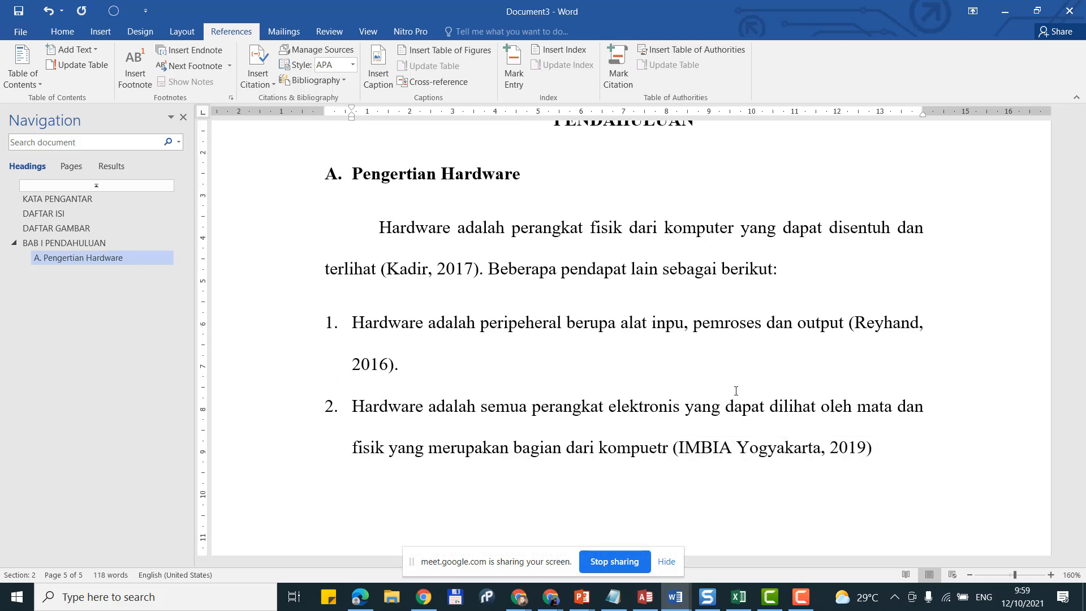
scroll(736, 391, down, 2)
text(BE)
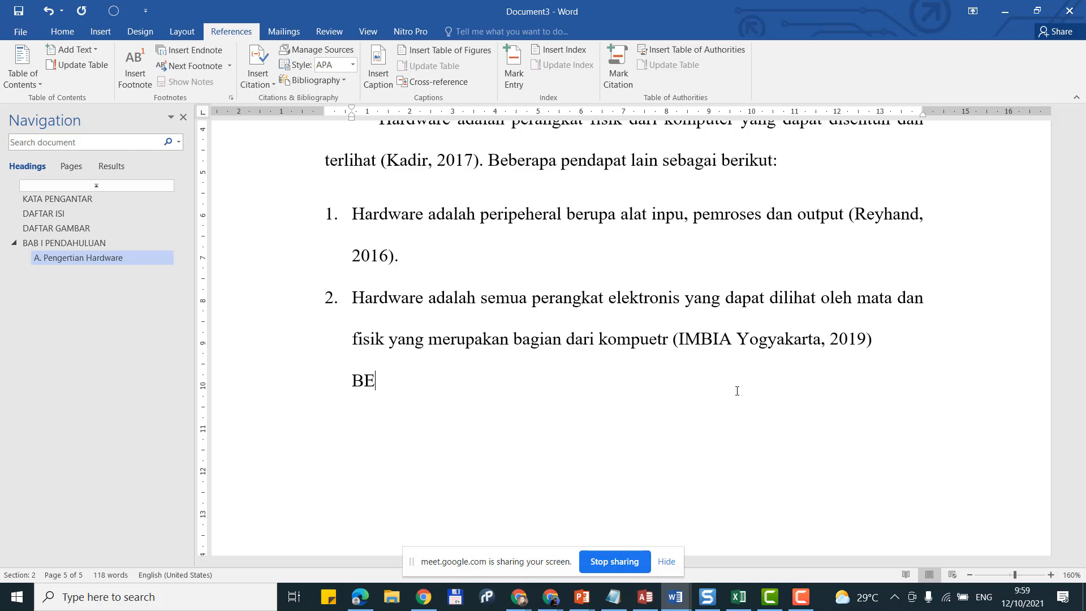
text(r)
key(BackSpace)
key(BackSpace)
text(erdasarkan berbaga)
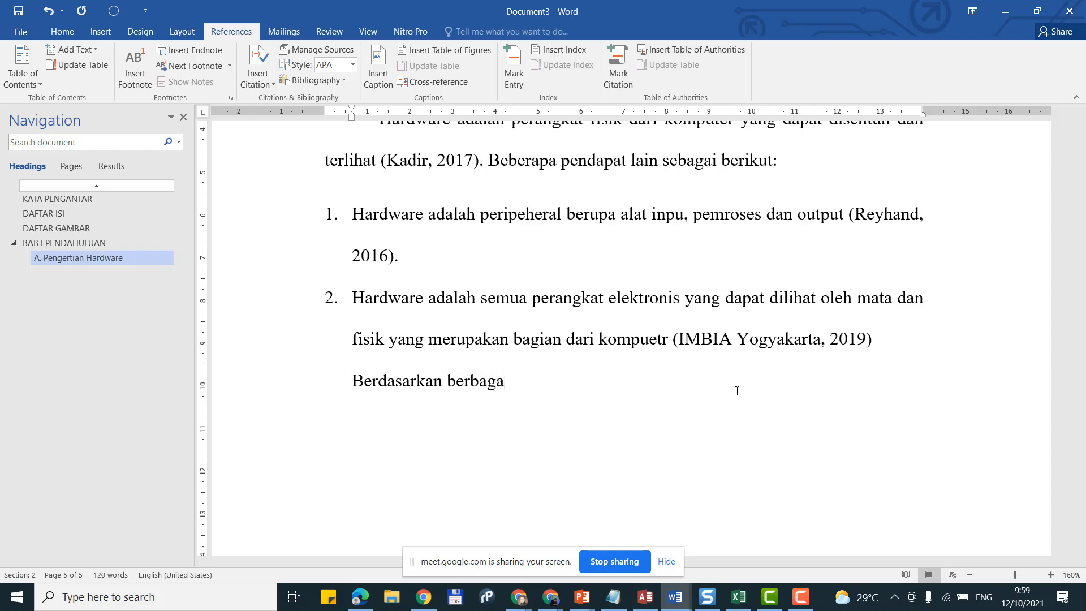
text(i pendapat terseb)
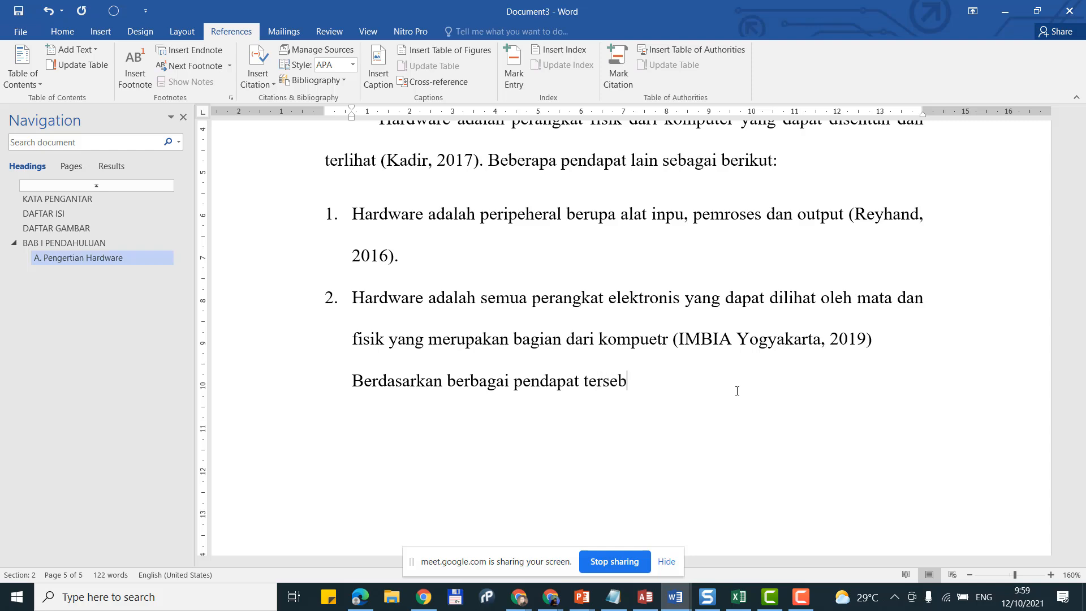
text(ut maka dapa)
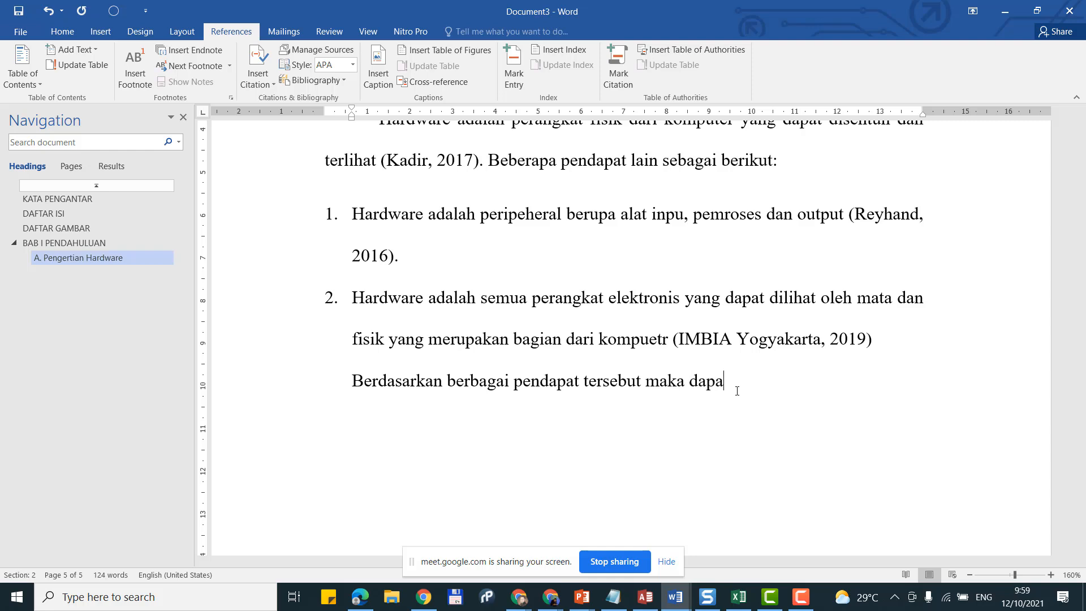
text(t disimpulkan baik )
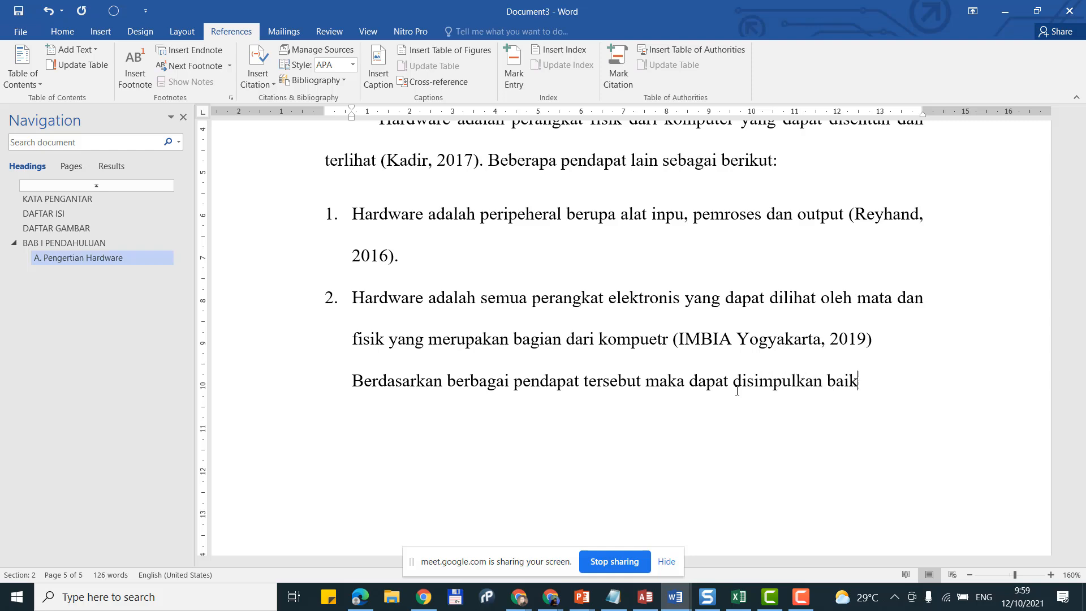
text(hardware adalah )
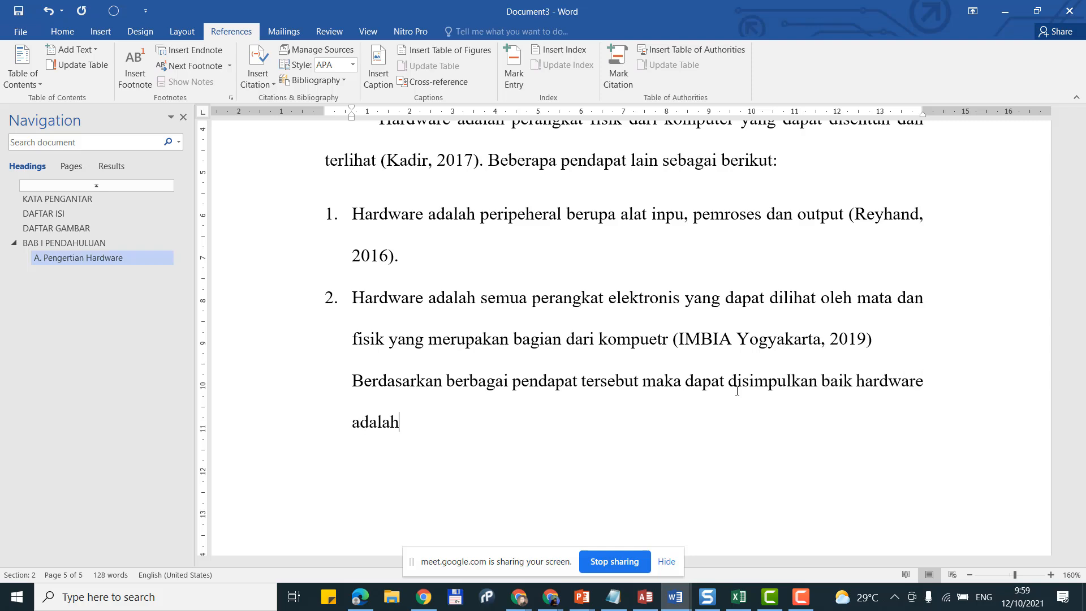
text(b)
scroll(654, 319, up, 1)
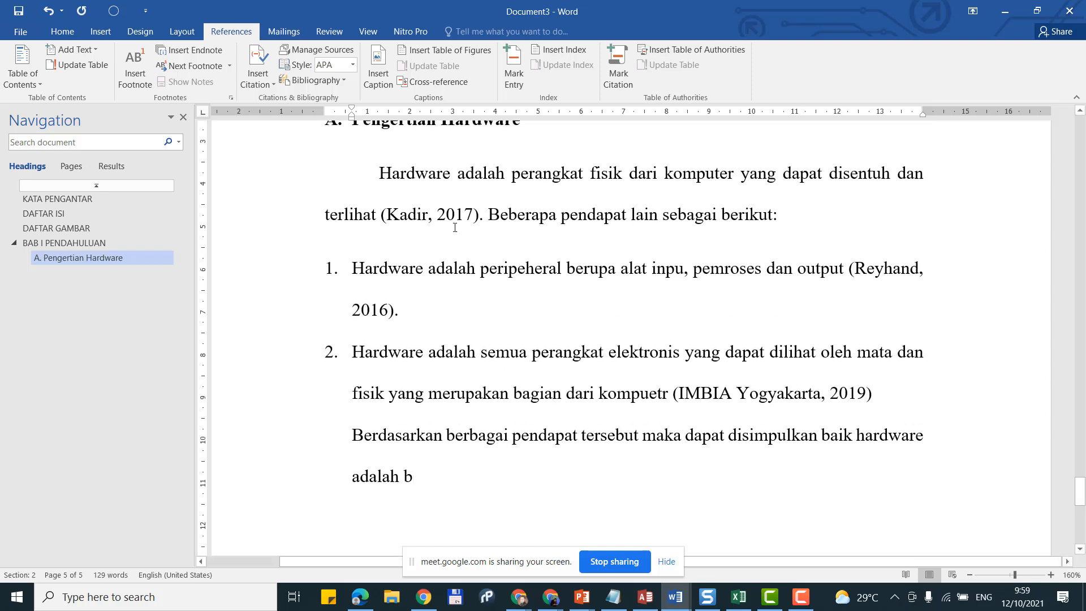
Step: Move the Berdasarkan paragraph back to the margin and give it a first-line indent
click(359, 442)
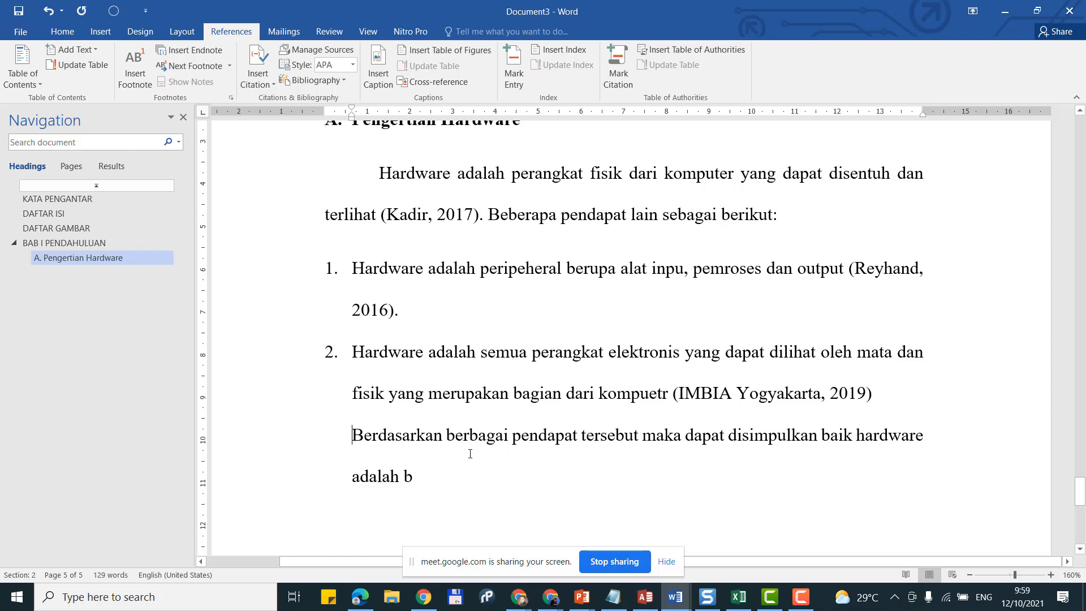
click(63, 32)
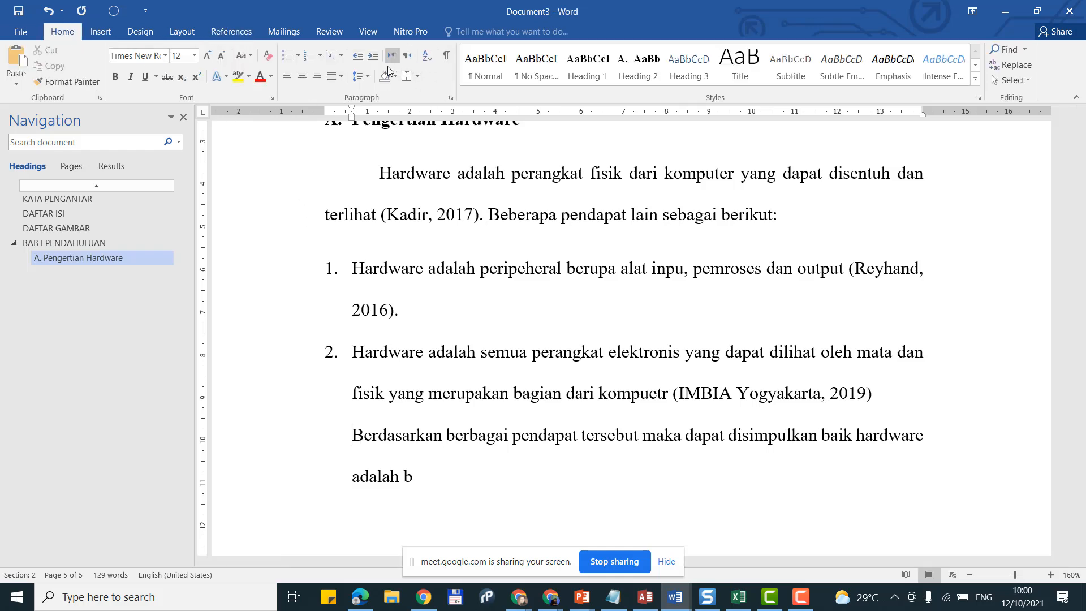
click(358, 60)
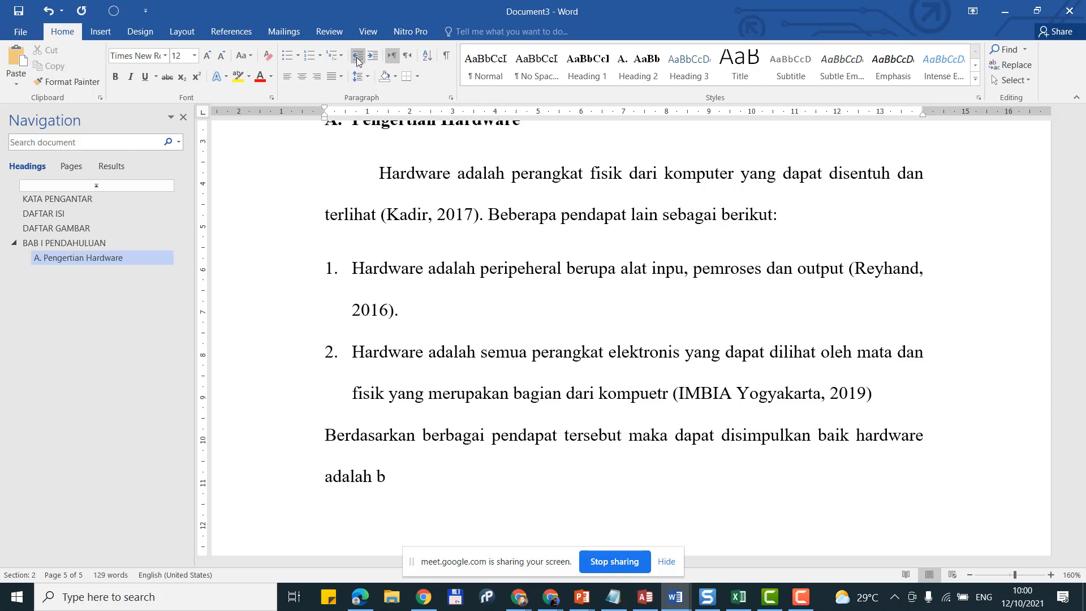
key(Tab)
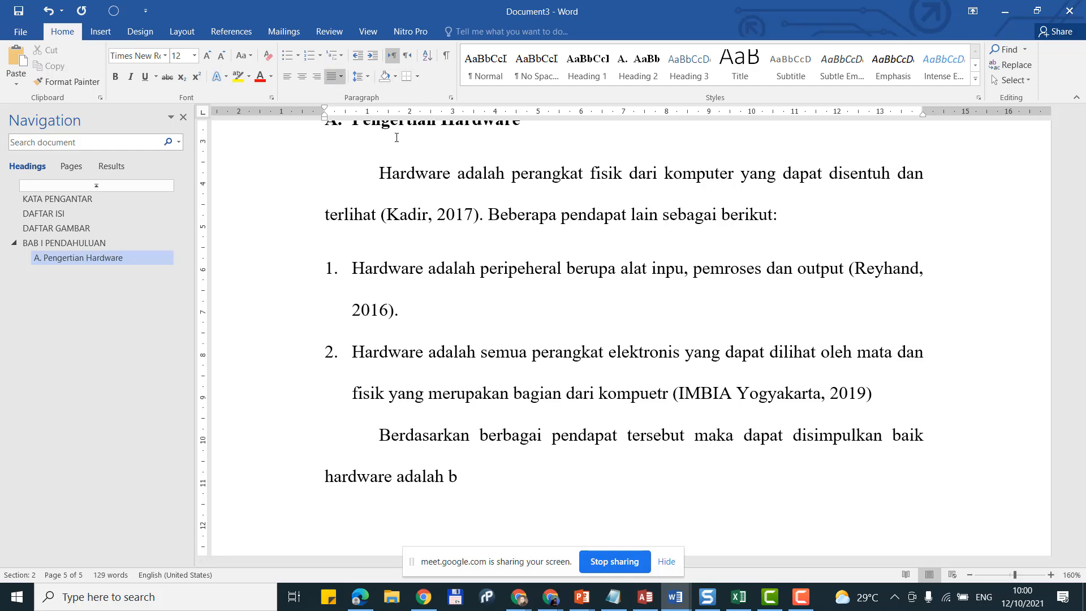
Step: Replace the trailing 'b' so the sentence ends with 'blalalalalla.'
click(513, 481)
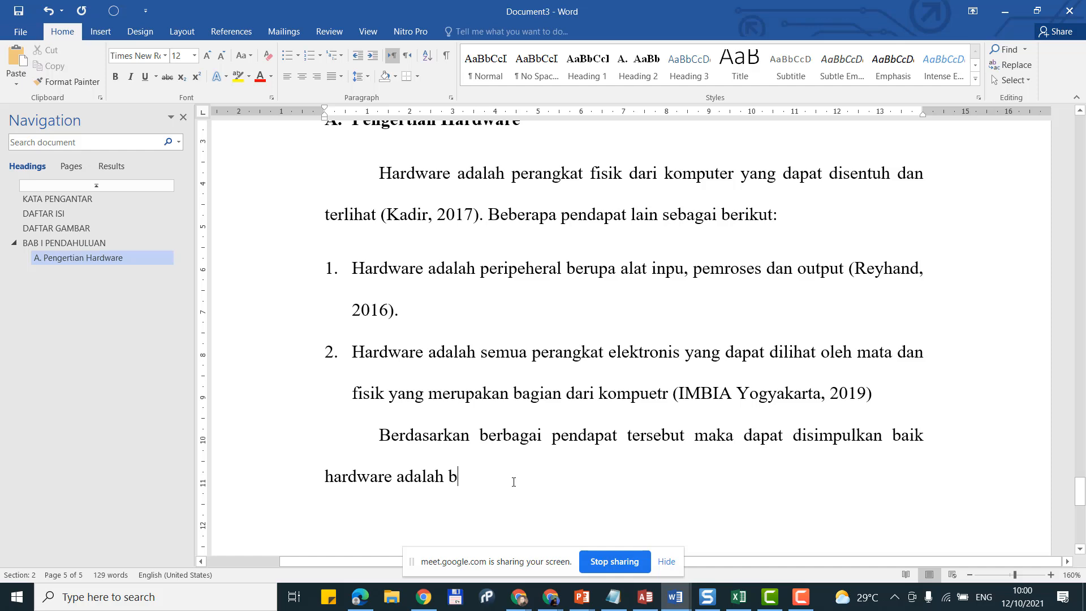
key(BackSpace)
text(bla)
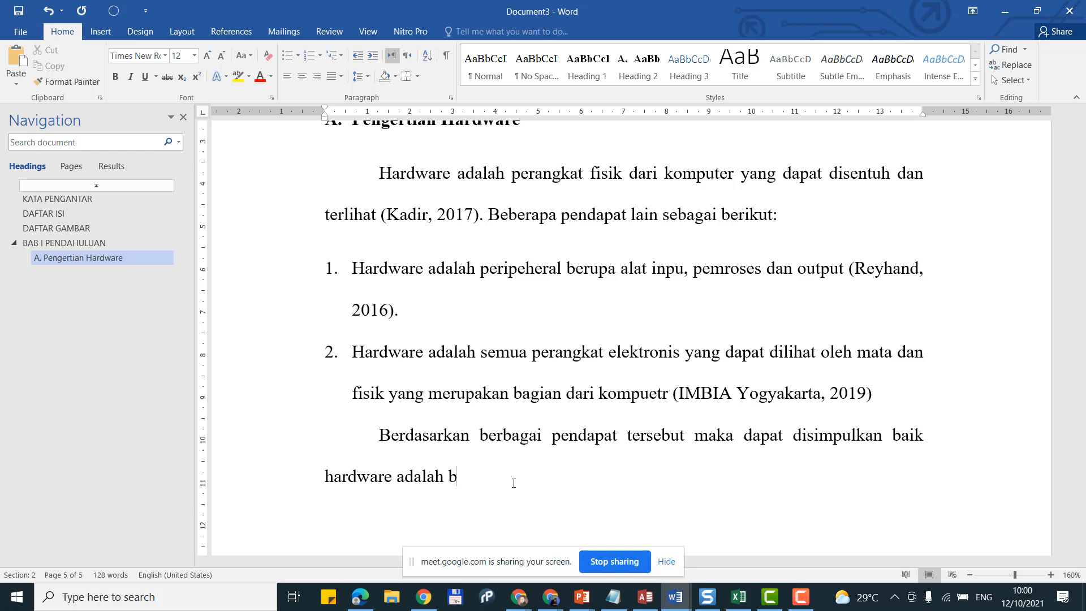
text(lalalalla.)
Step: Cite the existing 2016 'Teknologi Informasi' source at paragraph end, add a period, and start a new line
click(228, 31)
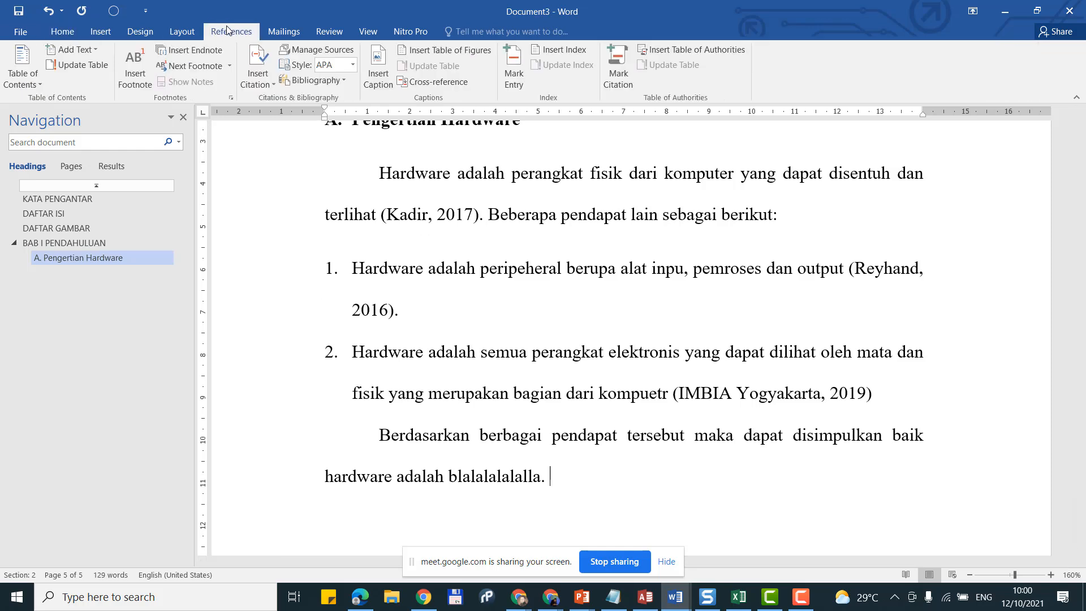
click(254, 82)
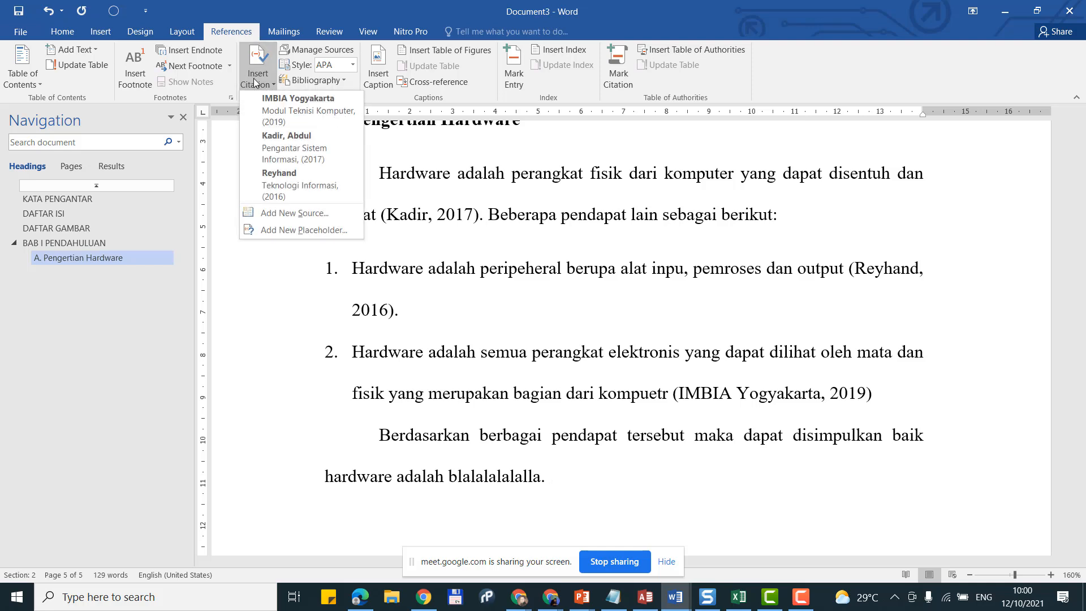
click(334, 188)
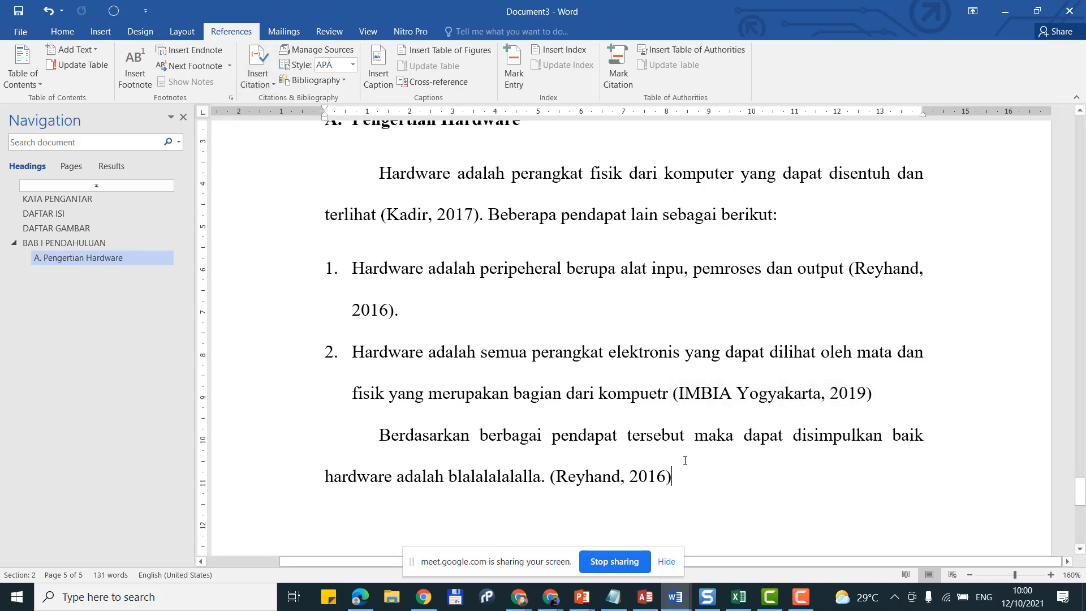
scroll(526, 281, up, 6)
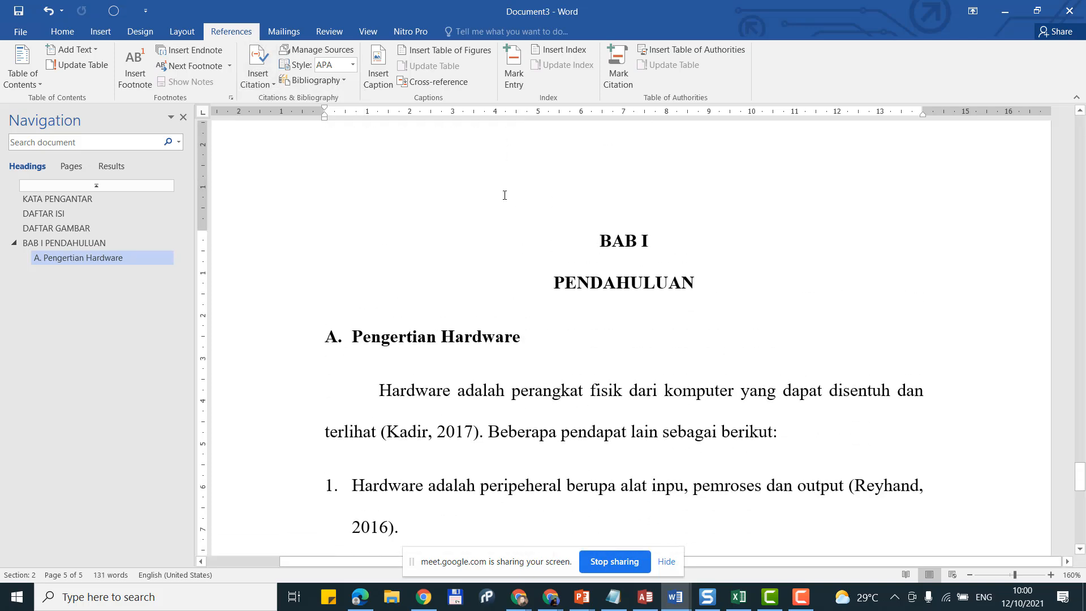
scroll(509, 203, down, 6)
scroll(536, 218, down, 1)
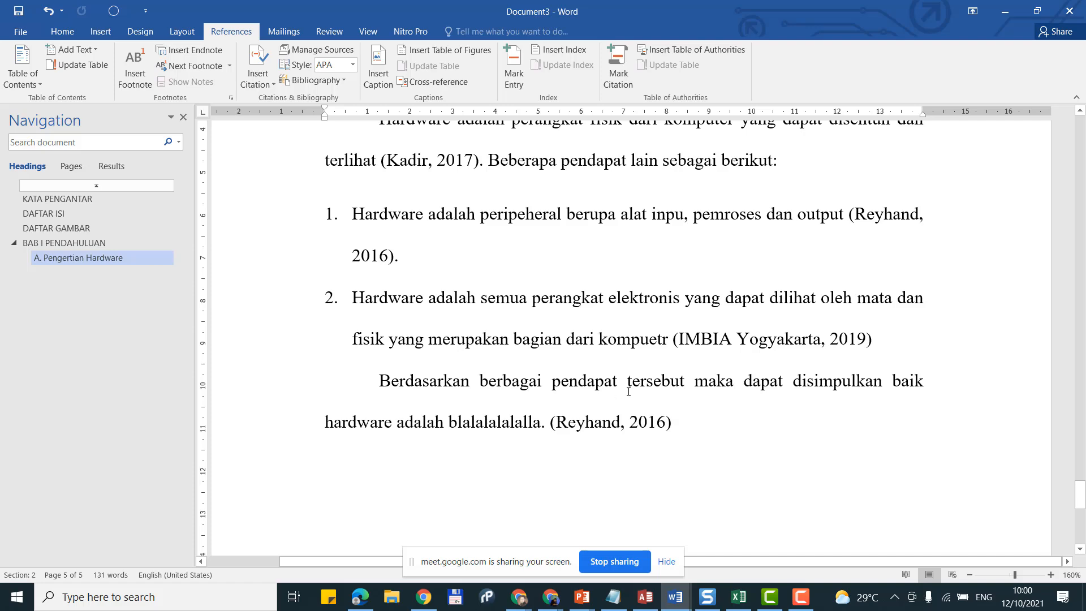
text(.)
scroll(629, 392, up, 3)
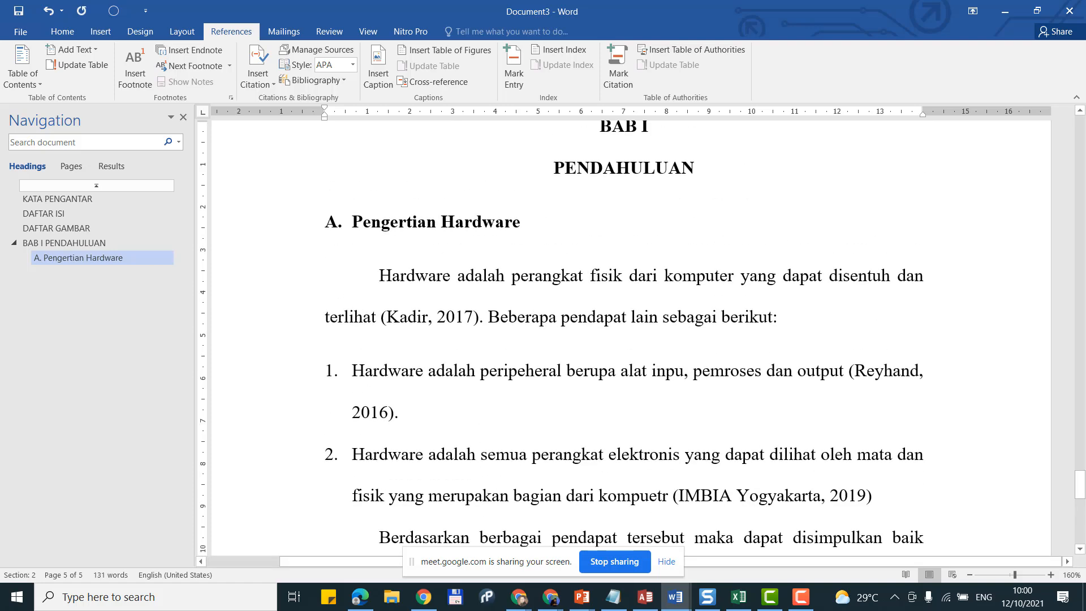
scroll(629, 340, down, 3)
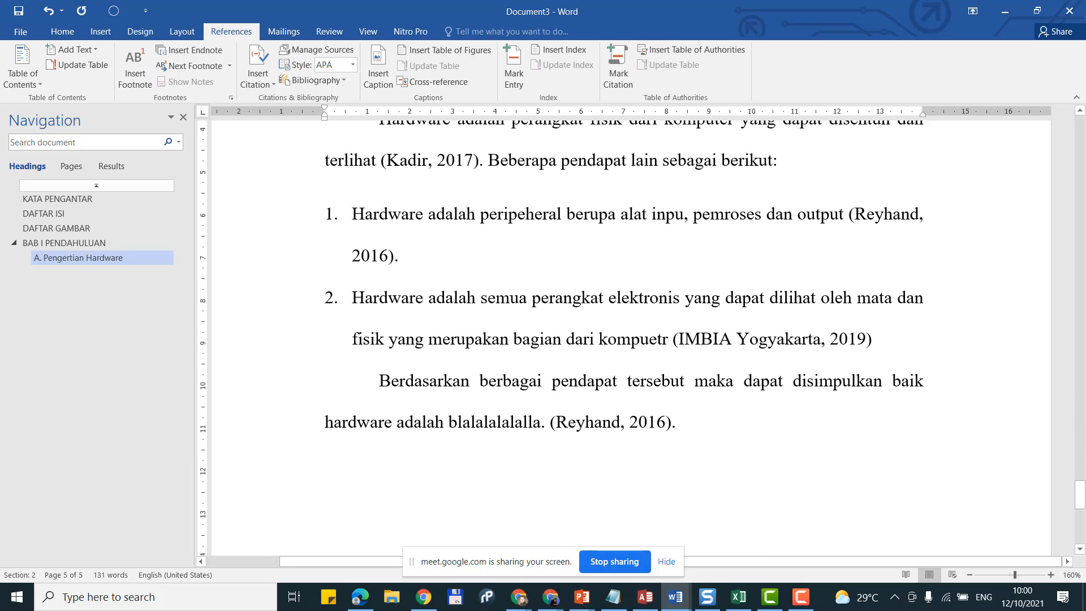
key(Return)
scroll(631, 393, up, 6)
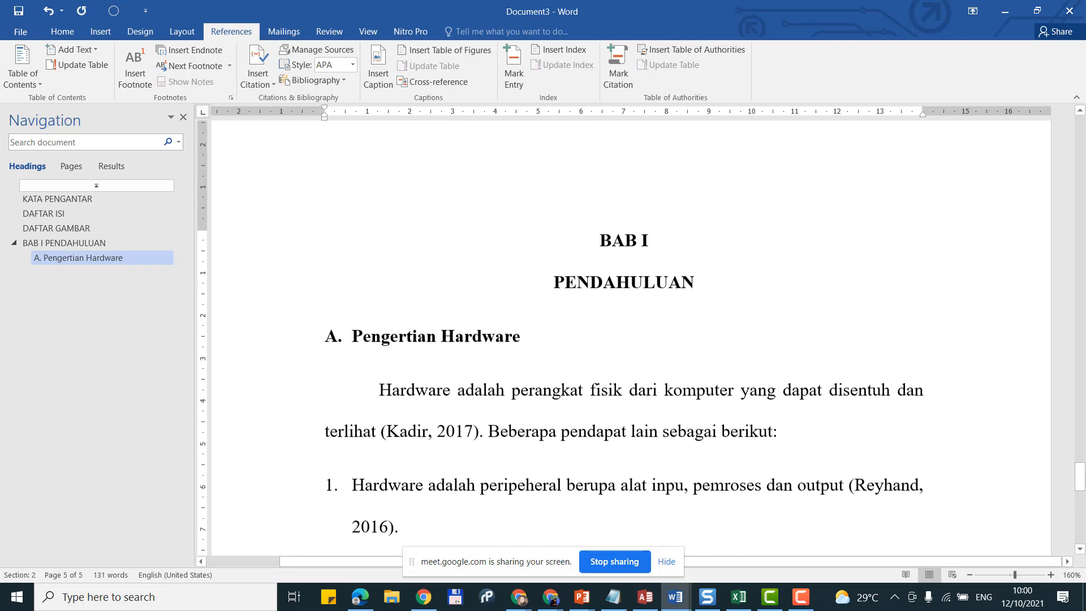
scroll(631, 393, down, 5)
scroll(631, 393, down, 2)
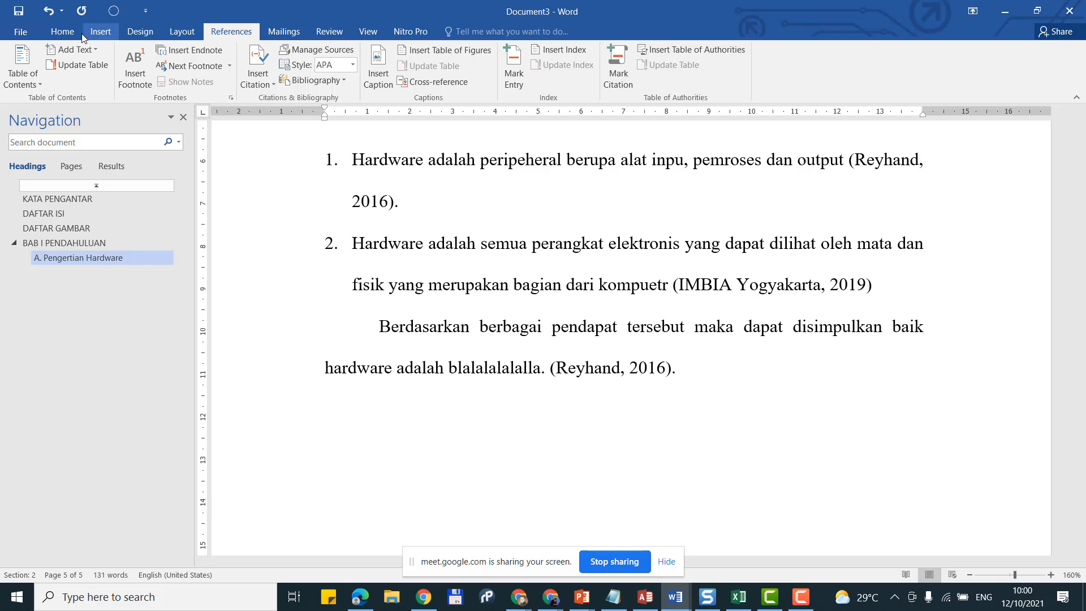
Step: Make the new line a Heading 2 reading 'B. Klasifikas Hardware', then begin a normal paragraph
click(62, 32)
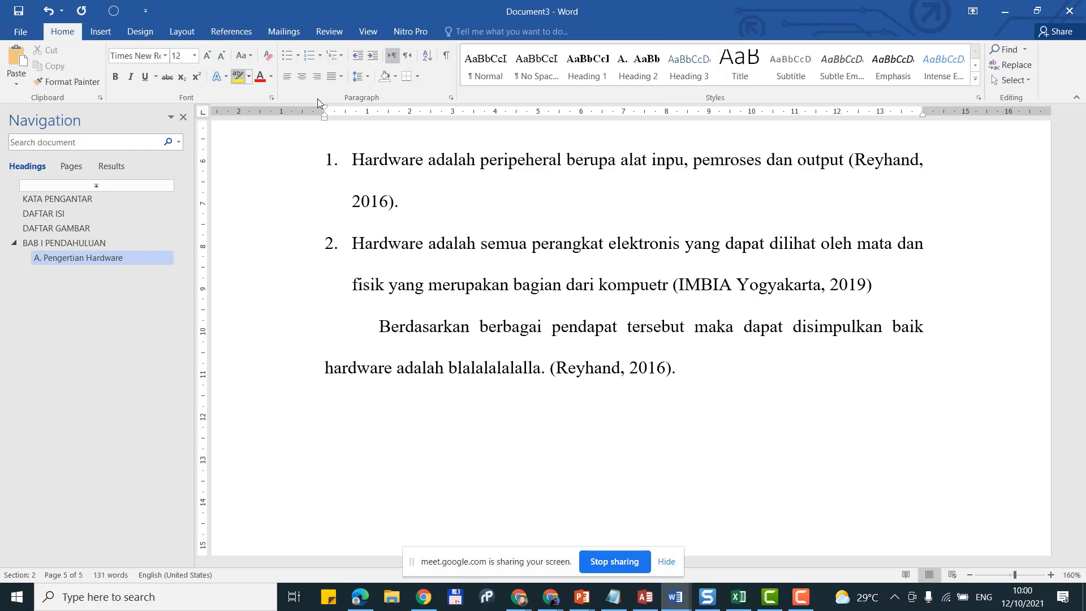
click(647, 71)
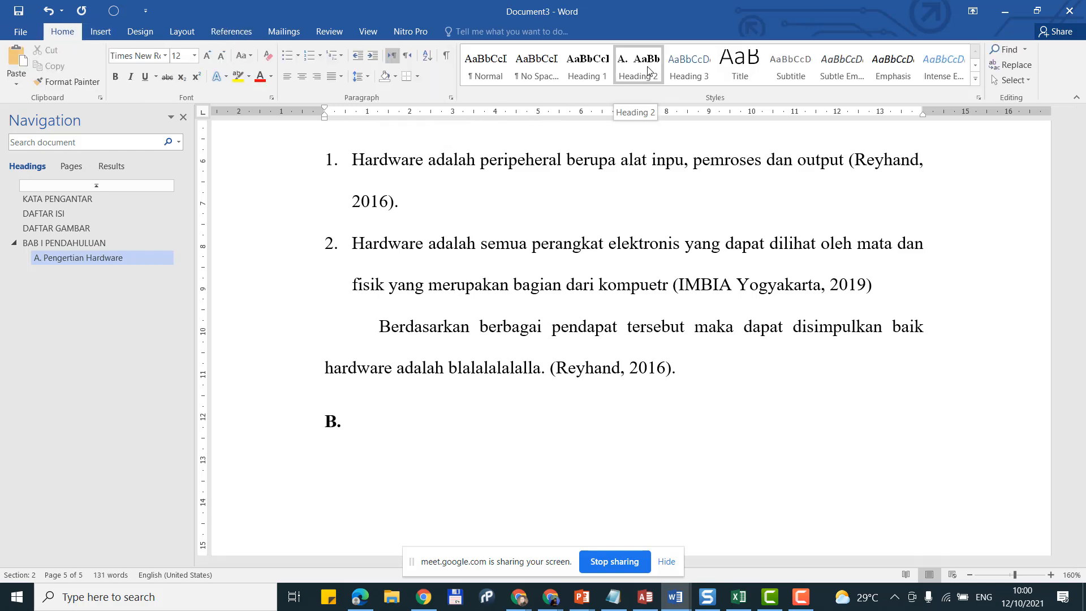
scroll(448, 404, up, 5)
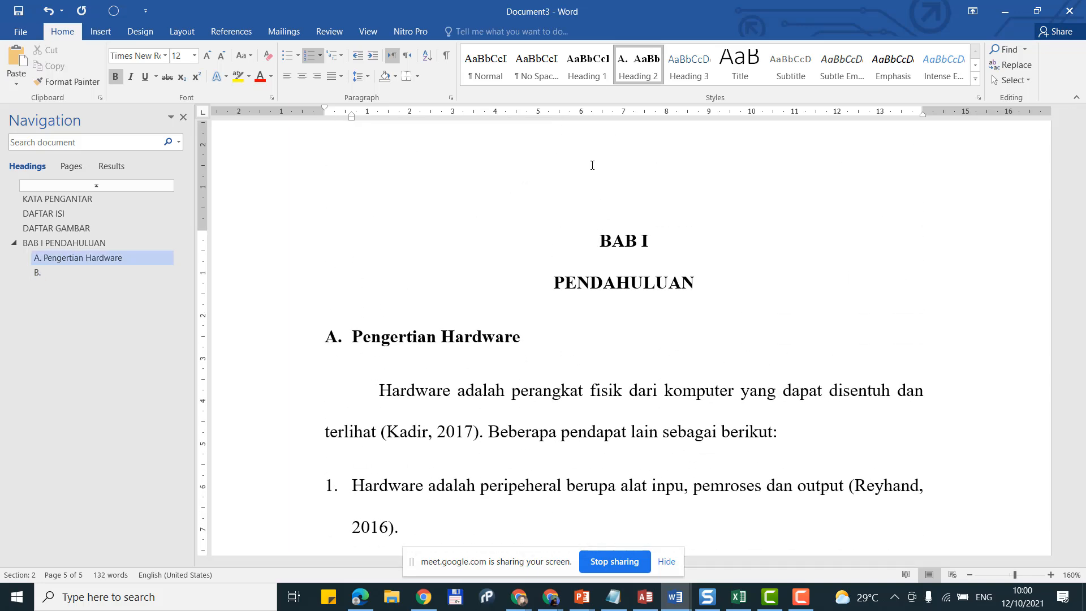
scroll(471, 422, down, 5)
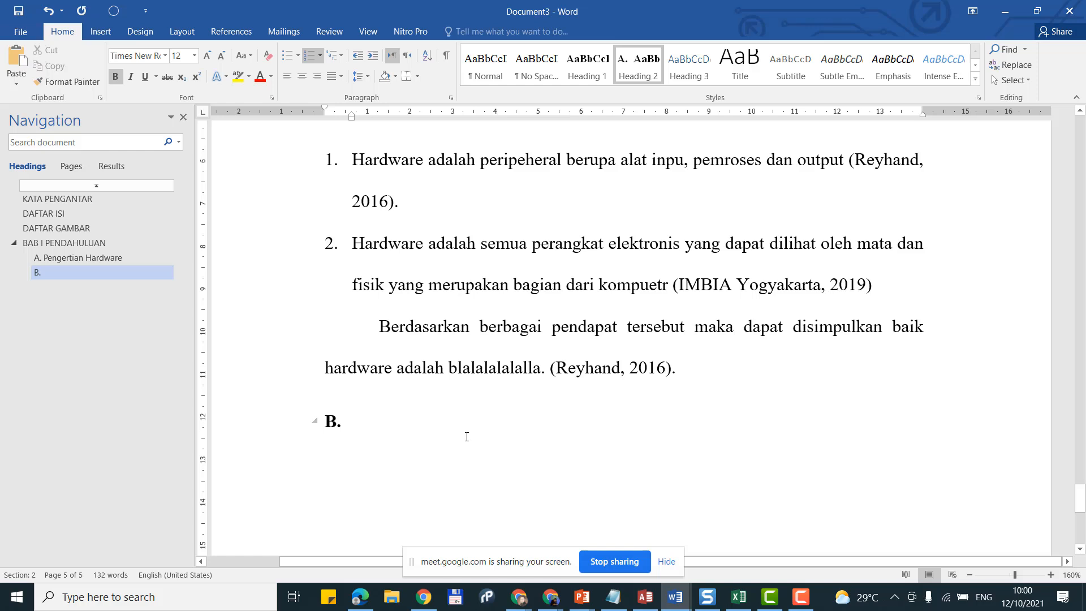
text(Klasi)
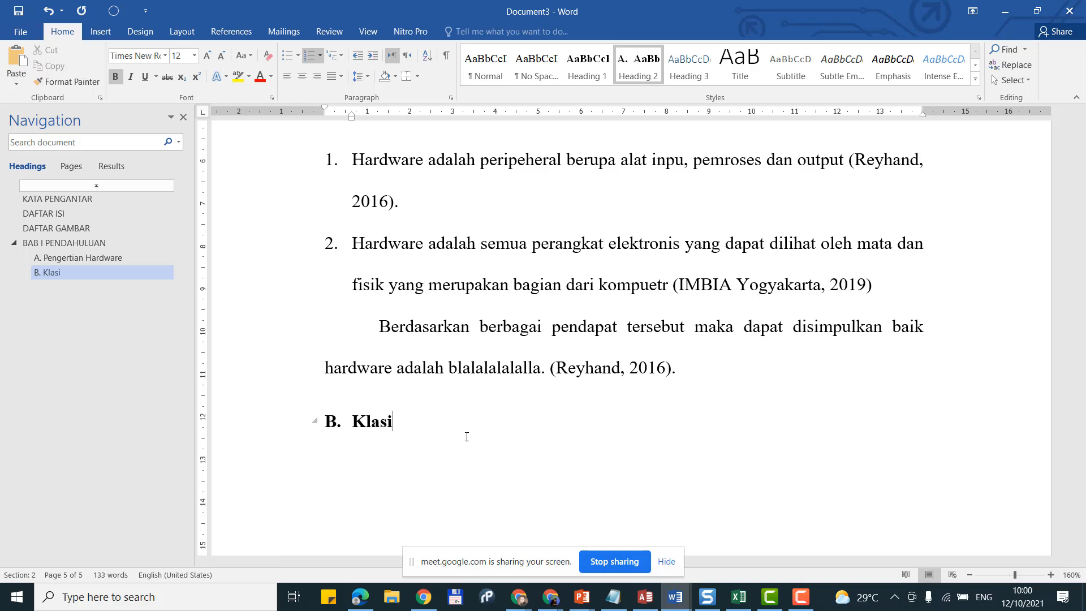
text(fikas HA)
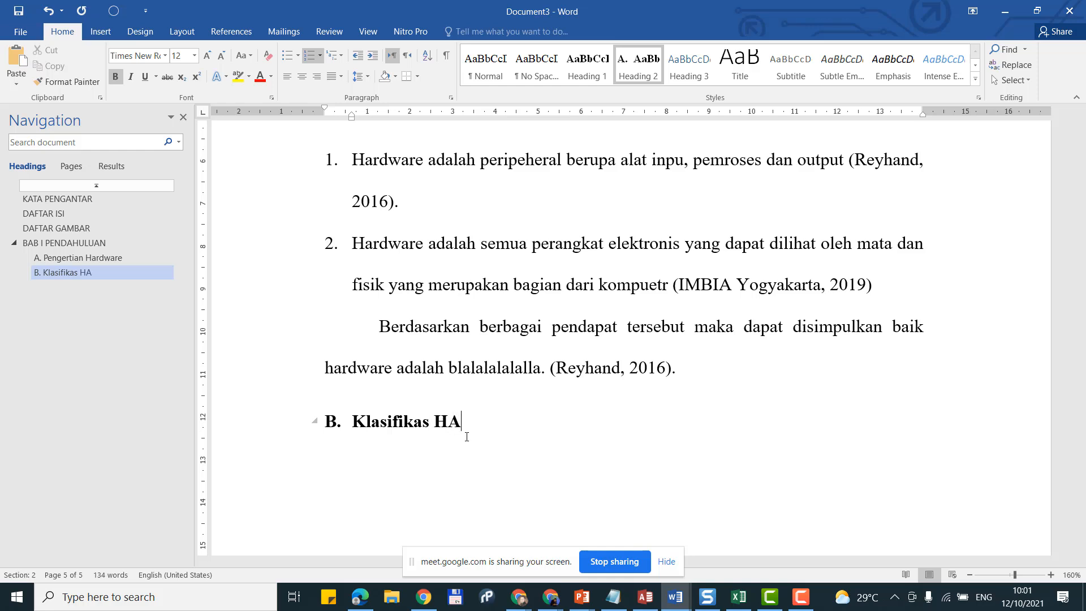
key(BackSpace)
text(ardware)
key(Return)
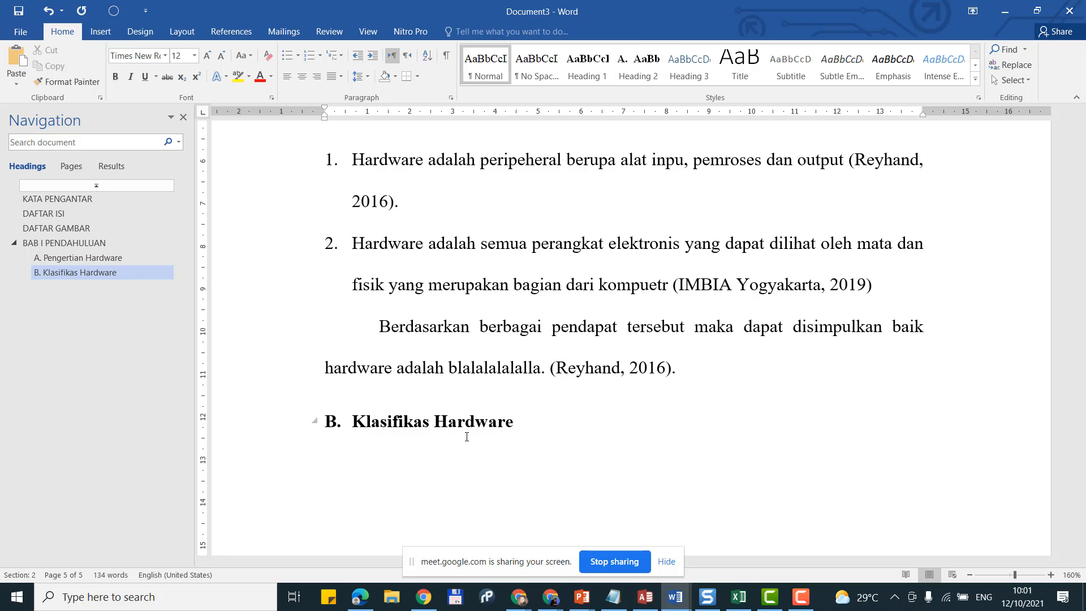
scroll(467, 436, down, 3)
Step: Type the indented sentence 'Hardware dapat di klasisifikasikan sebagai berikut:' and start a new line
key(Tab)
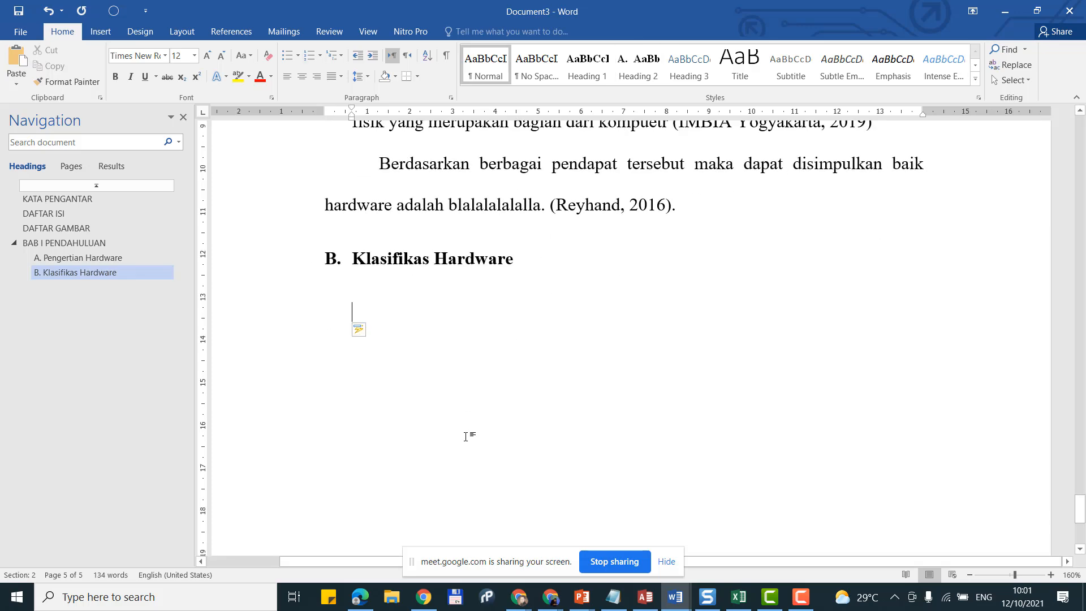
text(Hardwae)
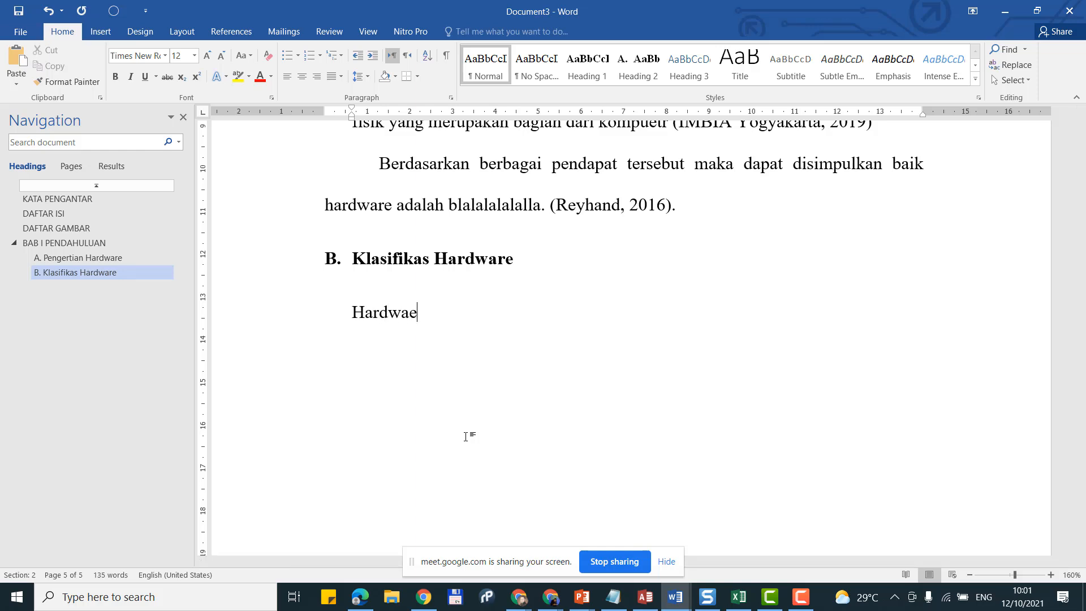
key(BackSpace)
text(re dapat)
text( di klasisif)
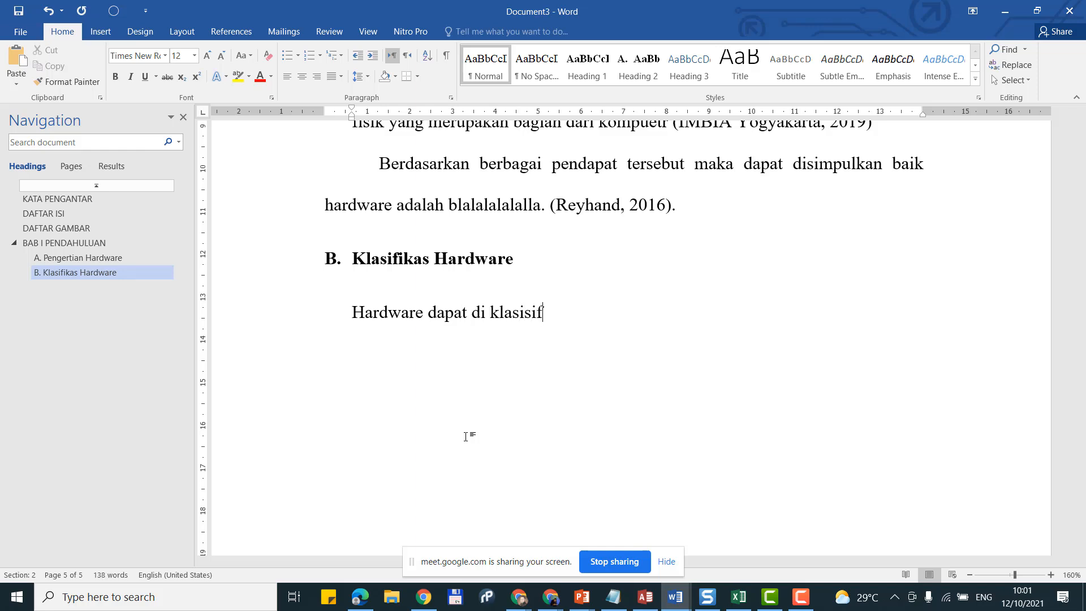
text(ikasisikan sebagai)
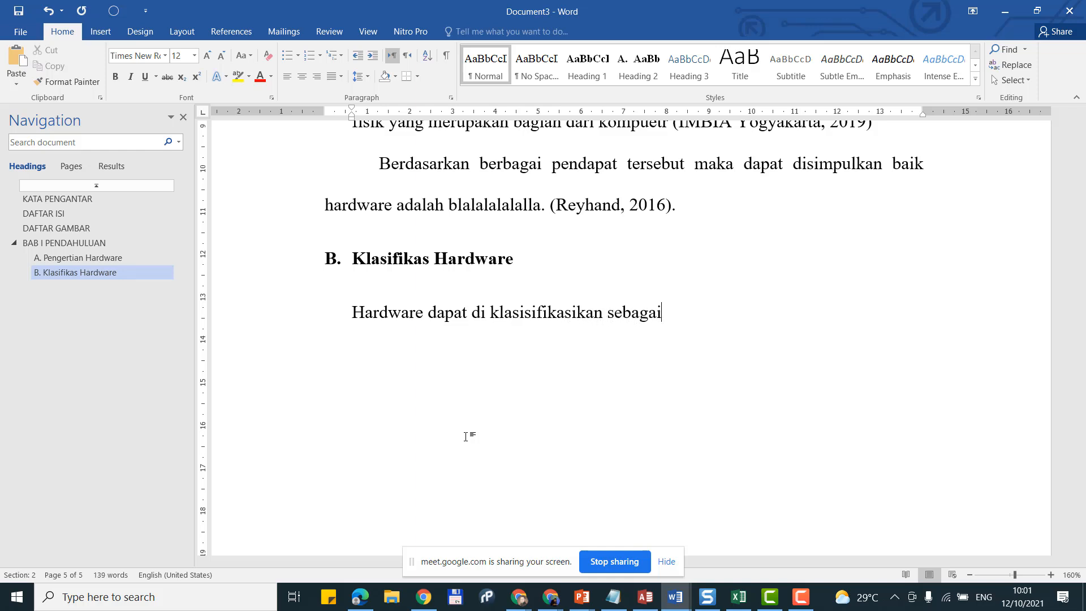
text( berikut:)
key(Return)
Step: Turn the empty line into numbered list item 1, aligned at the left margin
click(343, 57)
click(320, 56)
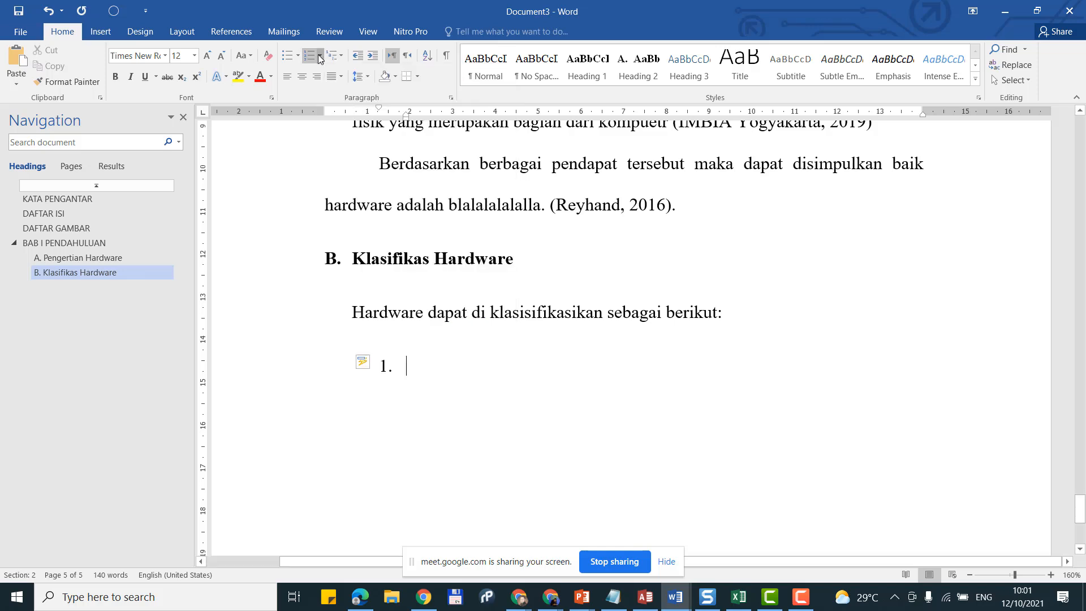
click(320, 56)
click(390, 180)
click(359, 56)
click(358, 57)
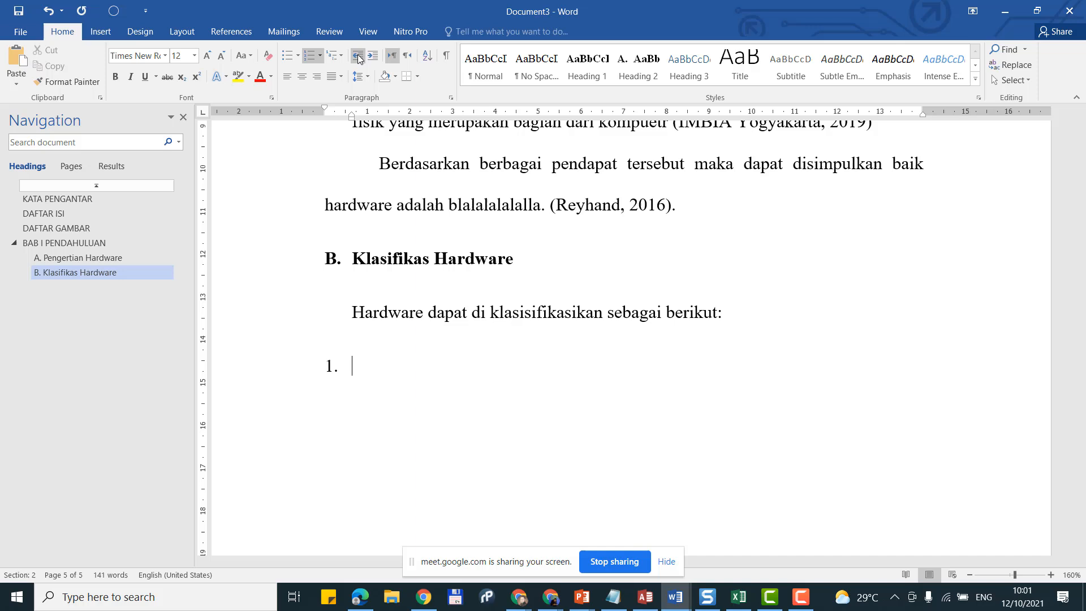
click(373, 55)
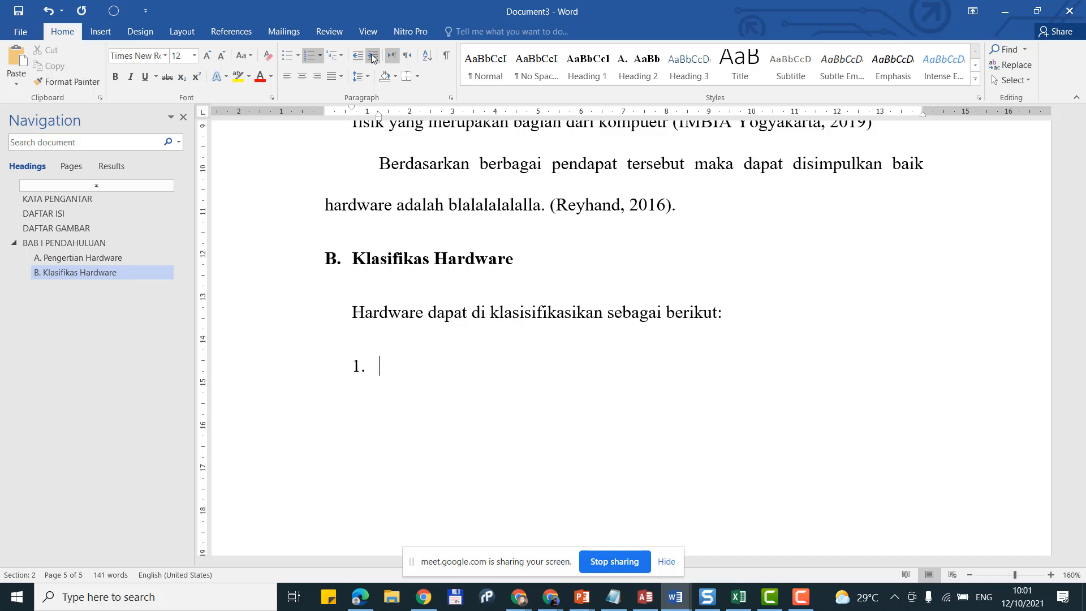
click(358, 57)
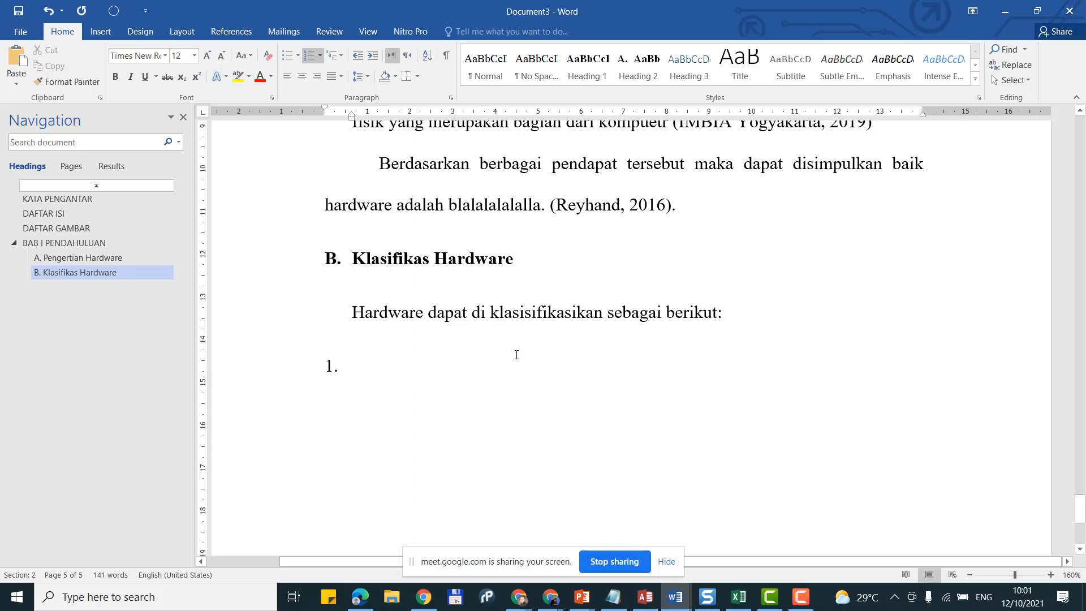
Step: Enter item 1 as 'Perangkat Input, adalah perangkat blablalala bala balal' and begin item 2 with 'Perang'
text(Perang)
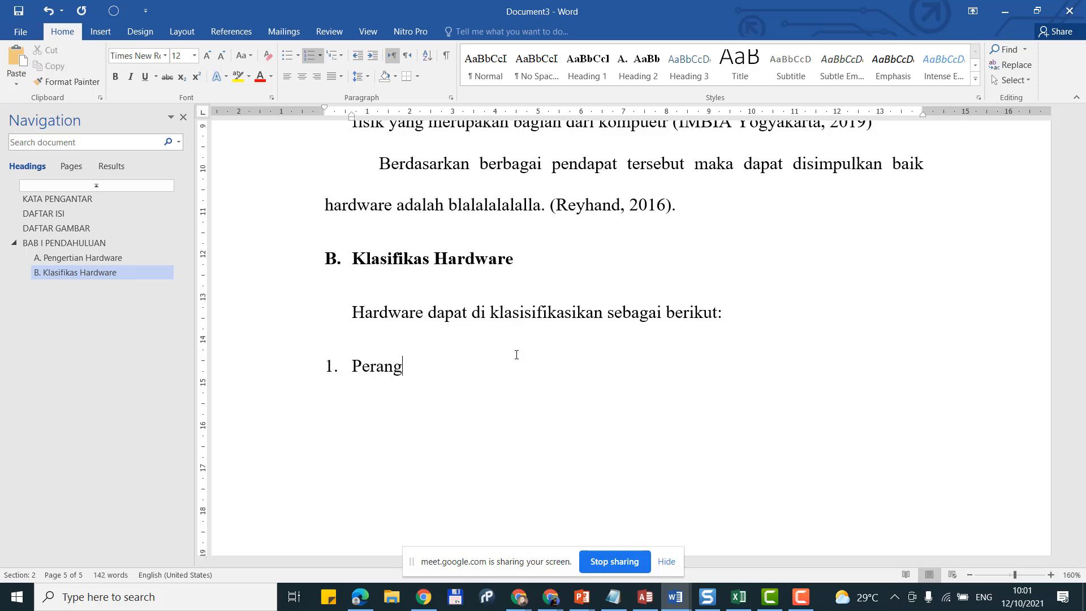
text(kat Input)
key(Return)
text(Perang)
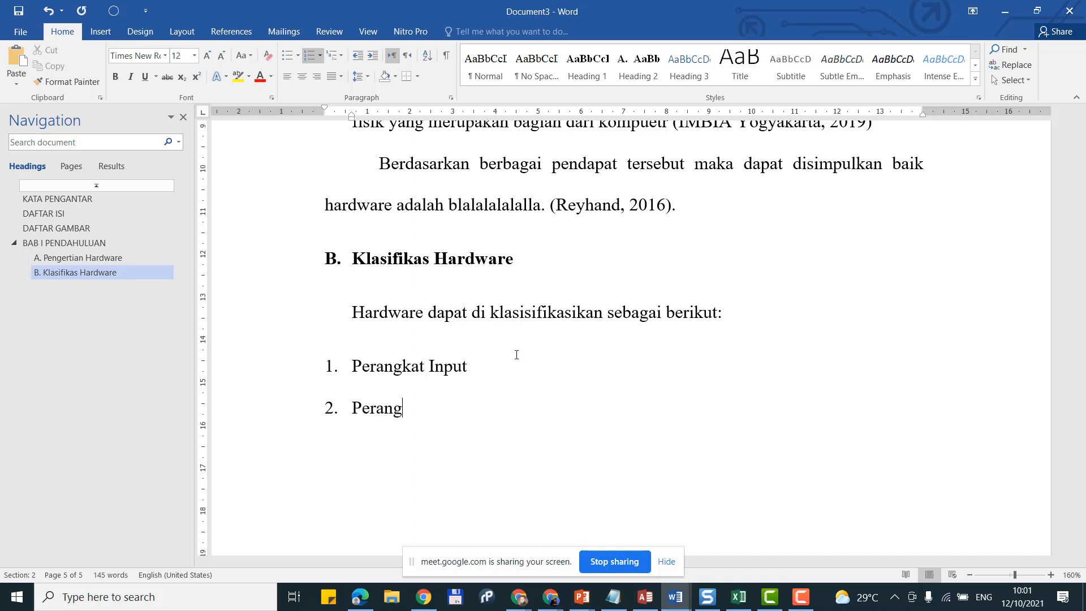
click(516, 355)
text(, adalah perangkat b)
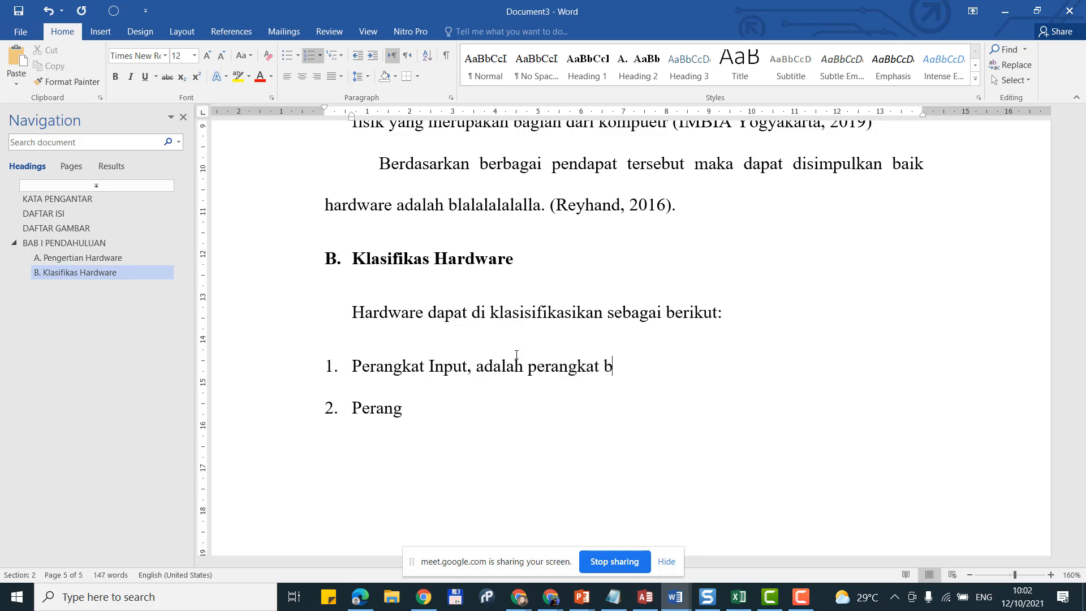
text(lablalala bala )
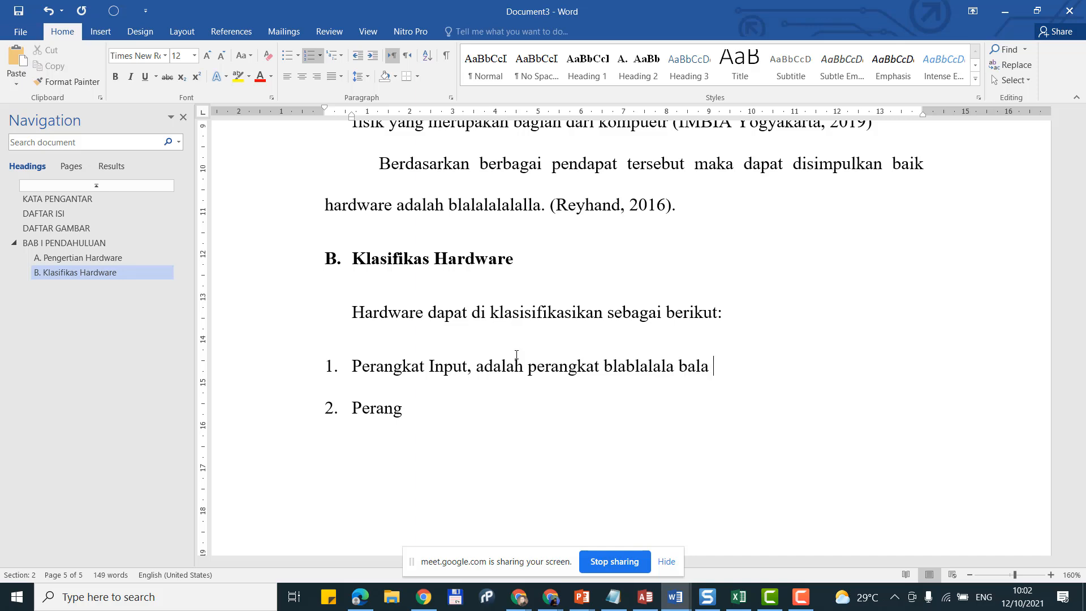
text(balal)
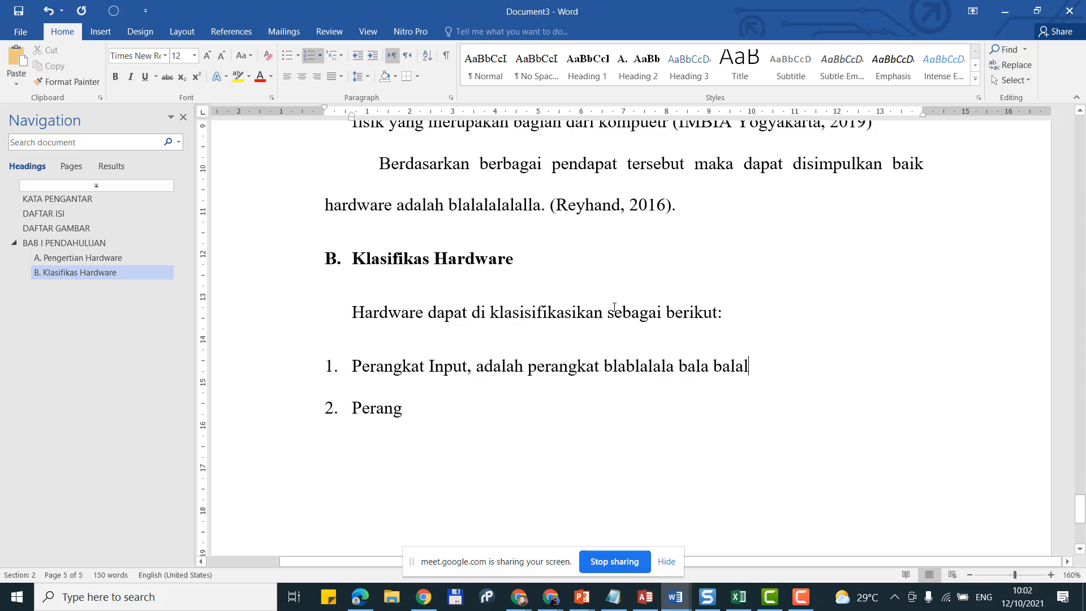
click(722, 314)
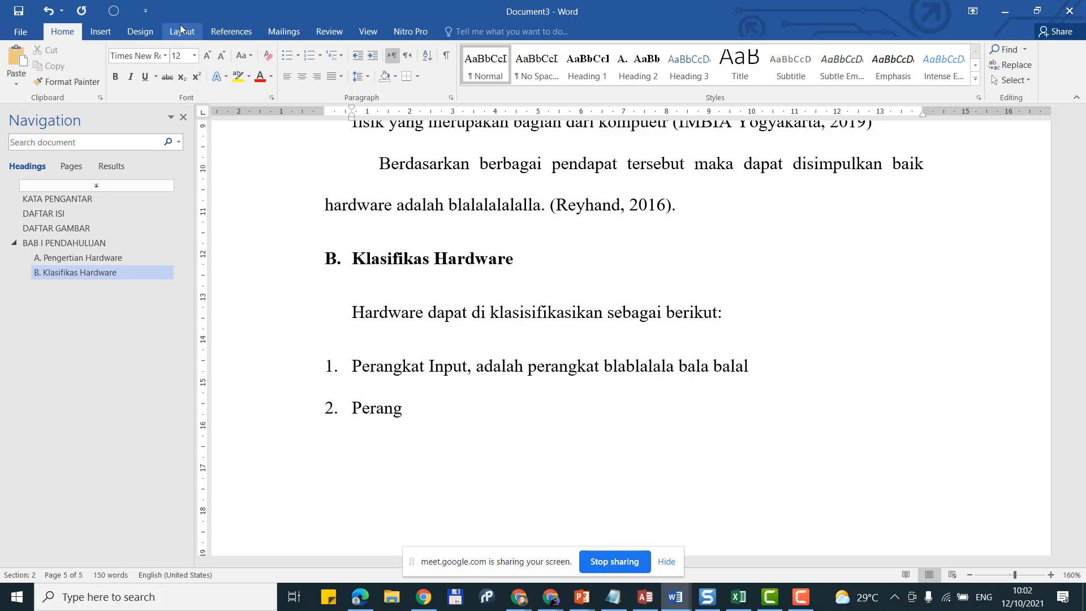
Step: Insert the Kadir, Abdul (2017) citation after 'berikut' in the intro sentence
click(321, 36)
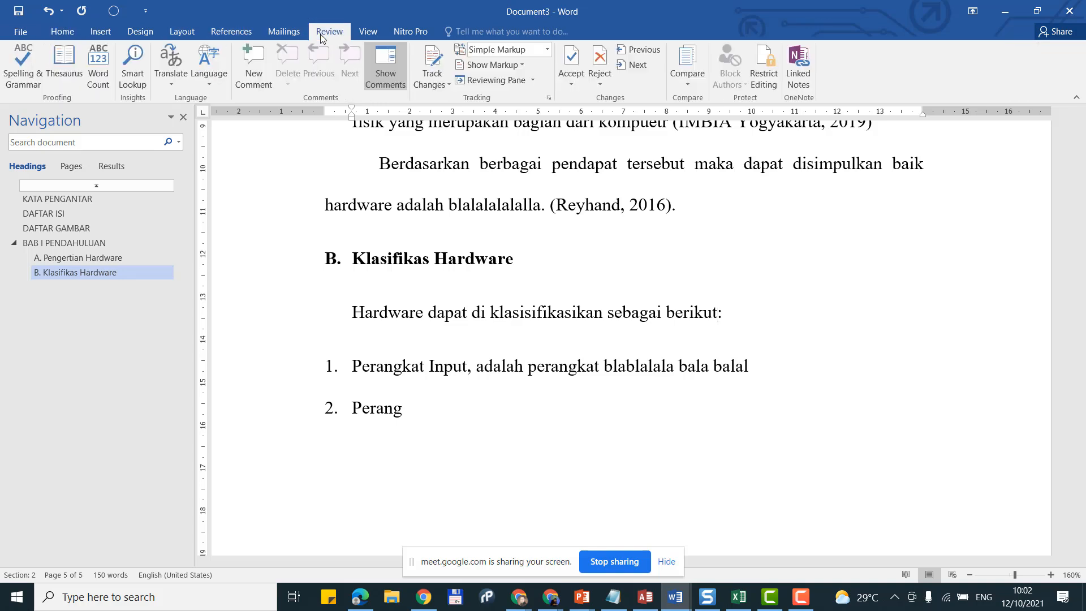
click(232, 32)
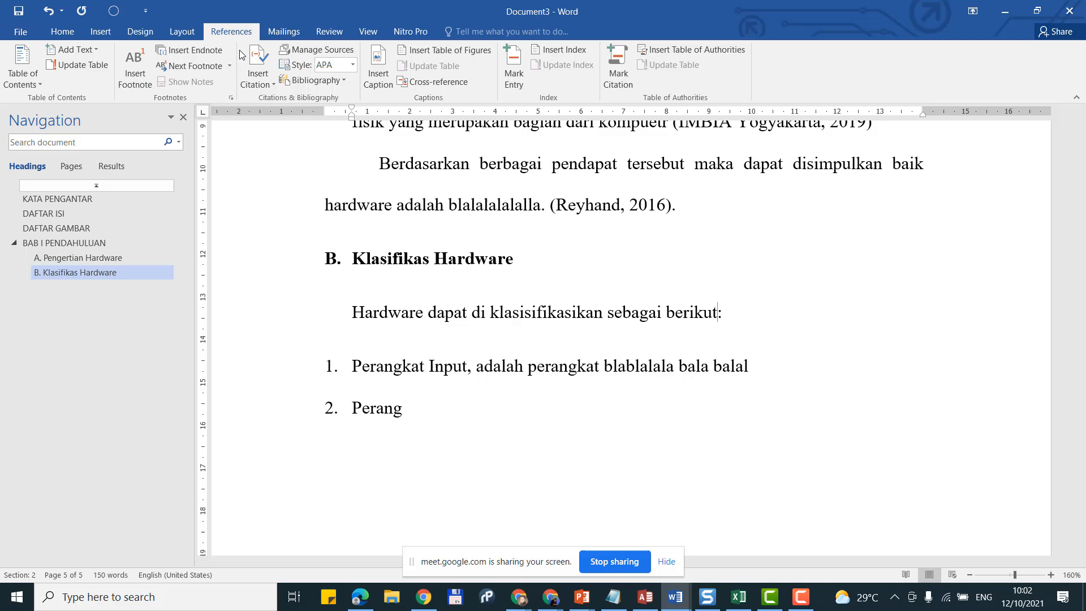
click(253, 84)
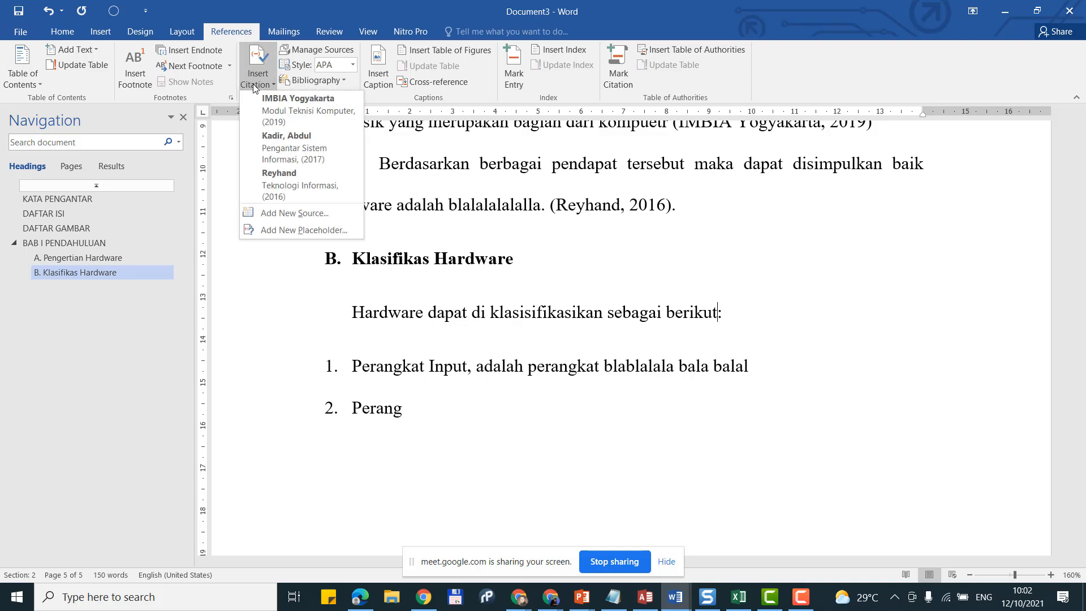
click(287, 151)
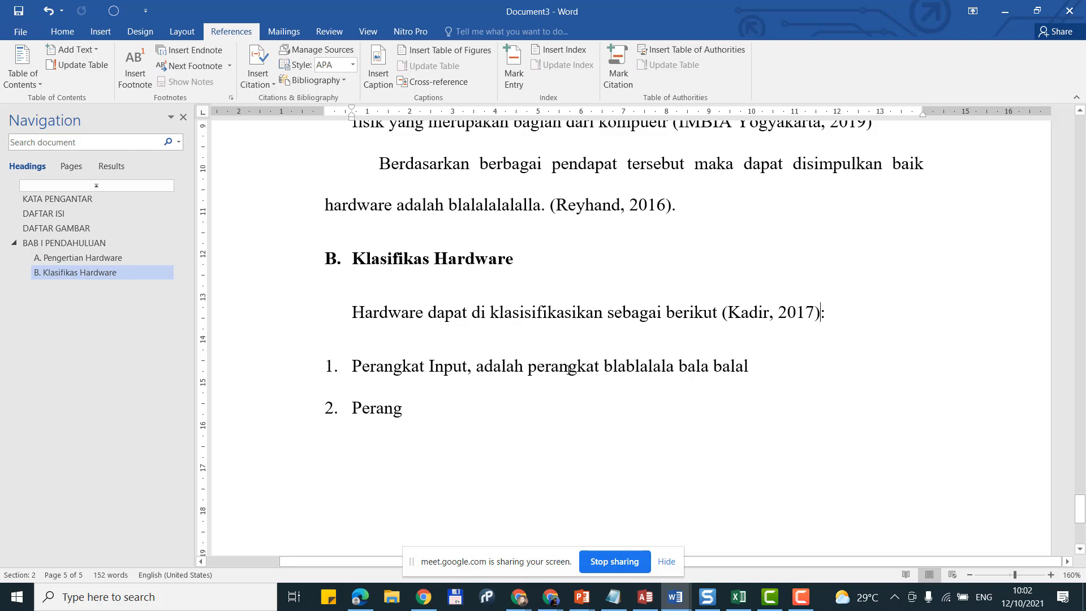
click(499, 412)
Step: Finish item 2 as 'Perangkat Pemroses' and add item 3, 'Perangkat Output'
text(kat )
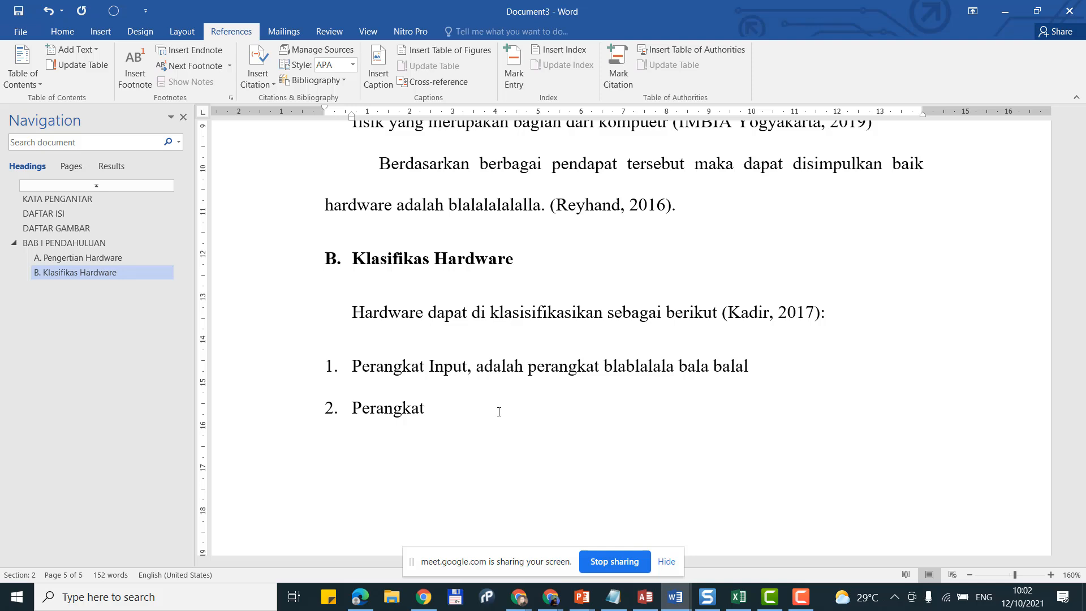
text(Pemroses)
key(Return)
text(Per)
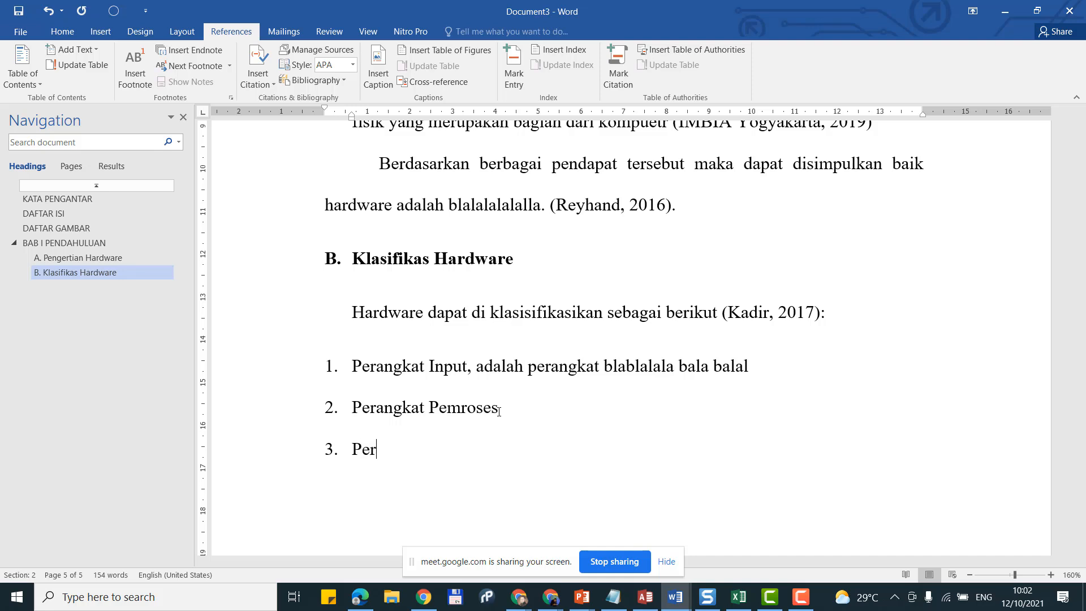
text(angkat Output)
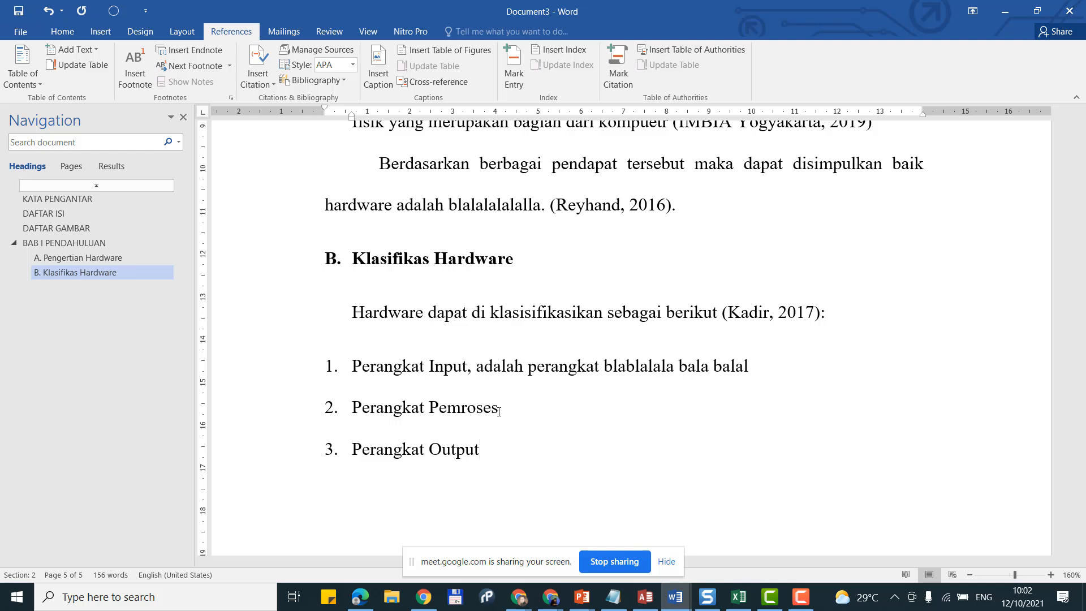
key(Return)
Step: Add items 4 and 5: 'Perangkat Penyimpanan' and 'Perangkat Komunikasi'
text(Perangkat )
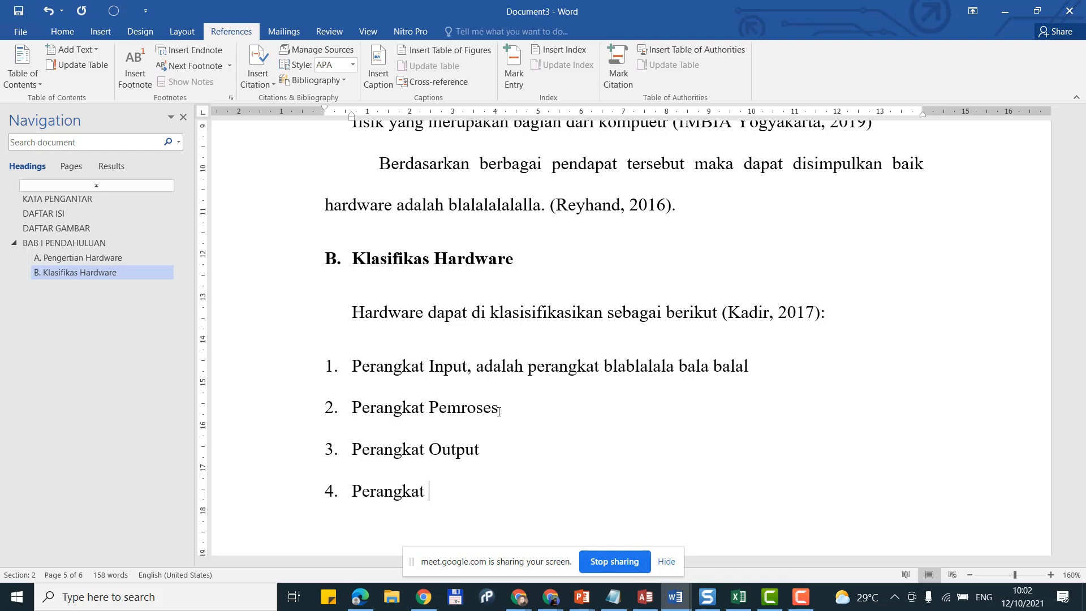
text(Penyimpanan)
key(Return)
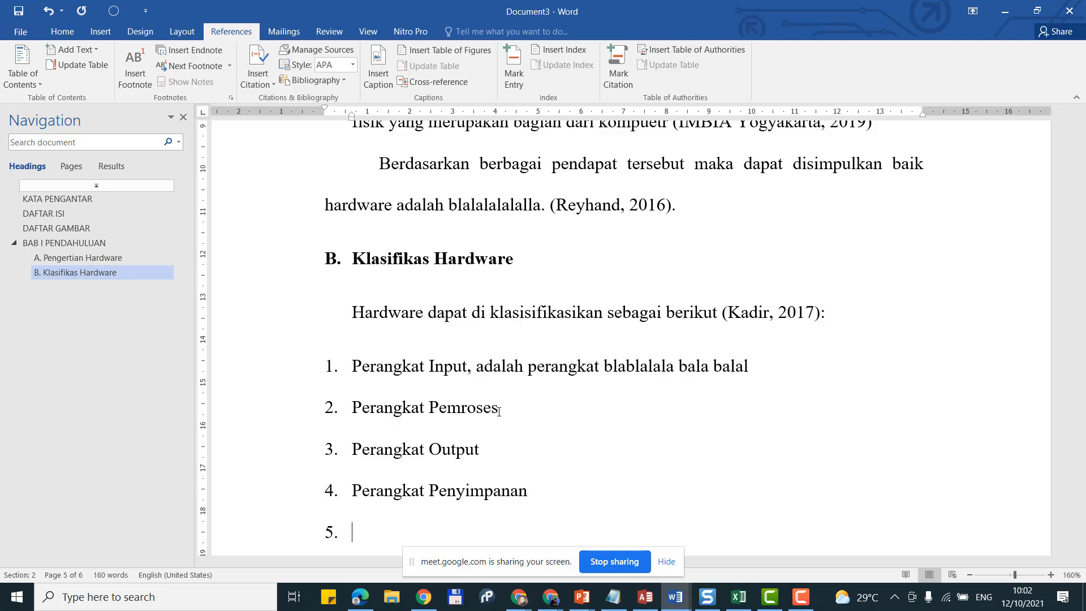
text(Perangka)
scroll(568, 306, down, 3)
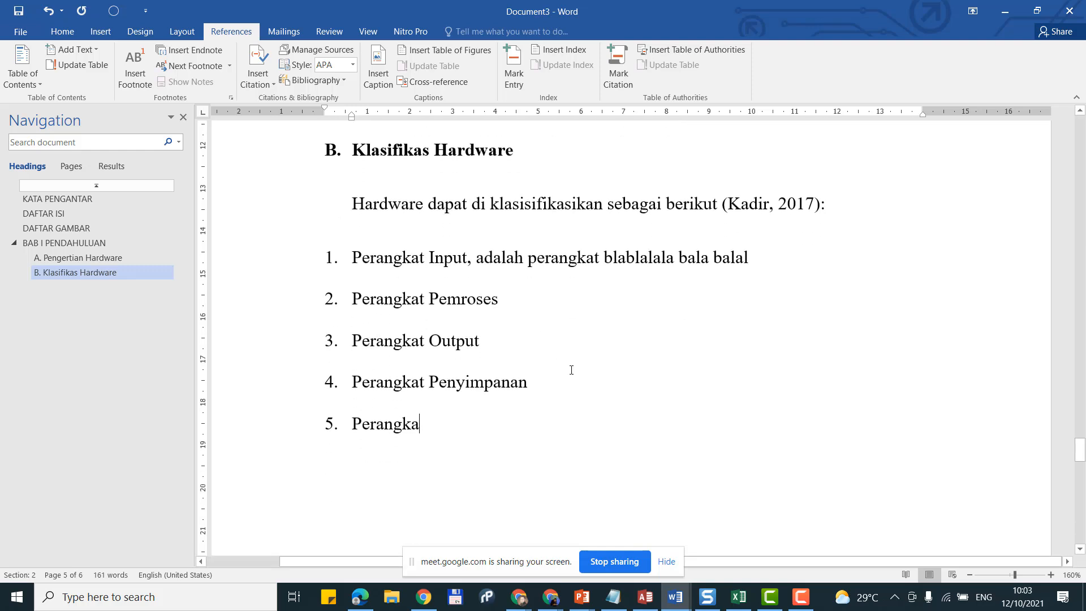
text(t)
scroll(453, 435, up, 1)
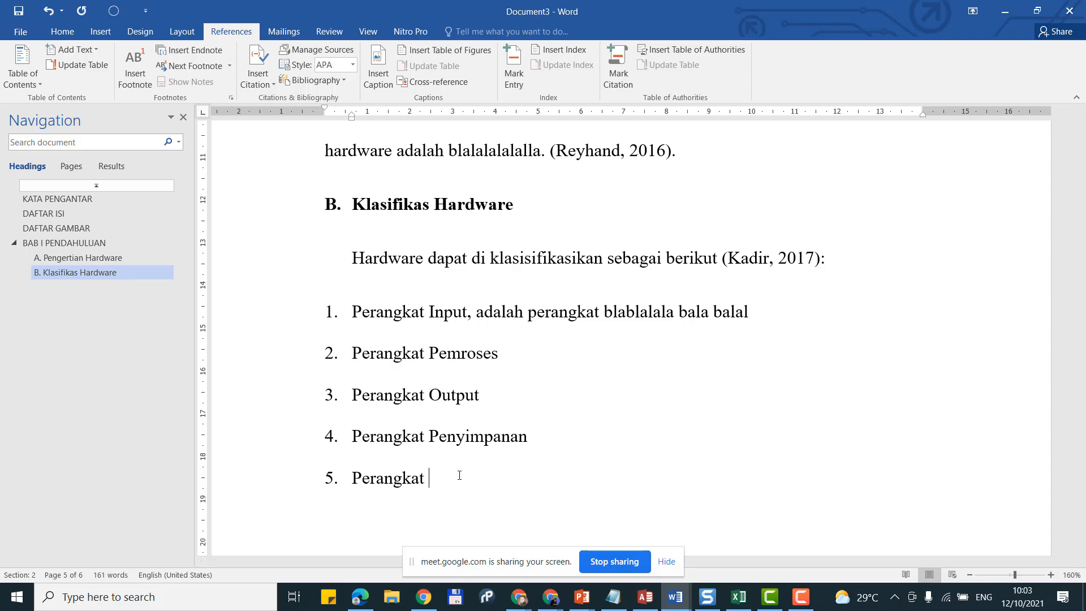
text(Te)
key(BackSpace)
key(BackSpace)
text(Komunikasi)
scroll(459, 477, up, 3)
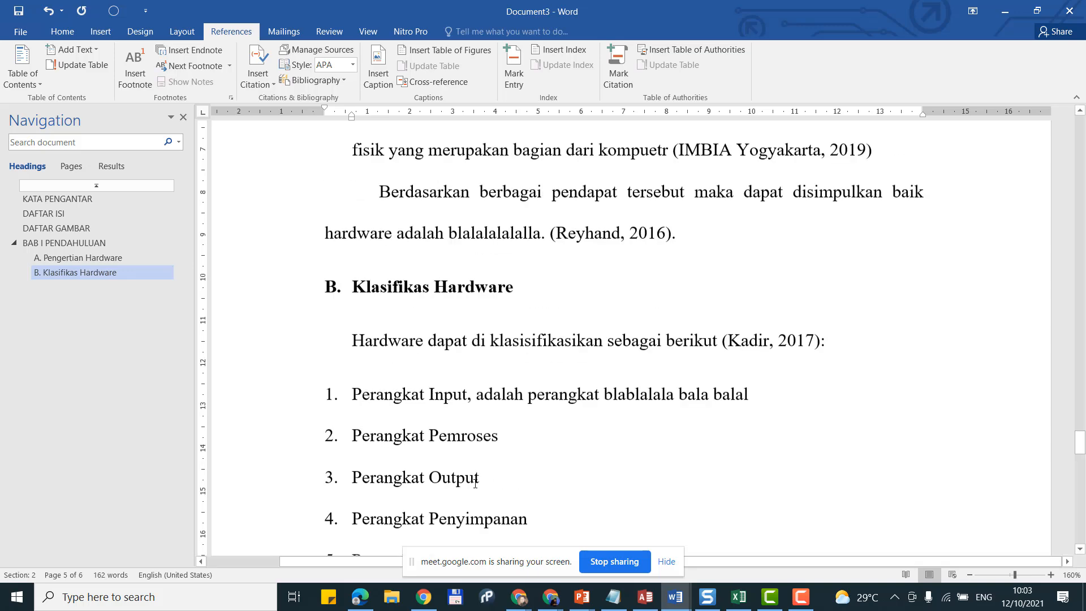
scroll(486, 469, down, 6)
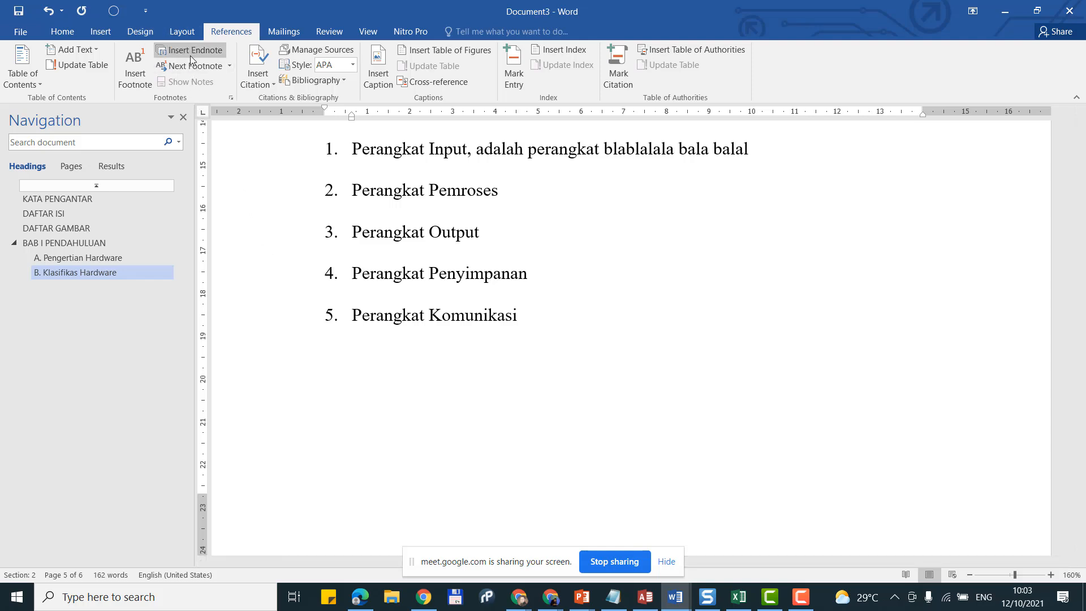
Step: Insert a Next Page section break after Perangkat Komunikasi, starting page 6
click(181, 31)
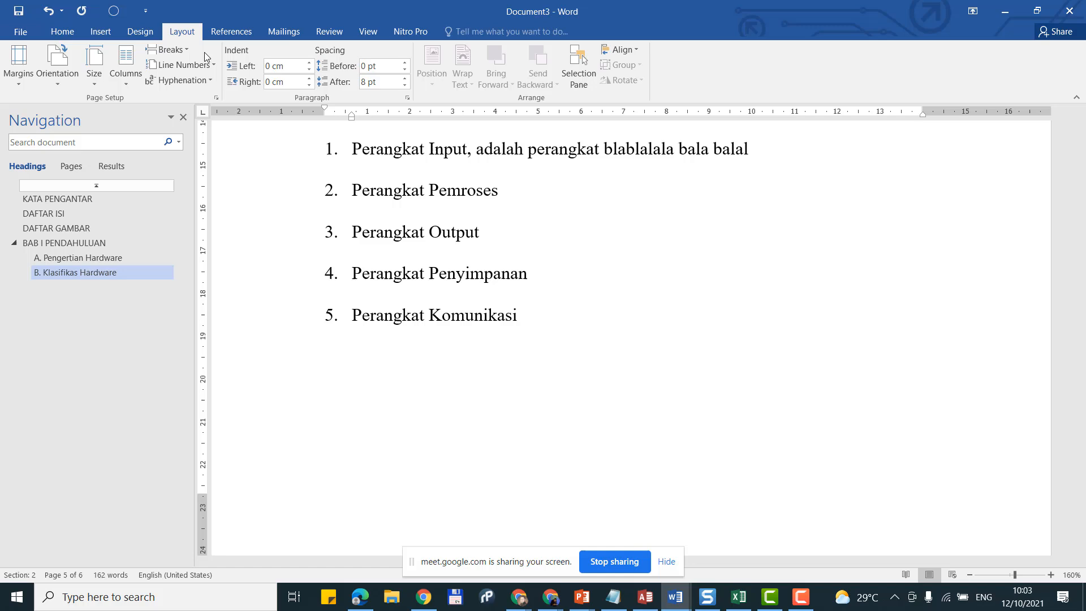
click(166, 49)
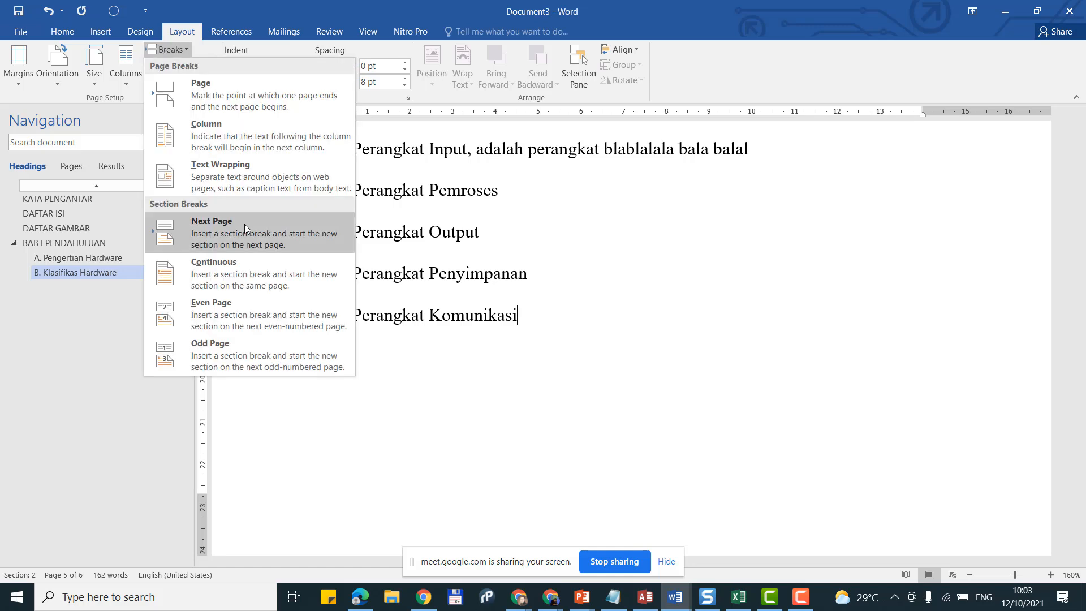
click(172, 37)
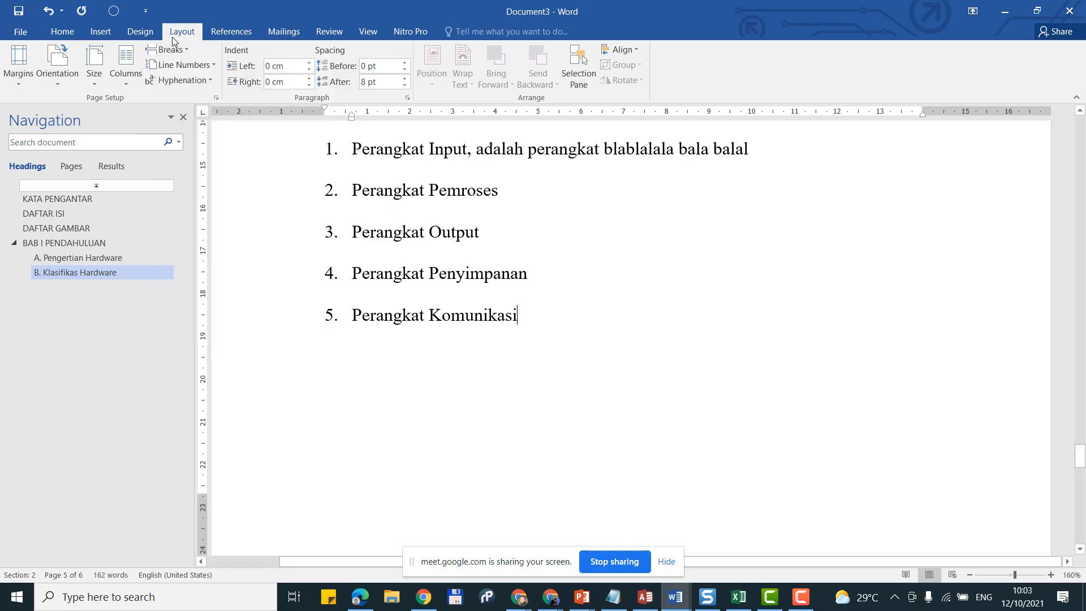
click(175, 50)
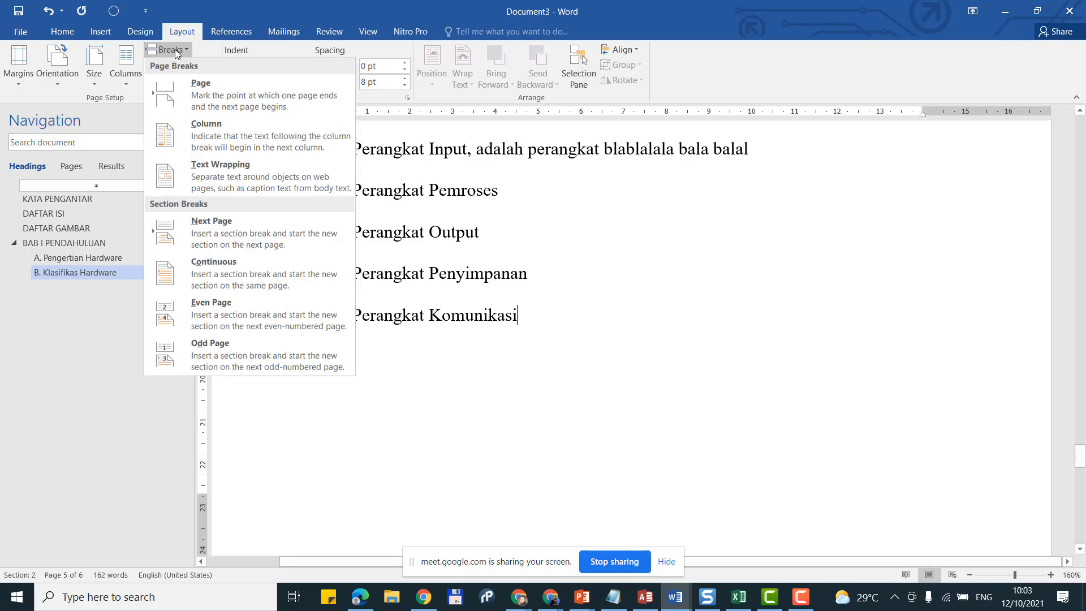
click(232, 224)
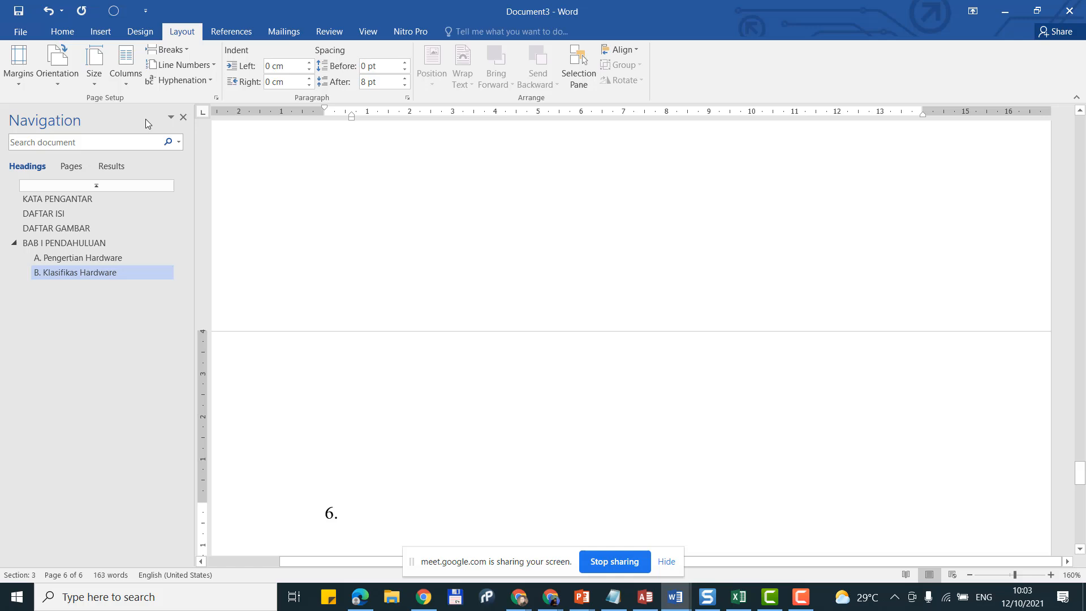
click(62, 31)
scroll(413, 455, down, 1)
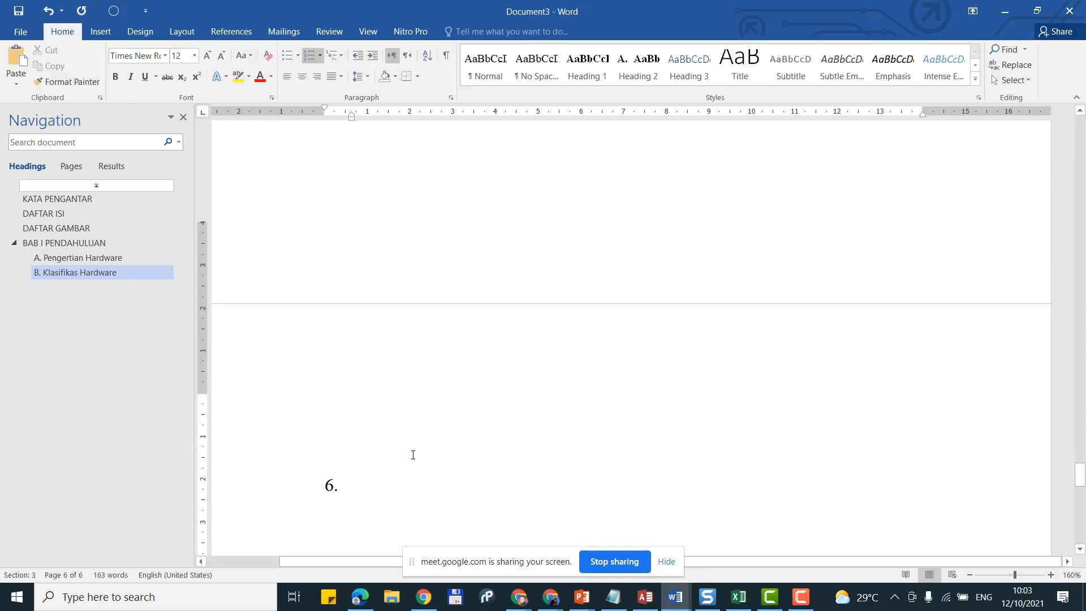
scroll(413, 455, down, 3)
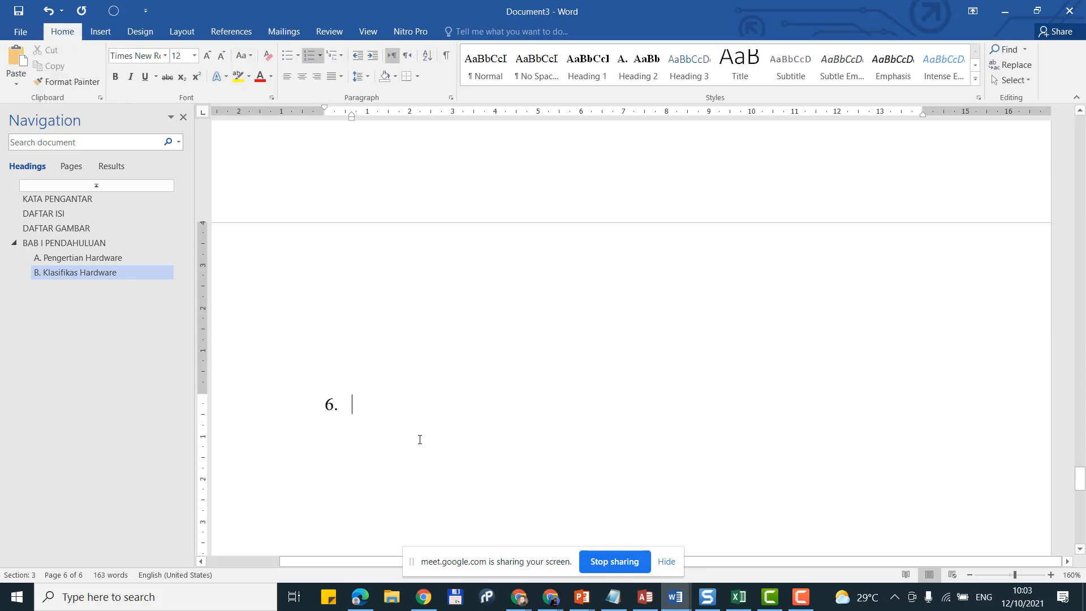
Step: Type the Heading 1 title 'BAB II ALAT INPUT' on page 6 and start a new line
click(597, 81)
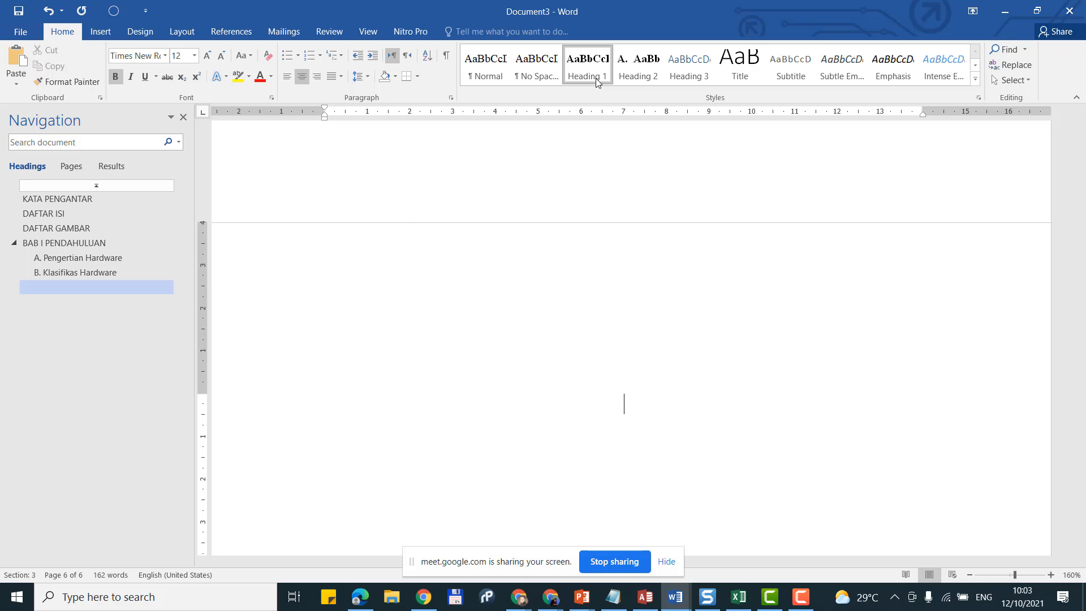
text(BAB)
text( II )
text(A)
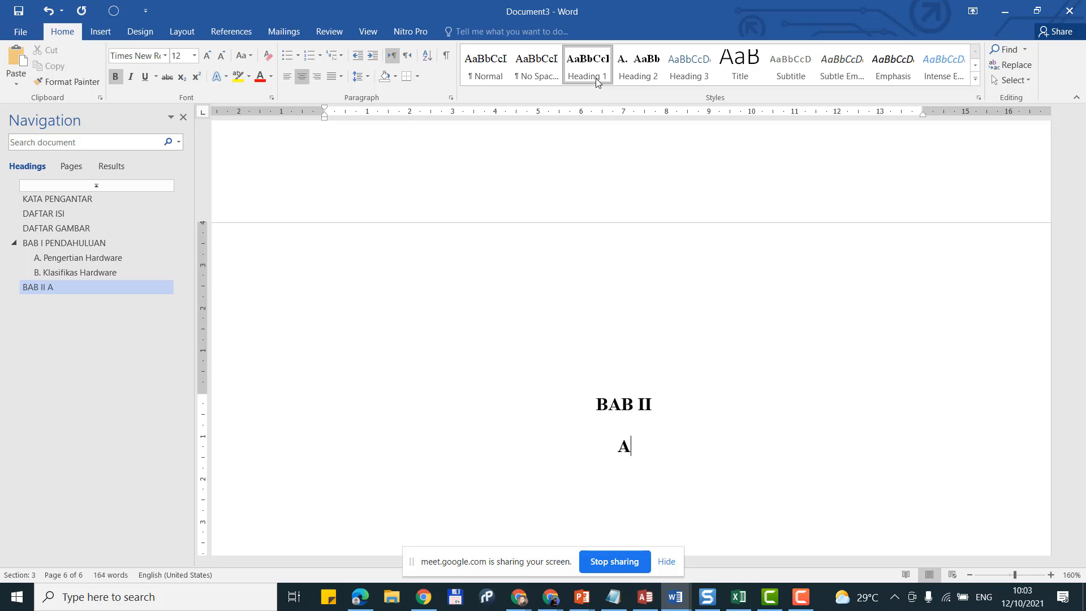
text(LAT IN)
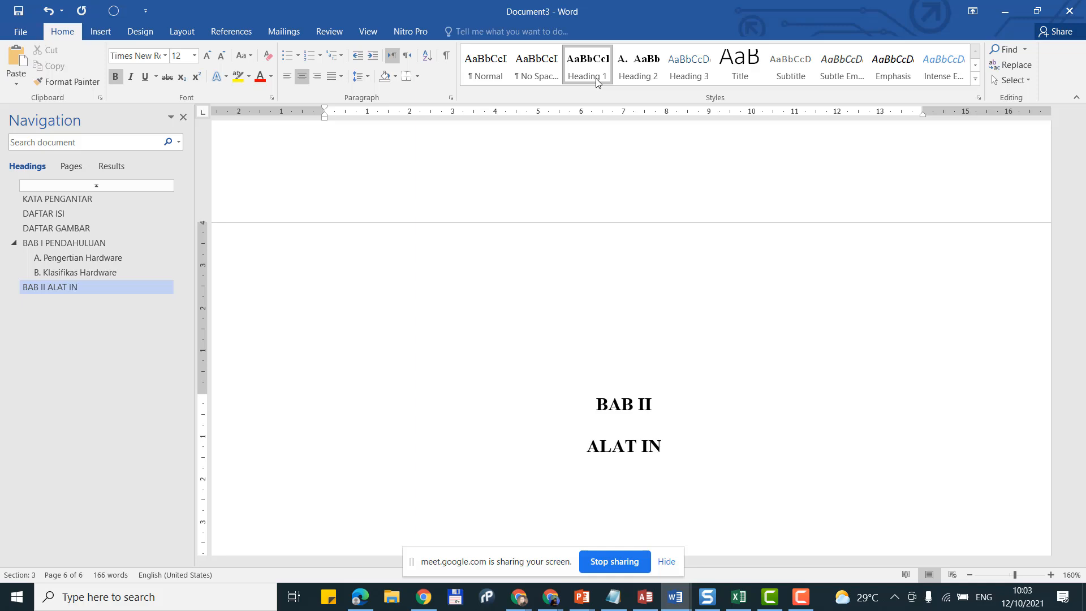
text(PUT)
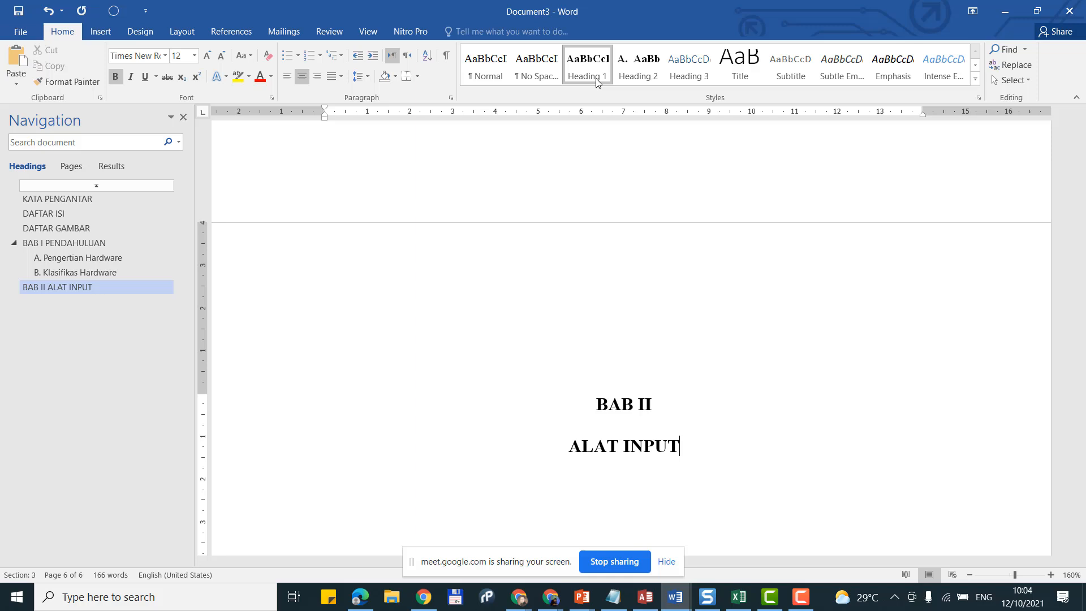
key(Return)
scroll(595, 78, down, 1)
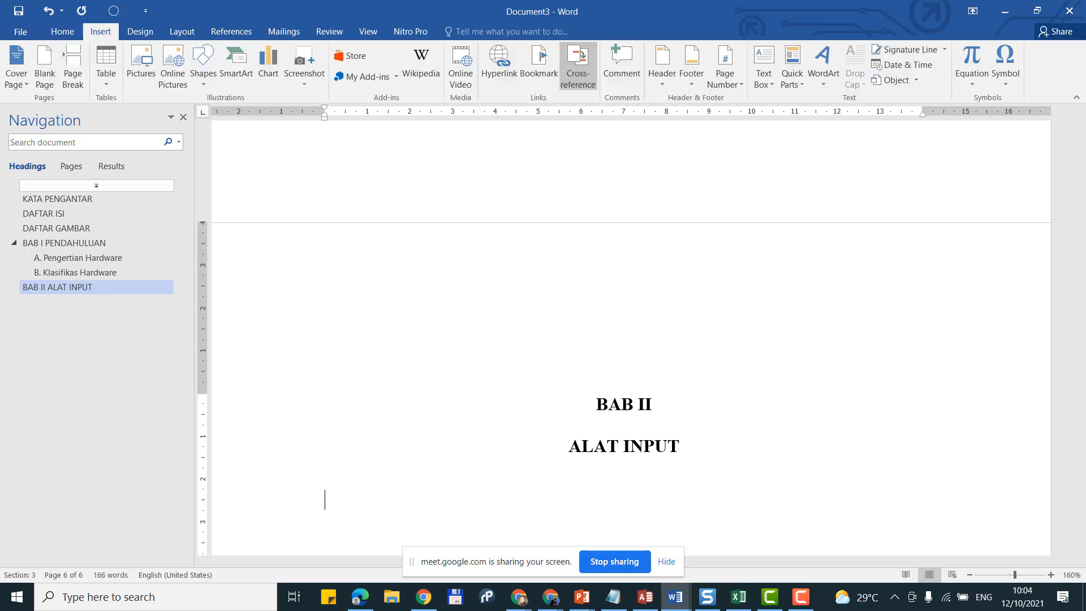
Step: Add a Heading 2 line below the chapter title and try restarting its numbering at A
click(76, 32)
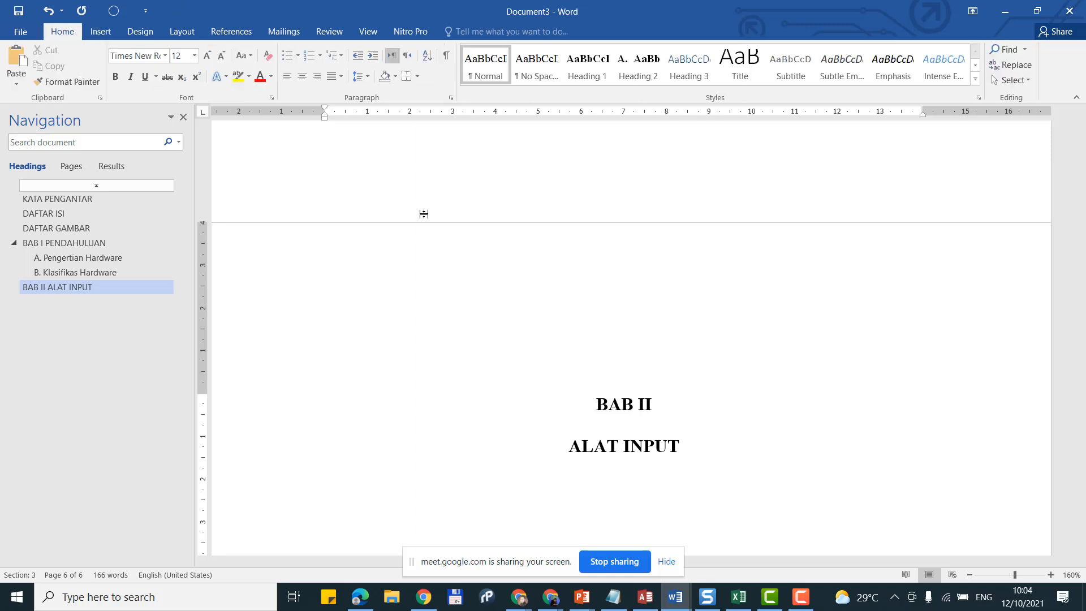
scroll(500, 219, down, 1)
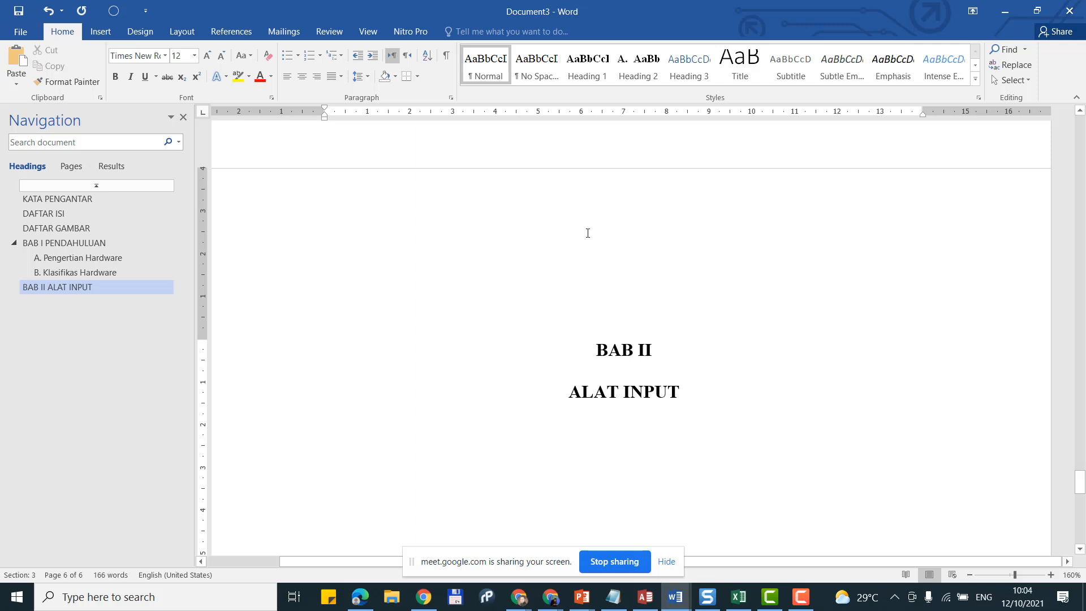
key(Return)
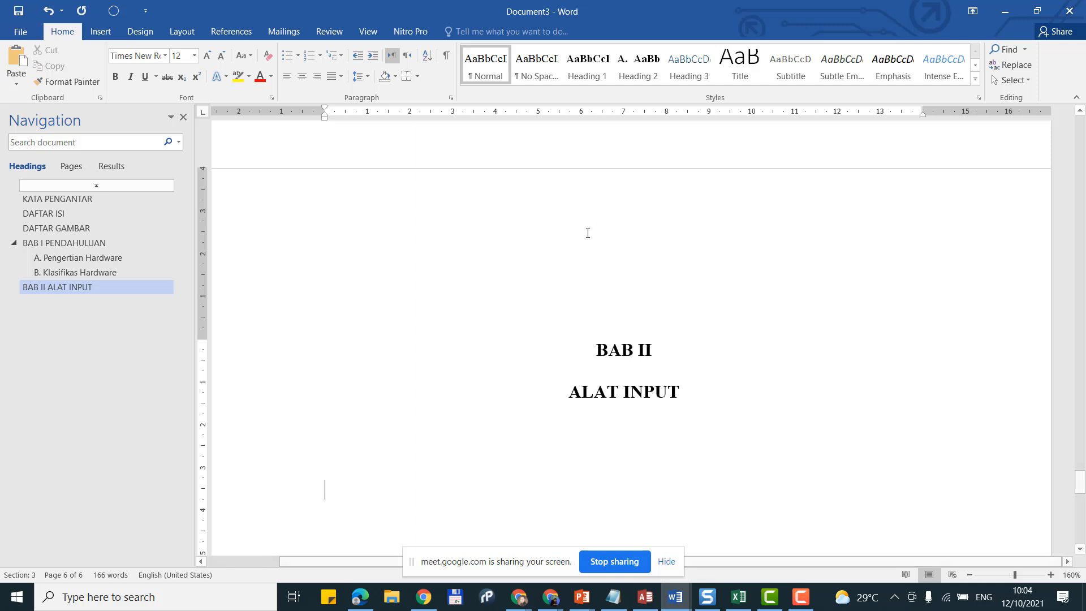
click(638, 71)
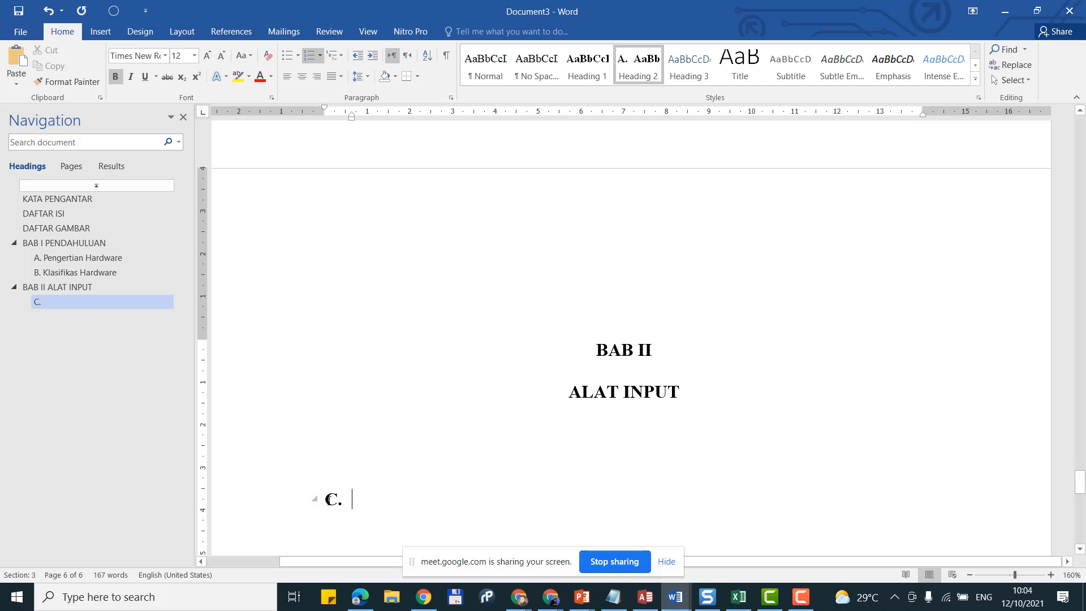
right_click(327, 499)
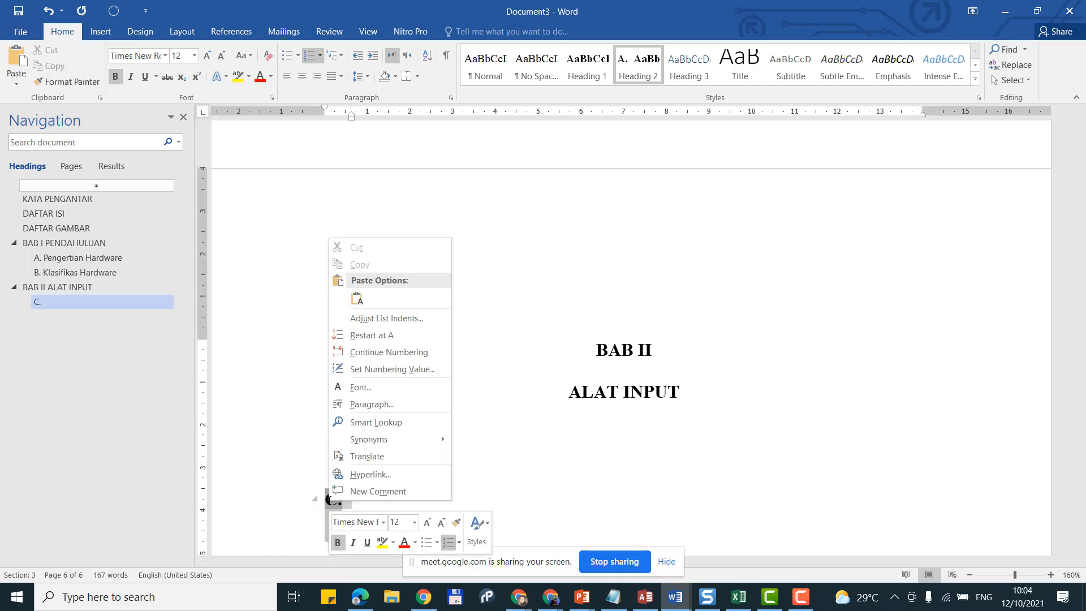
click(382, 337)
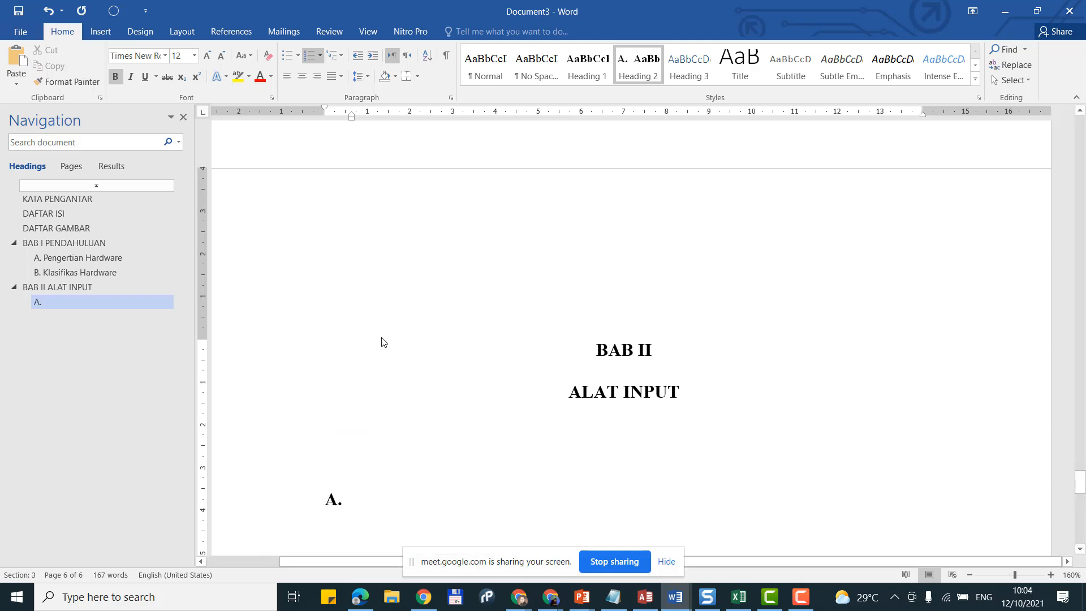
key(ctrl+z)
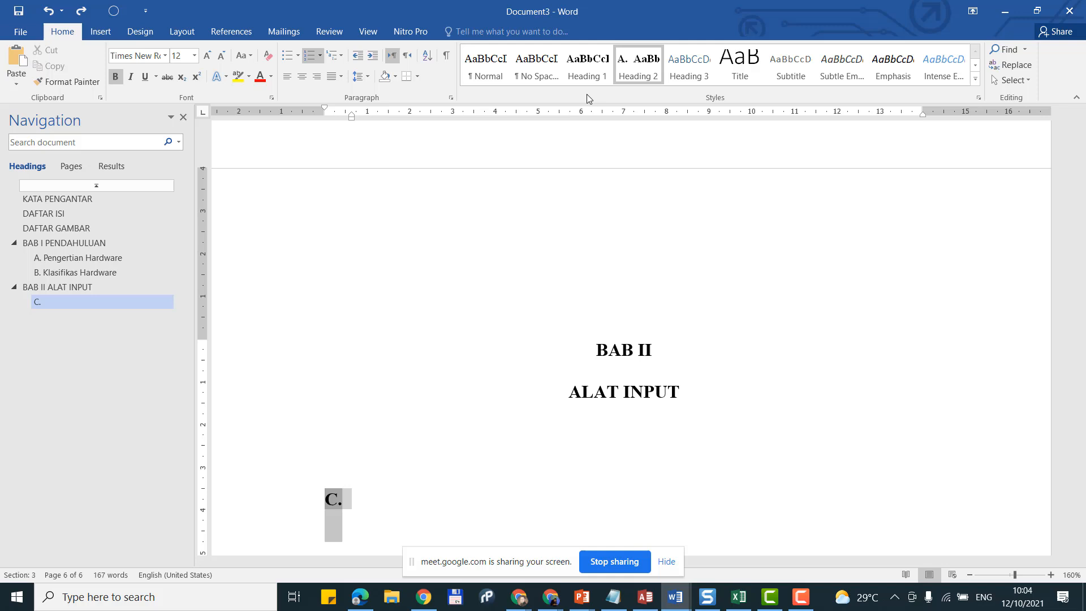
Step: Reapply Heading 2 to the empty line and restart its numbering at A
click(501, 78)
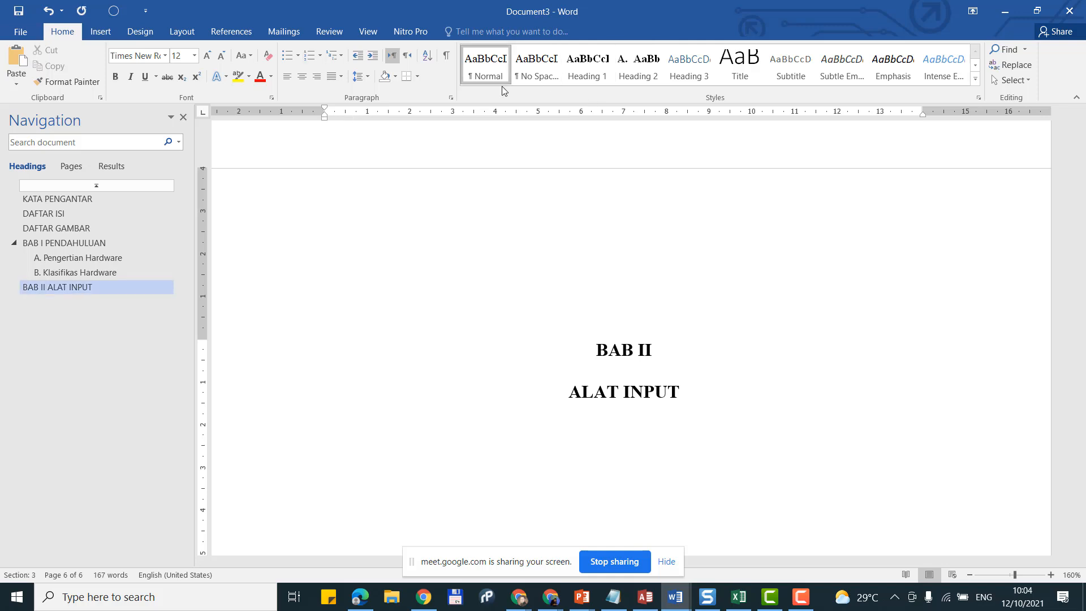
click(651, 63)
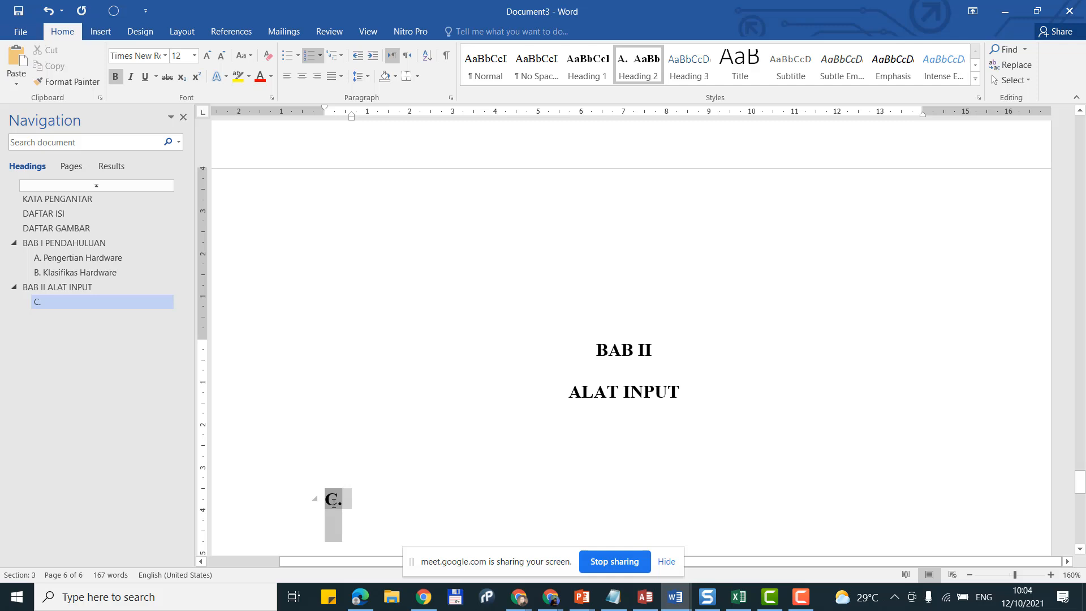
right_click(334, 503)
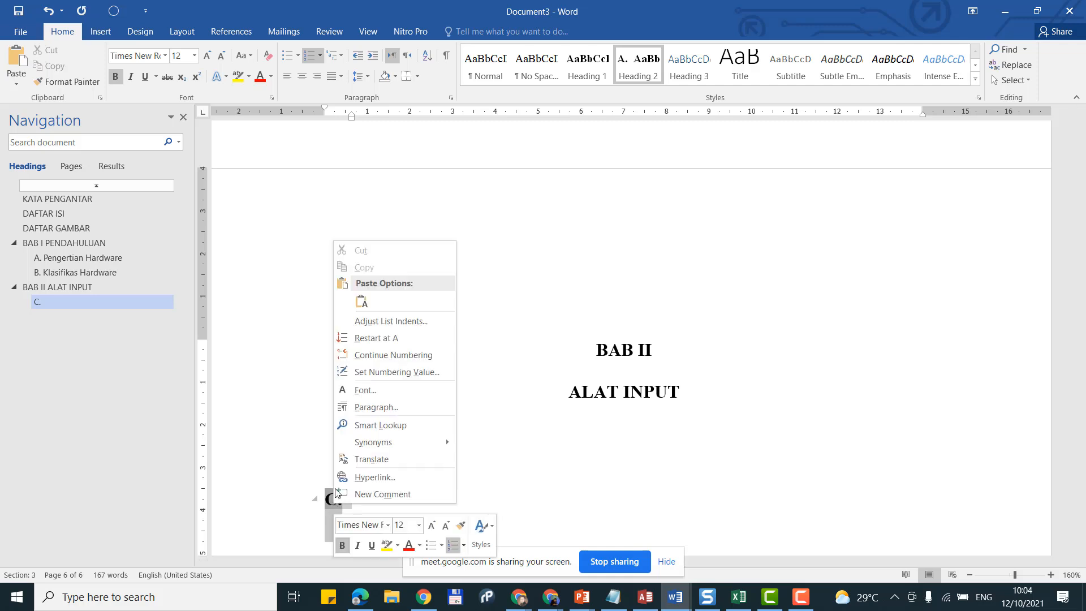
click(406, 340)
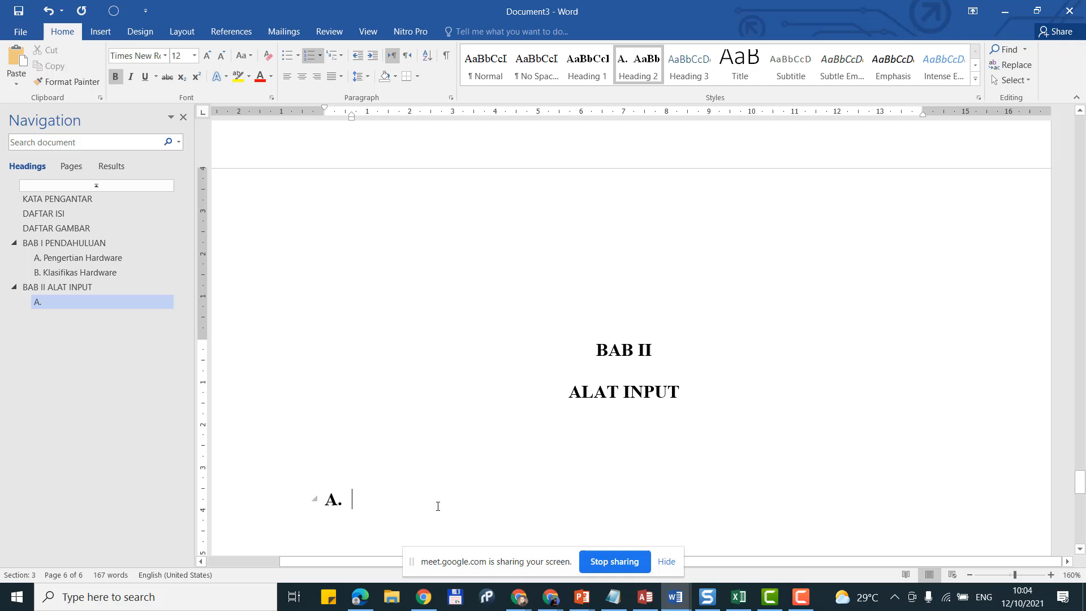
scroll(564, 470, down, 1)
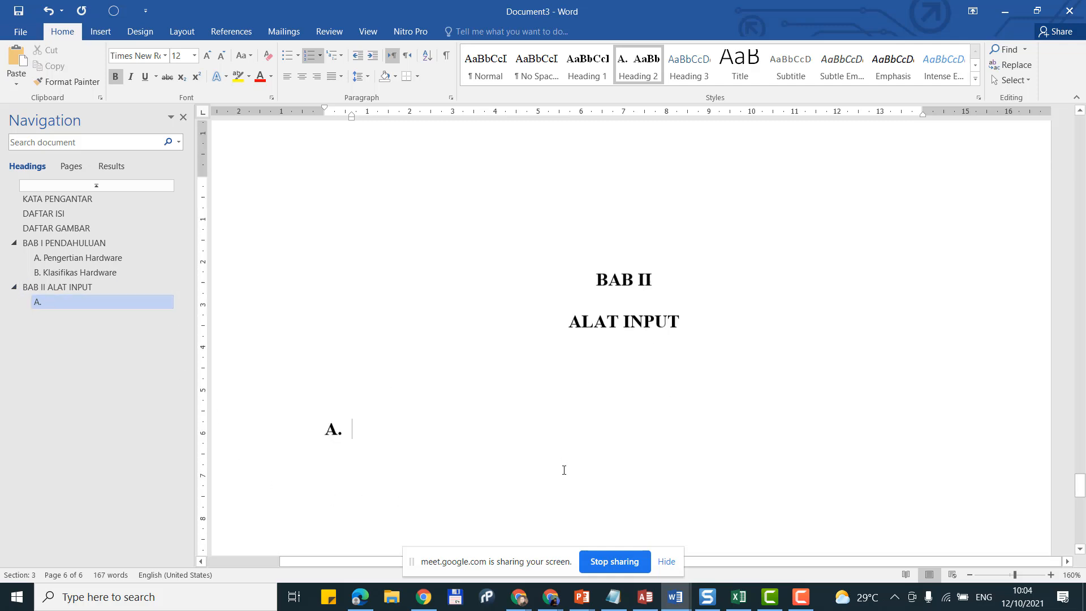
scroll(564, 470, down, 1)
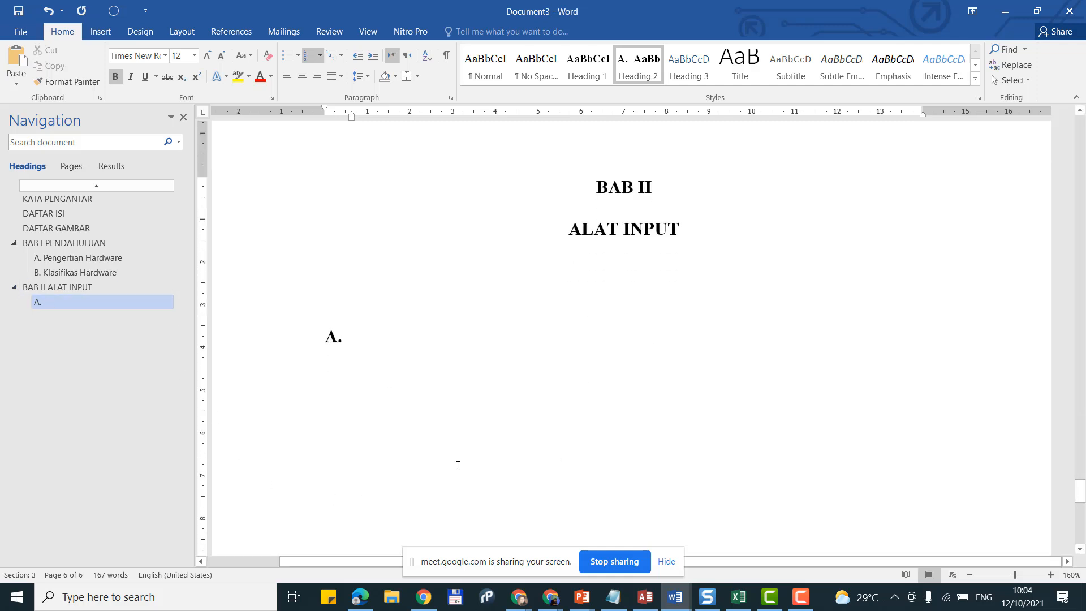
Step: Title the heading 'Alat Penuding' and begin an indented paragraph 'Alat penuding adalah bla bala balalal'
text(Alat )
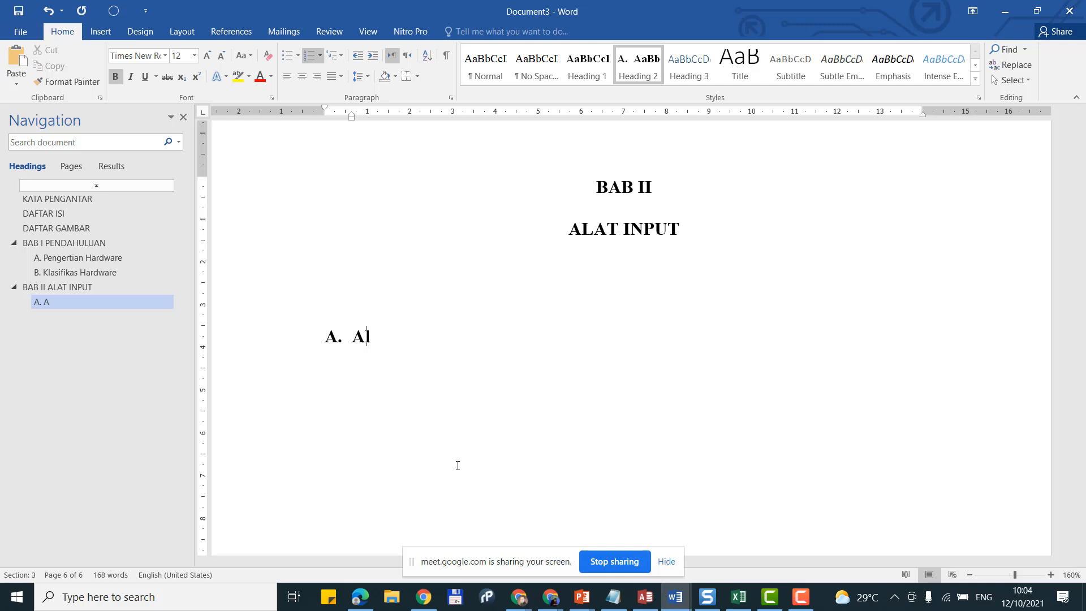
text(Penuding)
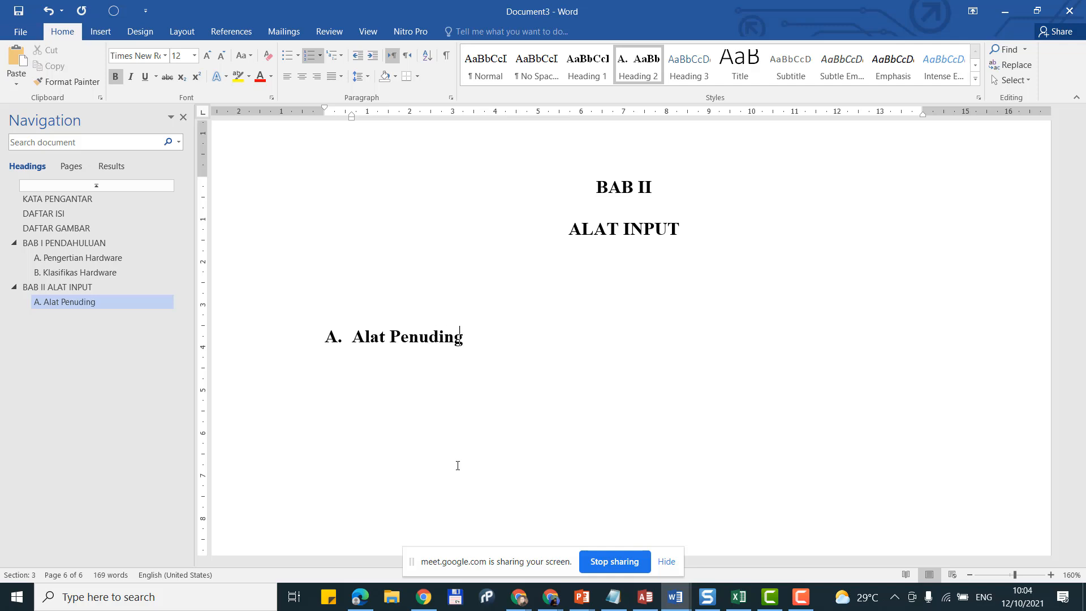
key(Return)
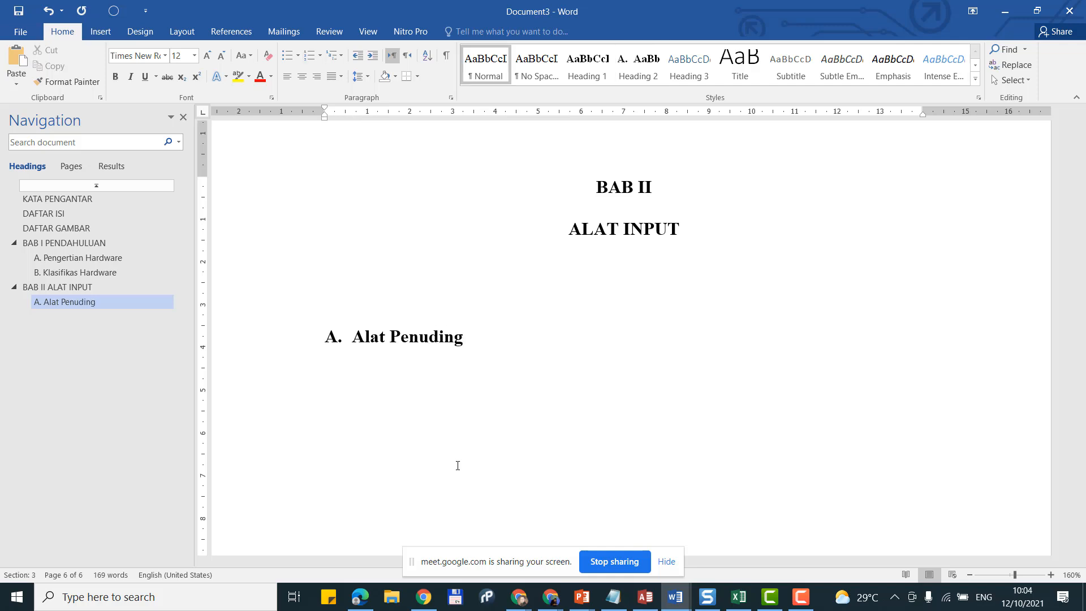
key(Tab)
text(Alat pen)
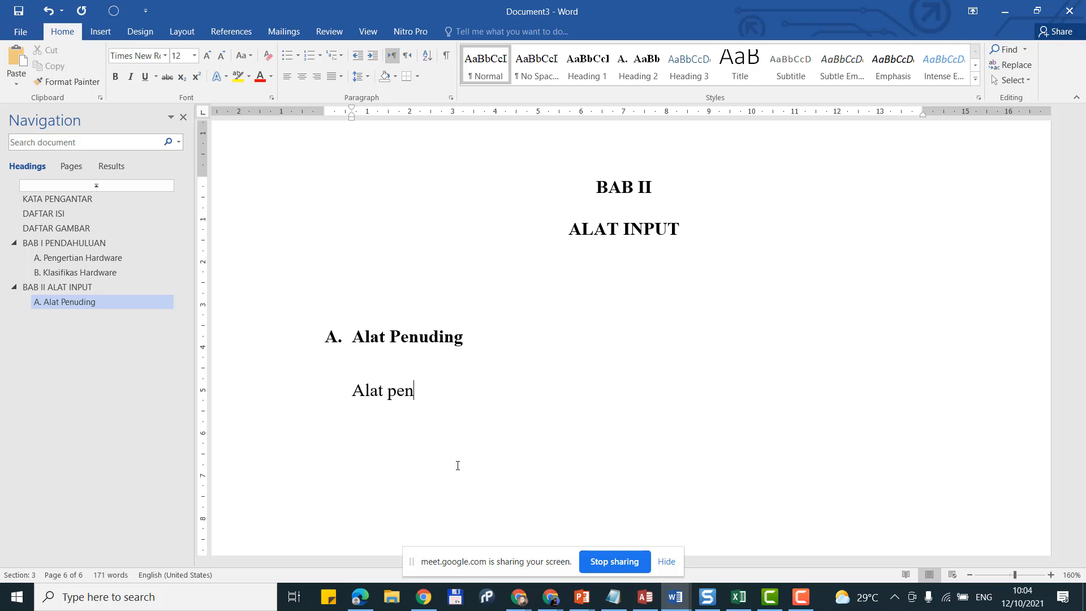
text(uding adalah bla )
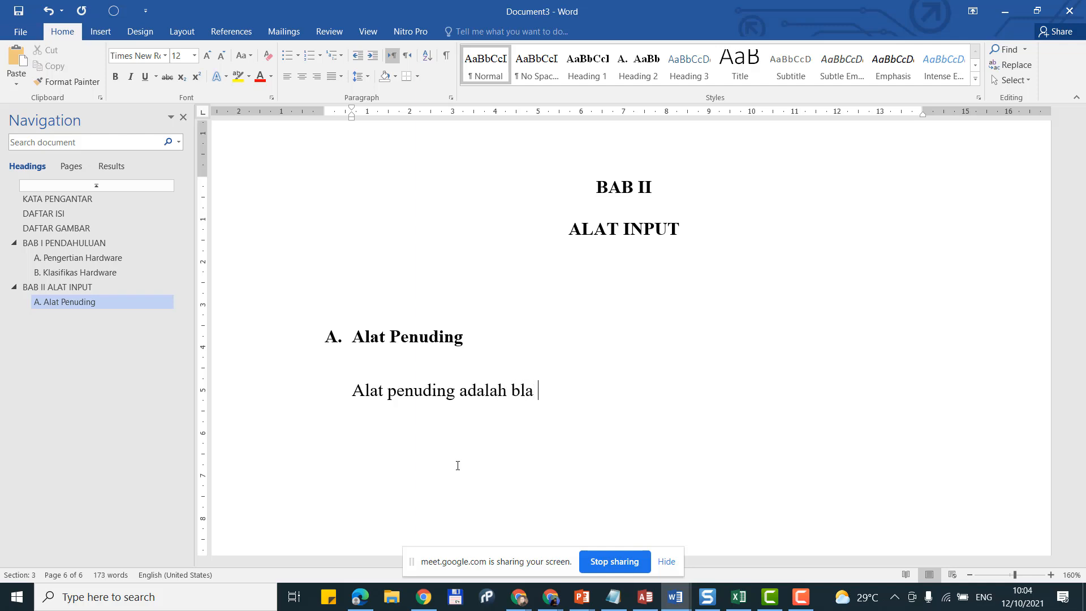
text(bala balalal)
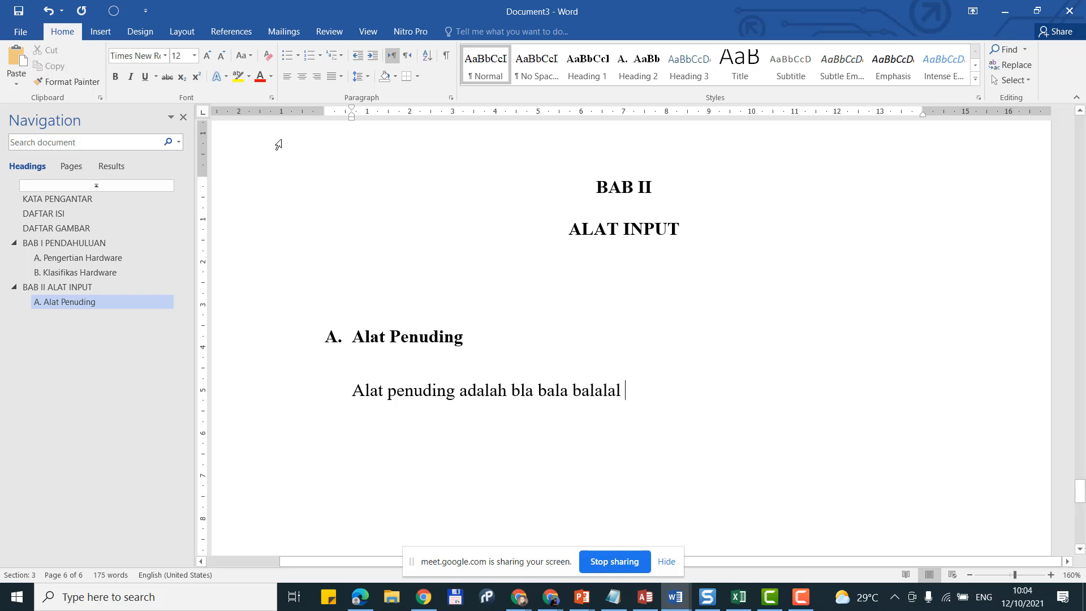
Step: Cite IMBIA Yogyakarta (2019) at the end of the Alat Penuding paragraph, then add a new line
click(232, 34)
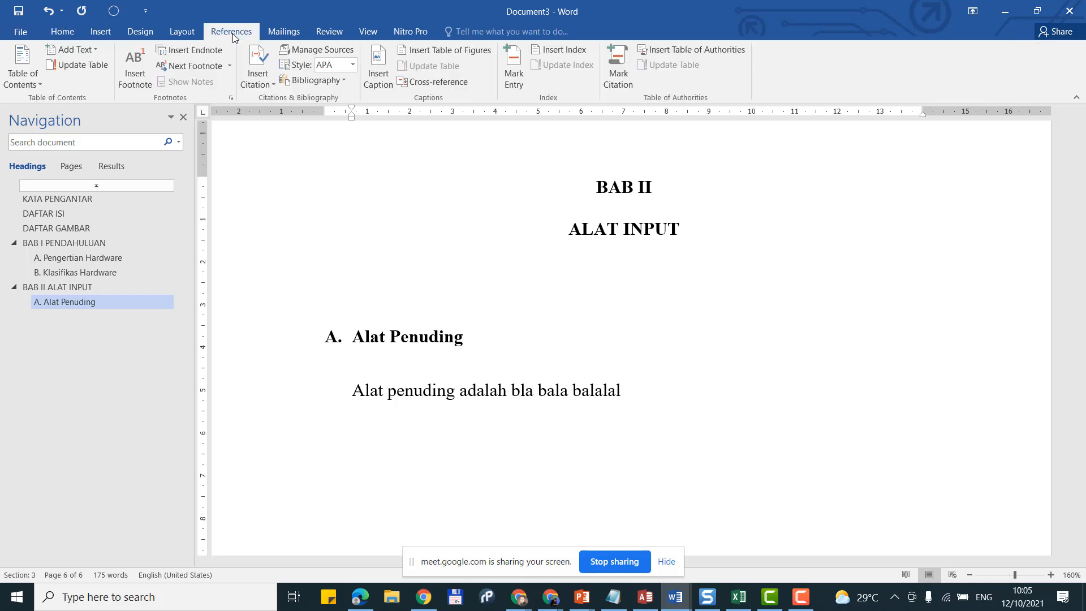
click(253, 79)
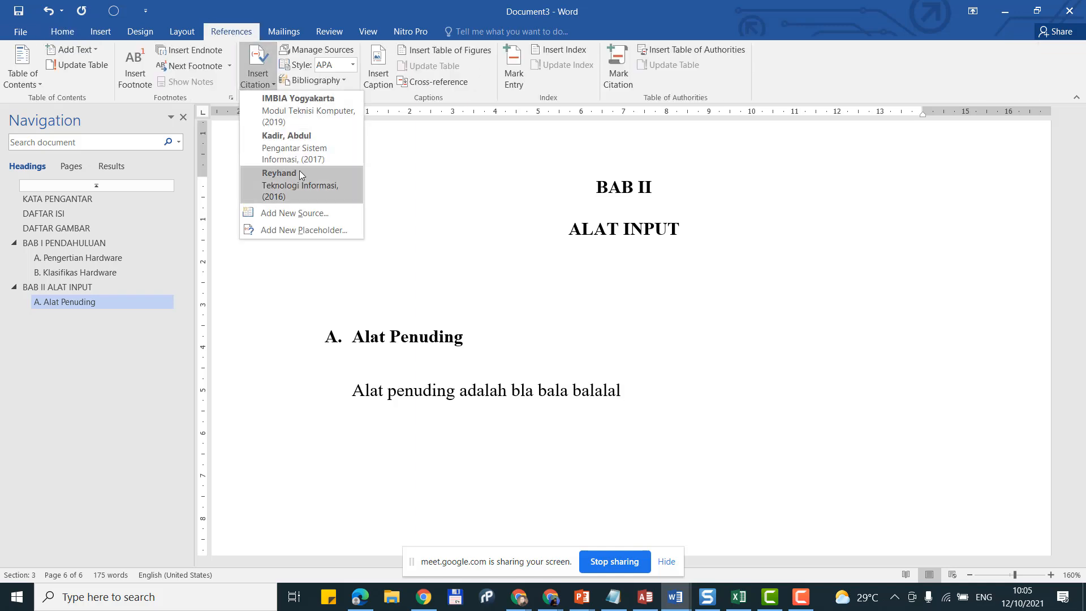
click(310, 126)
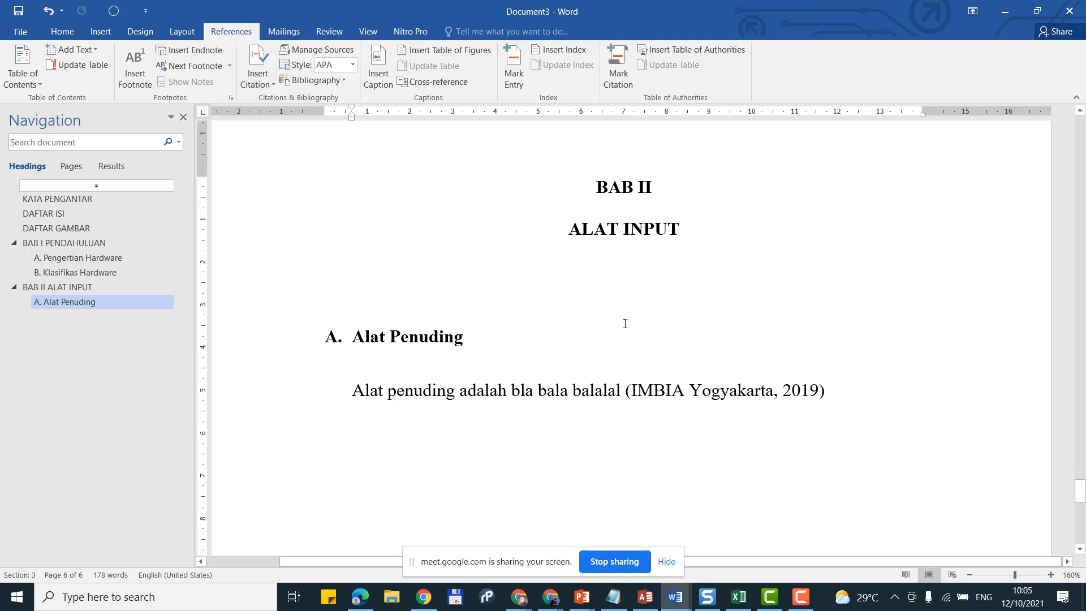
key(Return)
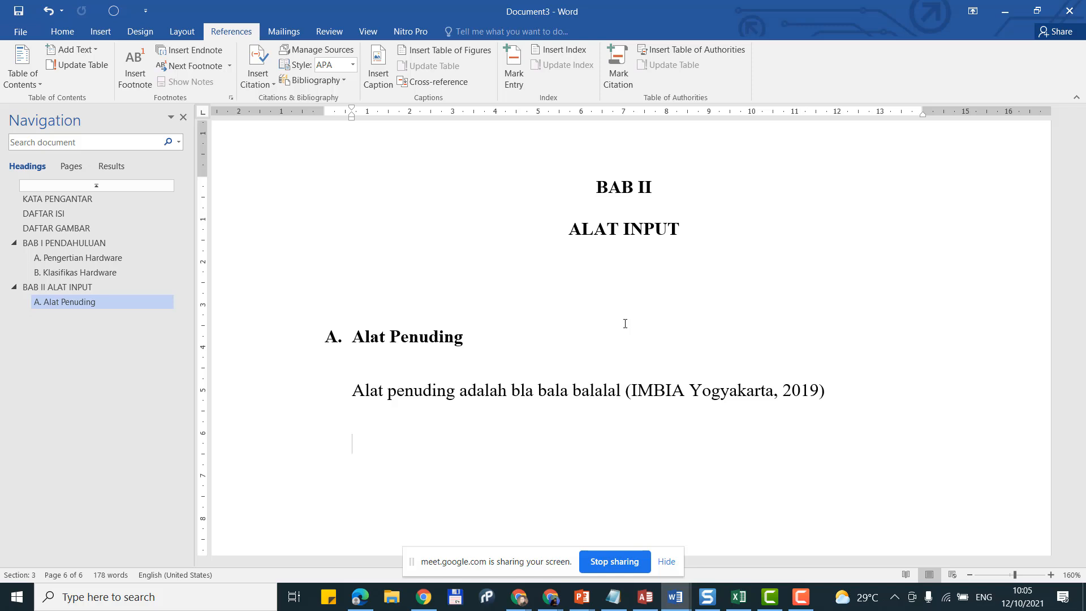
Step: Copy the filler words 'bla bala balalal' and paste them repeatedly to lengthen the paragraph
key(Up)
key(ctrl+Right)
key(ctrl+shift+Right)
key(ctrl+shift+Right)
key(ctrl+shift+Right)
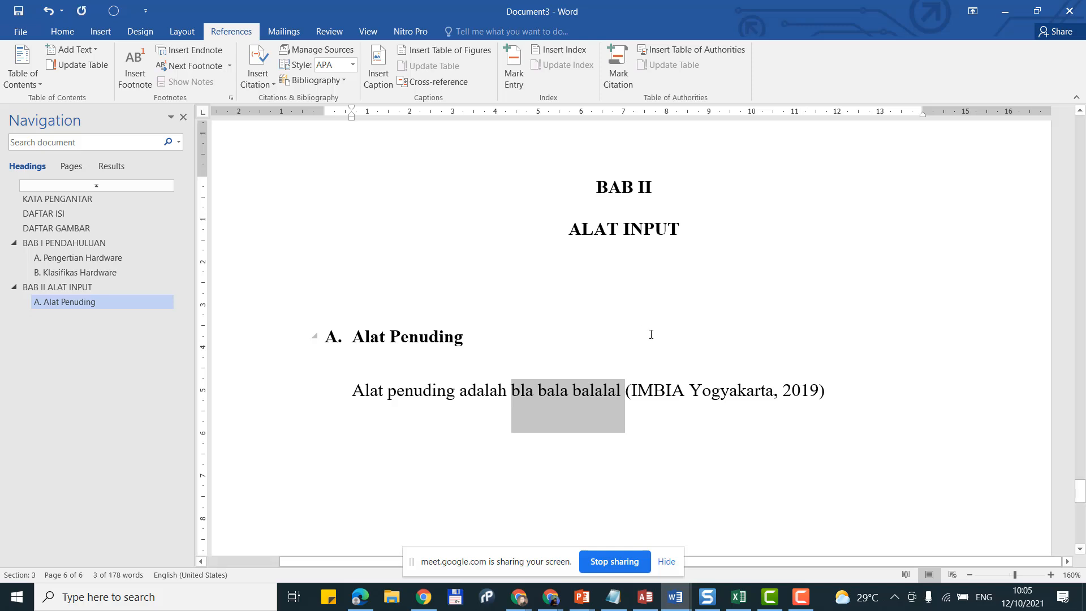
click(585, 390)
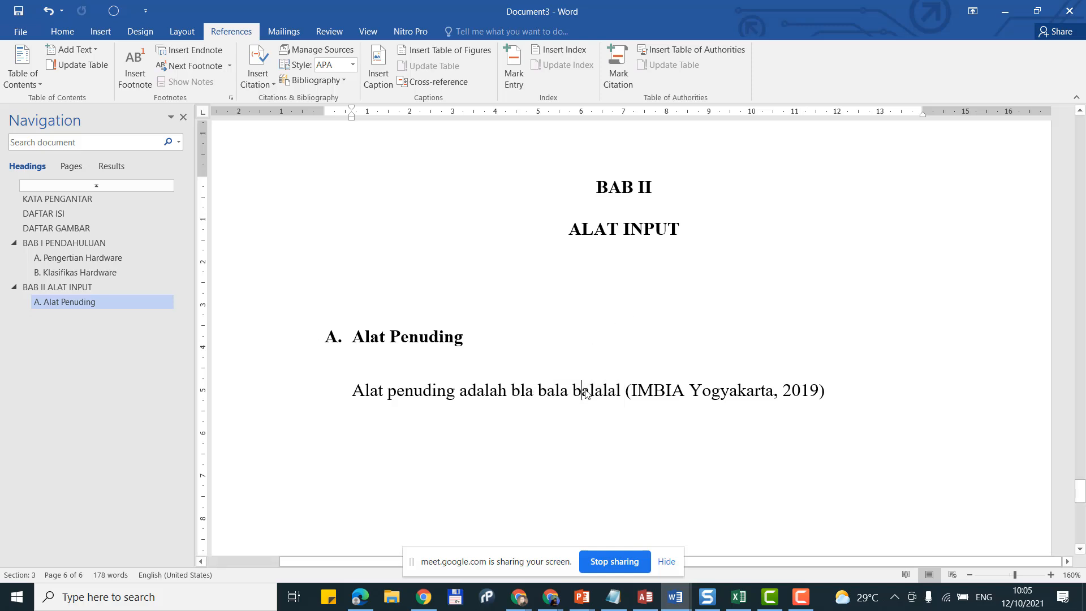
key(ctrl+v)
key(ctrl+v)
key(ctrl+v)
key(ctrl+v)
key(ctrl+v)
key(ctrl+v)
key(ctrl+v)
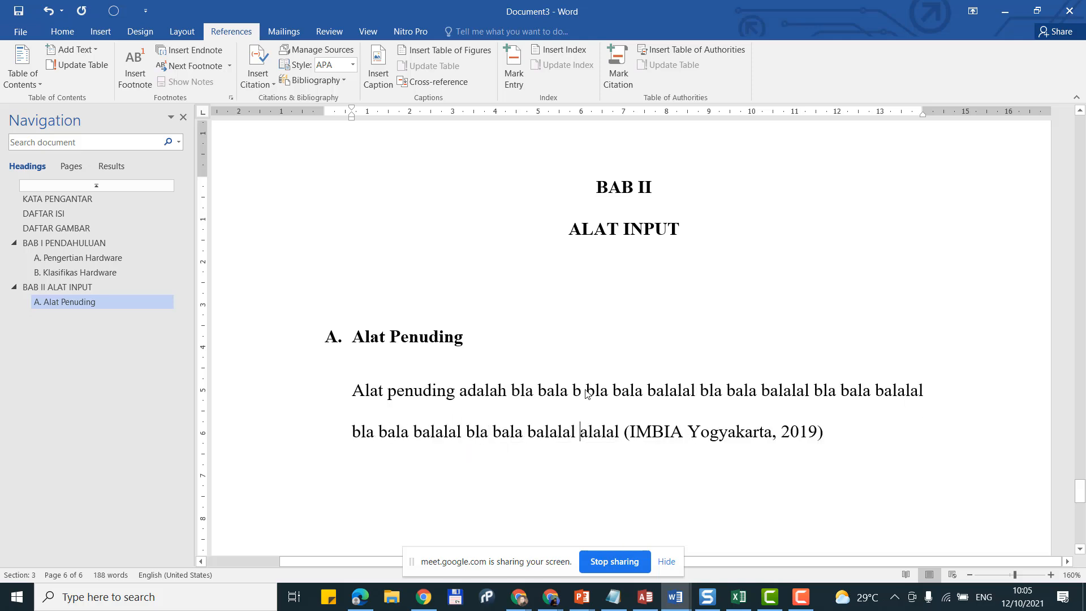
Step: Remove the left indent, add a first-line indent, and end the paragraph with a period
click(384, 390)
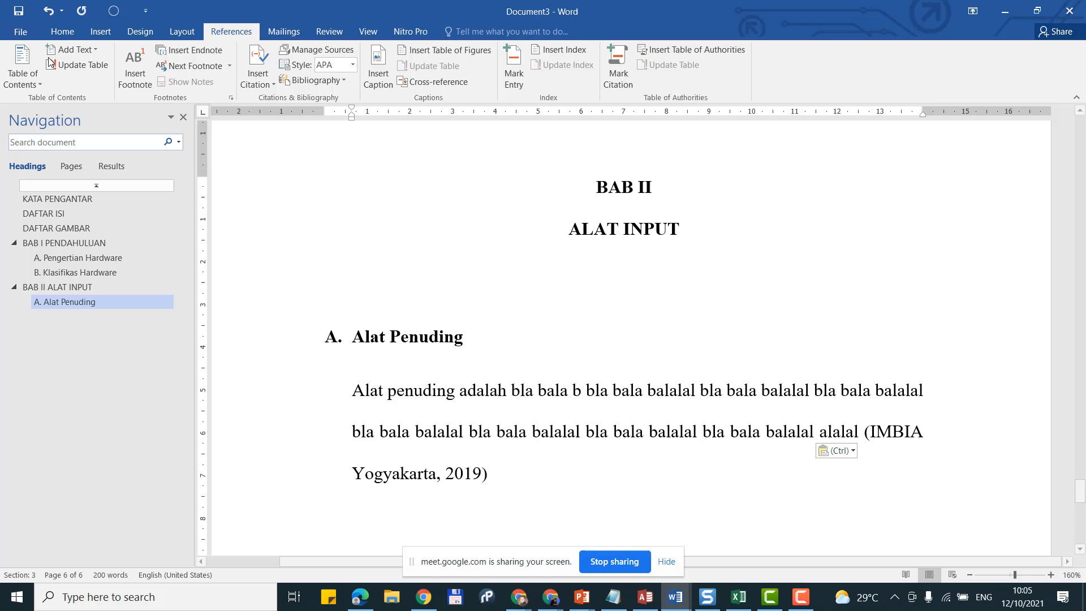
click(50, 36)
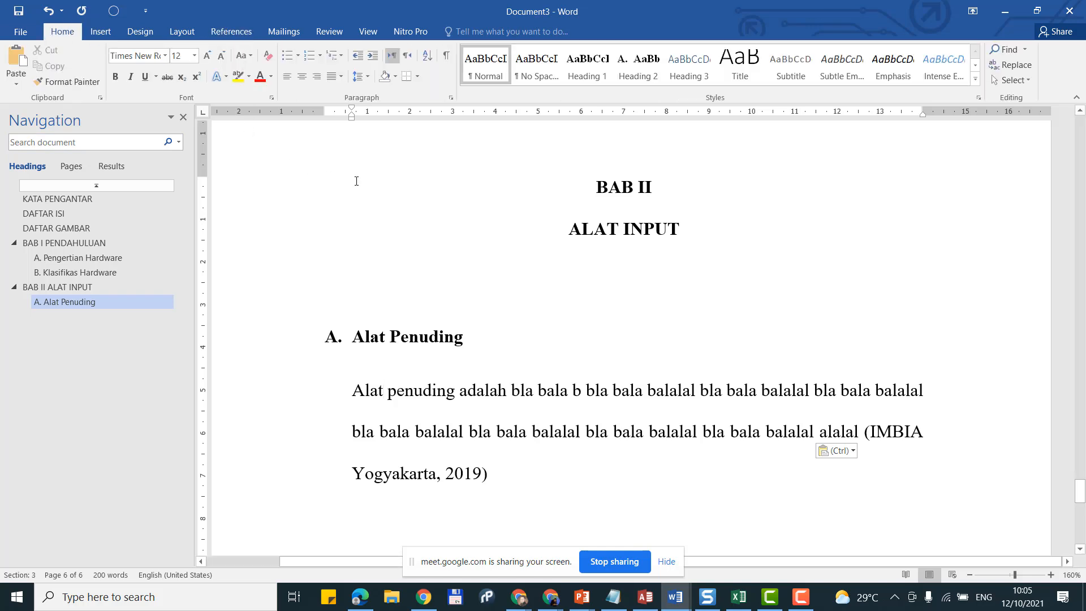
click(358, 56)
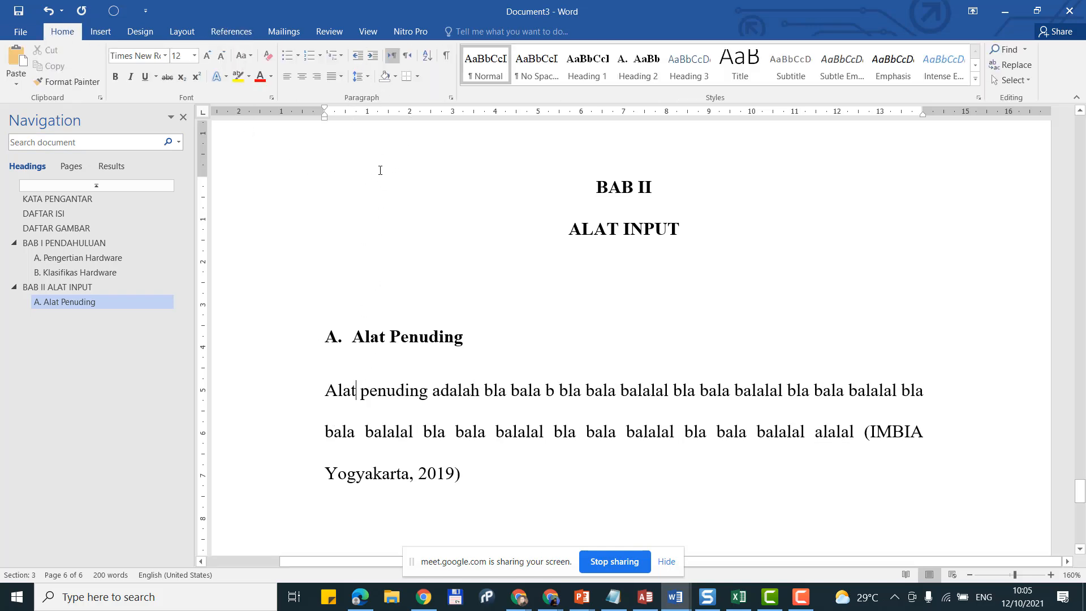
click(327, 390)
key(Tab)
click(470, 485)
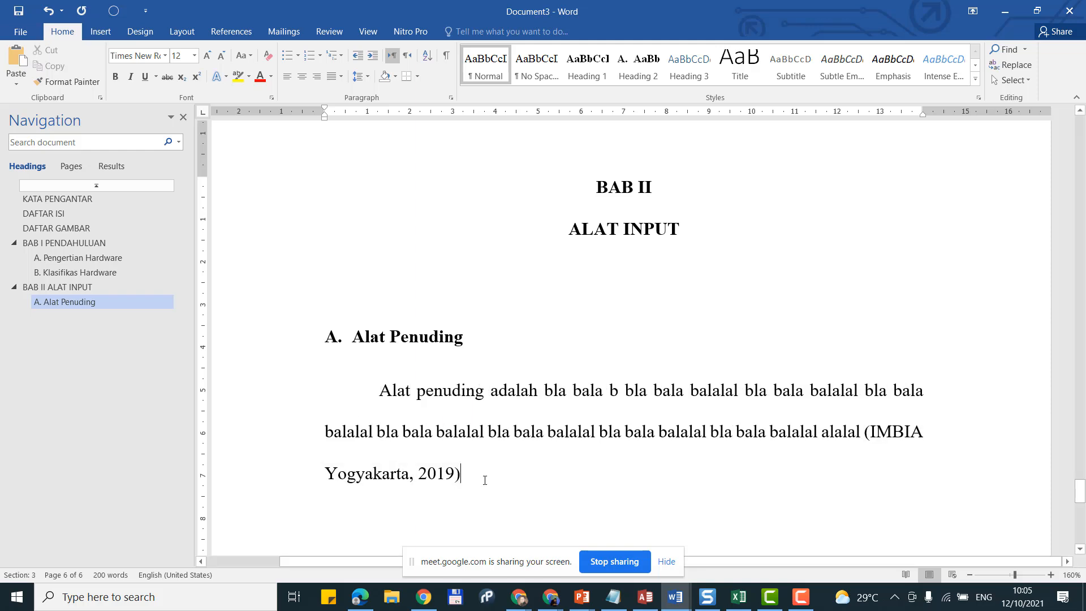
text(.)
scroll(519, 448, down, 3)
key(Return)
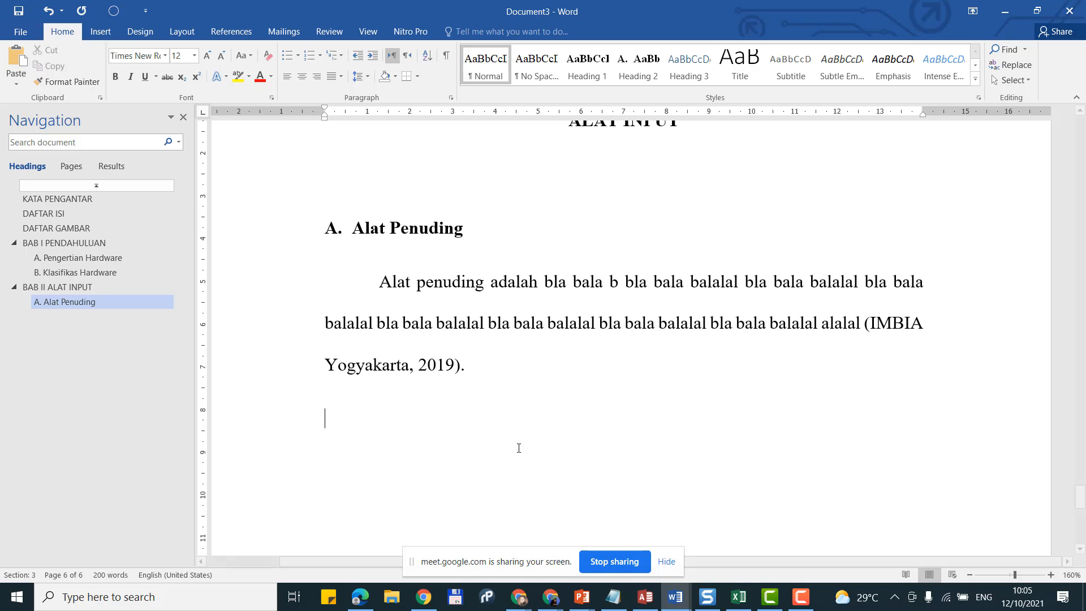
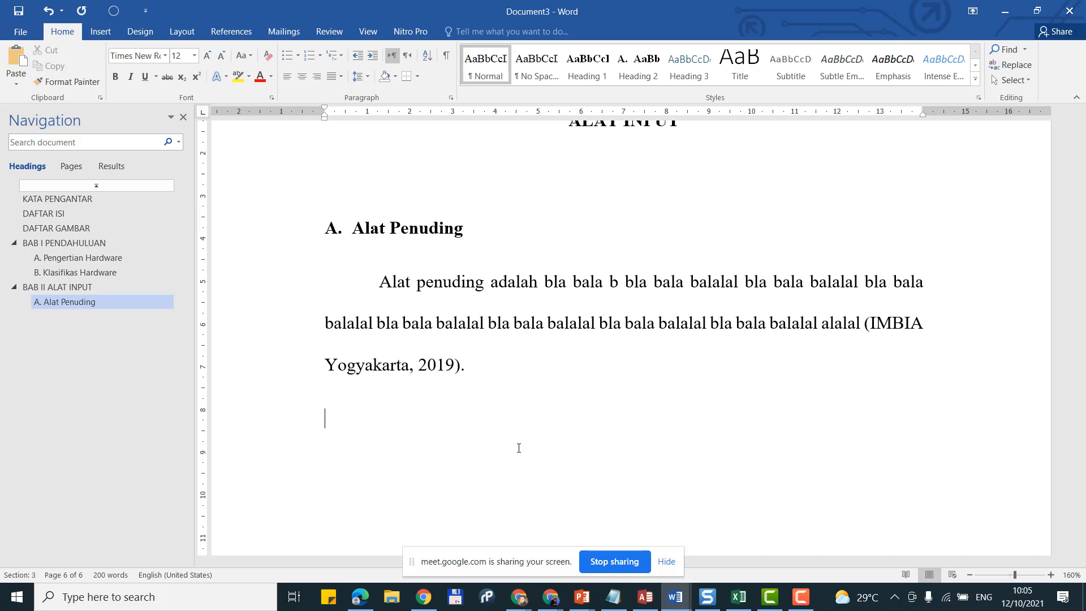
Step: Add the bold subheading '1. Mouse' below the citation and move it out one indent level
key(Return)
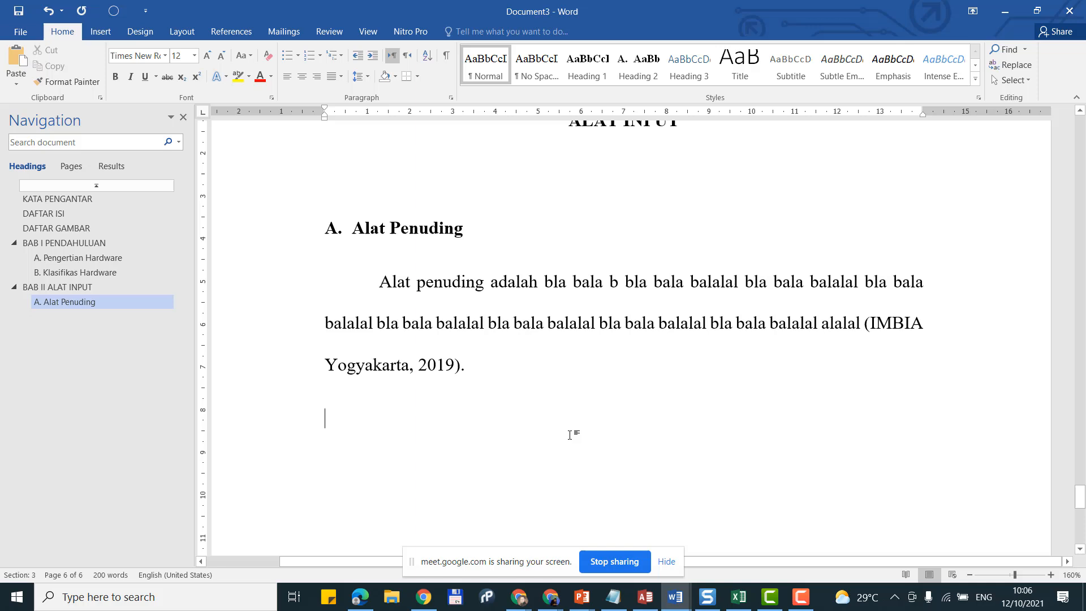
text(1)
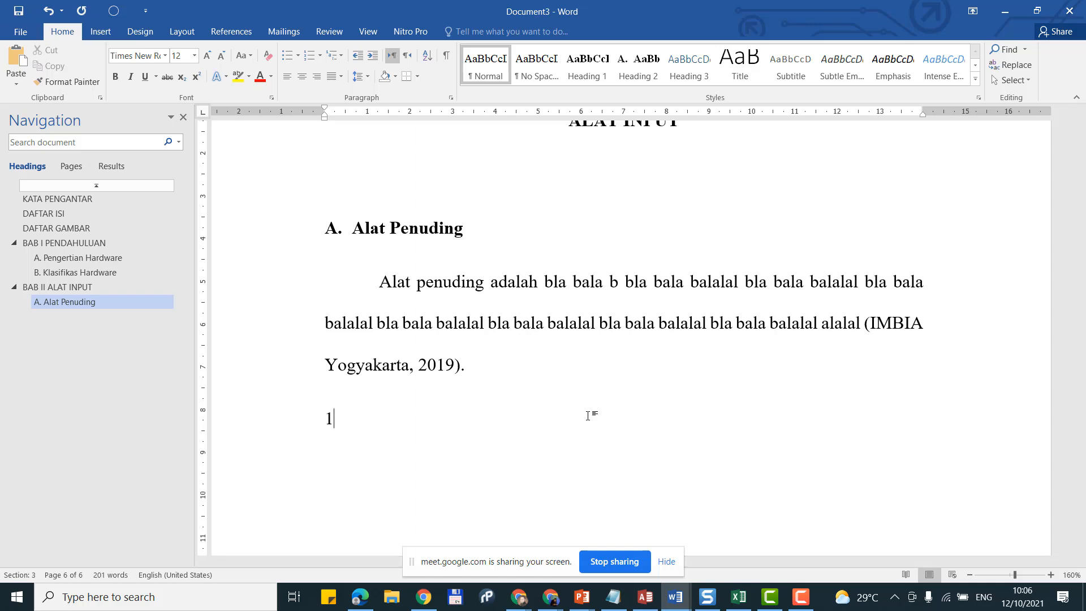
text(. )
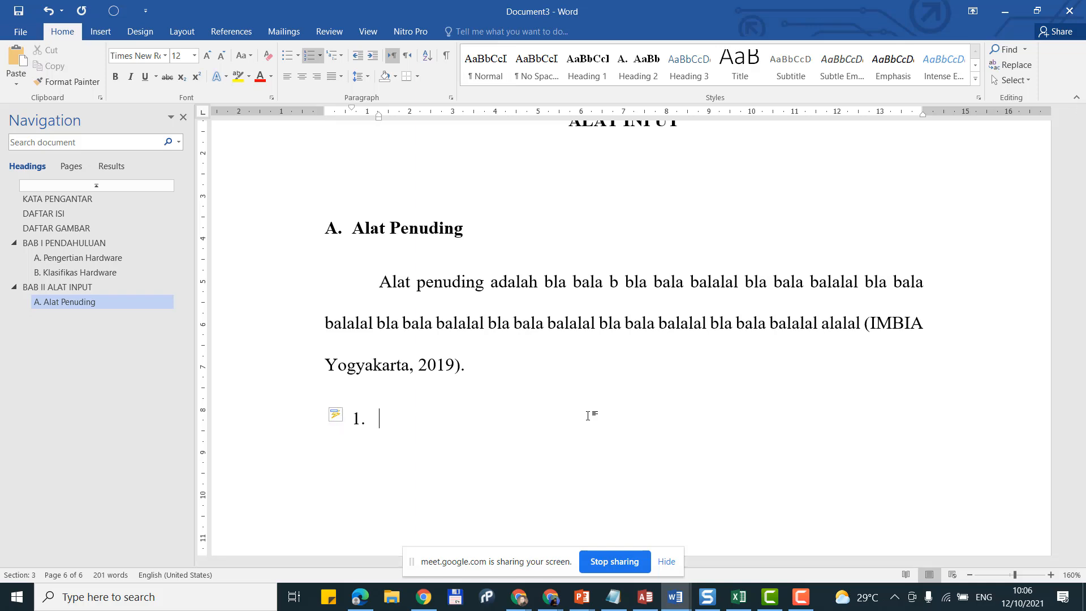
text(Jen)
key(BackSpace)
key(BackSpace)
key(BackSpace)
text(Mouse)
click(297, 430)
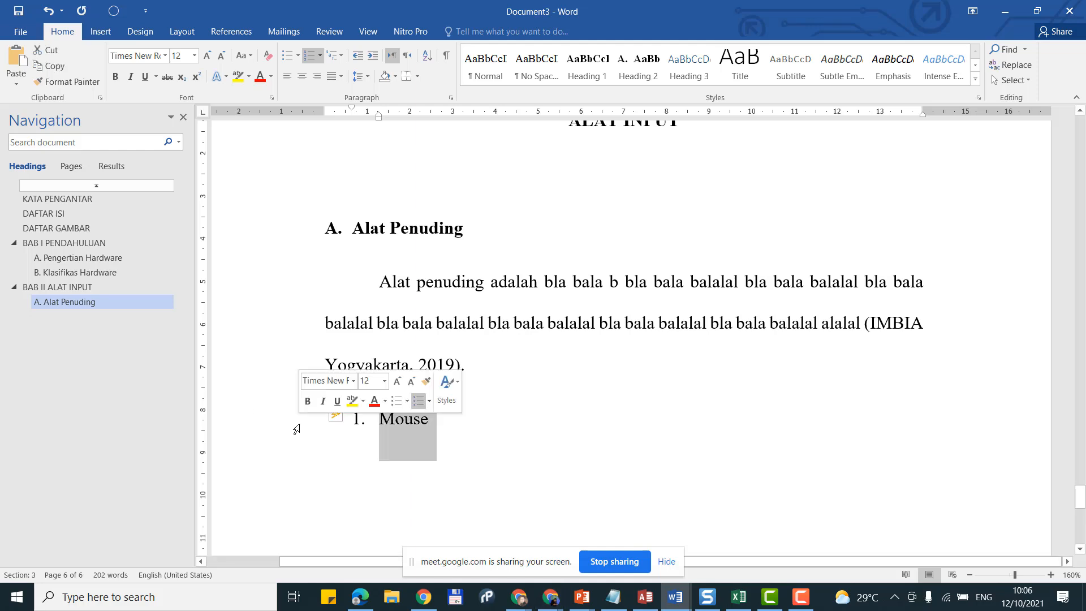
click(115, 77)
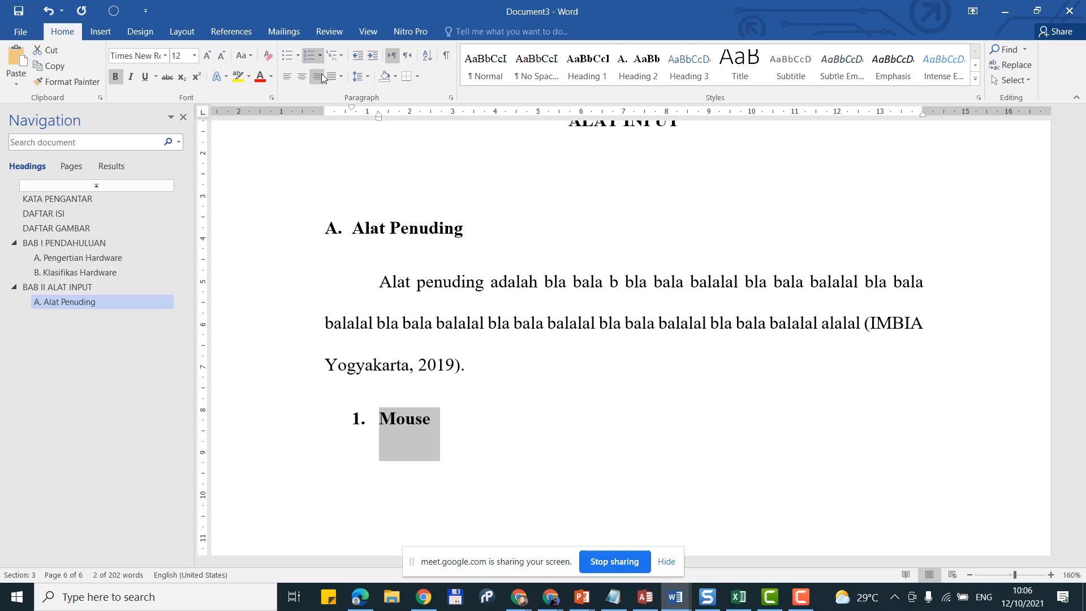
click(358, 62)
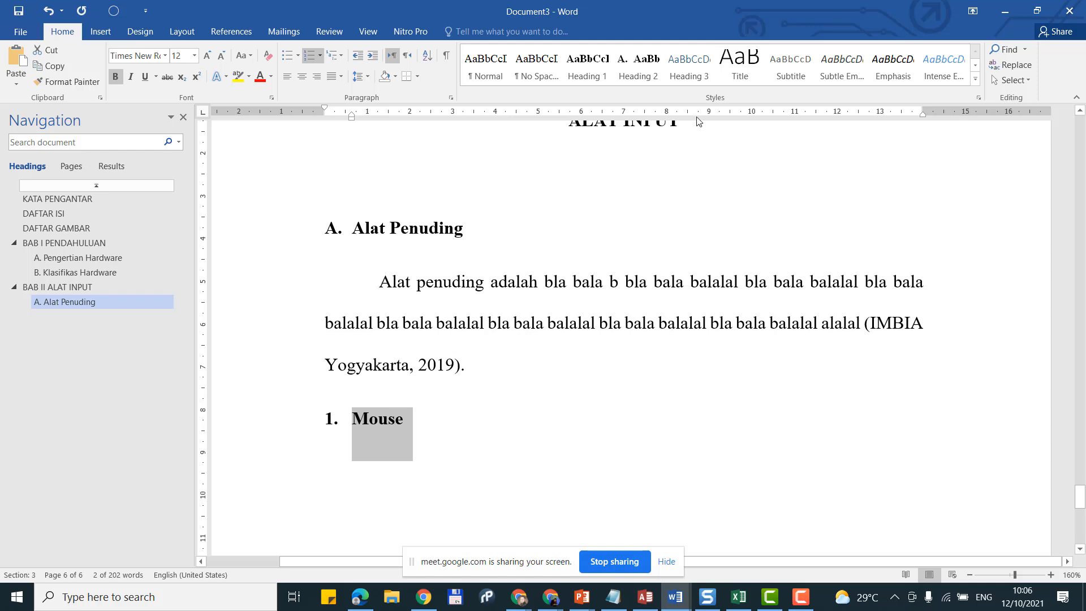
Step: Update Heading 3 to match the '1. Mouse' subheading and start a new line below it
right_click(694, 80)
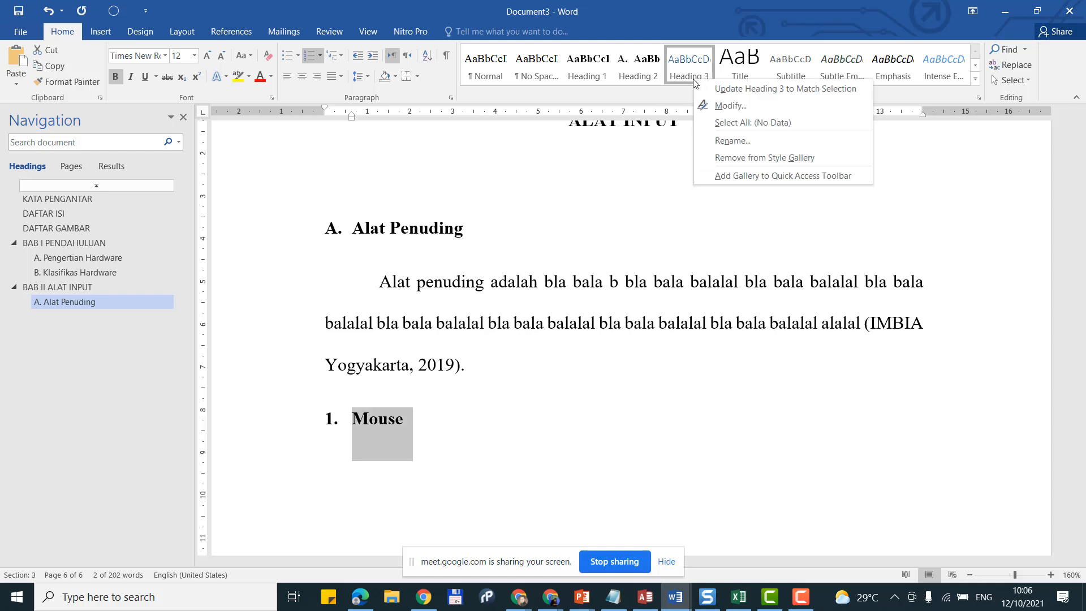
click(726, 89)
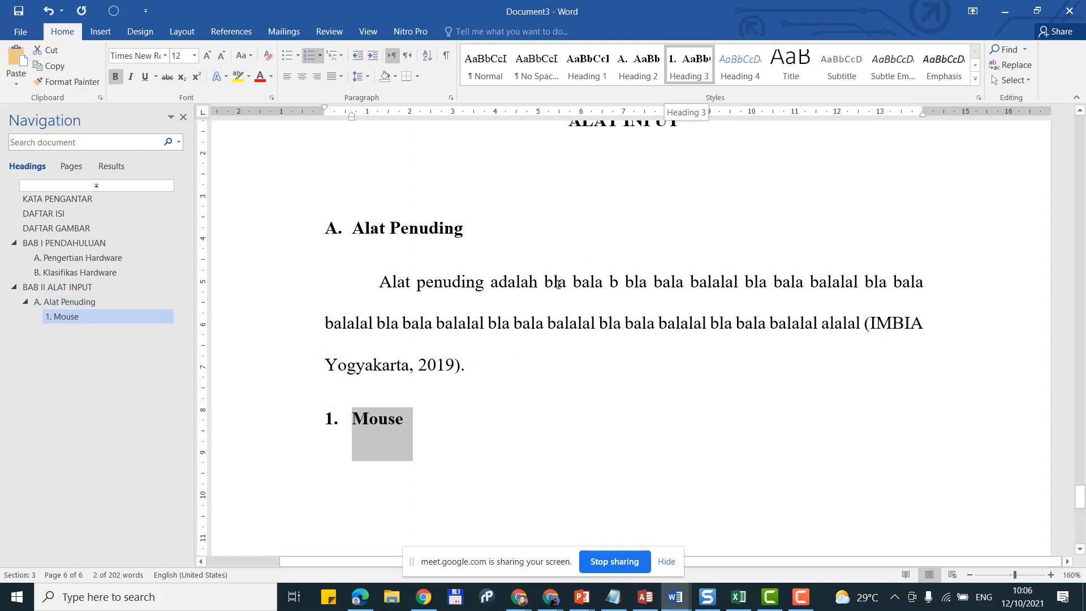
click(476, 428)
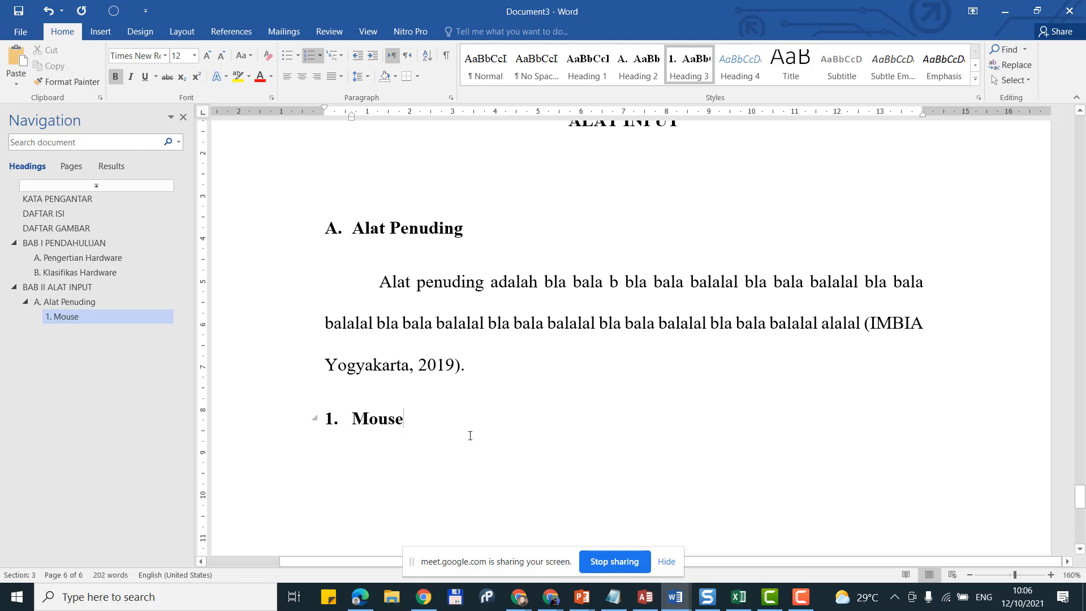
key(Return)
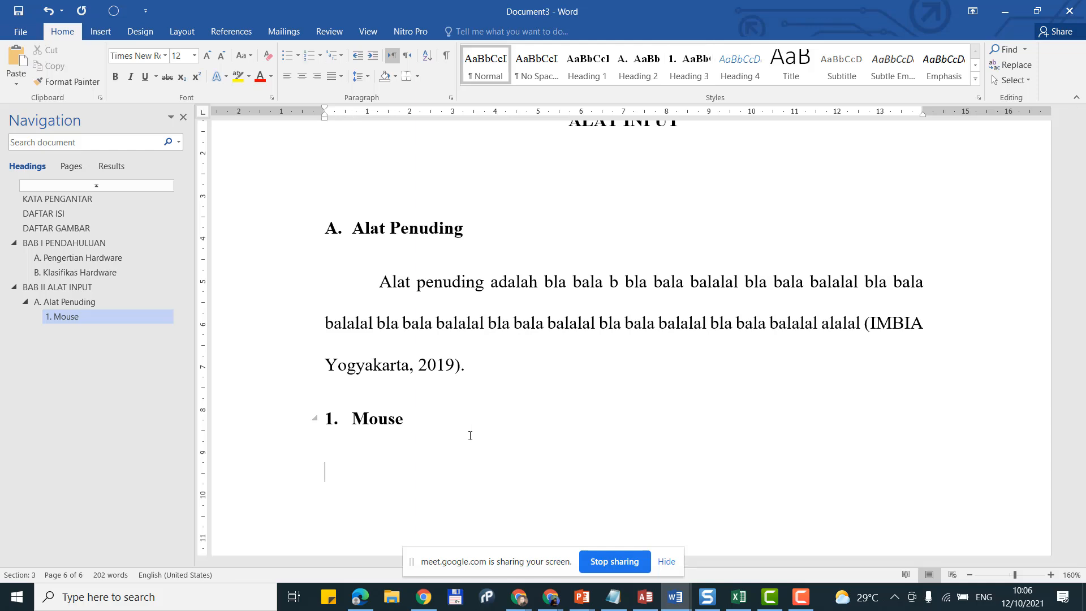
Step: Type 'Mouse adalah alat penuding yang berbentuk mirip tikus berfungsi untuk memilih atau menunjuk tampilan pada layar'
key(Tab)
text(Mouse adala)
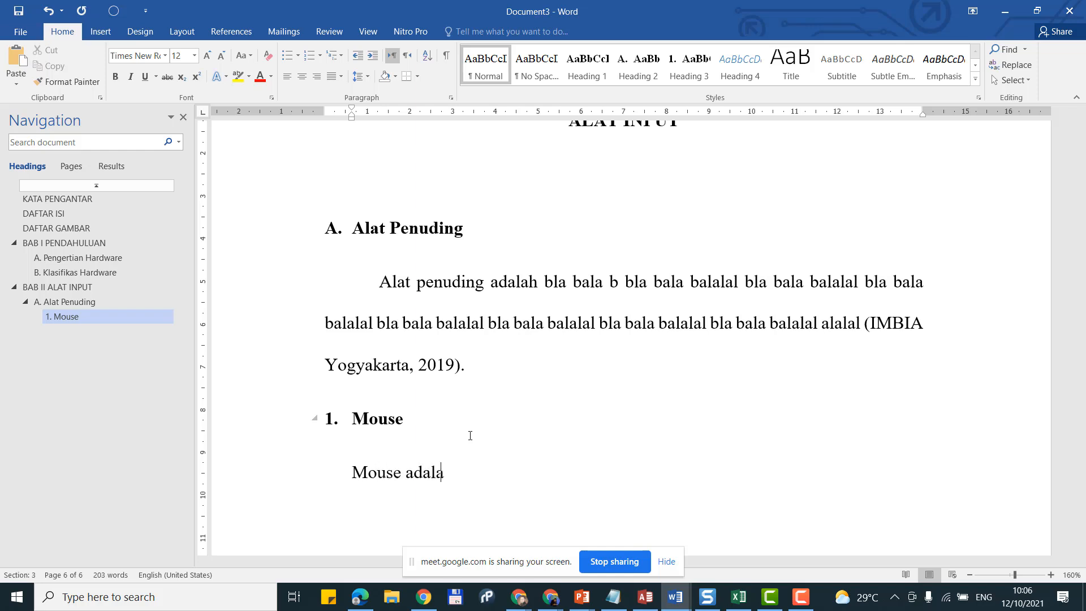
text(h alat penuding )
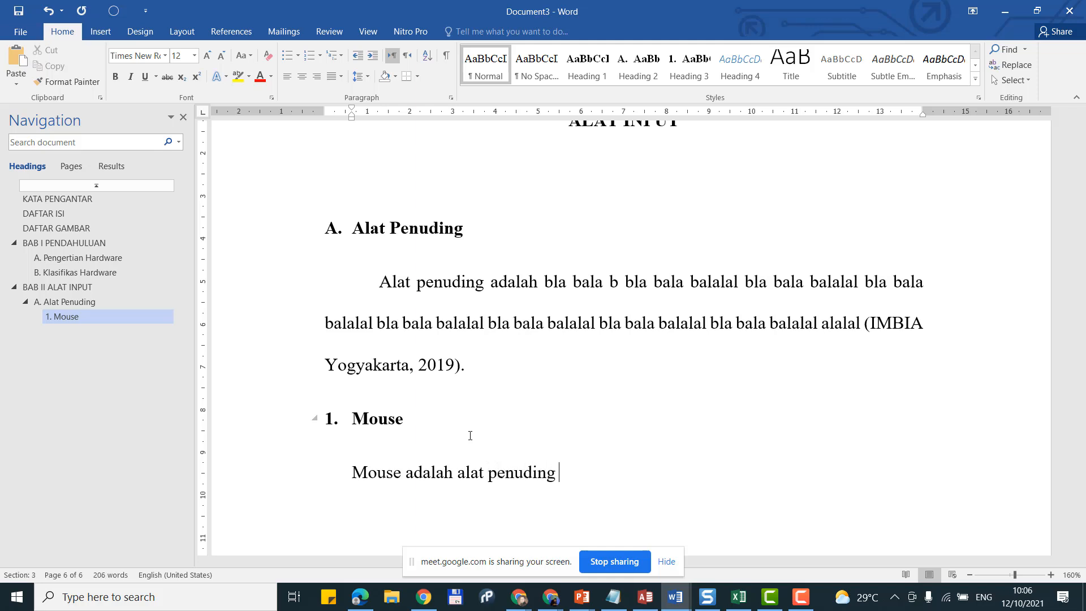
text(yang berbentuk)
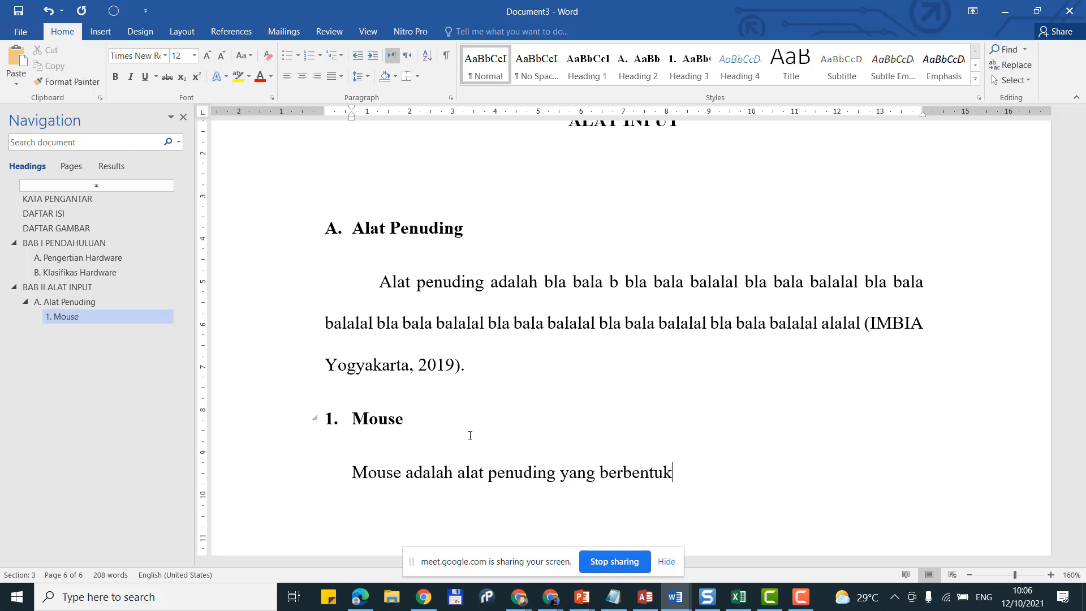
text( mirip tikus)
scroll(536, 458, down, 4)
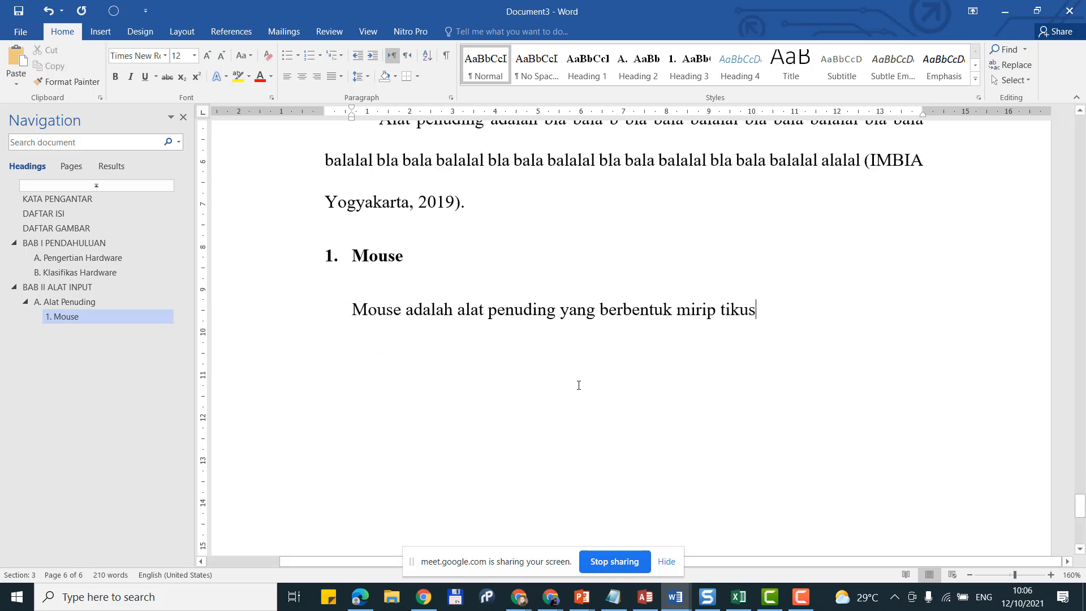
text(be)
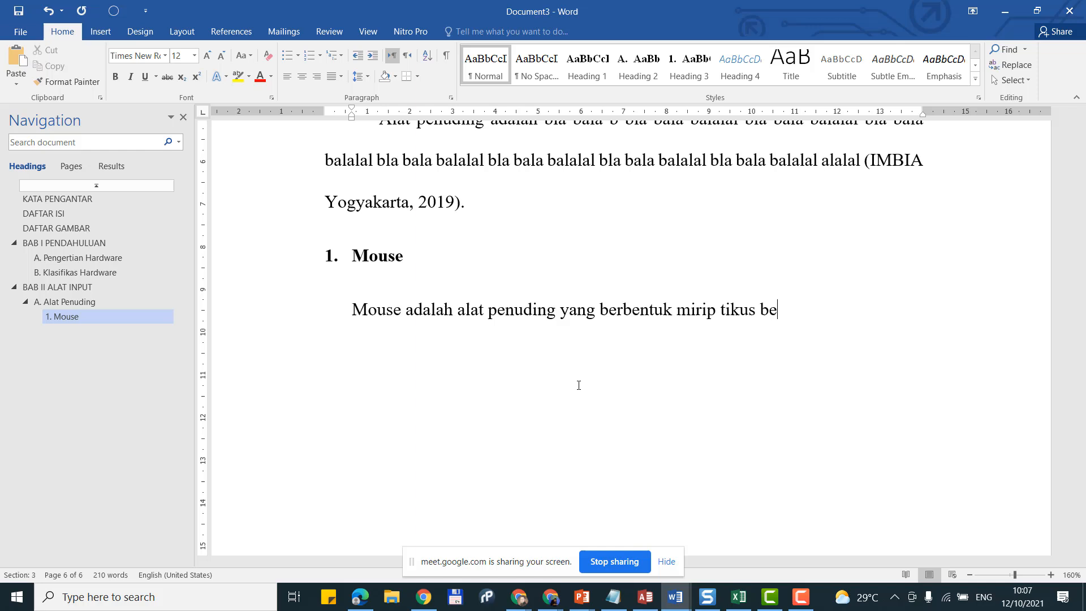
text(rfungsi untuk mem)
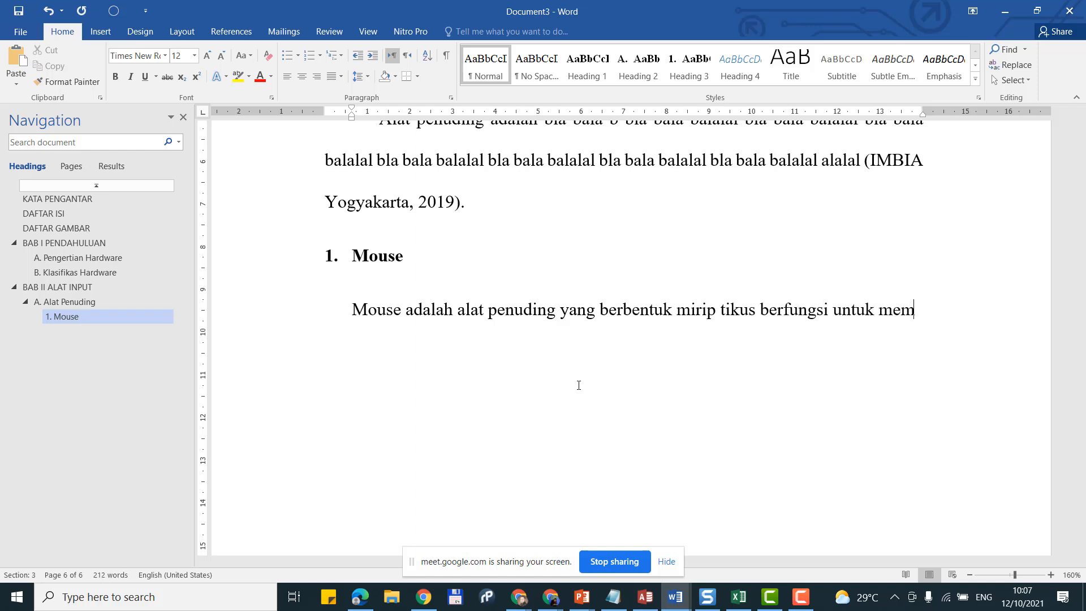
text(ilih a)
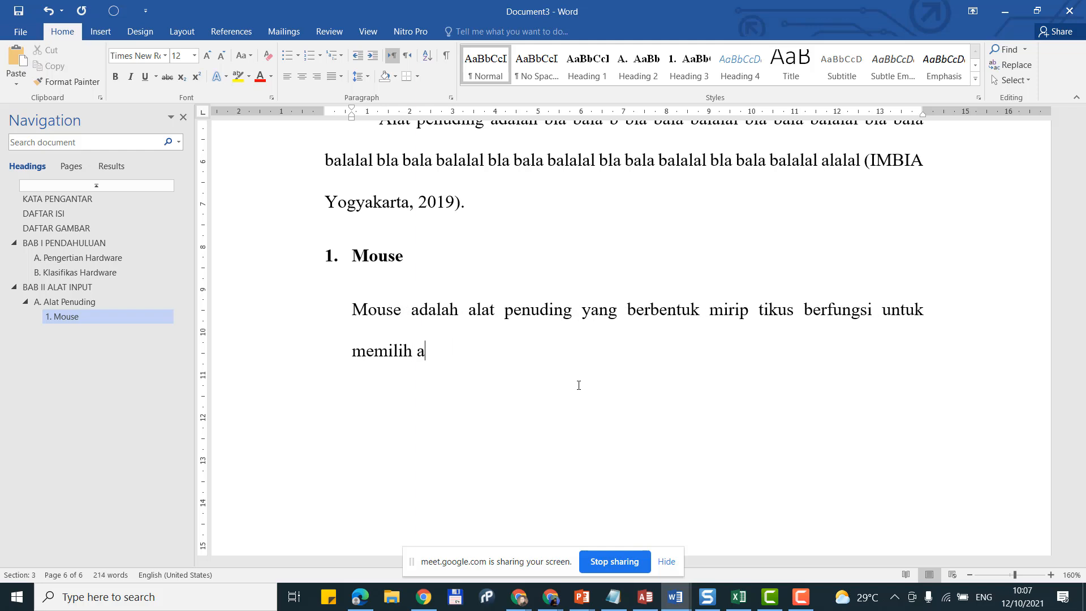
text(tau menunjuk tam)
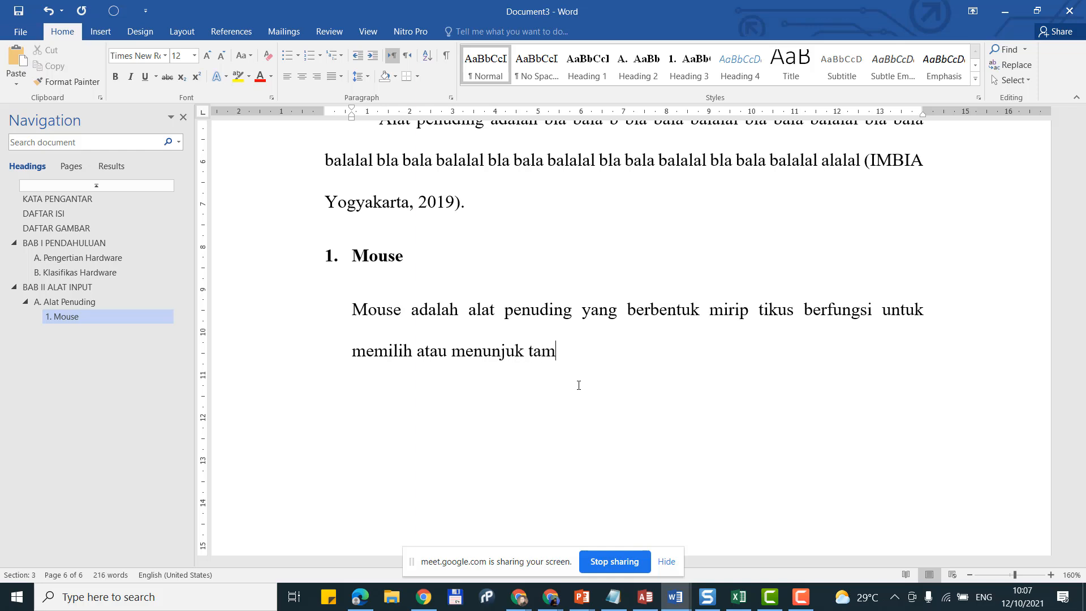
text(pilan pada layar.)
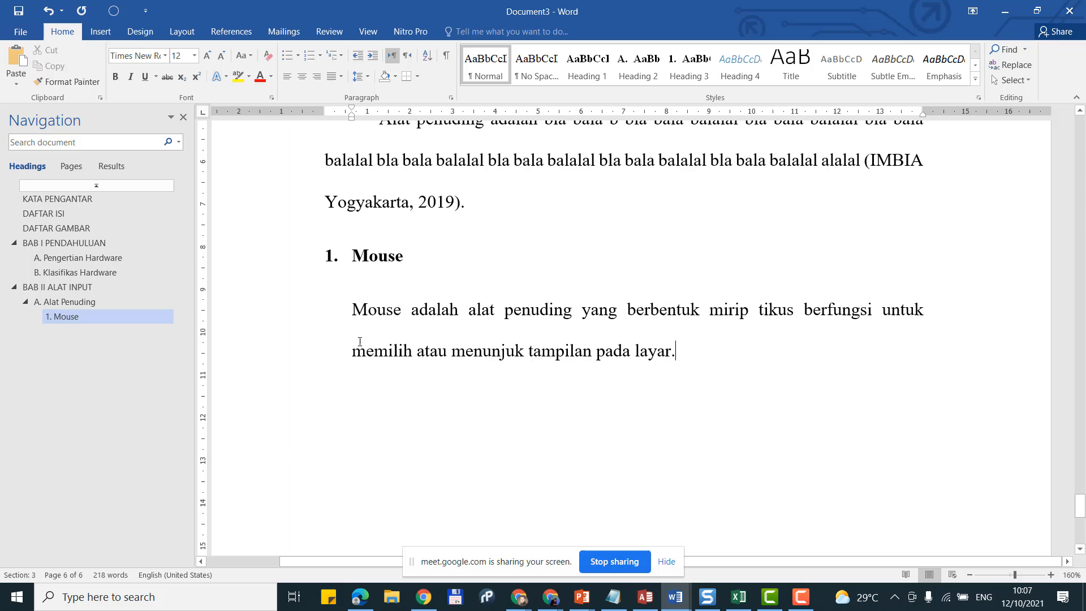
Step: Remove the Mouse paragraph's left indent, restore its first-line indent, and add an unindented empty line
click(358, 56)
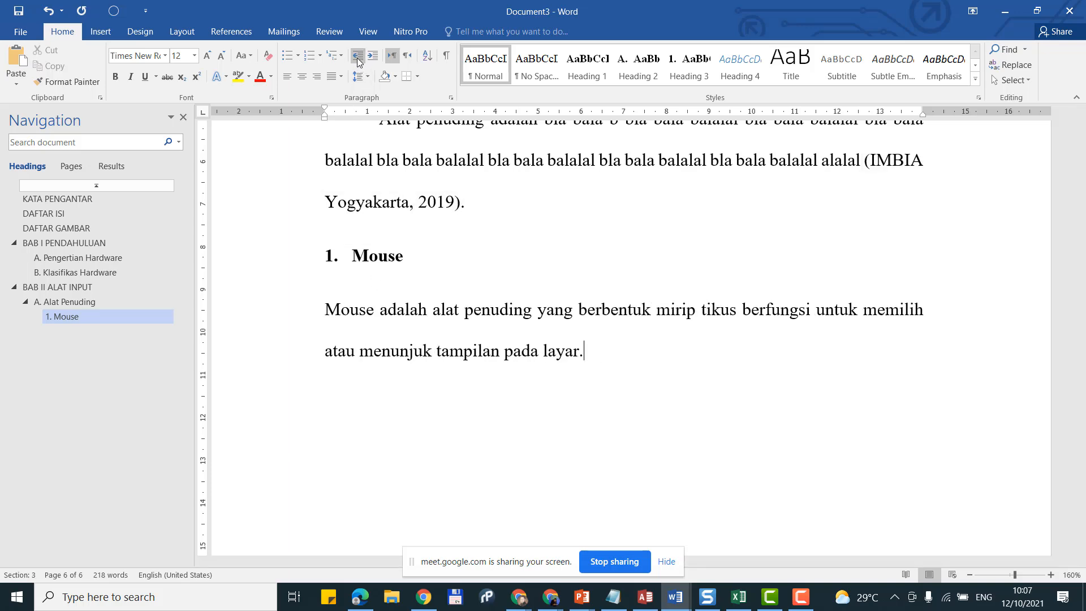
key(ctrl+Up)
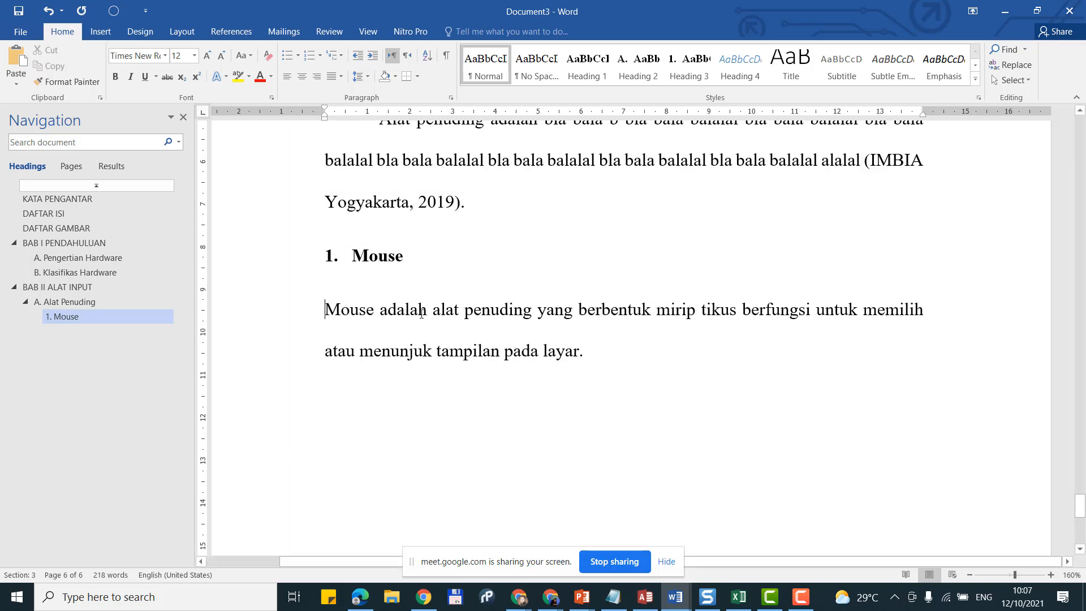
key(Tab)
scroll(378, 298, up, 3)
scroll(342, 303, down, 3)
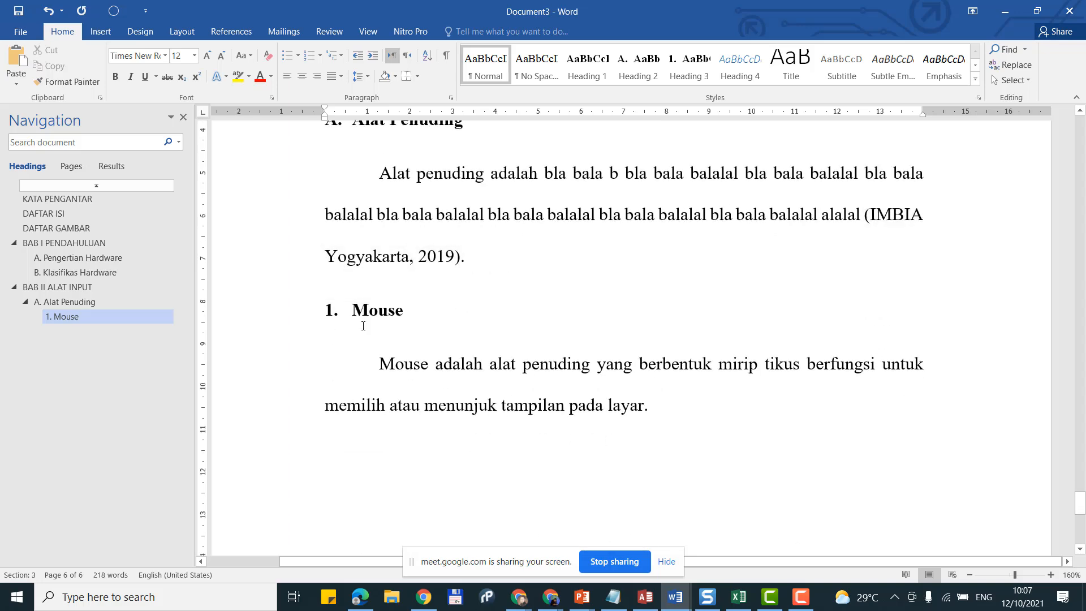
scroll(364, 326, up, 2)
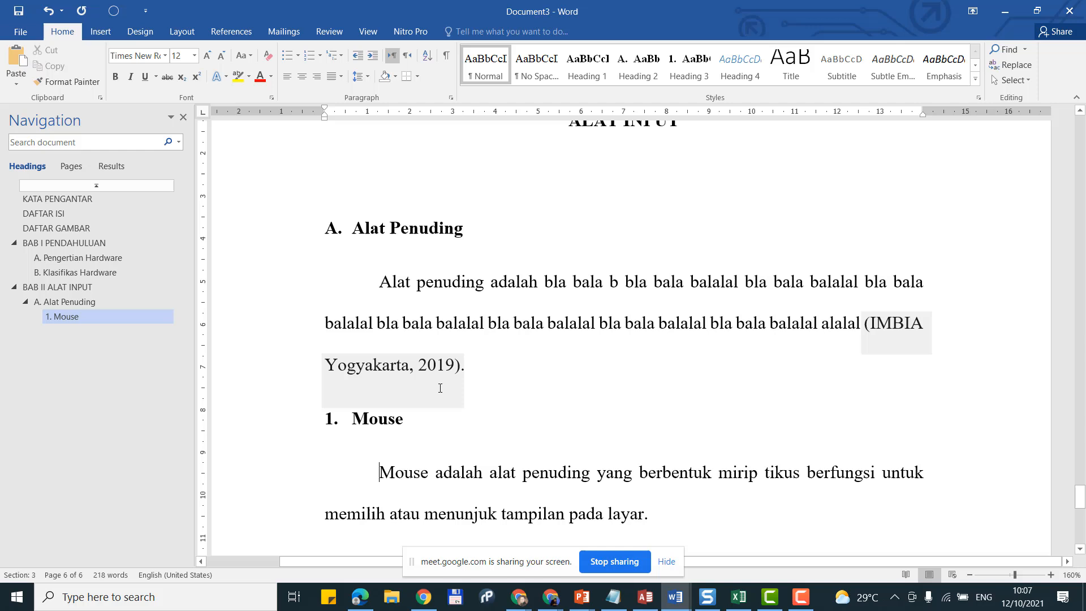
scroll(441, 389, down, 2)
click(730, 413)
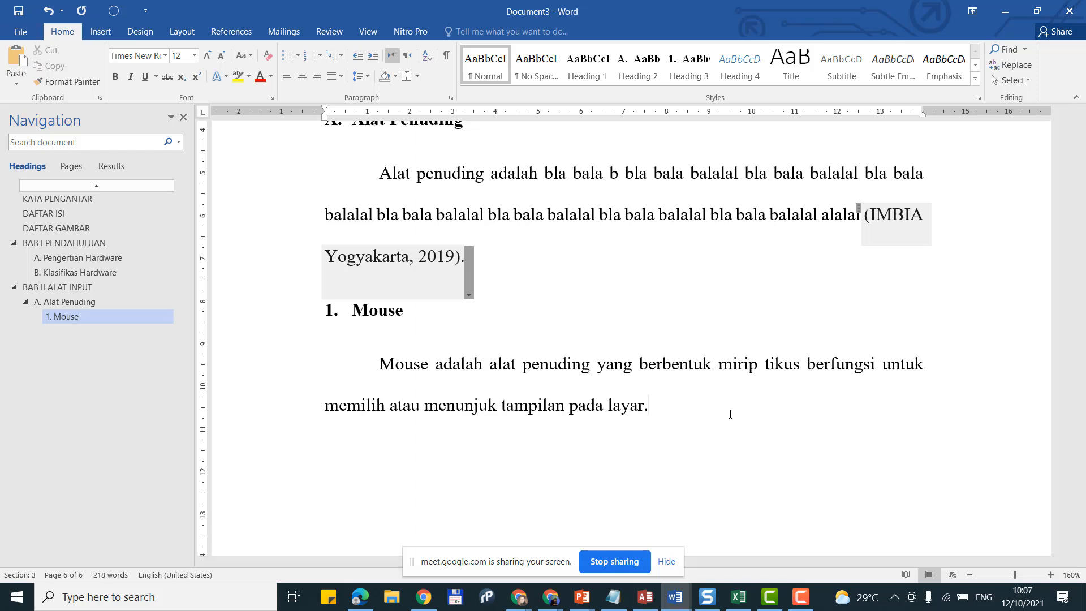
key(Return)
key(BackSpace)
Step: Search Bing online pictures for 'Mouse' images
click(102, 34)
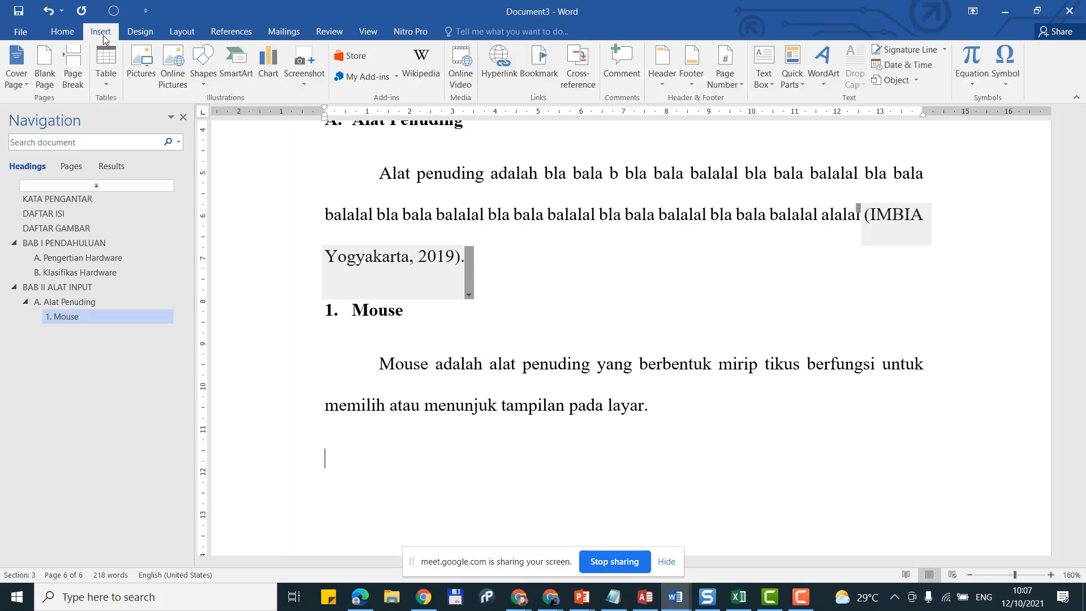
click(141, 64)
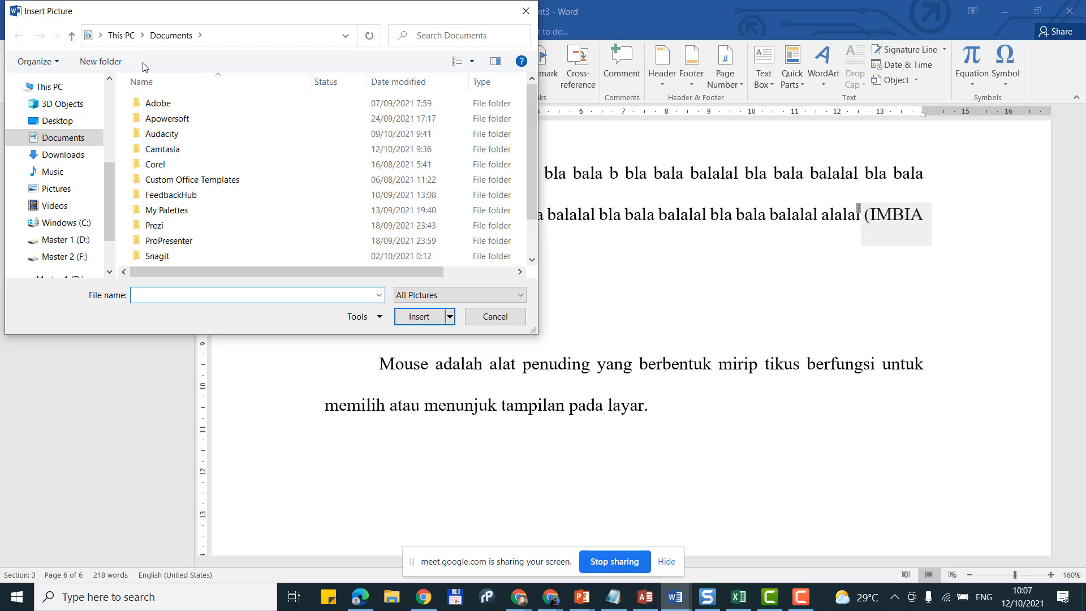
key(Escape)
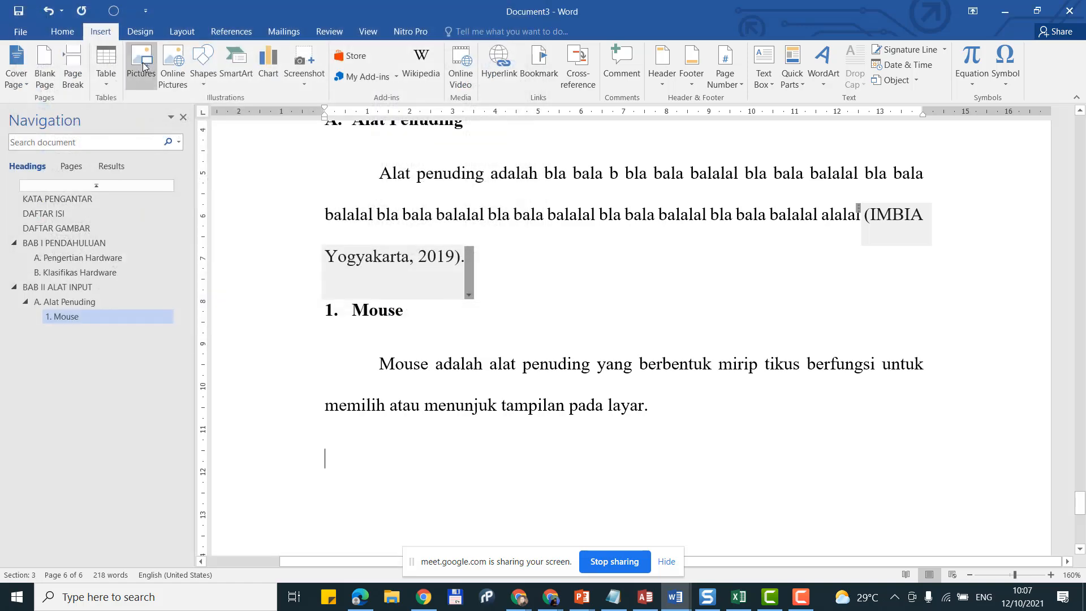
click(173, 80)
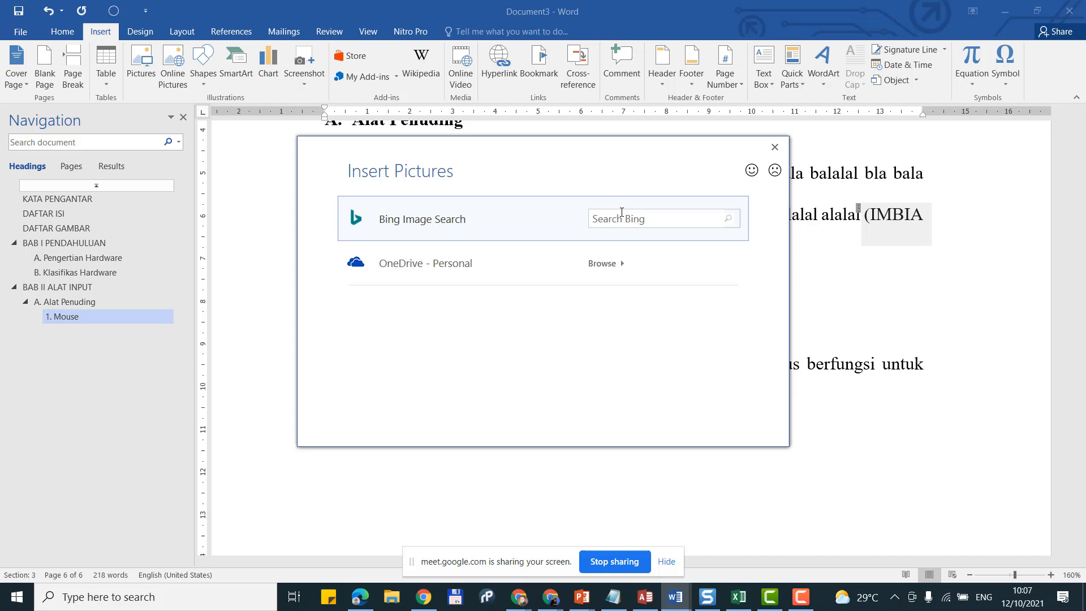
click(624, 217)
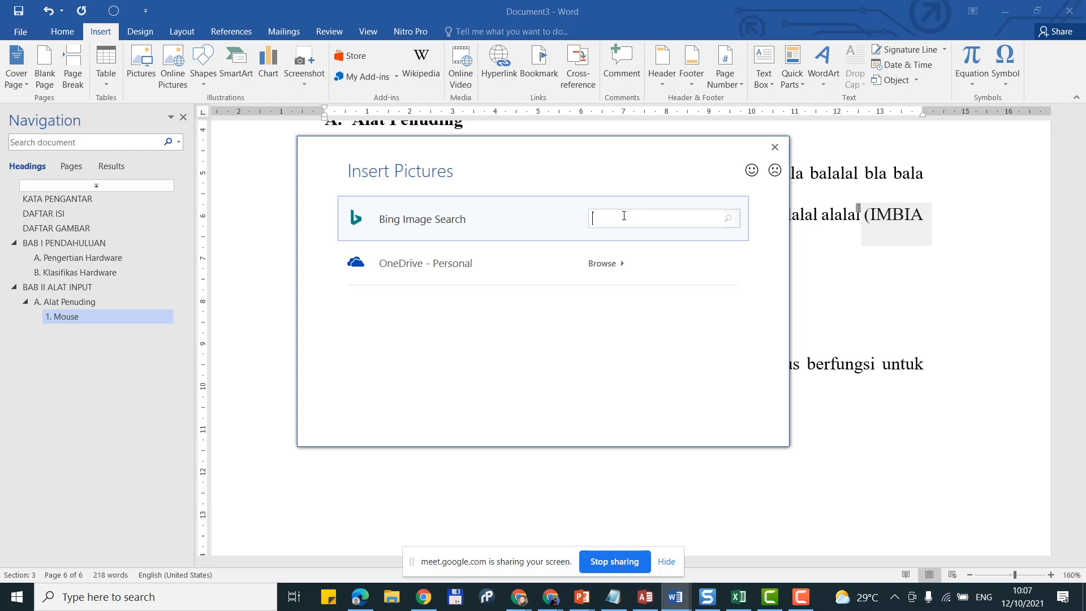
text(Mouse)
key(Return)
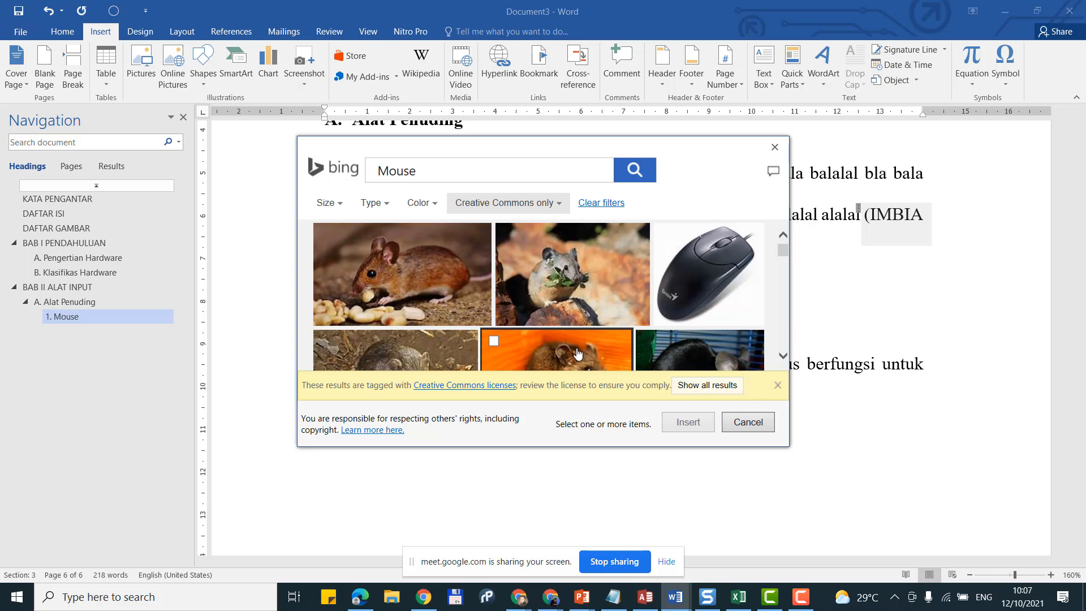
Step: Show all Mouse image results rather than only Creative Commons, filtered to clipart
click(717, 388)
scroll(622, 317, down, 2)
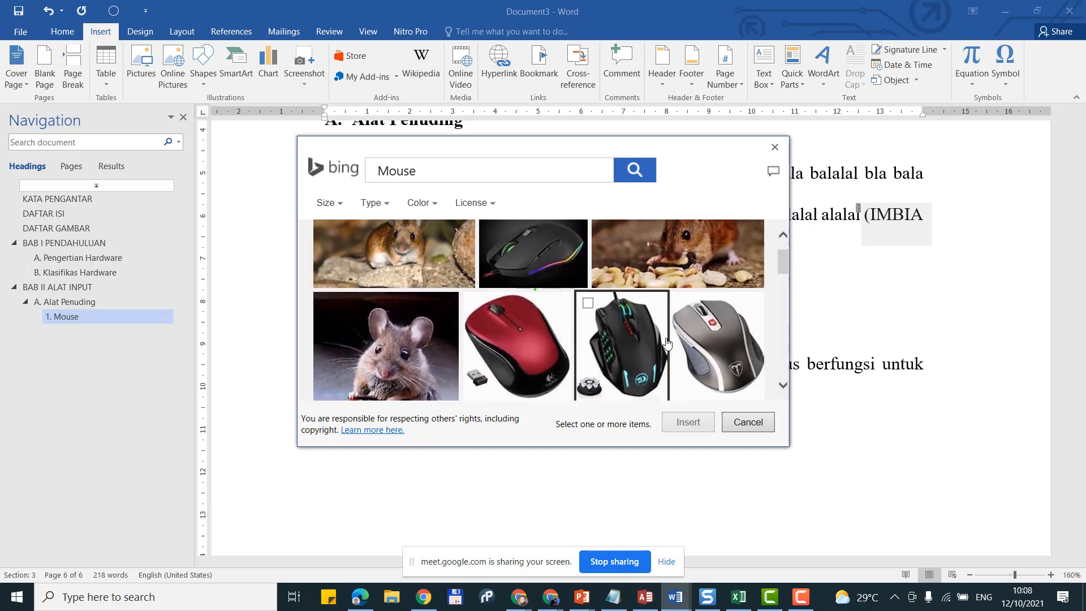
scroll(526, 313, down, 3)
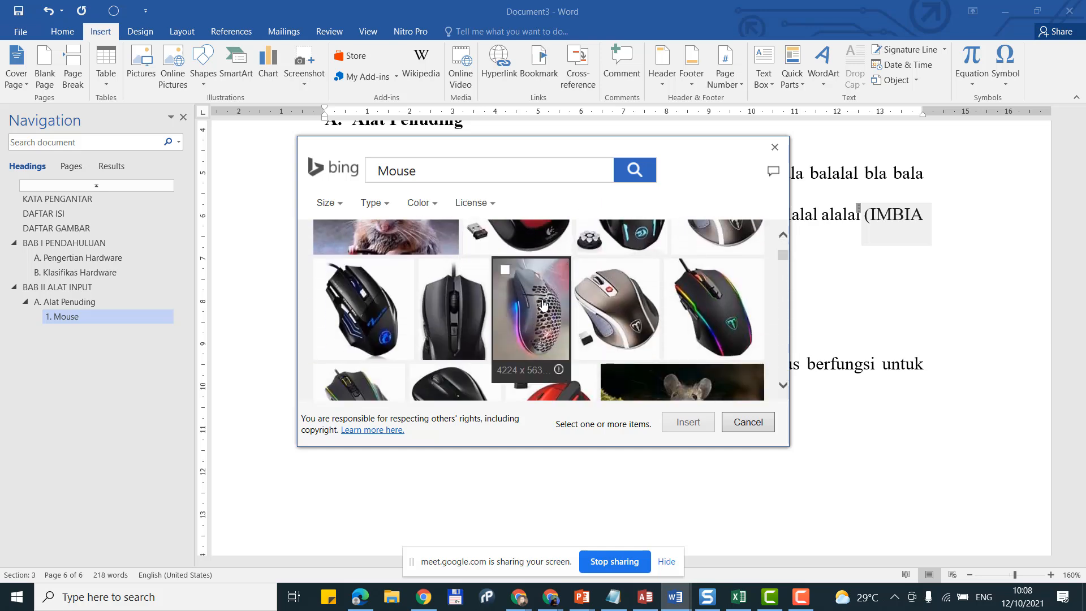
scroll(547, 303, up, 3)
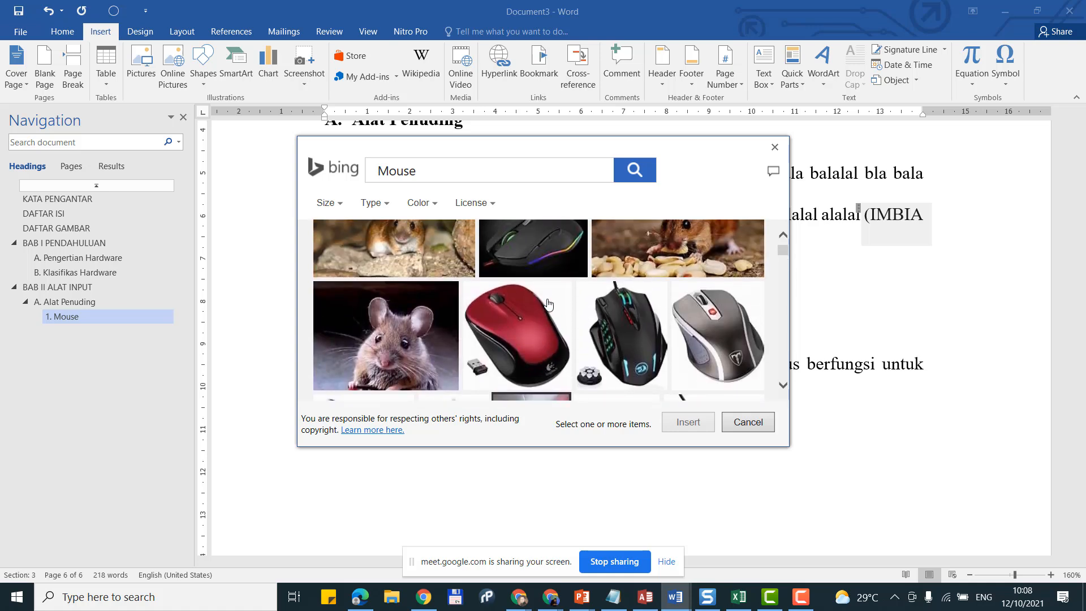
scroll(547, 304, down, 3)
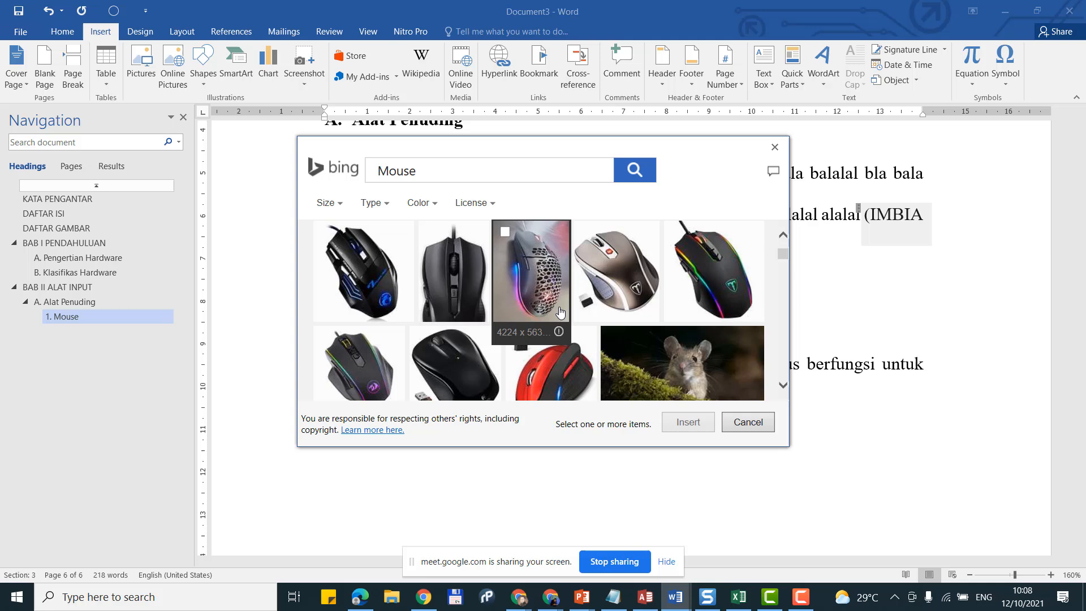
scroll(560, 313, down, 3)
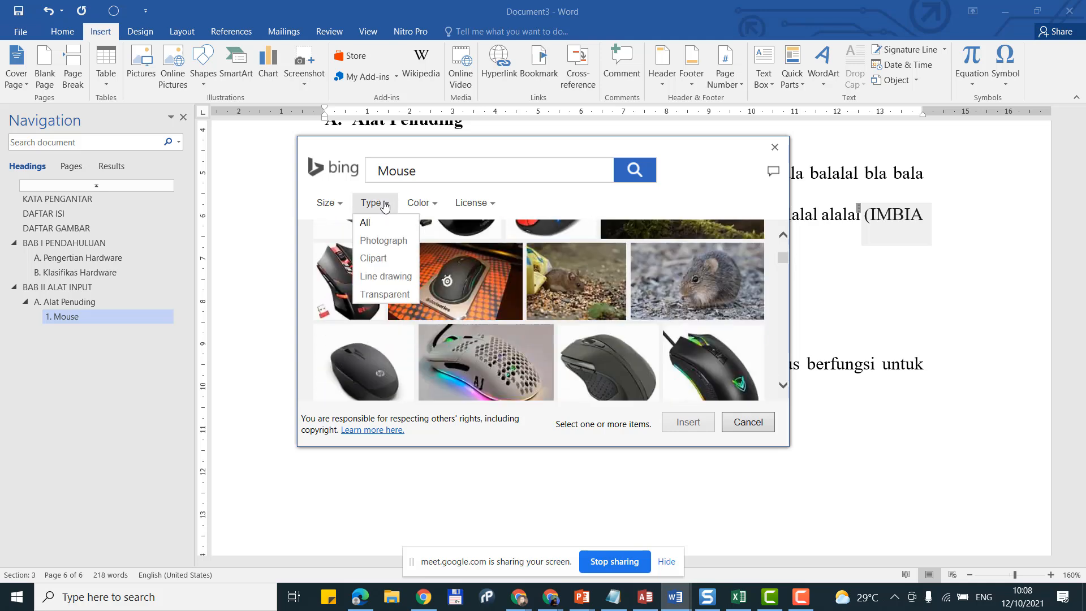
click(390, 264)
Step: Change the image type filter to Photograph and select the grey computer mouse photo
scroll(582, 298, down, 1)
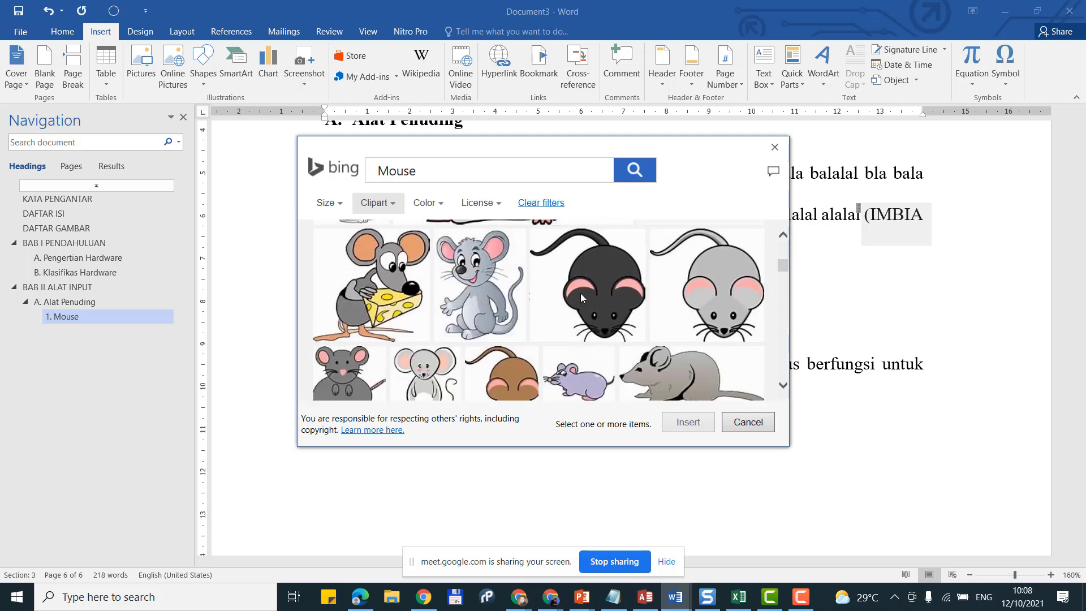
scroll(582, 299, down, 6)
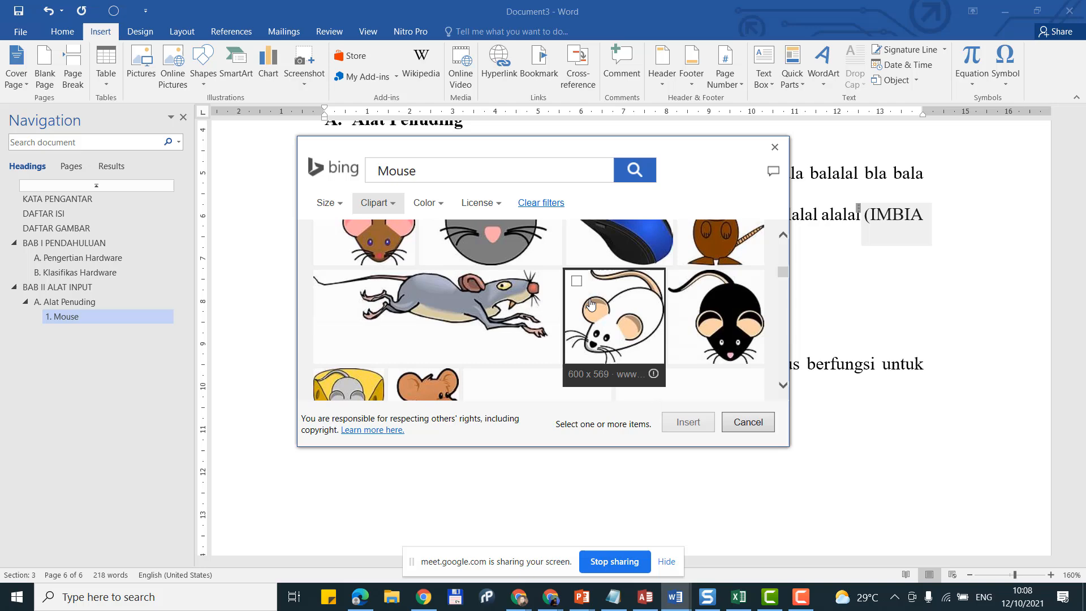
scroll(591, 304, down, 6)
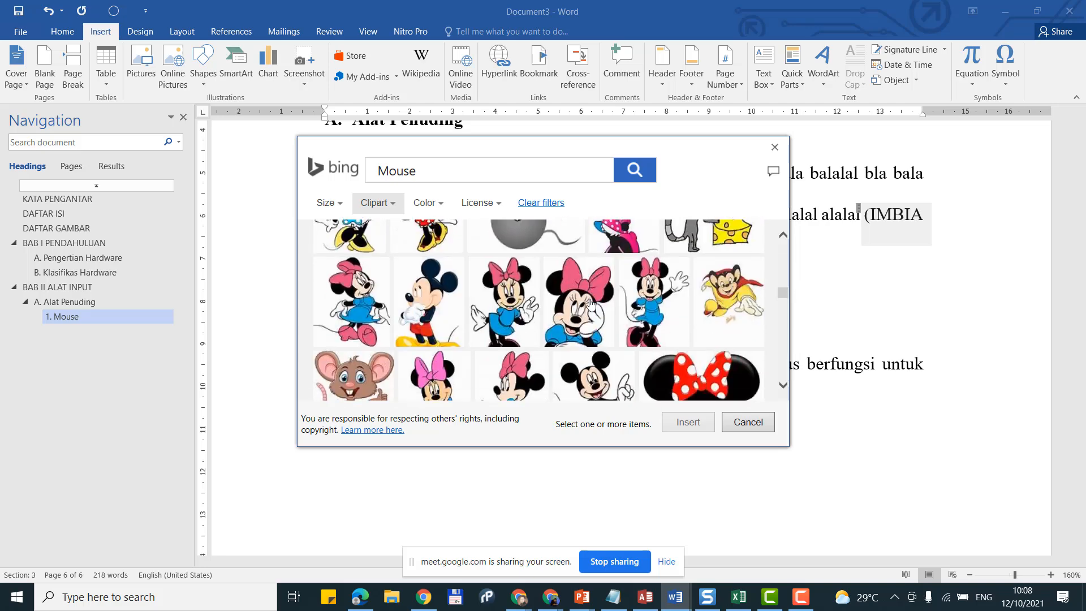
scroll(591, 303, down, 8)
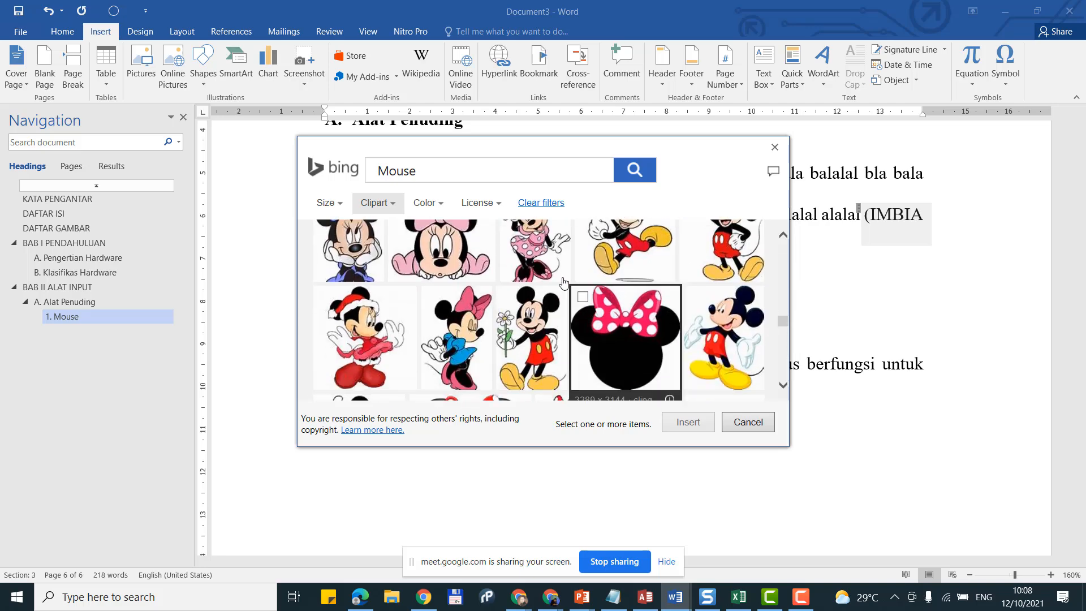
scroll(396, 243, down, 3)
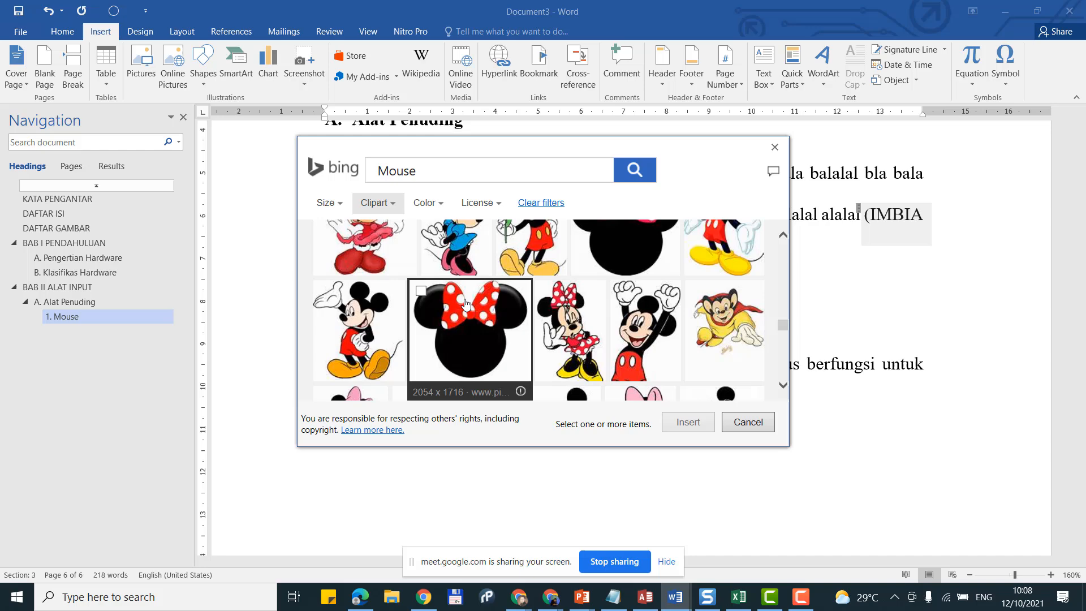
click(378, 204)
click(380, 243)
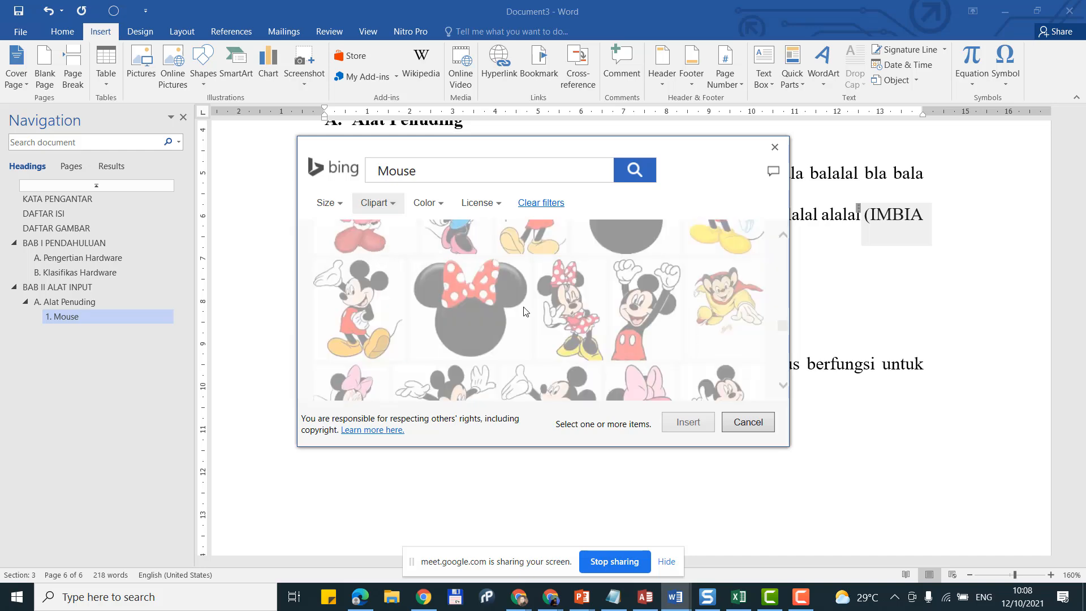
scroll(566, 306, down, 2)
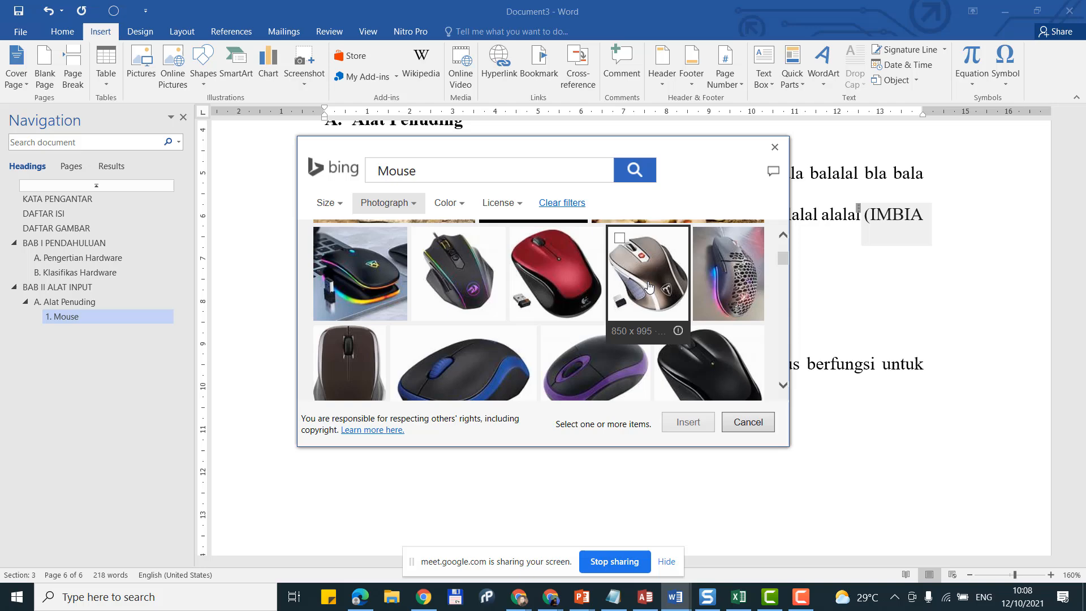
click(648, 287)
Step: Insert the grey mouse photo and shrink it with its corner handle
click(698, 424)
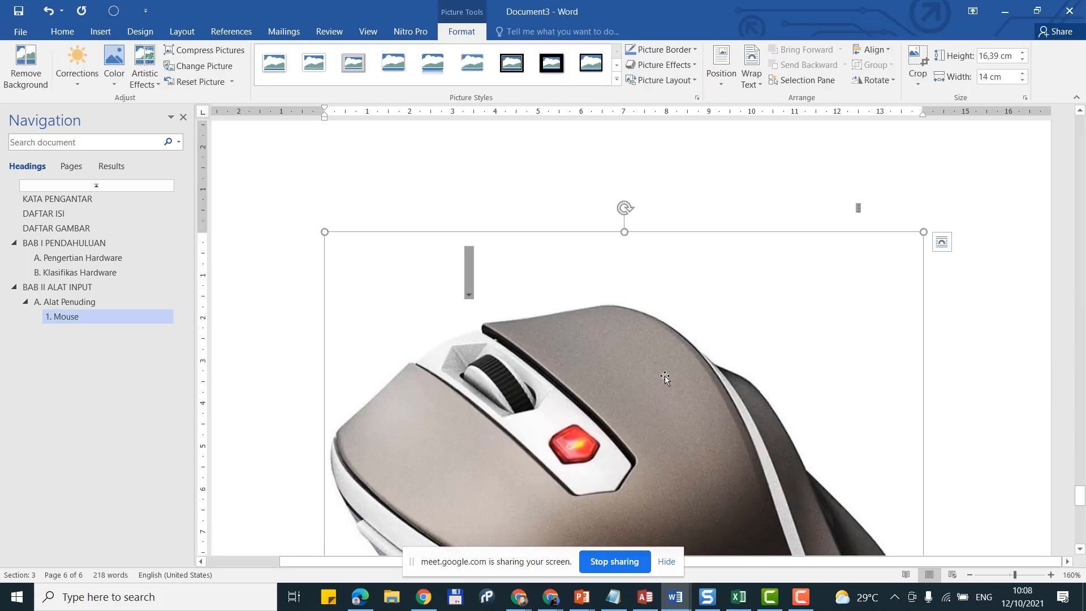
ctrl+scroll(673, 350, down, 13)
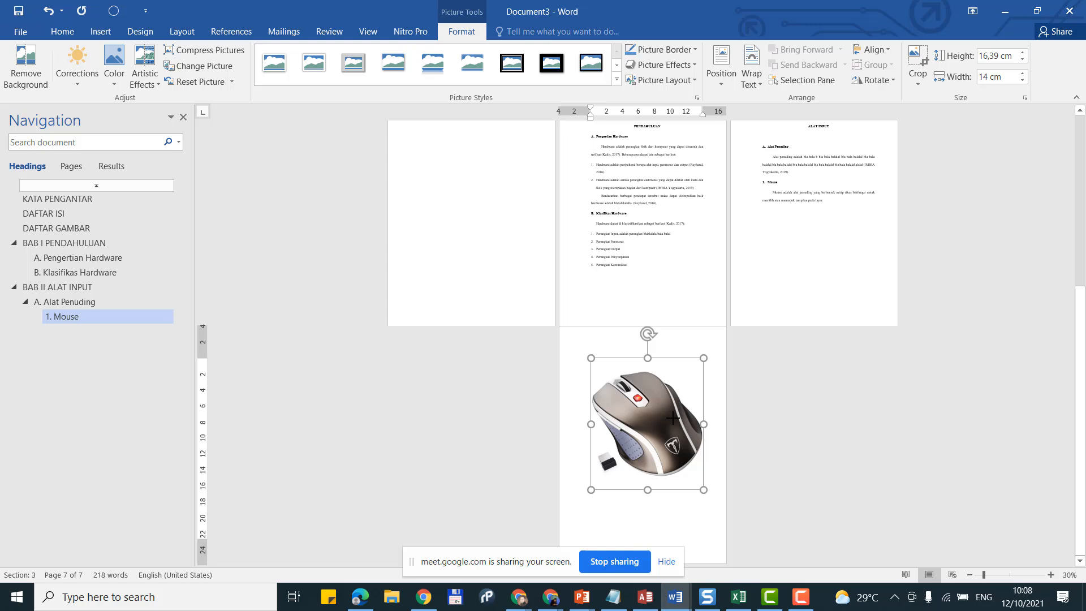
drag(703, 358, 693, 419)
ctrl+scroll(698, 417, up, 4)
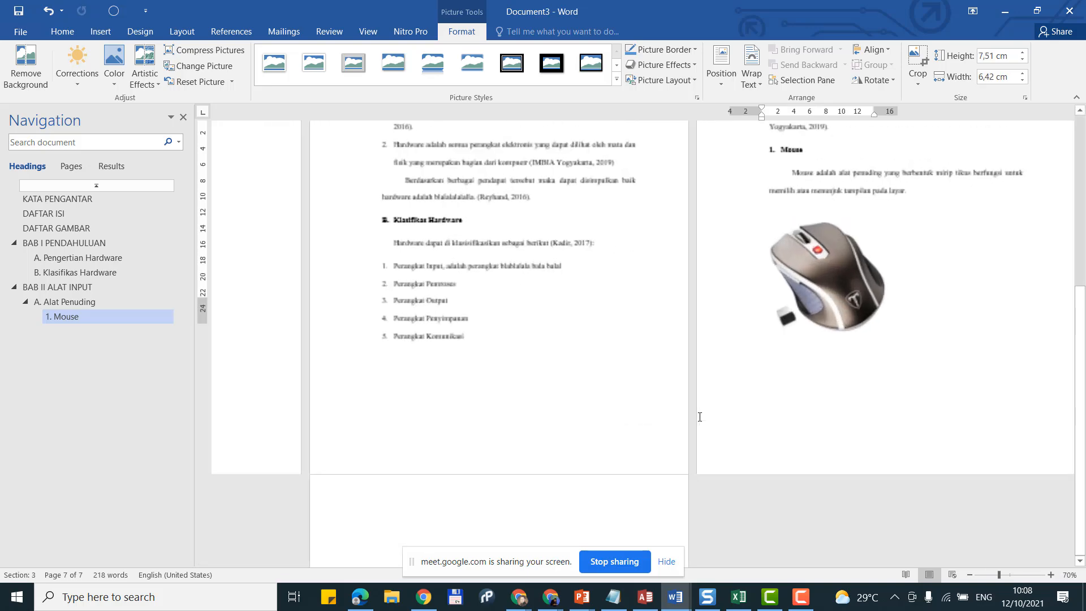
scroll(728, 389, up, 1)
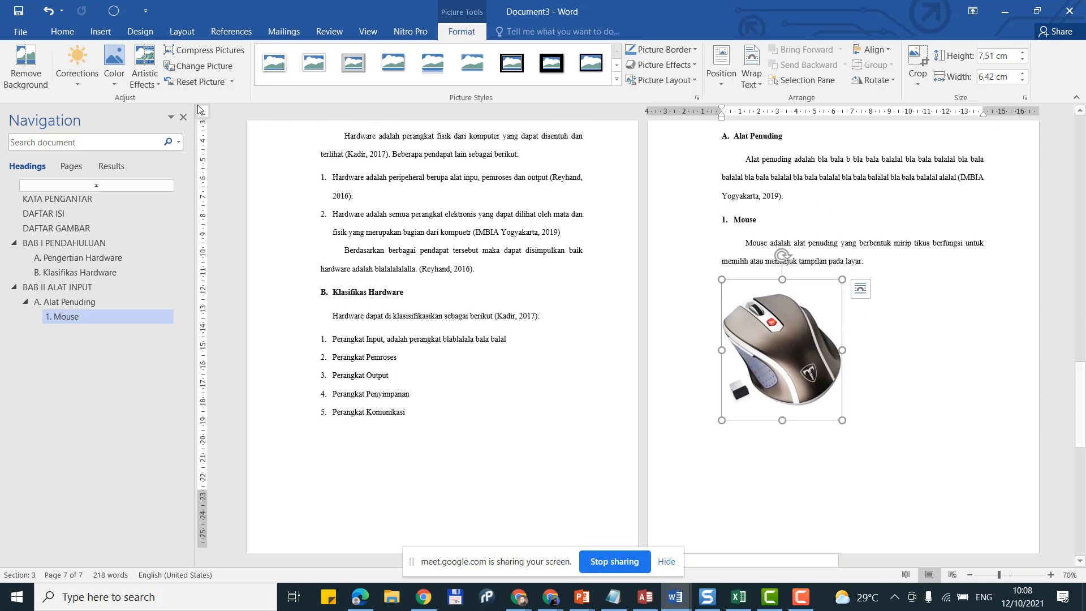
Step: Shrink the mouse photo further and centre it on the page
click(63, 32)
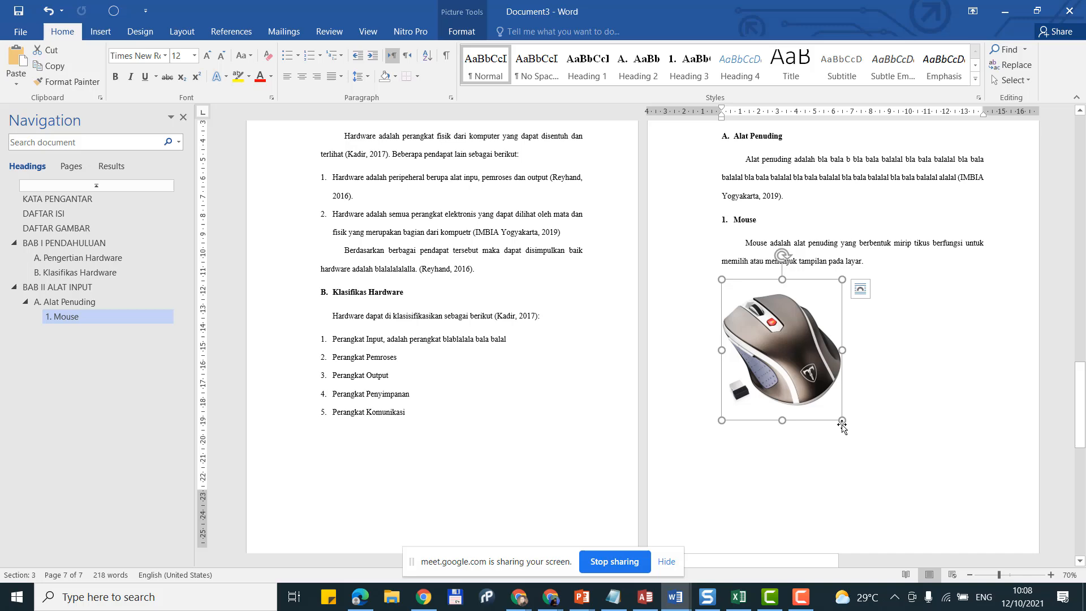
ctrl+scroll(834, 427, up, 4)
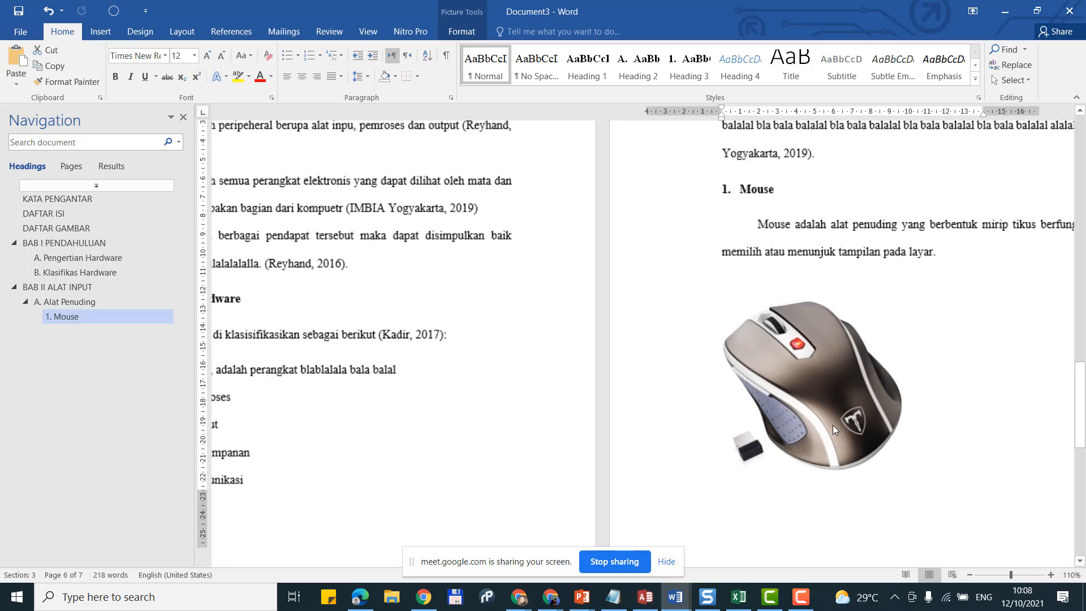
ctrl+scroll(833, 425, up, 1)
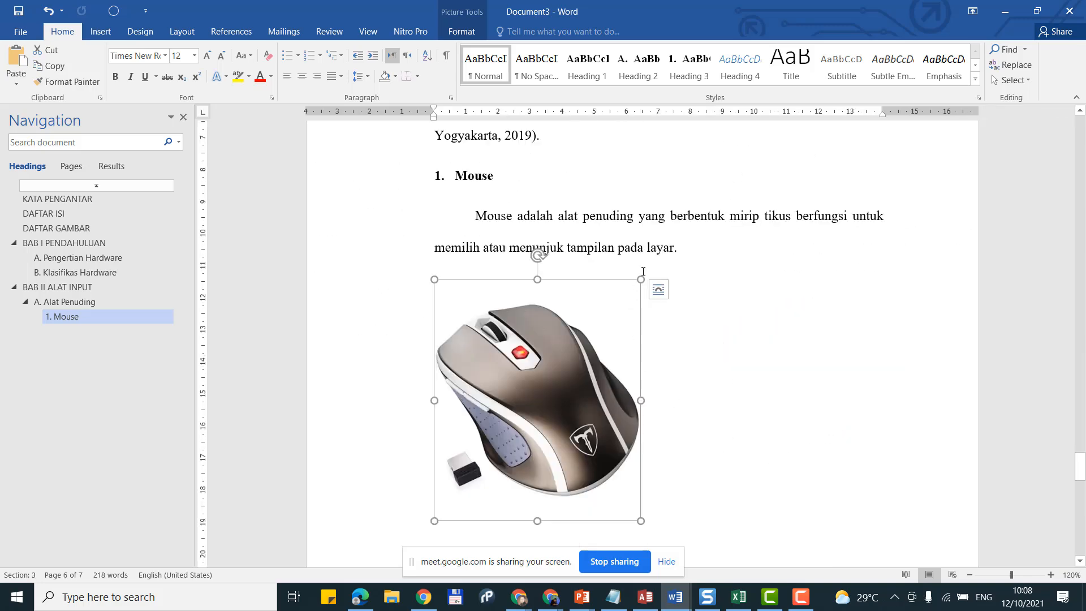
drag(639, 278, 544, 420)
click(594, 381)
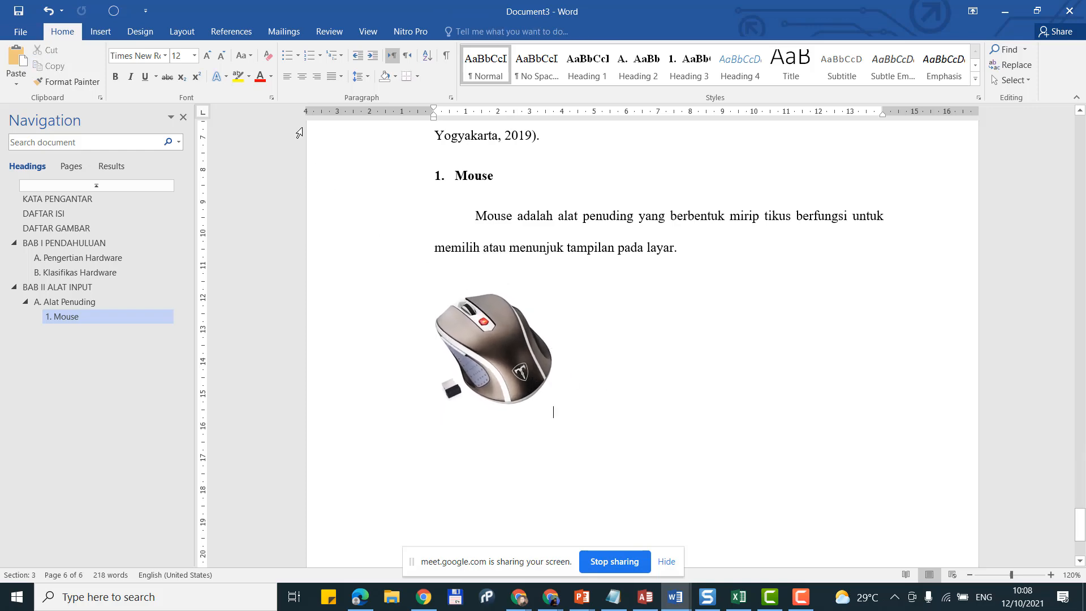
click(303, 80)
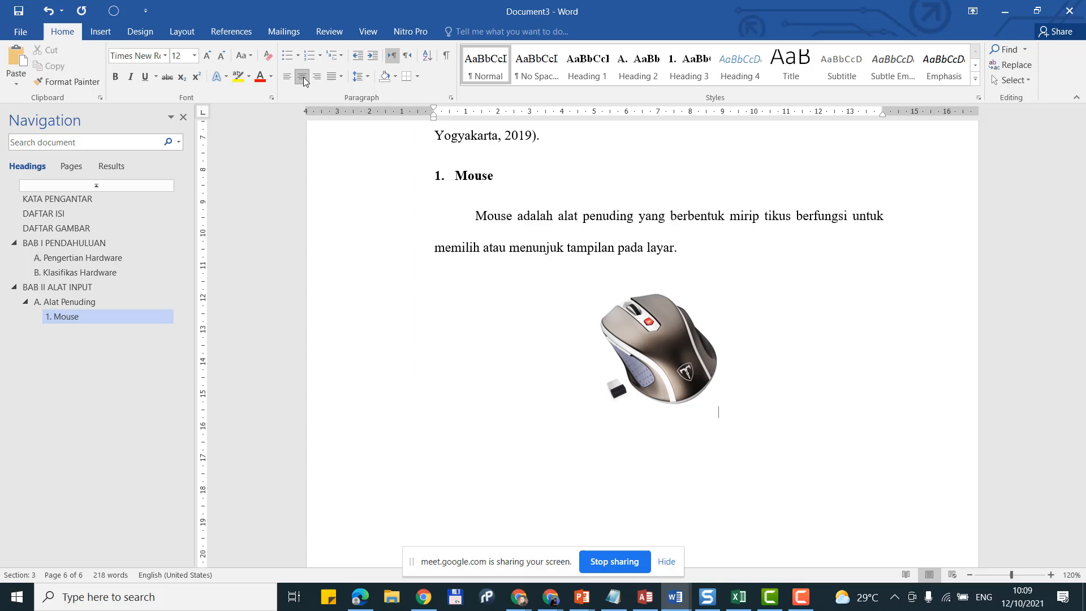
click(667, 352)
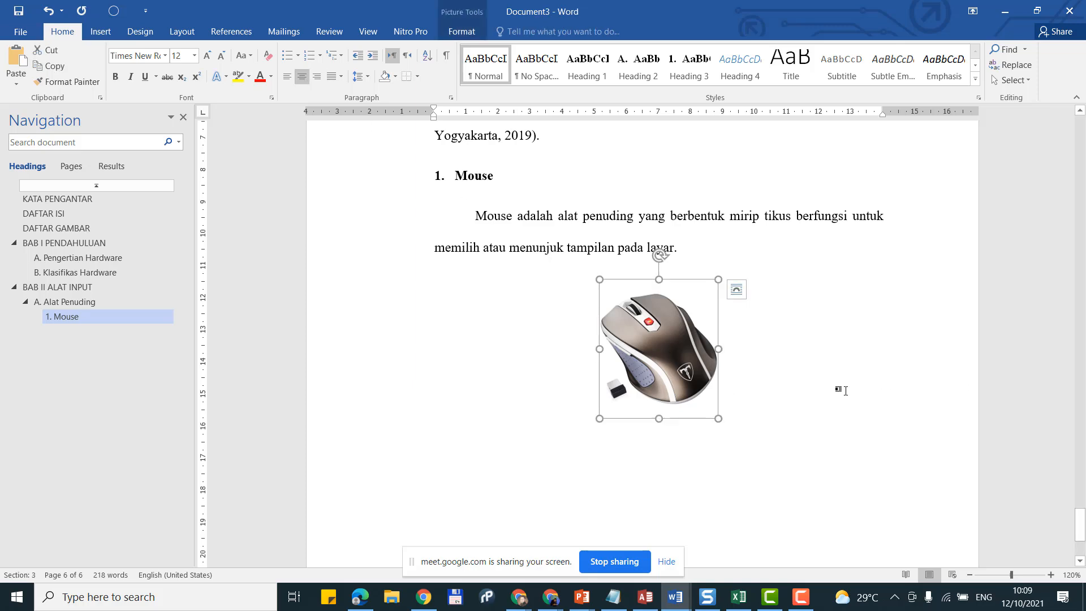
click(753, 383)
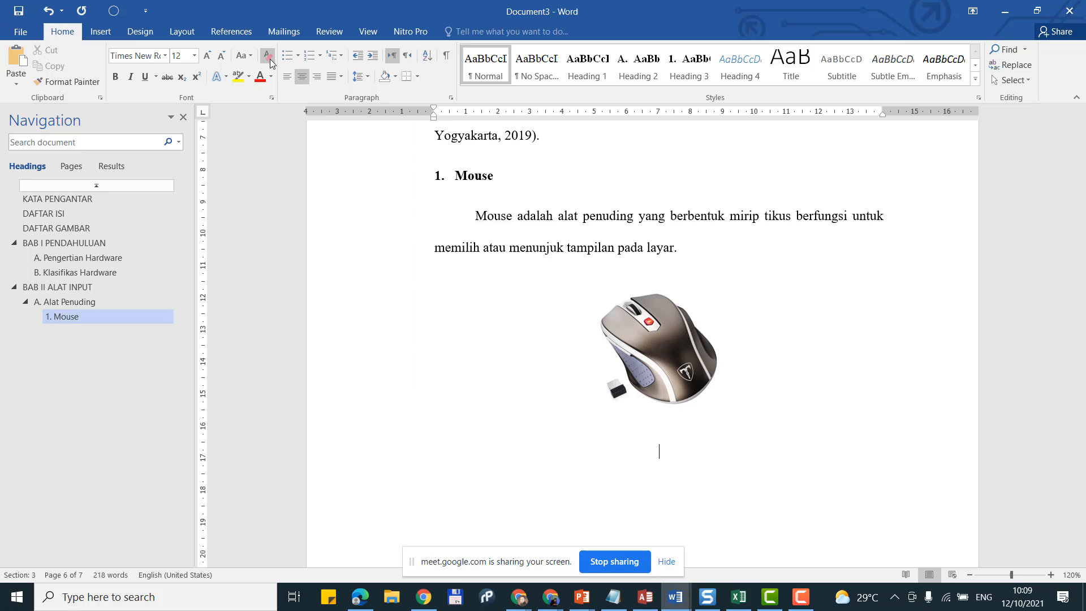
click(96, 32)
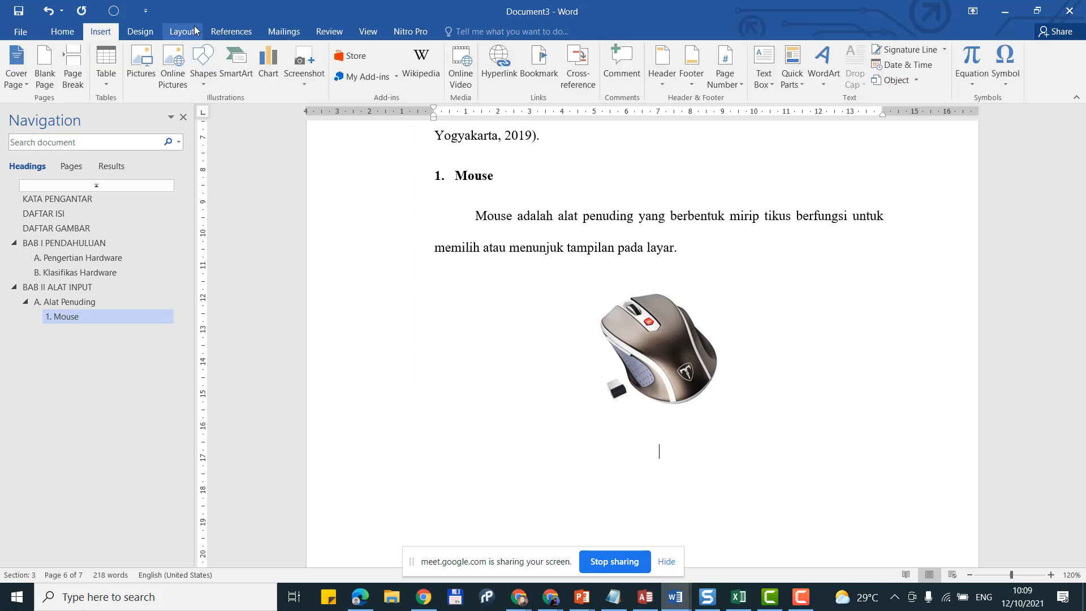
Step: Caption the mouse photo 'Gambar 1. Mouse' using a new custom 'Gambar' label
click(229, 32)
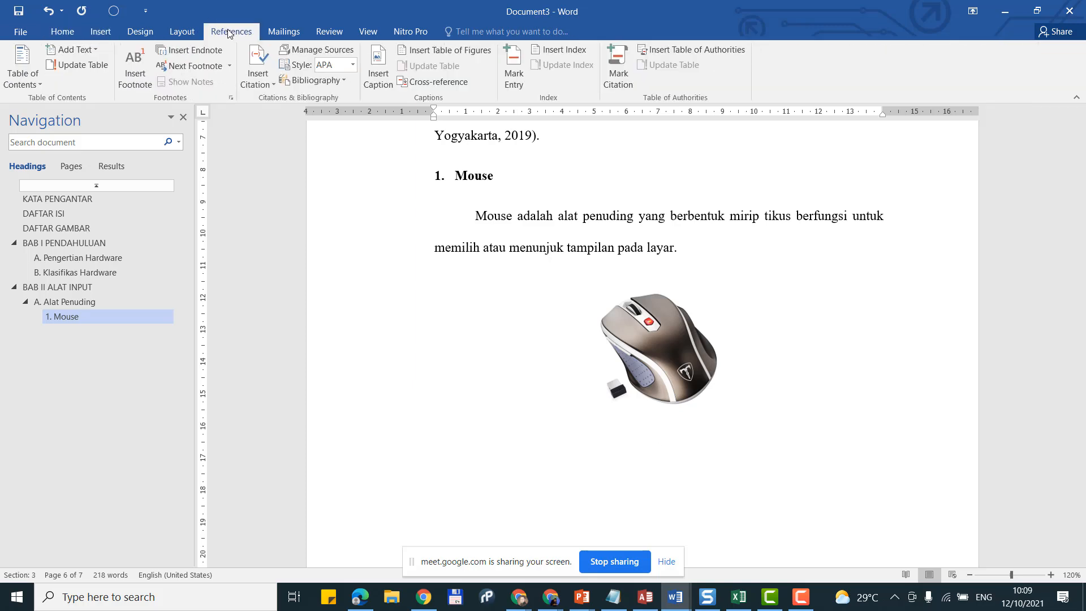
click(379, 65)
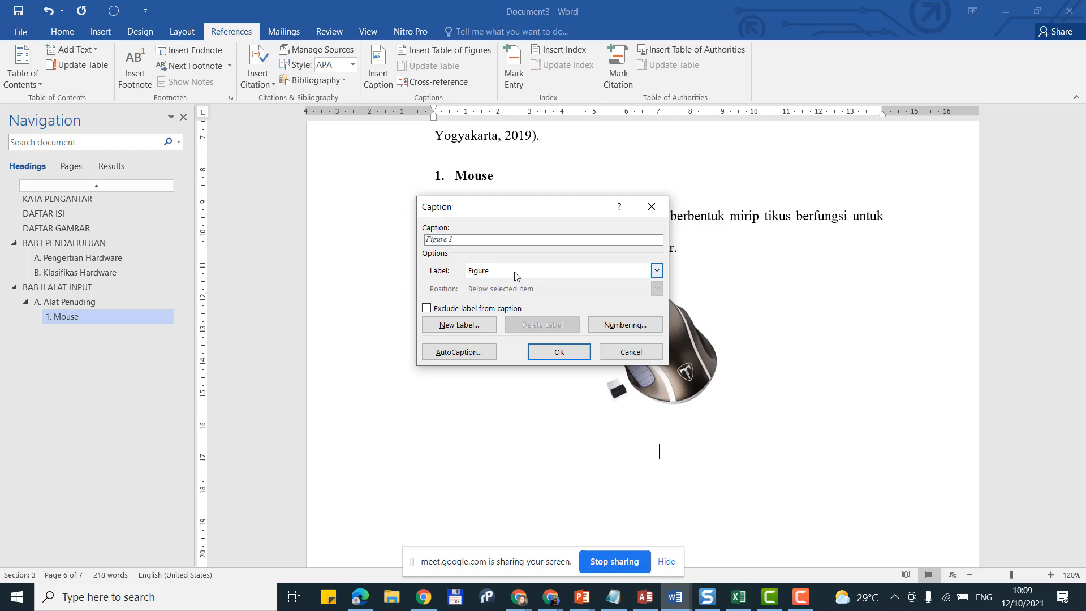
click(498, 275)
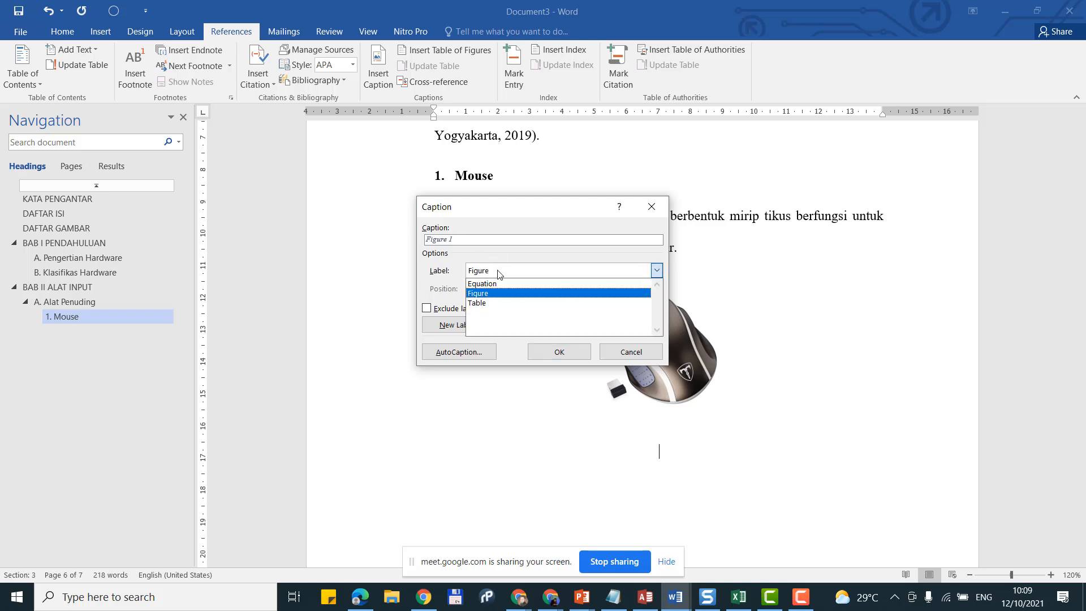
click(498, 274)
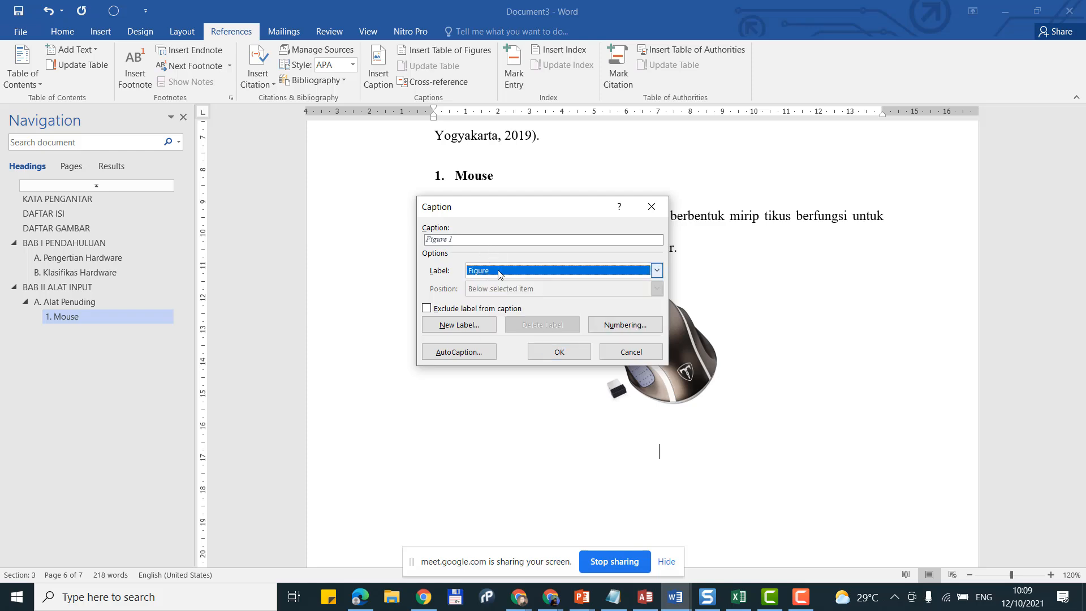
click(466, 328)
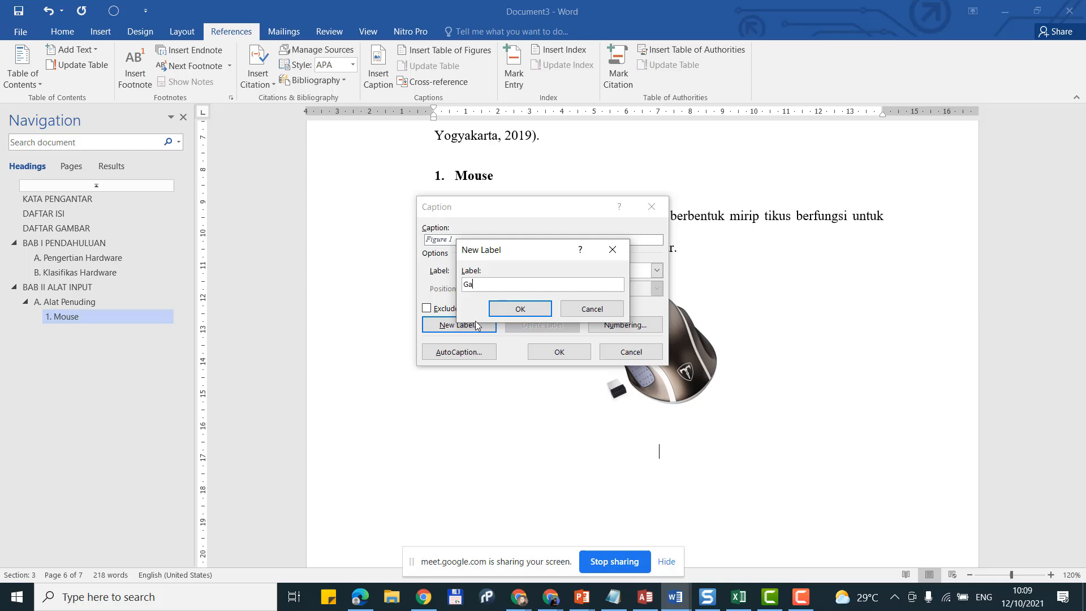
text(Gambar)
click(524, 309)
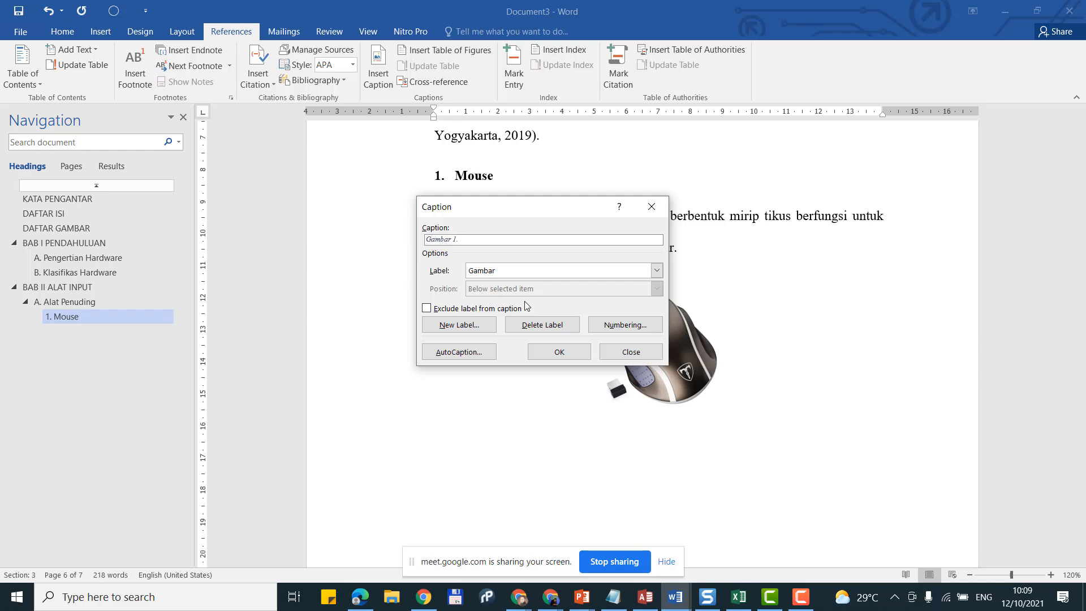
text(Mouse)
click(559, 350)
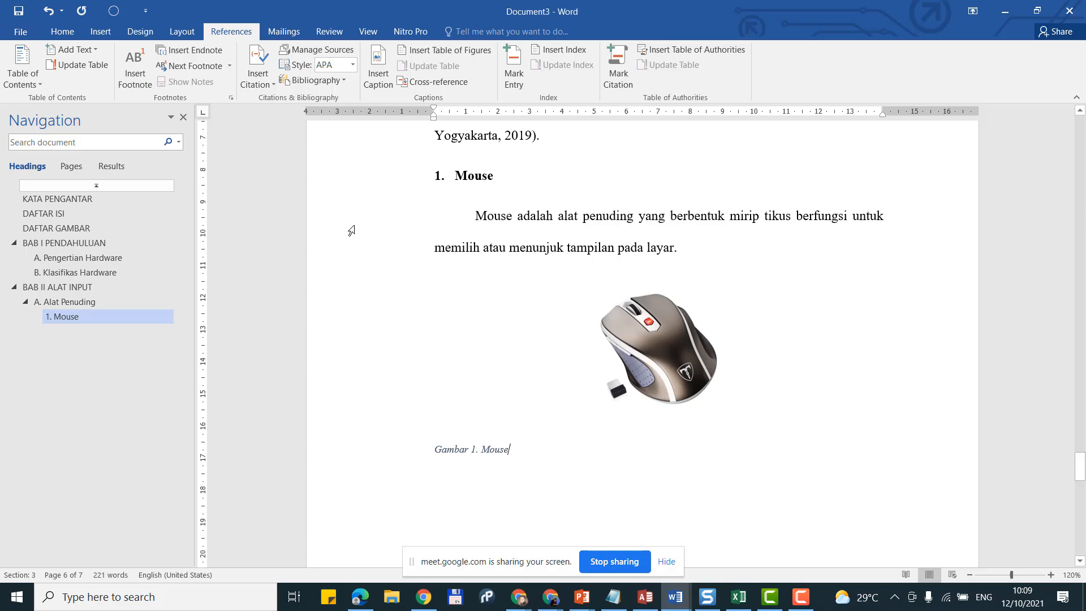
Step: Centre the 'Gambar 1. Mouse' caption under the photo
click(61, 32)
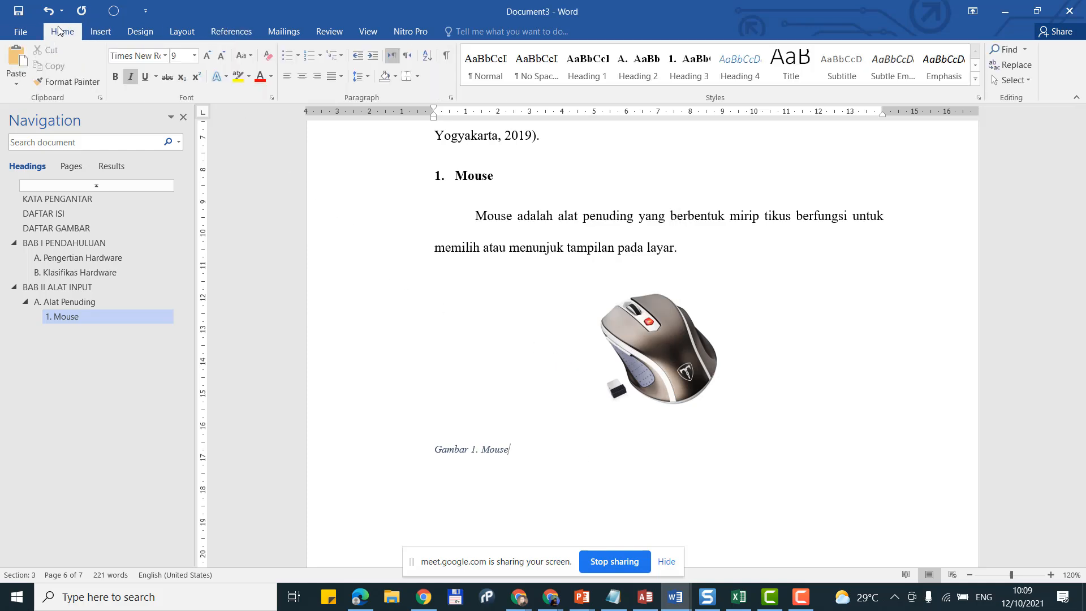
click(975, 82)
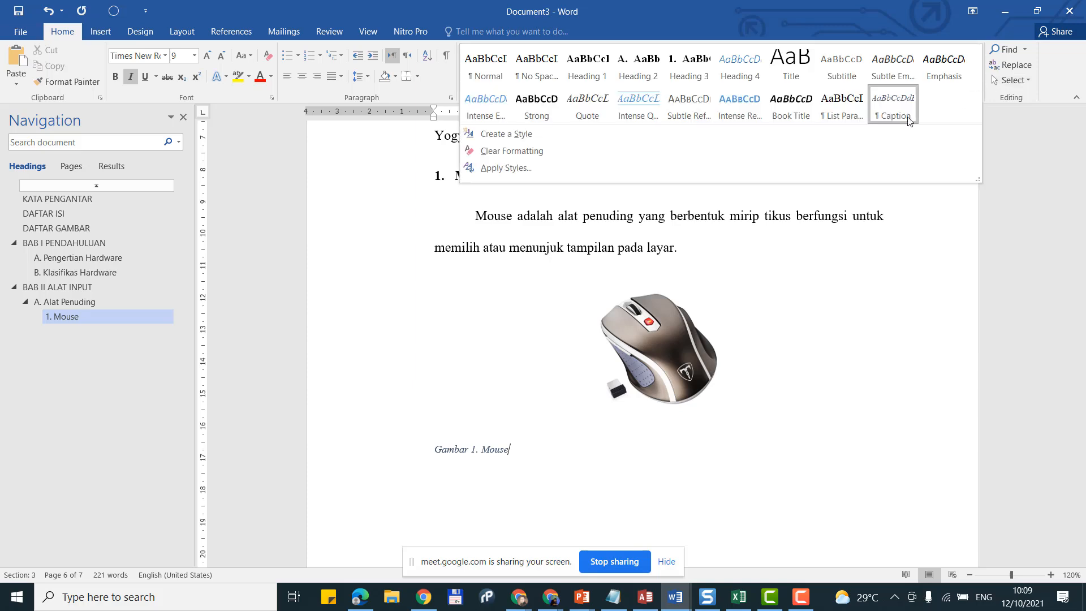
click(308, 77)
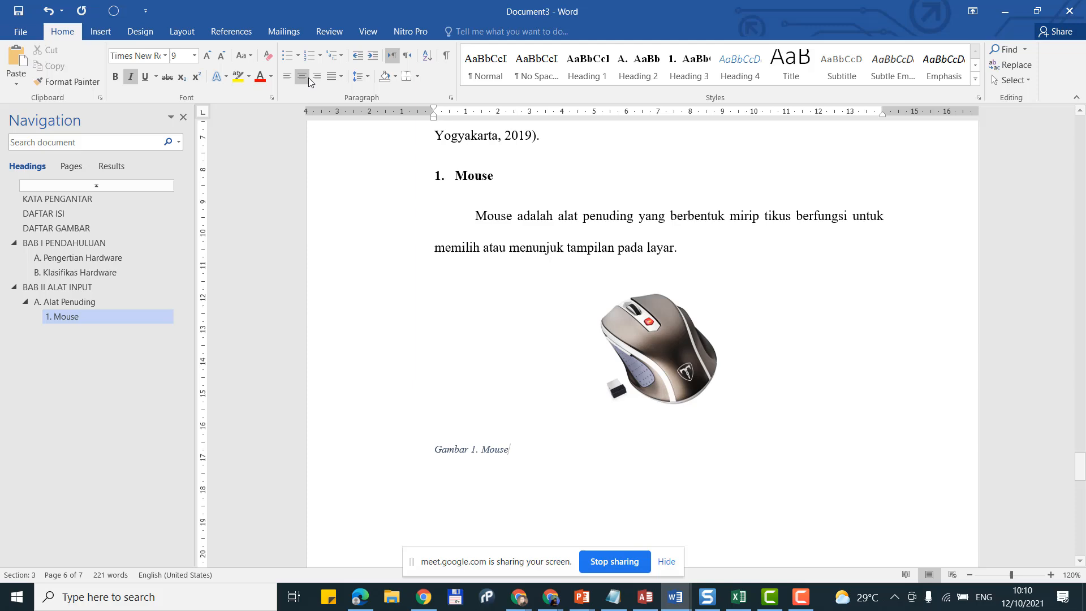
click(308, 77)
Step: Update the Caption style to match the centred caption and start a new line below
click(337, 446)
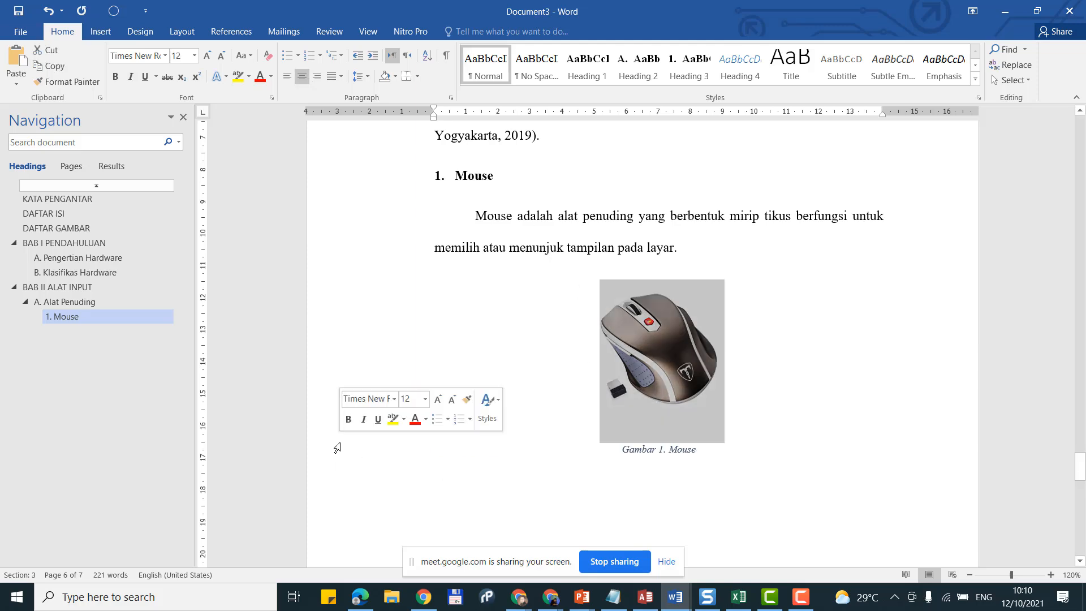
click(343, 462)
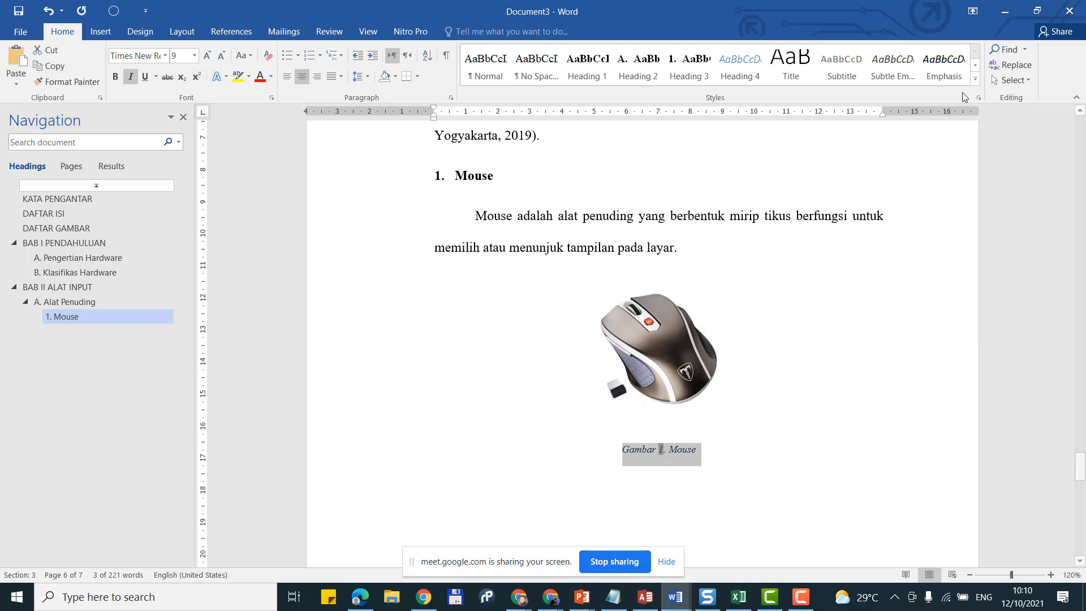
click(975, 79)
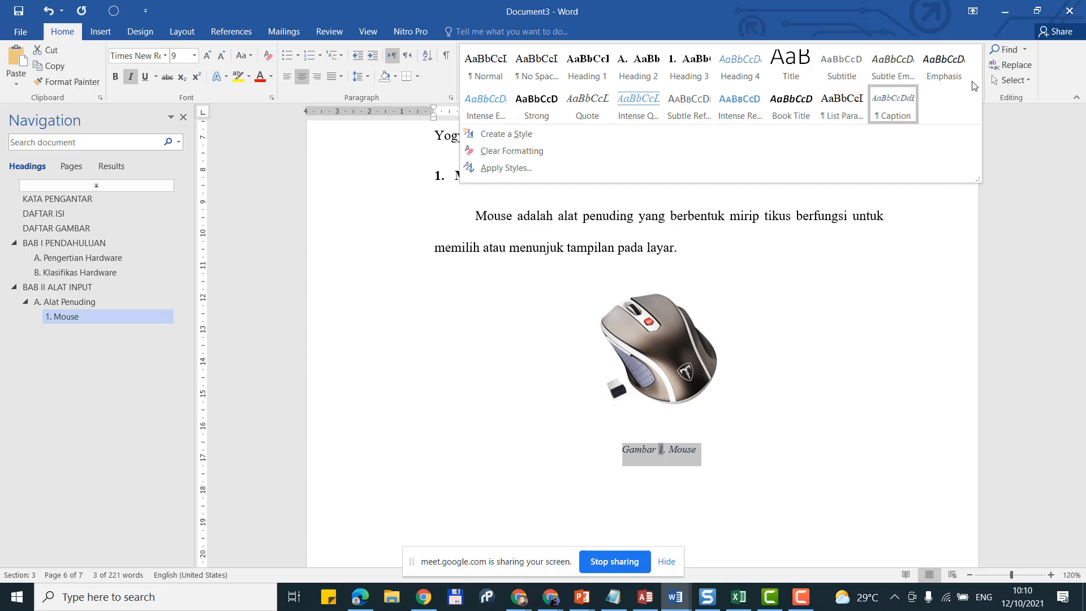
right_click(897, 93)
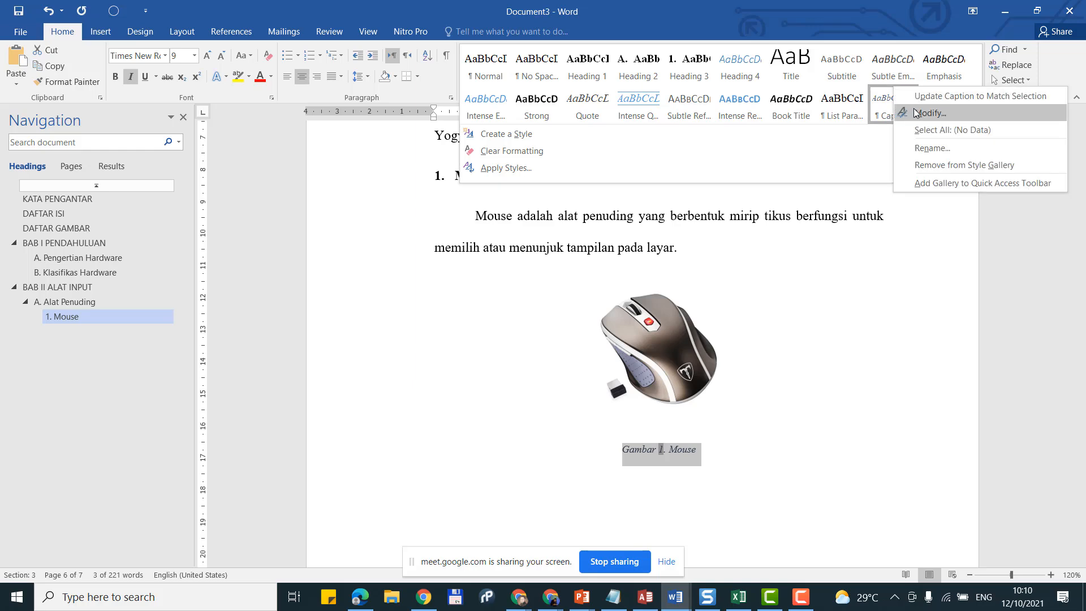
click(922, 96)
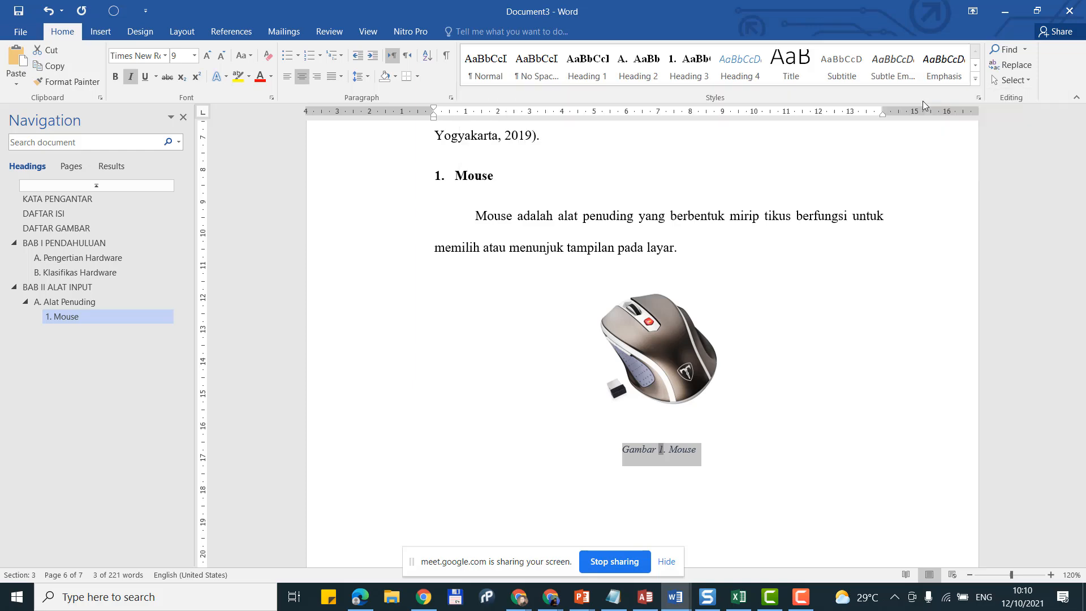
click(703, 452)
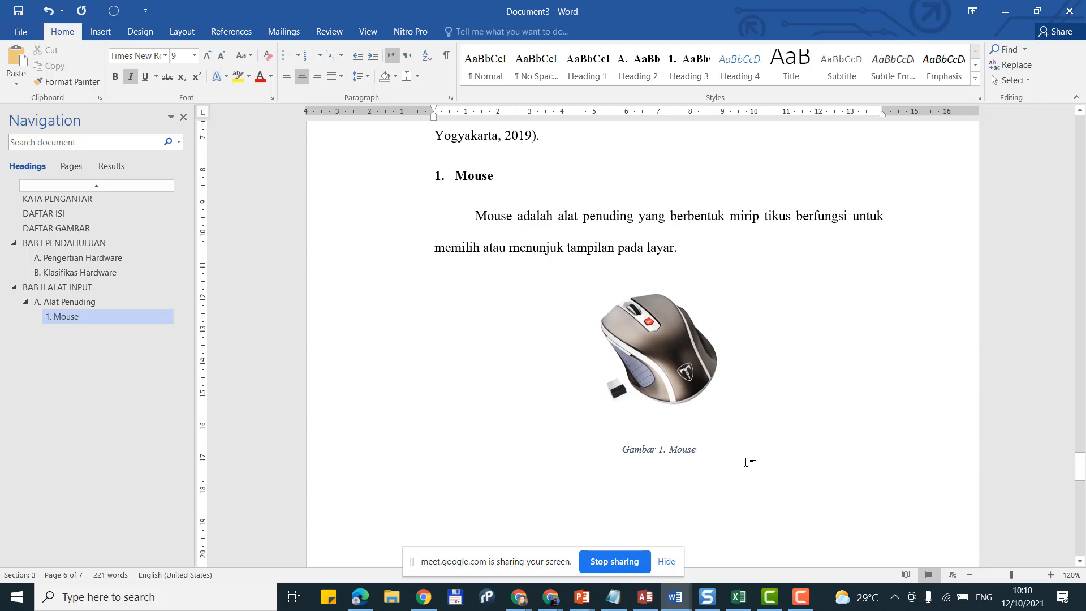
key(Return)
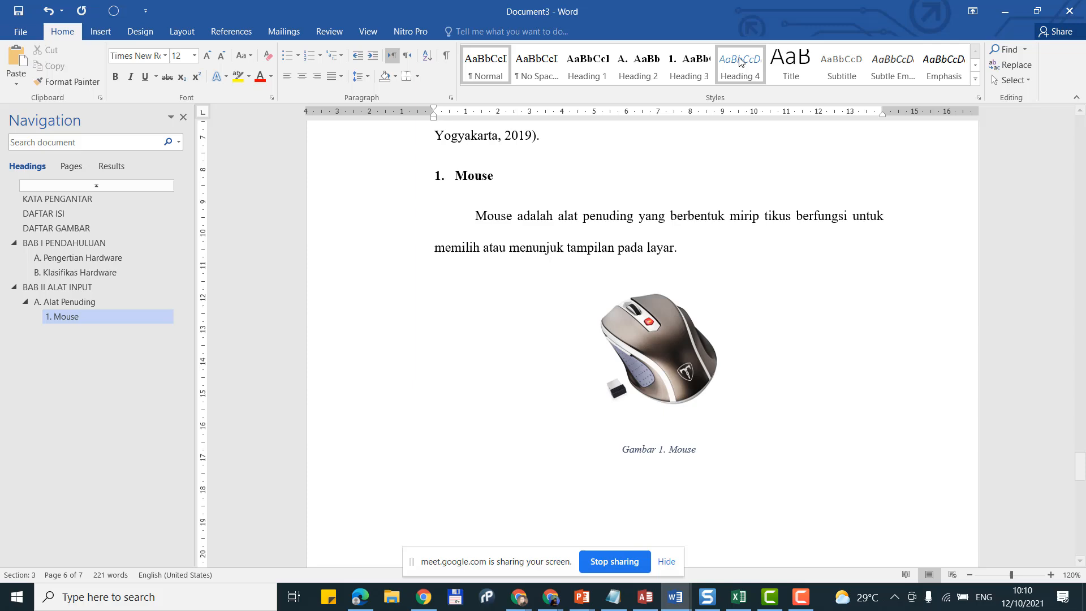
Step: Add the '2. Touchpad' subheading in Heading 3 style
click(690, 71)
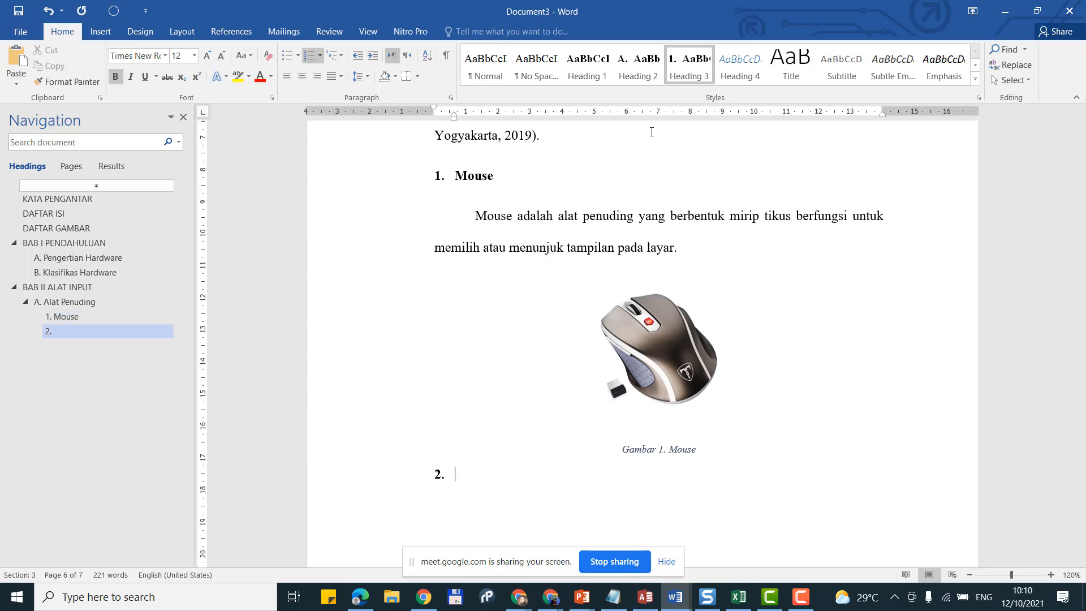
scroll(497, 305, down, 3)
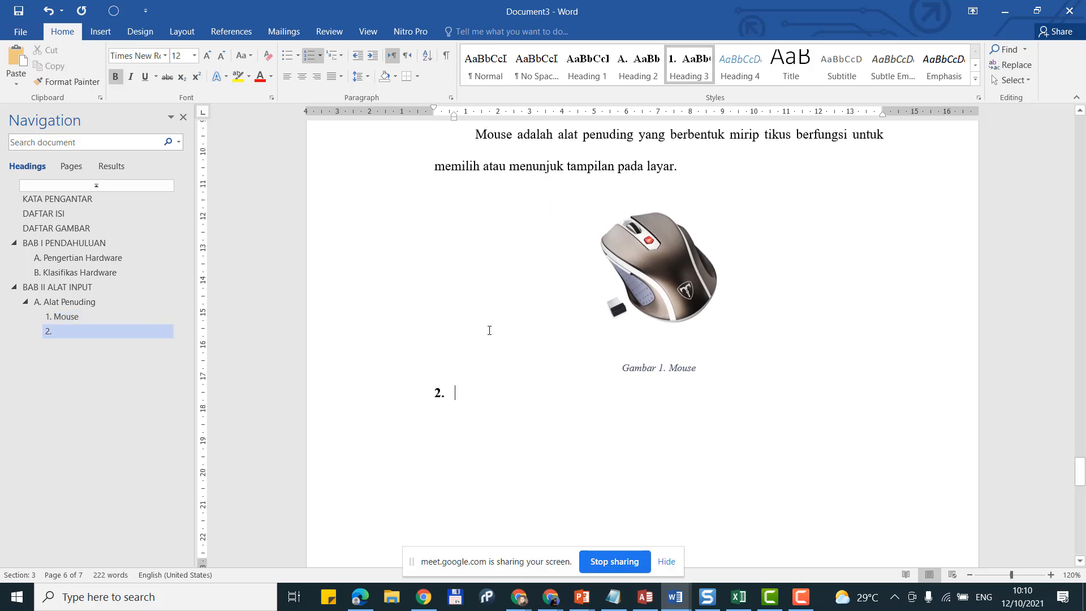
scroll(464, 349, up, 3)
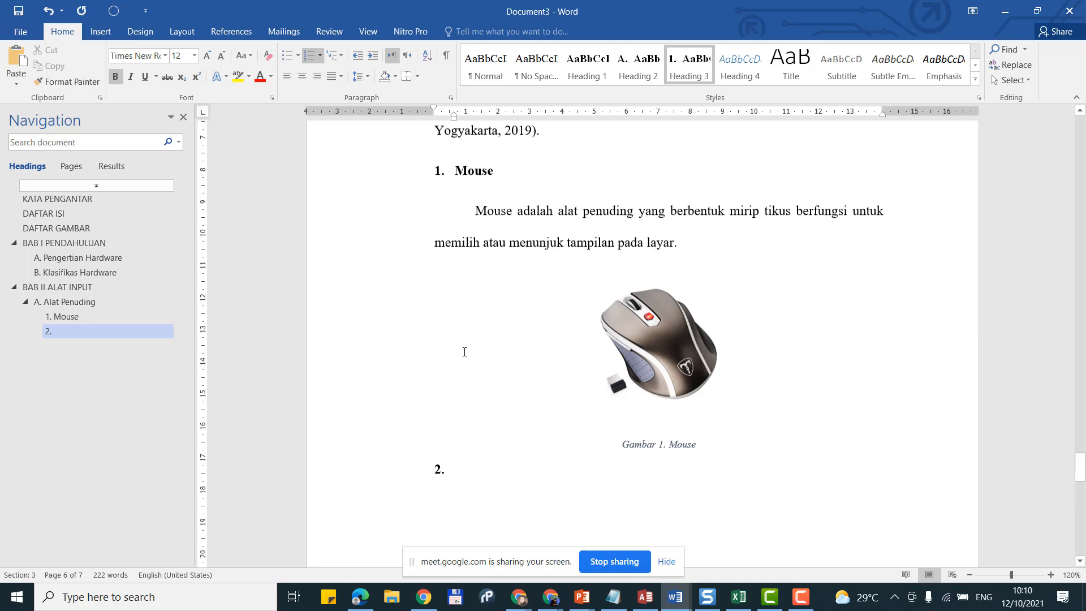
scroll(464, 349, down, 1)
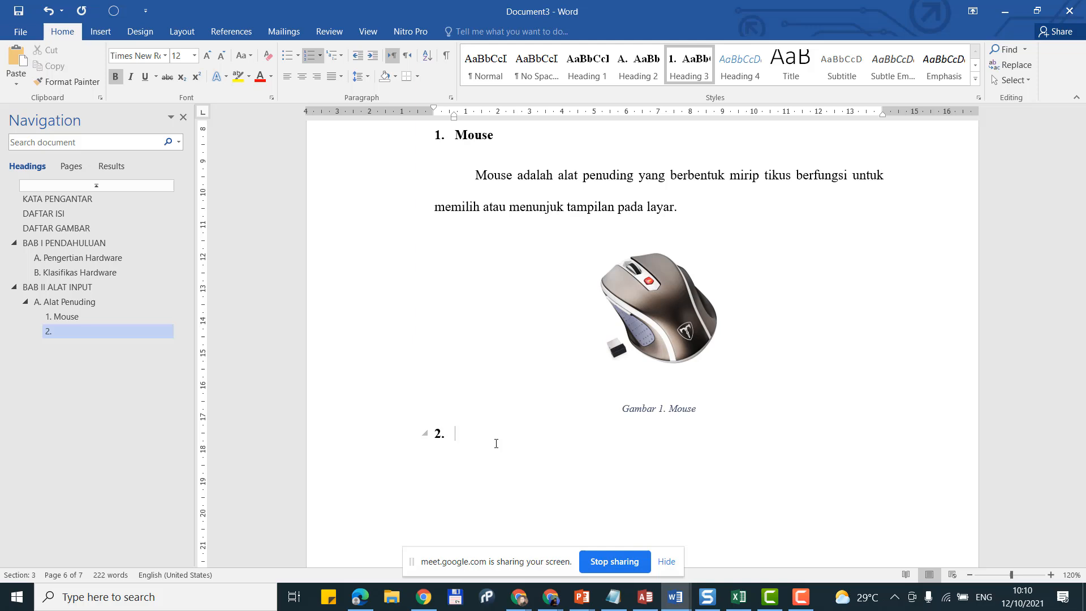
text(Touchpad)
key(Return)
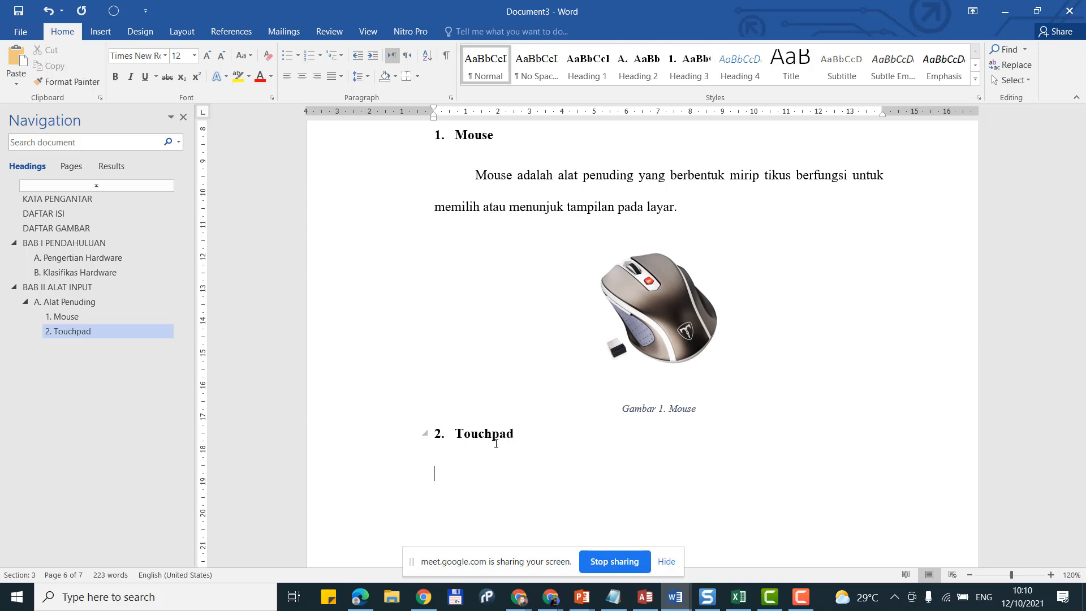
Step: Type the first-line-indented paragraph 'Touchpad adalah alat penuding yang berfungsi seperti mouse yang terapat pada laptop'
key(Tab)
text(Touc)
click(359, 57)
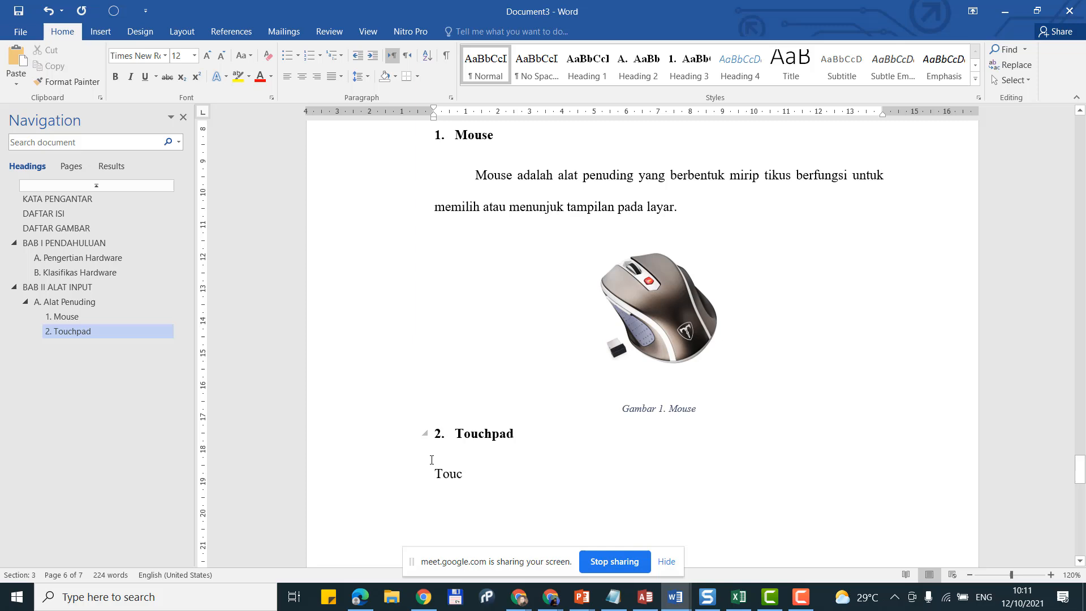
key(Tab)
text(h)
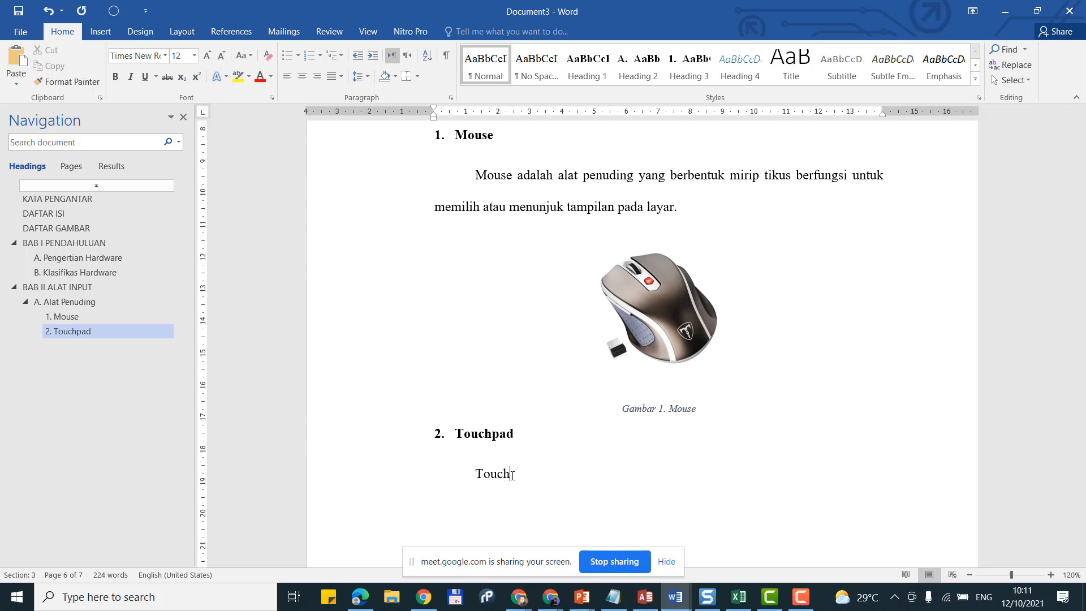
text(pad adalah alat penuding)
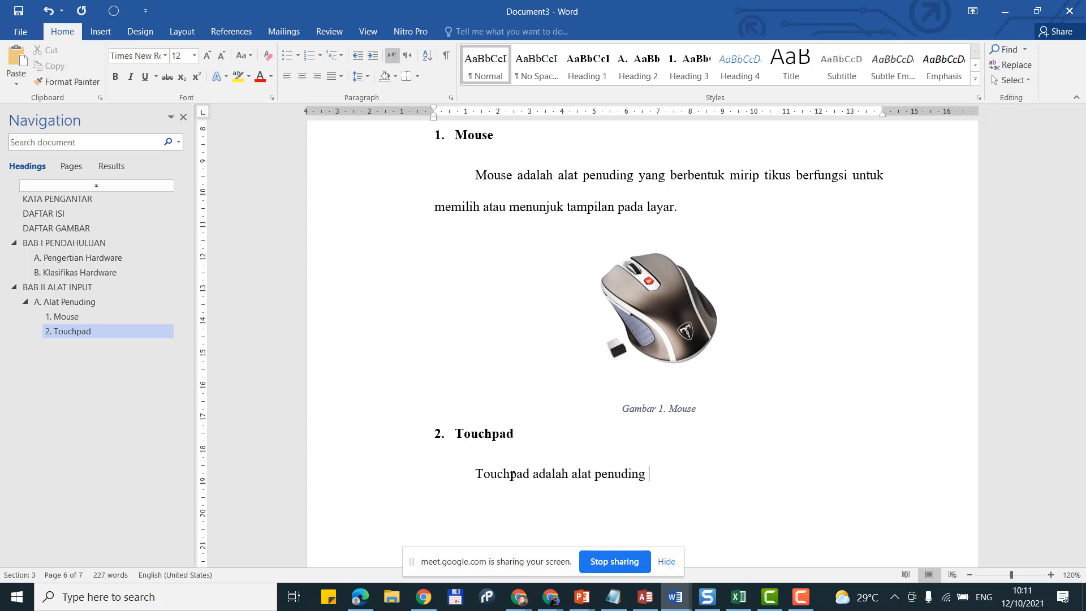
text( yang berfungsi seperti)
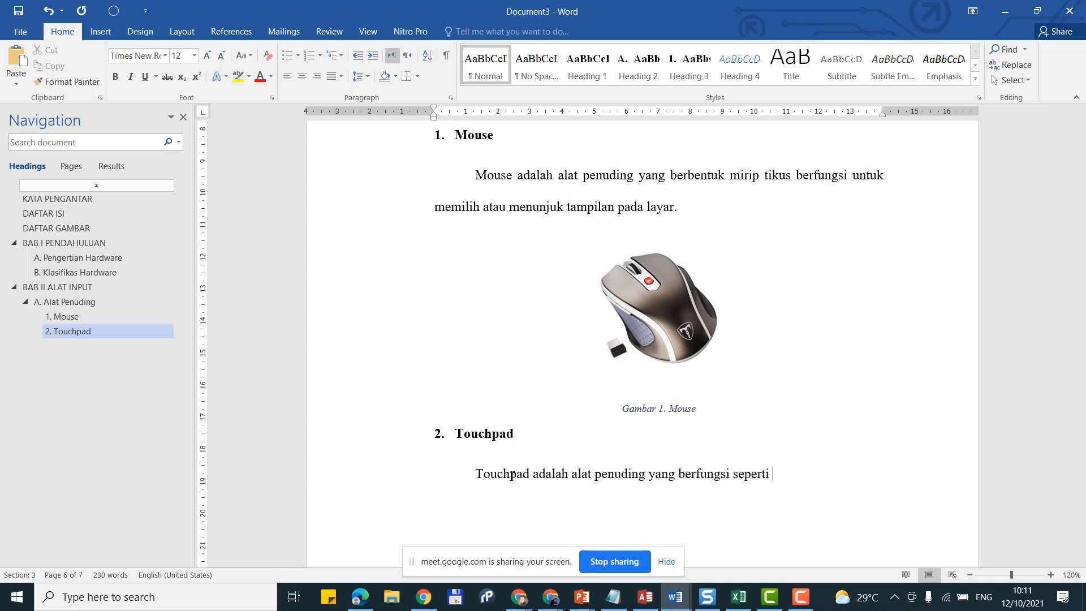
text( mouse yang terapar)
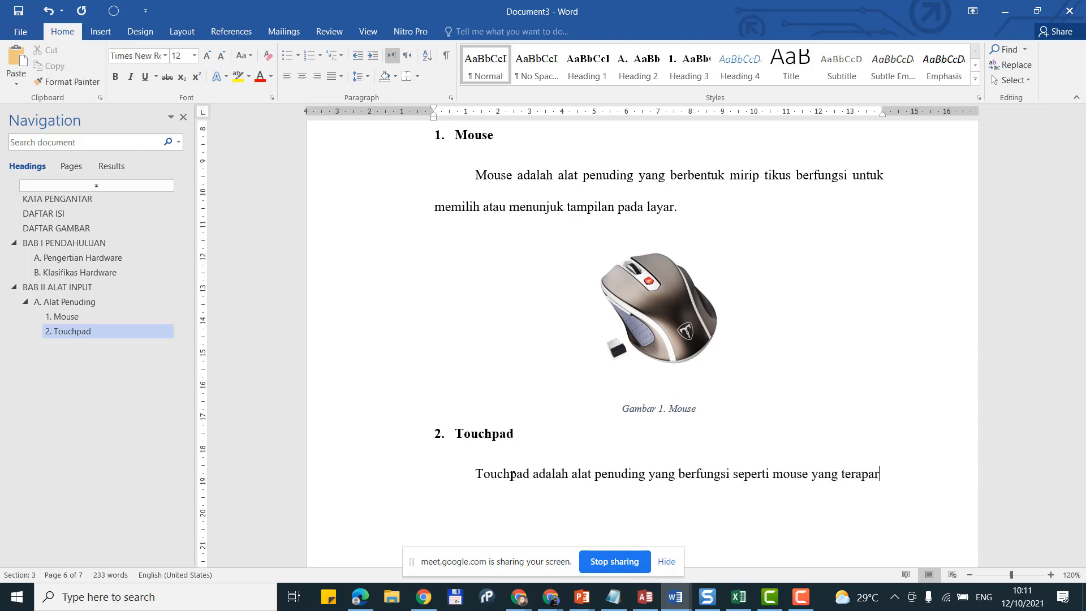
key(BackSpace)
text(t pada )
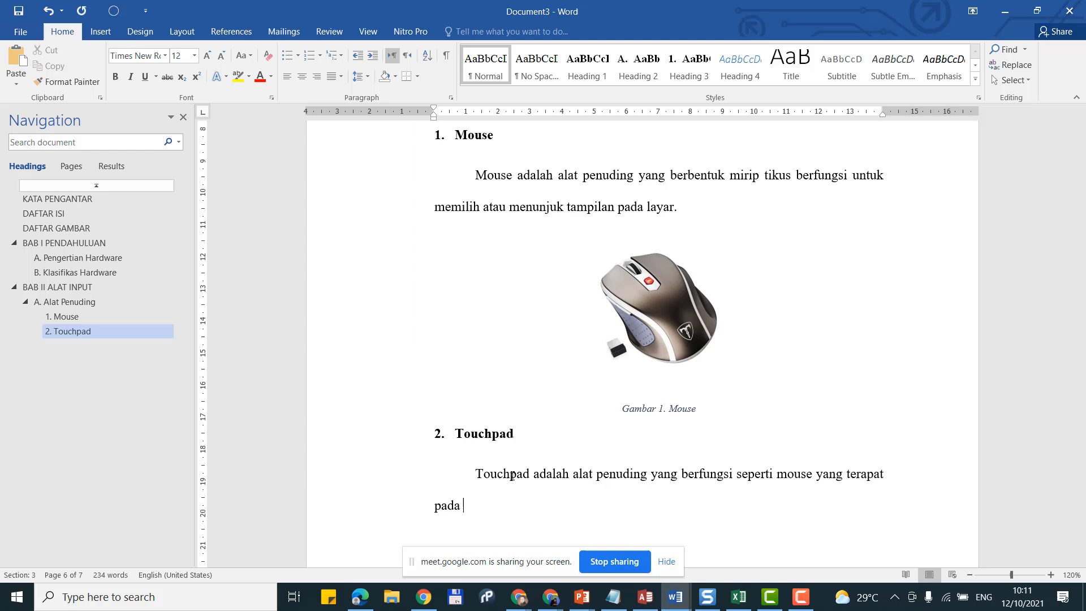
text(laptop)
scroll(531, 257, down, 3)
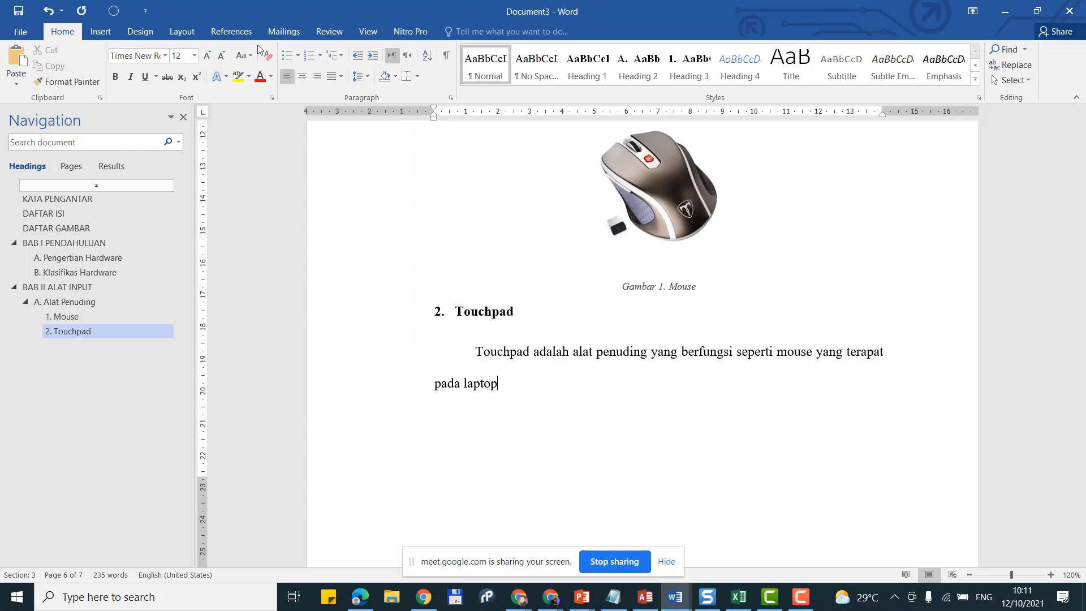
Step: End the Touchpad paragraph with the citation (Reyhand, 2016) and a period, then start a new paragraph
click(246, 34)
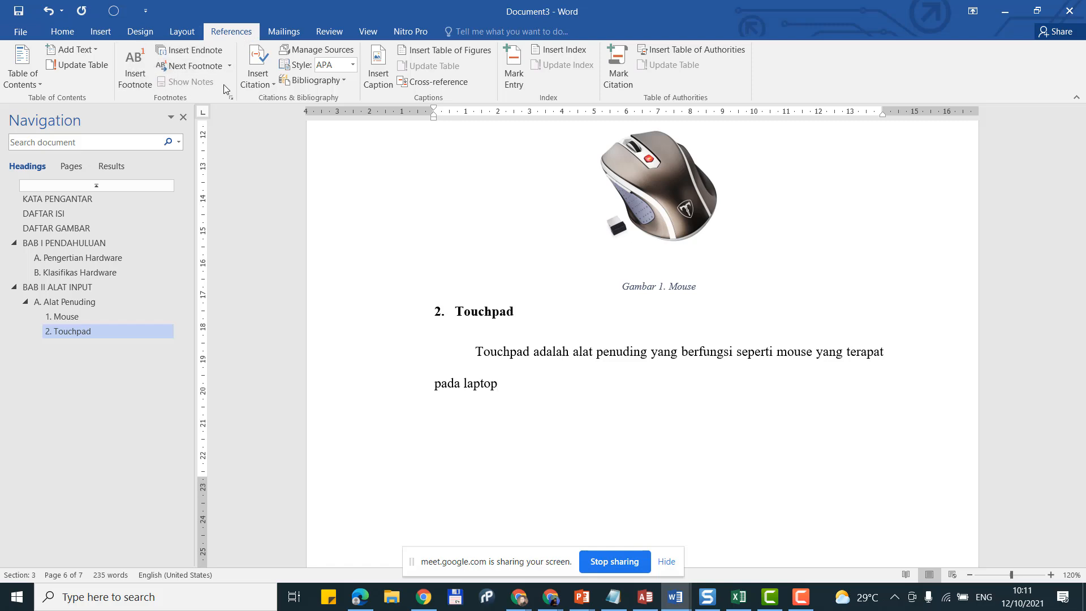
click(260, 78)
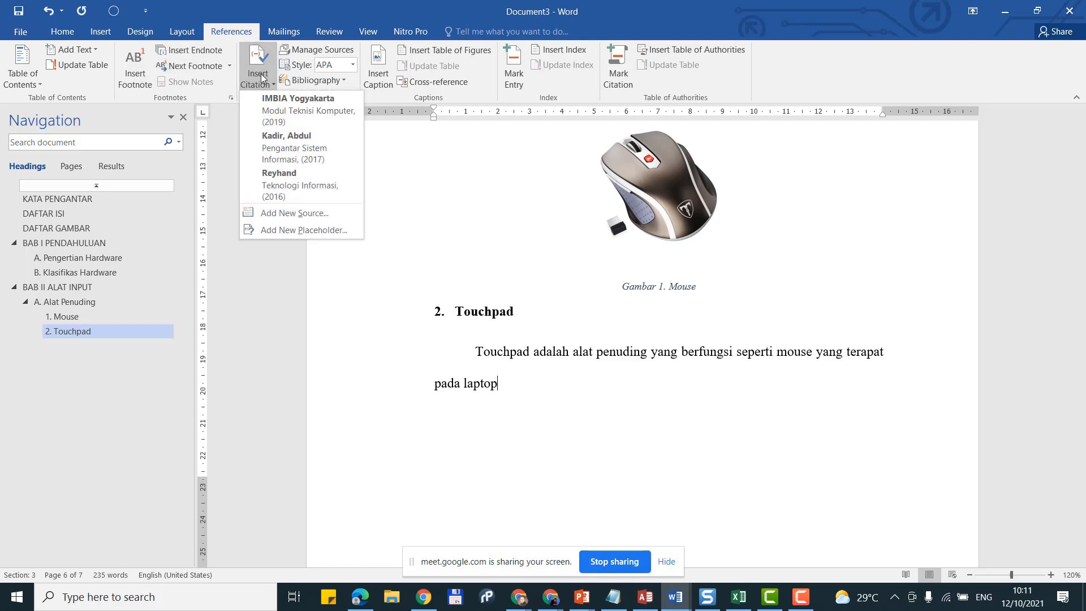
click(303, 185)
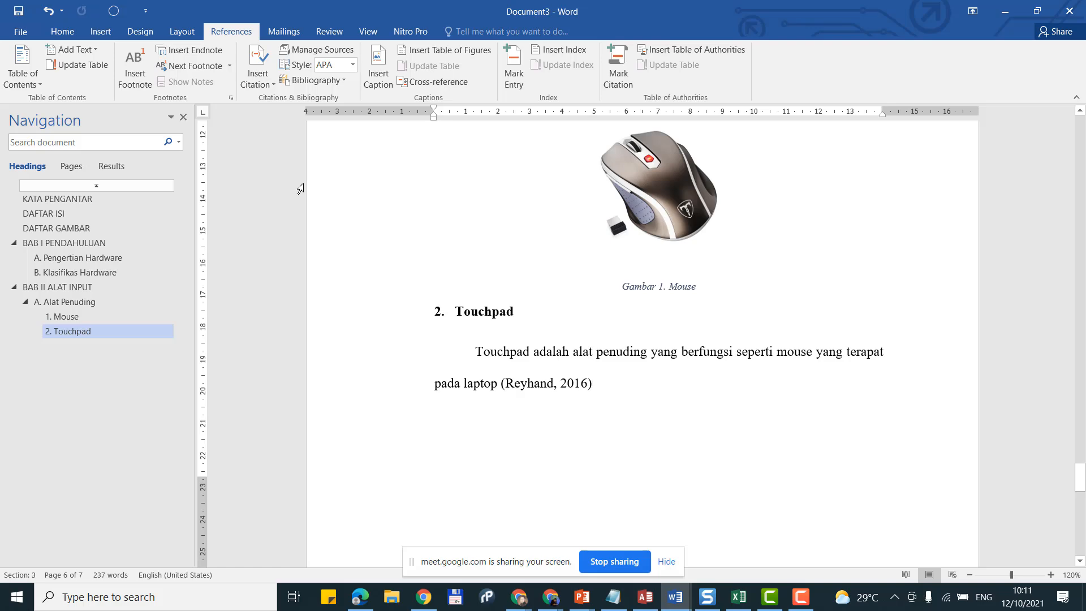
text(.)
scroll(300, 188, up, 6)
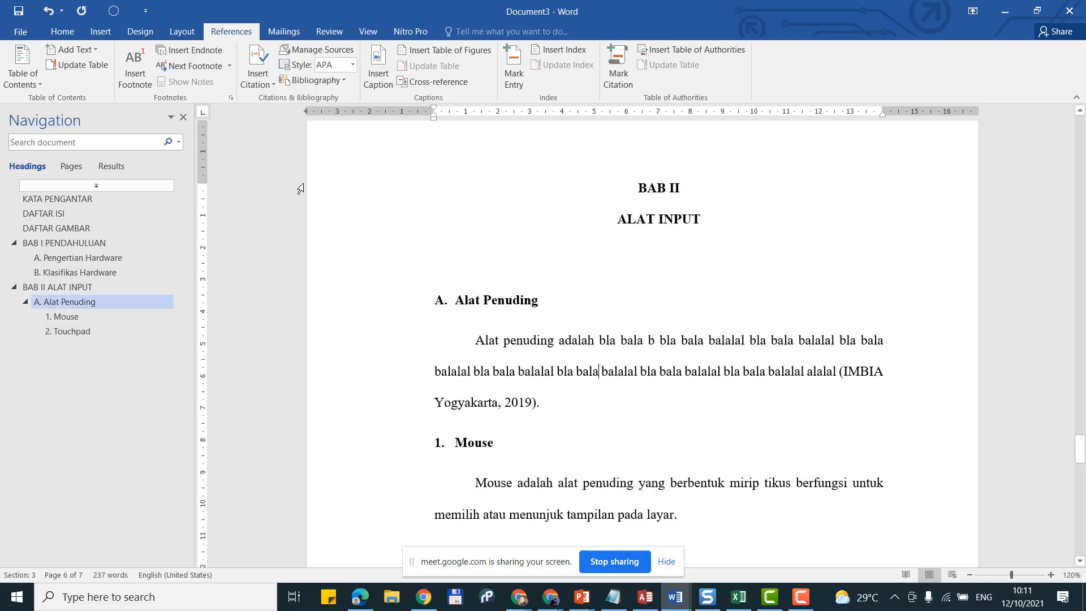
scroll(301, 187, down, 5)
scroll(619, 367, down, 4)
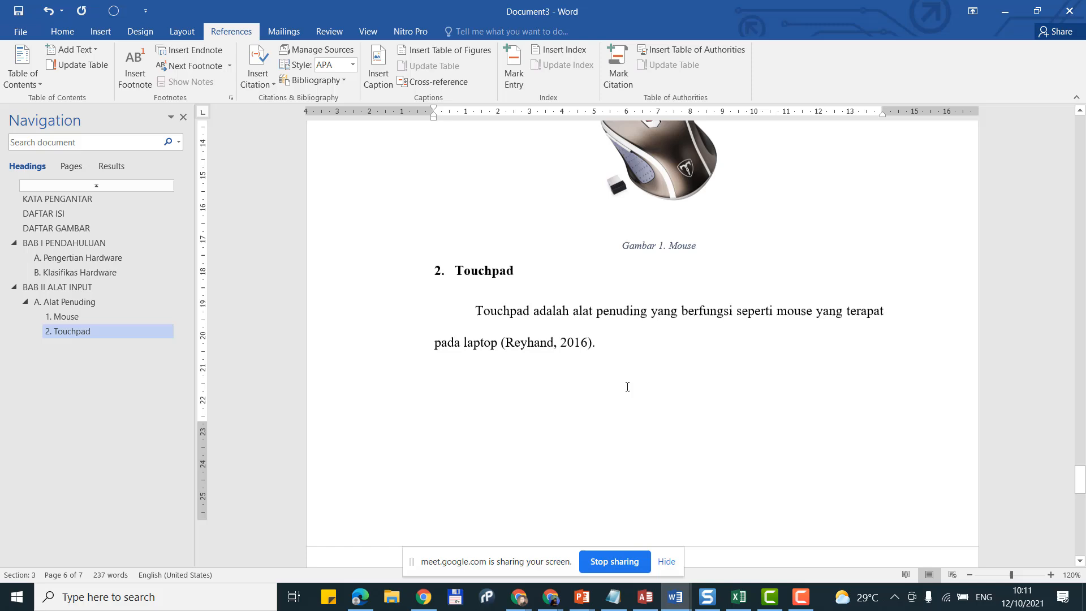
scroll(649, 345, down, 3)
scroll(651, 329, up, 2)
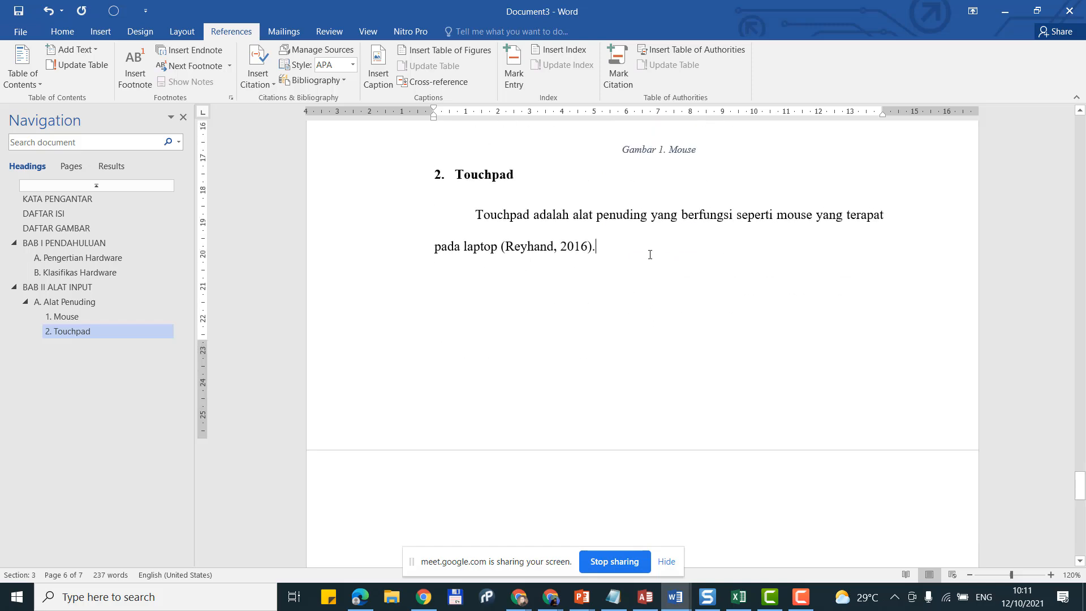
key(Return)
Step: Search Bing online pictures for 'touch'
click(97, 31)
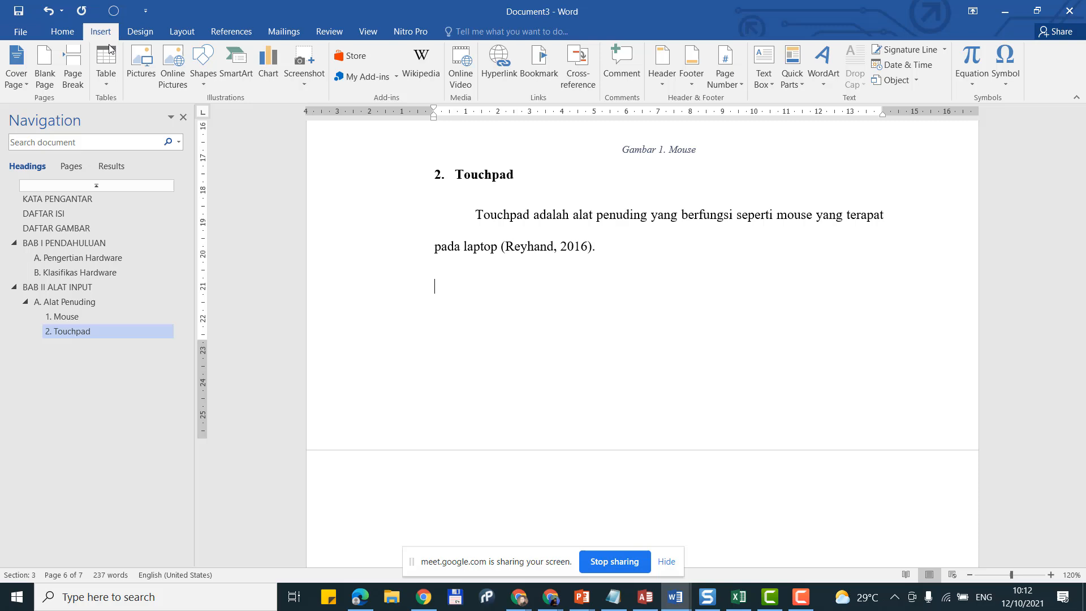
click(172, 67)
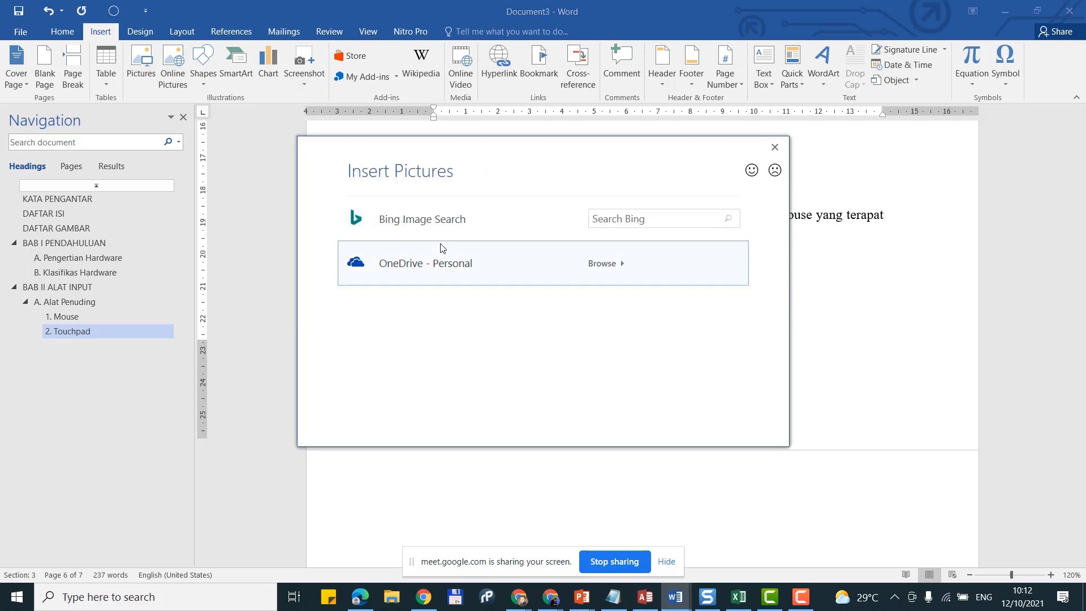
click(636, 217)
text(t)
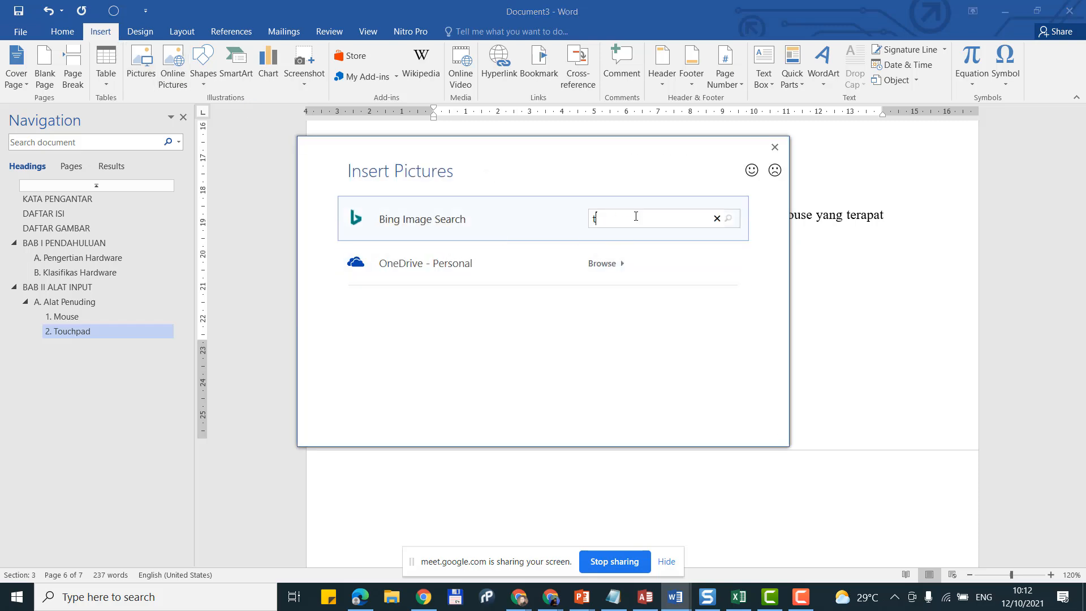
text(ouchpad)
key(Return)
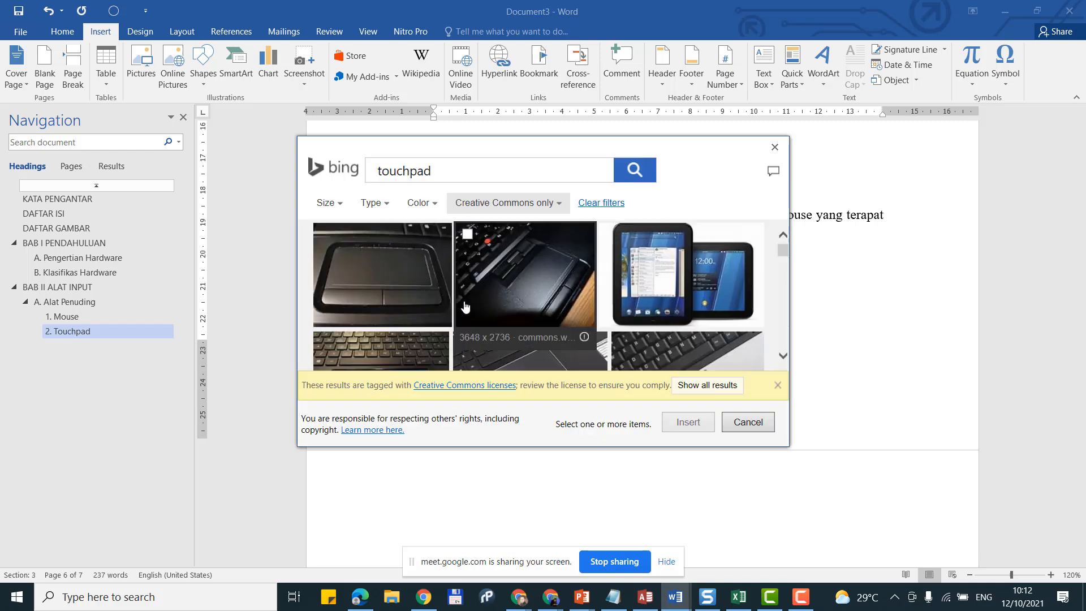
Step: Show all results and insert the photo of a hand on a laptop touchpad
scroll(396, 295, down, 2)
scroll(413, 295, down, 2)
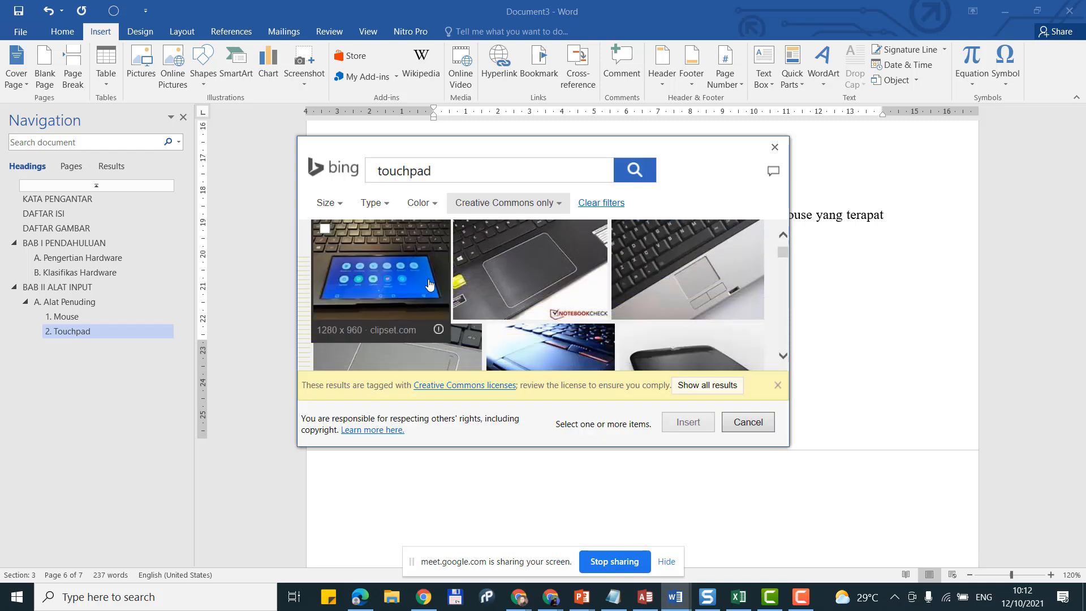
click(716, 390)
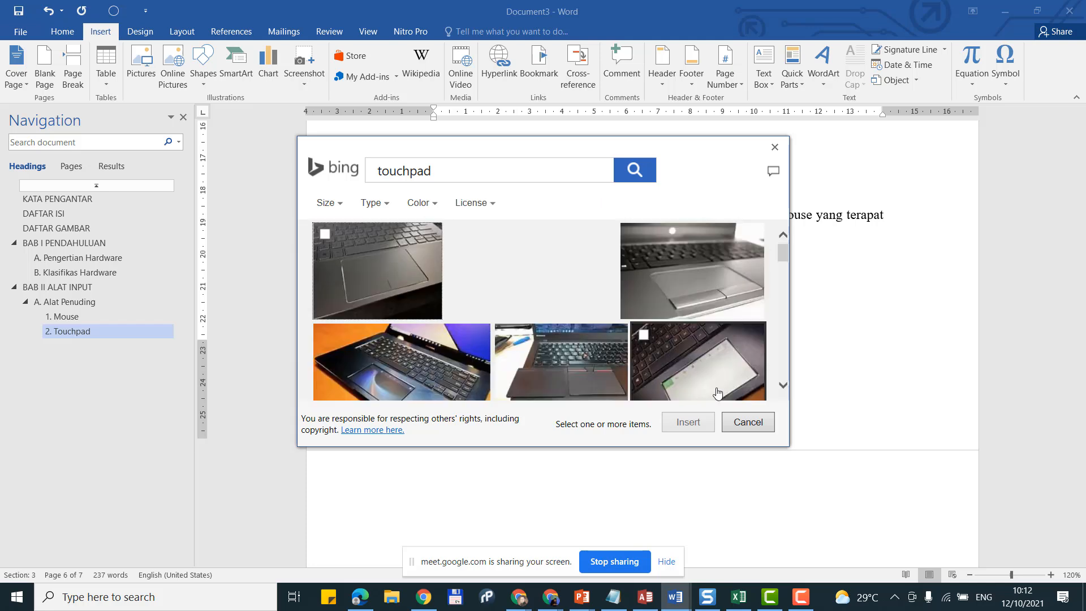
click(560, 289)
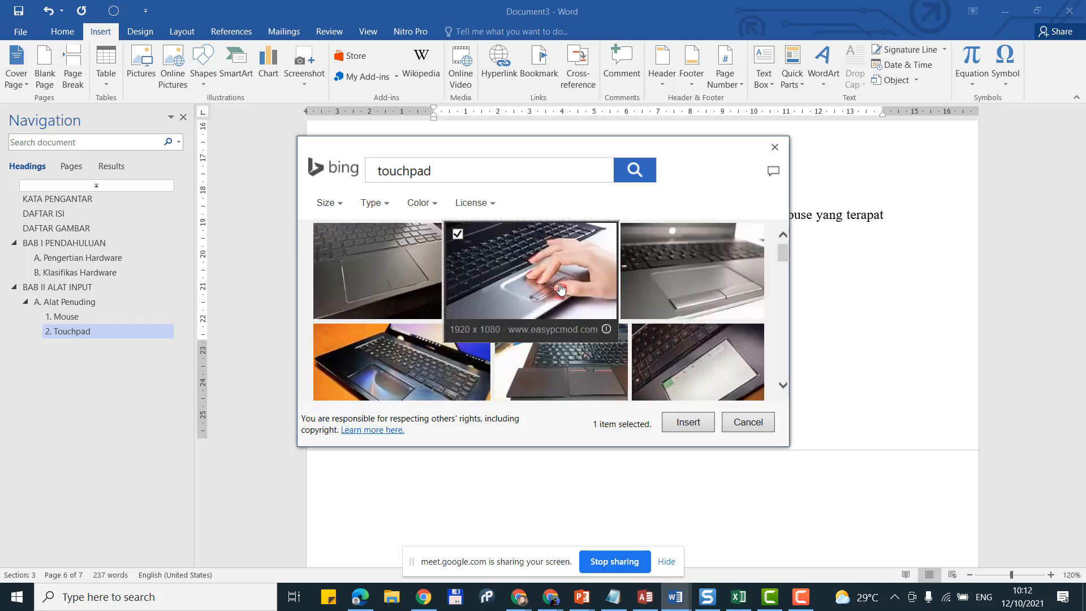
click(560, 289)
click(561, 289)
click(706, 423)
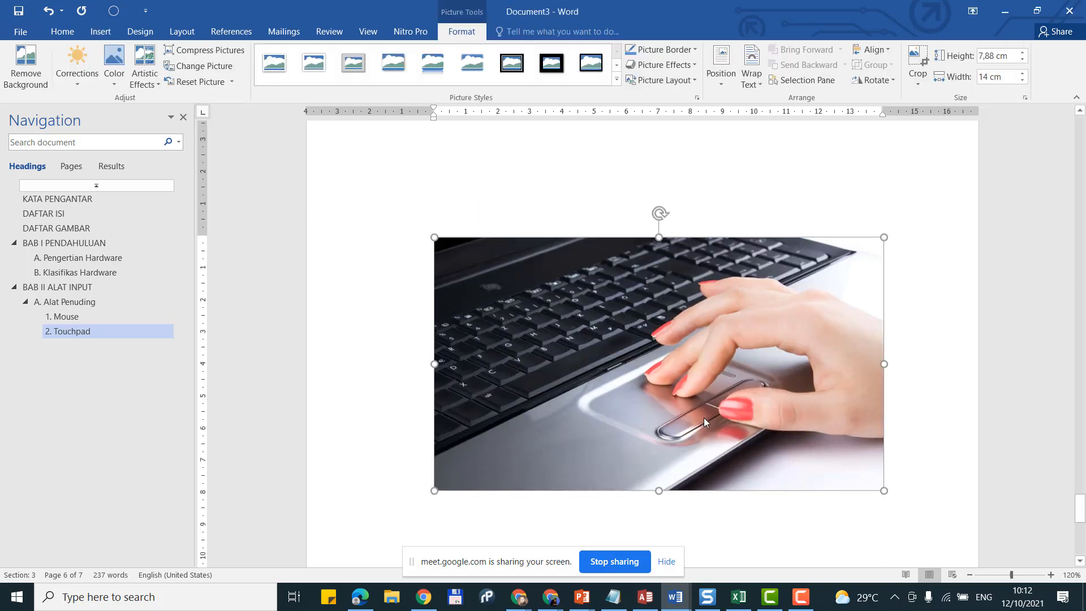
Step: Resize the touchpad photo to about 8.68 × 4.88 cm, centre it, and add a line below
scroll(704, 417, up, 3)
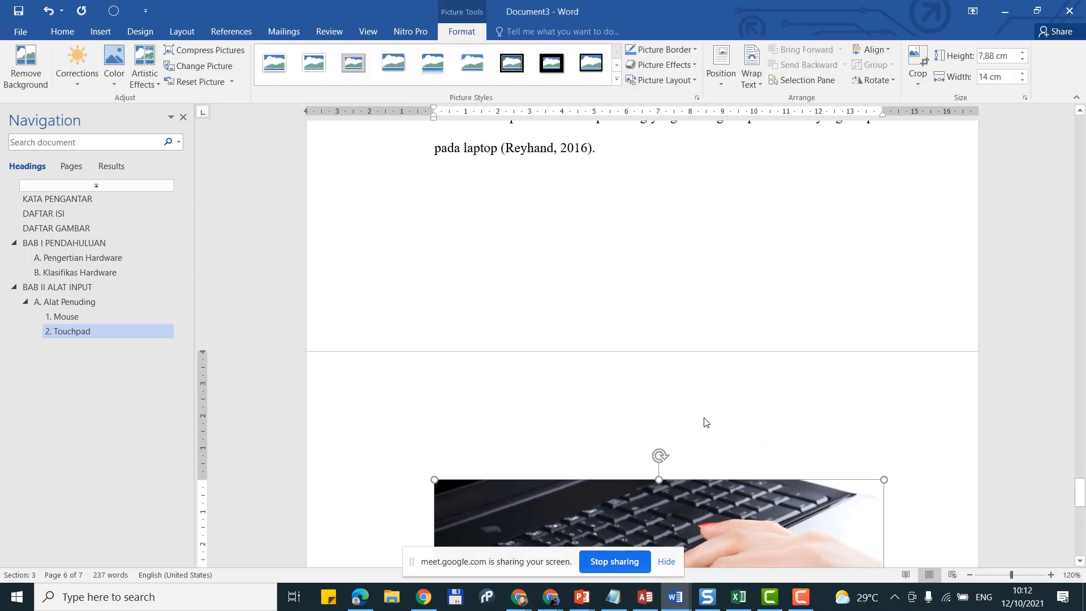
ctrl+scroll(705, 420, down, 3)
scroll(706, 424, down, 5)
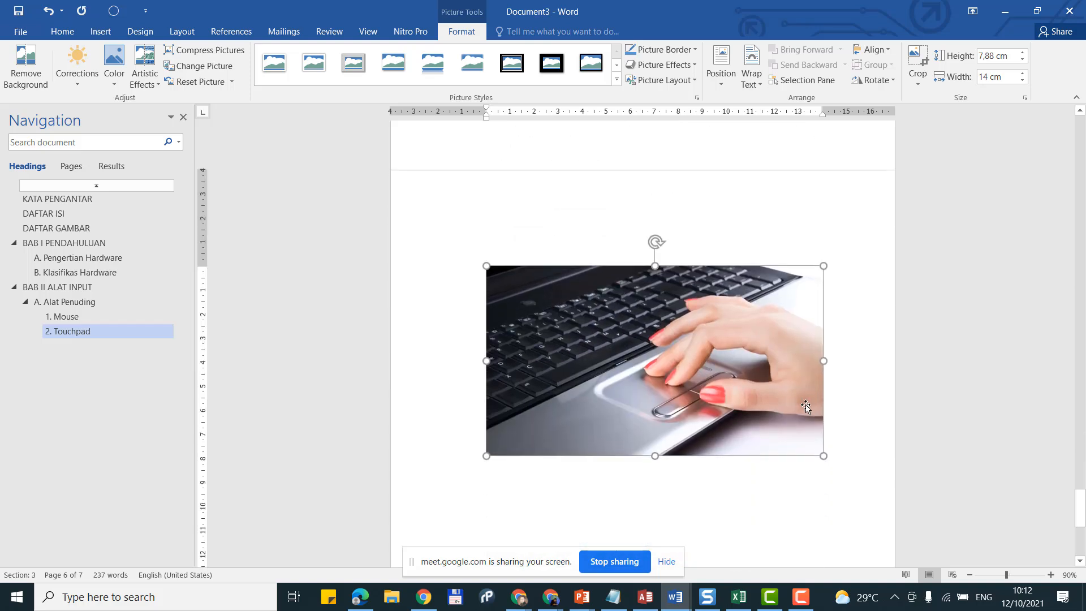
drag(824, 361, 693, 349)
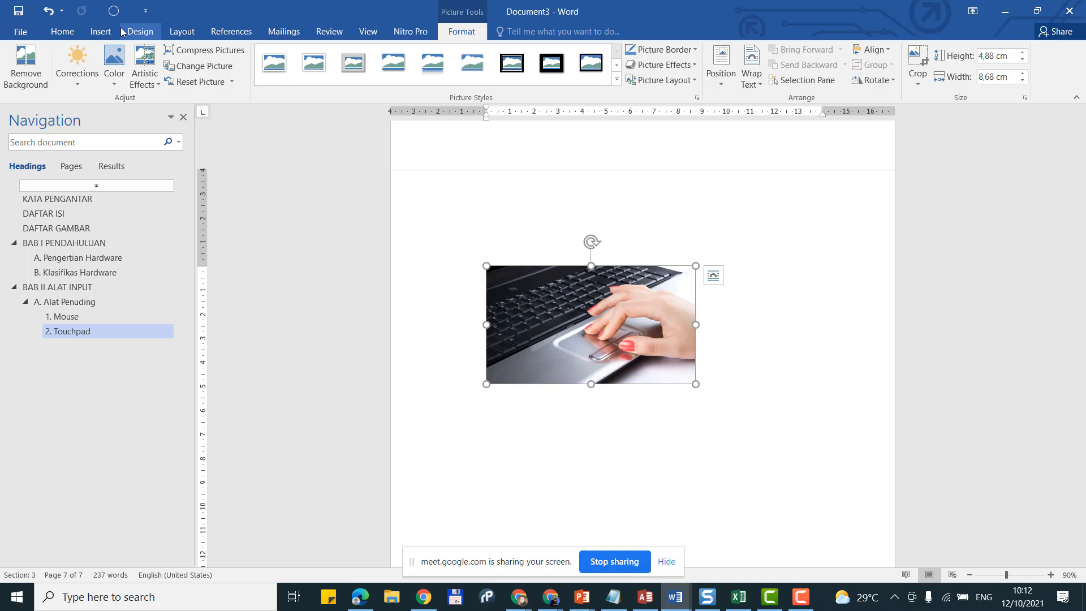
click(62, 32)
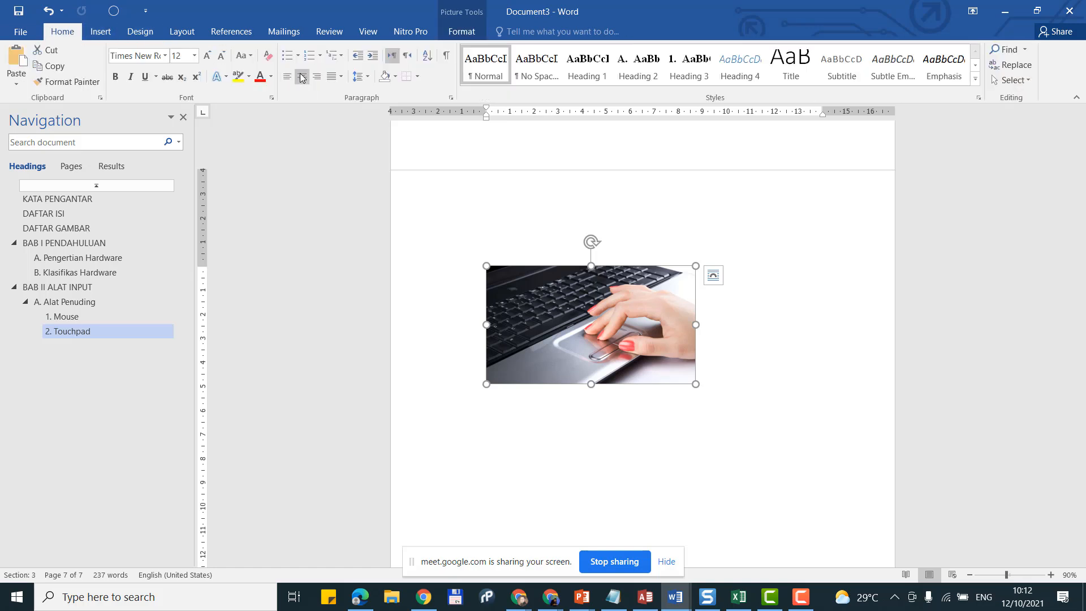
click(302, 76)
click(802, 355)
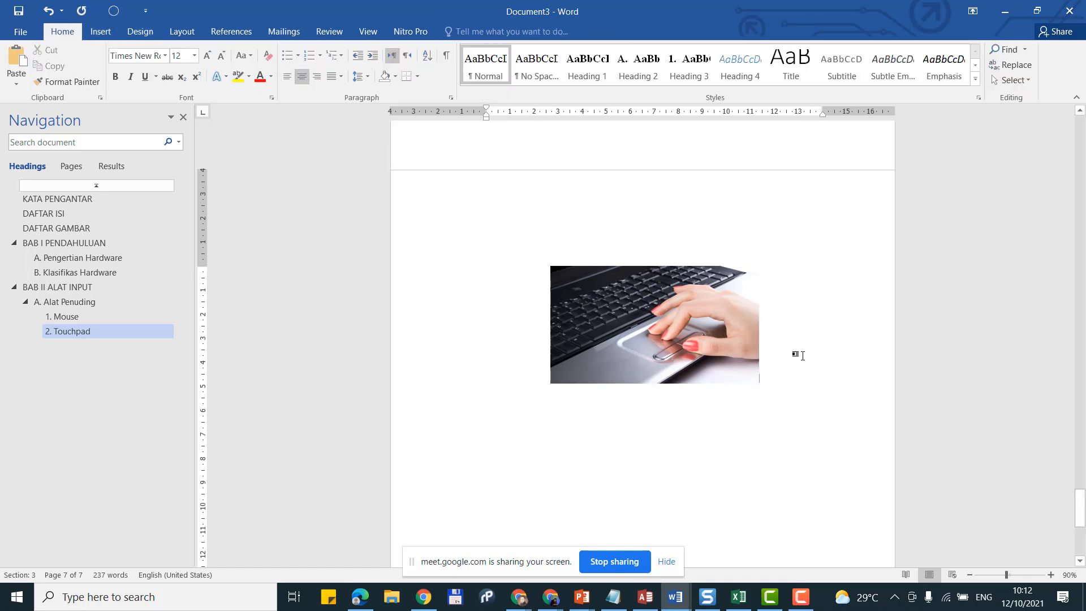
key(Return)
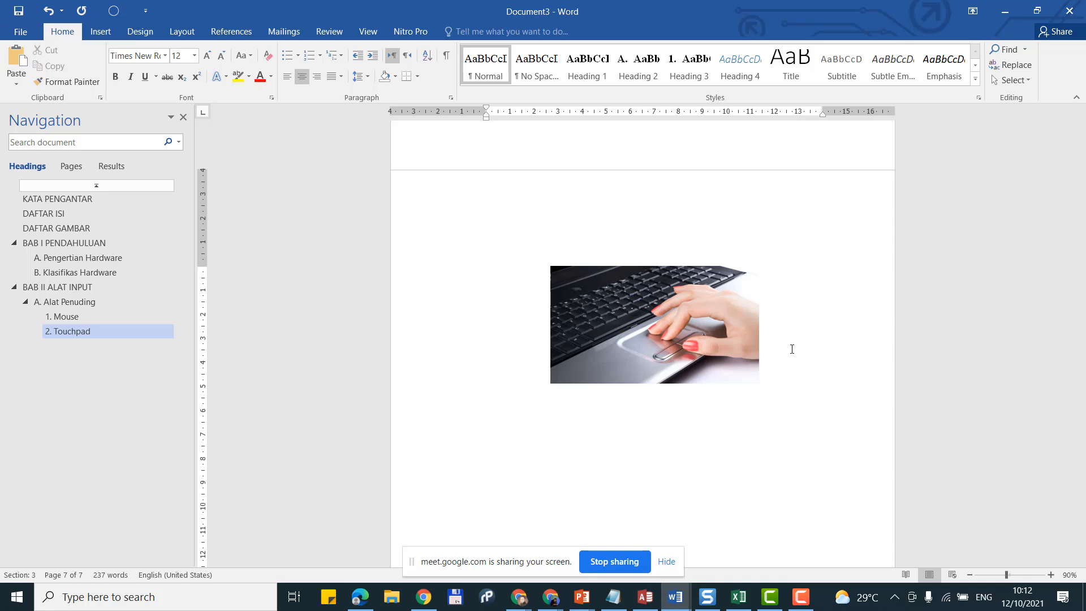
click(109, 33)
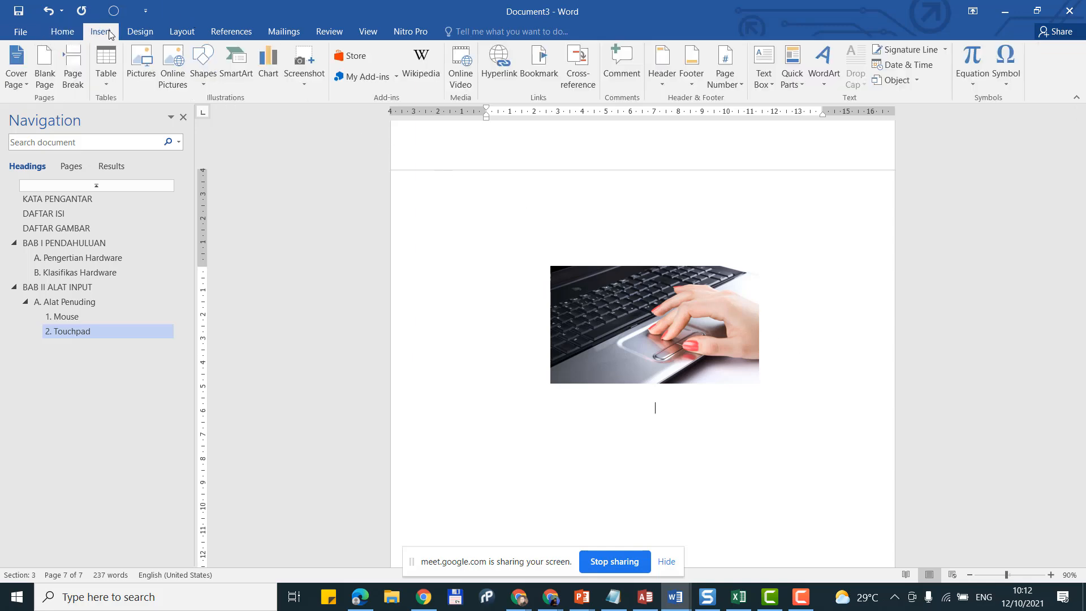
Step: Insert the caption 'Gambar 2. Touchpad' beneath the touchpad photo from the References tab
click(330, 33)
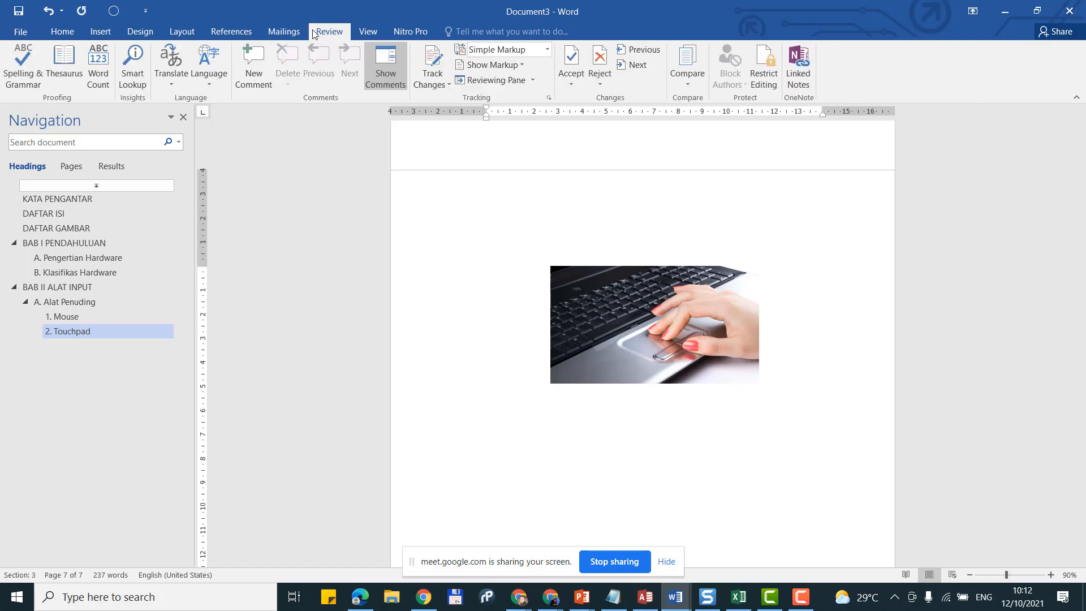
click(235, 34)
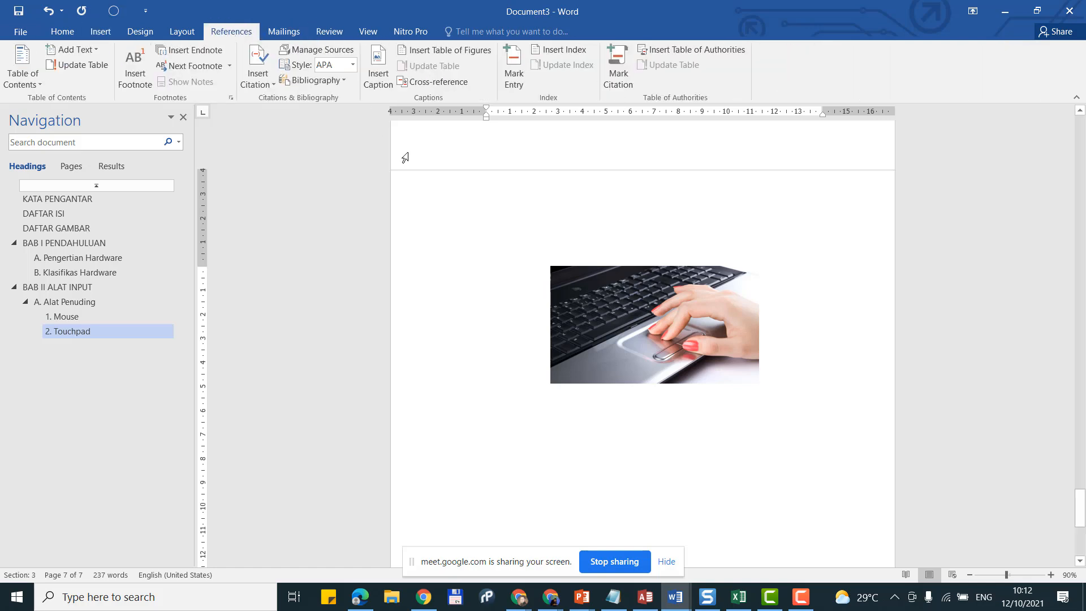
click(376, 65)
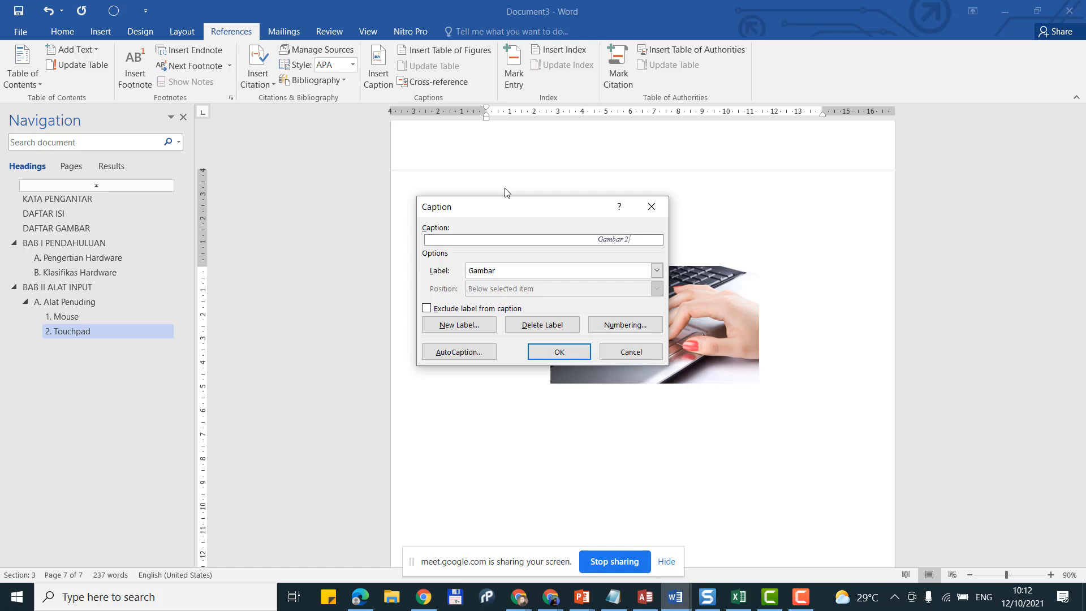
text(L)
key(BackSpace)
text(. Touchpad)
click(561, 353)
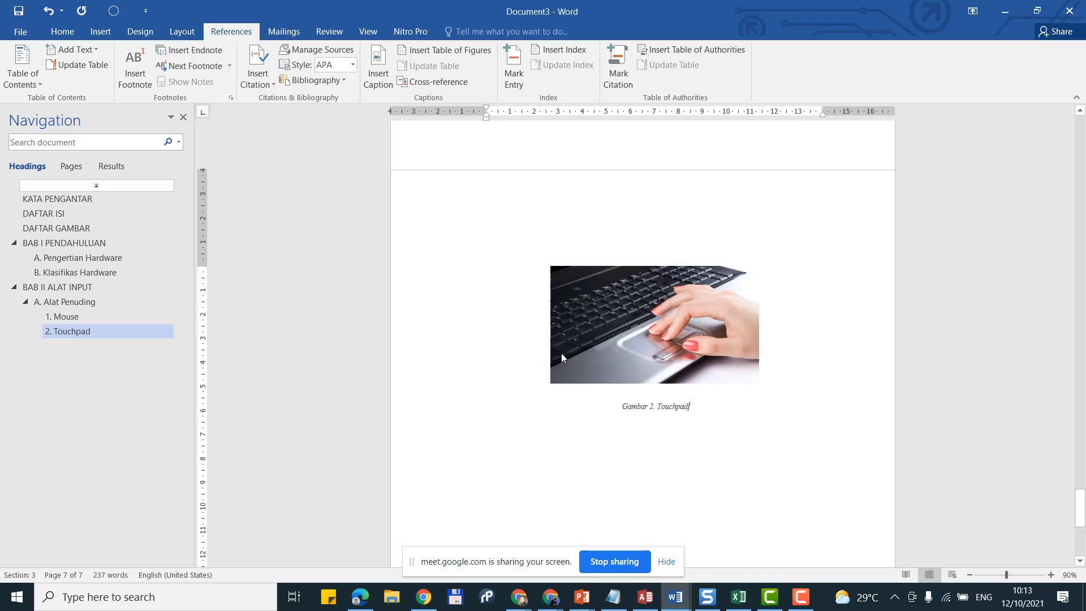
click(569, 351)
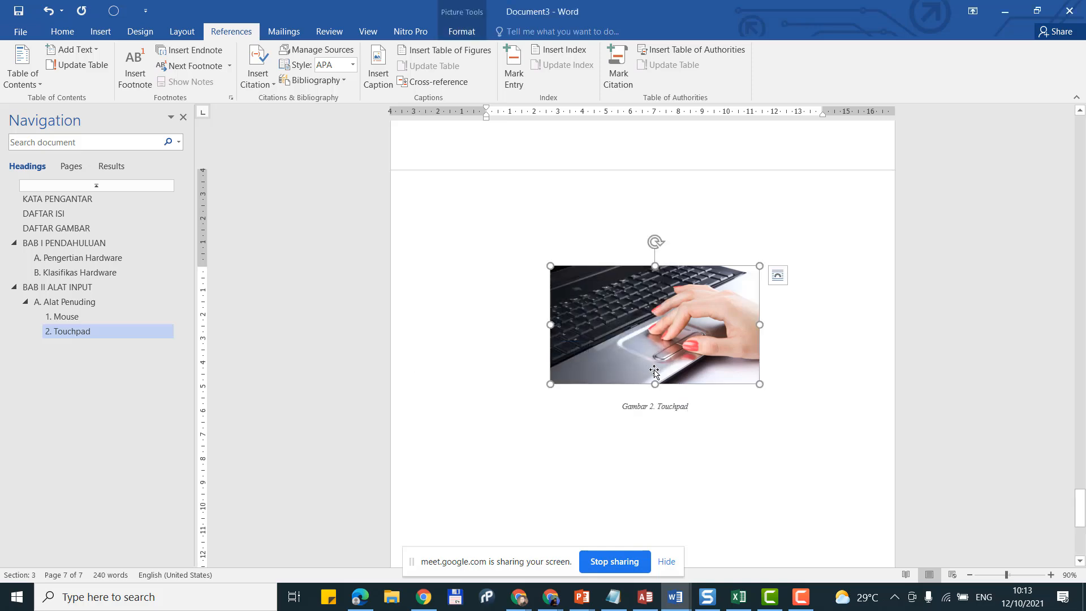
Step: Add a new line after the touchpad caption and scroll back over the Touchpad section
click(729, 406)
key(Return)
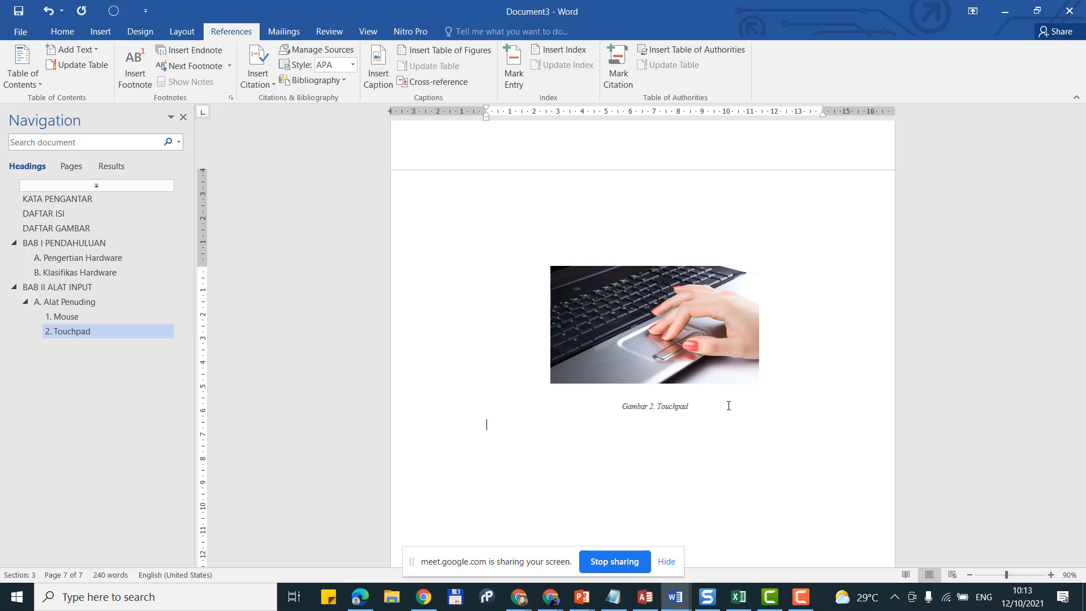
scroll(702, 452, up, 2)
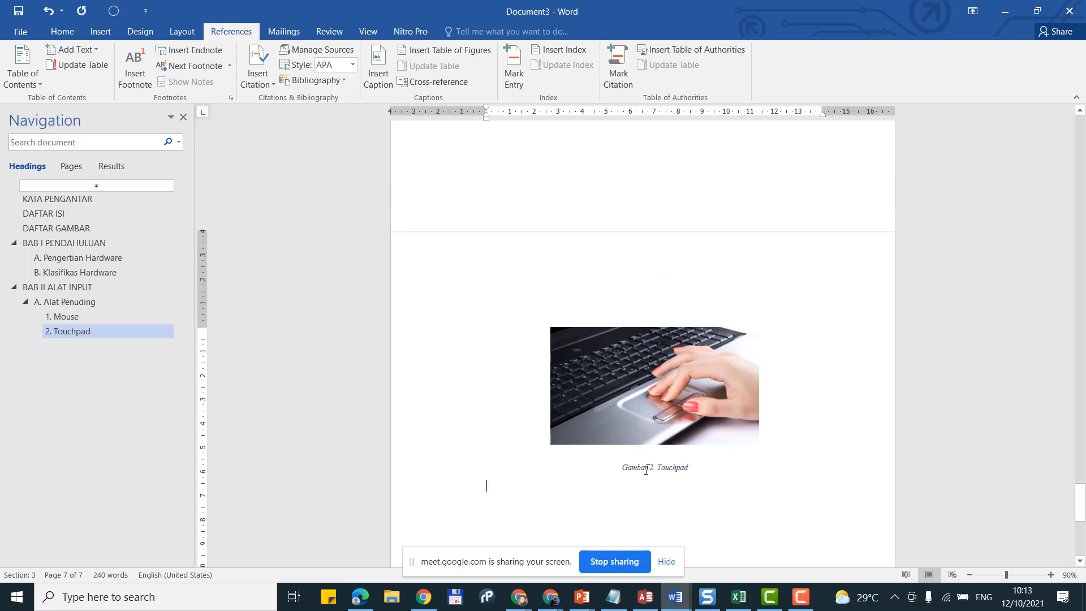
scroll(646, 470, up, 5)
scroll(661, 271, down, 6)
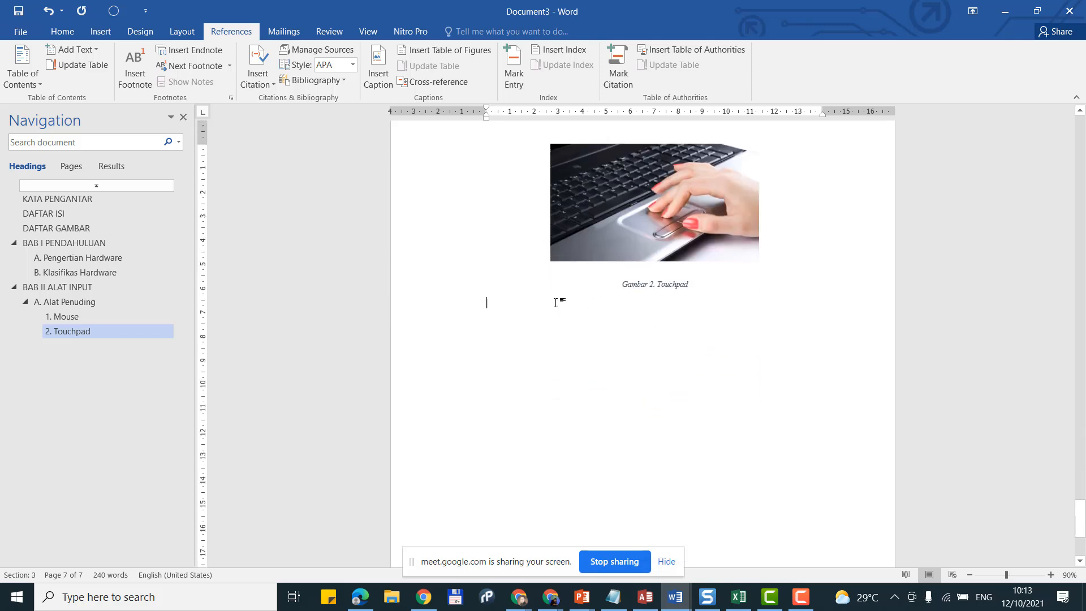
scroll(487, 303, up, 10)
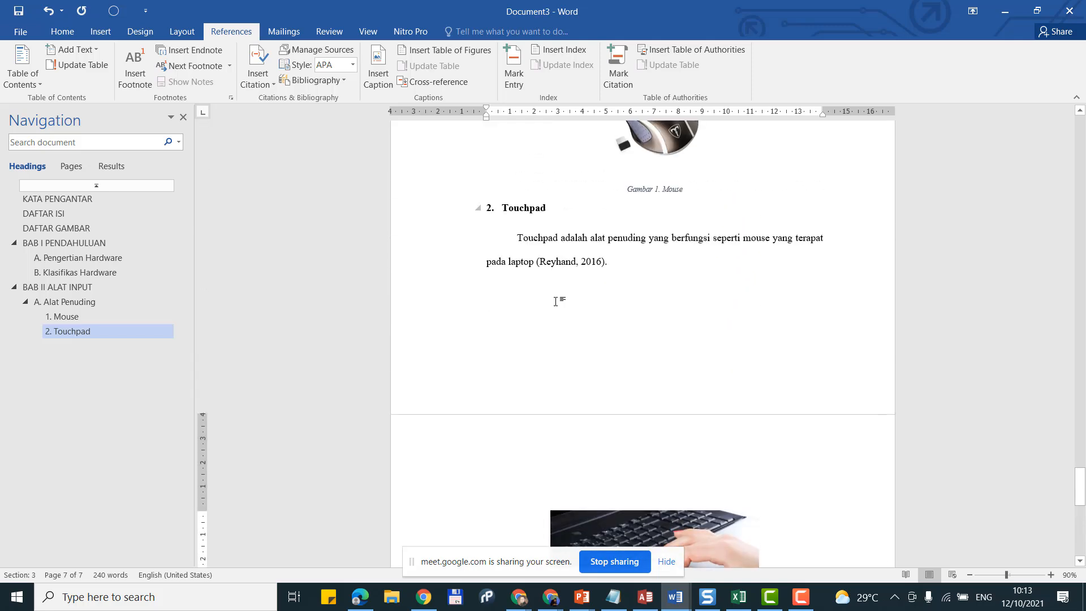
scroll(555, 302, down, 5)
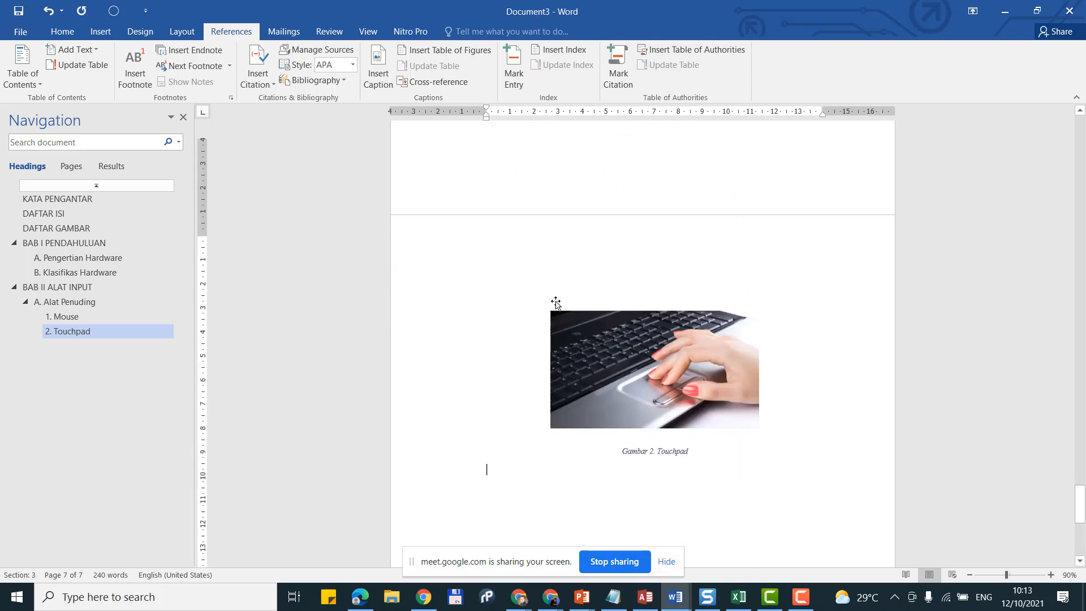
Step: Show the Home tab, review the page, then bring the Chrome window forward
click(66, 33)
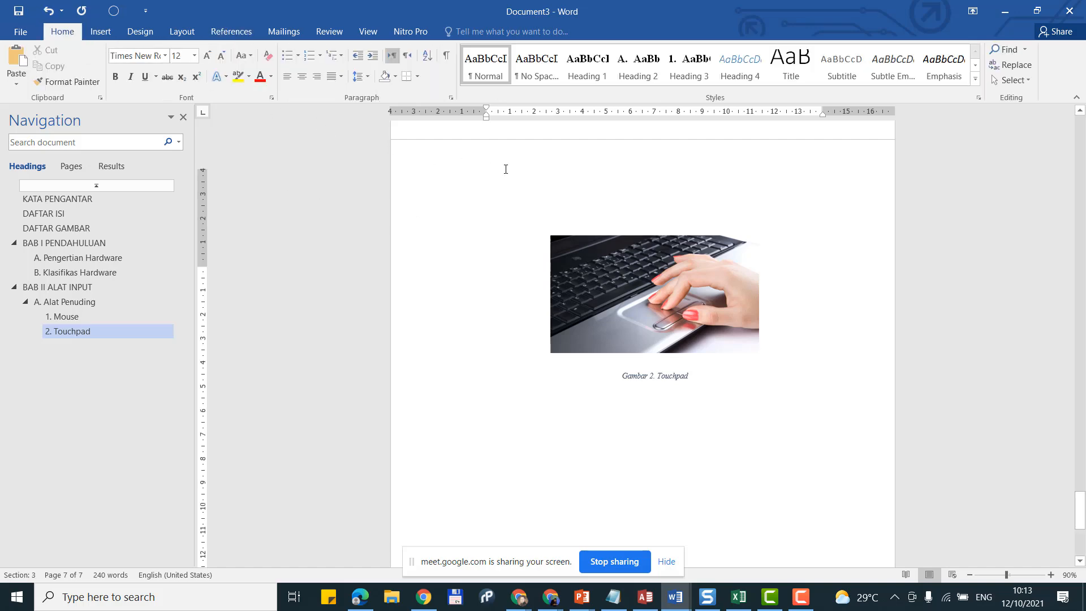
scroll(498, 169, up, 18)
scroll(507, 169, down, 4)
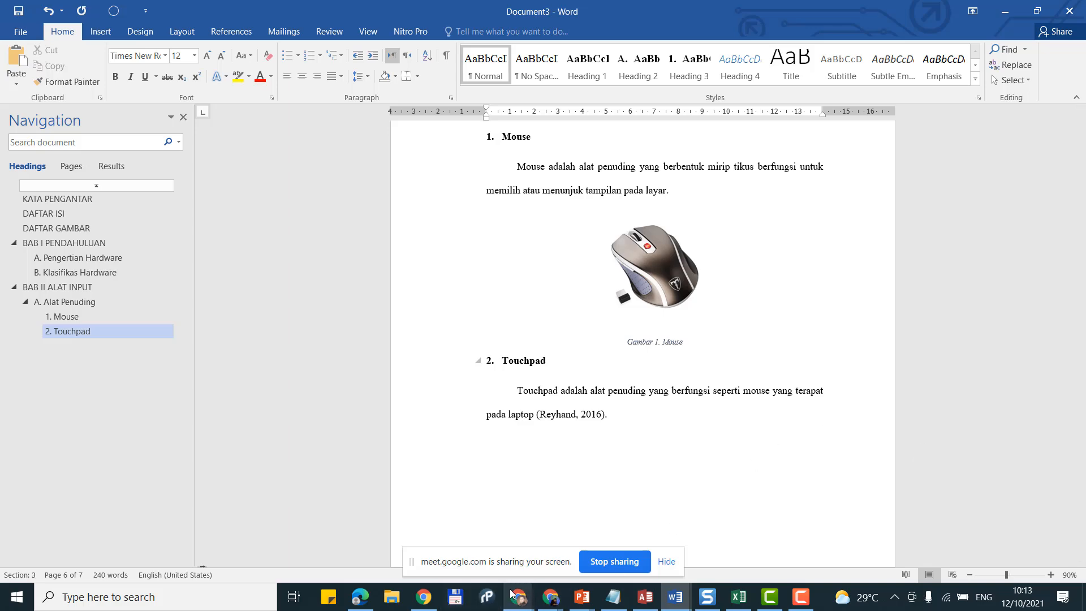
mouse_move(516, 601)
click(376, 543)
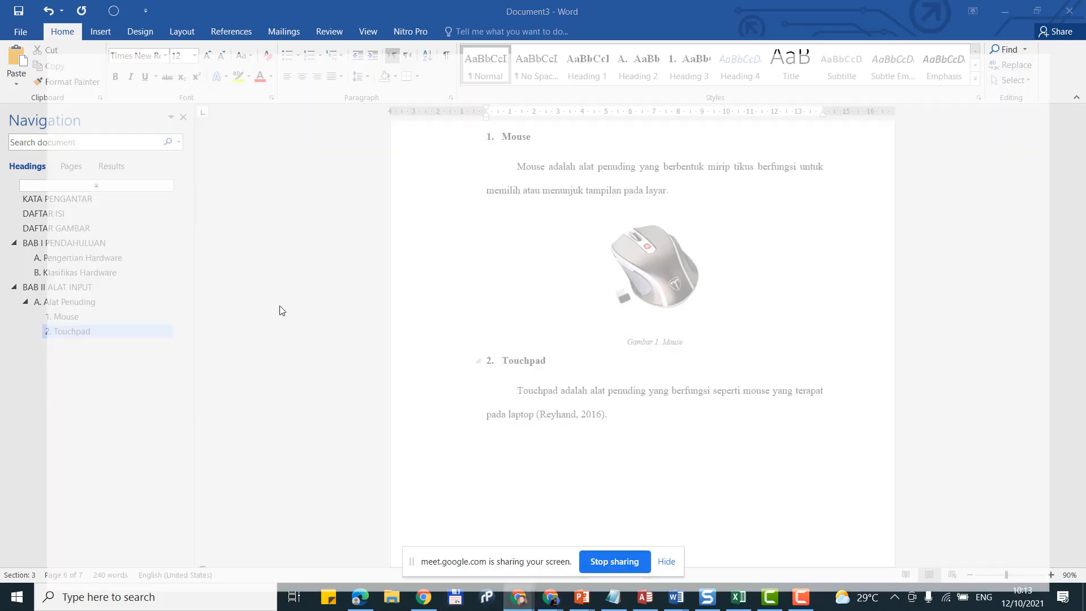
Step: Search Google for 'jenis alat penuding' from the address bar
click(213, 12)
click(372, 10)
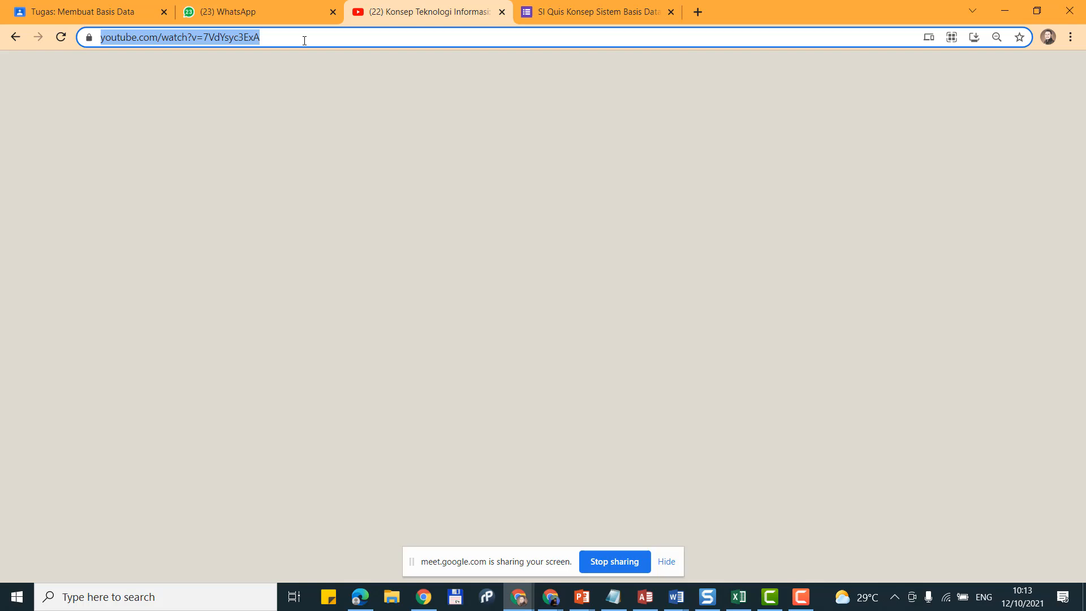
text(jenis ada)
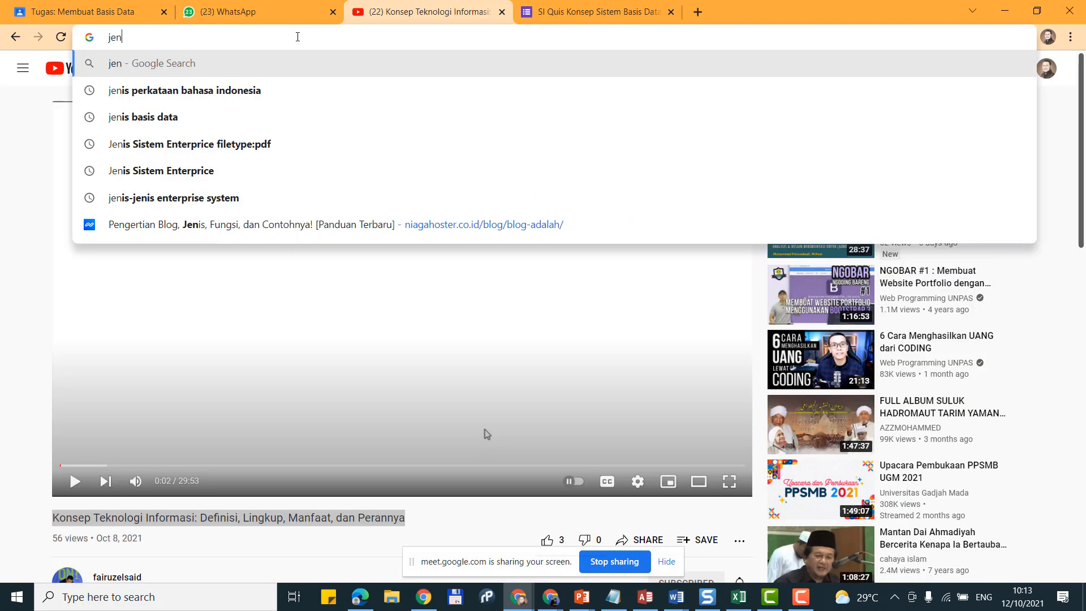
key(BackSpace)
key(BackSpace)
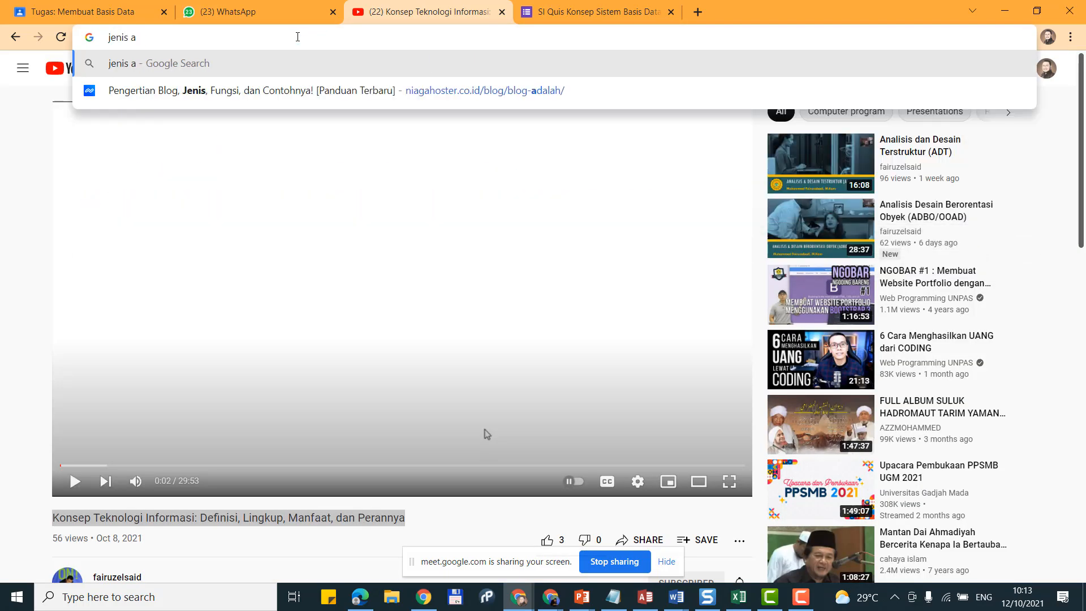
text(lat penu)
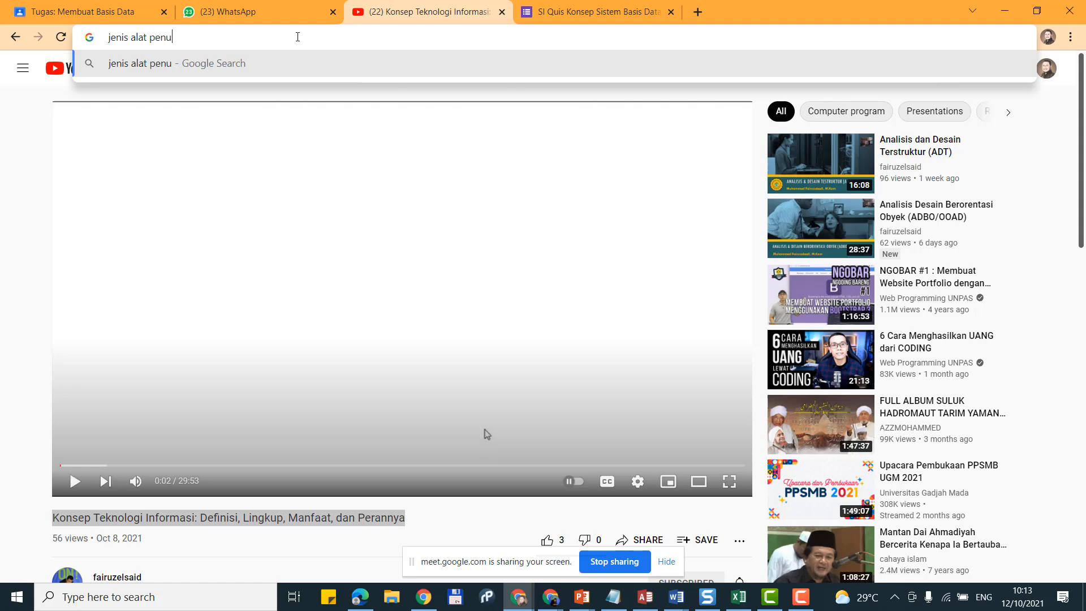
text(ding)
key(Return)
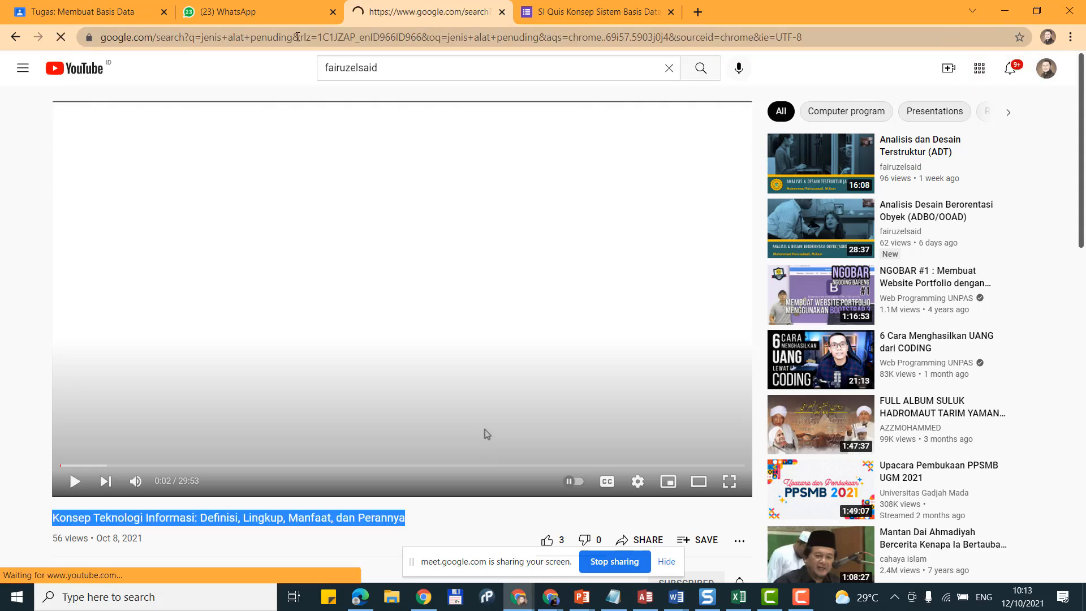
Step: Open the Piranti Interaktif – Piranti Penuding dan Pengambil article and select its pointing-device list entries
scroll(356, 214, down, 3)
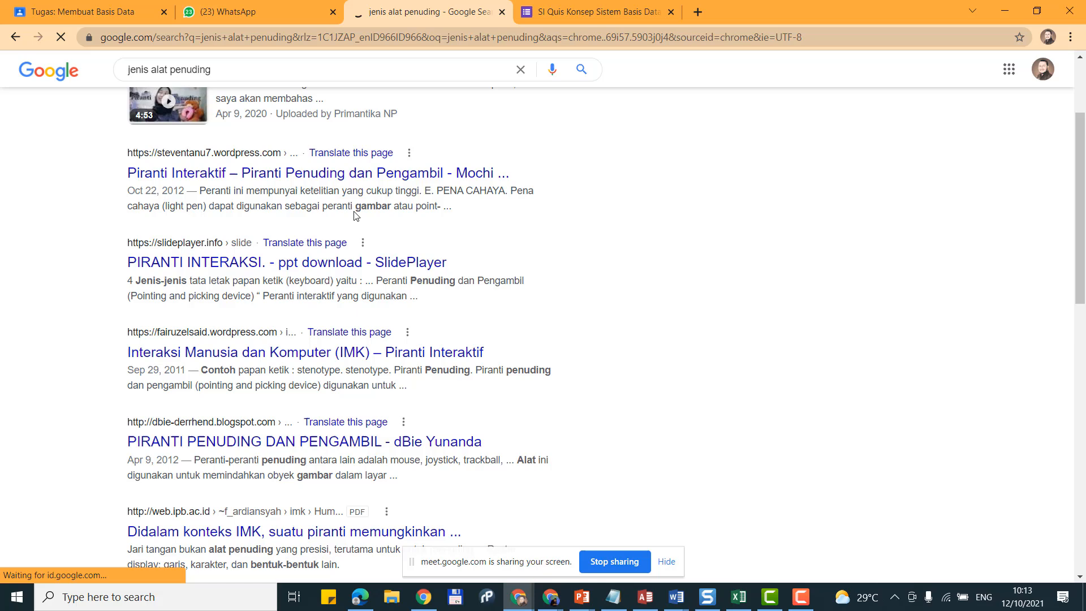
middle_click(347, 176)
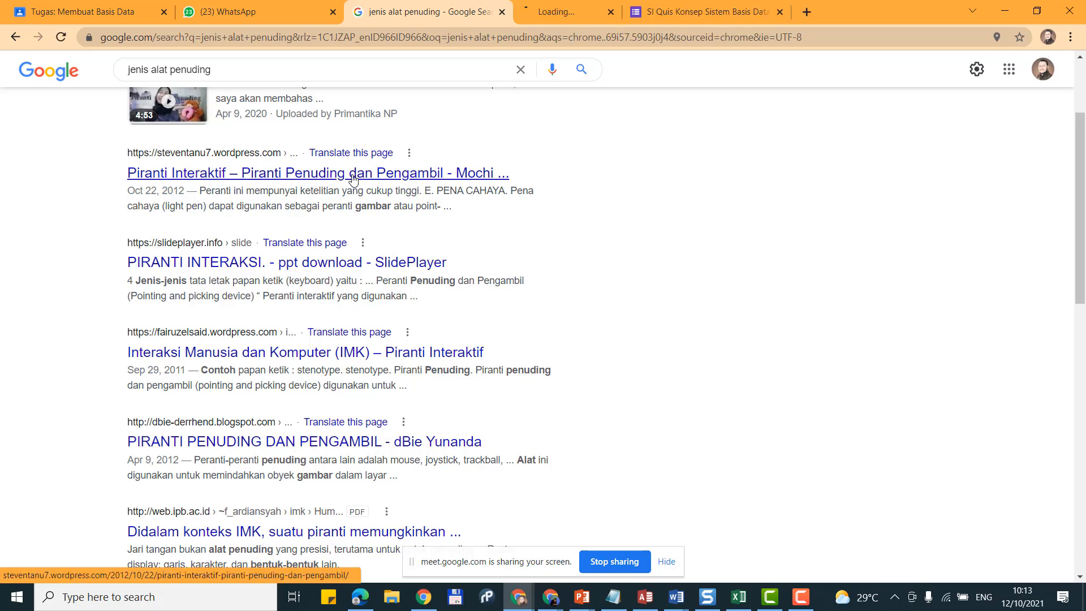
click(574, 9)
scroll(406, 187, down, 3)
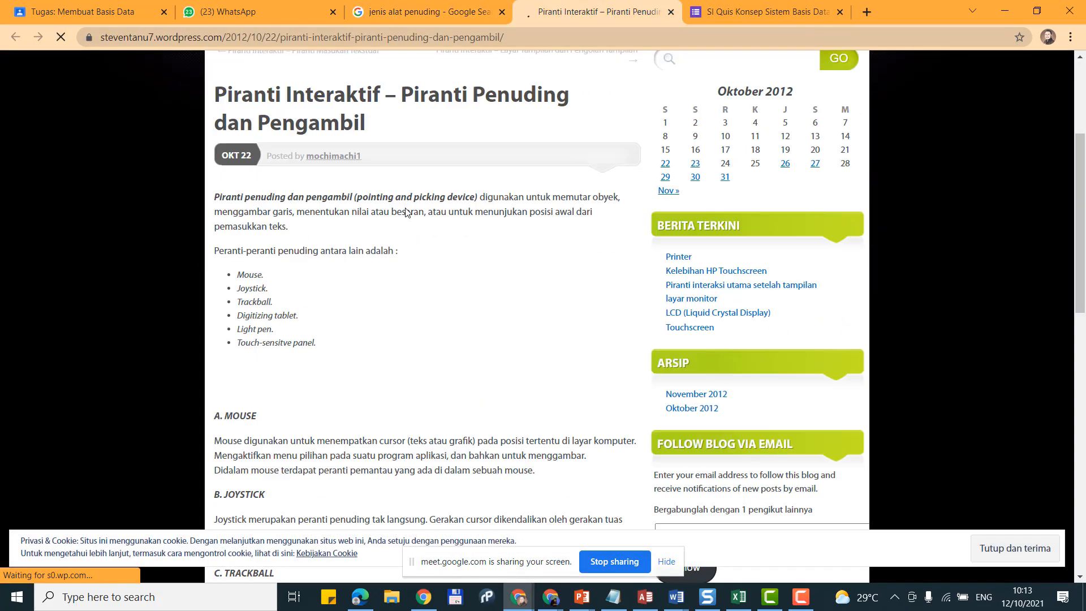
double_click(254, 293)
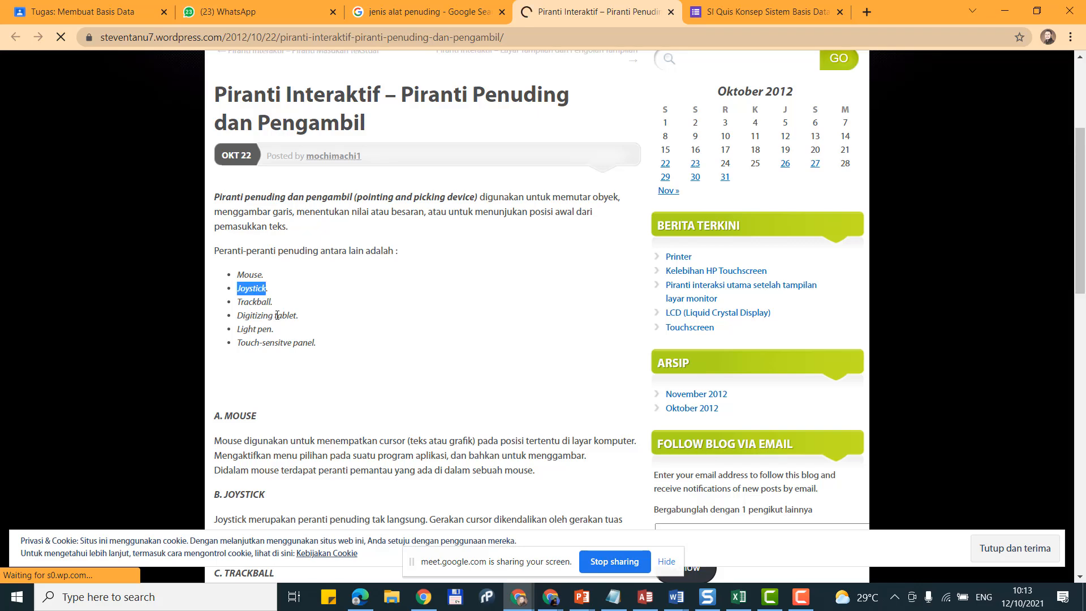
click(315, 340)
drag(335, 357, 239, 269)
scroll(278, 333, down, 5)
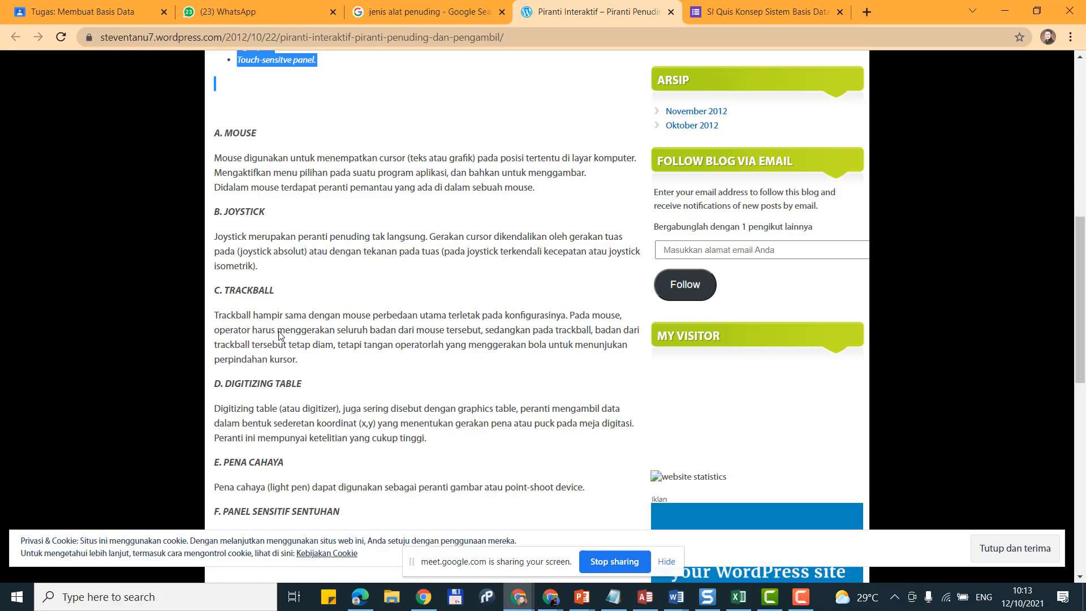
scroll(270, 305, down, 4)
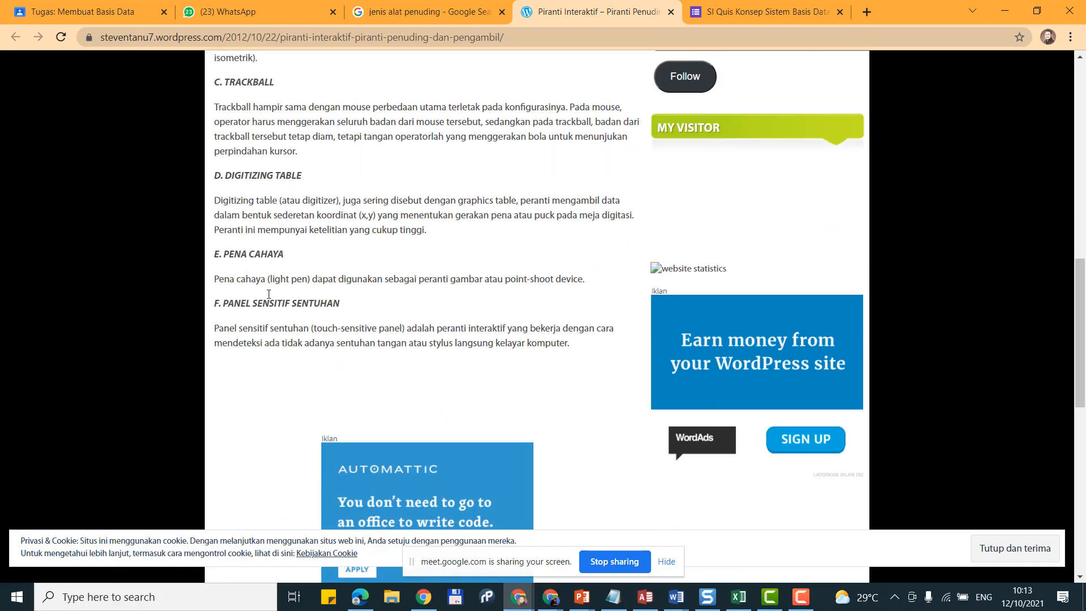
scroll(269, 294, up, 4)
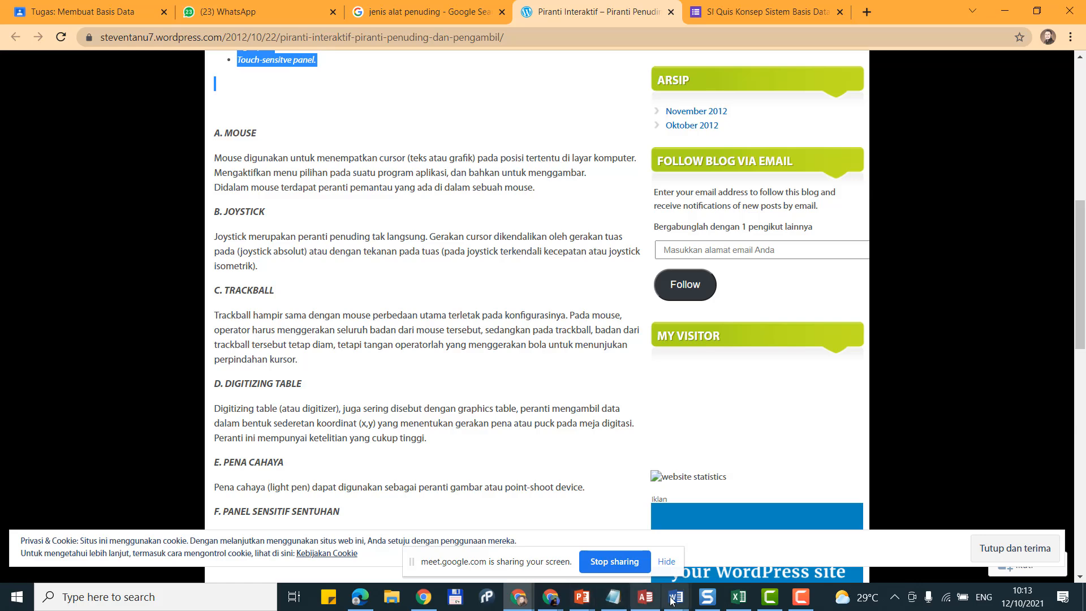
Step: Back in the Word report, type 'seterusnya' on a new line below the Touchpad paragraph
mouse_move(676, 599)
click(743, 556)
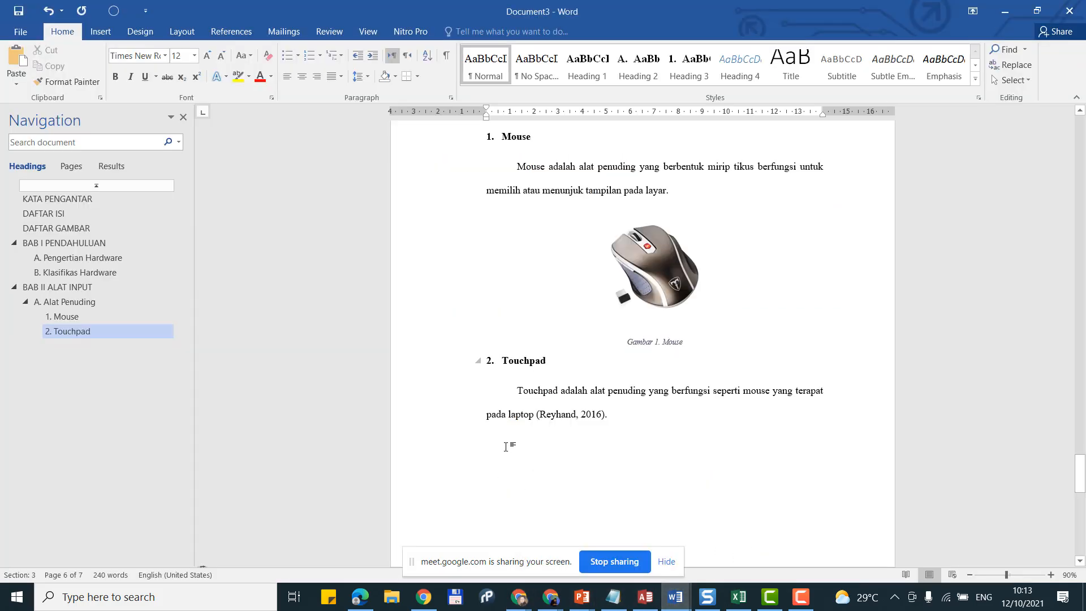
click(532, 438)
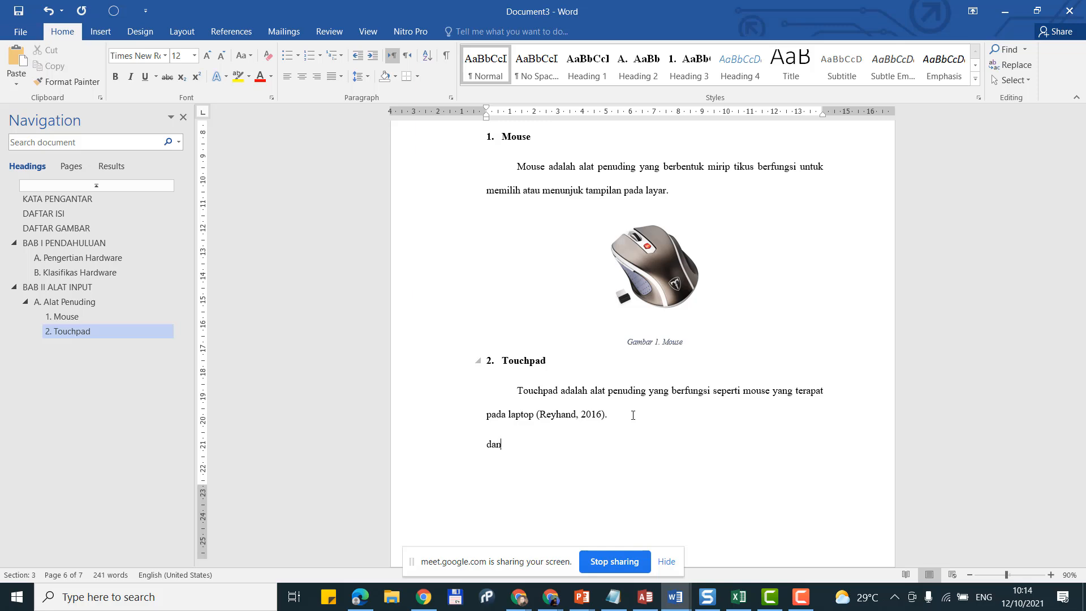
text(seterusnya)
Step: Make the line a Heading 2 'B.' heading, start 'Key', then erase it and the indent
scroll(634, 415, up, 7)
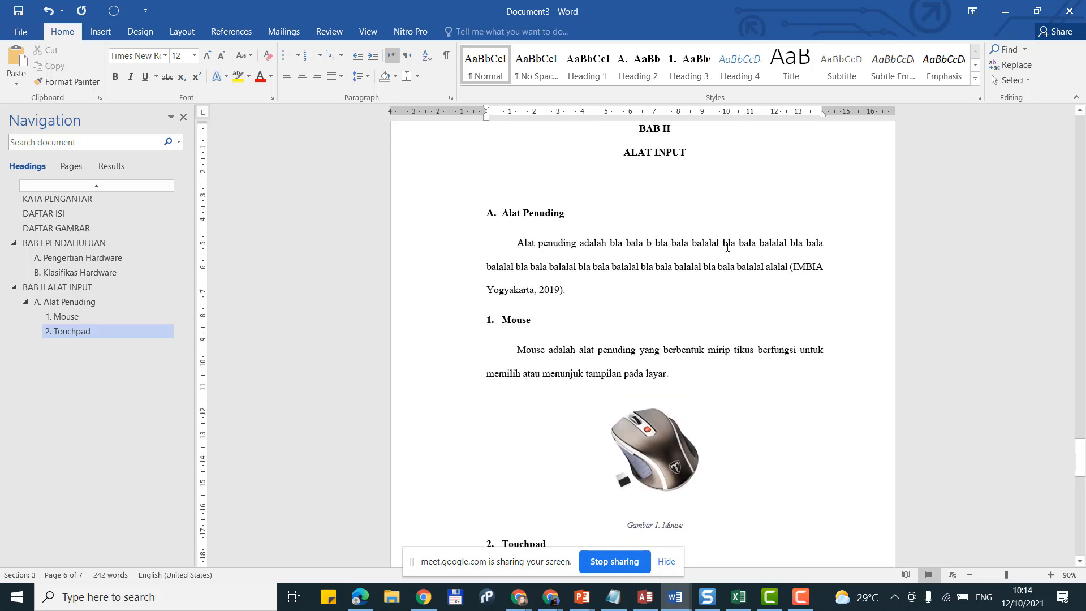
click(639, 67)
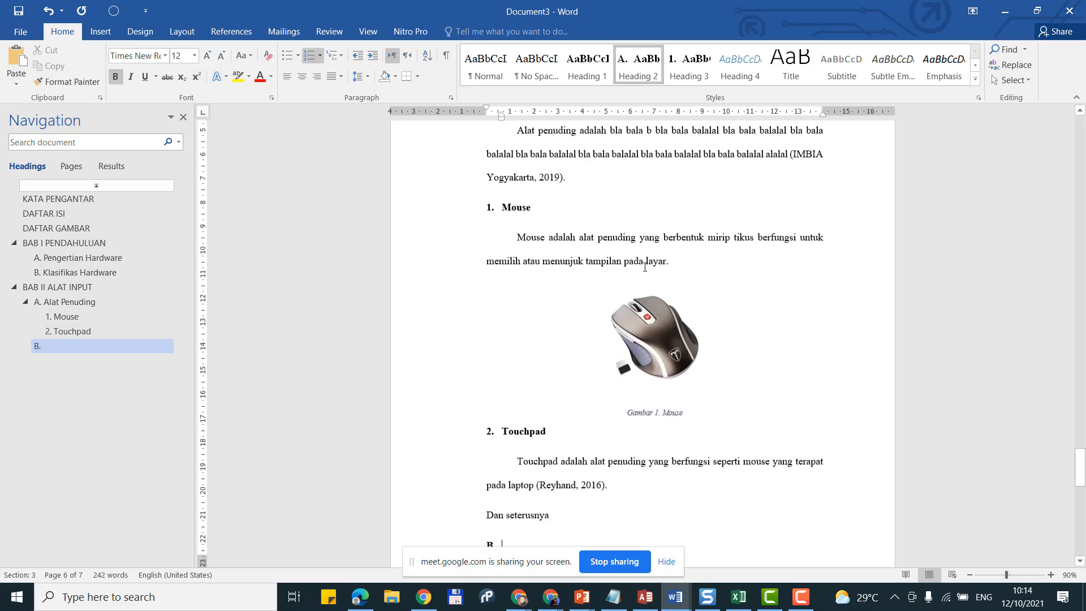
scroll(651, 368, down, 1)
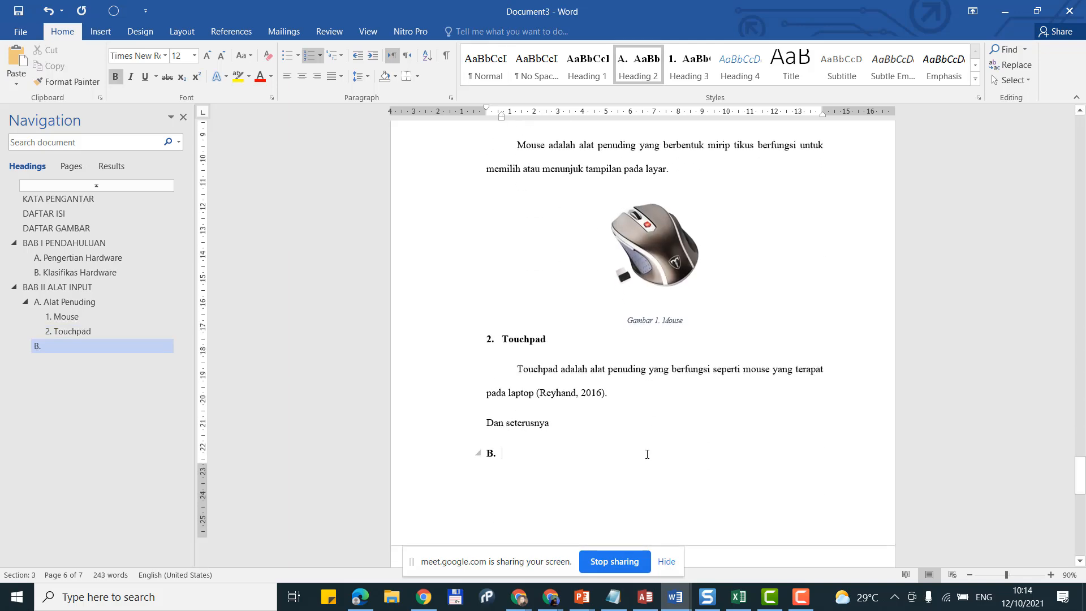
text(Keyboard)
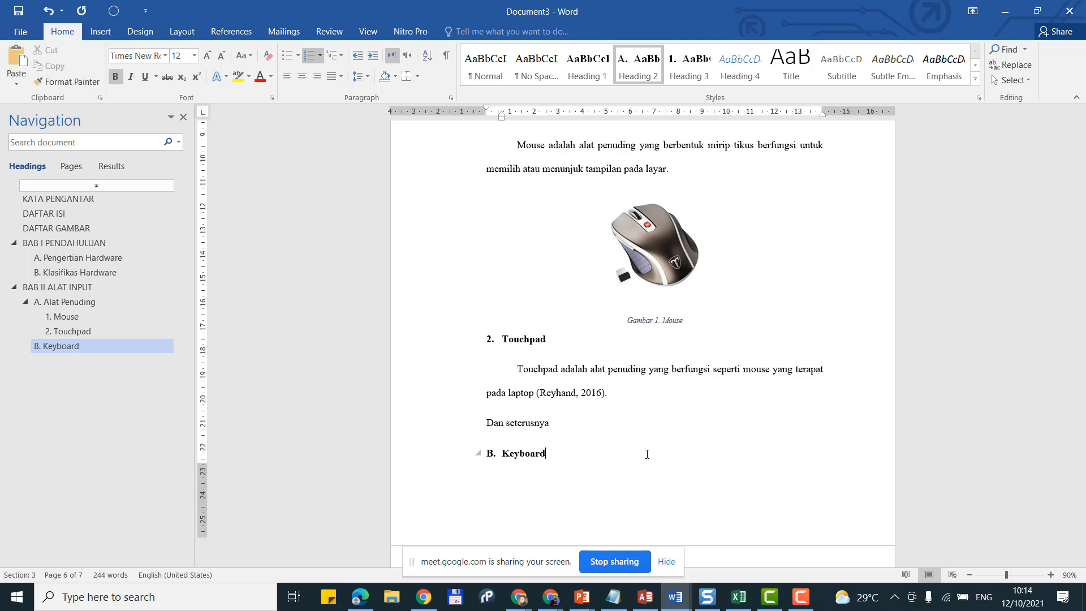
key(Down)
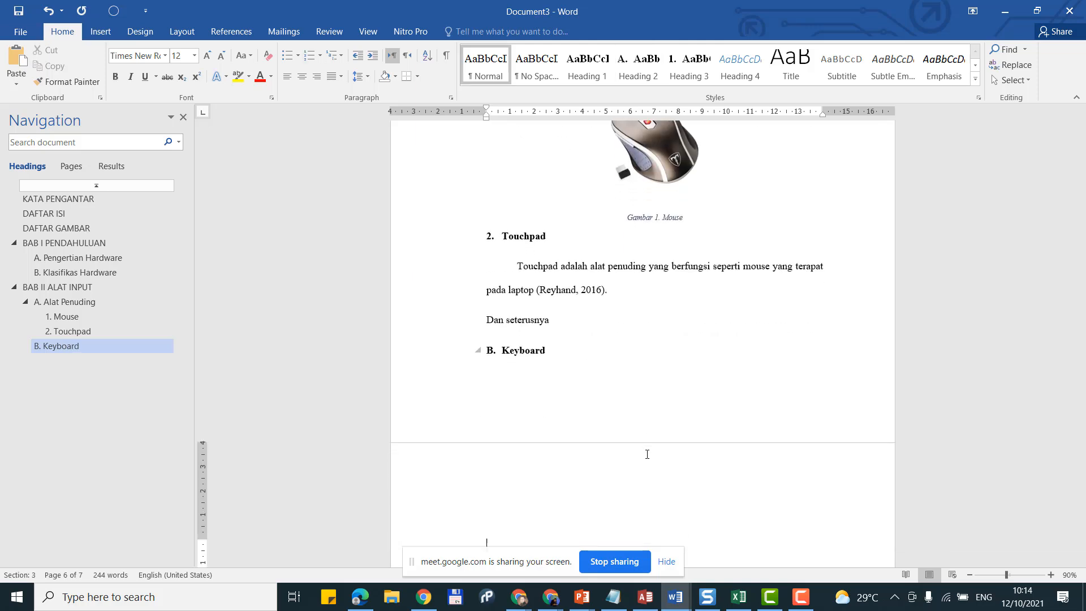
scroll(592, 410, down, 2)
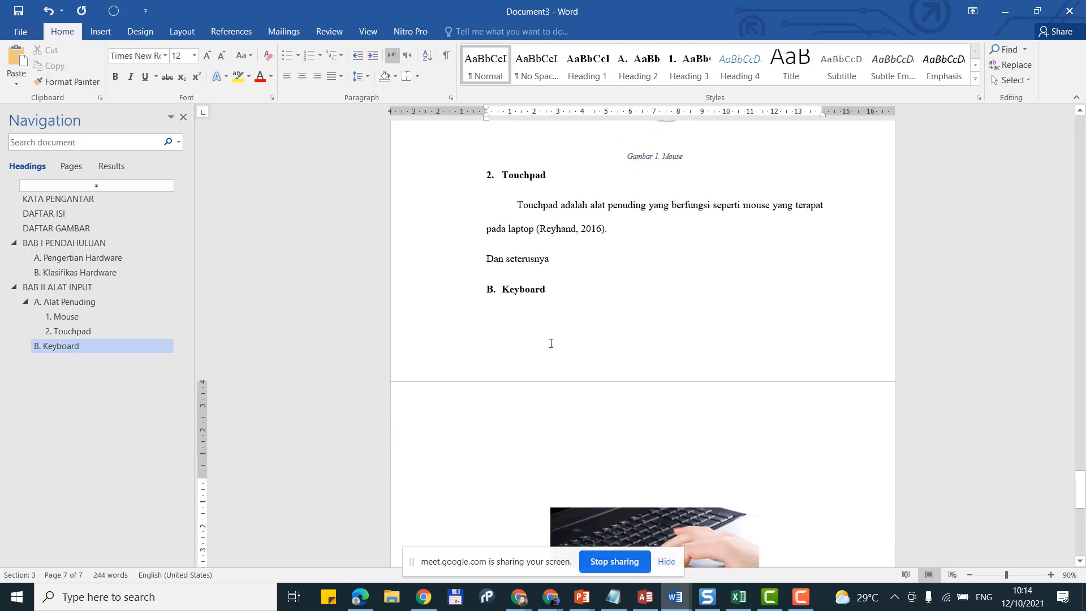
key(BackSpace)
key(BackSpace)
key(BackSpace)
key(BackSpace)
key(BackSpace)
key(BackSpace)
key(BackSpace)
key(BackSpace)
key(BackSpace)
key(BackSpace)
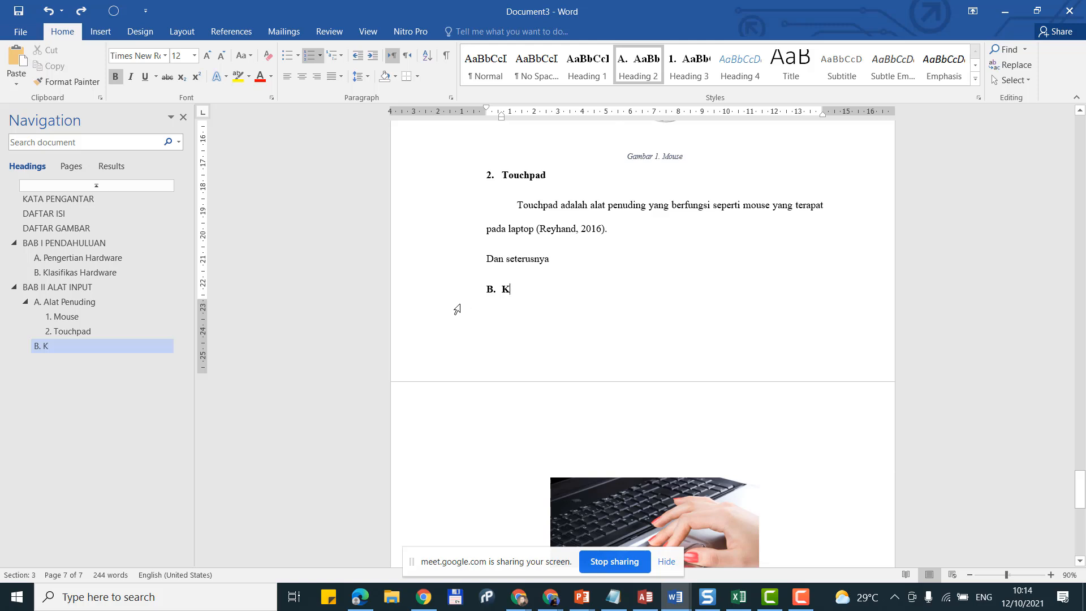
key(BackSpace)
scroll(546, 340, down, 8)
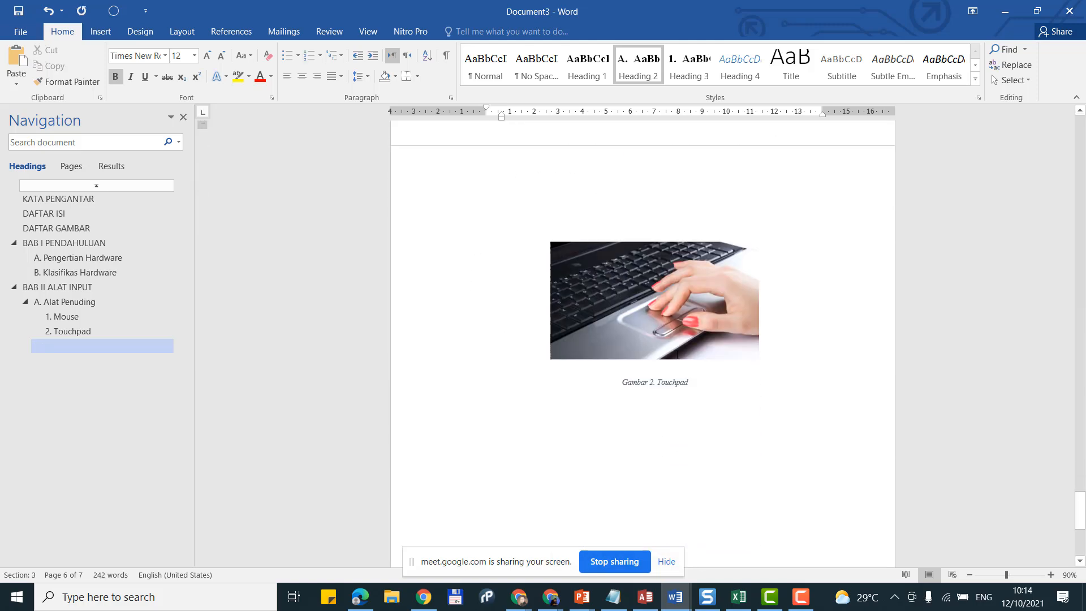
Step: Add empty lines below the touchpad caption and apply Heading 2 to create heading B
click(750, 368)
scroll(750, 368, up, 2)
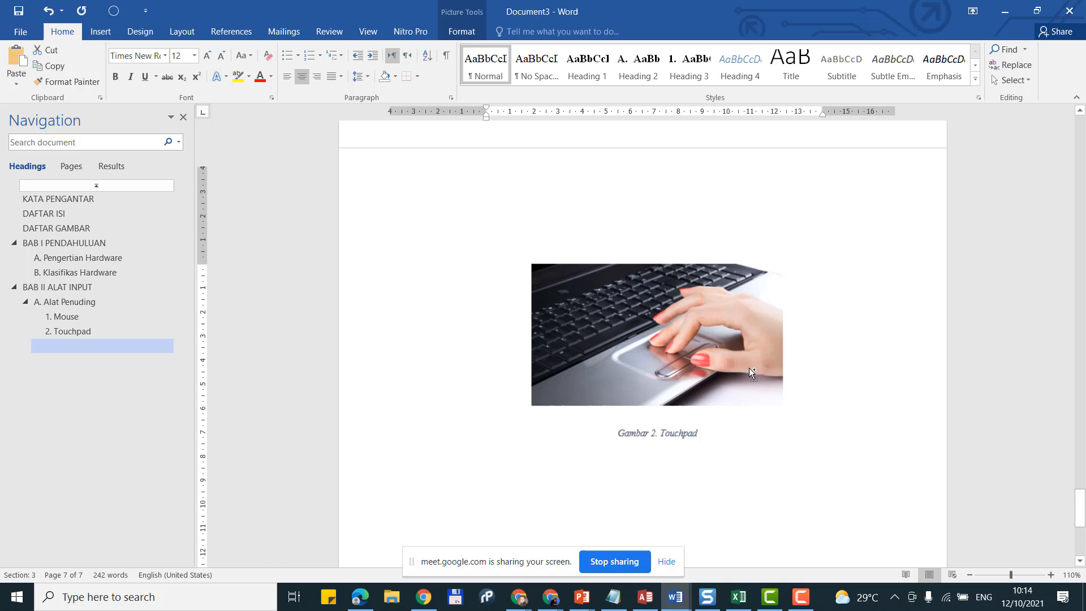
click(732, 434)
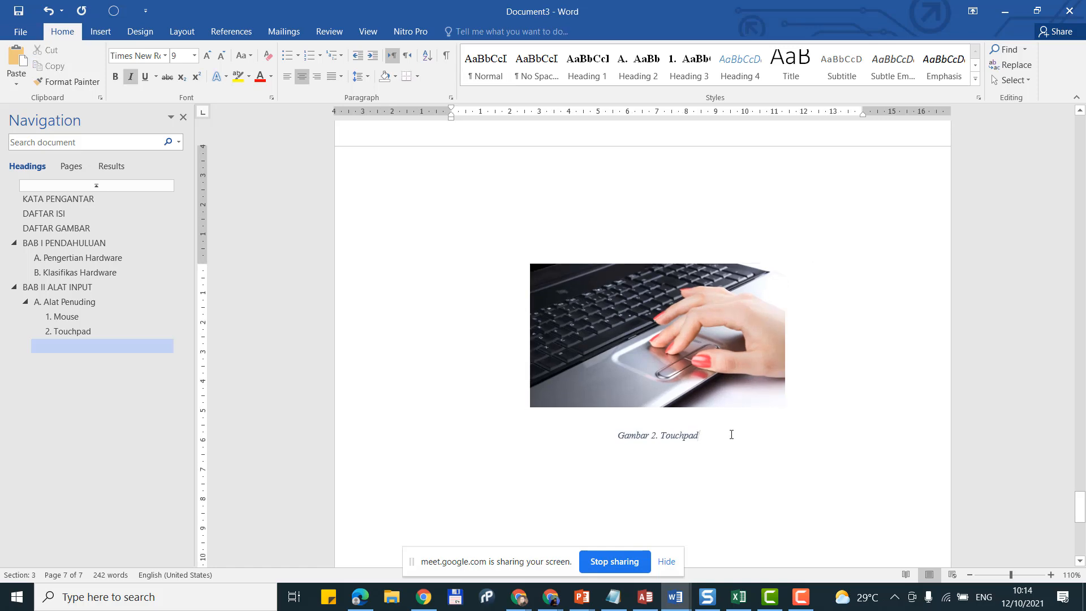
key(Return)
scroll(684, 370, down, 1)
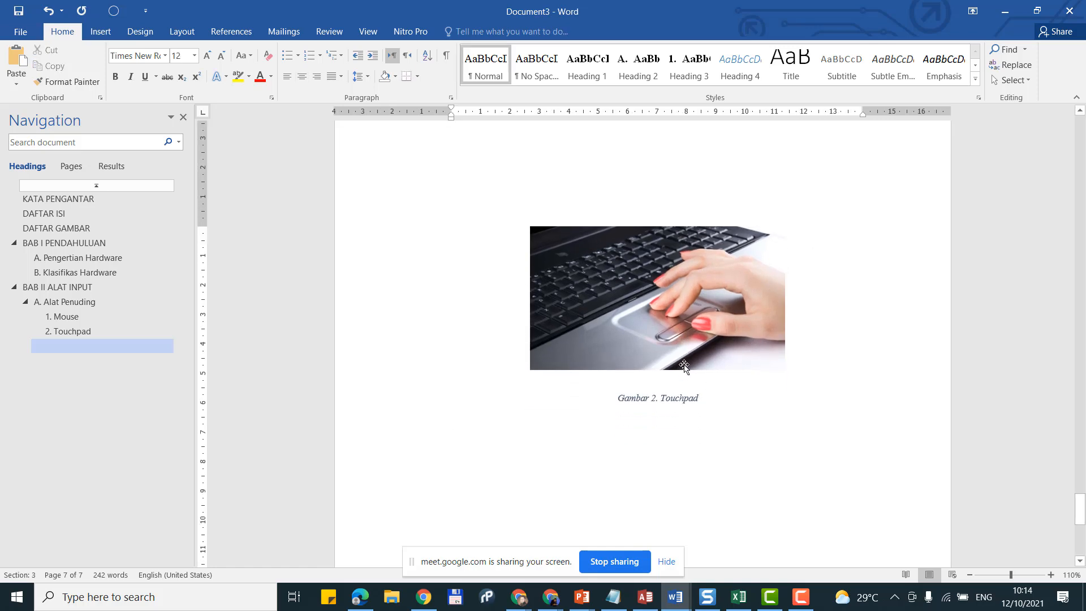
scroll(648, 363, down, 2)
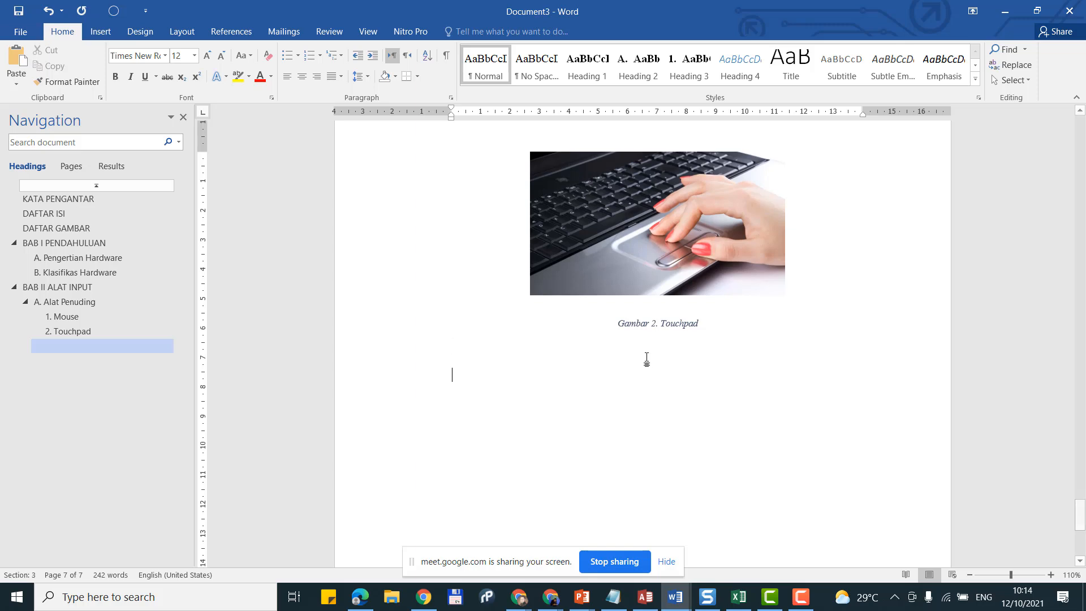
key(Return)
click(639, 67)
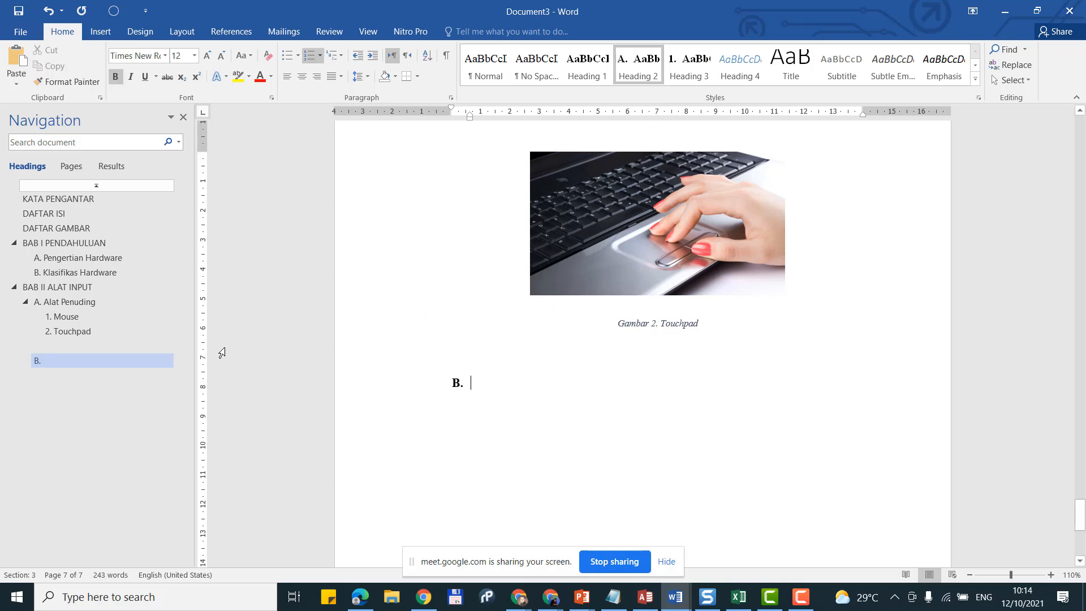
Step: Turn the stray empty heading under 2. Touchpad back to Normal and delete the extra empty line
click(147, 338)
click(185, 347)
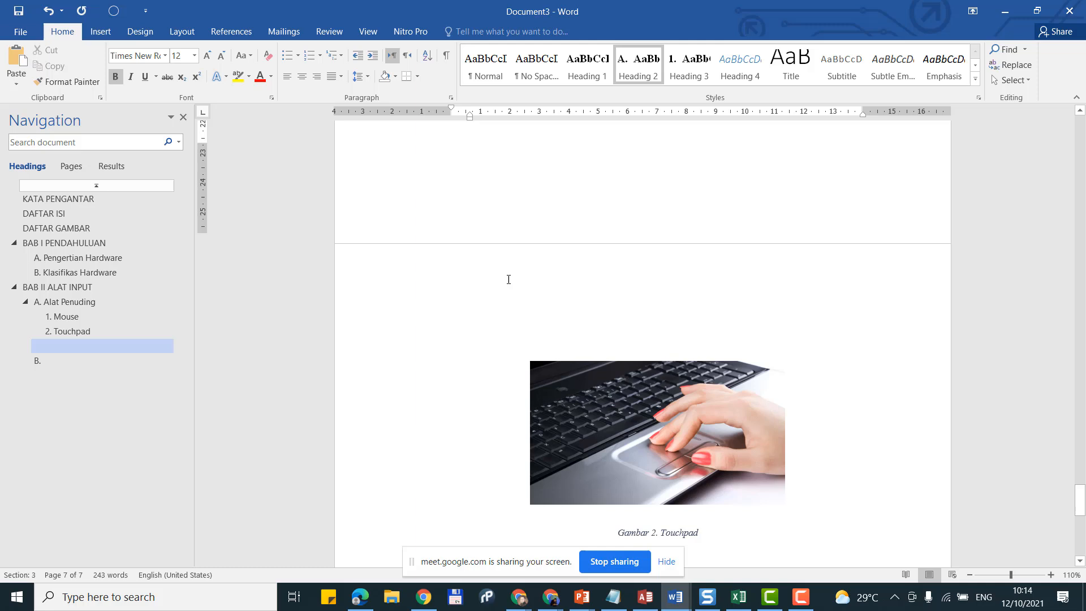
click(485, 67)
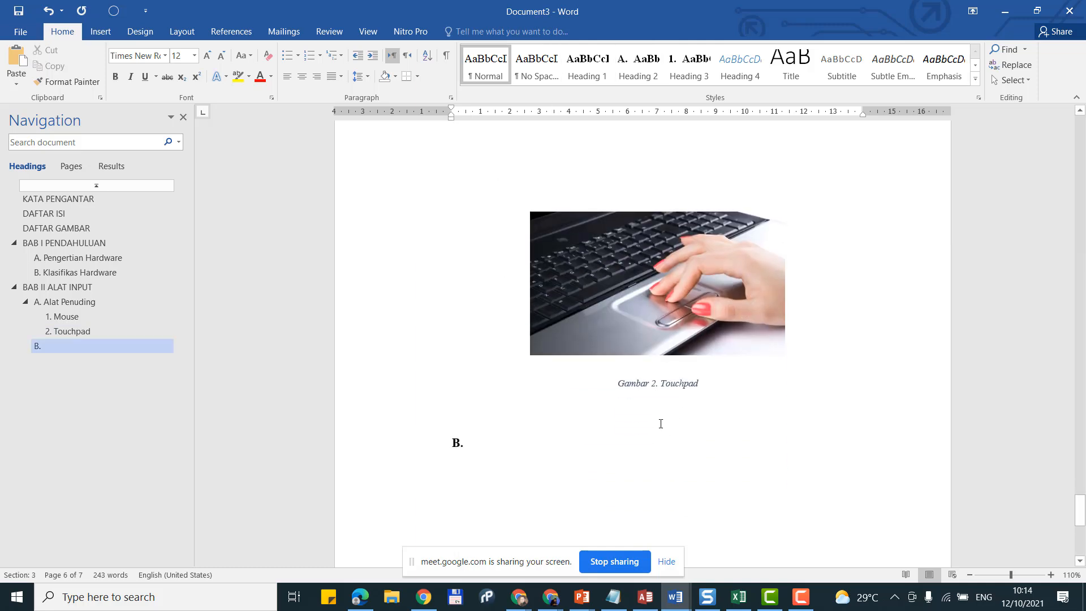
click(657, 424)
key(Delete)
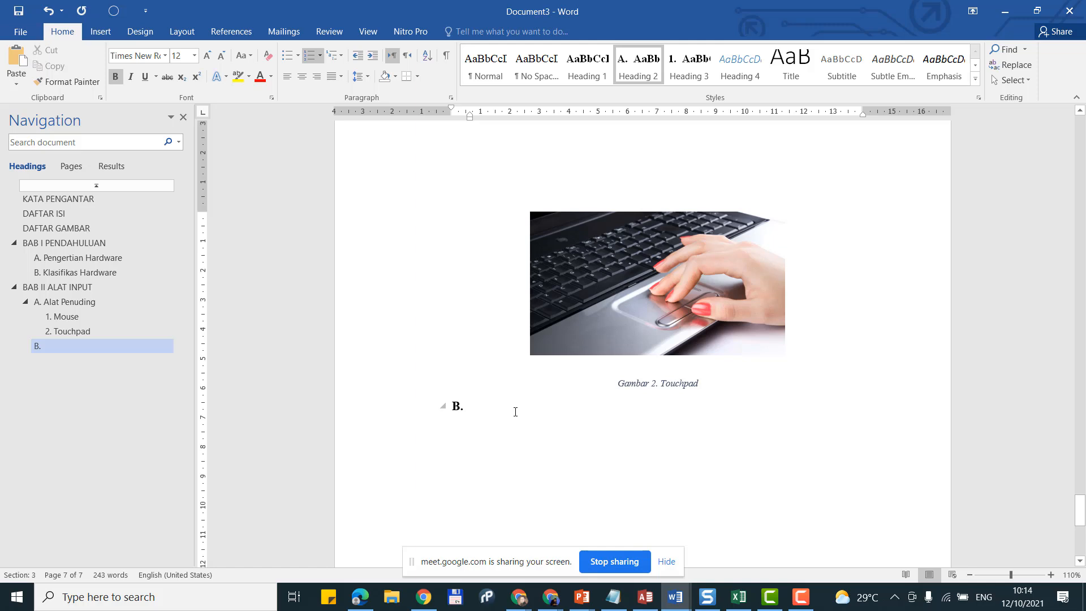
Step: Type 'Keyboard' as the B. heading text and start a Normal paragraph below it
text(Ke)
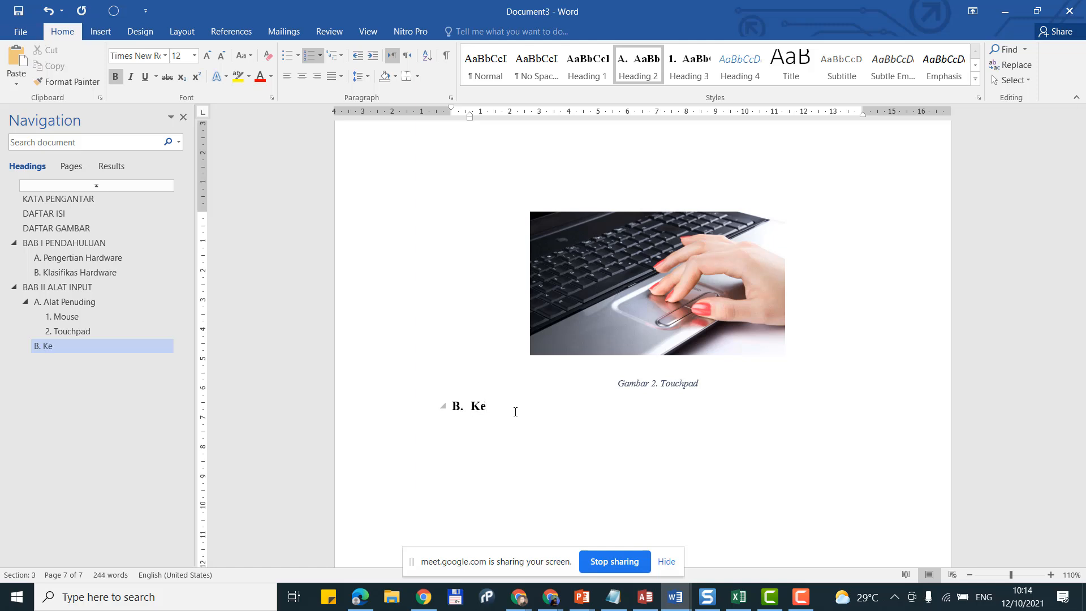
text(yboar)
key(Return)
click(515, 412)
text(d)
key(Return)
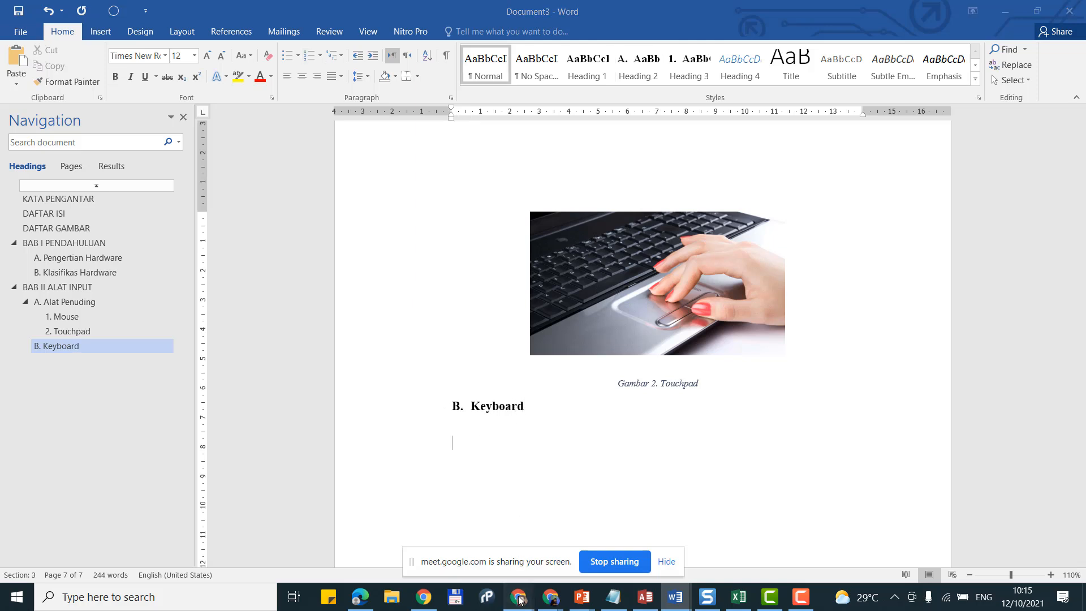
Step: In a new Chrome tab, search 'keyboard adalah' and open the first result in the background
mouse_move(519, 597)
click(419, 530)
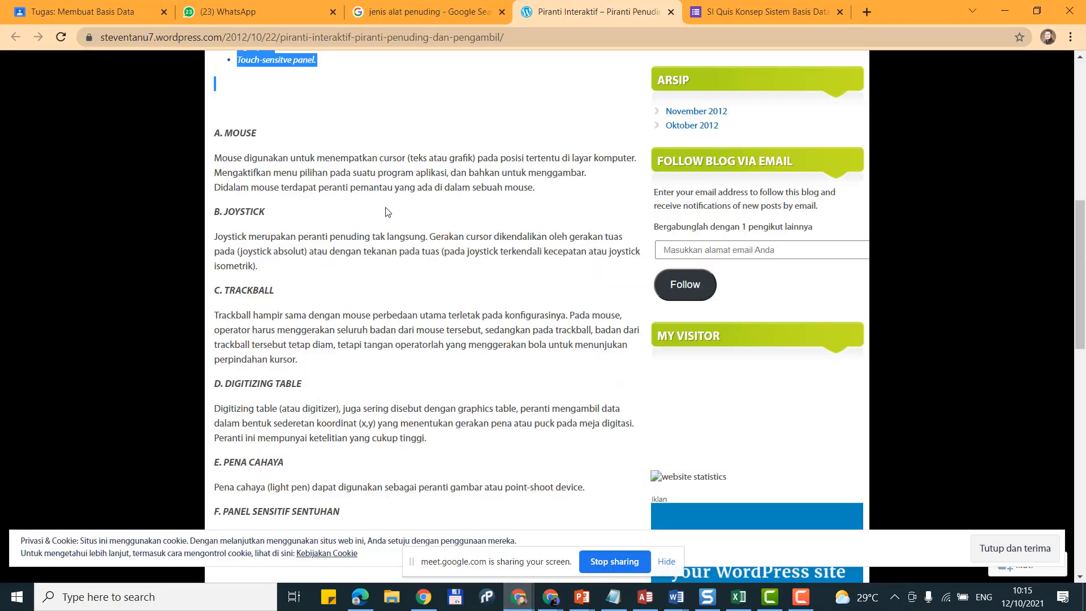
click(771, 14)
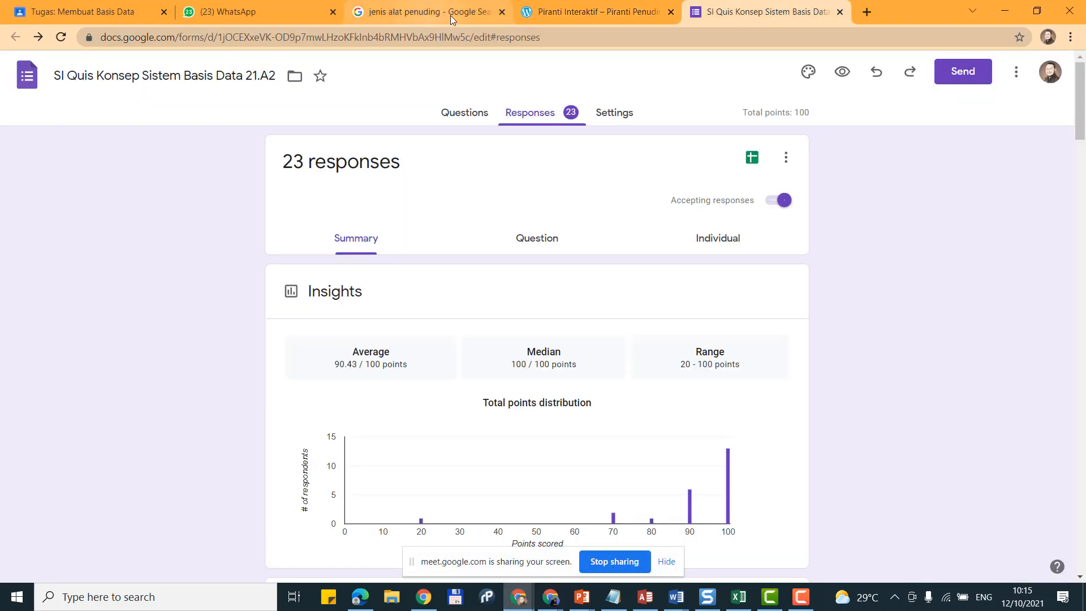
click(867, 11)
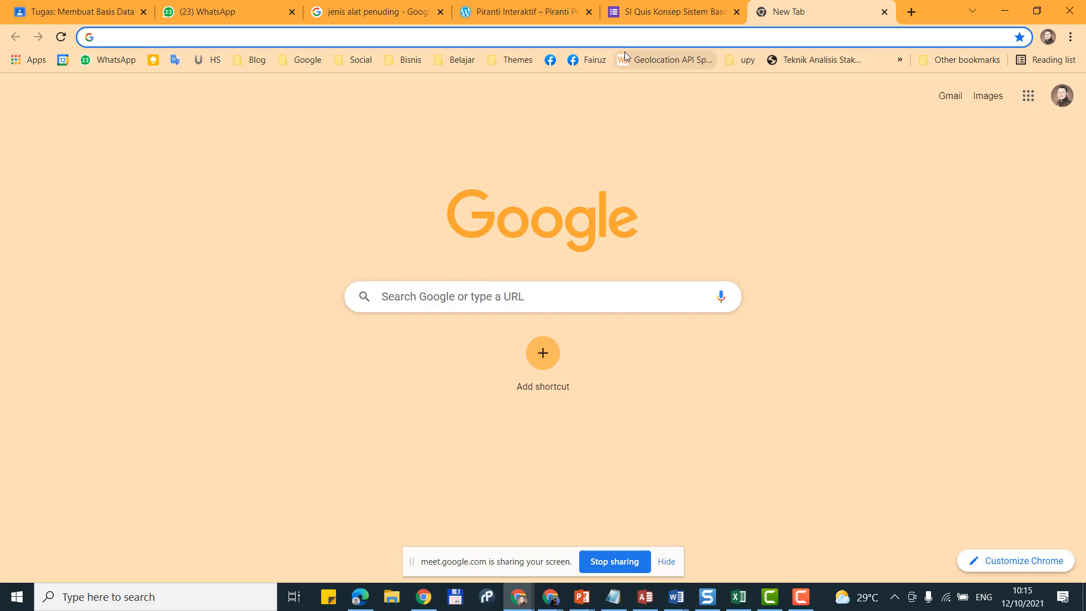
text(keya)
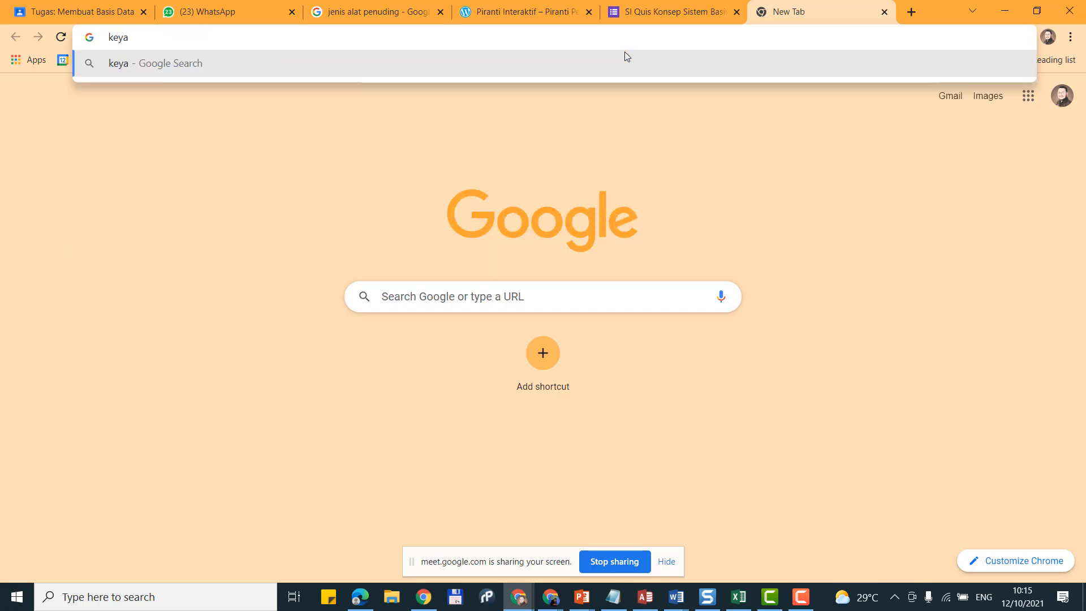
key(BackSpace)
text(board )
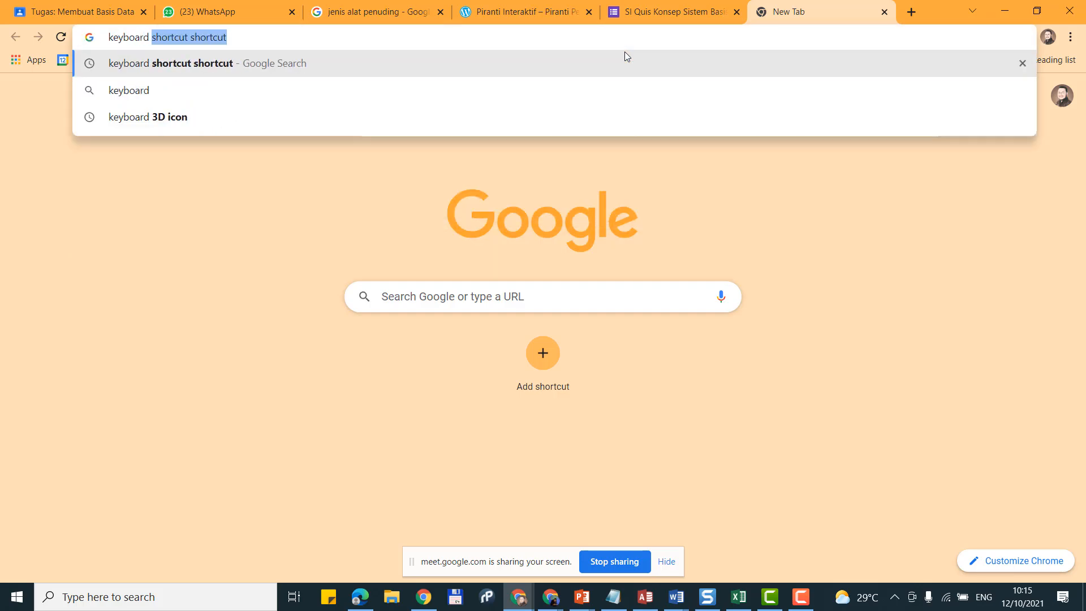
text(adalah)
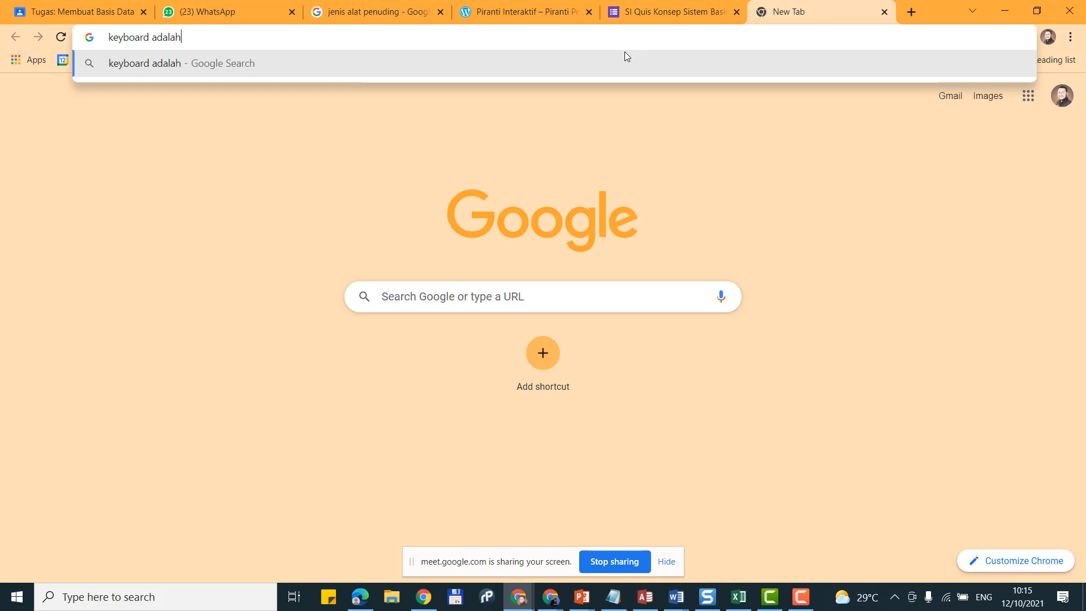
key(Return)
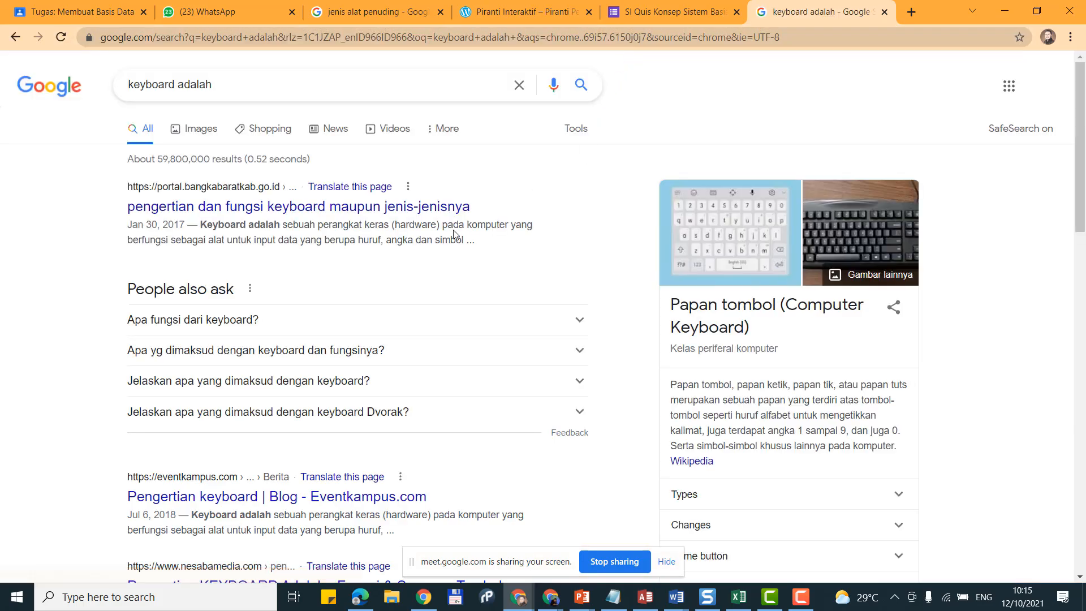
middle_click(282, 208)
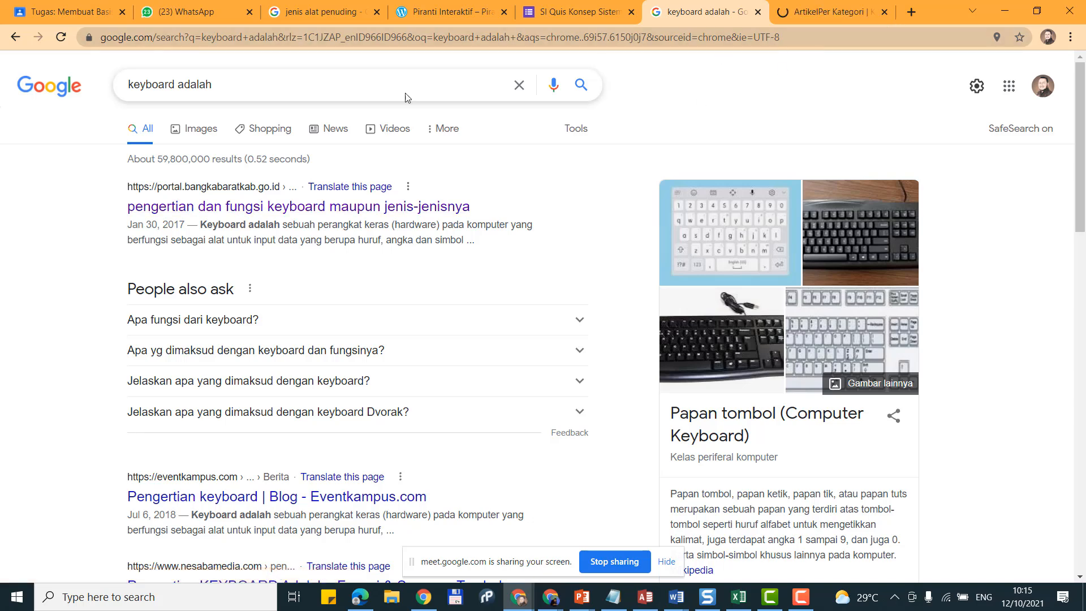
Step: Refine the query to 'jurnal keyboard adalah filetype:pdf' and search again
click(306, 85)
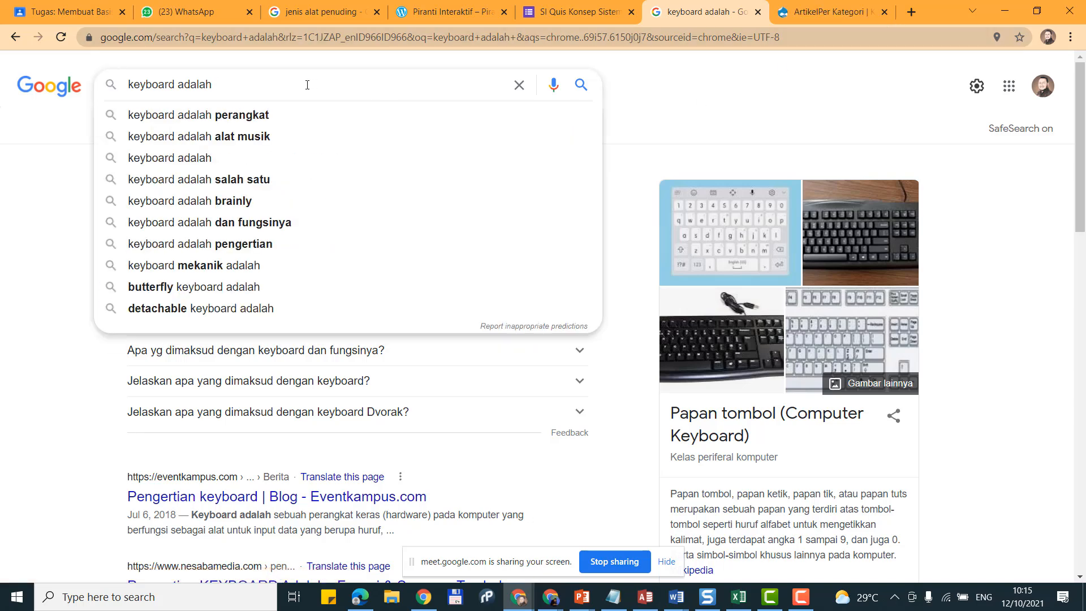
text(jurnal)
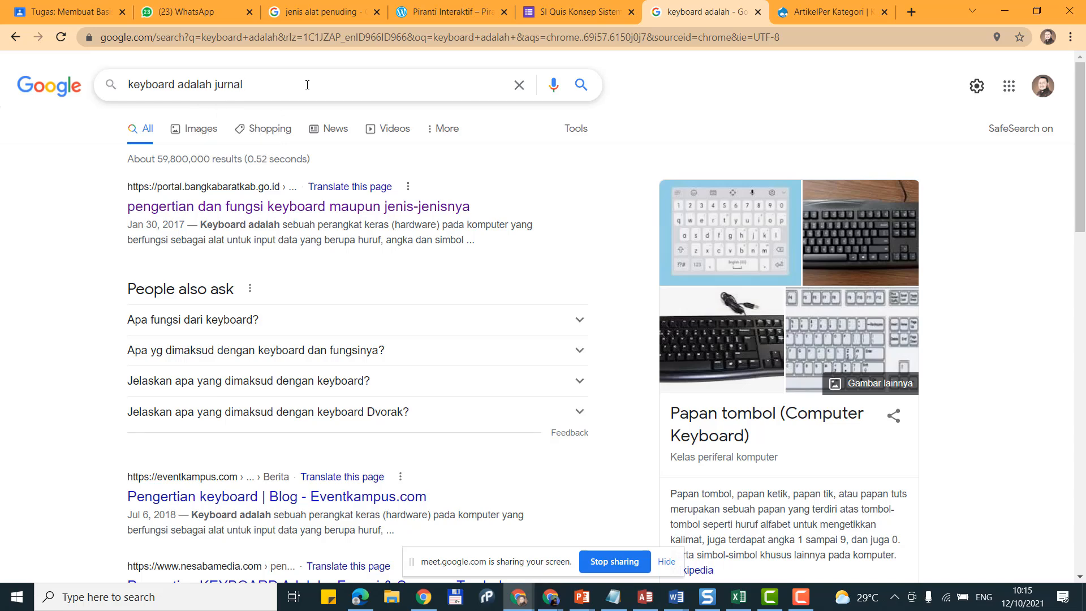
key(shift+Left)
key(shift+Left)
key(shift+Left)
key(shift+Left)
key(shift+Left)
key(shift+Left)
key(BackSpace)
key(Home)
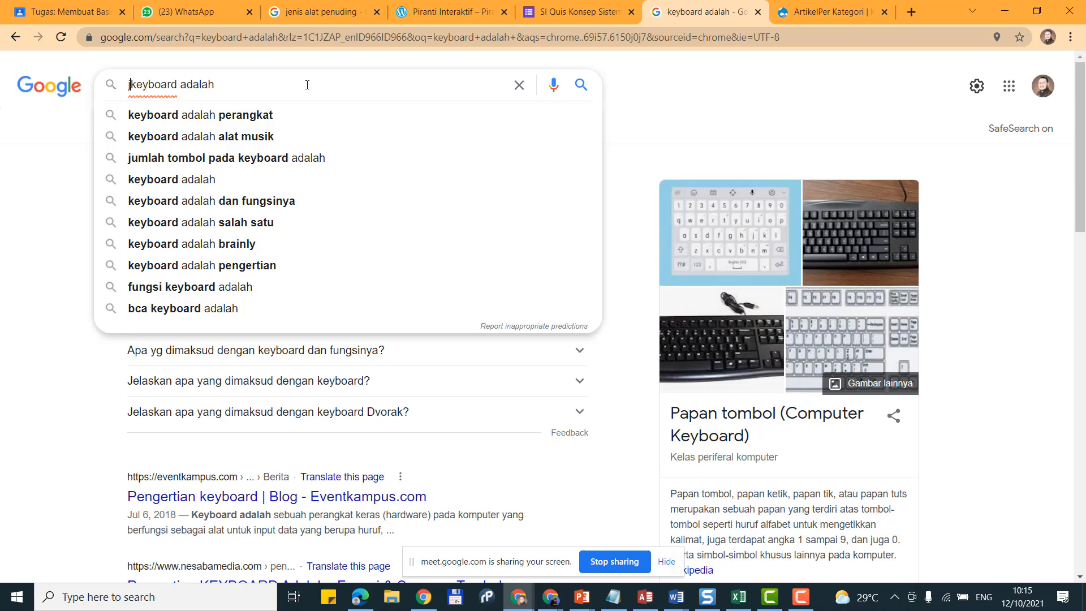
text(jurnal)
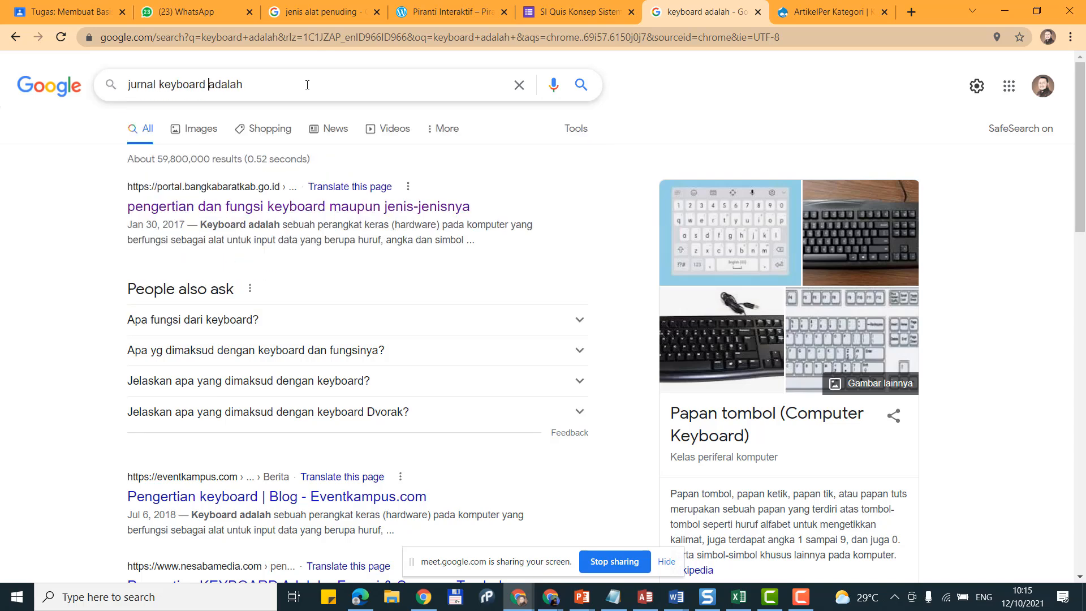
key(End)
text(filetype:)
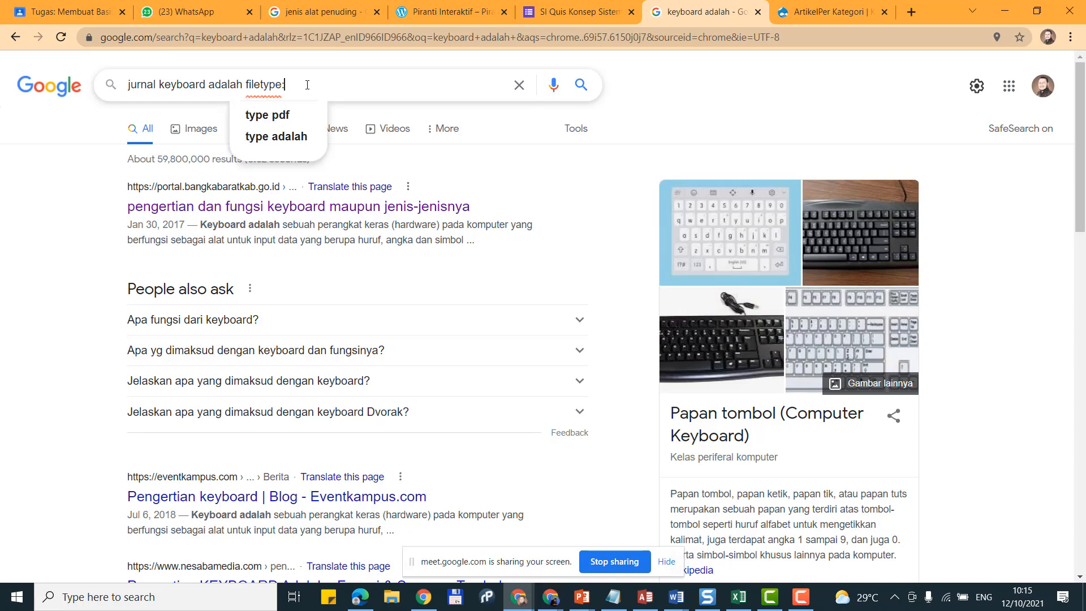
text(pdf)
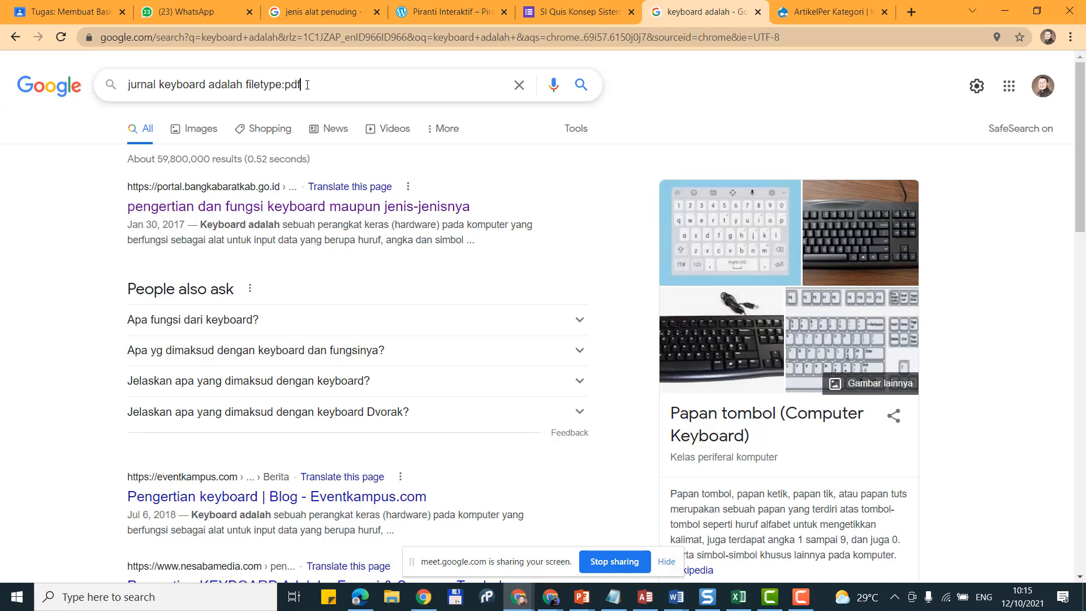
key(Return)
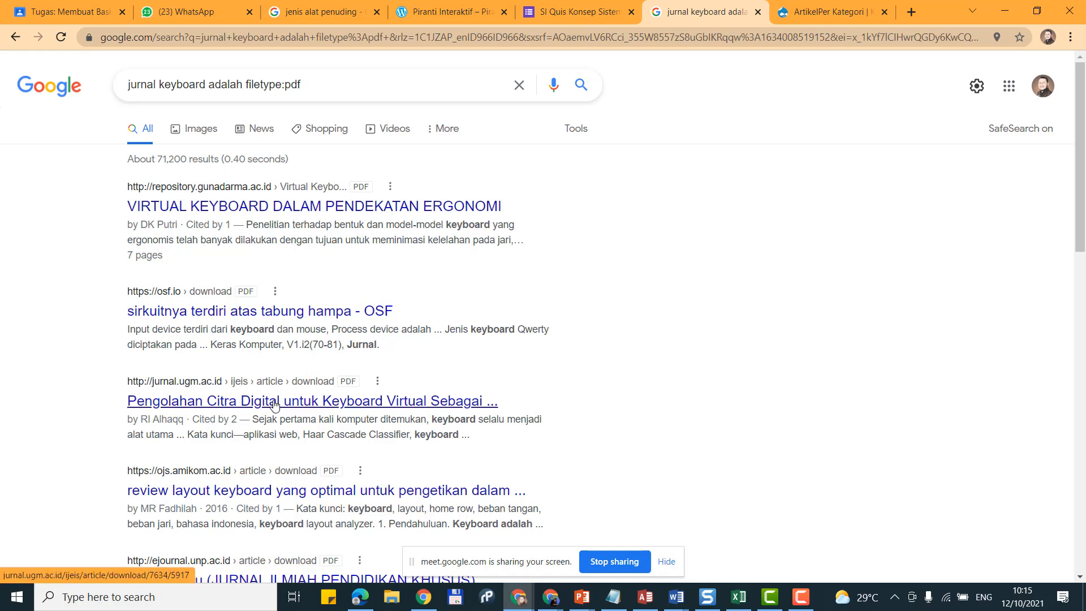
Step: Drop 'jurnal' and 'filetype:pdf' from the query and search 'keyboard adalah' again
scroll(275, 403, down, 3)
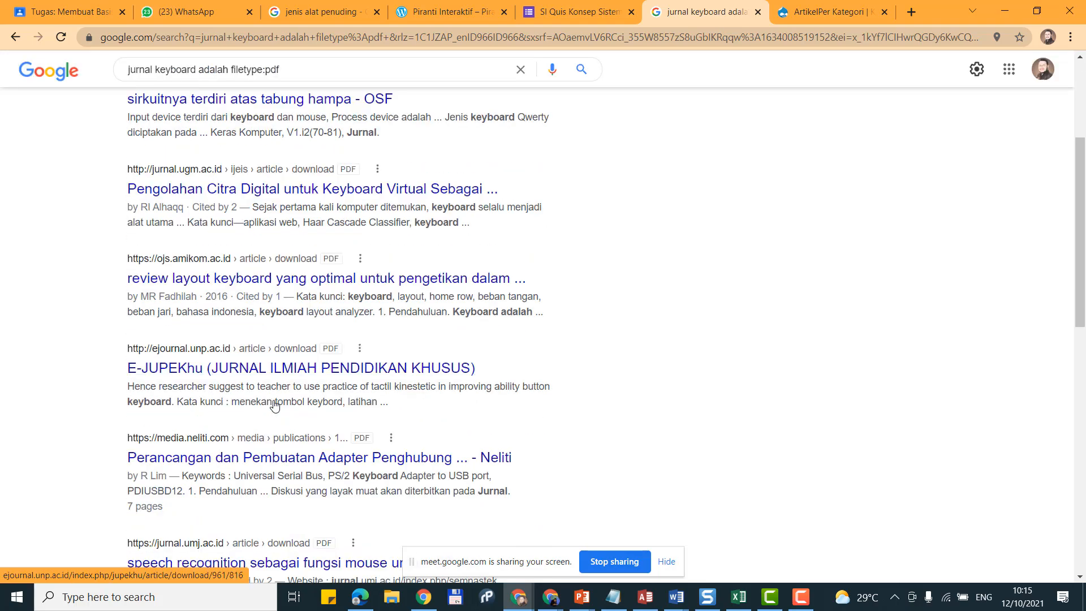
scroll(275, 404, down, 3)
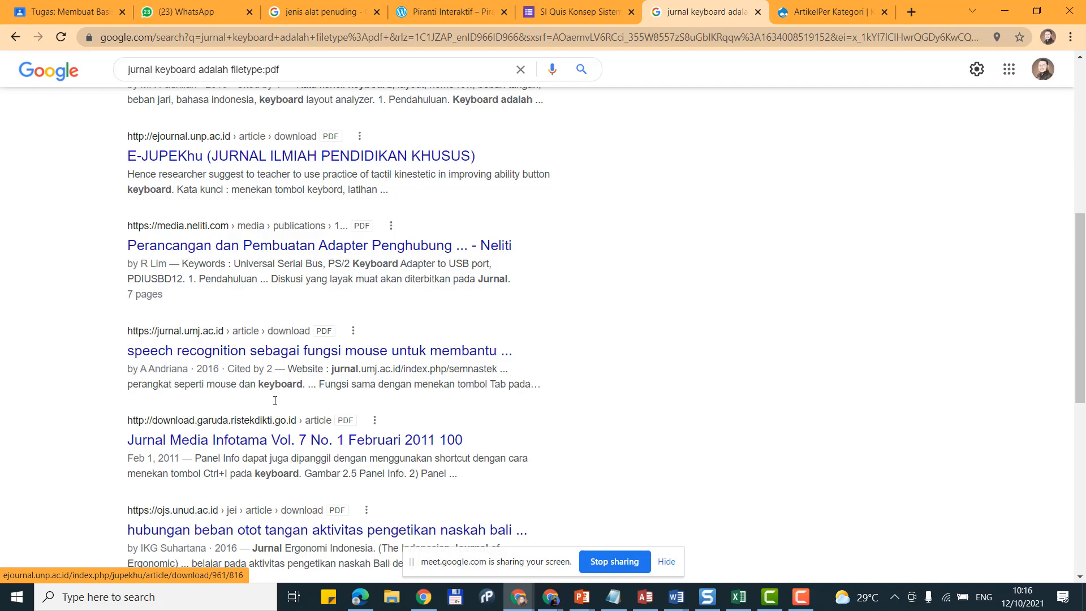
scroll(274, 400, up, 6)
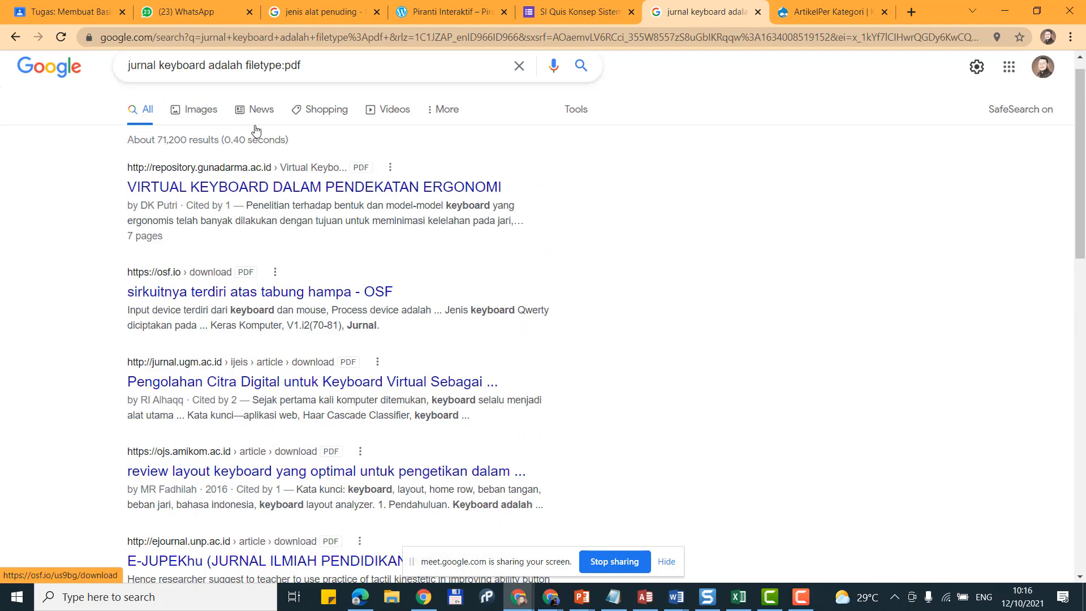
drag(303, 84, 245, 73)
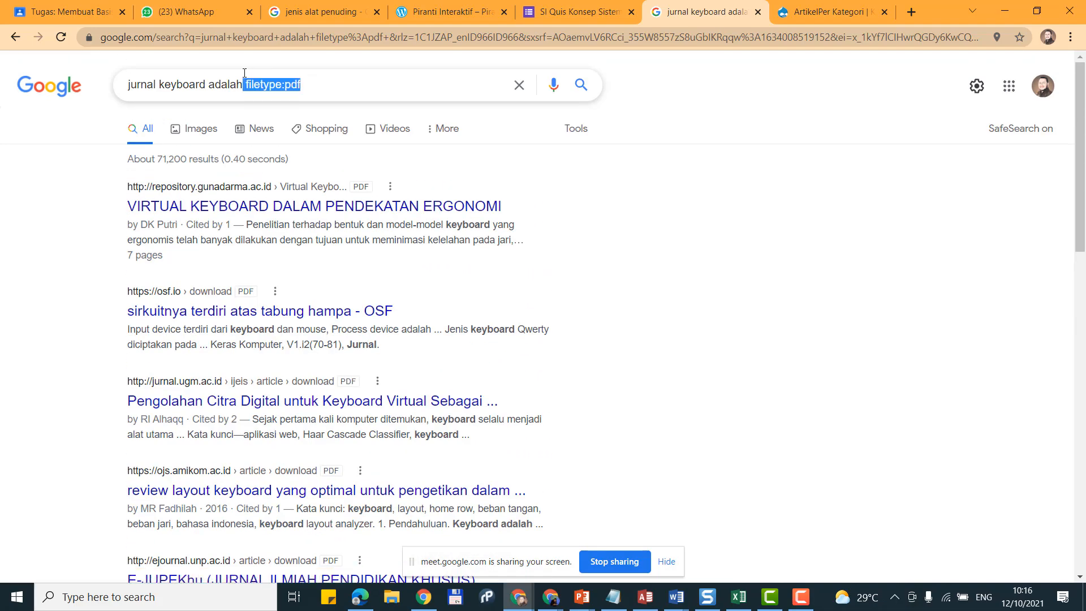
key(BackSpace)
key(BackSpace)
key(BackSpace)
key(BackSpace)
key(BackSpace)
key(BackSpace)
key(BackSpace)
key(BackSpace)
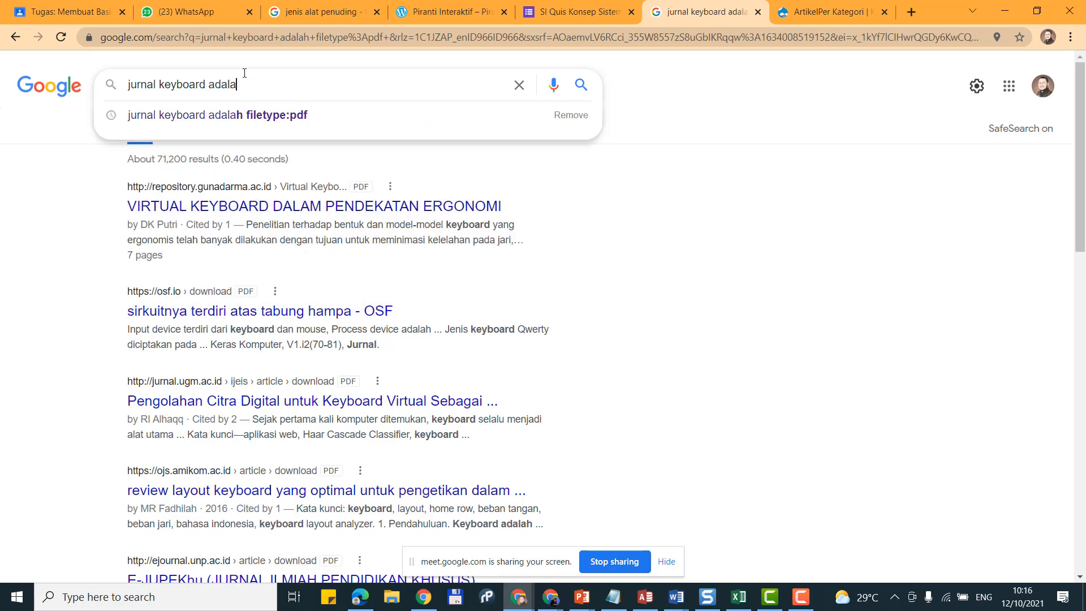
key(shift+Home)
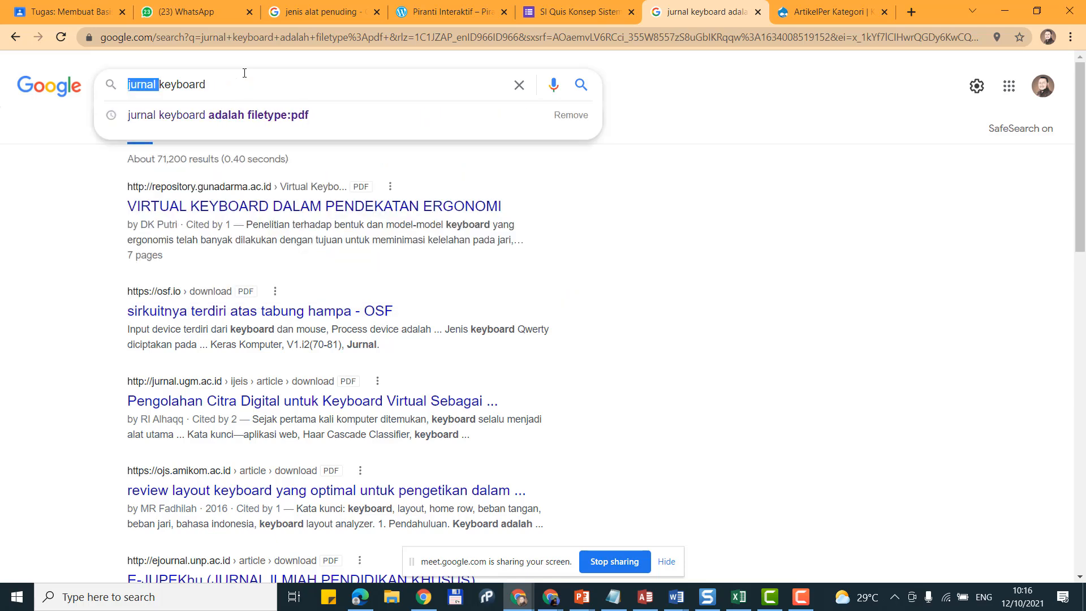
key(BackSpace)
key(End)
text(adalah)
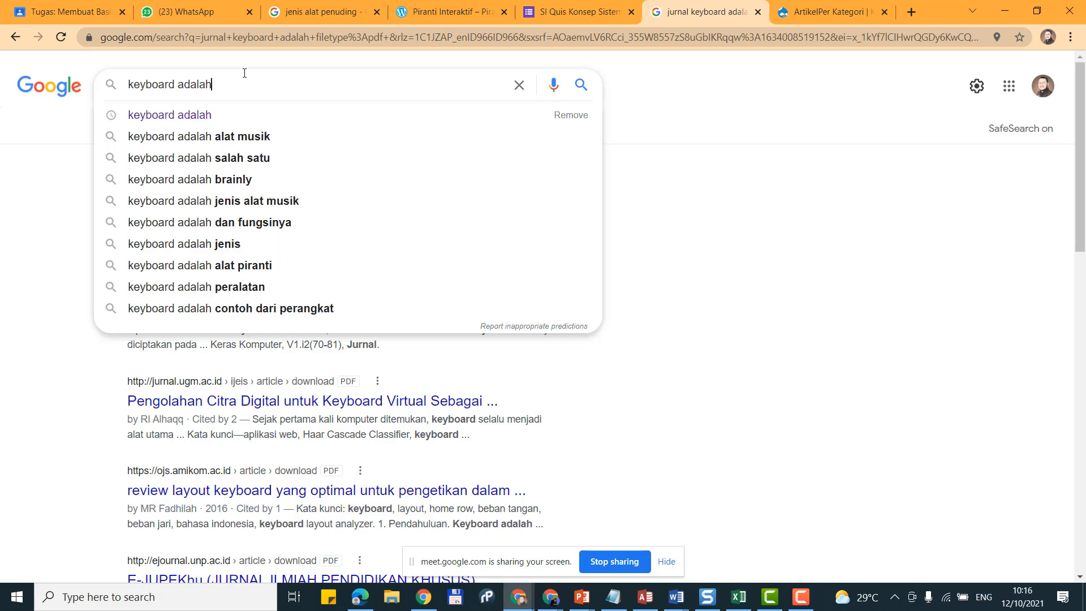
key(Return)
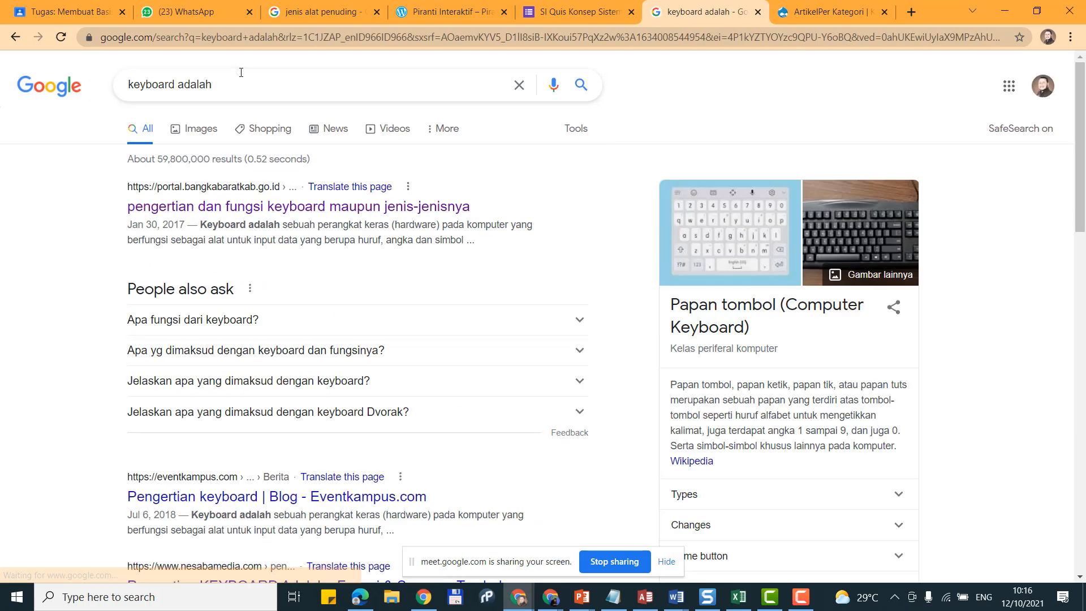
Step: Open the Eventkampus keyboard article from the search results
scroll(352, 271, down, 2)
middle_click(274, 359)
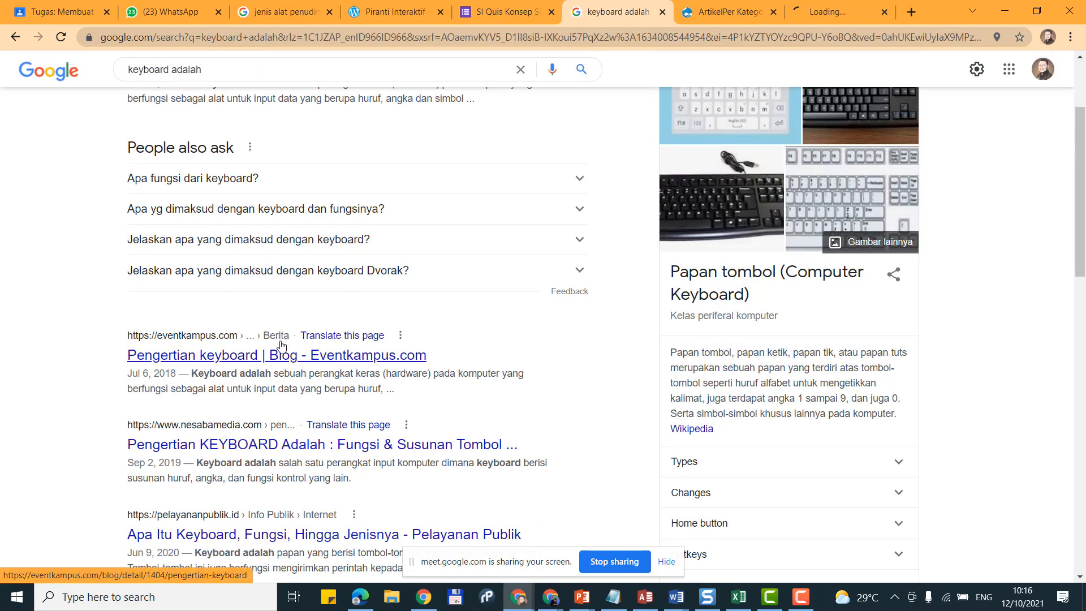
click(813, 1)
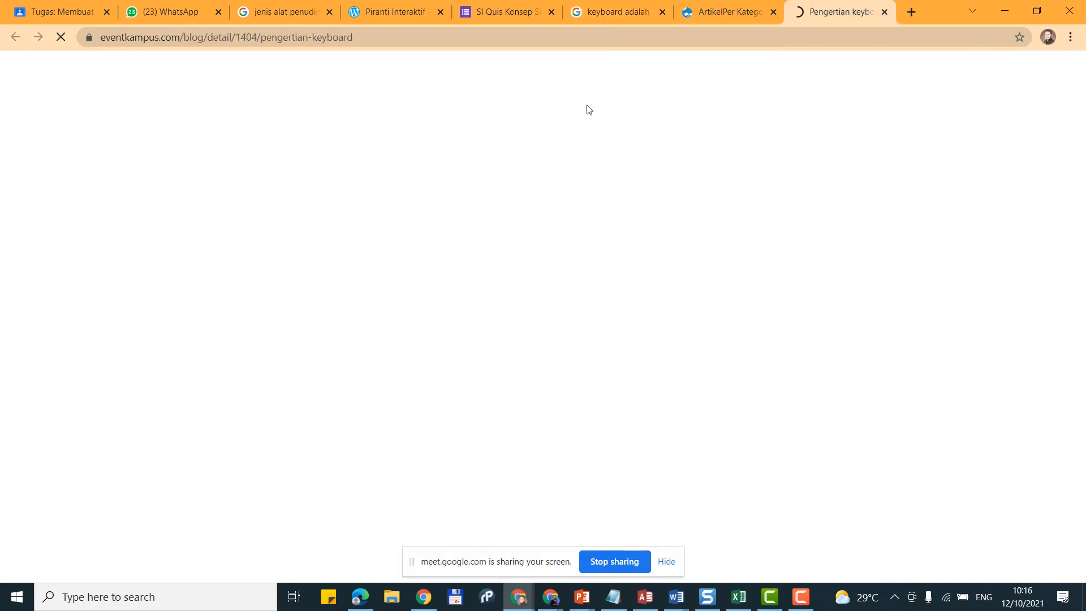
scroll(279, 212, down, 6)
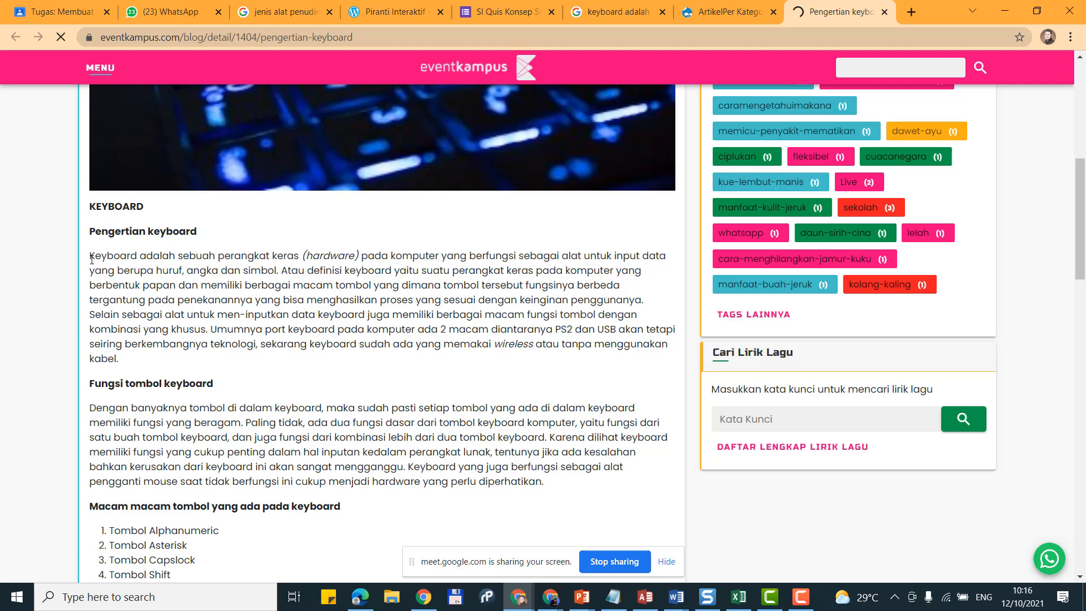
Step: Copy the article's first keyboard-definition paragraph and return to the Document3 report
drag(91, 255, 258, 369)
scroll(259, 369, down, 5)
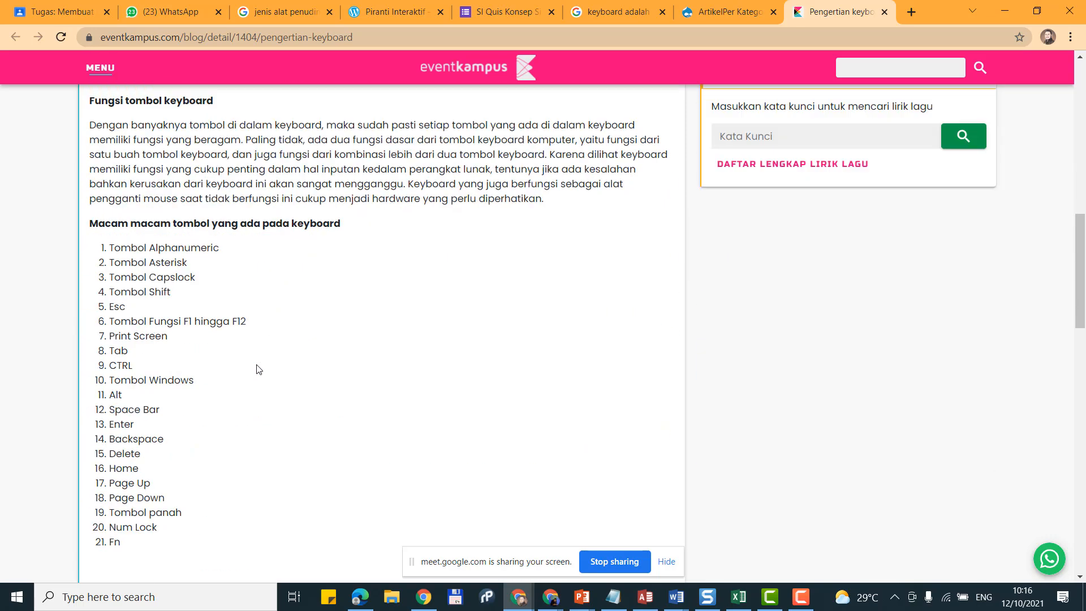
scroll(259, 369, down, 5)
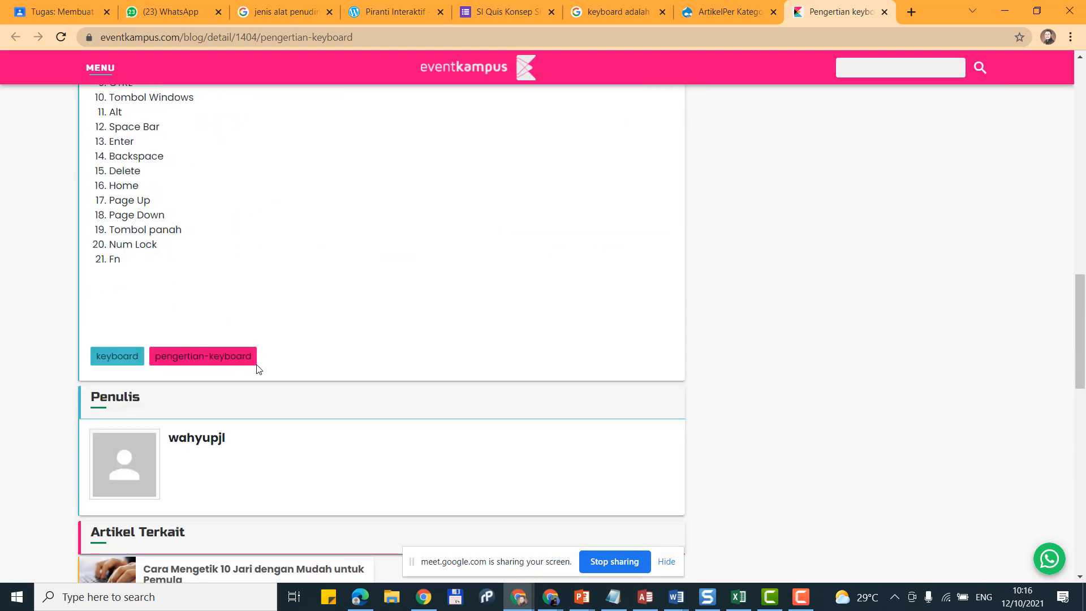
scroll(258, 370, up, 5)
scroll(258, 370, up, 6)
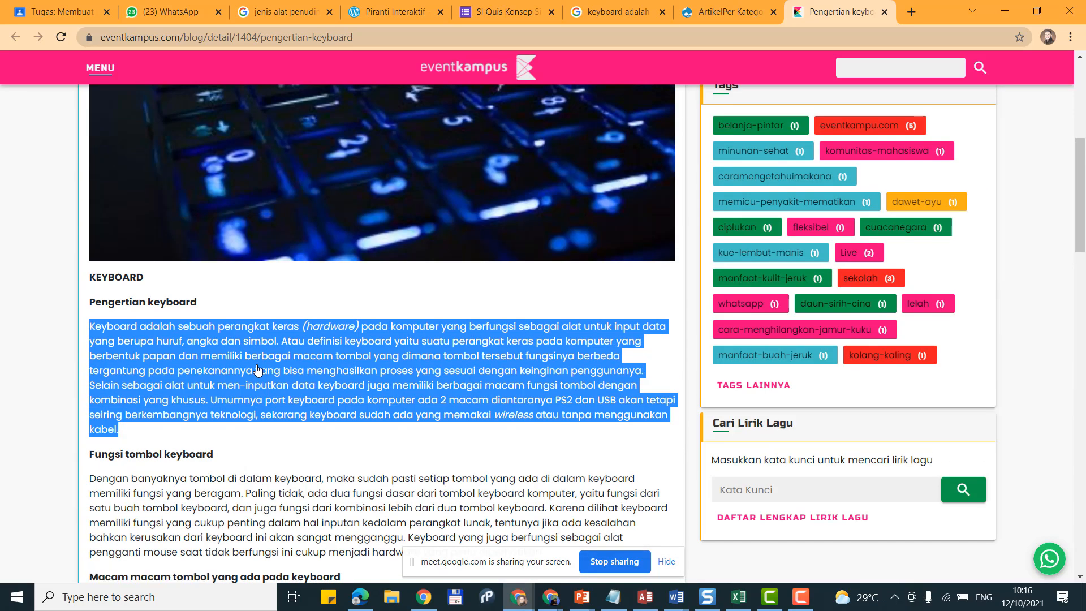
right_click(255, 342)
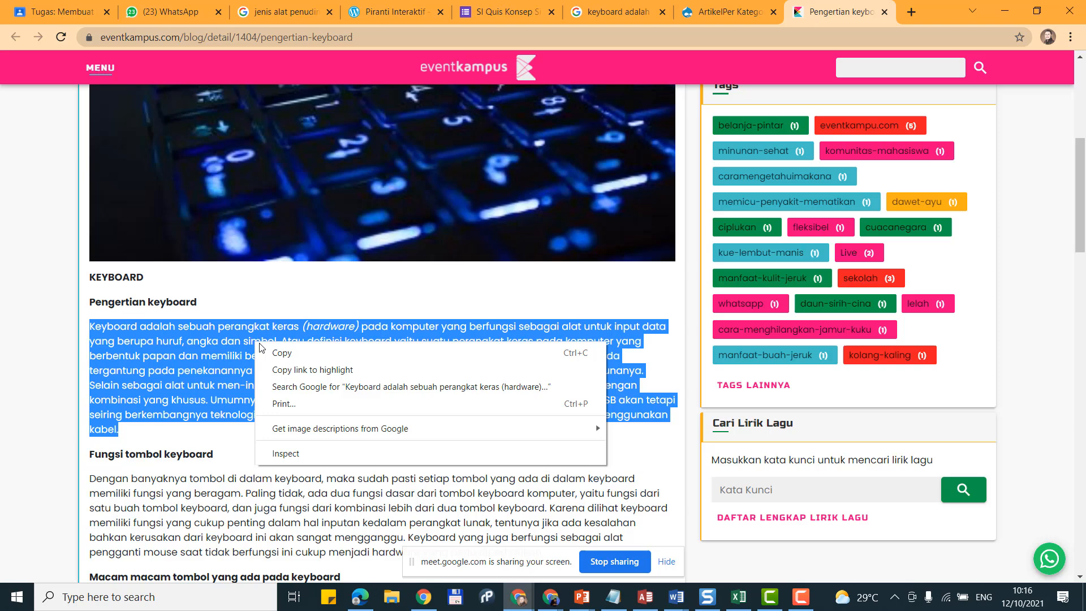
click(279, 356)
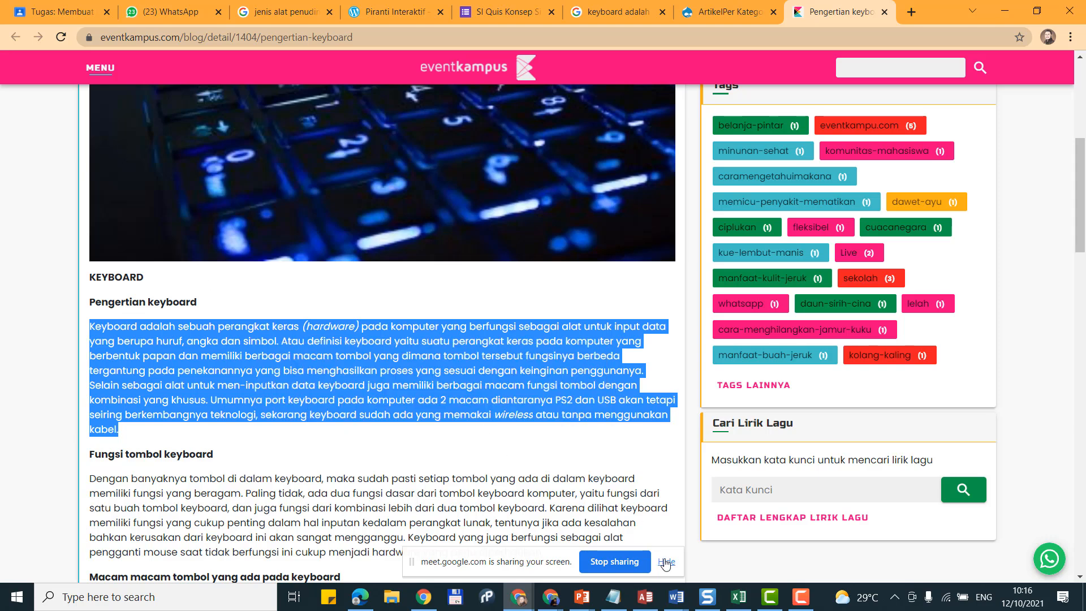
click(676, 597)
click(753, 566)
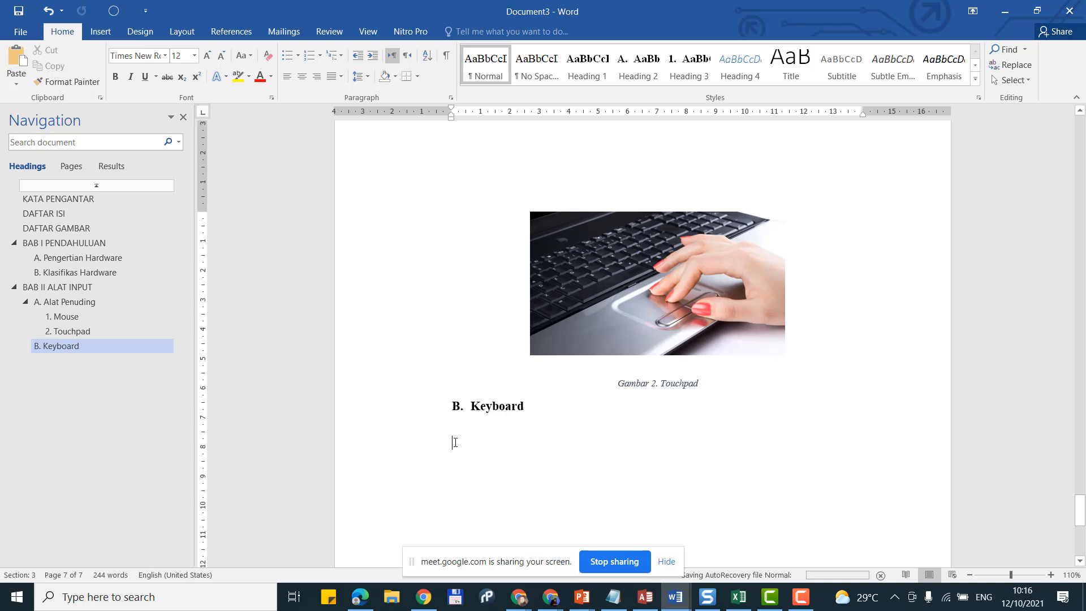
Step: Paste the keyboard definition under B. Keyboard, replacing a plain-text paste with a source-formatted one
click(16, 83)
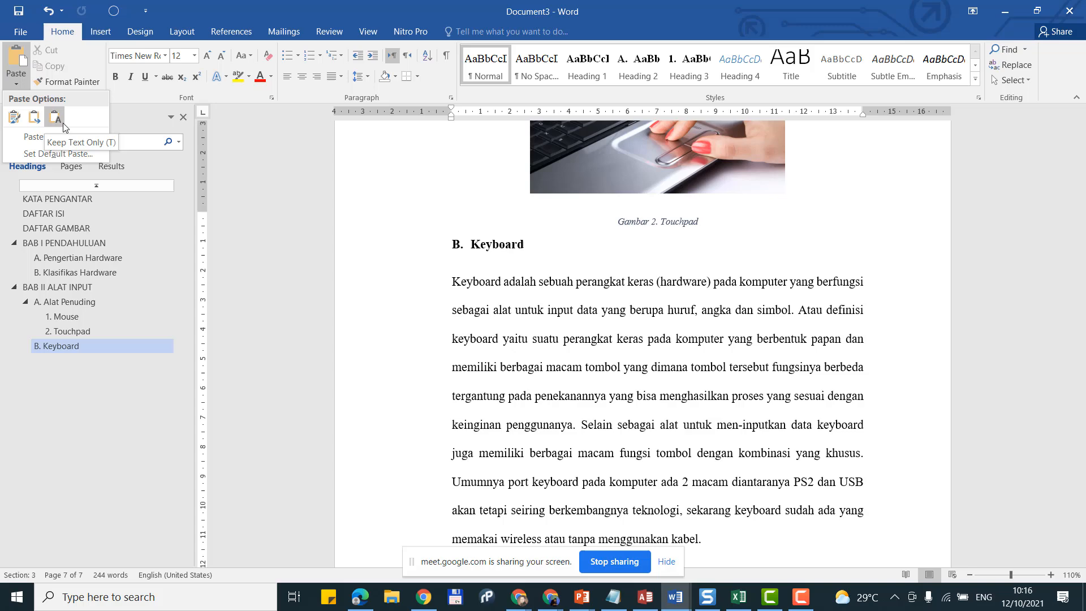
click(55, 117)
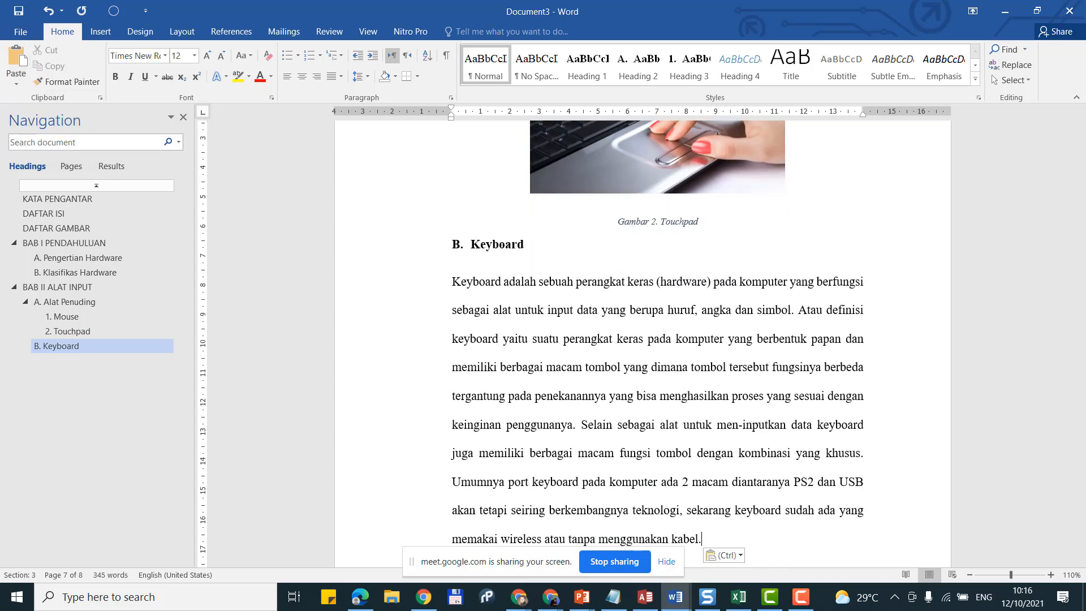
key(alt+Tab)
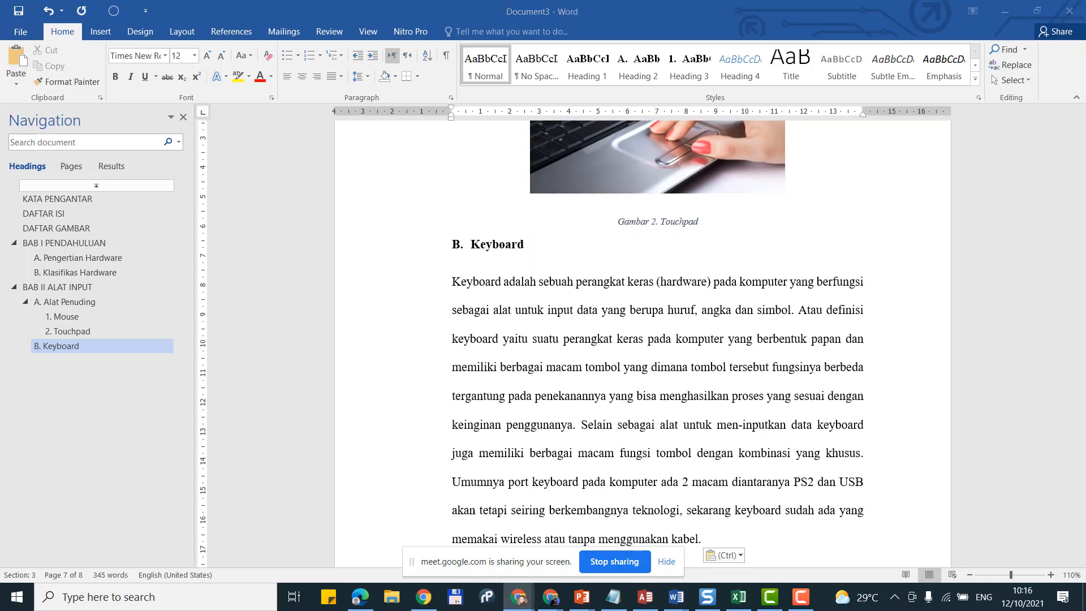
key(alt+Tab)
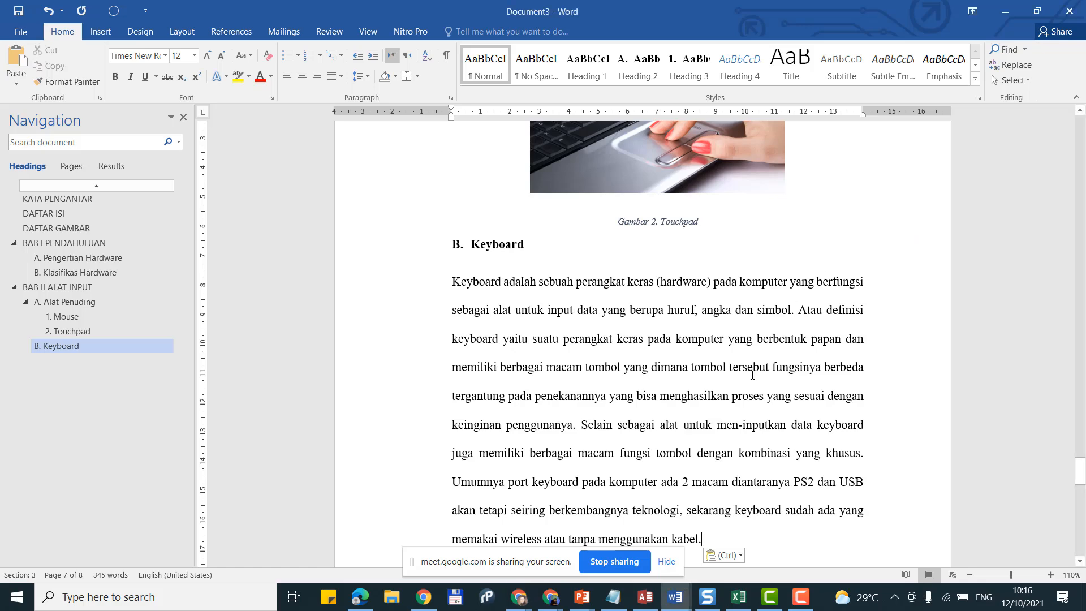
key(ctrl+z)
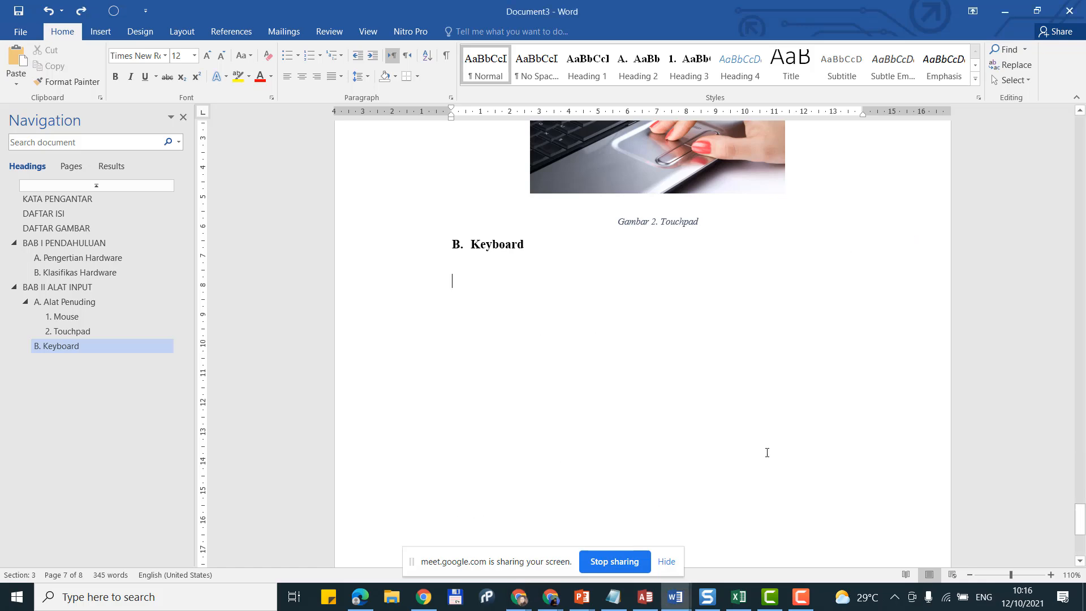
click(18, 49)
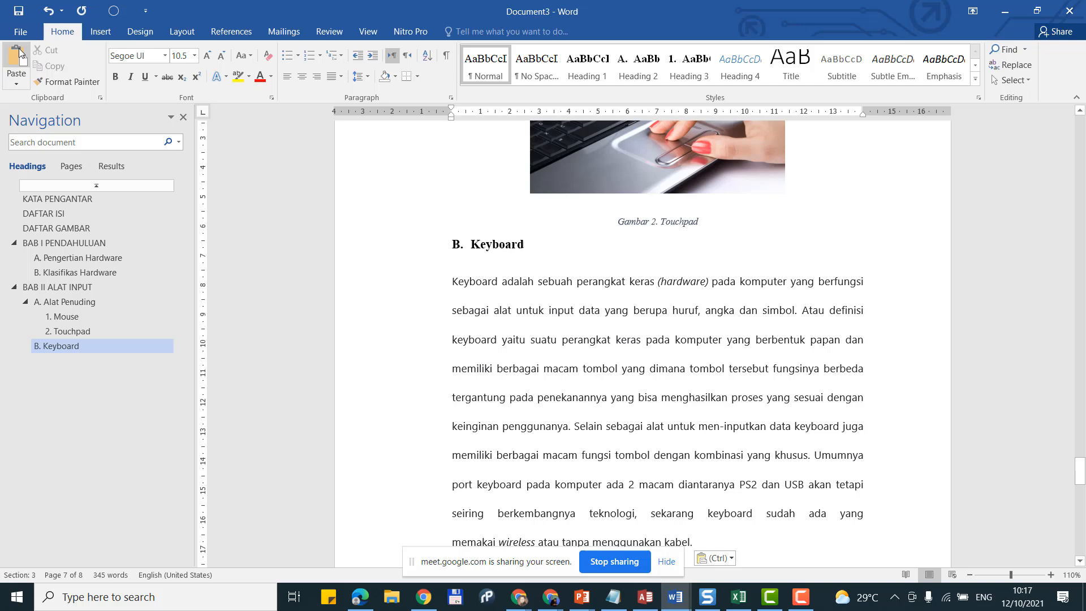
scroll(581, 317, up, 2)
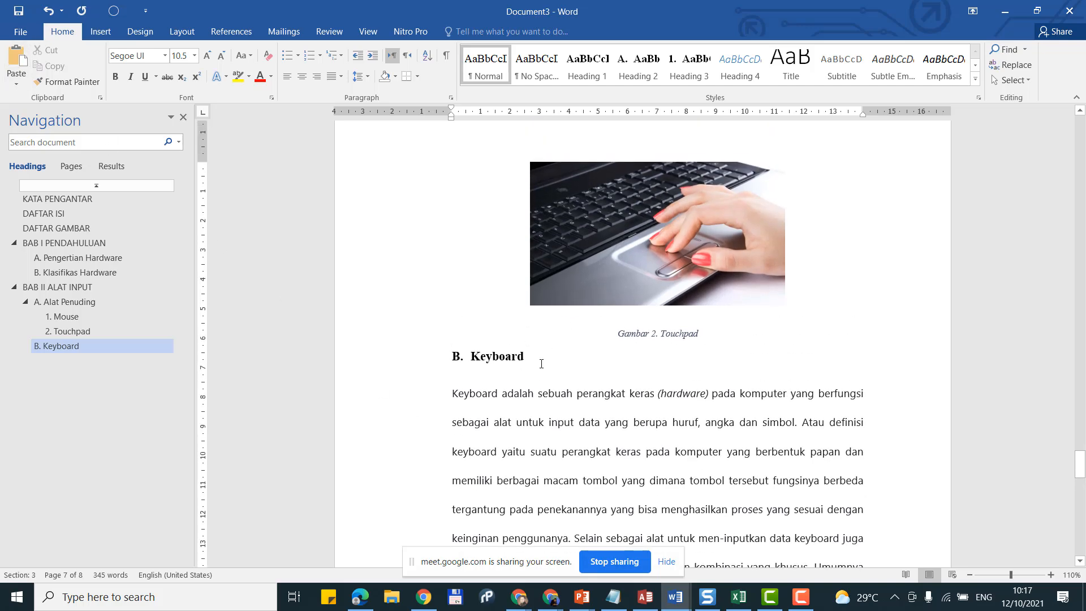
ctrl+scroll(520, 394, up, 2)
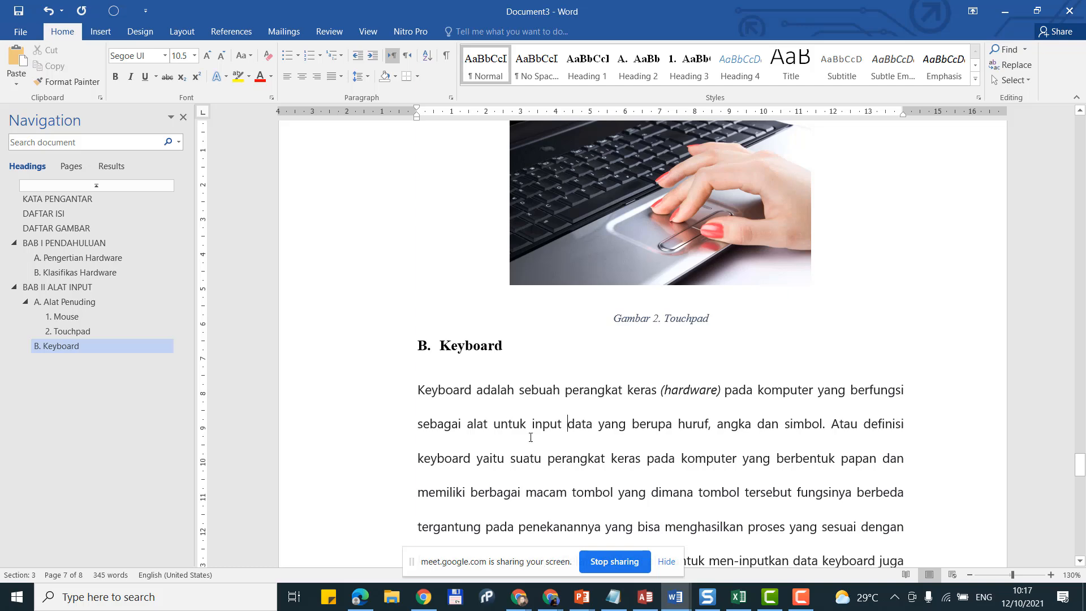
click(522, 603)
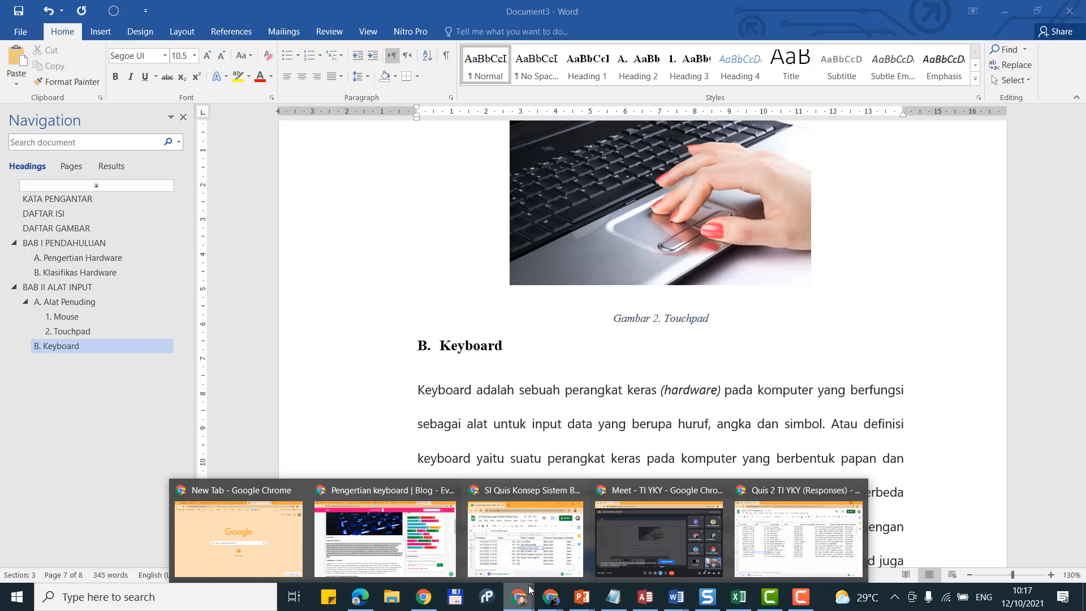
Step: Return to the Document3 report and undo the formatted keyboard-definition paste
click(385, 534)
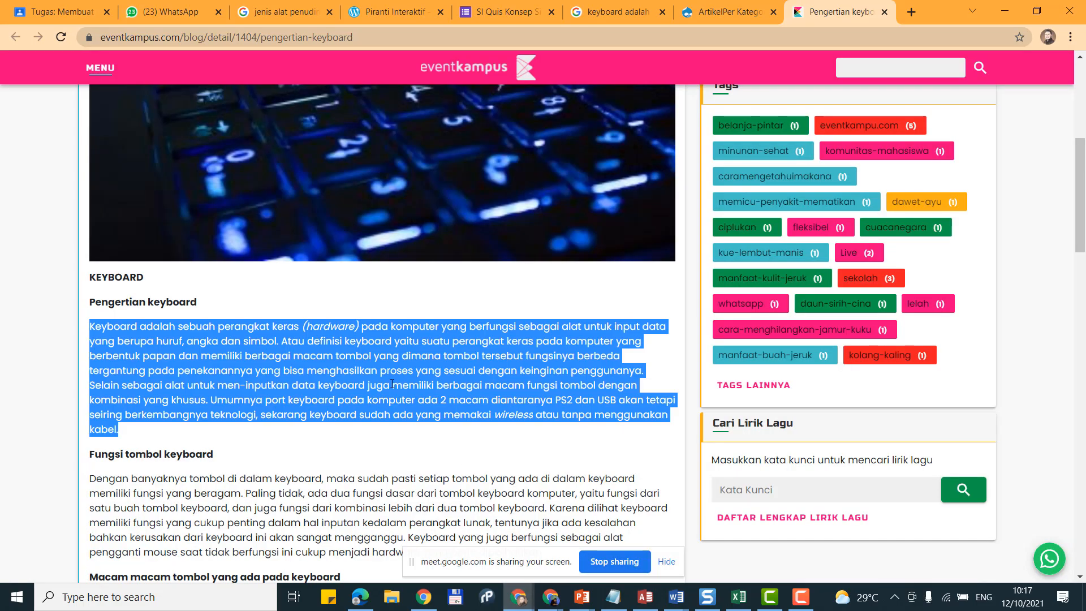
click(676, 597)
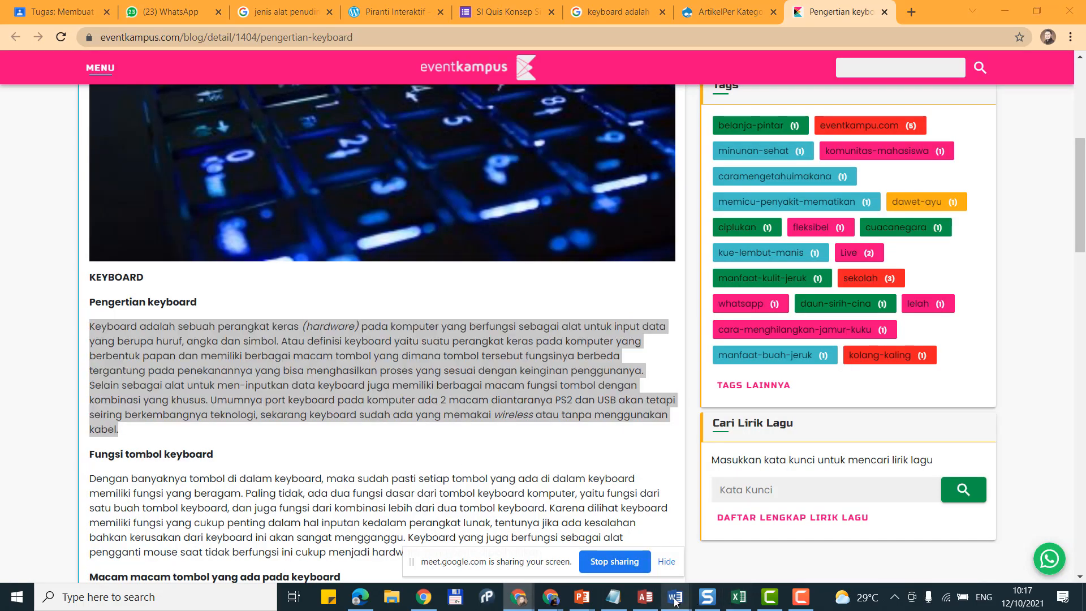
click(752, 538)
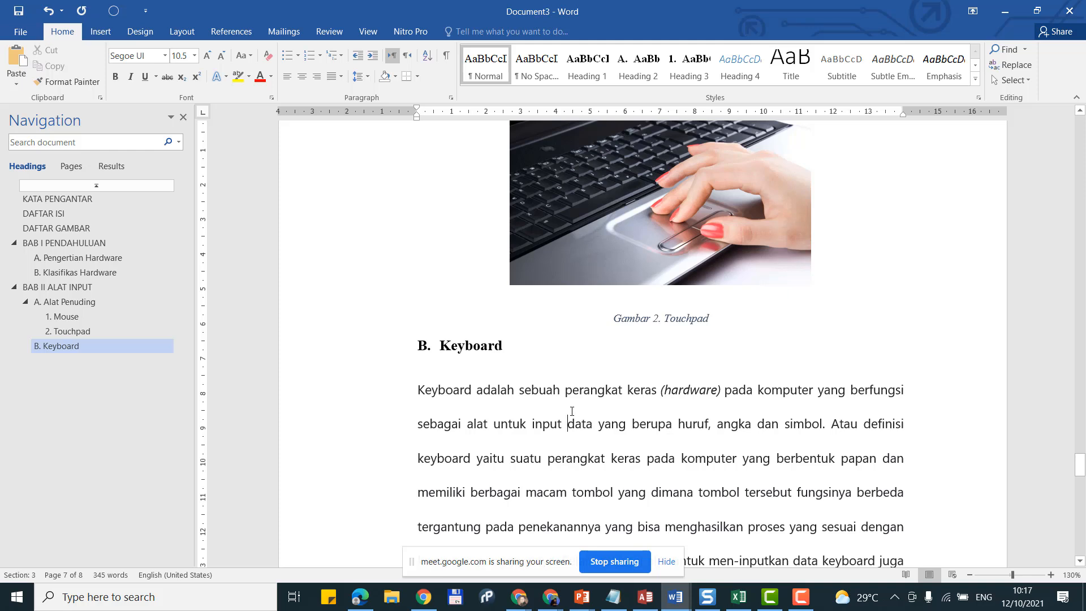
click(49, 11)
click(17, 83)
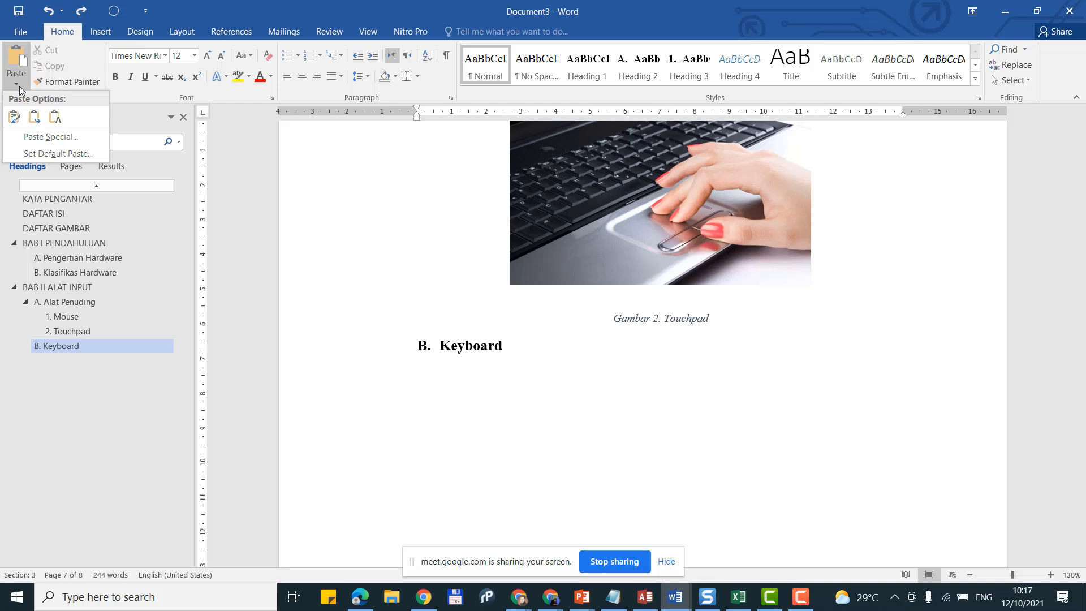
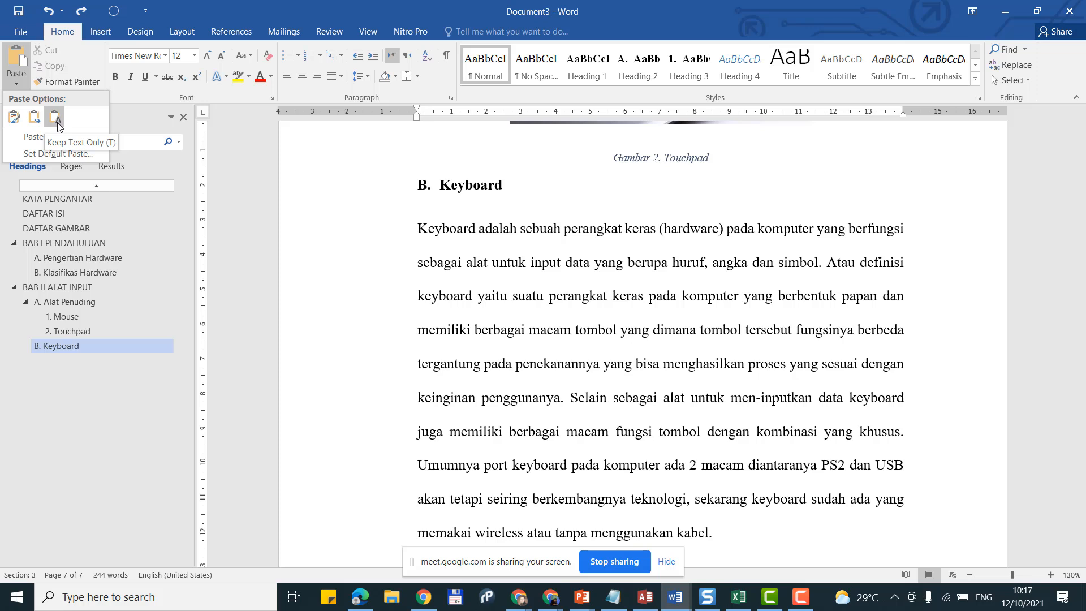
Step: Paste the keyboard definition under B. Keyboard twice as plain text using Keep Text Only
click(57, 122)
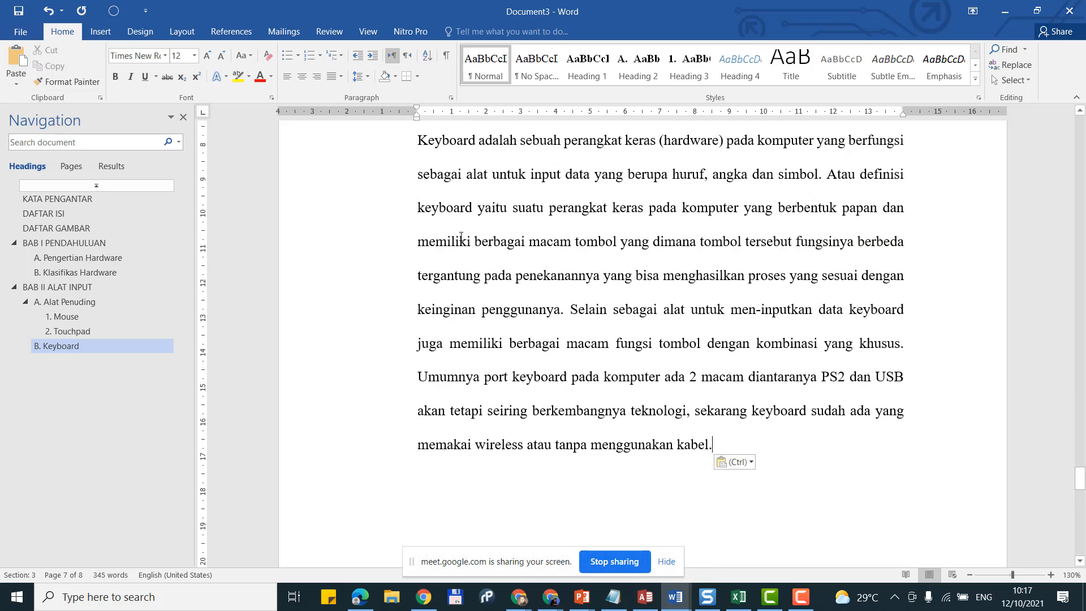
scroll(461, 237, up, 3)
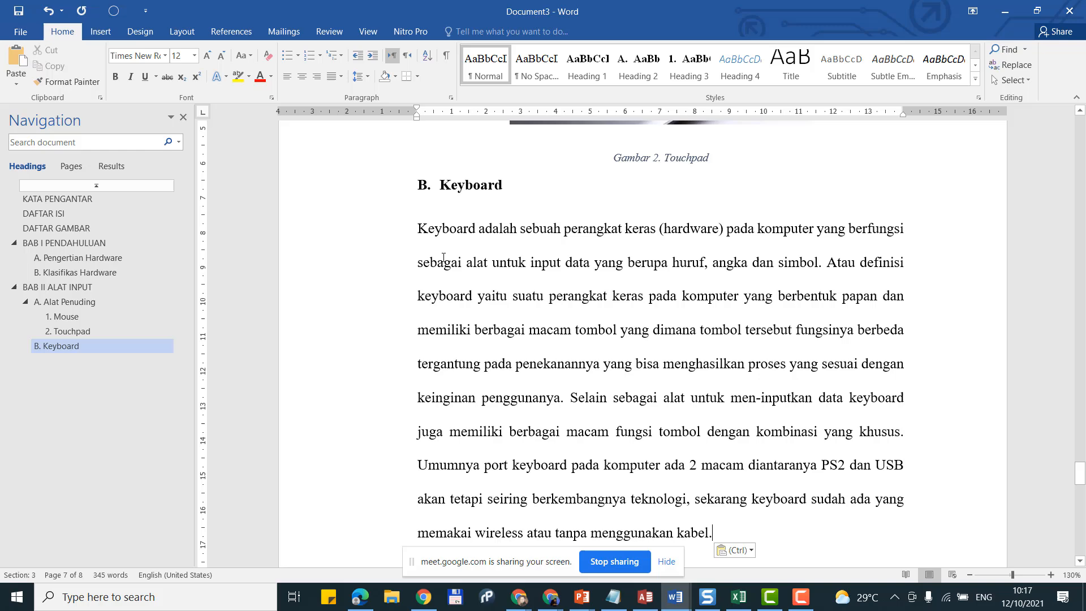
scroll(444, 259, down, 3)
scroll(444, 257, up, 3)
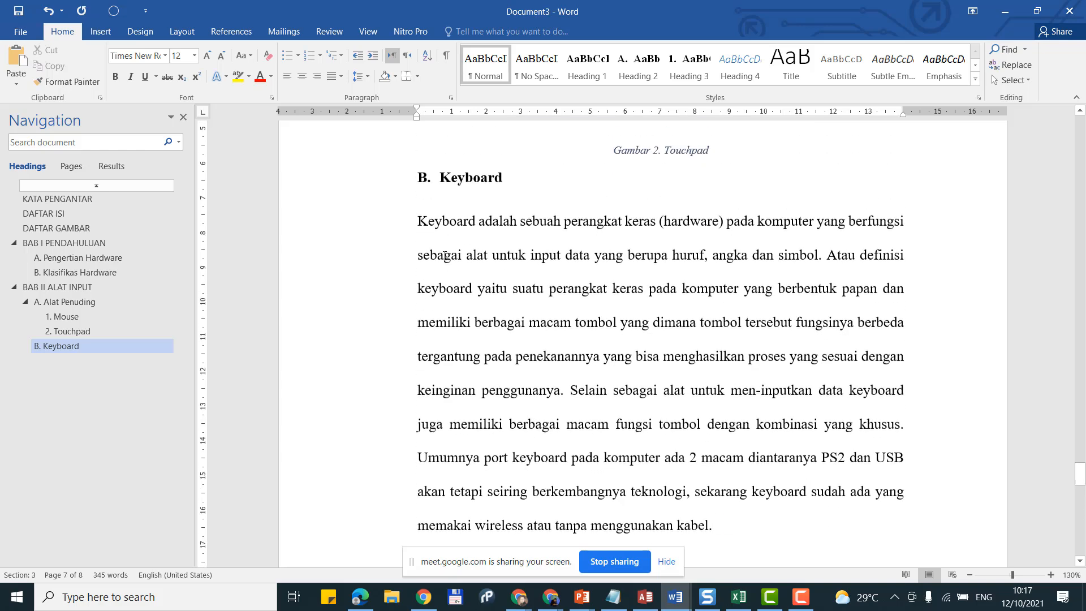
click(16, 83)
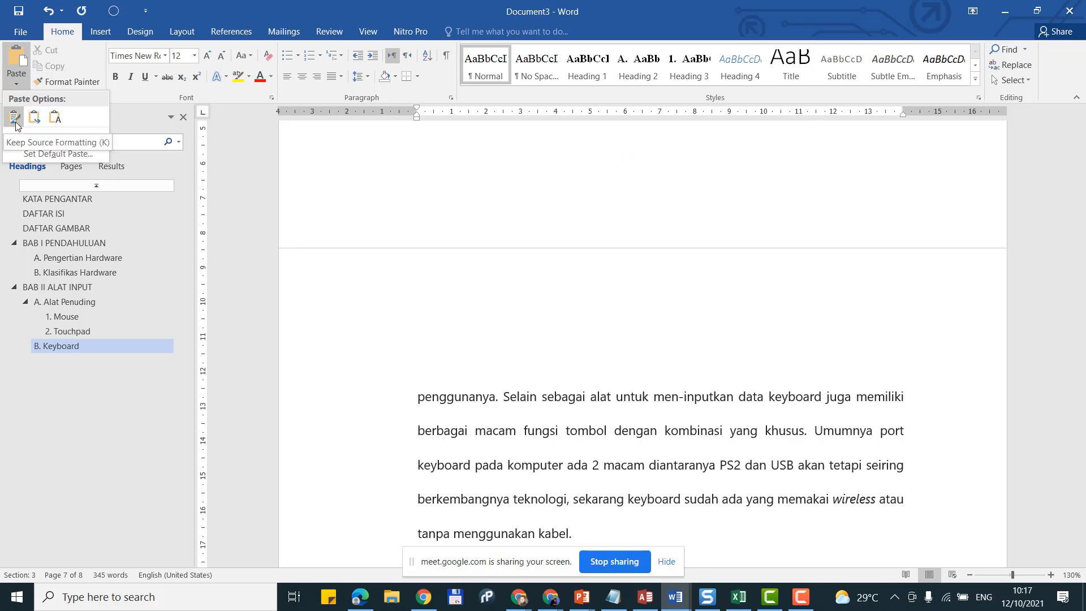
click(55, 117)
scroll(534, 323, up, 3)
scroll(533, 322, up, 3)
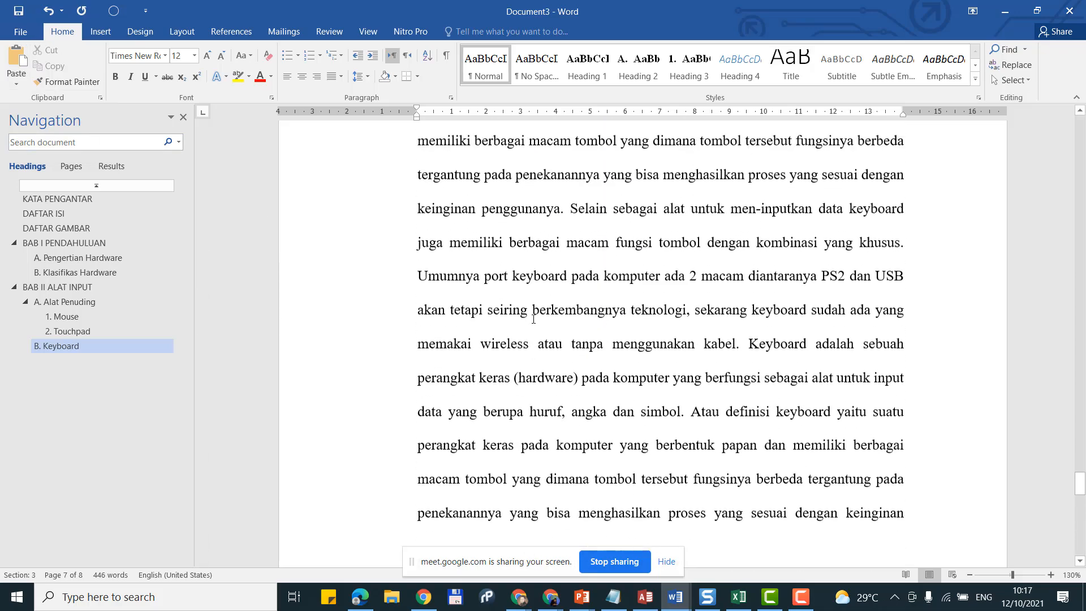
scroll(585, 274, down, 2)
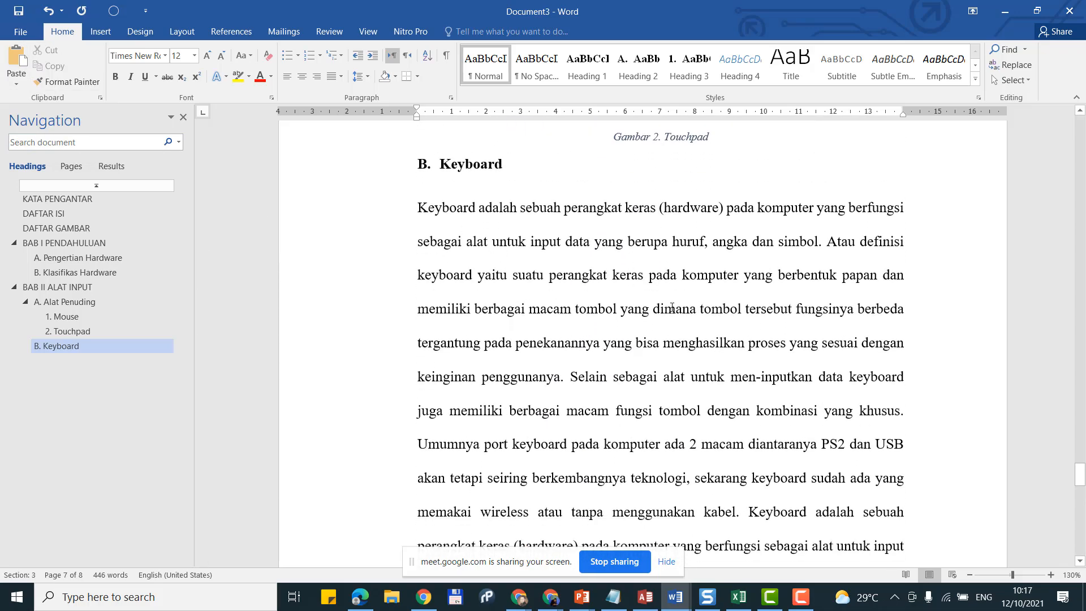
Step: Start a new indented paragraph at 'Selain' and indent the 'Keyboard adalah' paragraph's first line
click(606, 271)
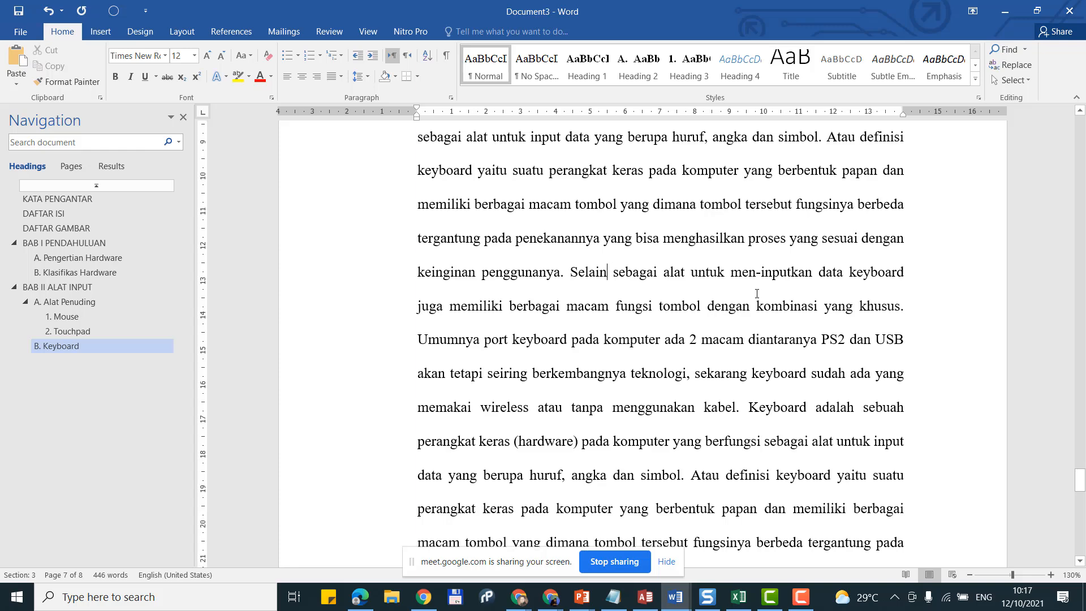
key(Return)
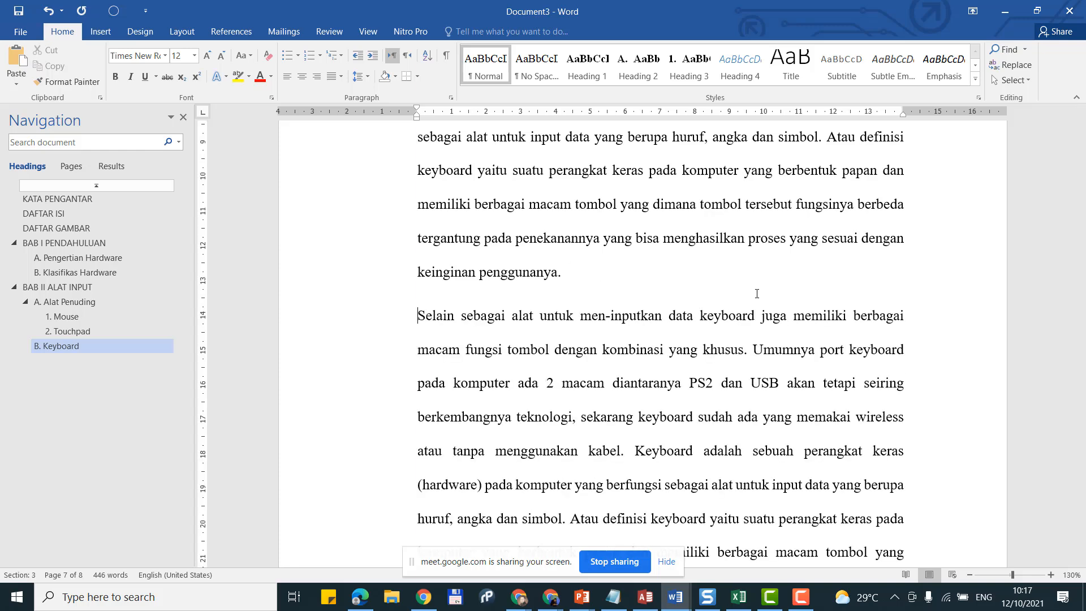
key(Tab)
scroll(756, 293, up, 3)
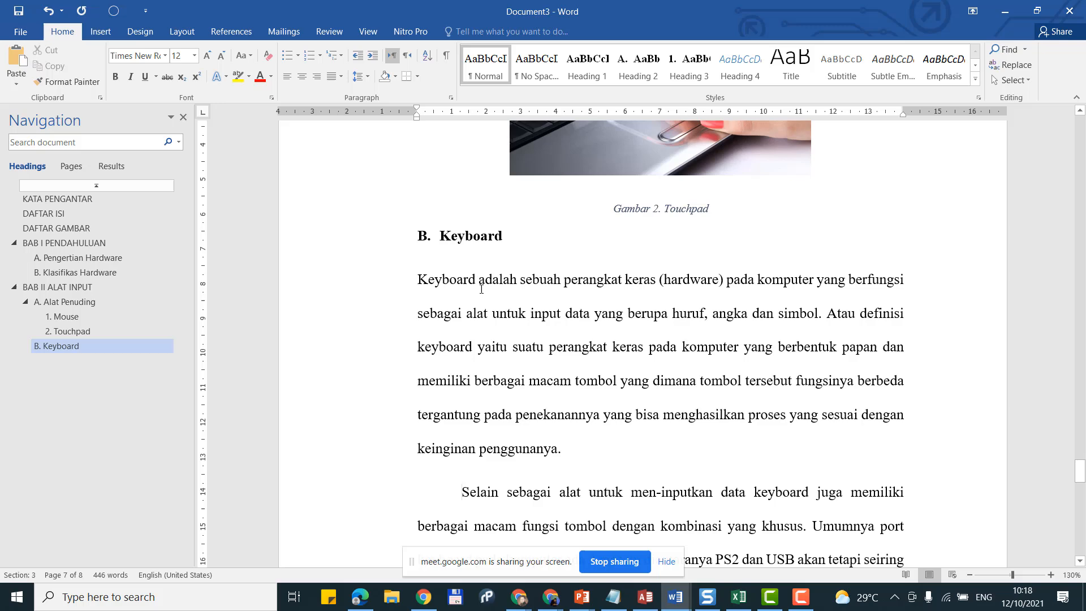
click(415, 279)
key(Tab)
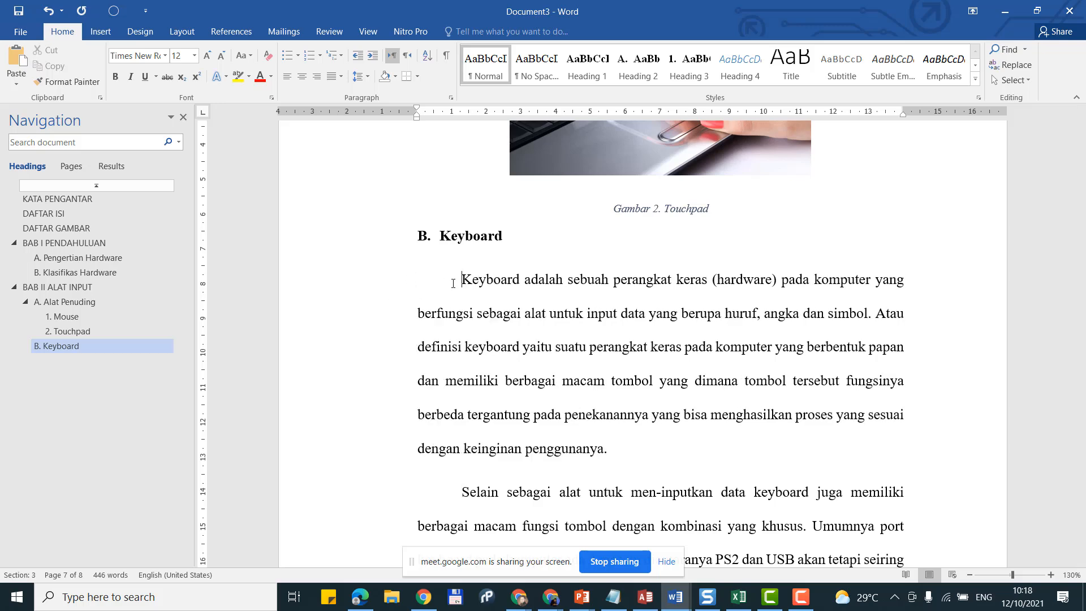
Step: Add an empty unindented line after 'kabel.' at the end of the keyboard text
scroll(643, 369, down, 7)
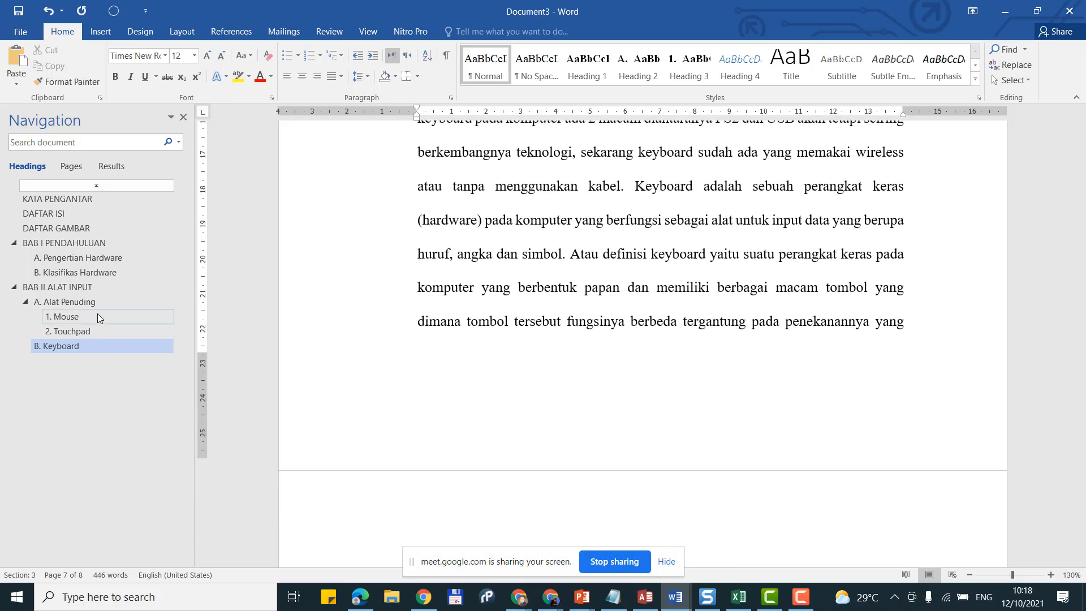
scroll(628, 342, down, 7)
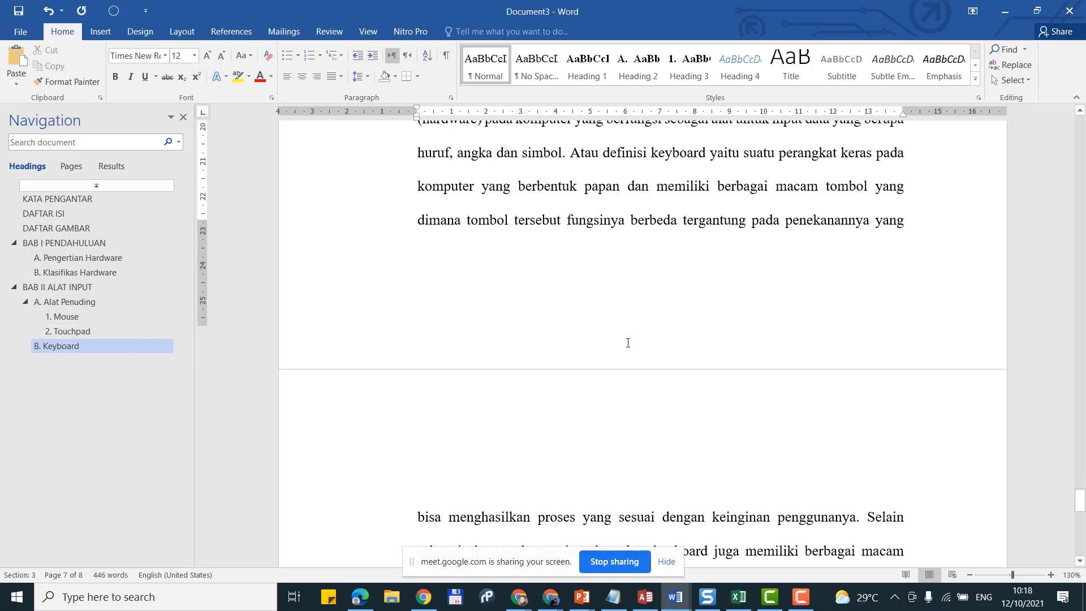
click(626, 356)
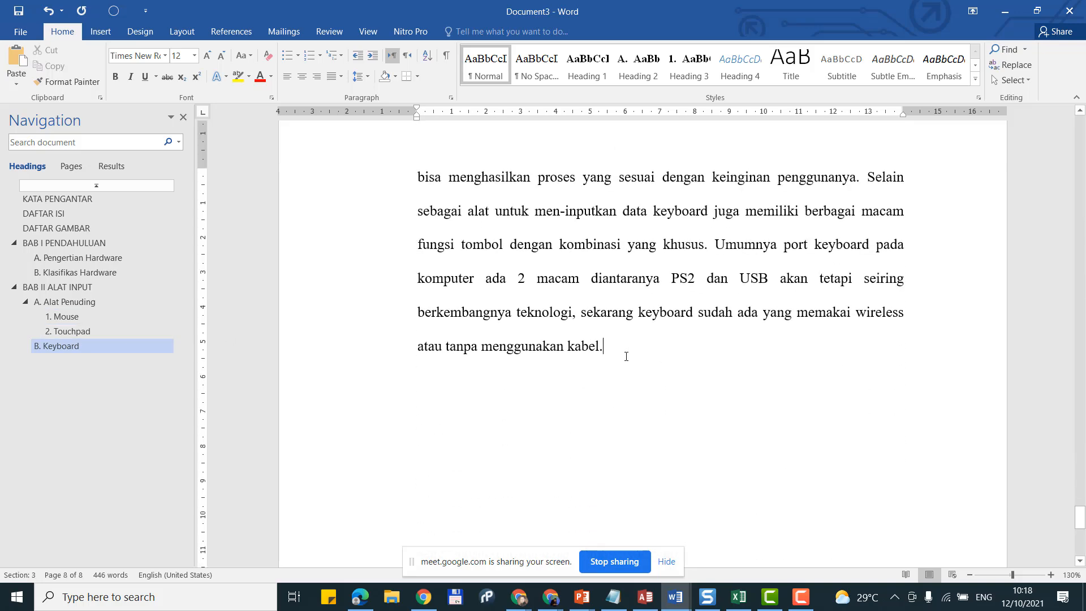
key(BackSpace)
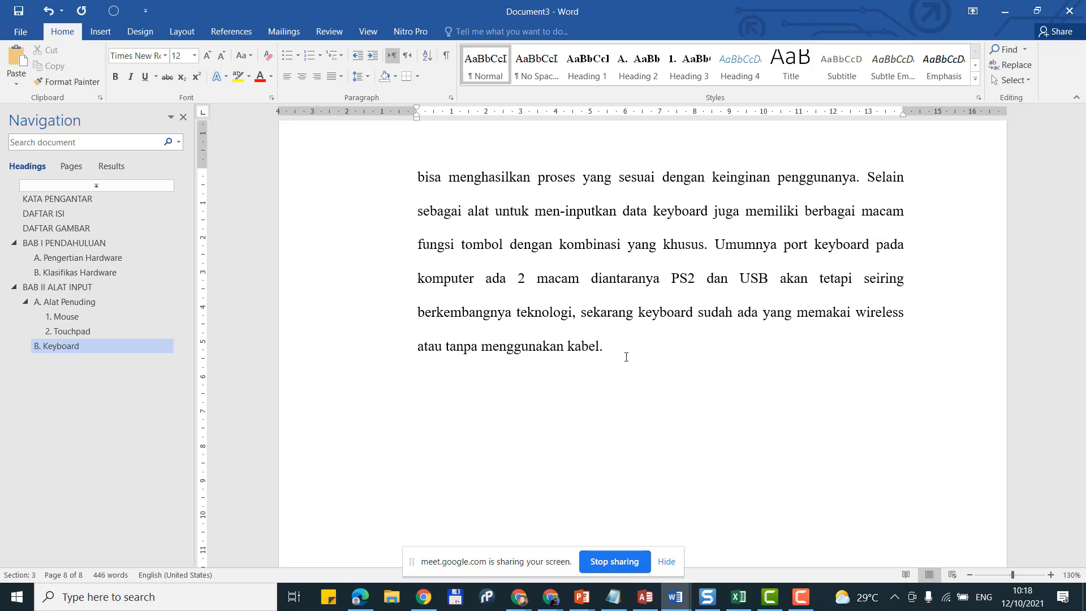
Step: Add a Heading 3 subheading '1. DVORAK' with numbering restarted at 1, then a normal paragraph below
click(679, 72)
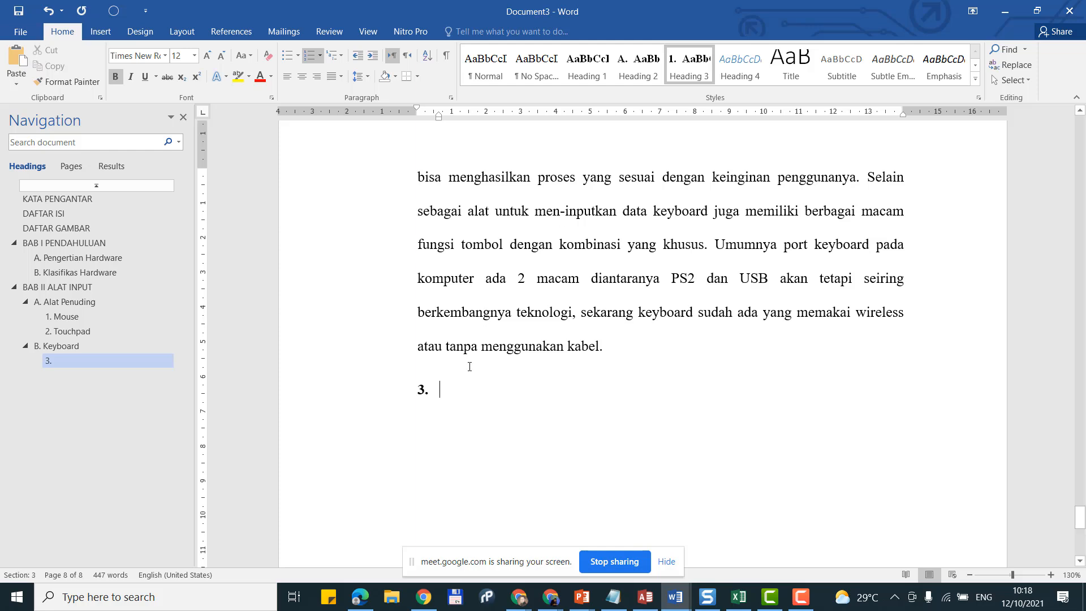
right_click(422, 390)
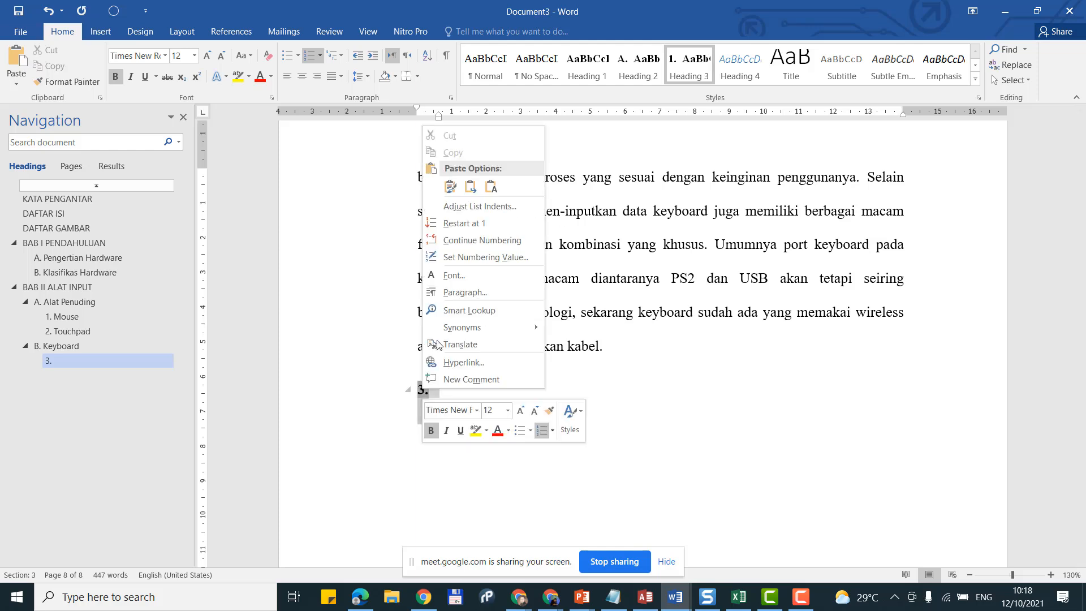
click(496, 228)
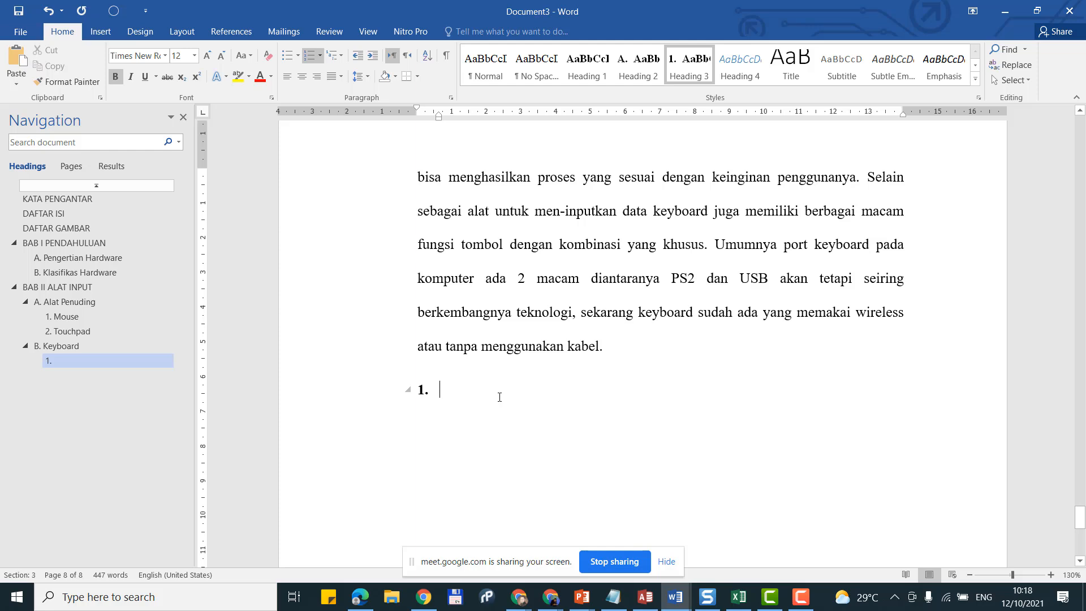
text(DVORAK)
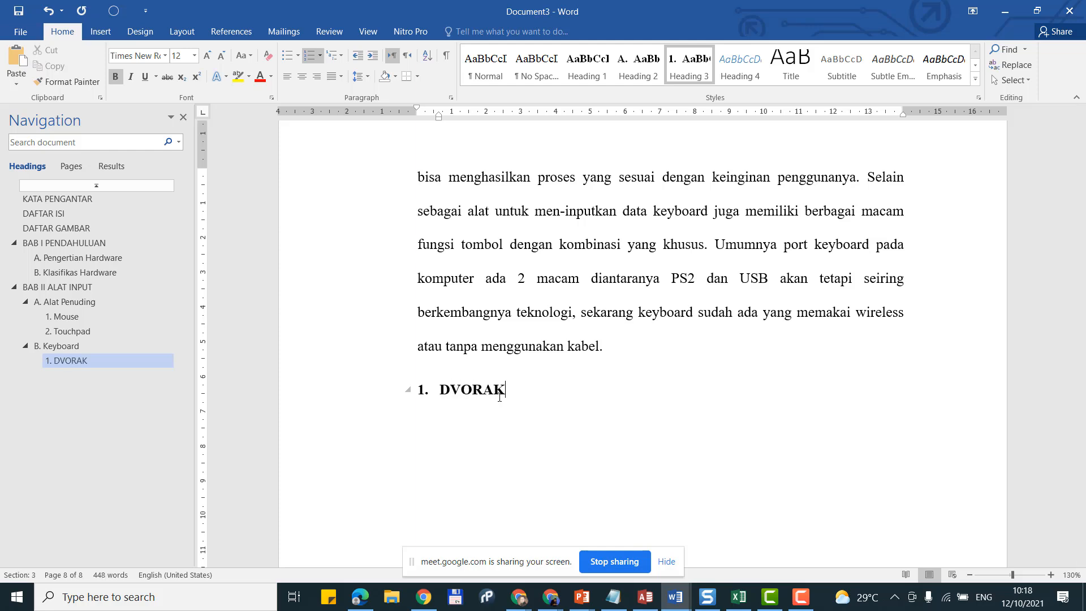
key(Return)
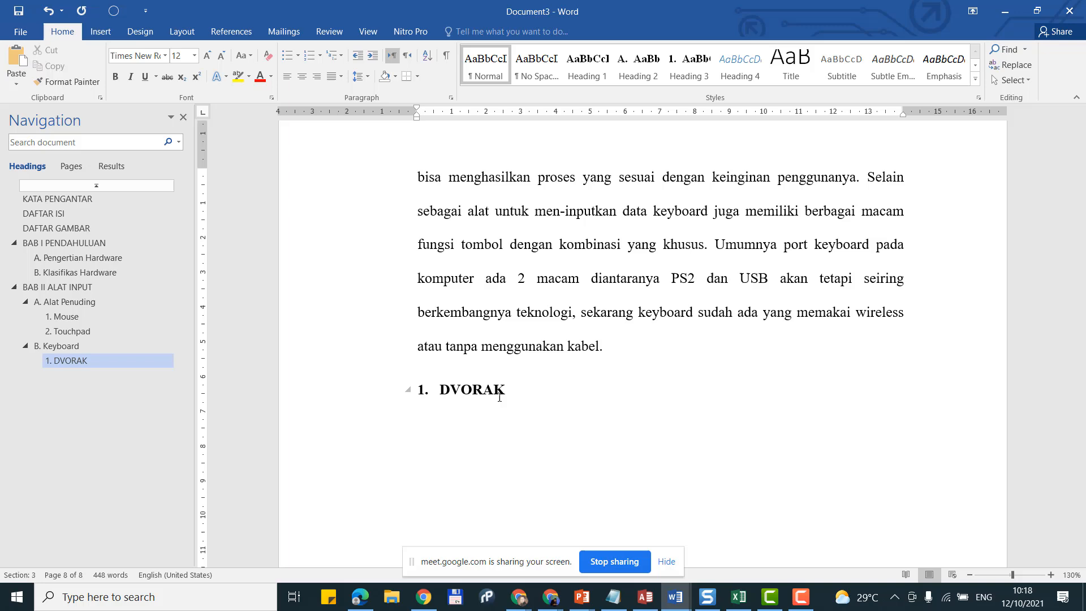
click(545, 601)
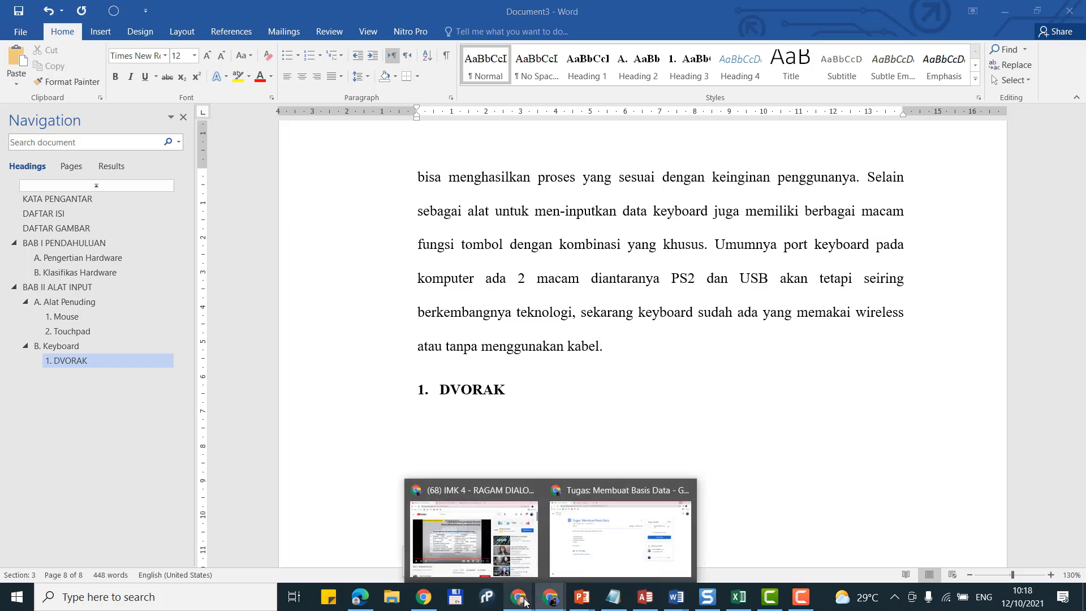
Step: Select the 'Pengertian keyboard' article title on the eventkampus blog page, then return to Document3
mouse_move(523, 601)
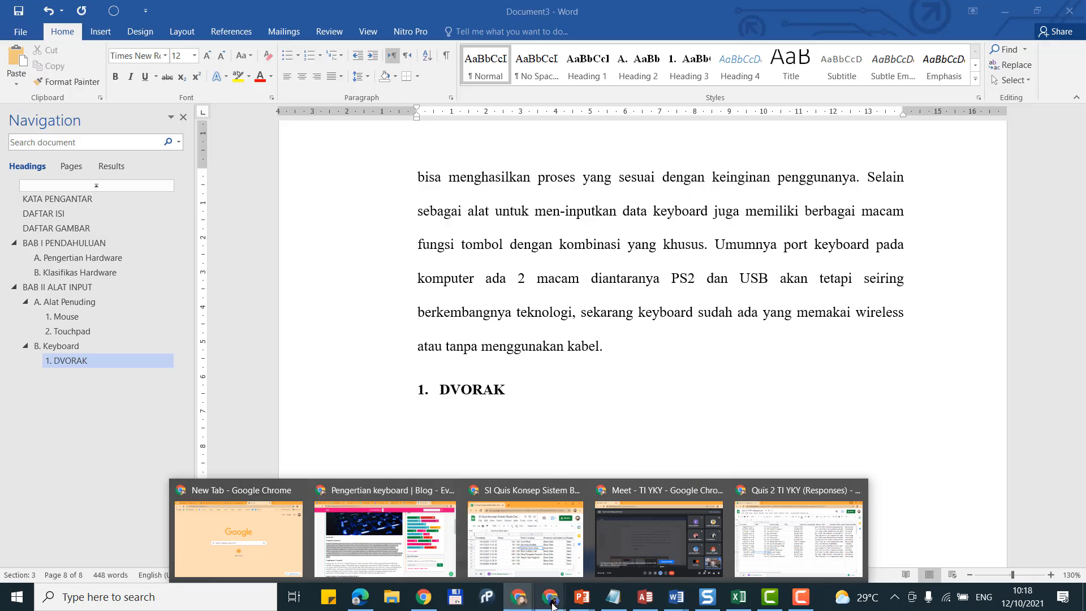
click(373, 532)
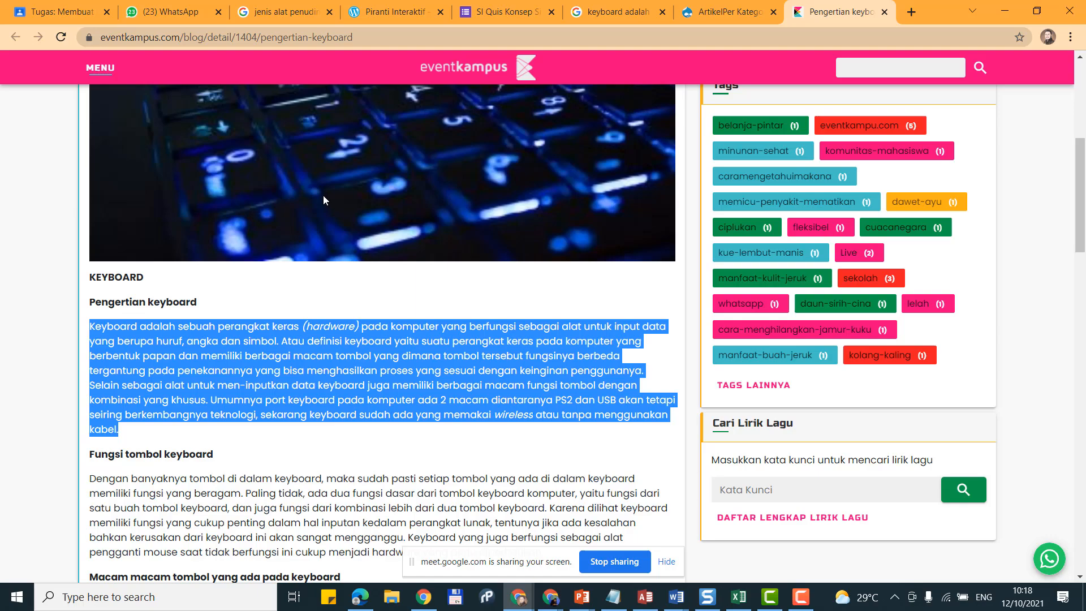
scroll(324, 200, up, 3)
scroll(402, 221, up, 4)
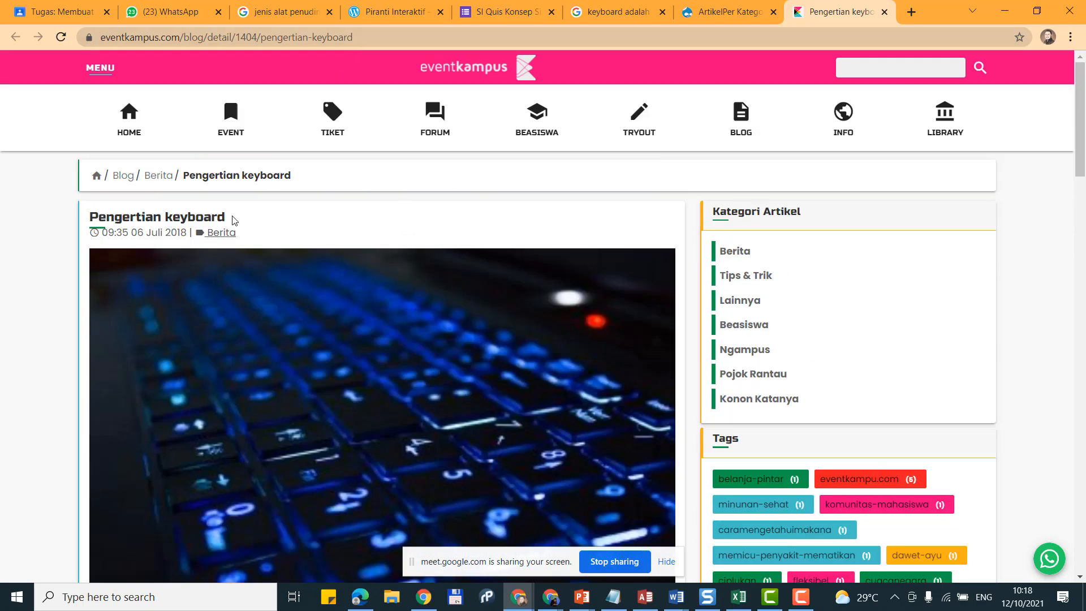
drag(233, 219, 78, 216)
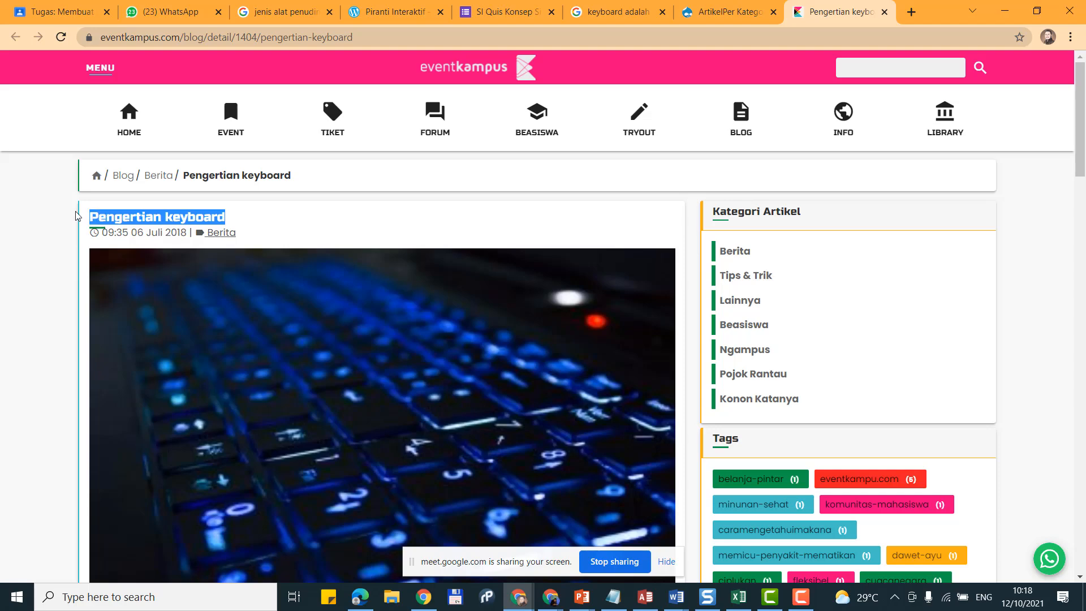
scroll(206, 326, down, 6)
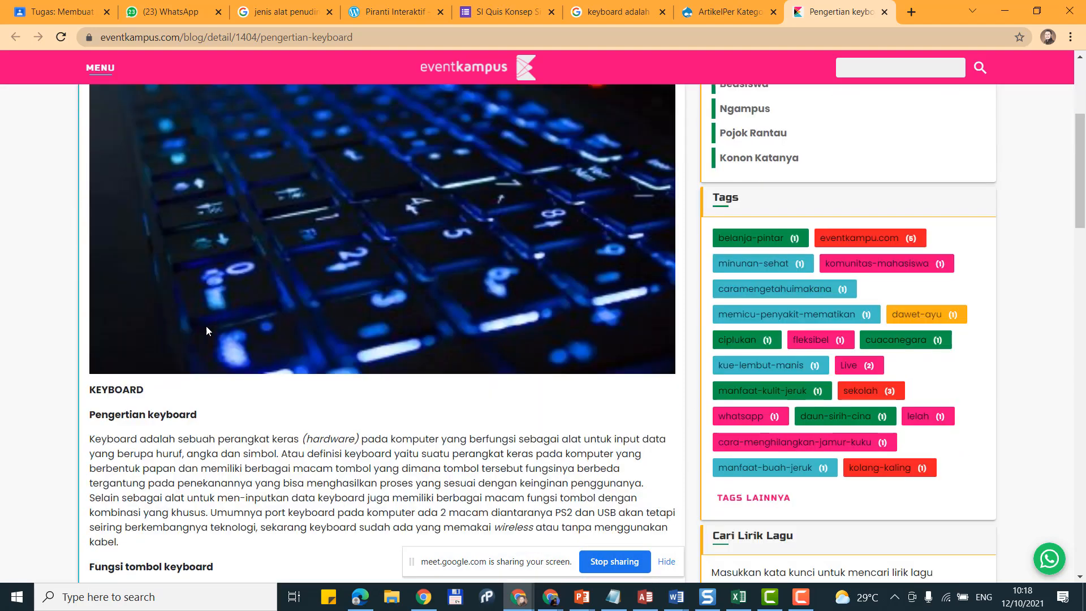
scroll(245, 411, up, 6)
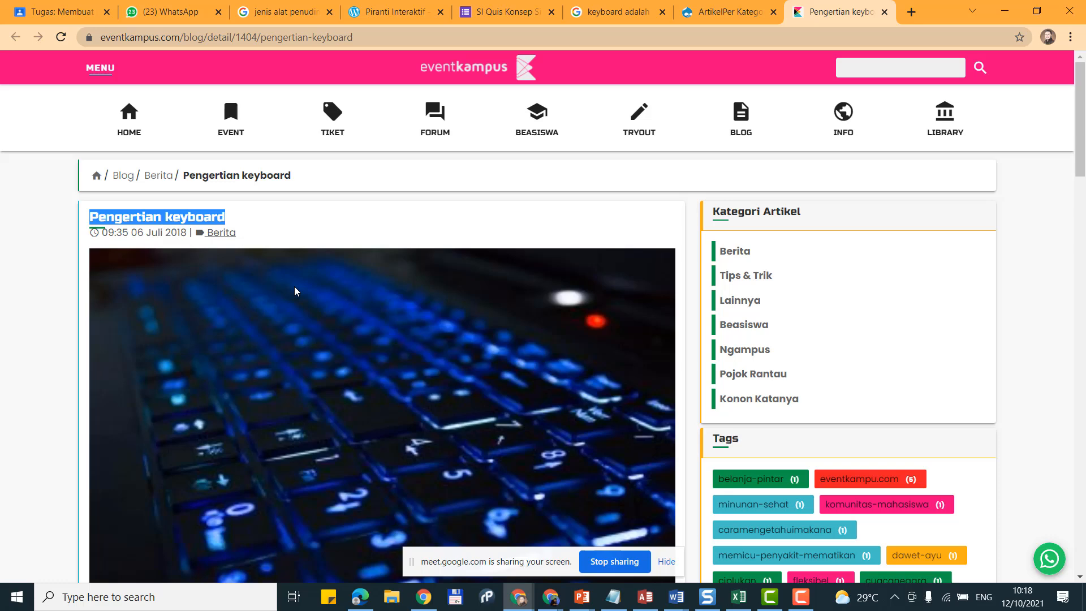
click(691, 606)
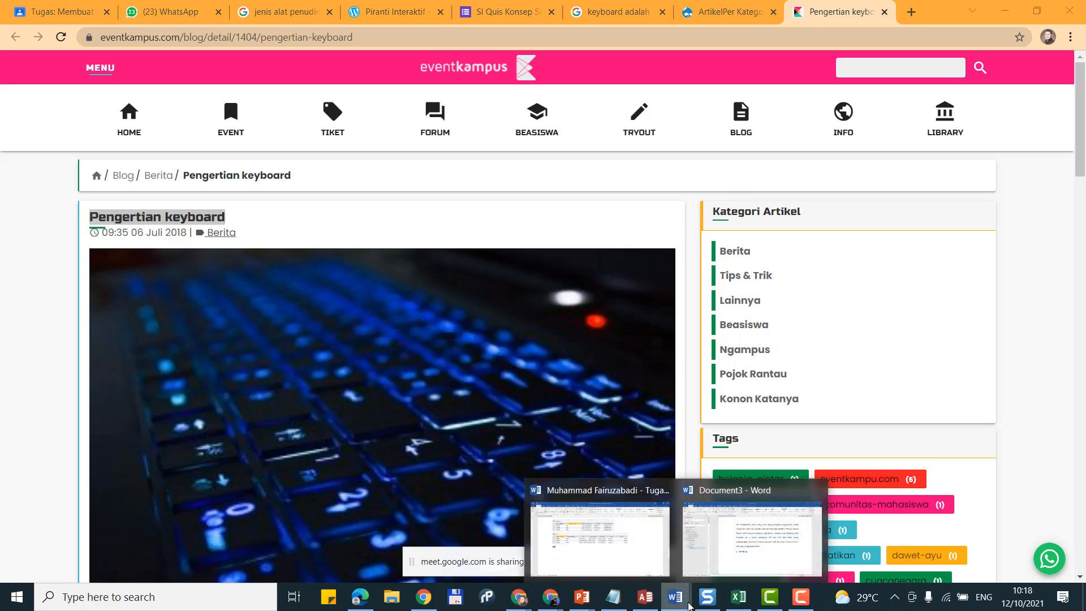
click(719, 570)
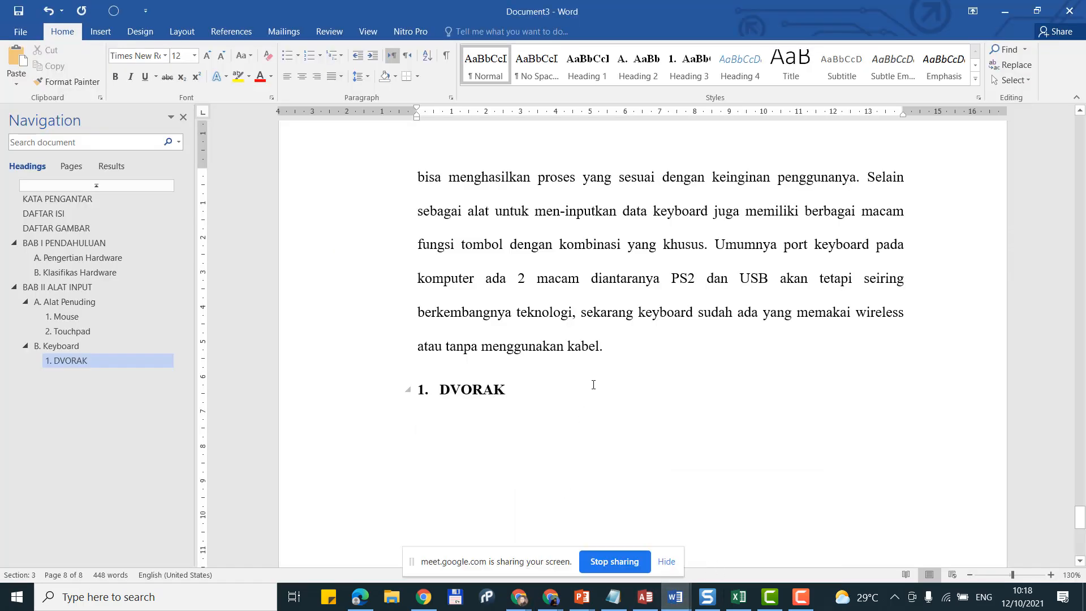
Step: Place the caret after 'kabel.' and start adding a new citation source from References
click(633, 343)
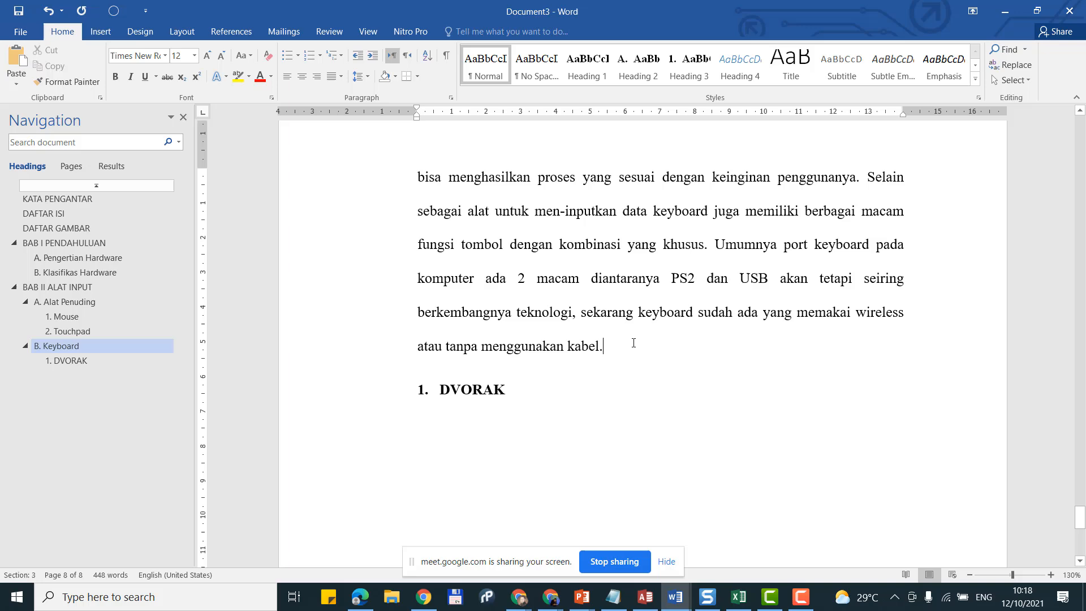
click(230, 28)
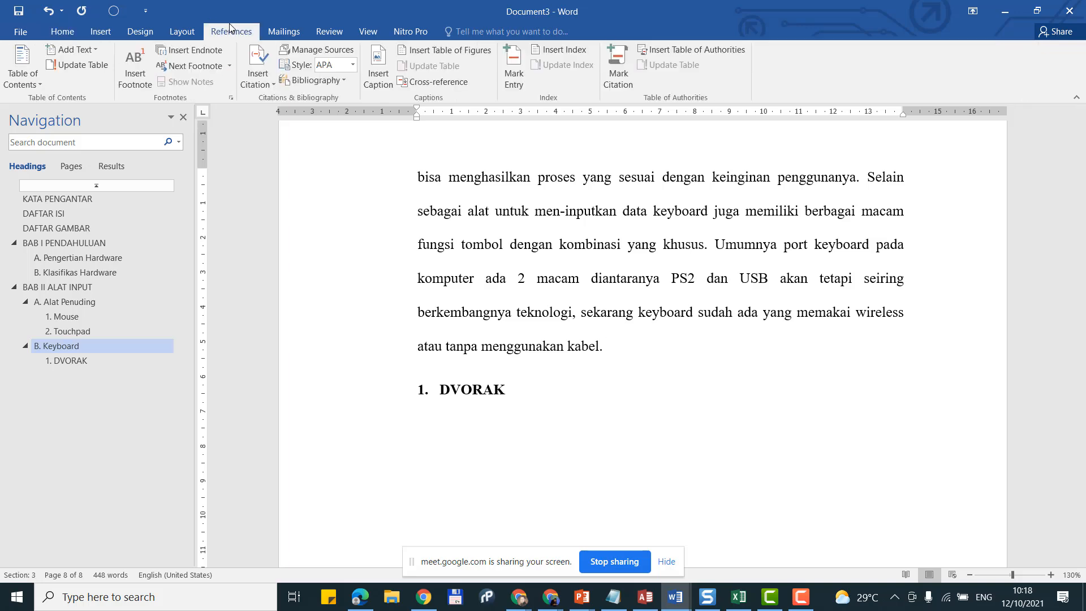
click(249, 65)
click(294, 213)
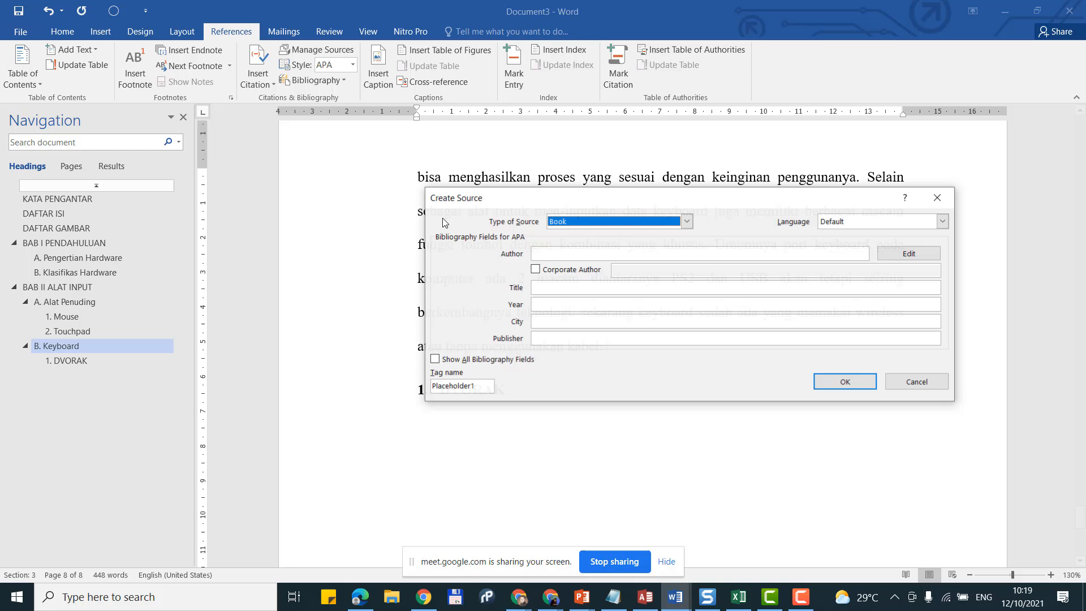
Step: Set the new source's type to Report and tick Corporate Author
click(627, 226)
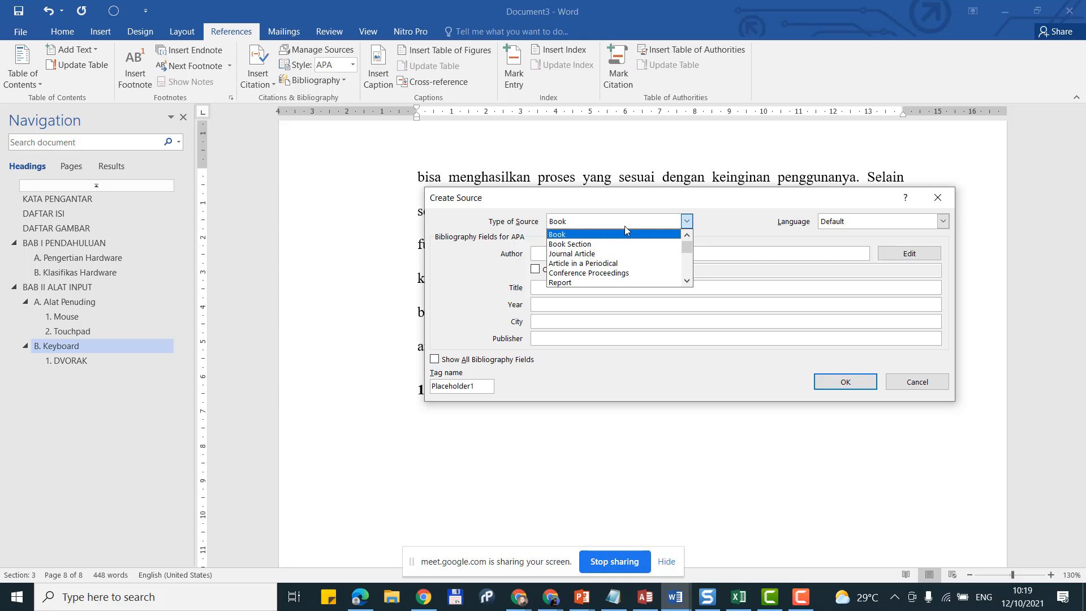
click(612, 282)
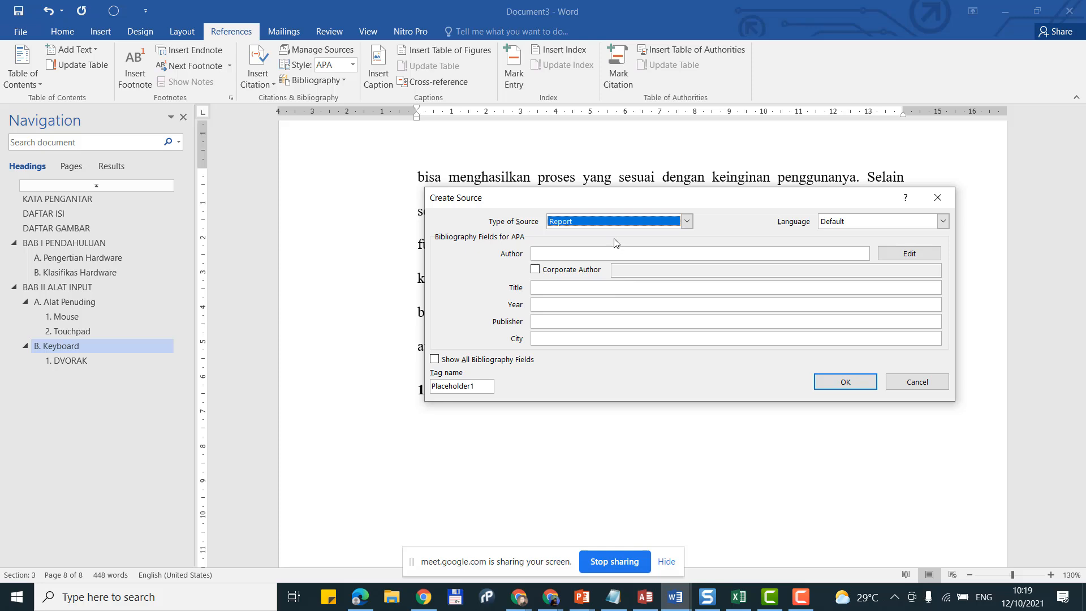
click(634, 224)
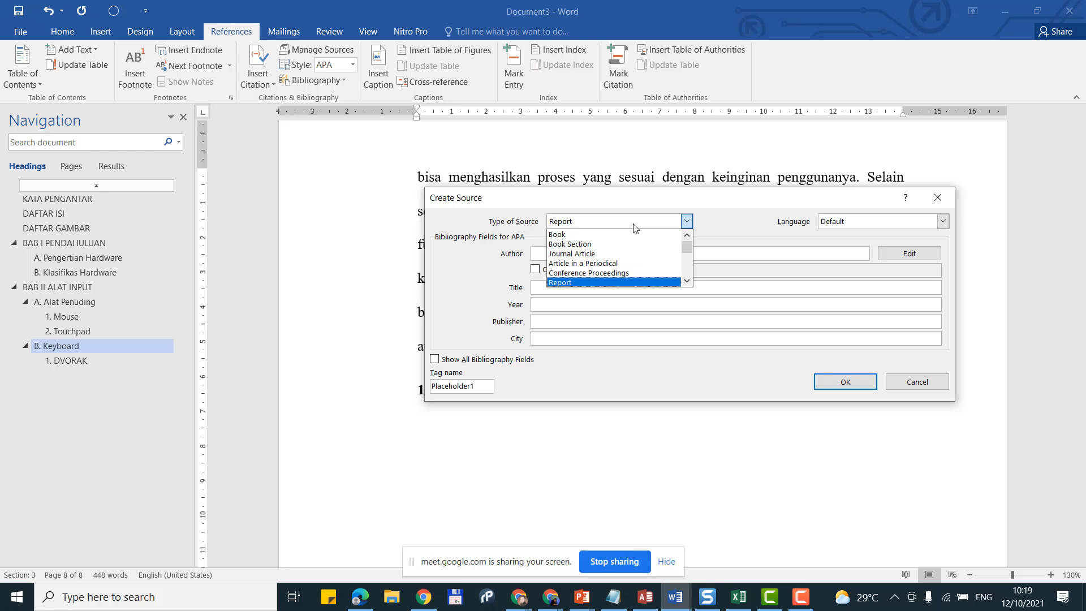
click(633, 224)
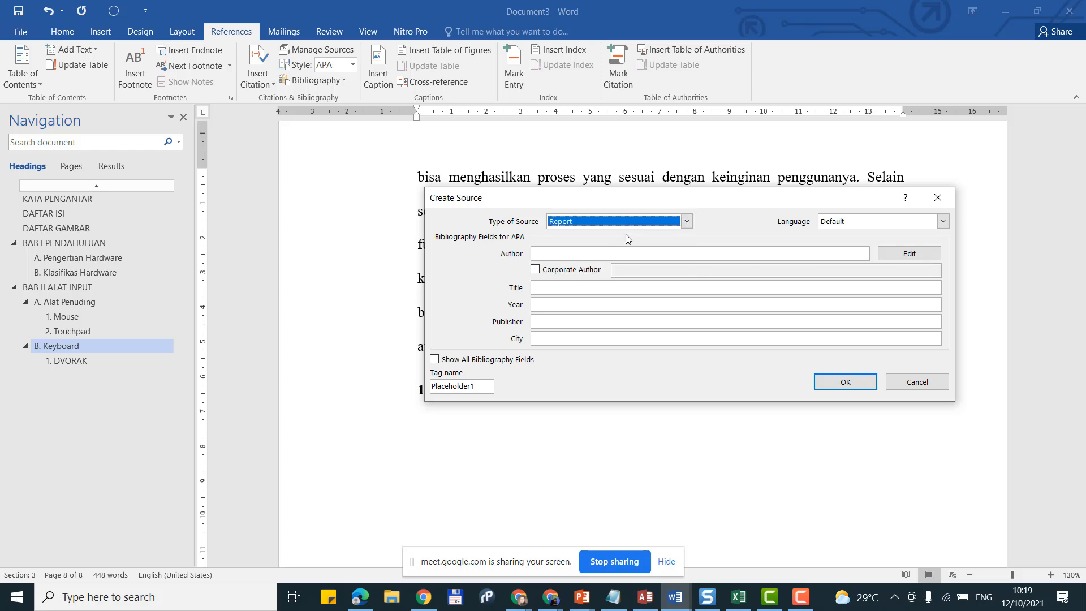
click(620, 254)
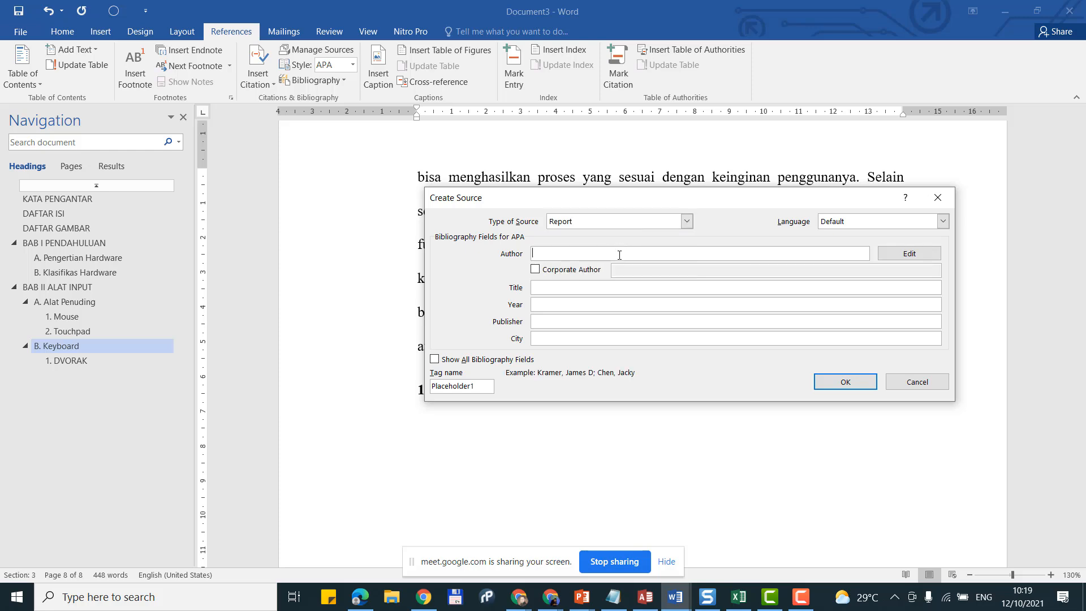
click(578, 271)
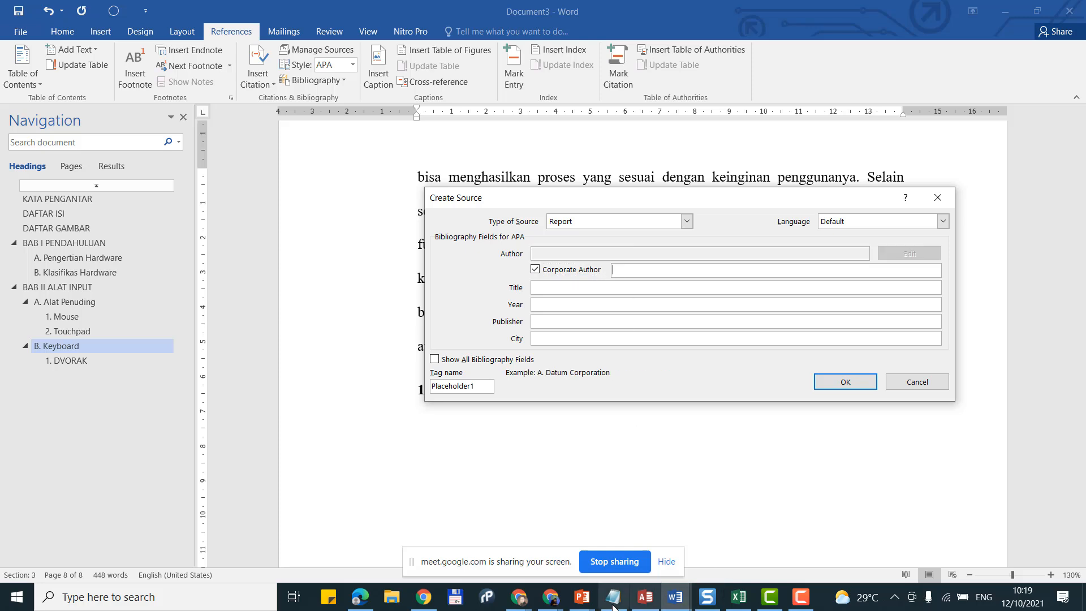
click(588, 605)
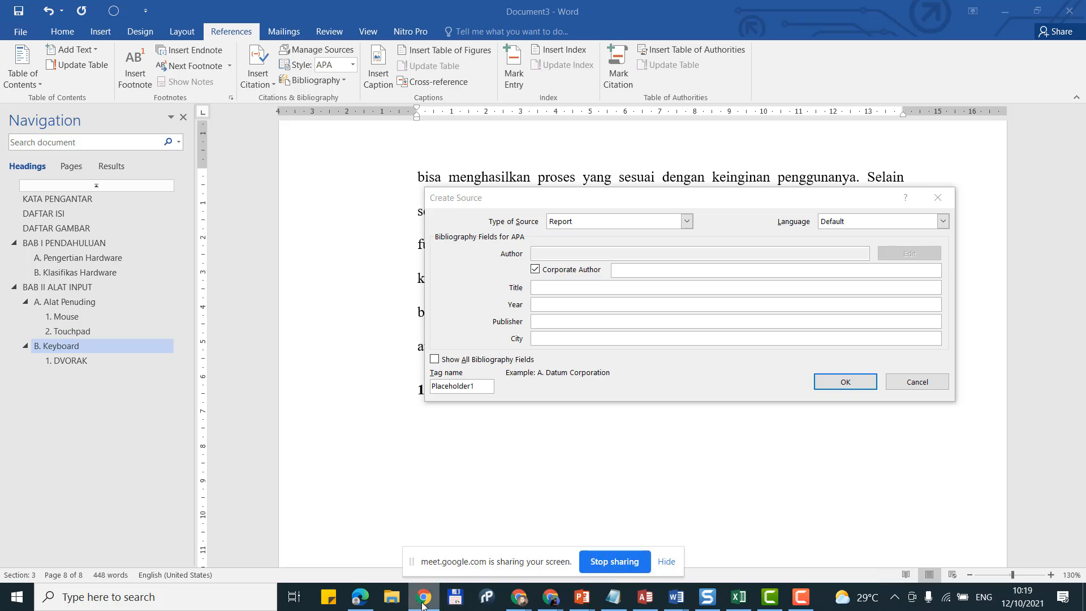
mouse_move(522, 601)
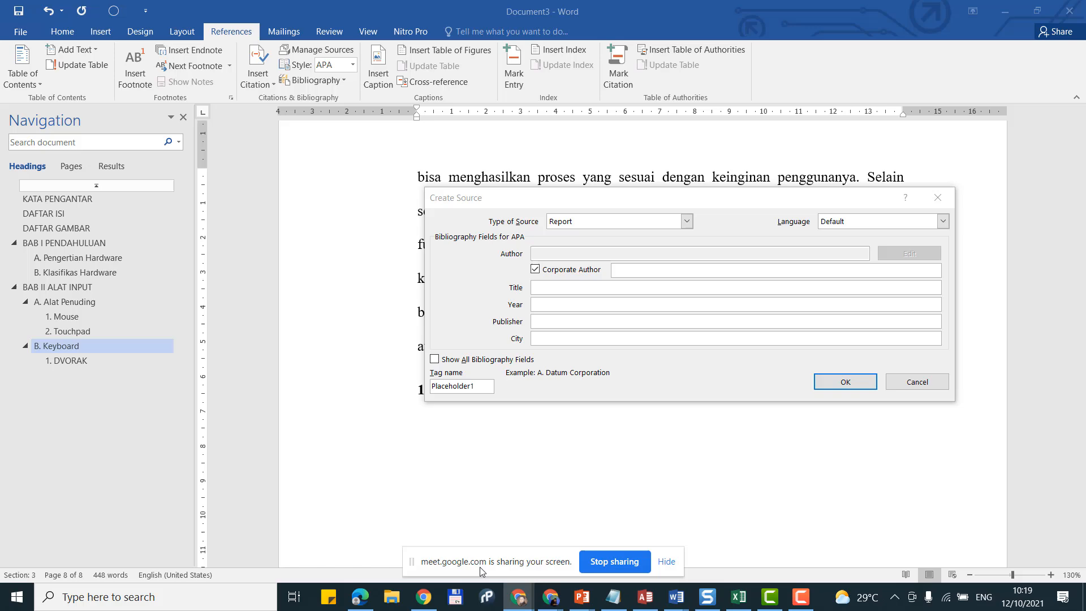
click(400, 529)
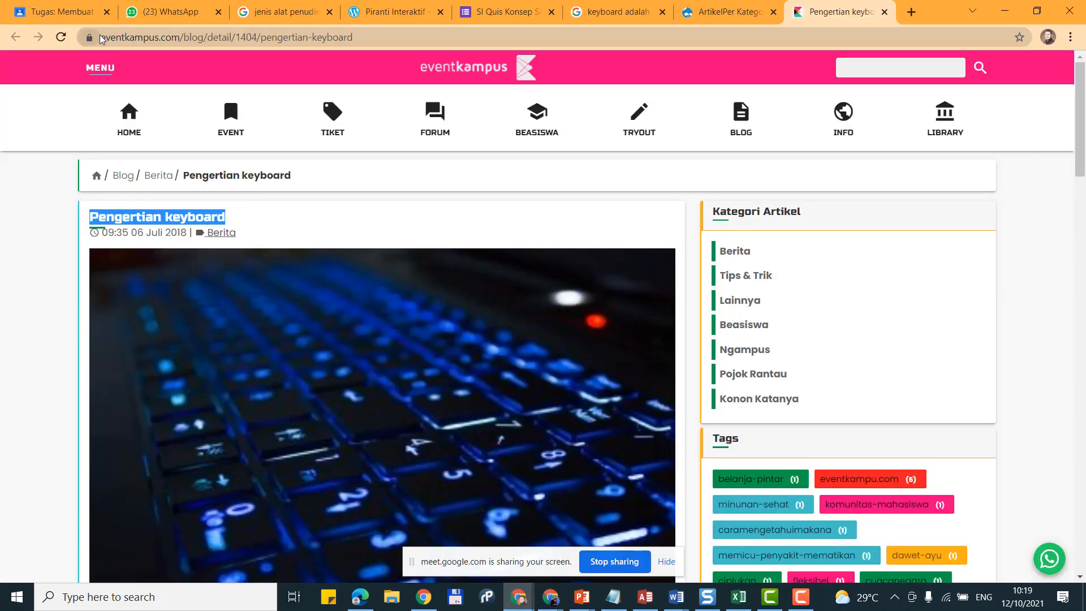
drag(103, 36, 182, 36)
key(ctrl+c)
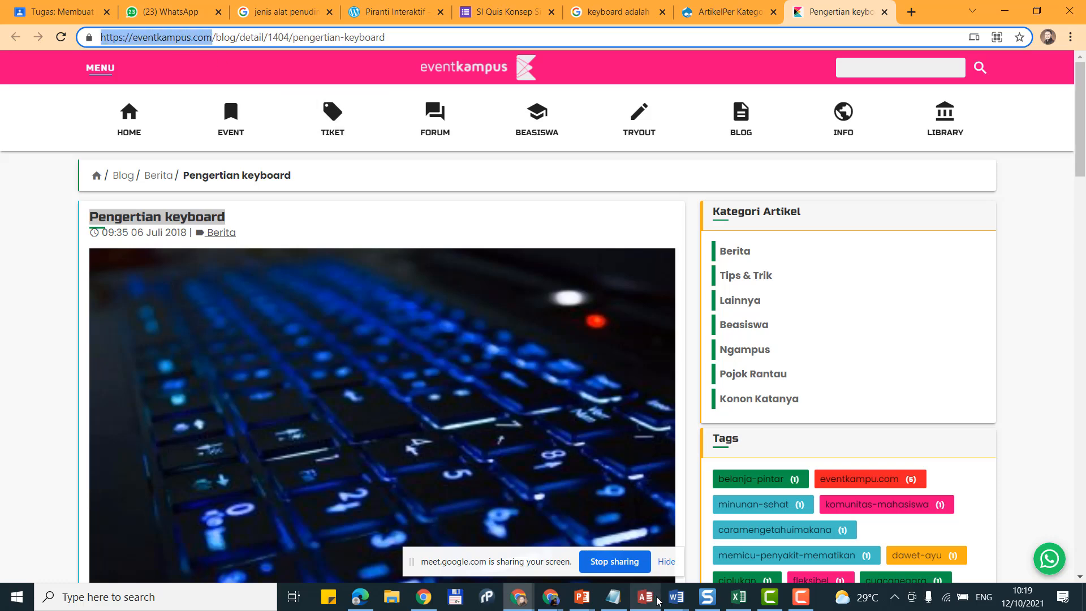
click(674, 603)
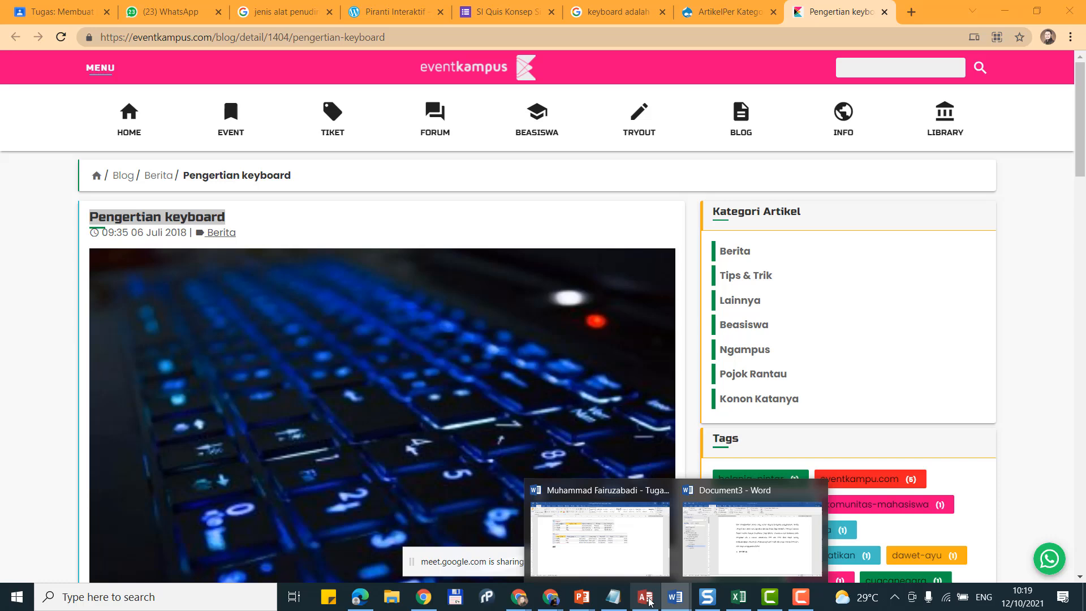
click(727, 559)
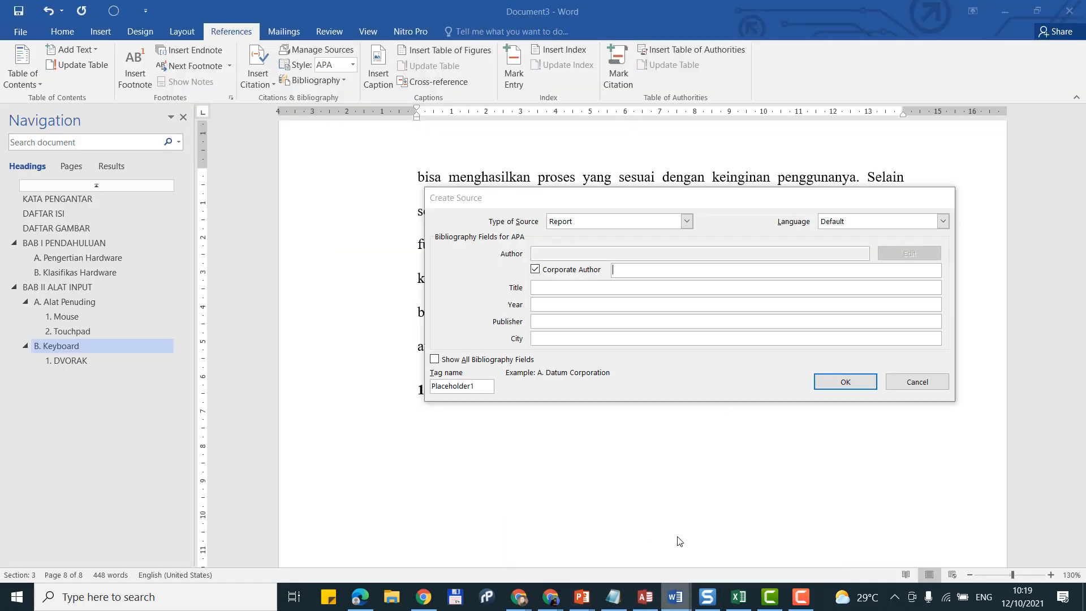
key(ctrl+v)
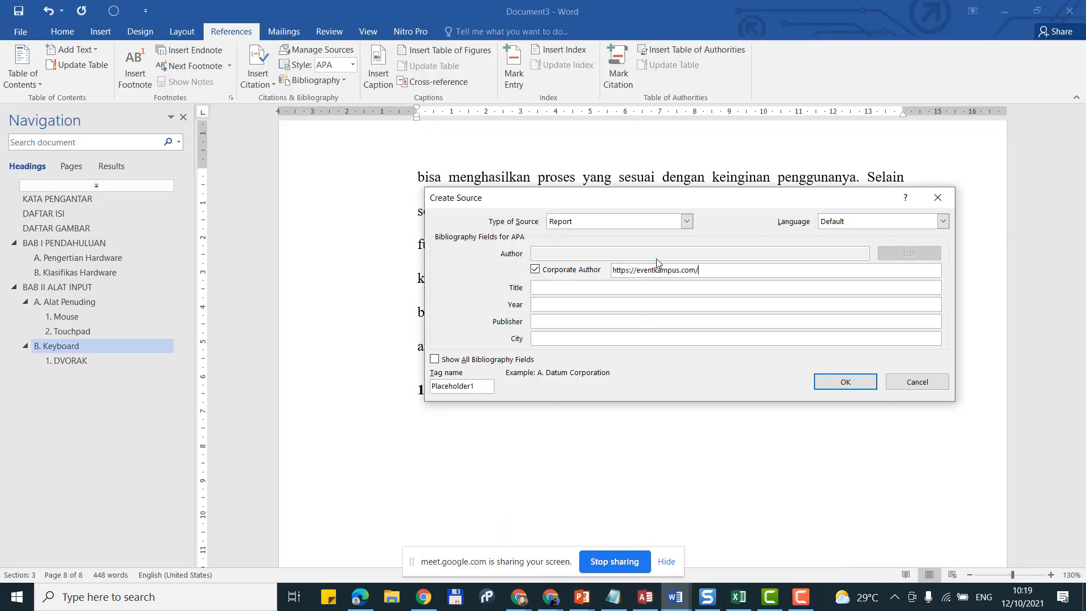
click(626, 287)
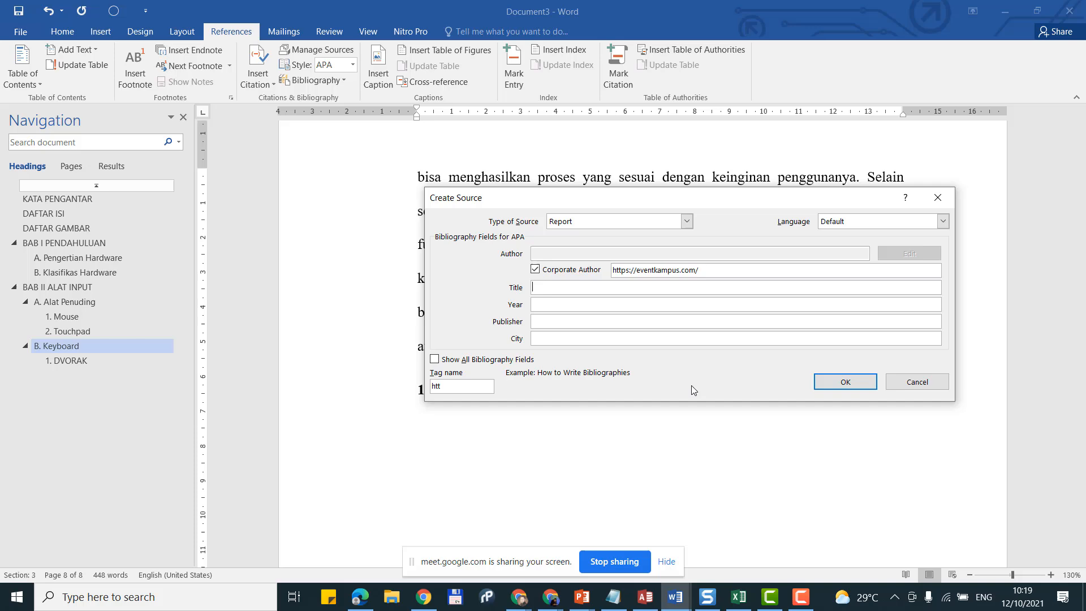
click(580, 597)
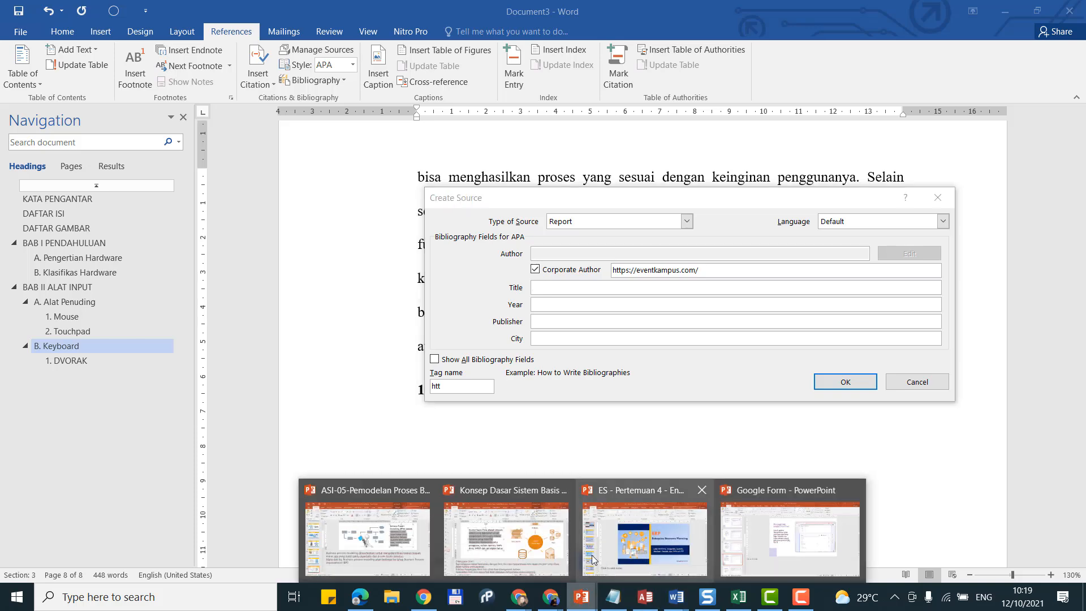
mouse_move(566, 538)
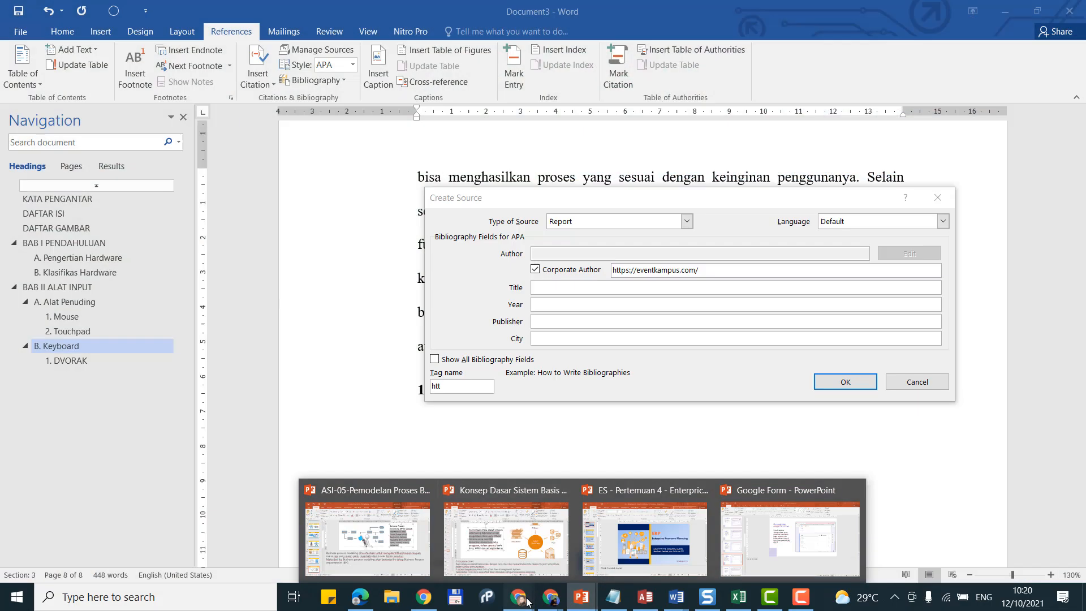
mouse_move(518, 597)
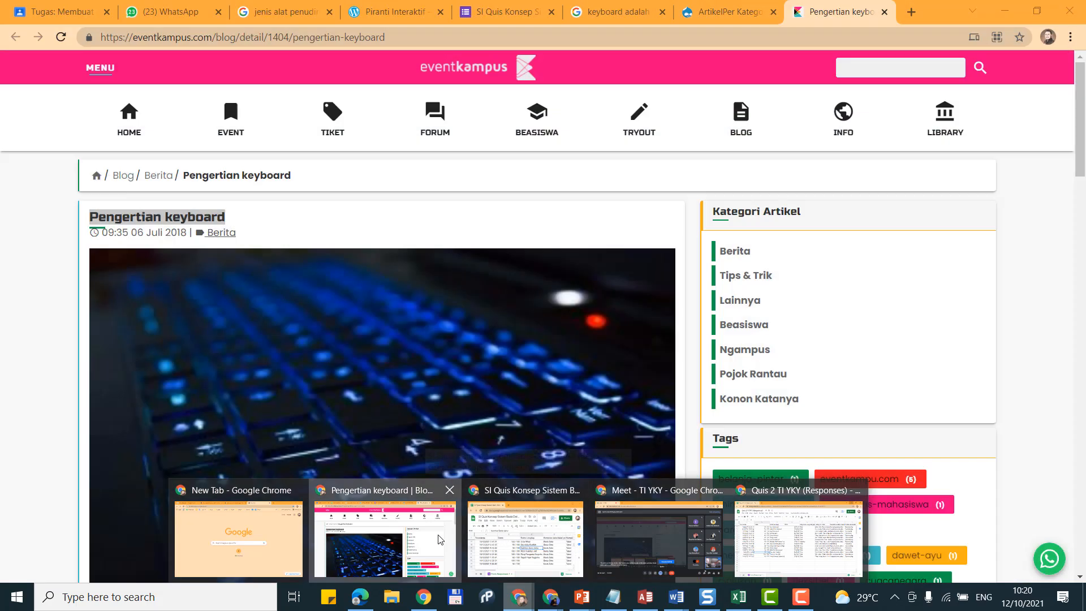
Step: Select the 'Pengertian keyboard' breadcrumb title in Chrome, then return to Word's Create Source dialog
click(385, 537)
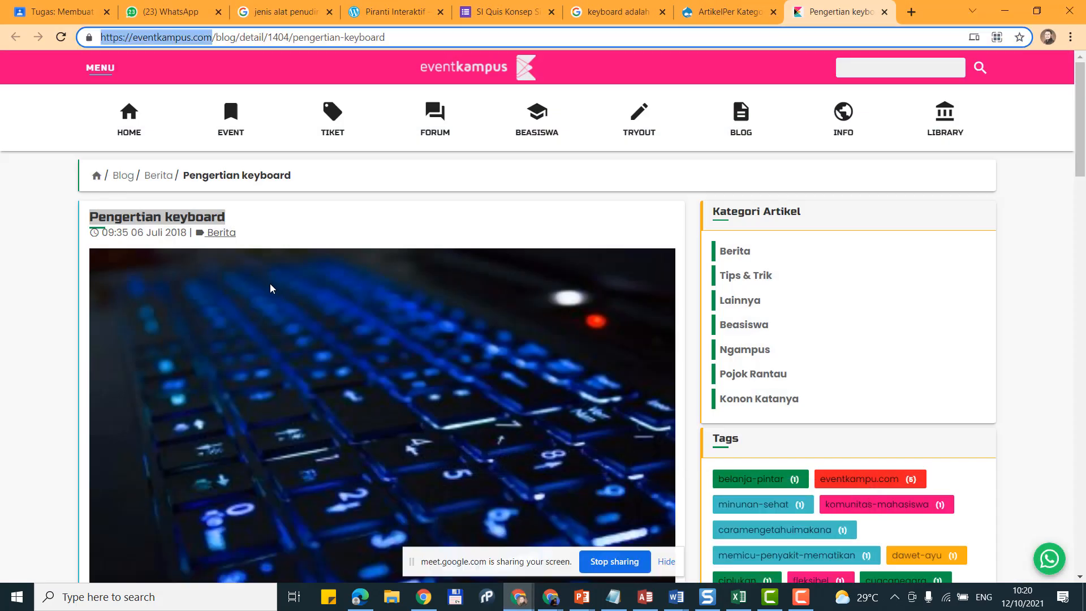
drag(303, 175, 185, 158)
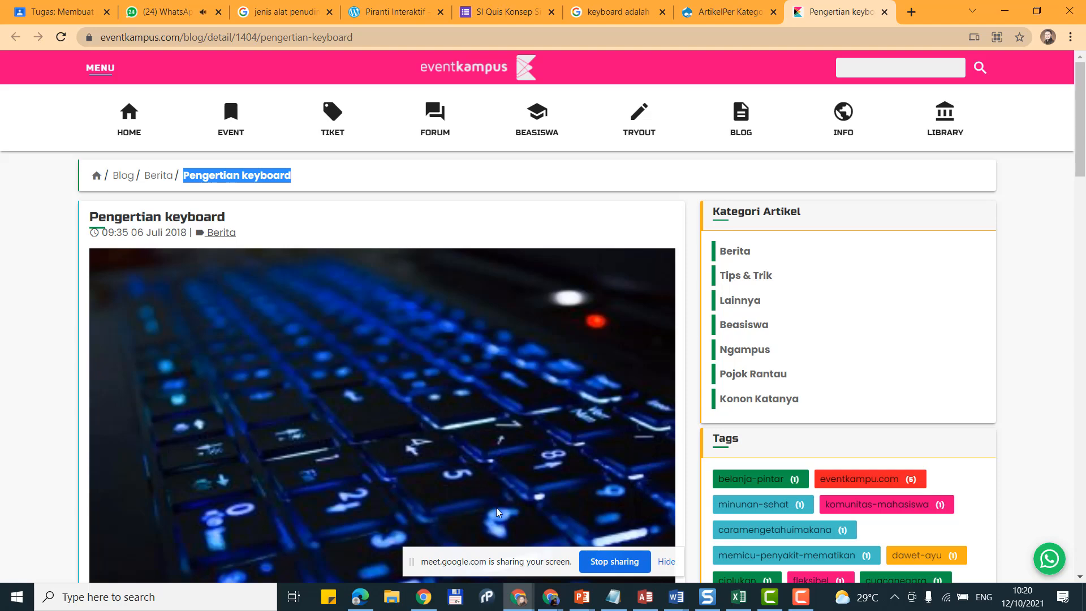
click(641, 601)
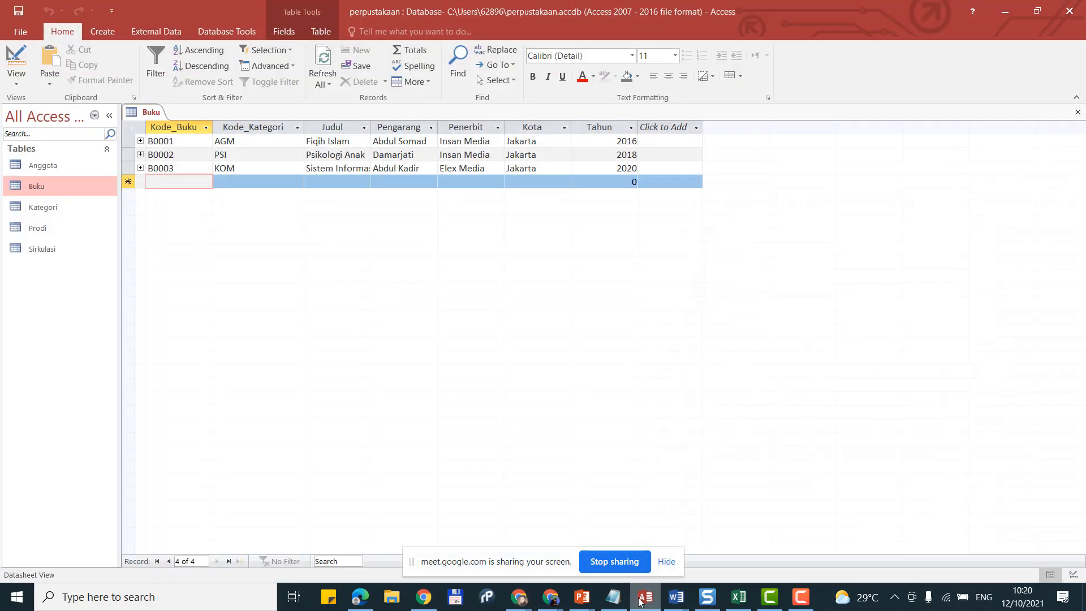
click(518, 605)
click(518, 606)
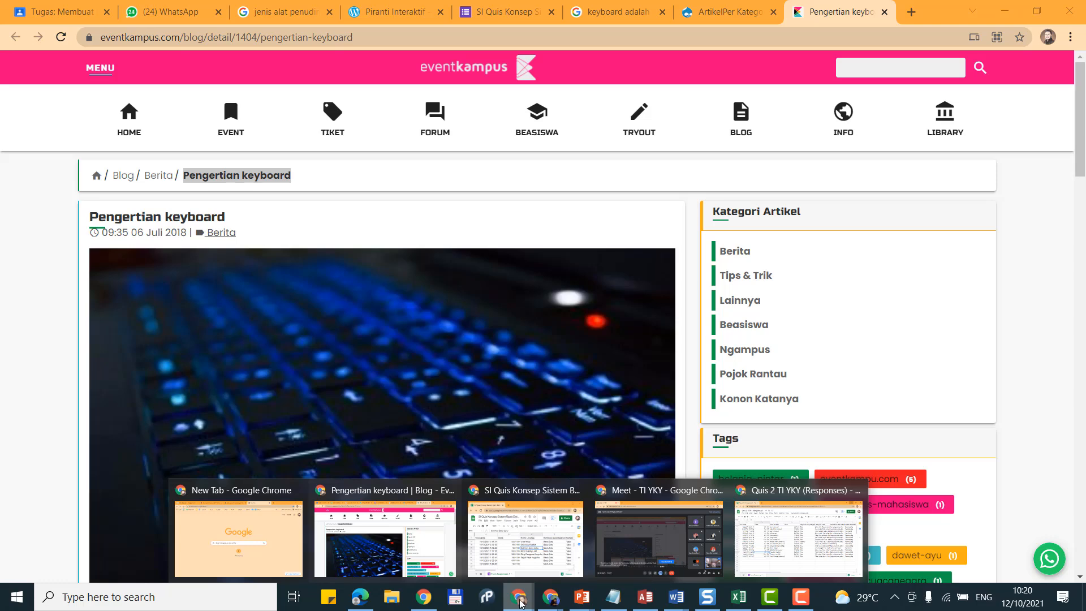
mouse_move(664, 607)
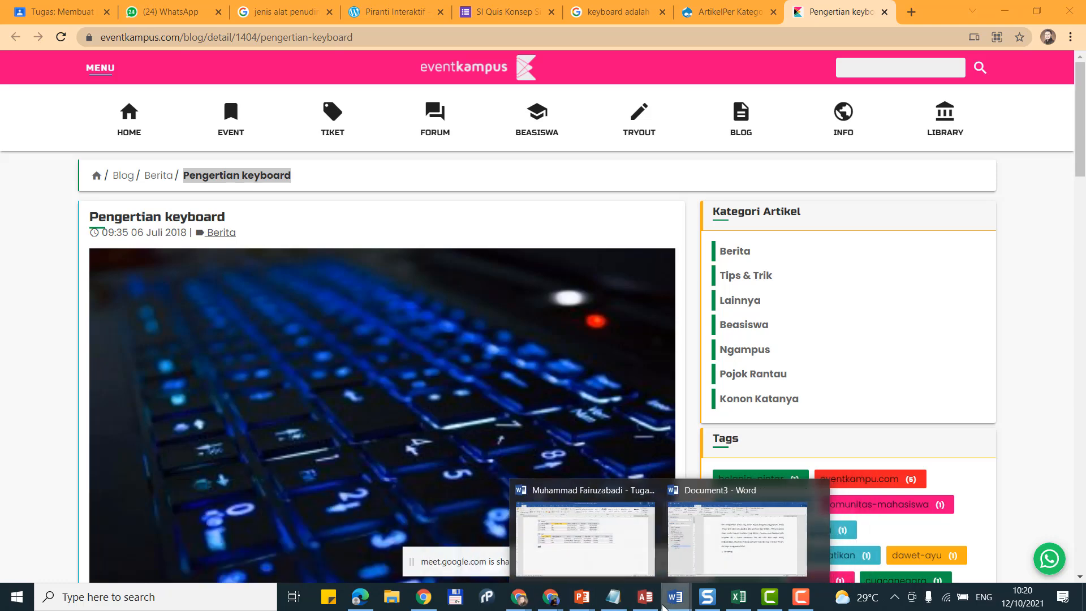
click(708, 537)
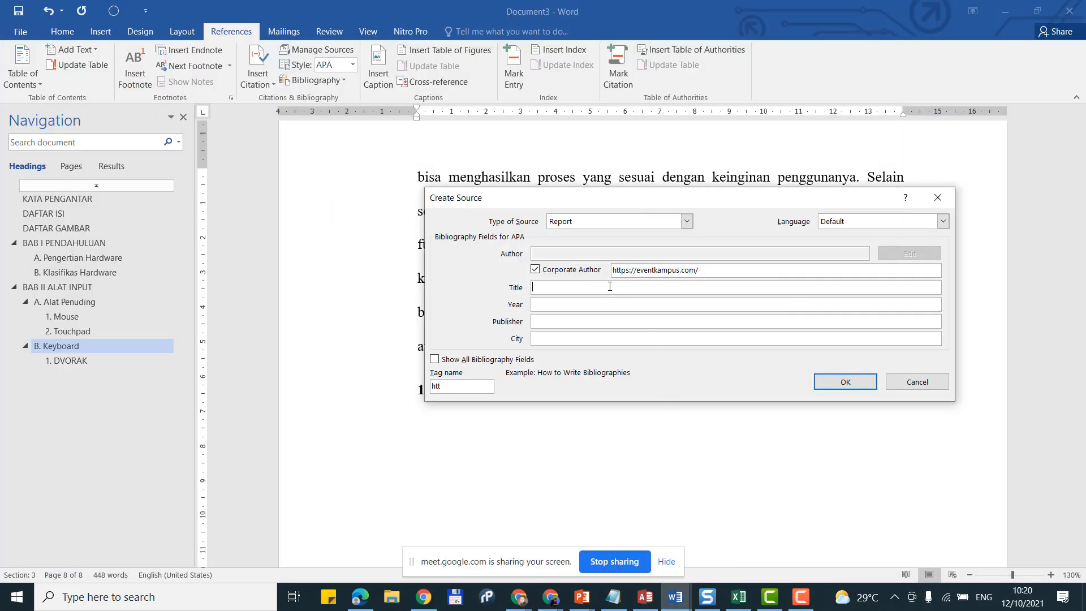
Step: Enter the source title 'Pengertian Keyboard' and year 2018
text(engertian Keyboard)
click(618, 303)
text(201)
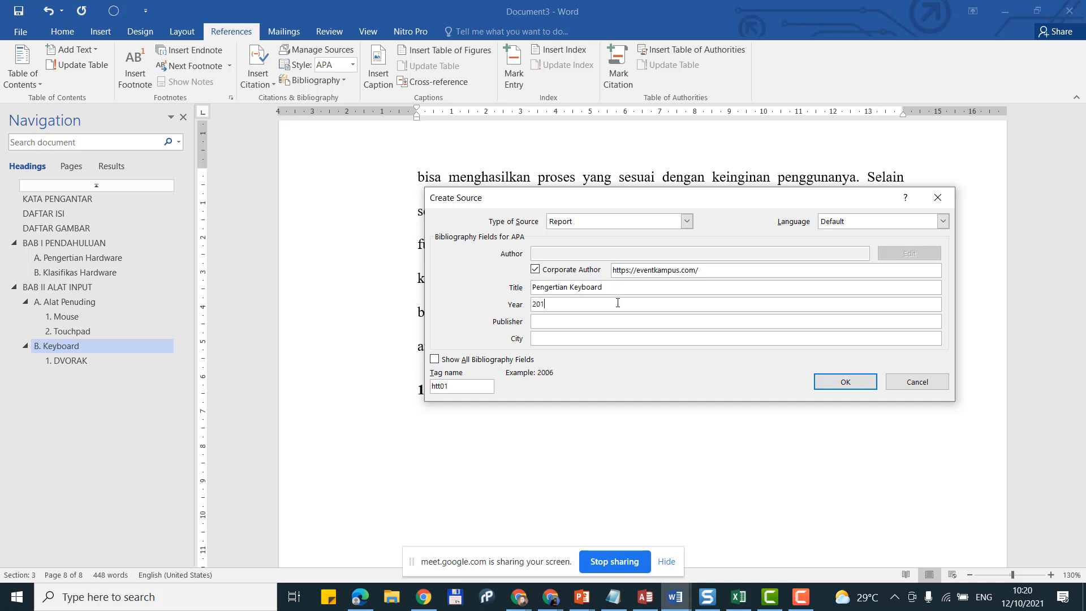
text(8)
click(606, 321)
drag(719, 266, 548, 237)
key(ctrl+c)
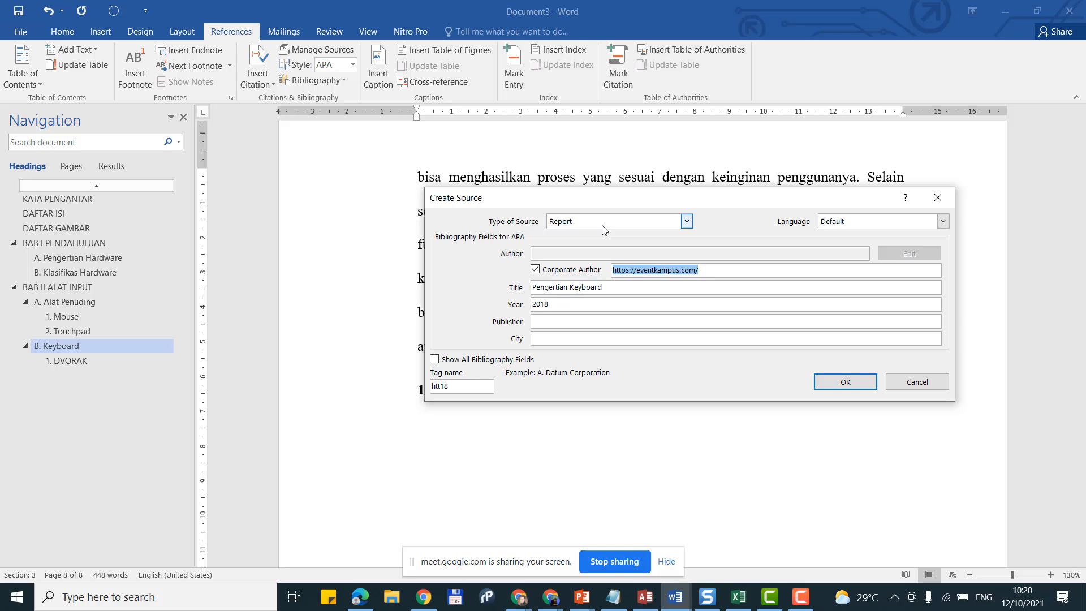
click(687, 221)
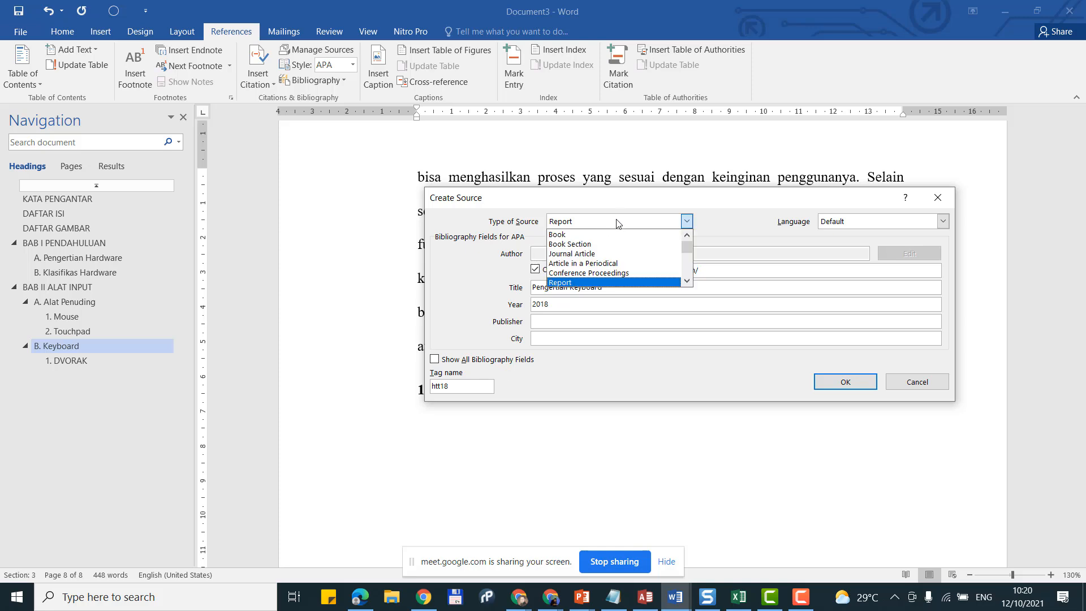
click(656, 217)
click(591, 324)
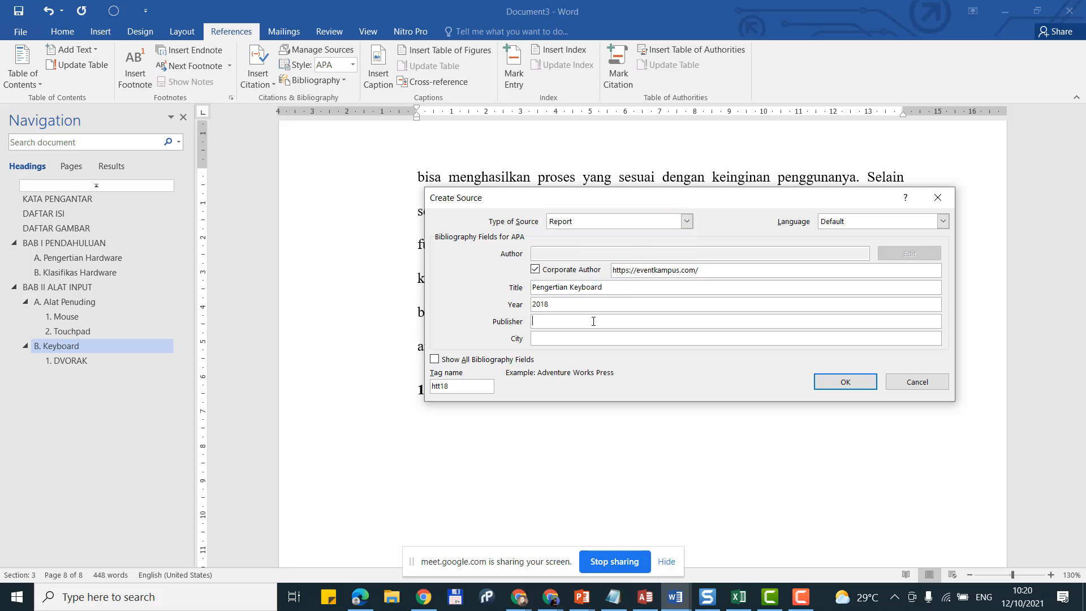
key(ctrl+v)
click(590, 335)
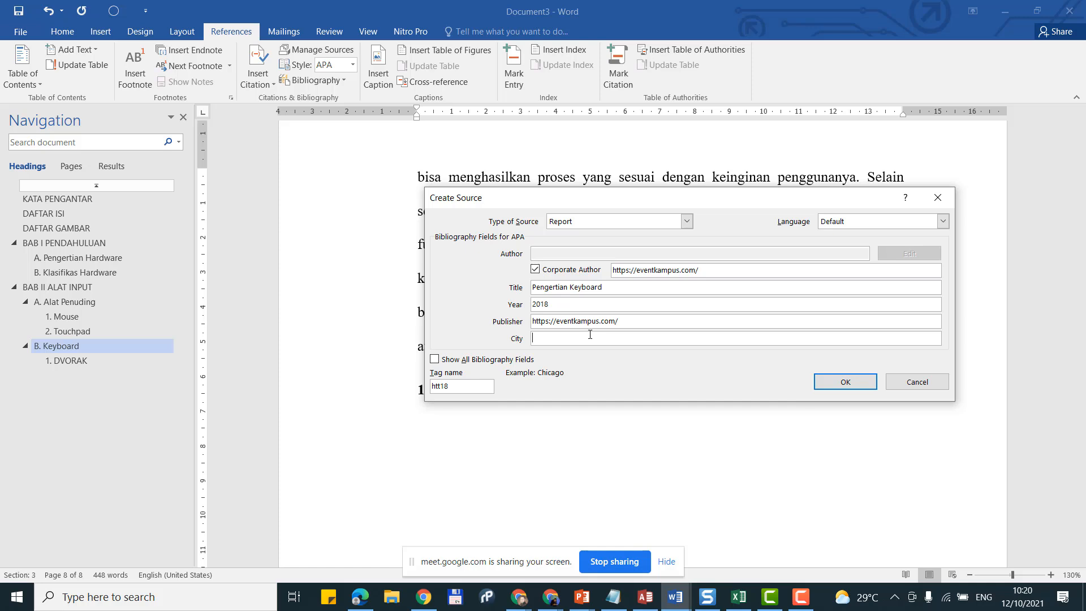
click(832, 380)
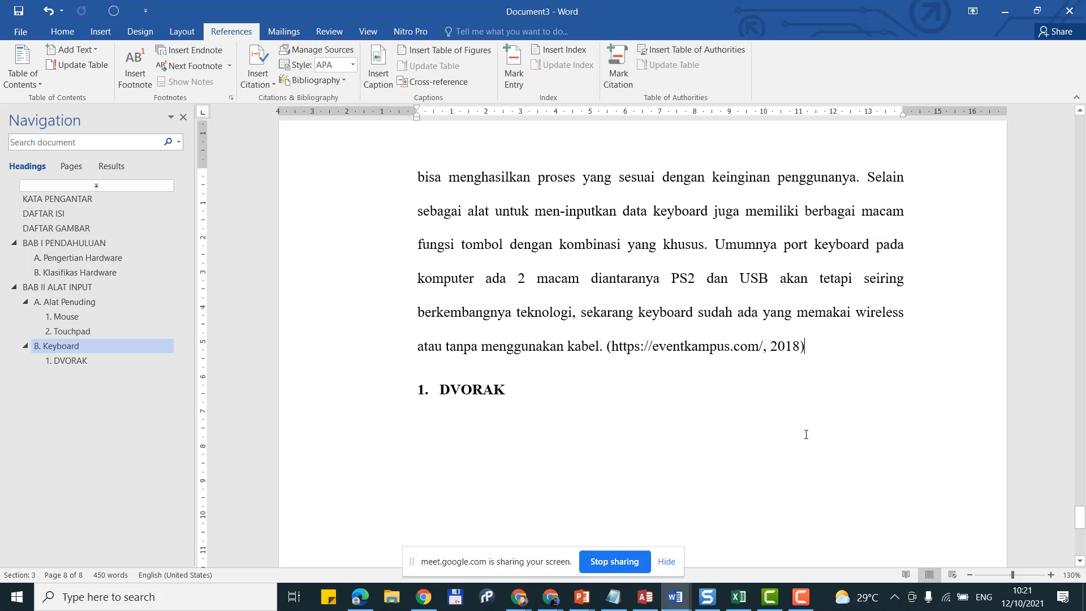
Step: Start a new paragraph under the 1. DVORAK heading and bring the Pengertian keyboard article forward
scroll(806, 434, down, 1)
click(557, 339)
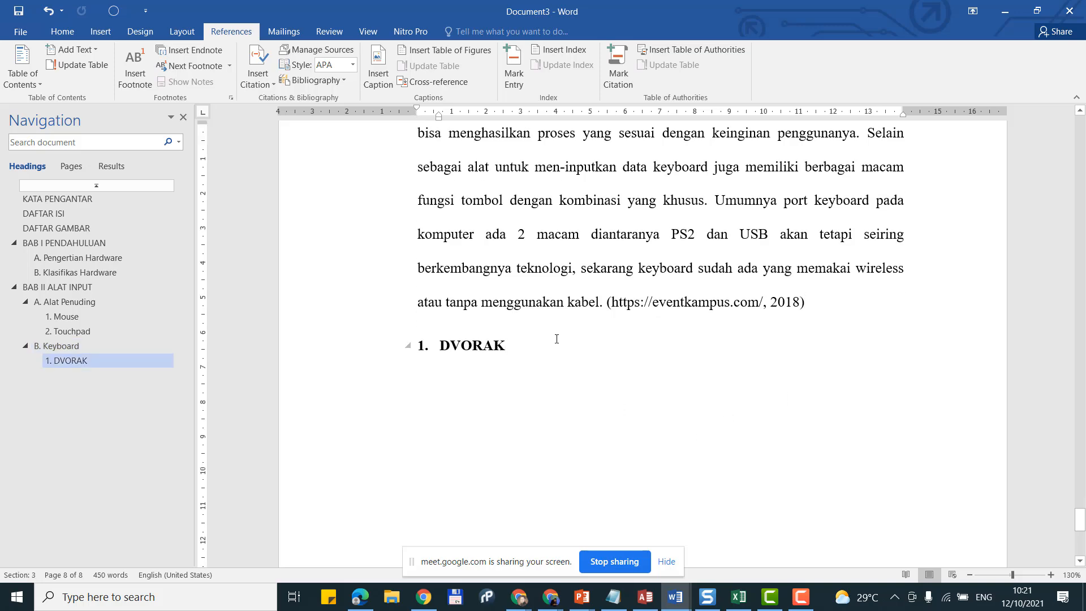
key(Return)
scroll(558, 339, up, 10)
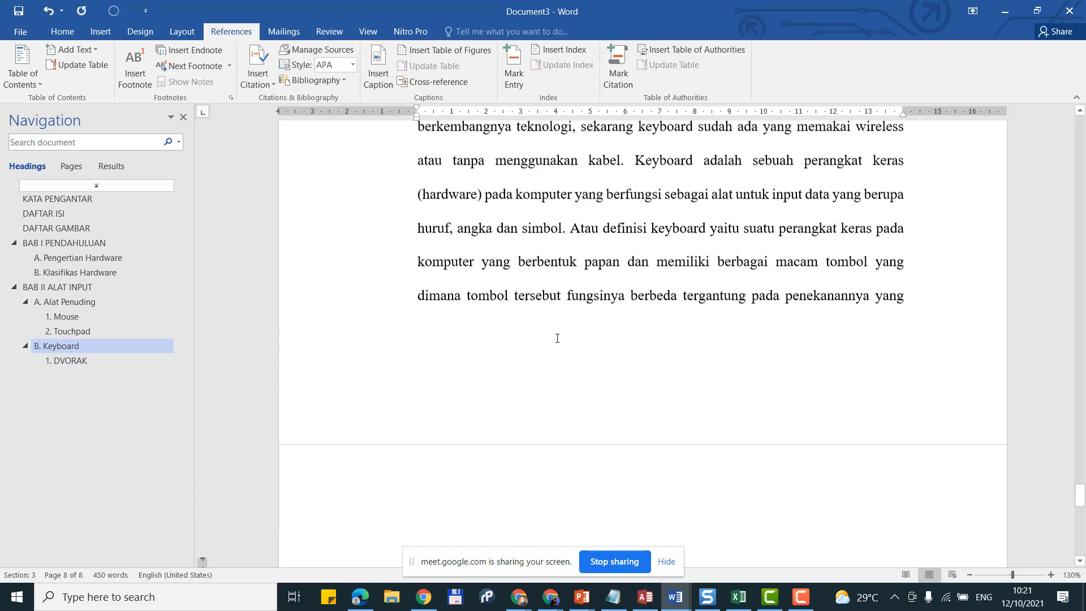
scroll(557, 338, down, 8)
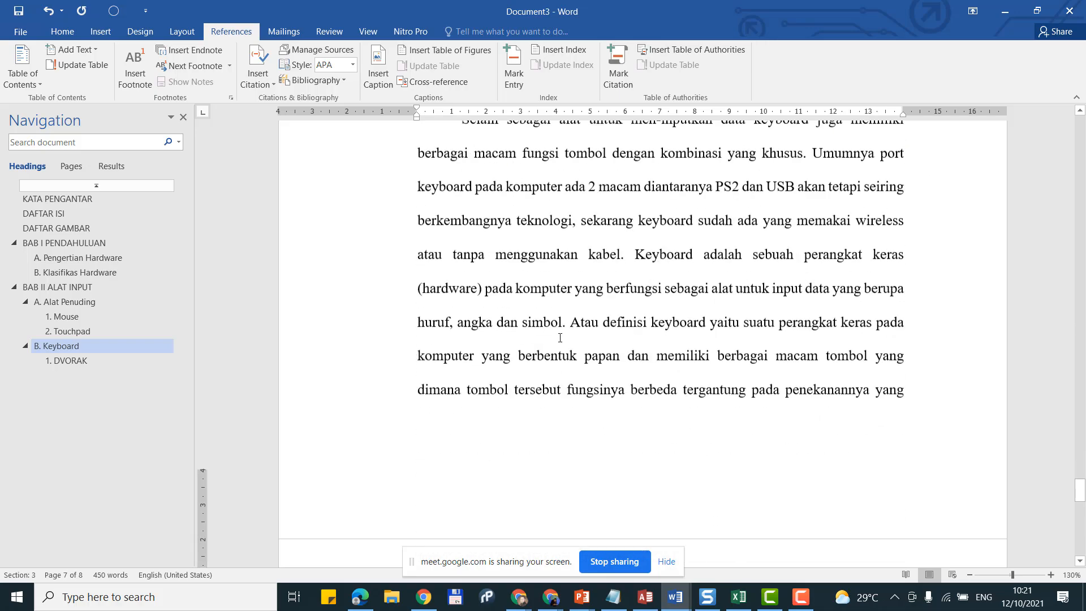
scroll(561, 338, down, 1)
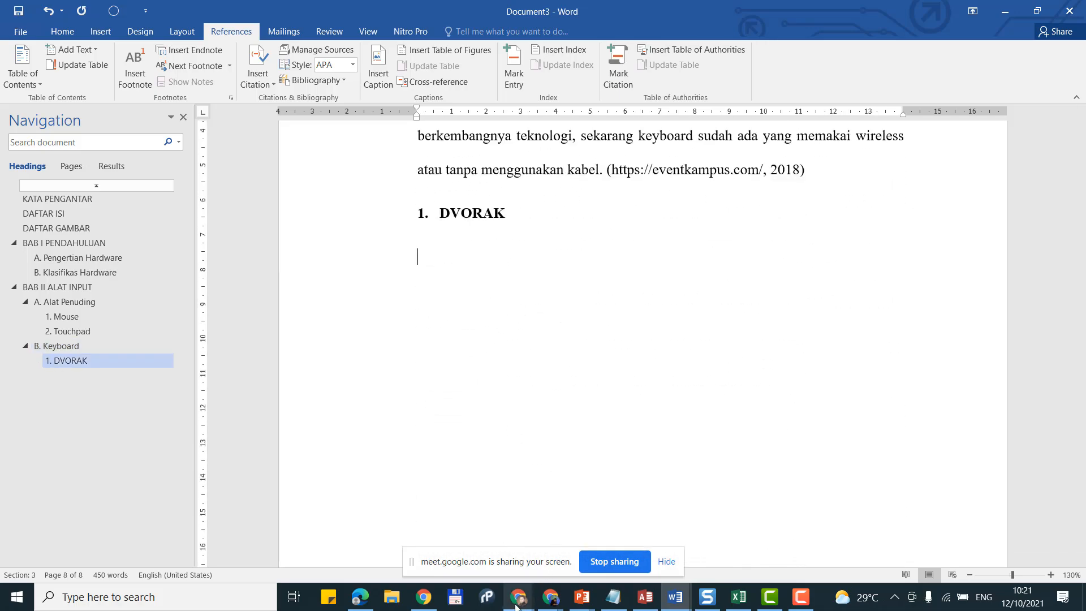
mouse_move(519, 597)
click(409, 549)
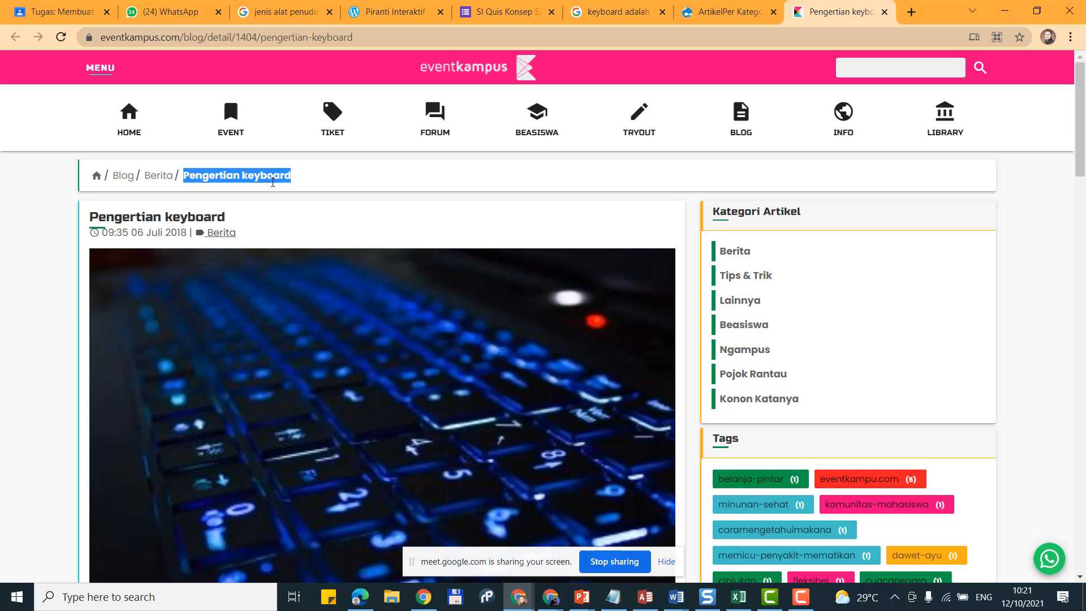
Step: Search Google for 'dvorak keyboard adalah'
click(280, 11)
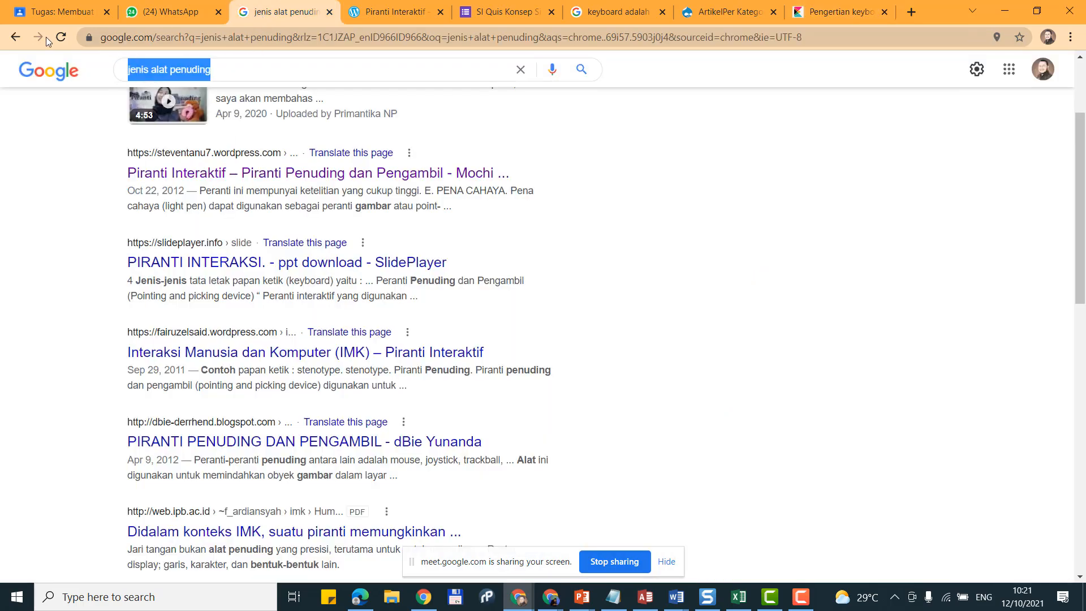
text(DV)
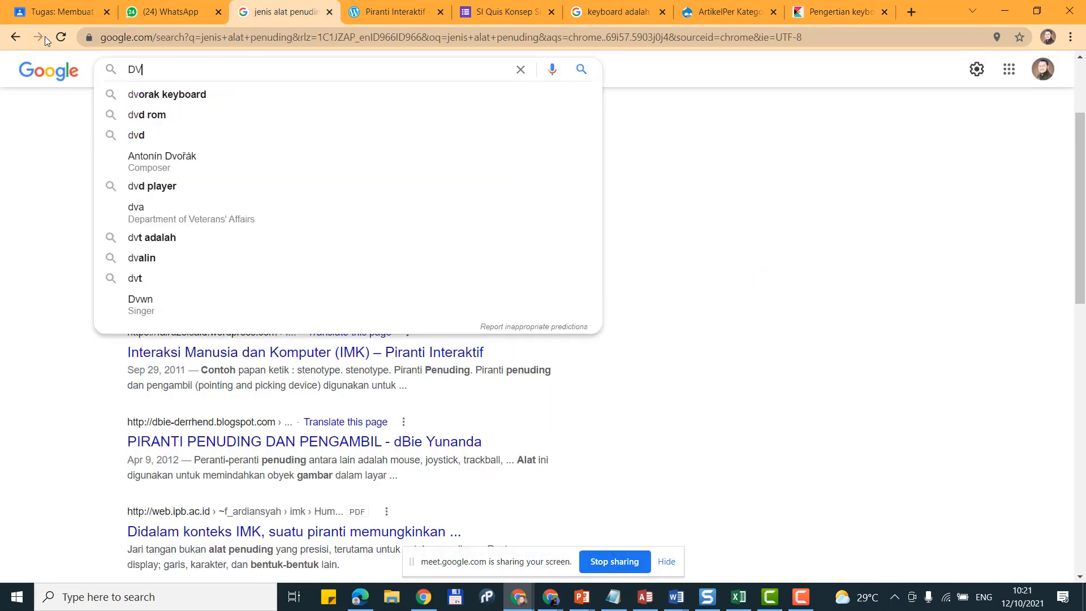
text(orak)
key(Down)
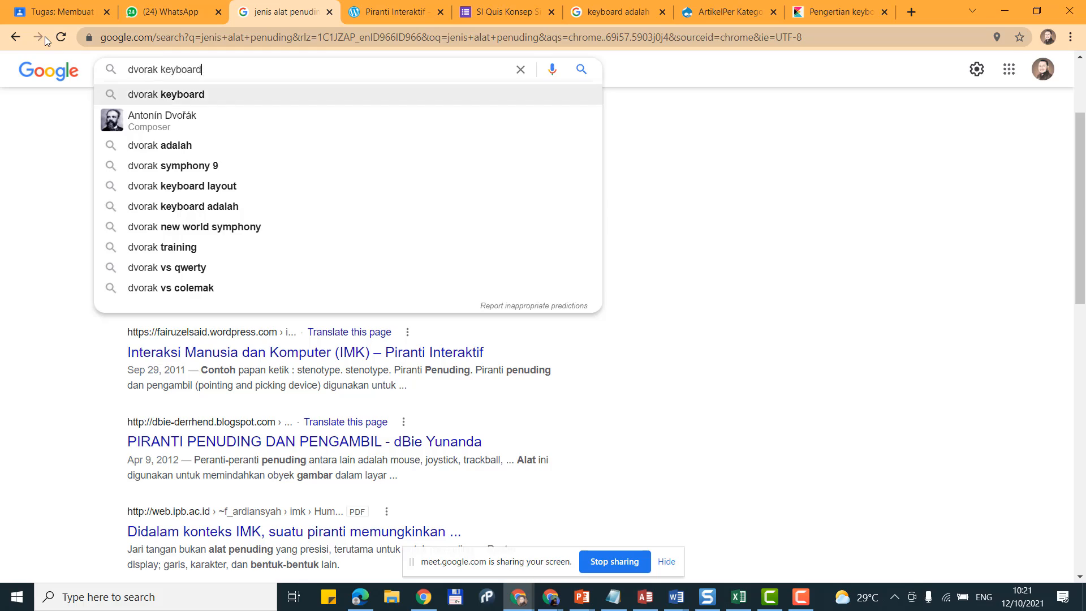
key(Return)
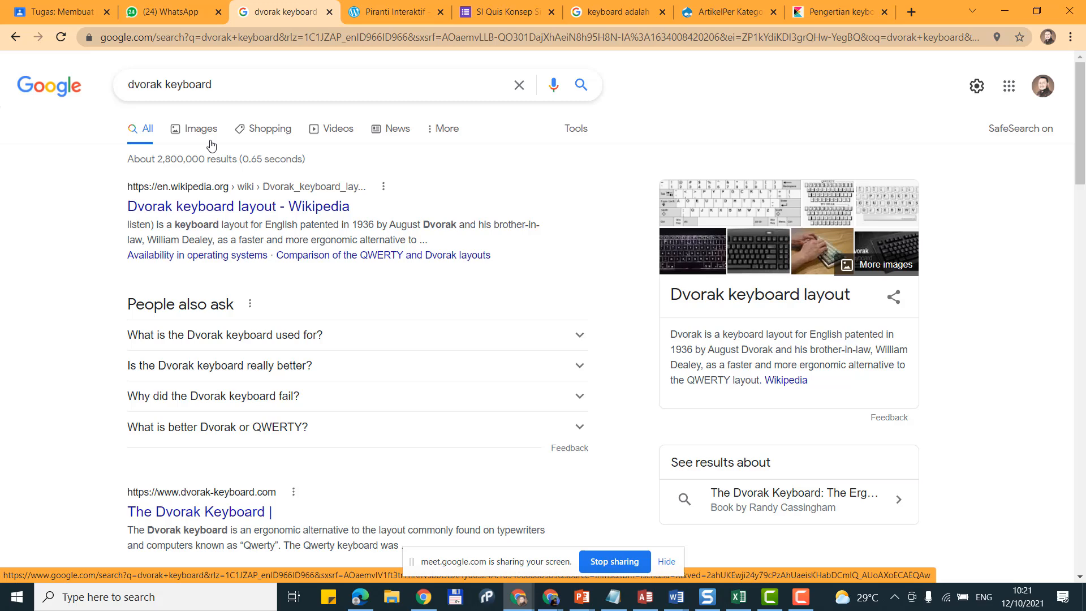
click(239, 81)
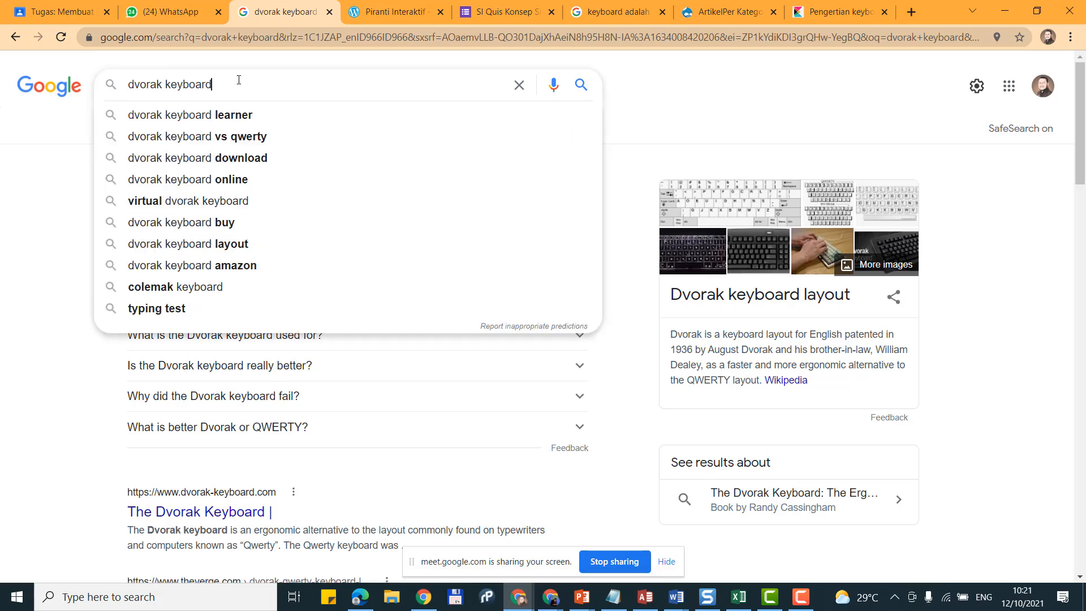
text(adalah)
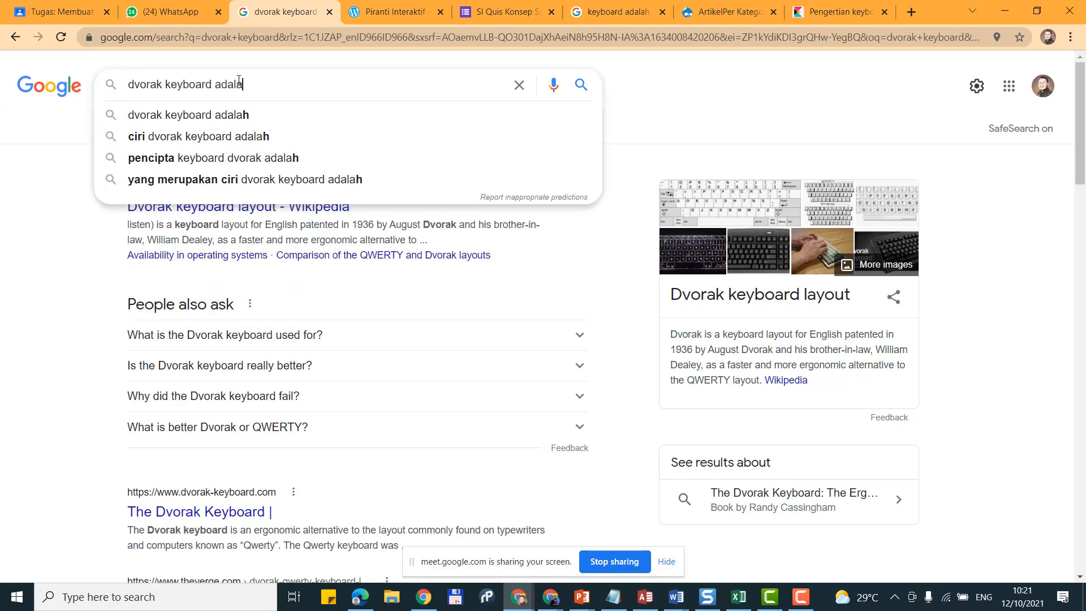
key(Return)
Step: Expand the first People also ask answer about the Dvorak keyboard and copy it
scroll(229, 265, down, 3)
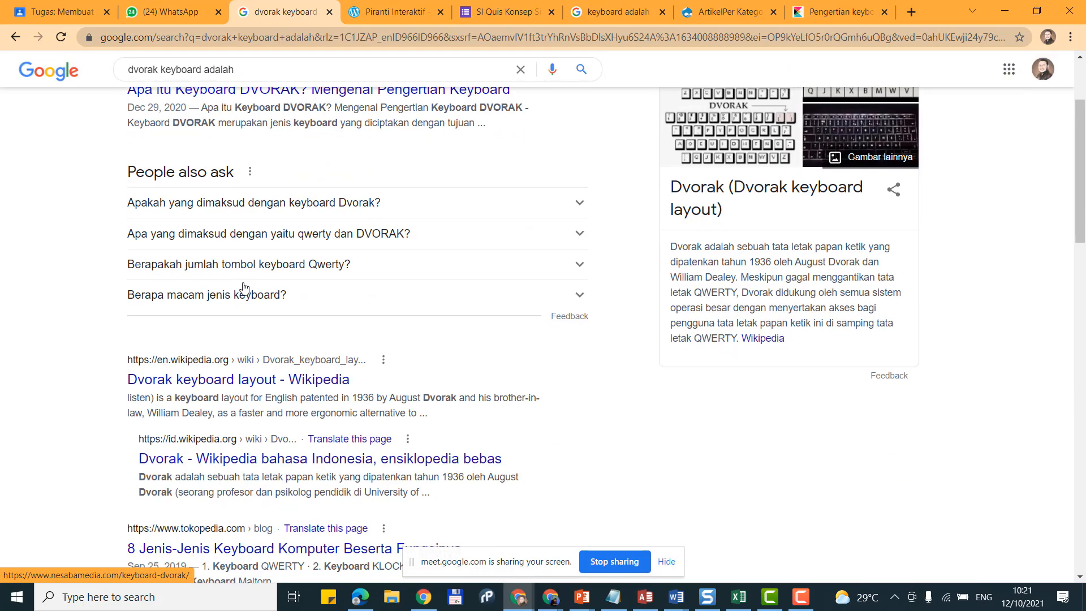
click(283, 204)
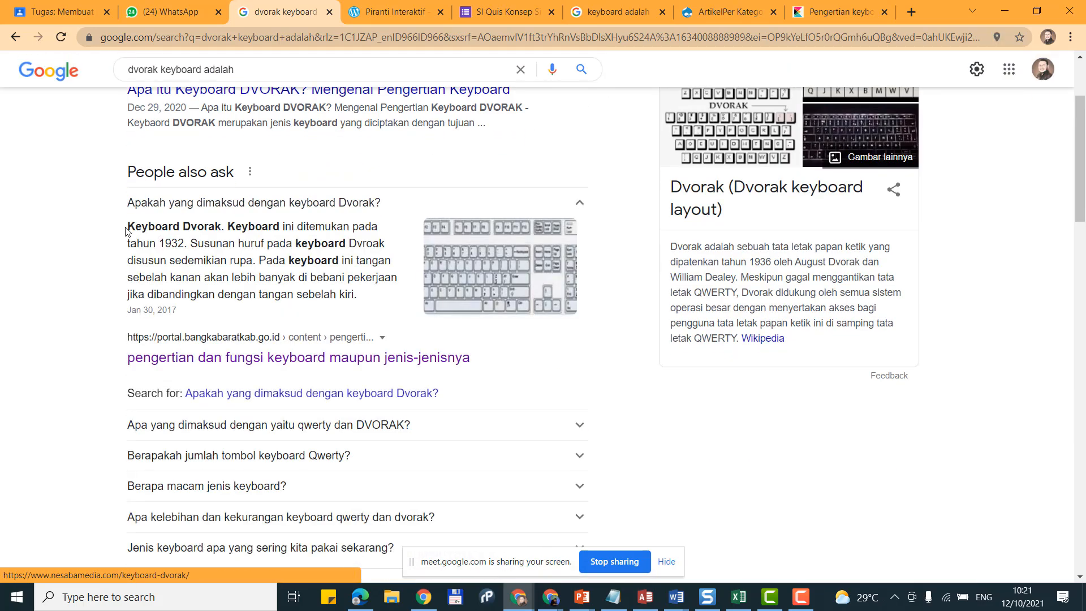
drag(126, 231, 372, 301)
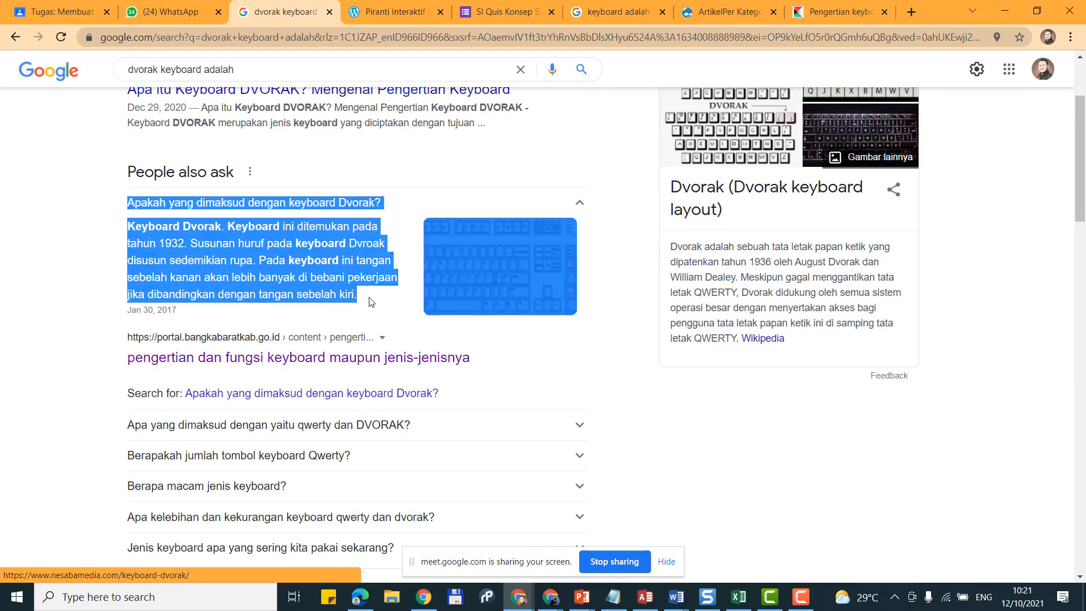
right_click(316, 245)
click(328, 257)
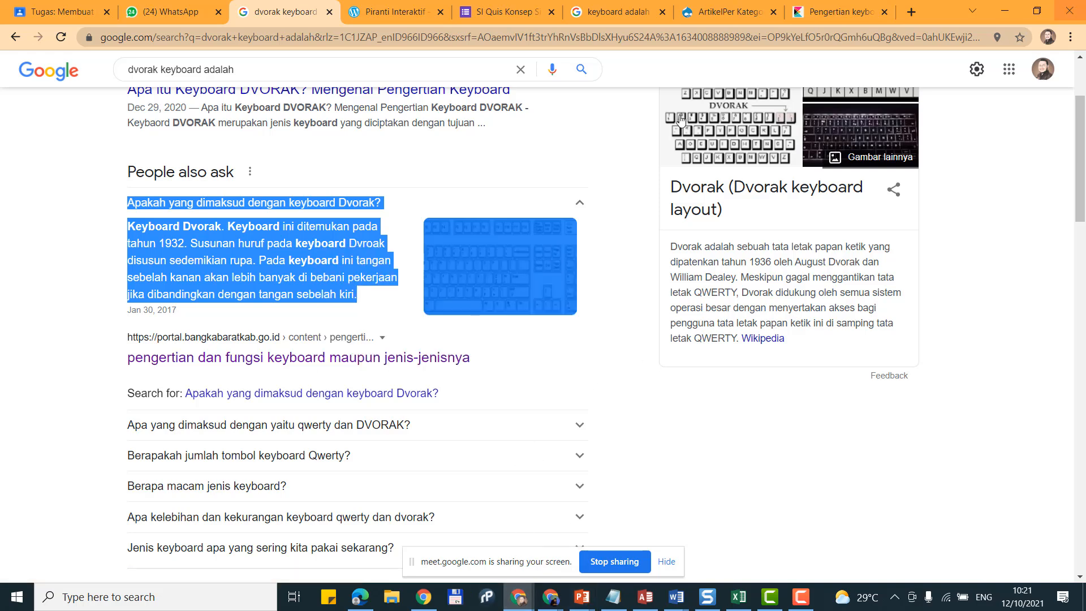
Step: Search Google for 'dvorak keyboard adalah' in a new tab and switch to Books results
click(920, 14)
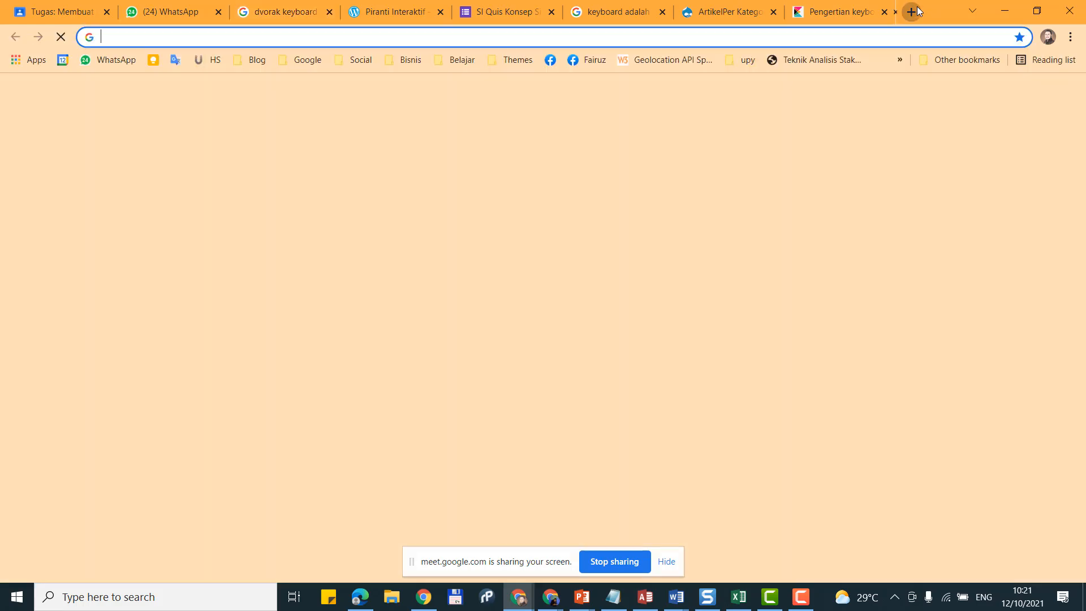
click(318, 57)
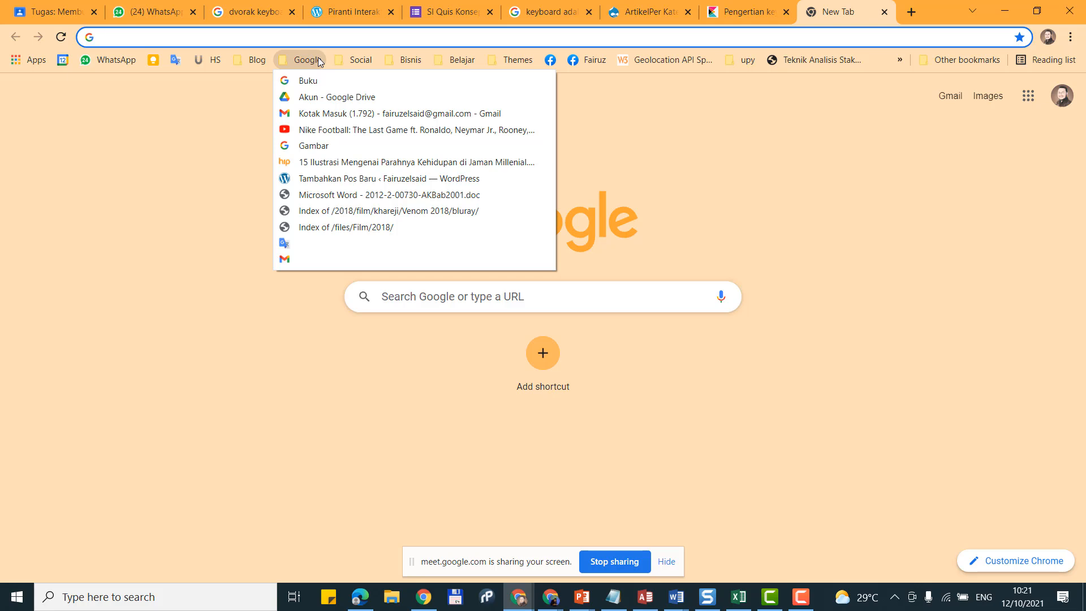
mouse_move(355, 59)
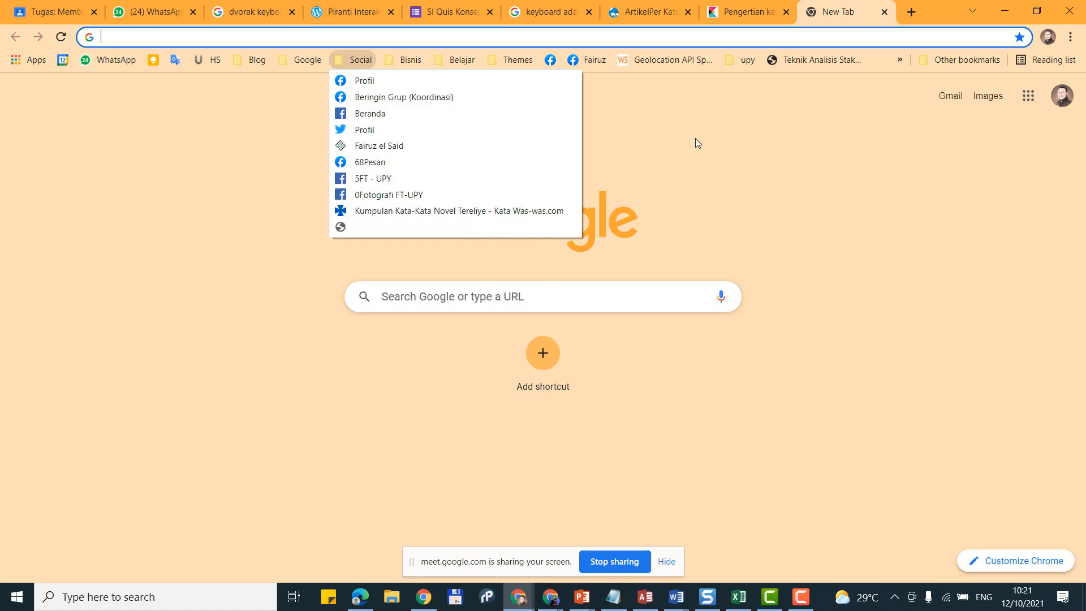
click(483, 299)
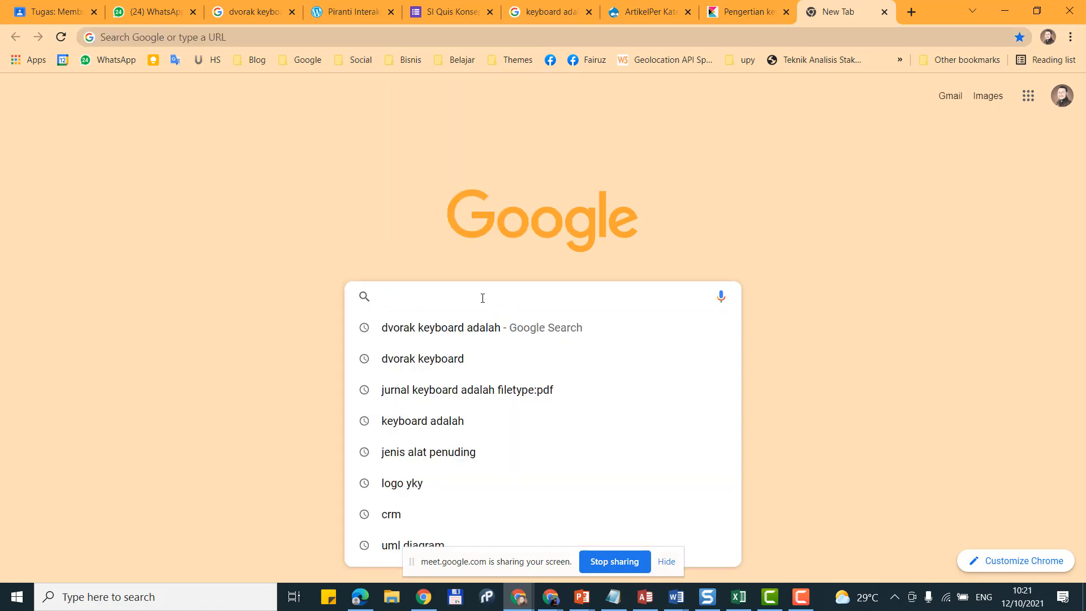
text(dvorak)
key(Return)
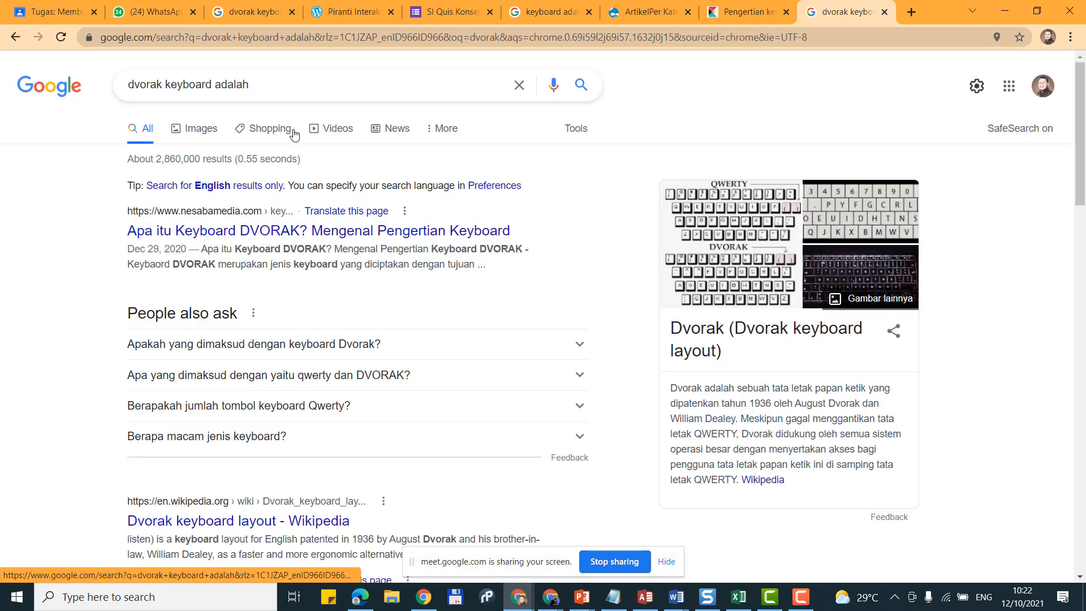
click(445, 130)
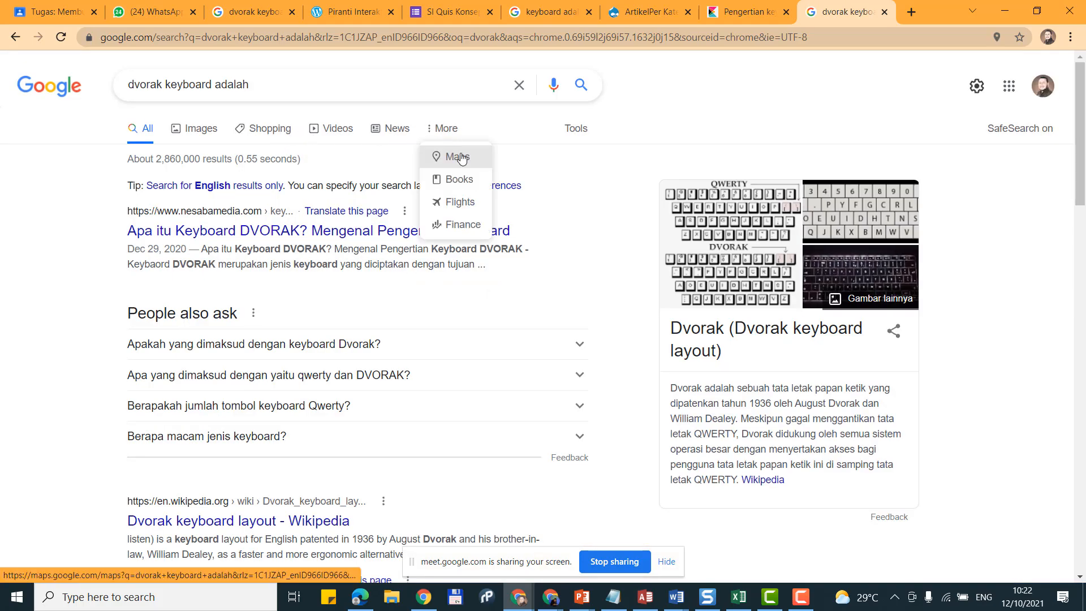
click(464, 180)
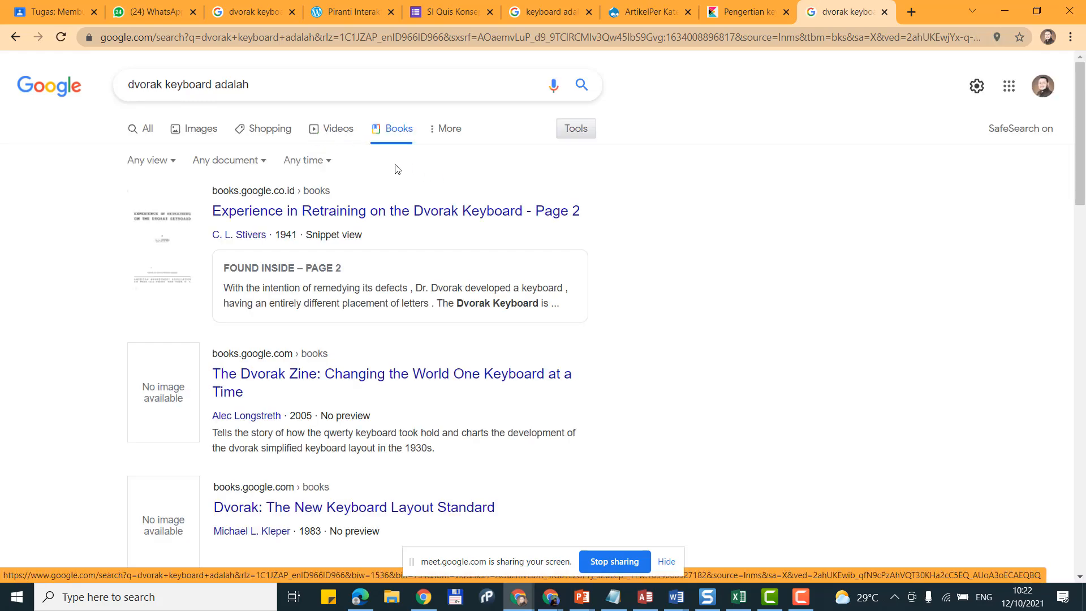
Step: Change the document-type filter from Any document to Books, then scroll to the Buku Pintar Komputer result
scroll(404, 176, down, 12)
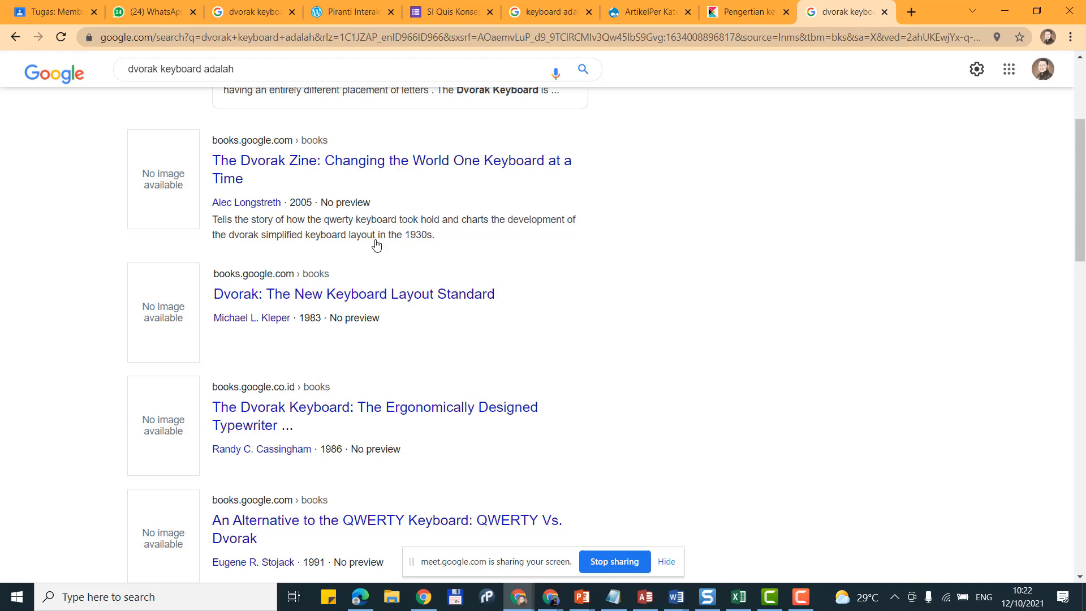
scroll(371, 250, down, 5)
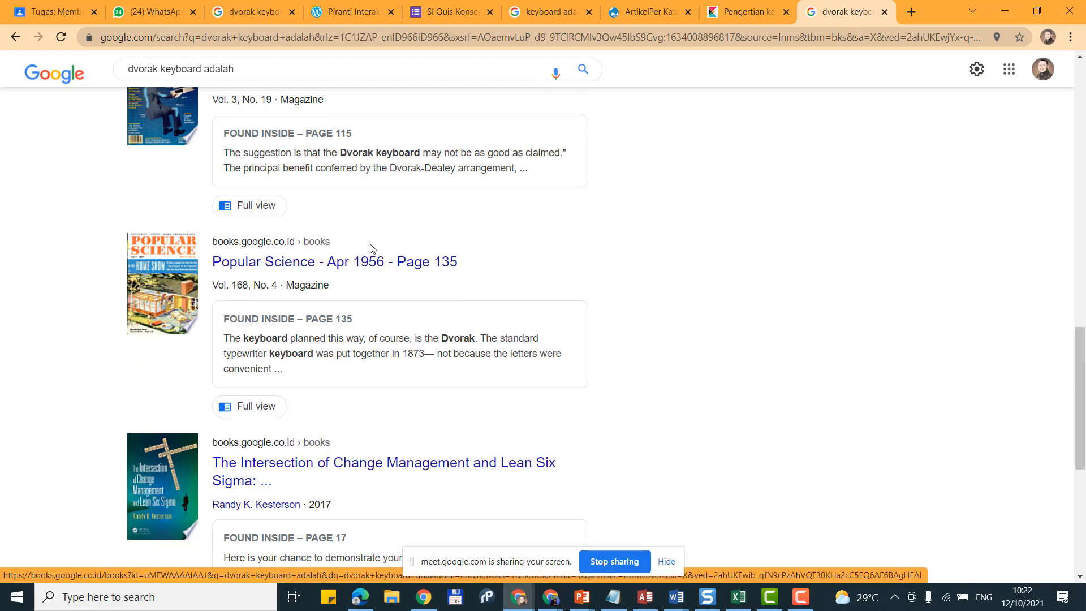
scroll(371, 248, down, 3)
scroll(371, 247, up, 20)
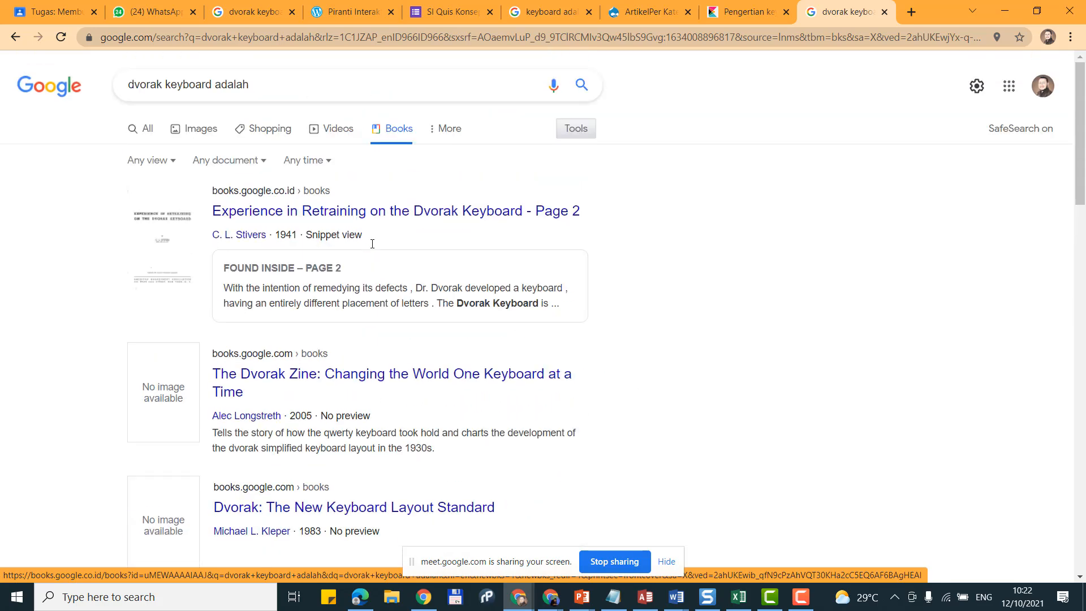
click(175, 165)
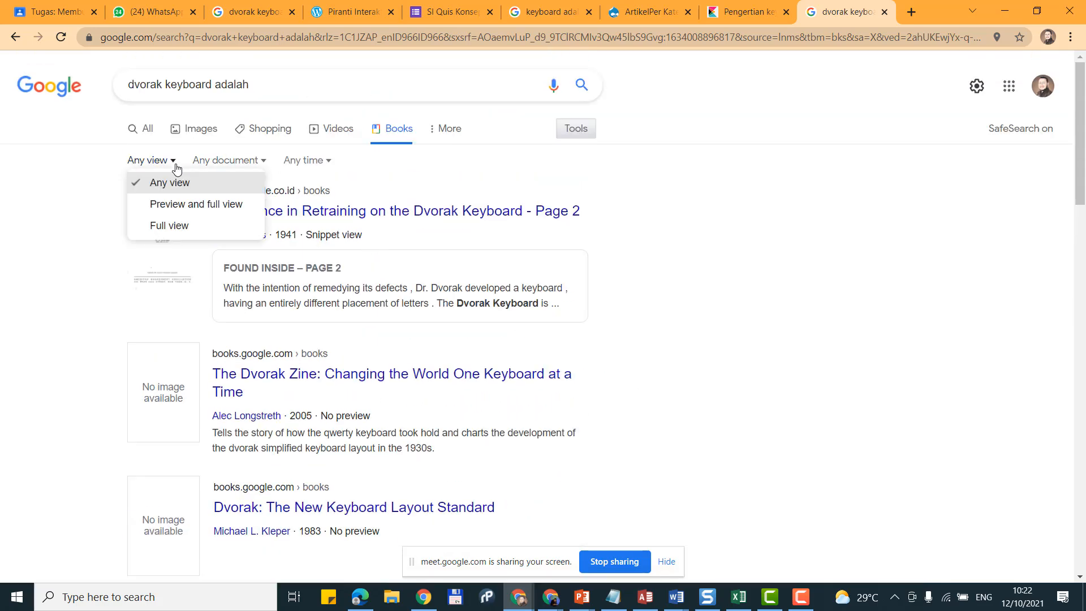
click(563, 138)
click(581, 135)
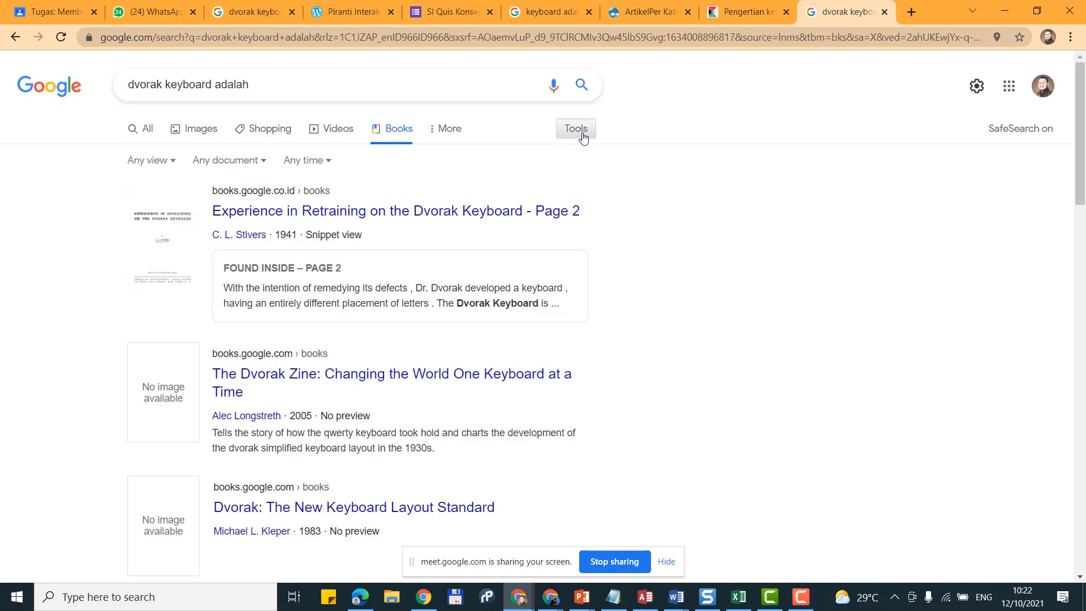
click(247, 164)
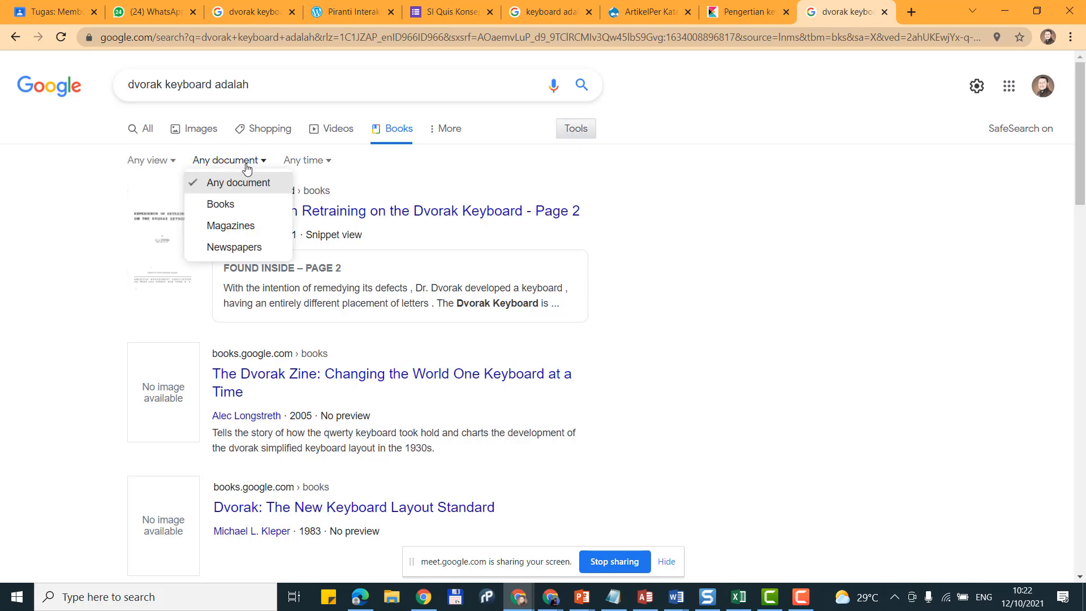
click(219, 199)
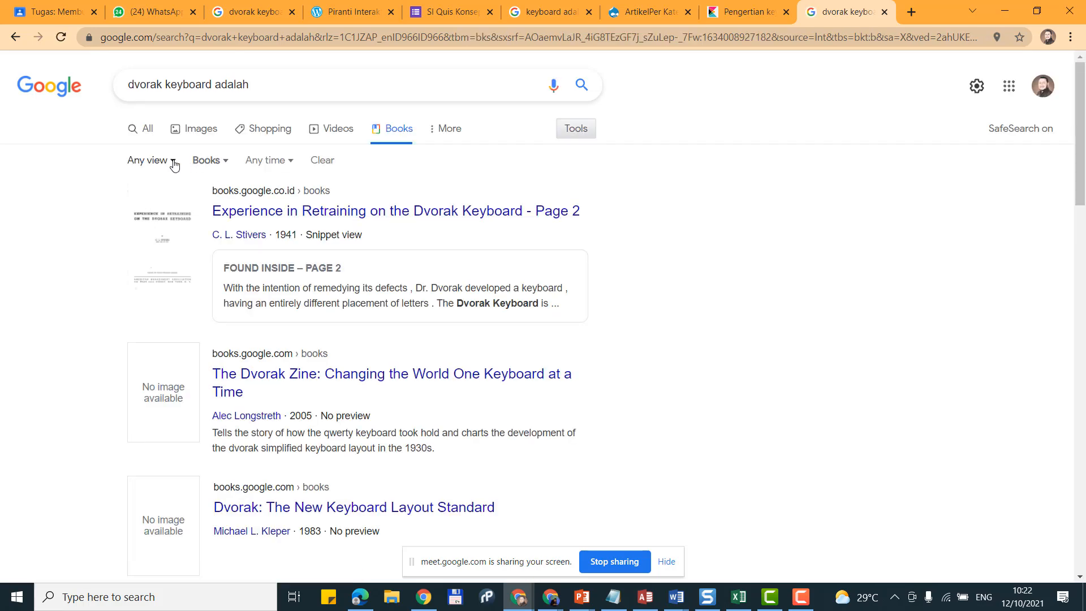
click(175, 164)
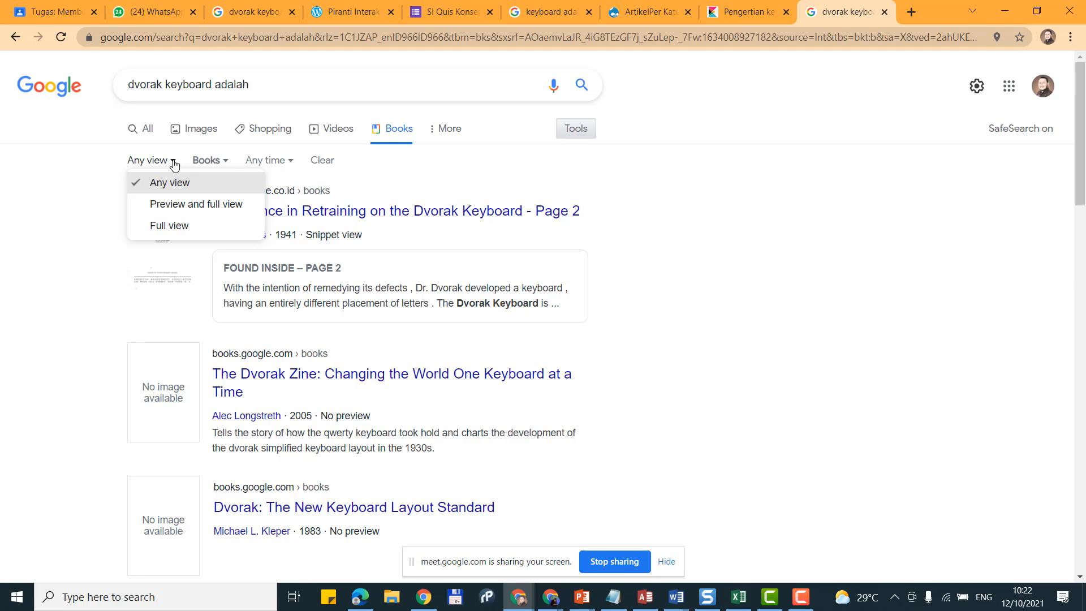
click(244, 84)
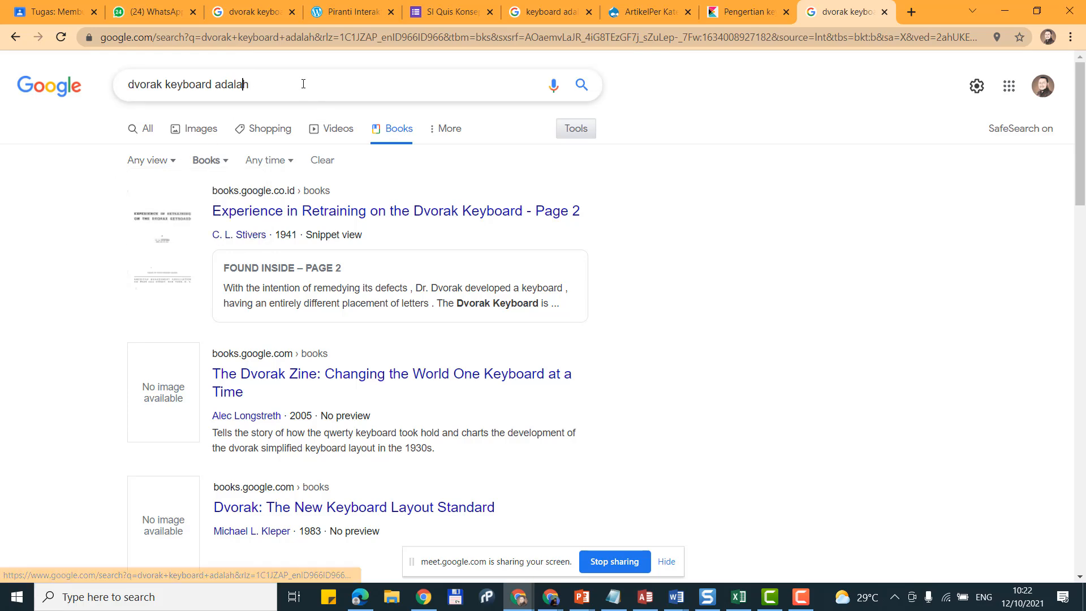
scroll(492, 280, down, 1)
scroll(492, 281, down, 15)
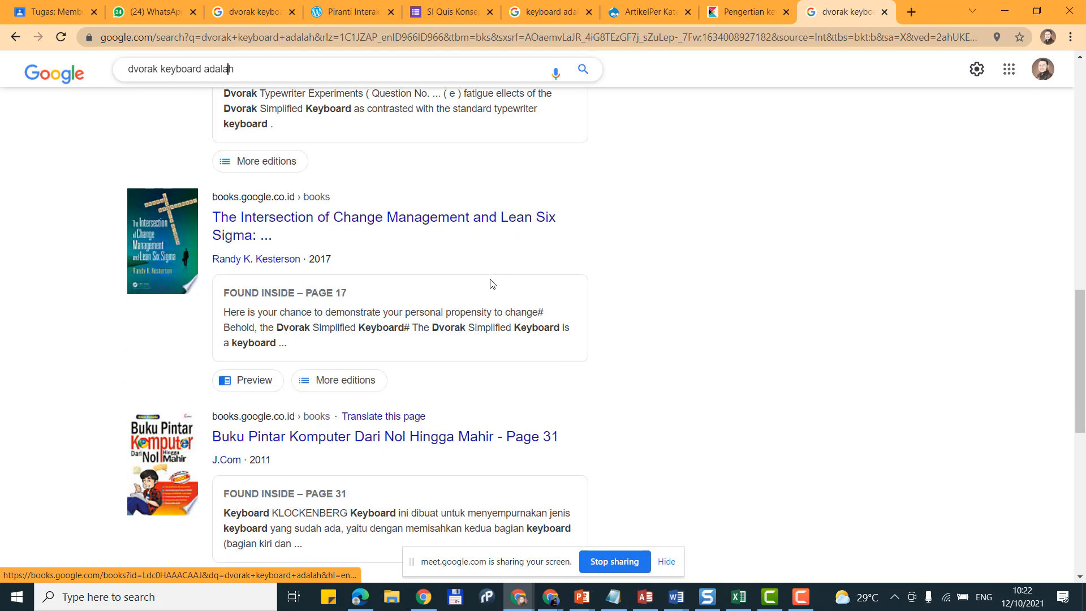
scroll(490, 286, down, 2)
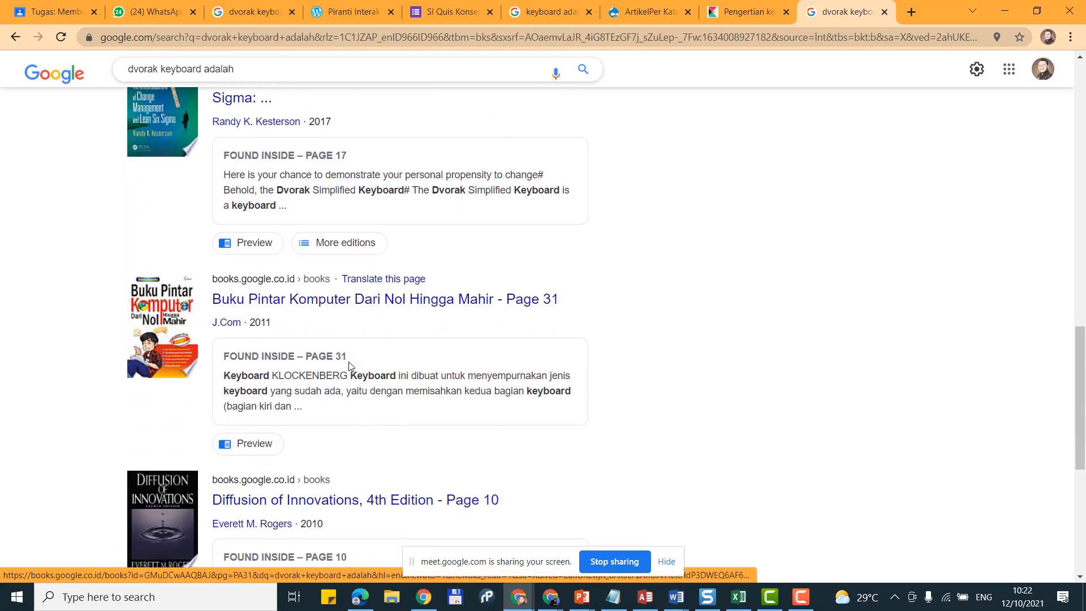
Step: Open the Buku Pintar Komputer book and scroll its preview back to the DVD-Combo entry
right_click(355, 299)
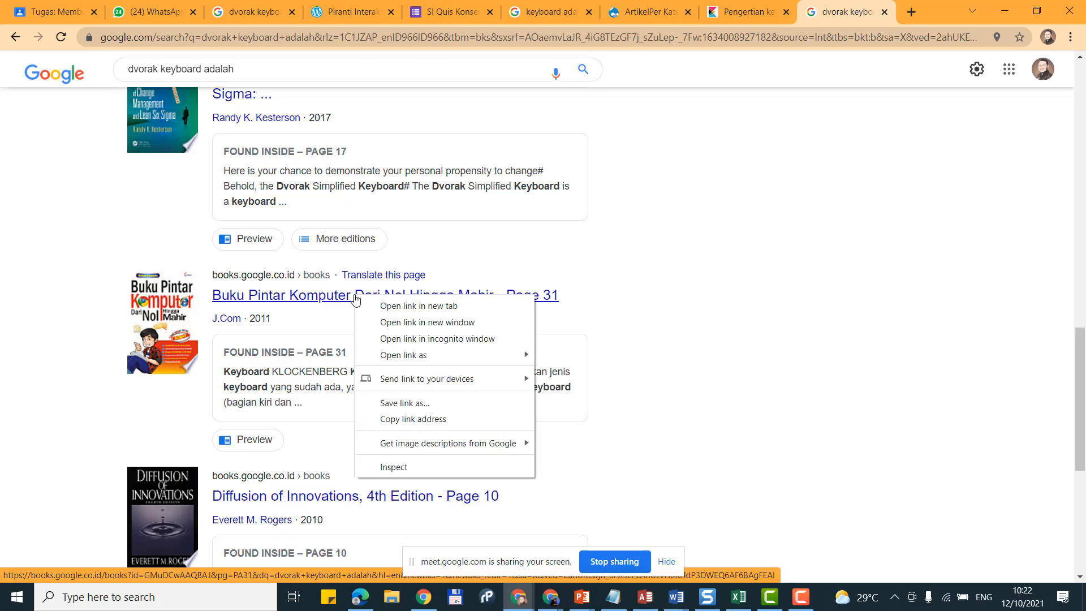
click(332, 306)
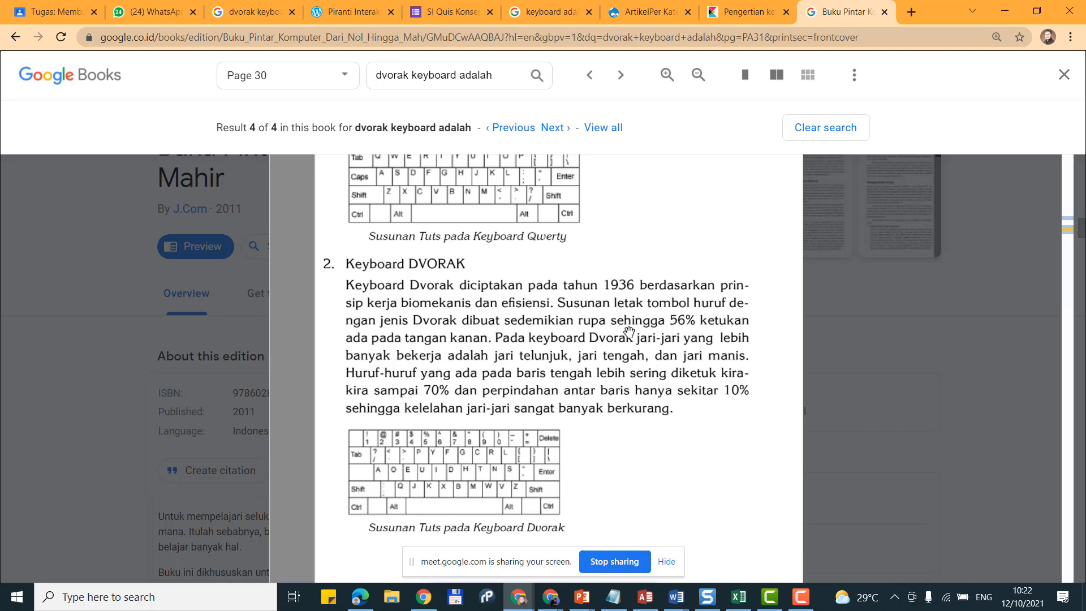
scroll(629, 332, up, 5)
scroll(565, 385, down, 5)
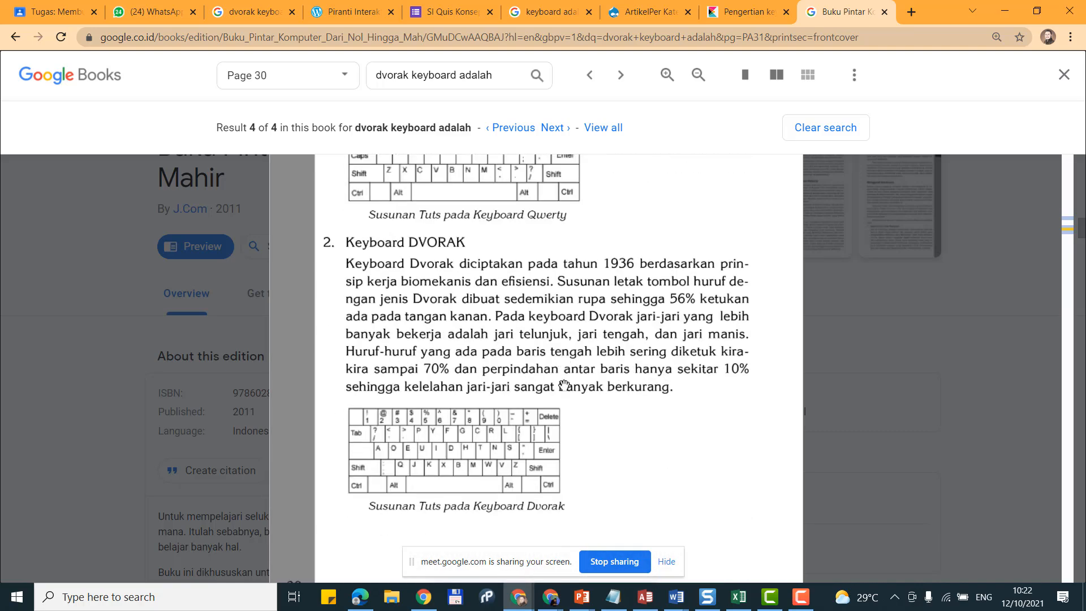
scroll(565, 385, down, 3)
scroll(412, 363, up, 5)
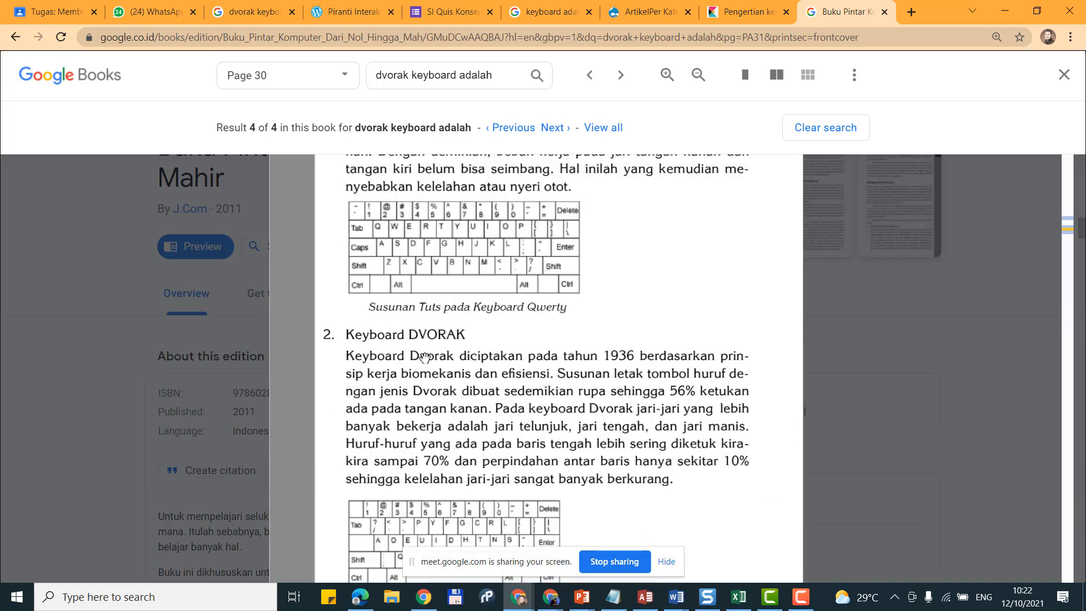
scroll(425, 357, up, 15)
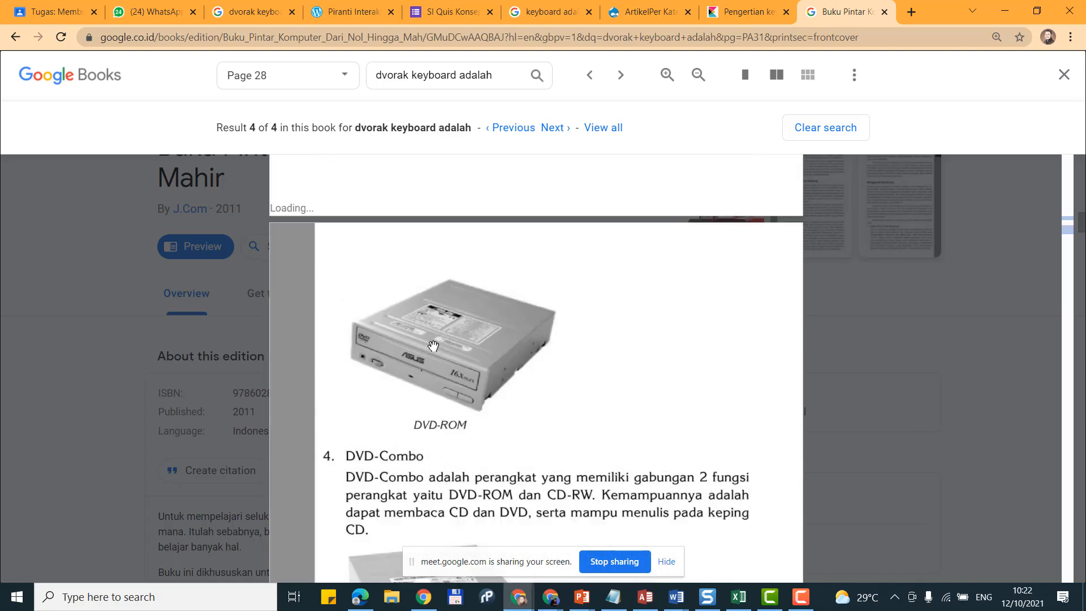
scroll(433, 346, up, 15)
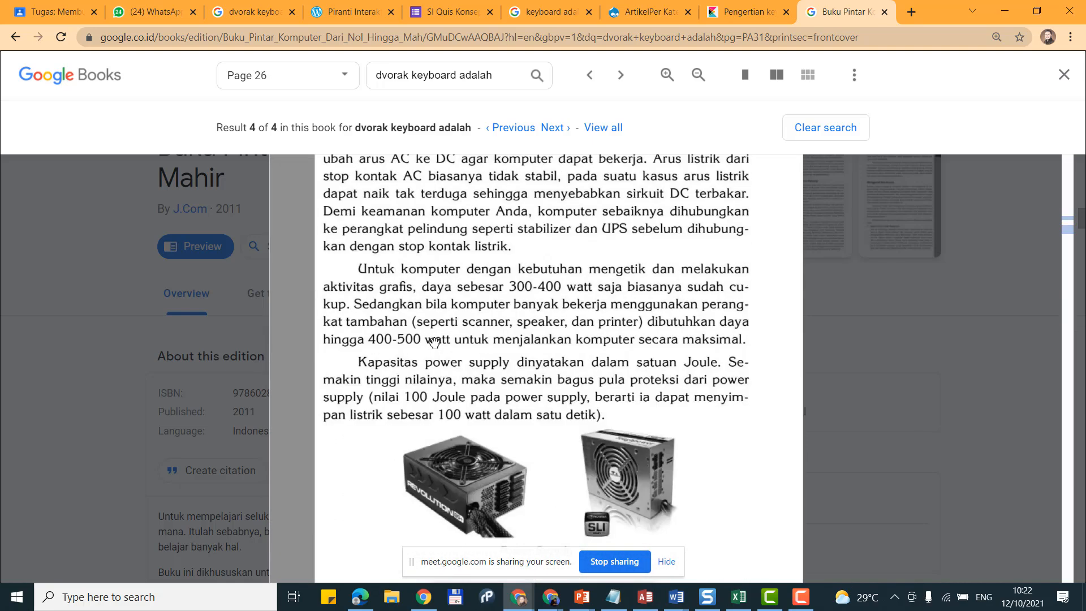
scroll(431, 333, down, 5)
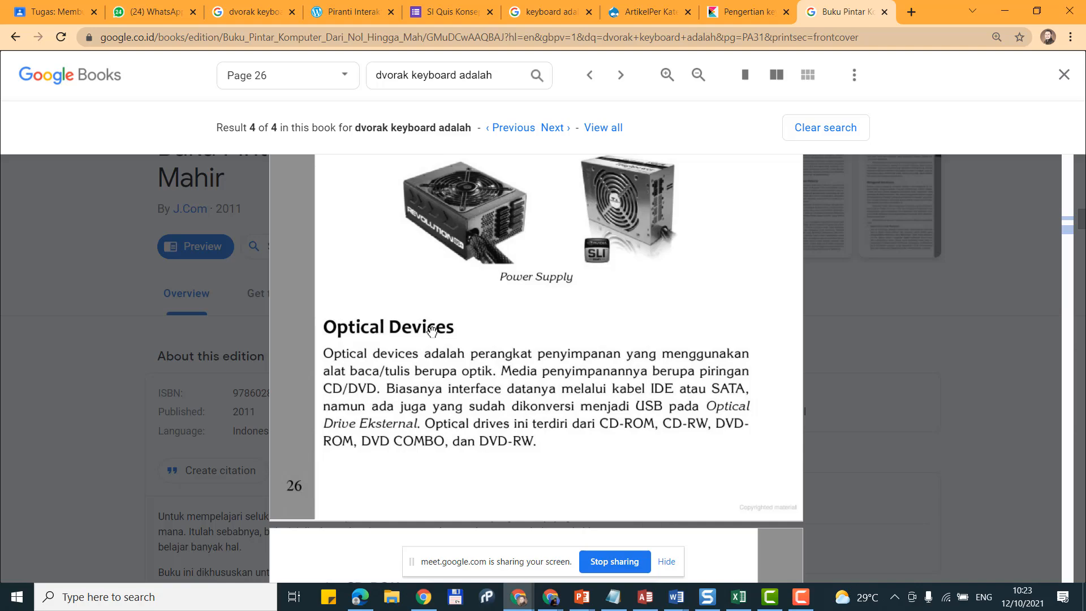
scroll(432, 332, down, 15)
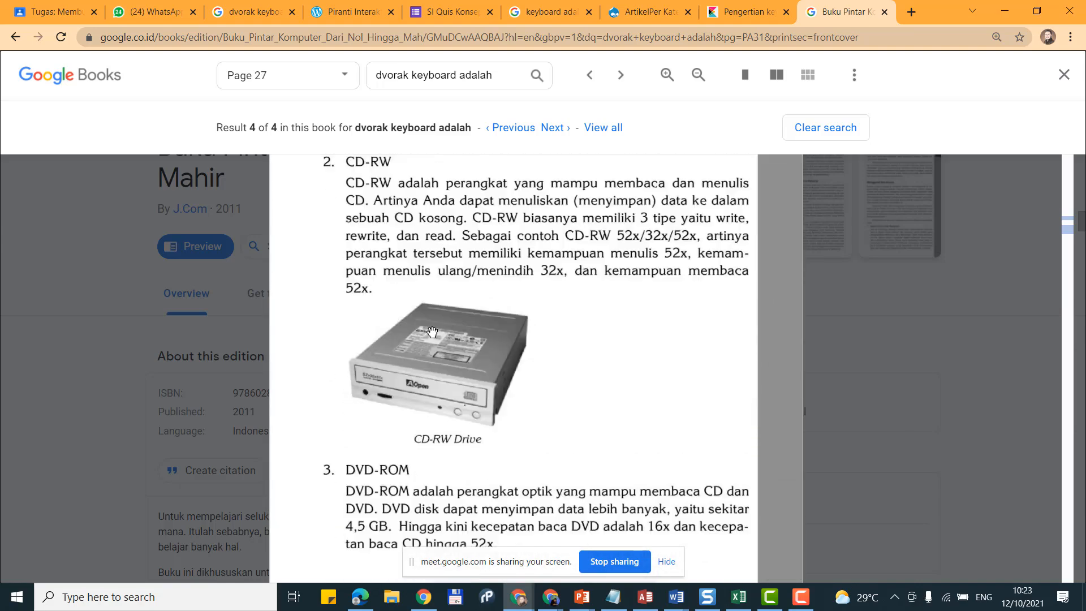
scroll(432, 332, down, 7)
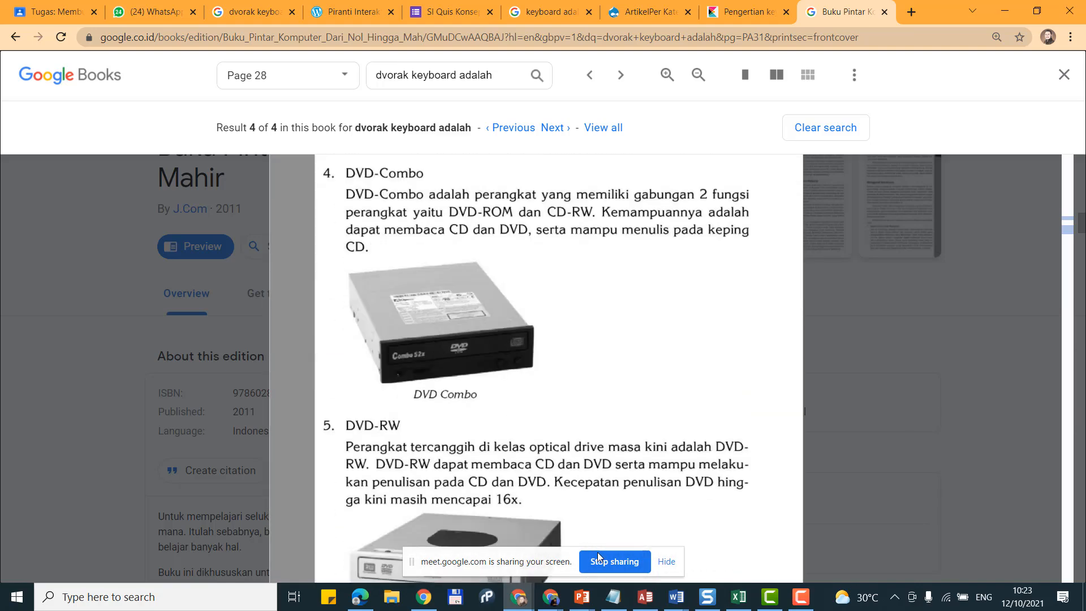
Step: In the Word report, add Heading 3 subheadings '2. Qwerty' and '3. DLLL' below DVORAK
click(677, 597)
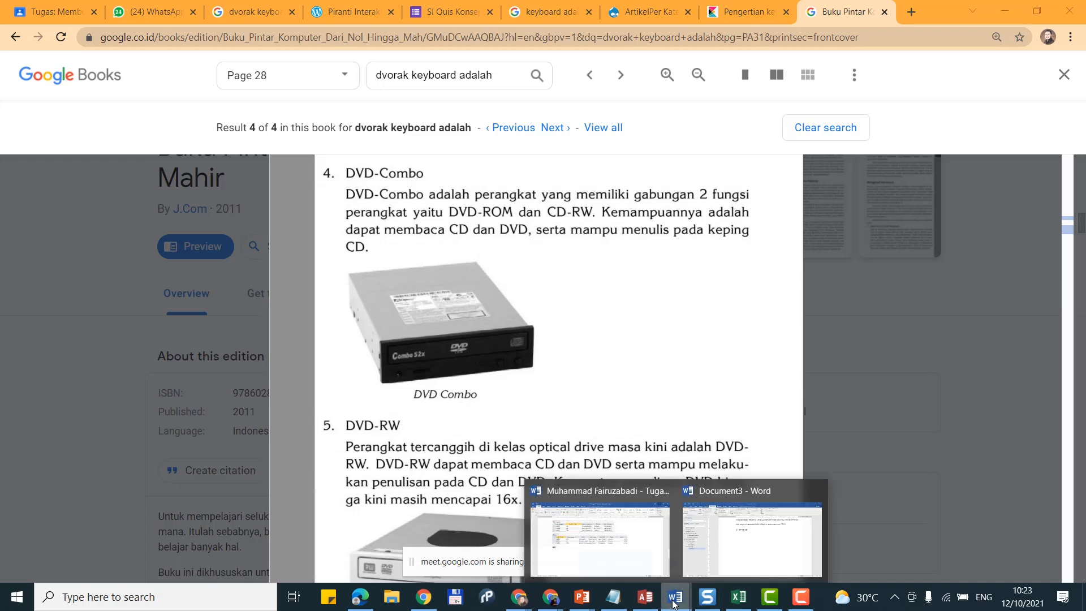
click(739, 553)
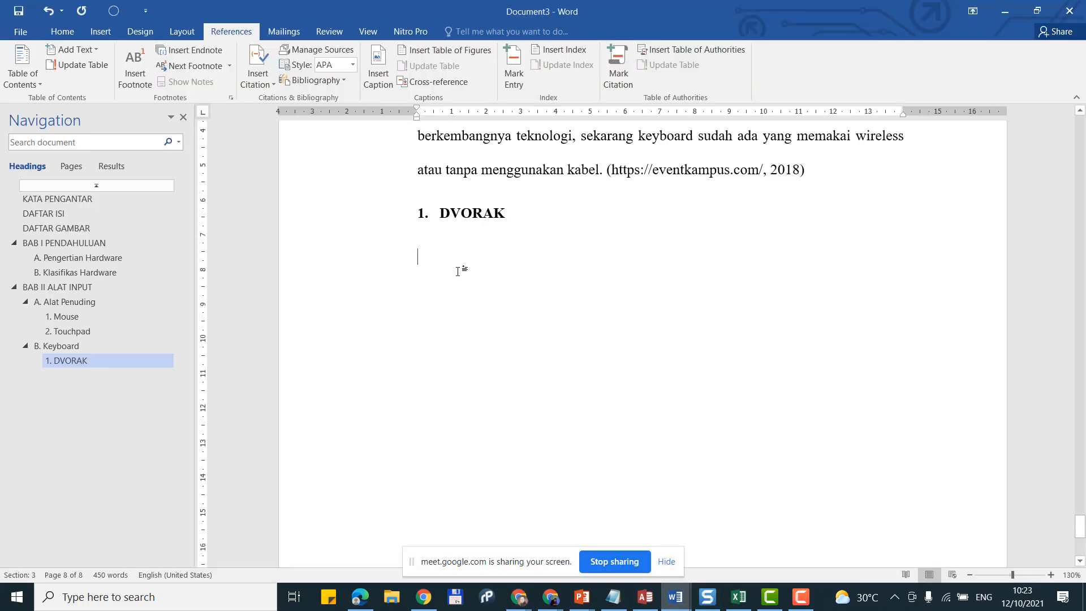
scroll(458, 271, up, 1)
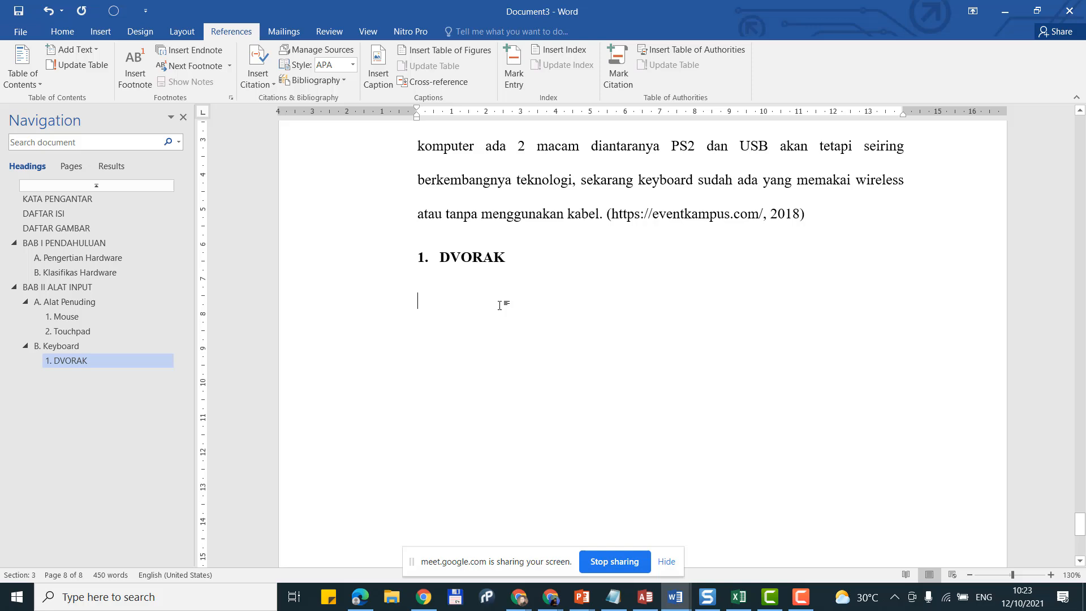
click(62, 31)
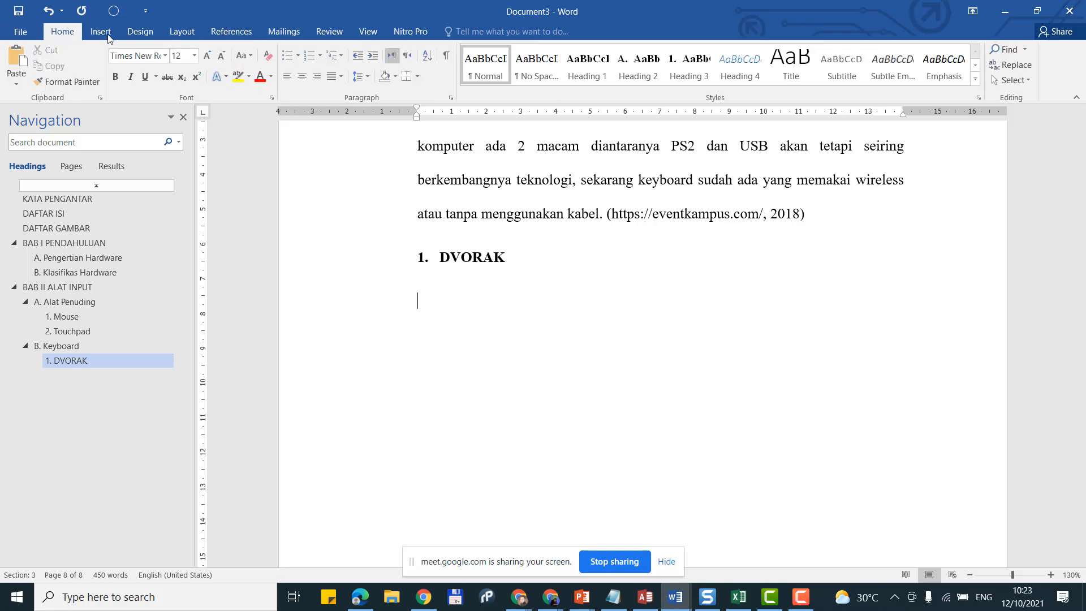
key(Return)
click(673, 76)
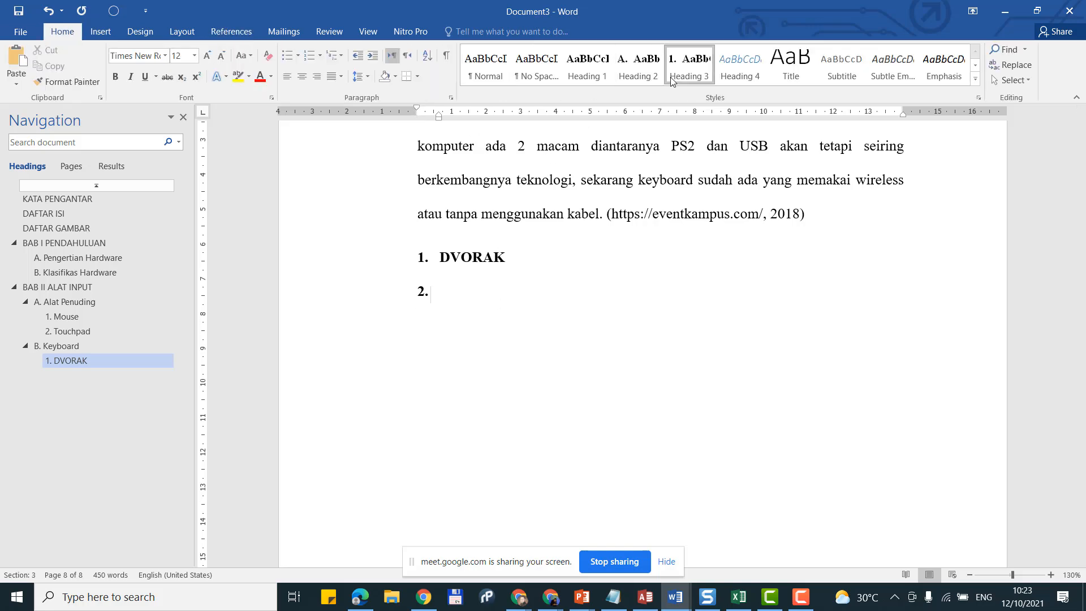
text(Qwerty)
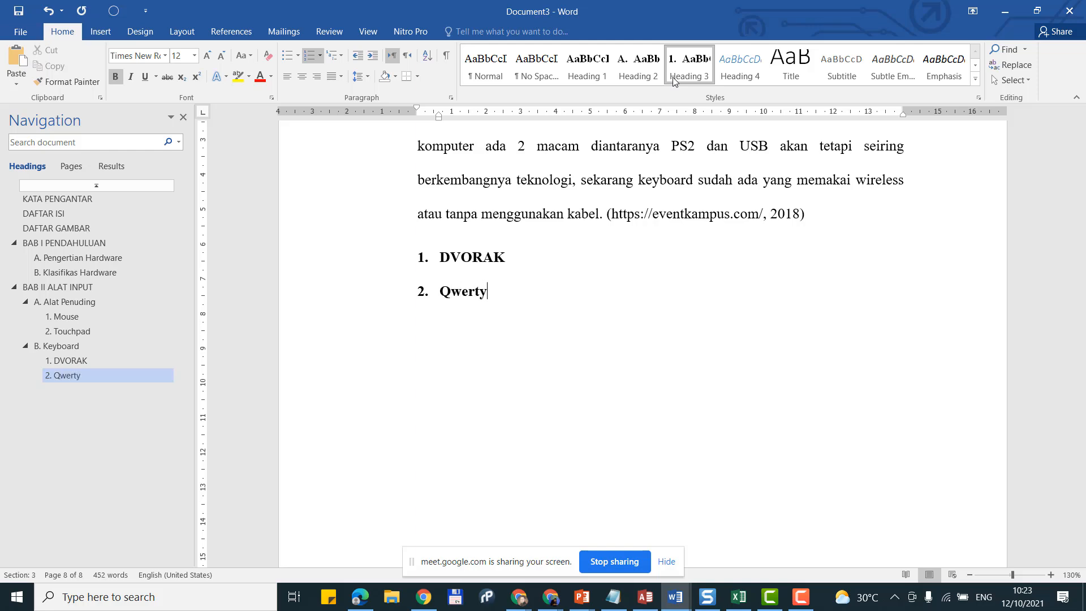
key(Return)
click(673, 78)
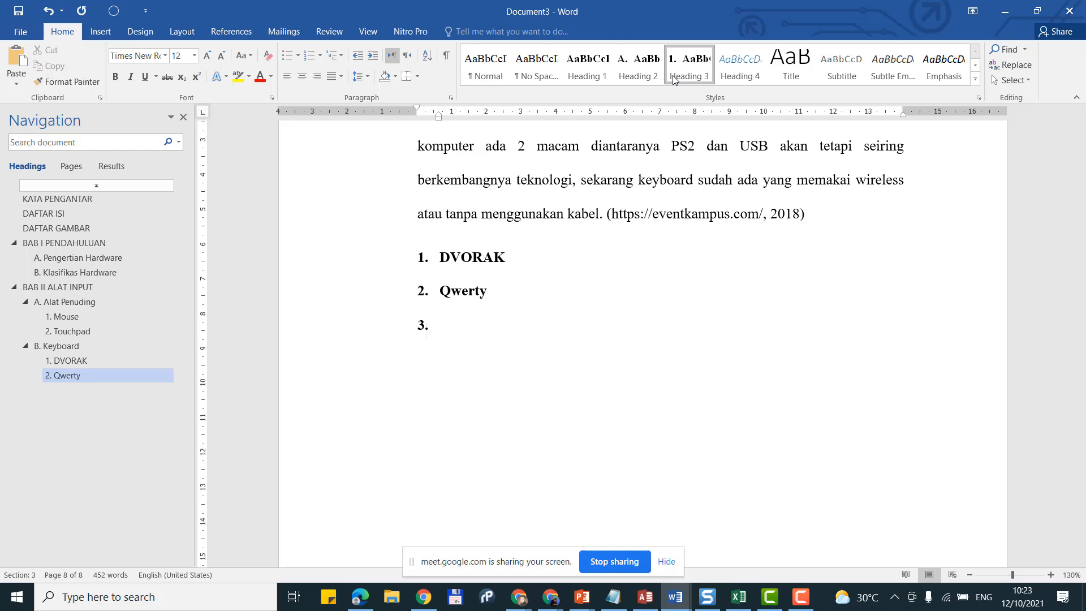
text(DLLL)
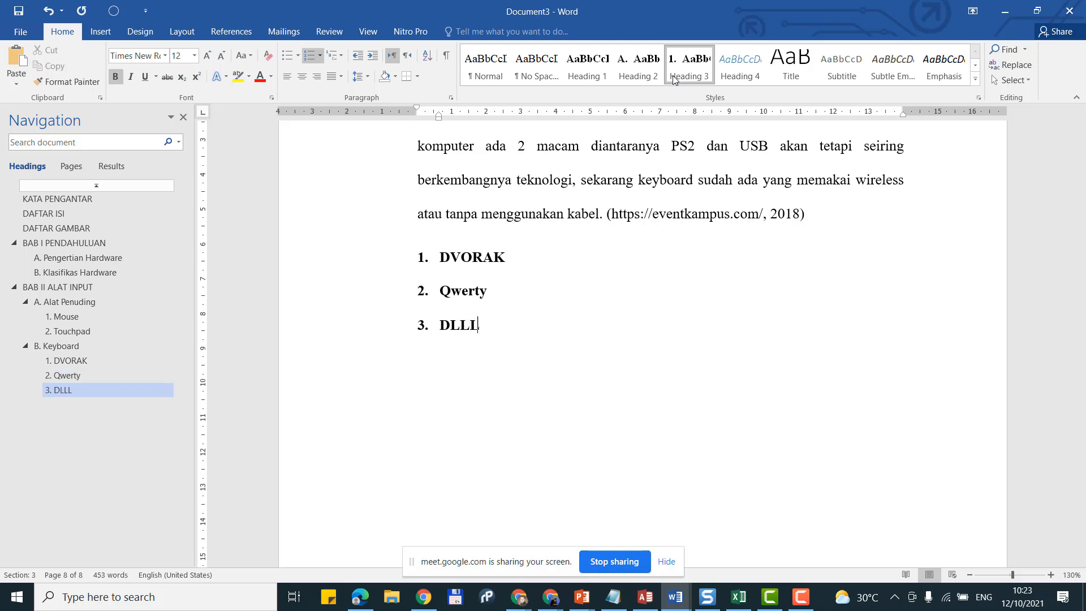
Step: Start a Heading 2 section heading 'C. S' on the next line, then go back to Chrome
key(Return)
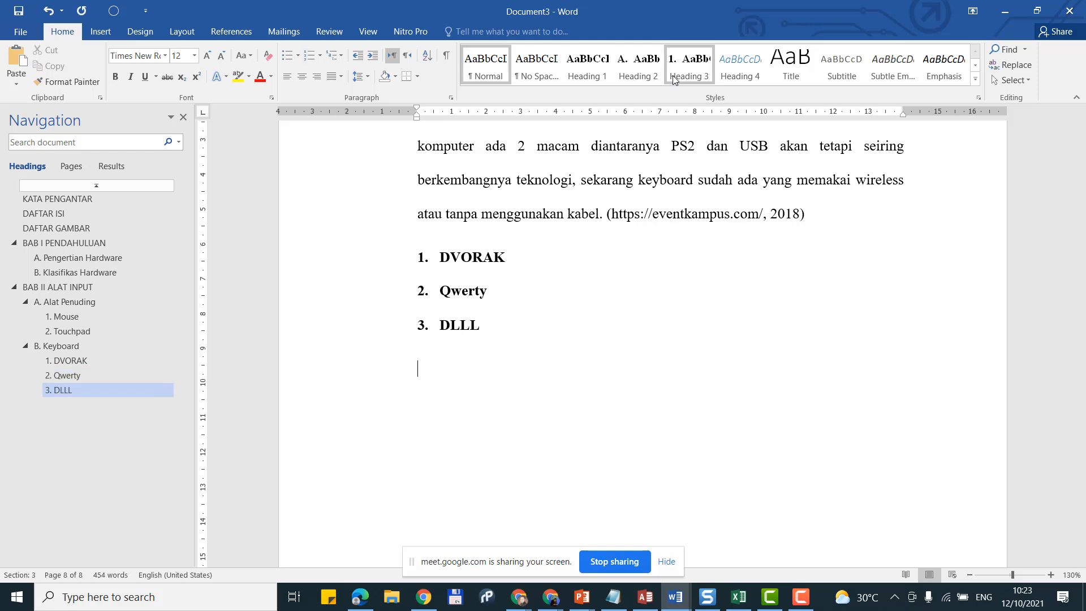
click(706, 67)
click(636, 70)
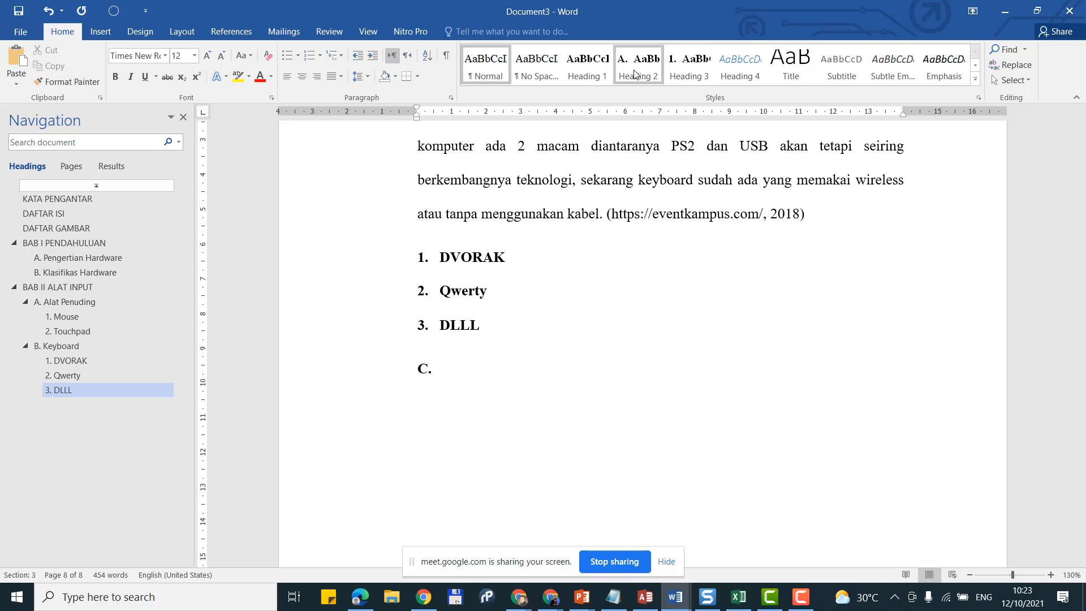
text(S)
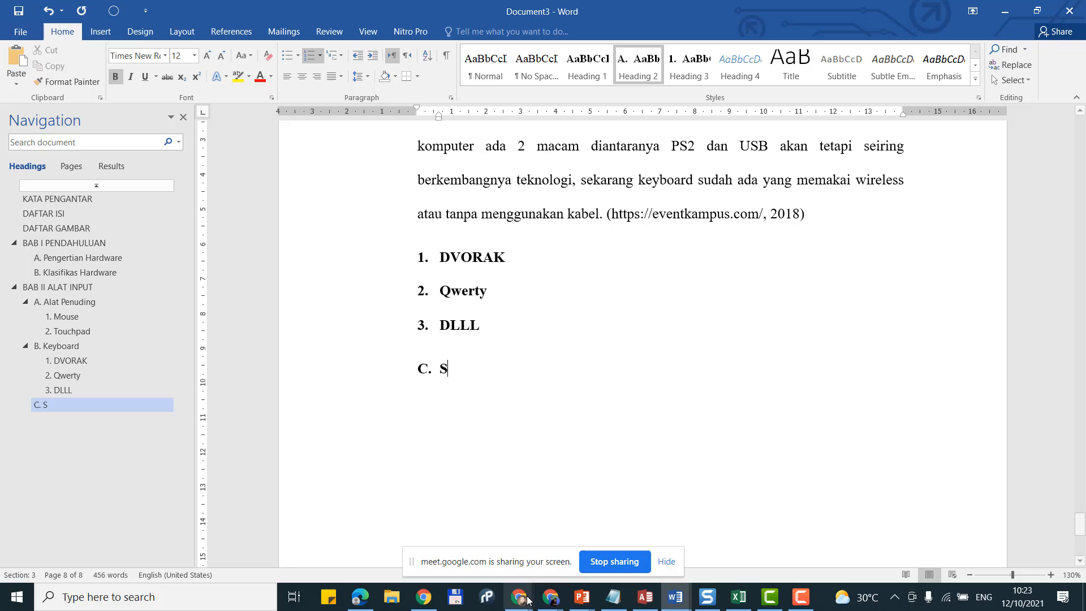
mouse_move(519, 597)
click(354, 542)
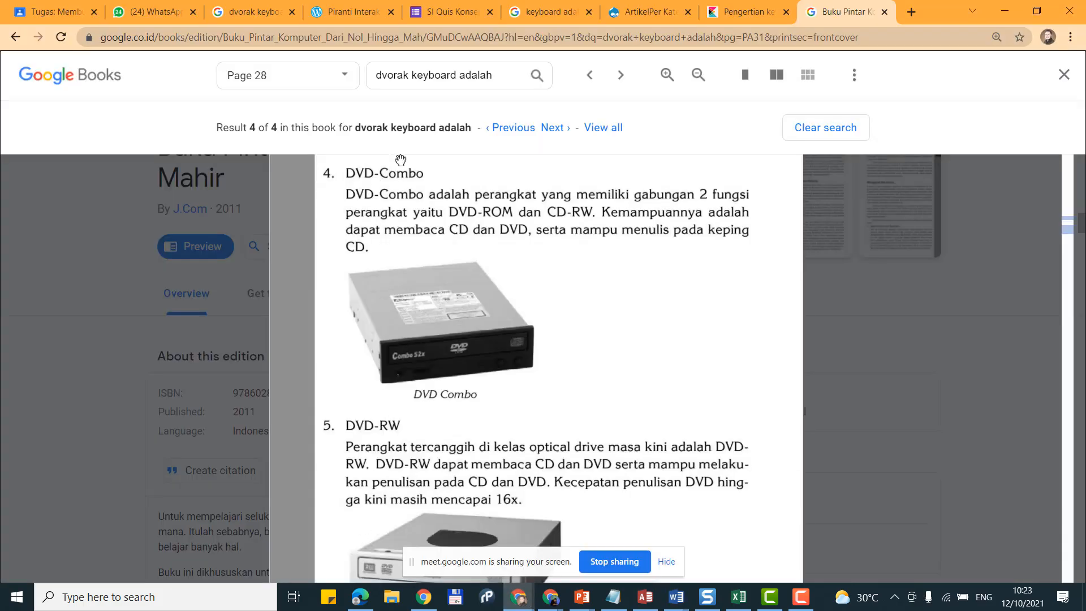
Step: Search Google for 'jenis alat input' and open the kompas.com result in a background tab
click(908, 13)
text(ala)
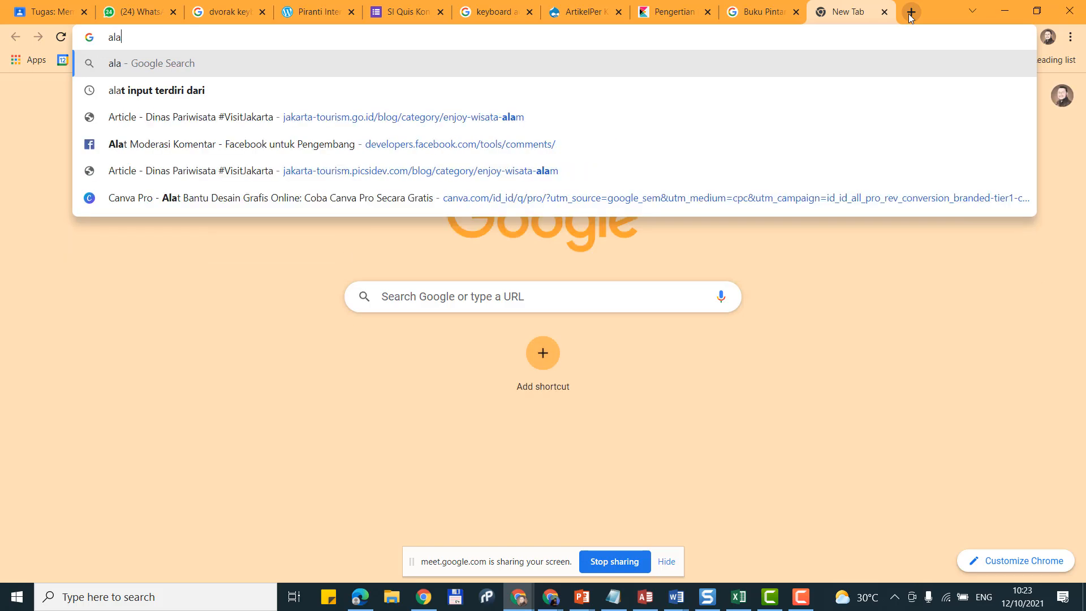
text(t input )
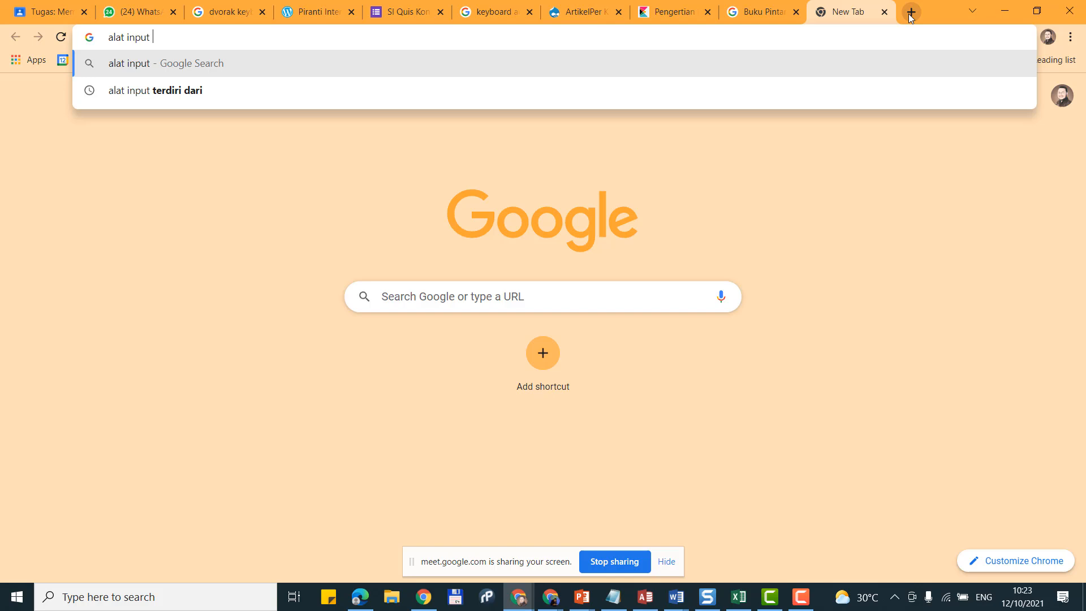
text(a)
key(BackSpace)
key(Home)
text(jenis)
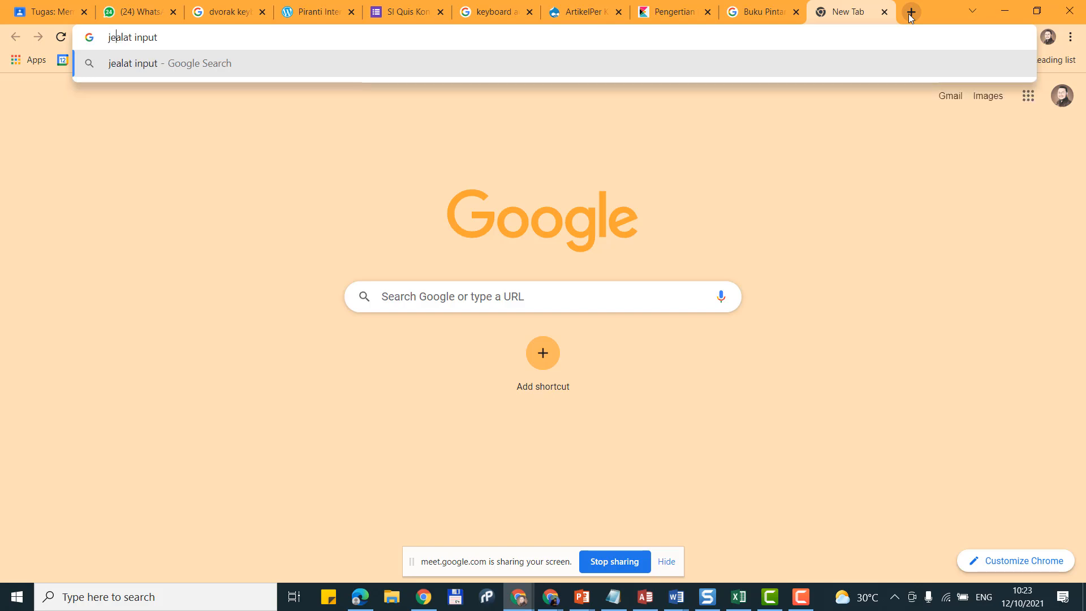
key(Return)
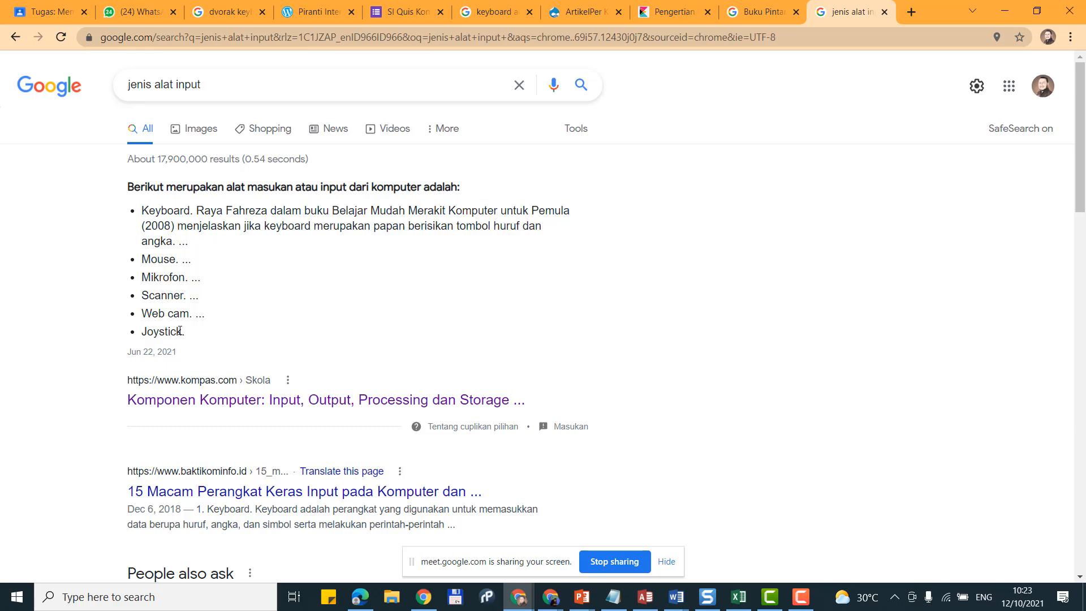
scroll(267, 325, down, 1)
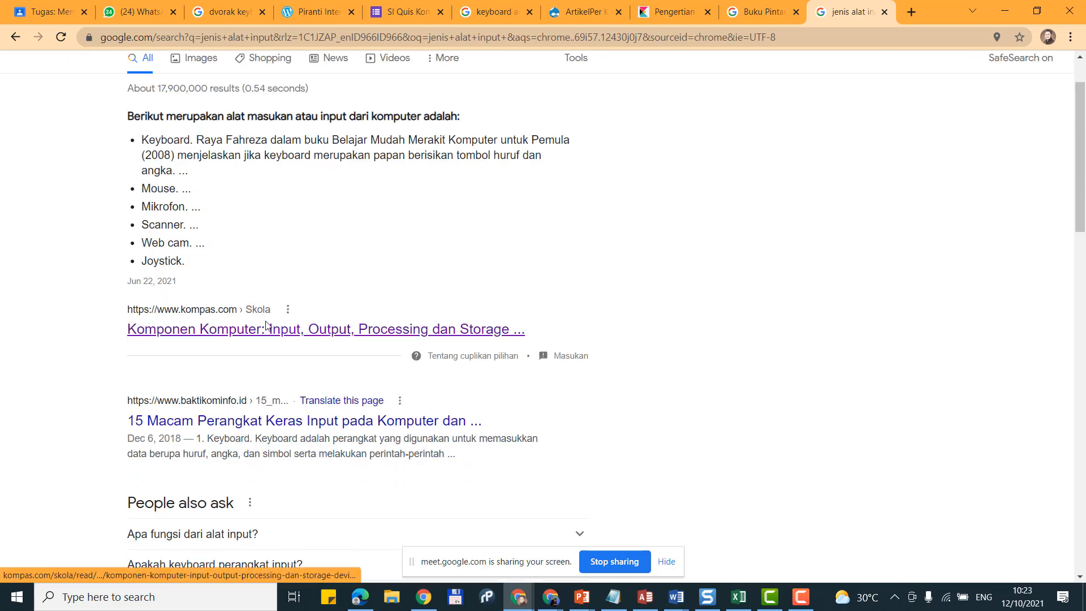
middle_click(267, 327)
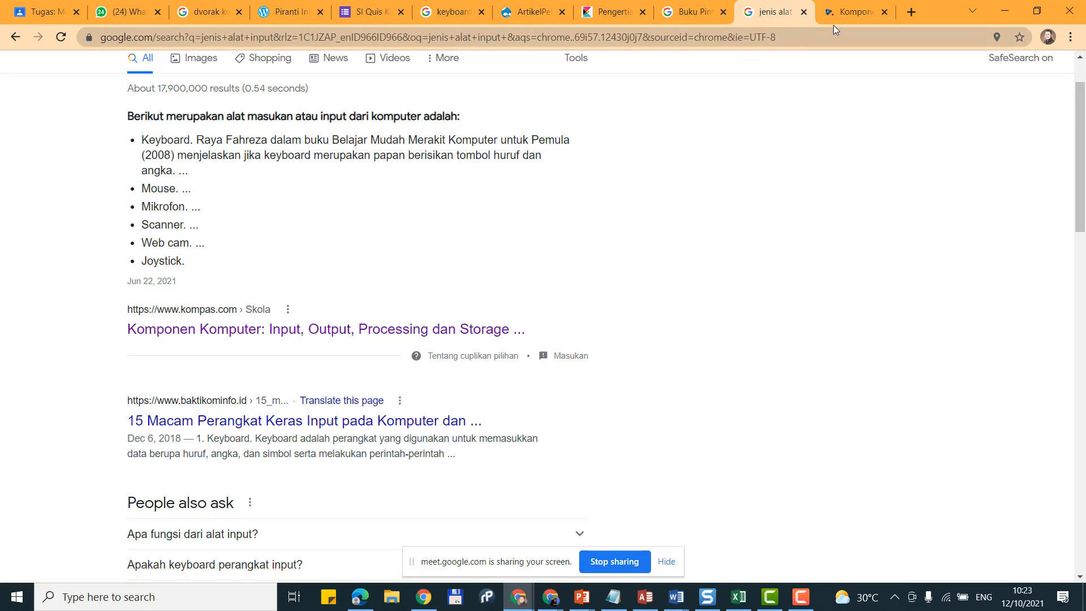
Step: Read the Kompas article's input-device list from Keyboard and Mouse to Joystick, then switch to Access
click(859, 8)
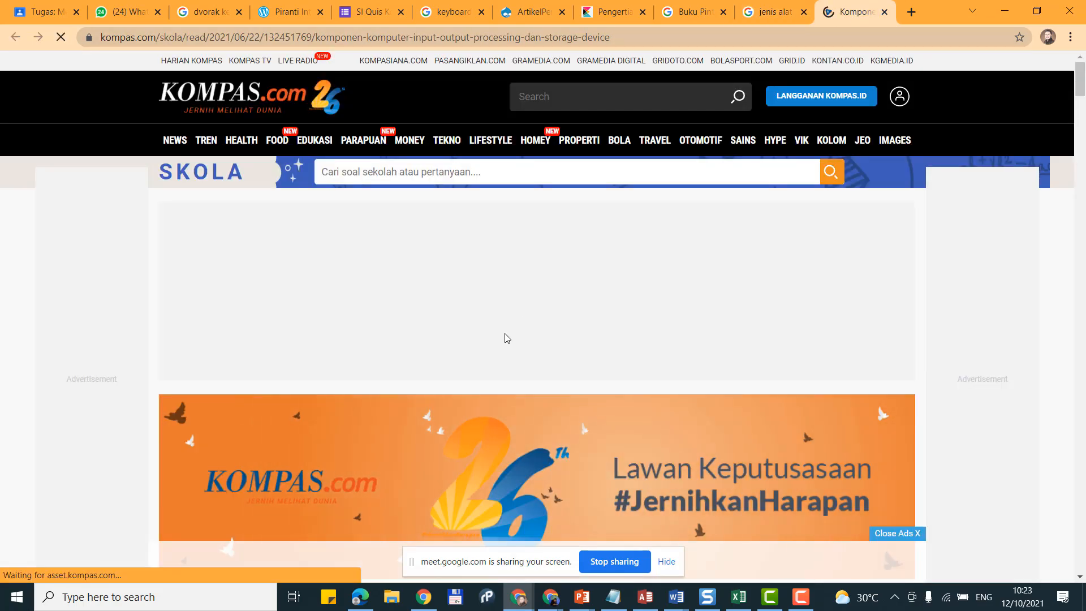
scroll(505, 338, down, 3)
scroll(505, 338, down, 4)
scroll(505, 337, down, 8)
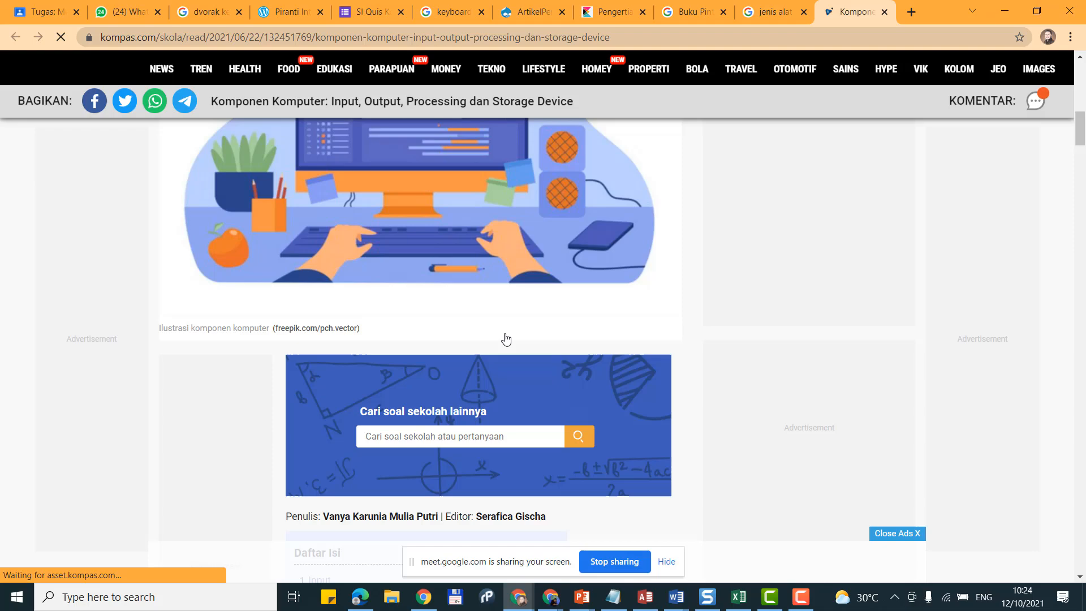
scroll(506, 338, down, 10)
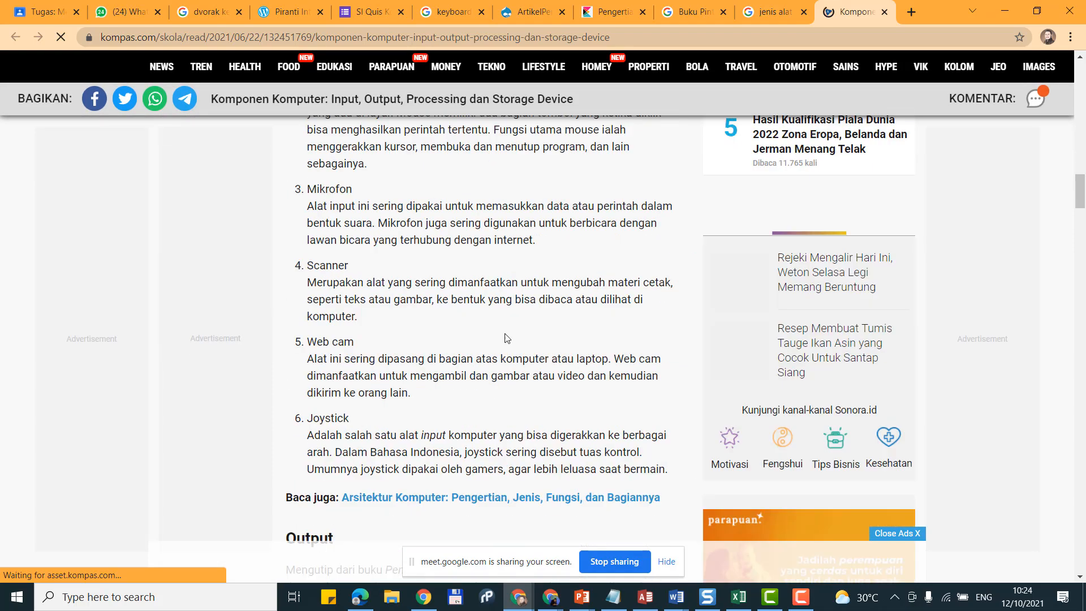
scroll(401, 365, up, 3)
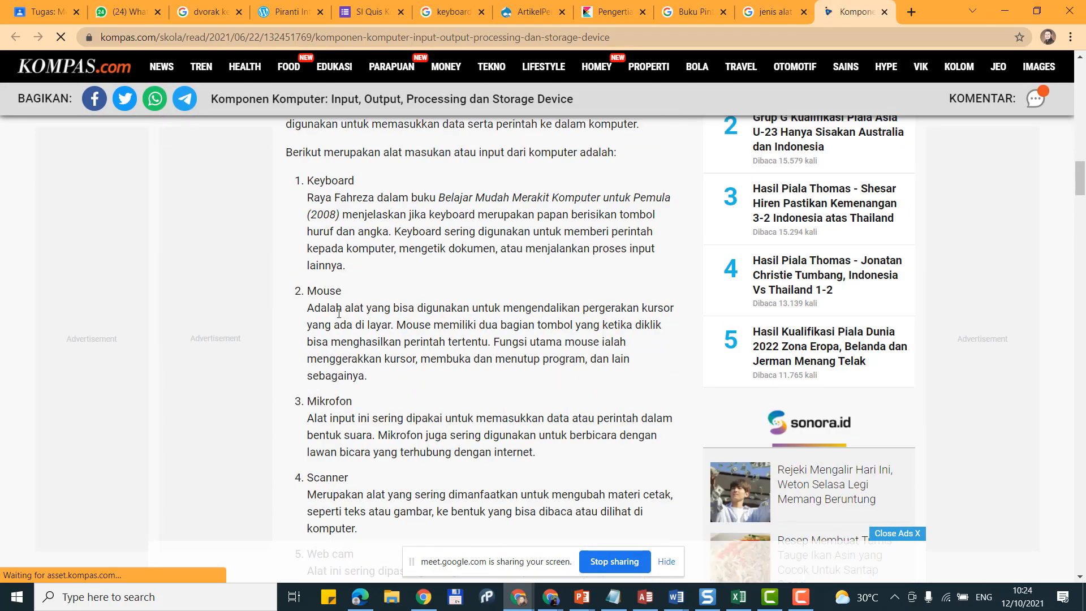
scroll(368, 419, down, 1)
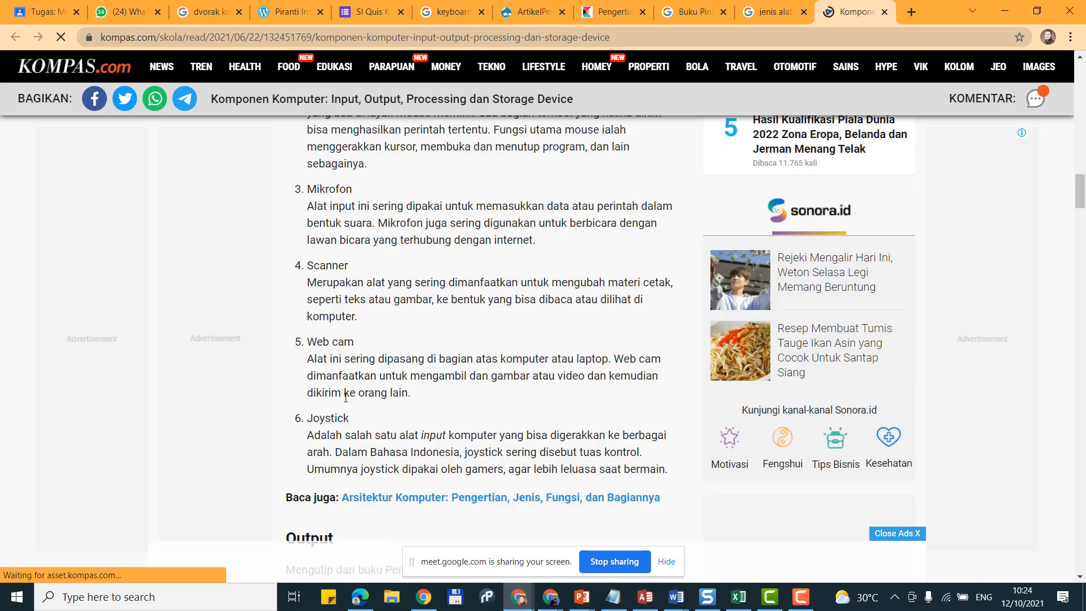
click(646, 598)
mouse_move(580, 606)
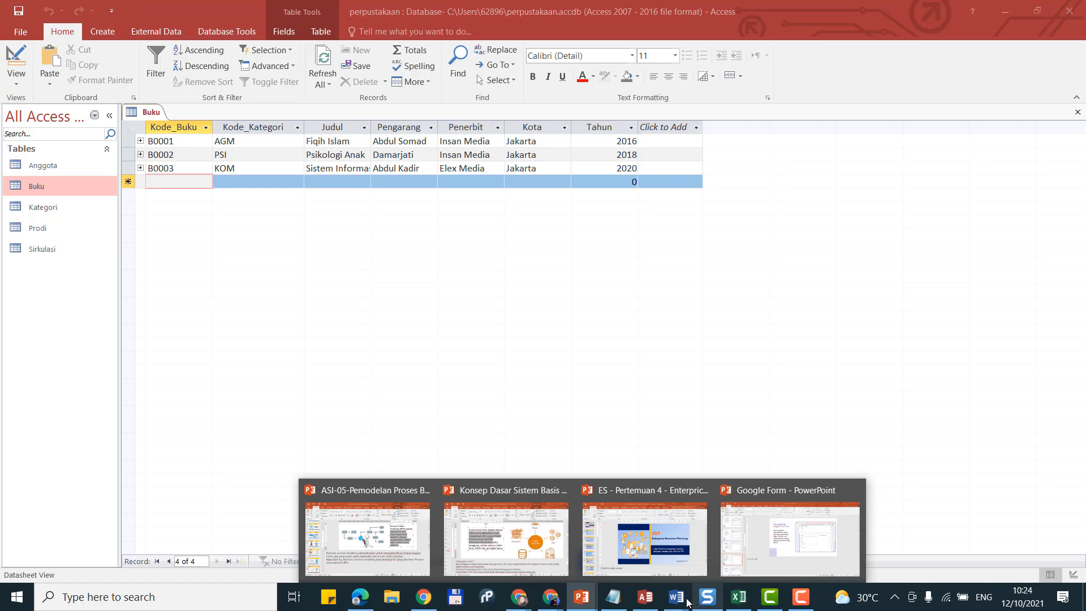
Step: Back in Word, finish the heading as 'C. Scanner' and start a new paragraph below it
mouse_move(676, 600)
click(714, 558)
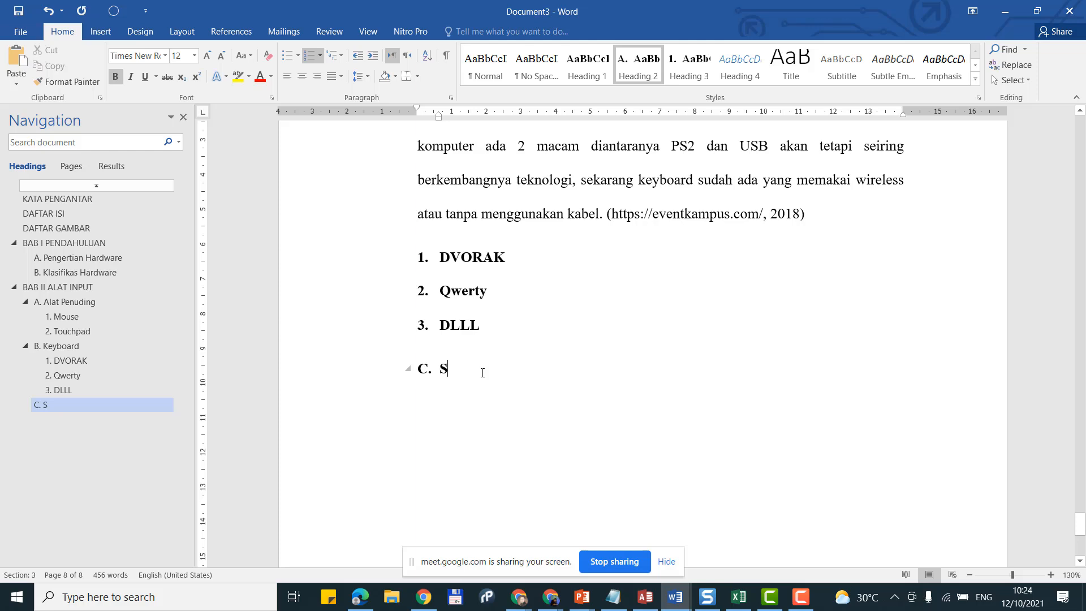
text(canner)
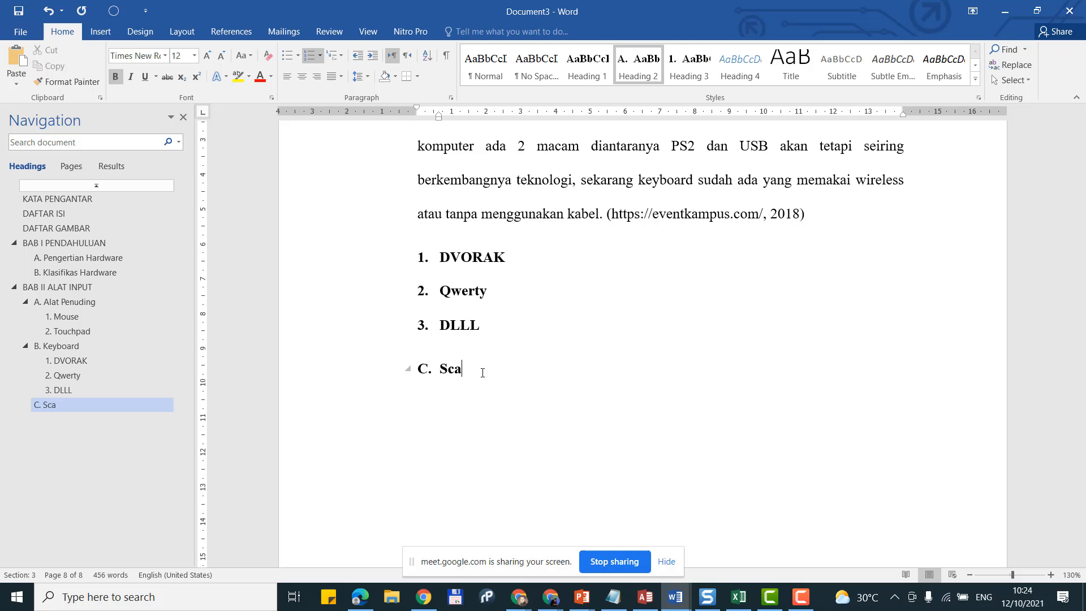
key(Return)
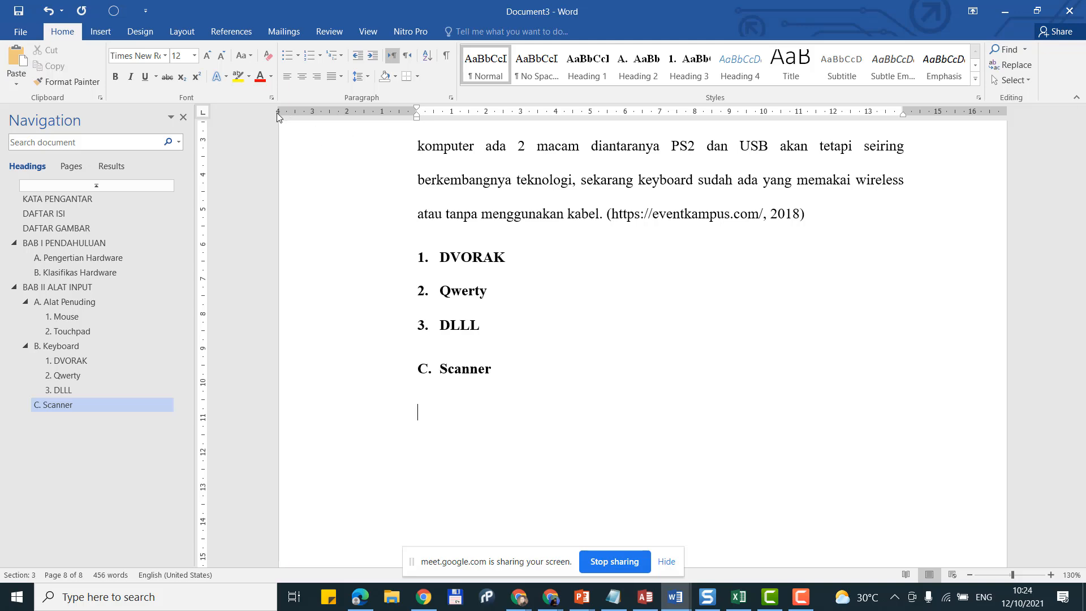
scroll(291, 274, up, 2)
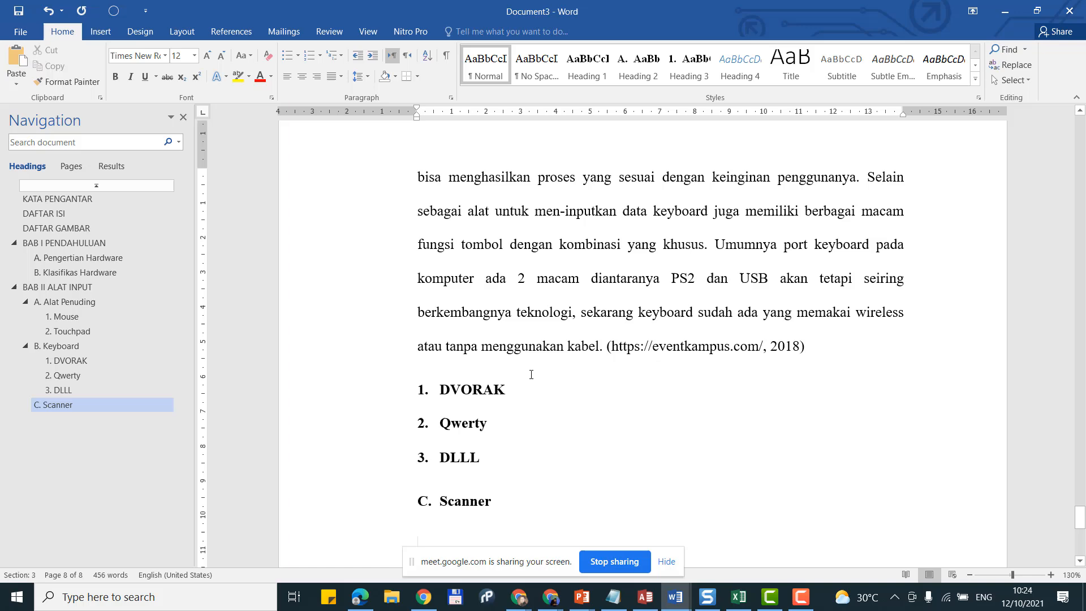
scroll(531, 374, down, 2)
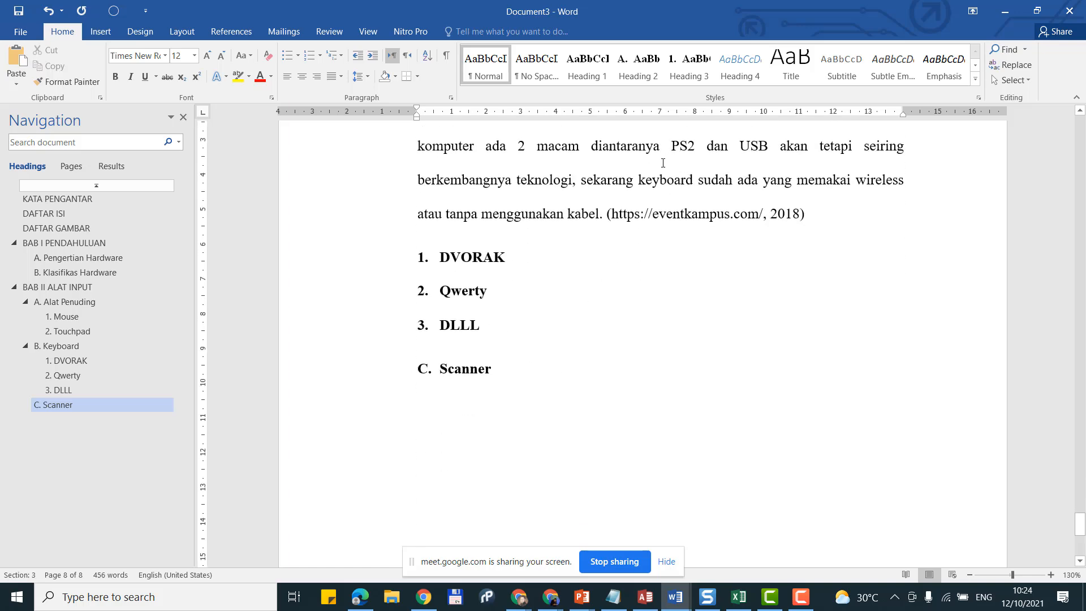
Step: Insert a Next Page section break after the Scanner section
click(101, 33)
click(181, 32)
click(189, 49)
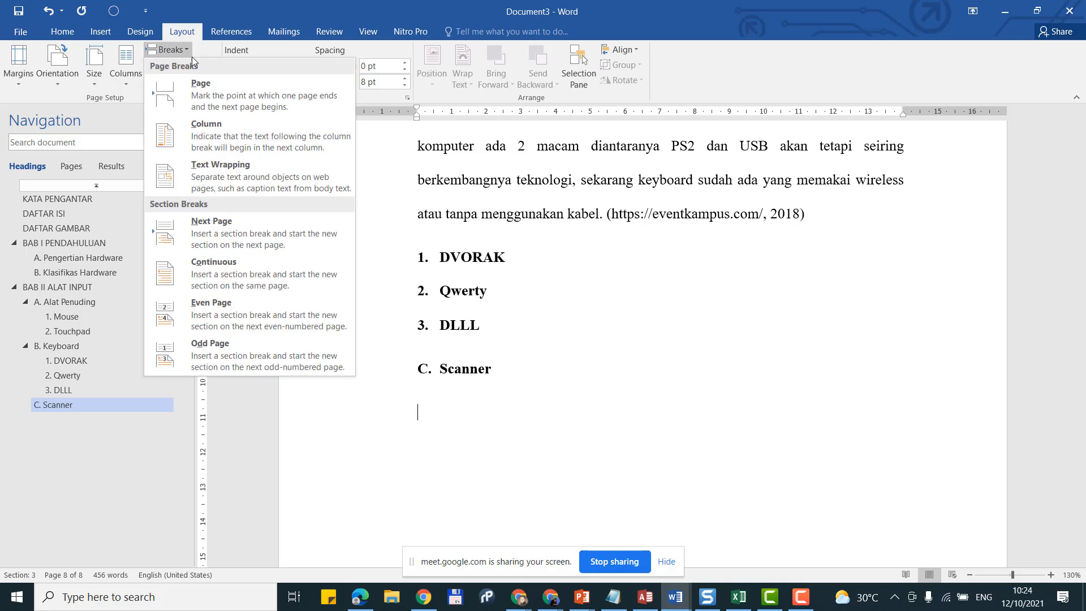
click(242, 236)
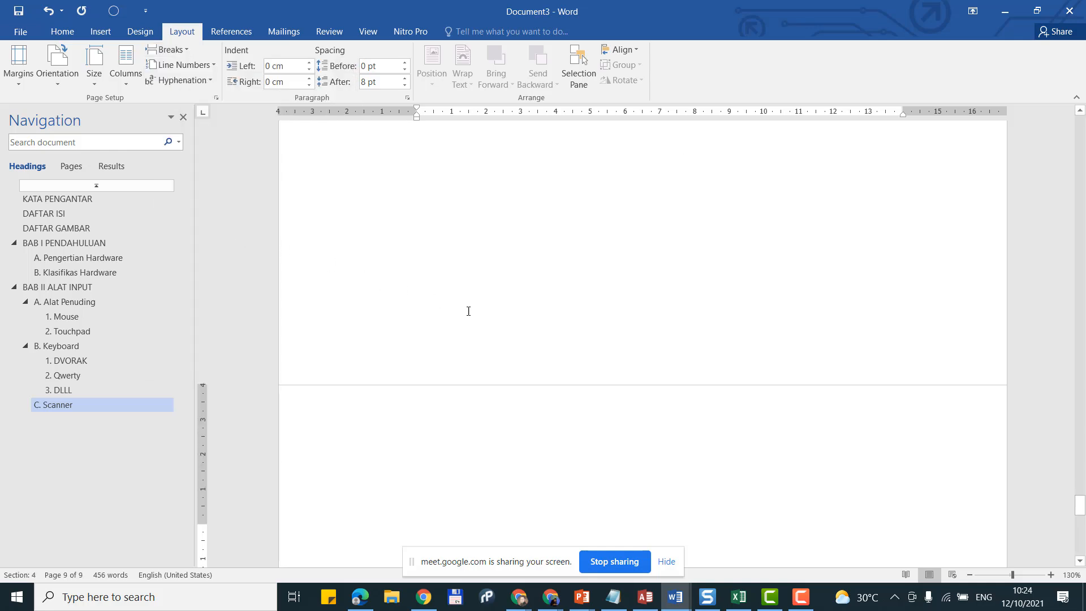
scroll(475, 312, down, 1)
scroll(475, 312, down, 3)
scroll(474, 312, up, 2)
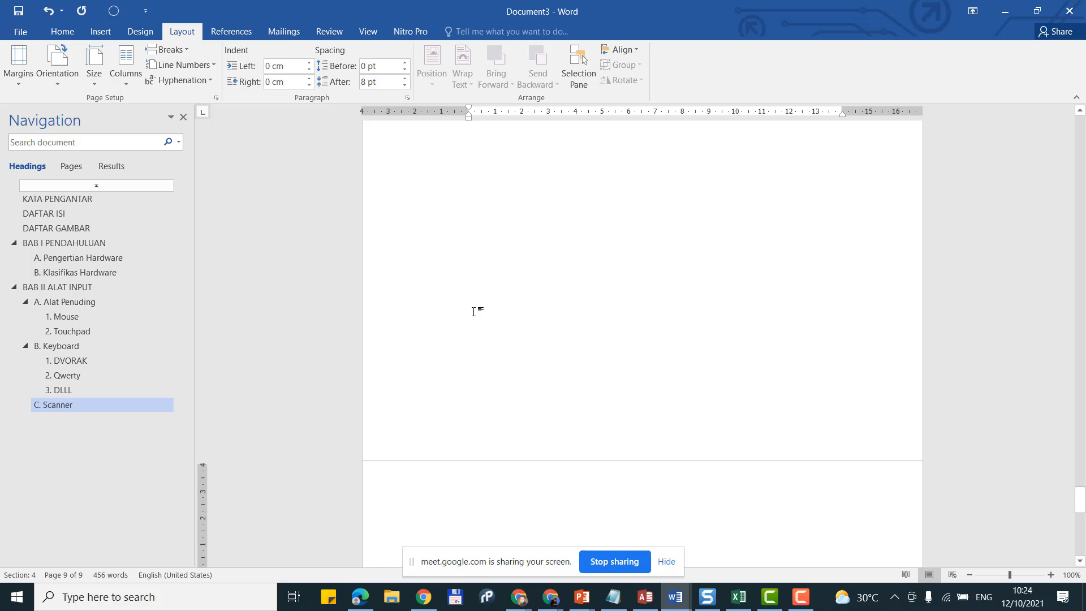
scroll(475, 312, down, 1)
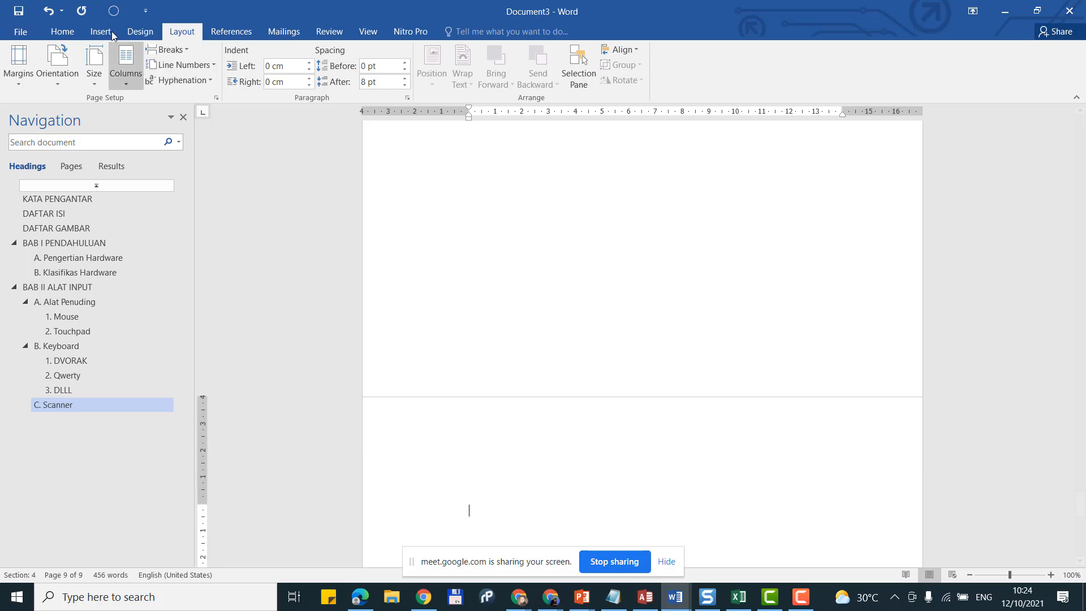
Step: Type the Heading 1 chapter title 'BAB III ALAT OUTPUT' and start a new line below it
click(64, 32)
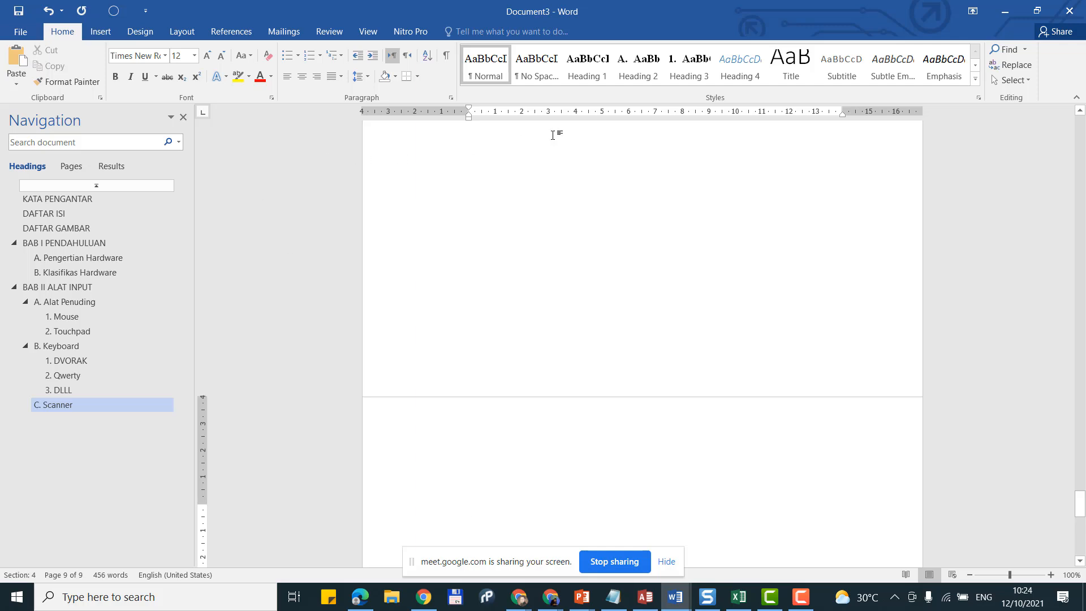
click(687, 69)
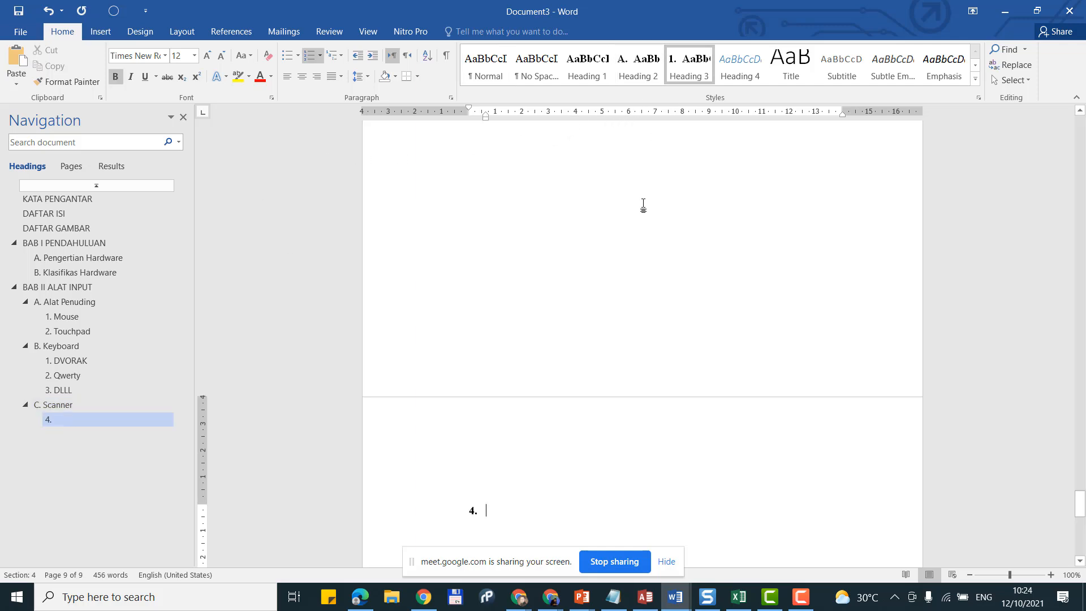
click(602, 72)
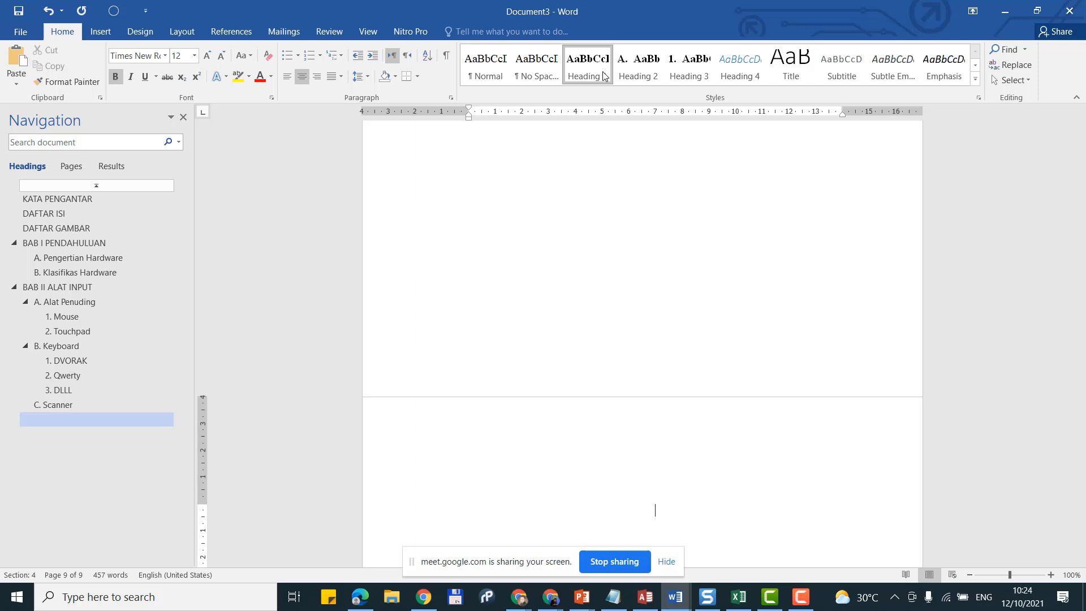
scroll(663, 359, down, 2)
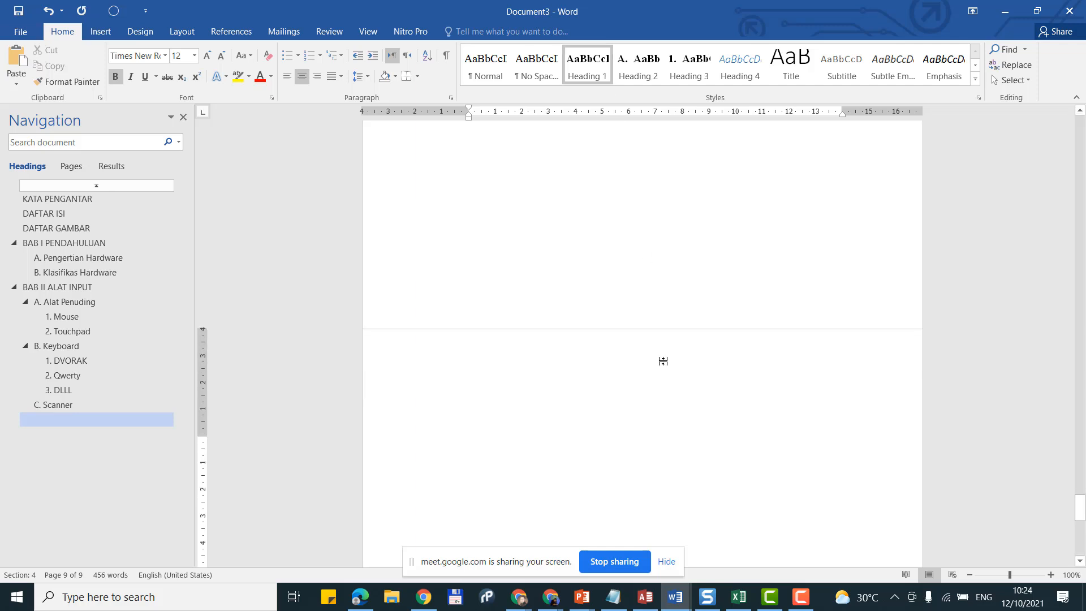
text(BAB )
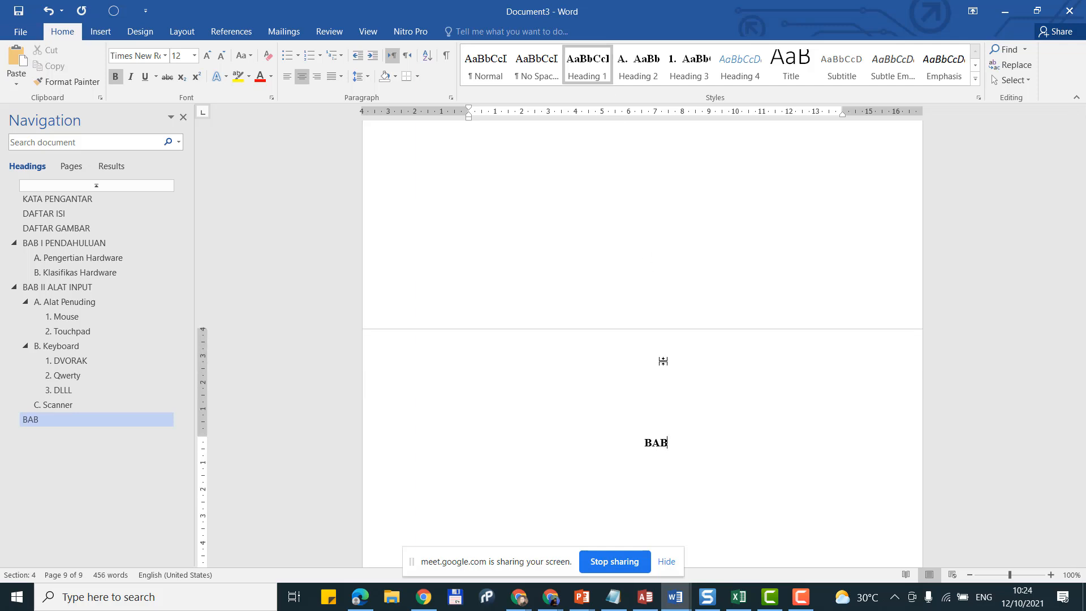
text(III )
text(AL)
text(AT OUTPUT)
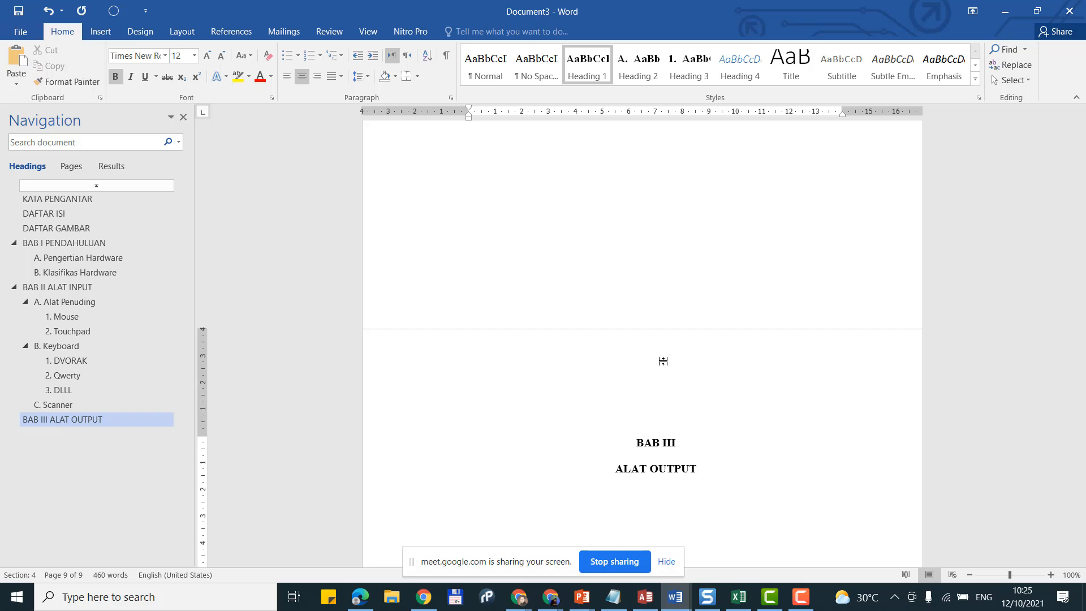
key(Return)
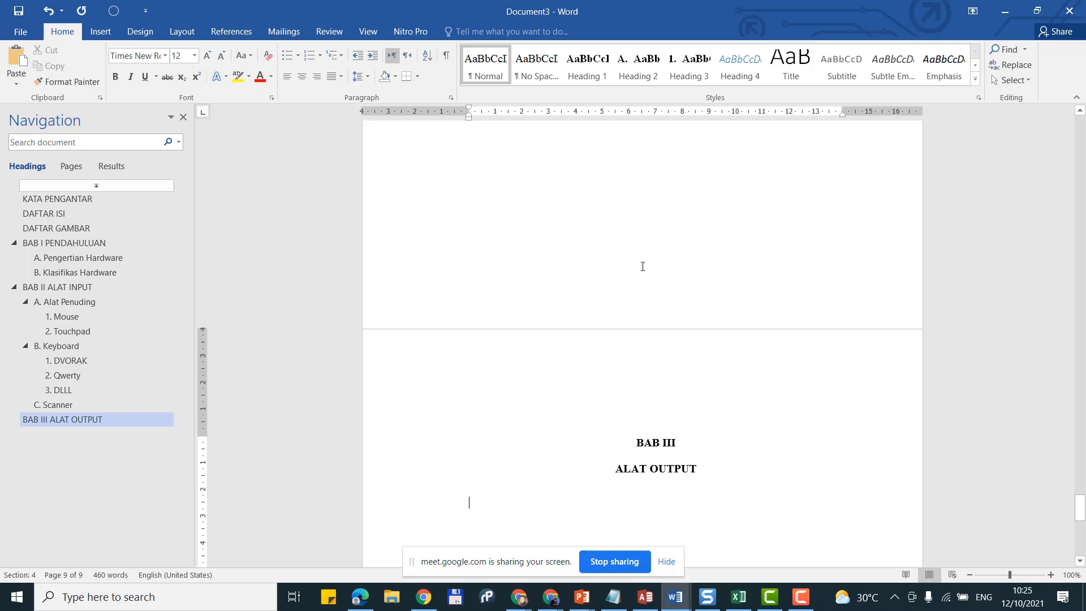
Step: Add Heading 2 section 'A. Printer' with the lettering restarted at A
click(640, 68)
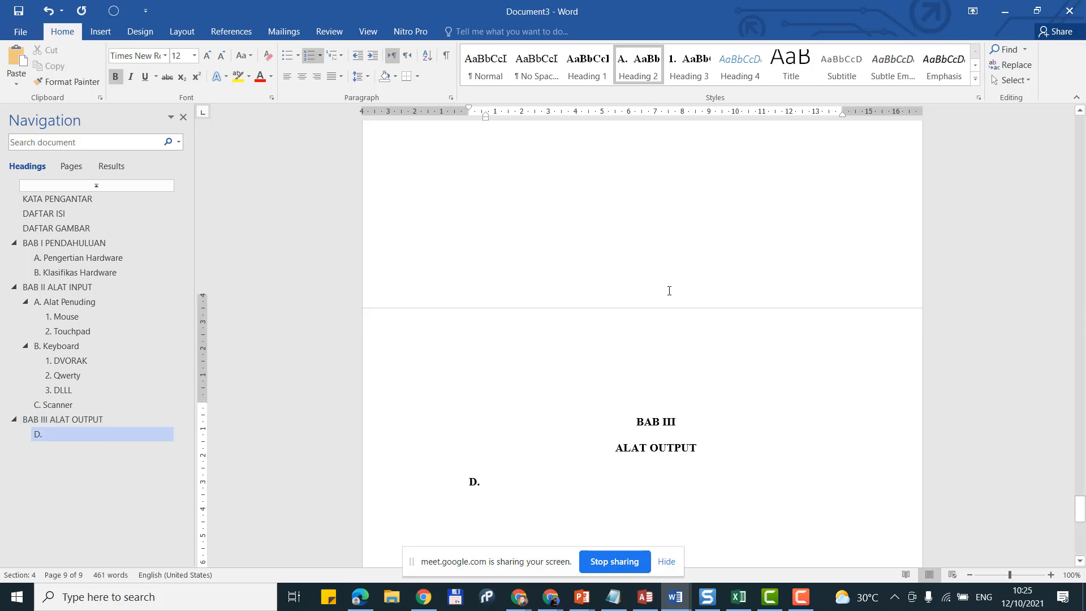
scroll(606, 365, down, 1)
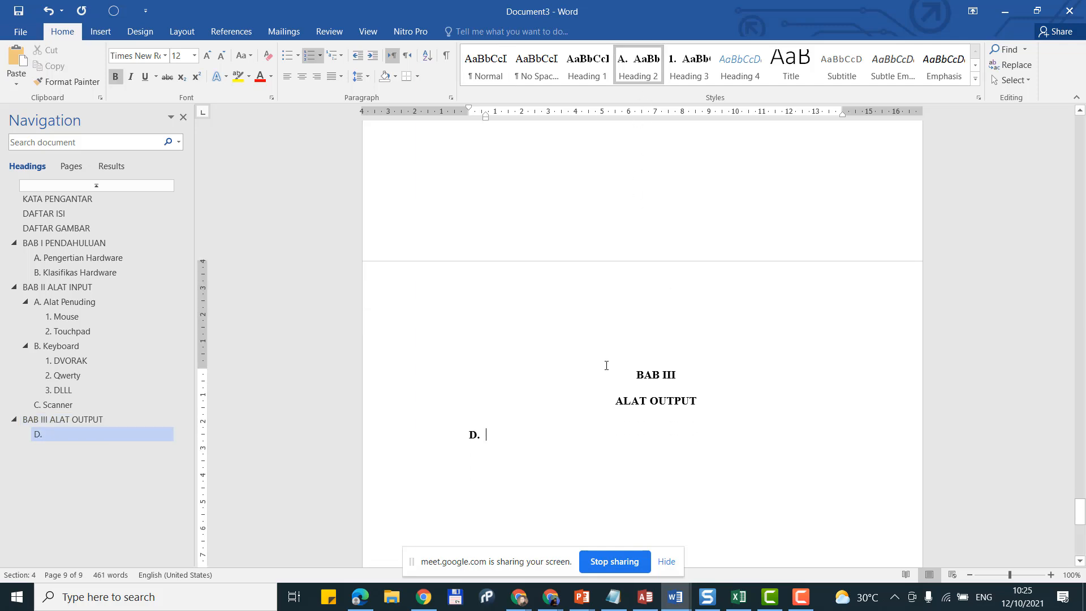
right_click(474, 433)
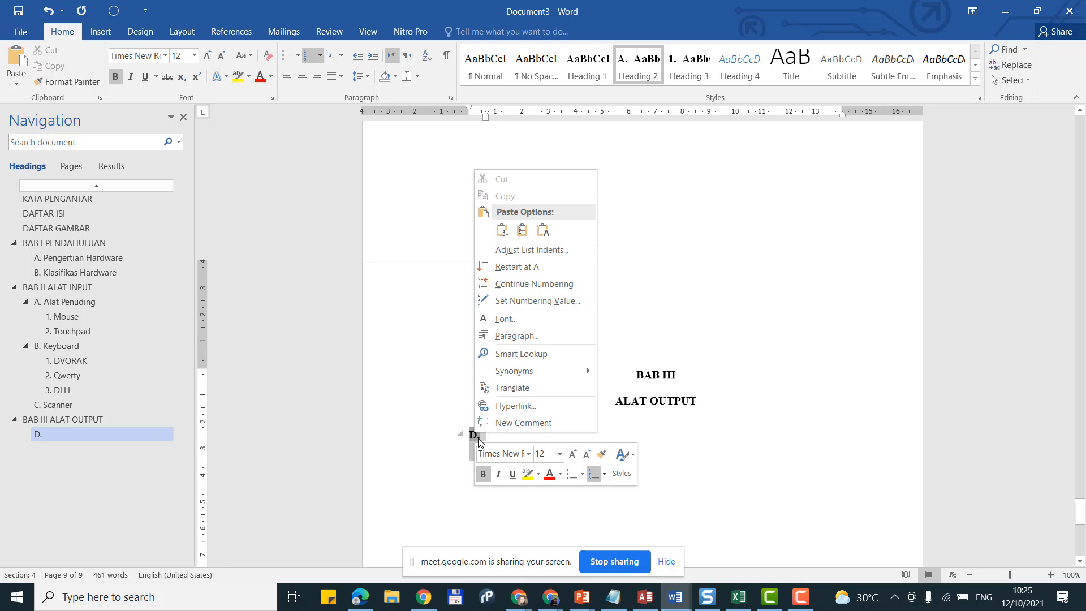
click(552, 273)
scroll(579, 483, down, 1)
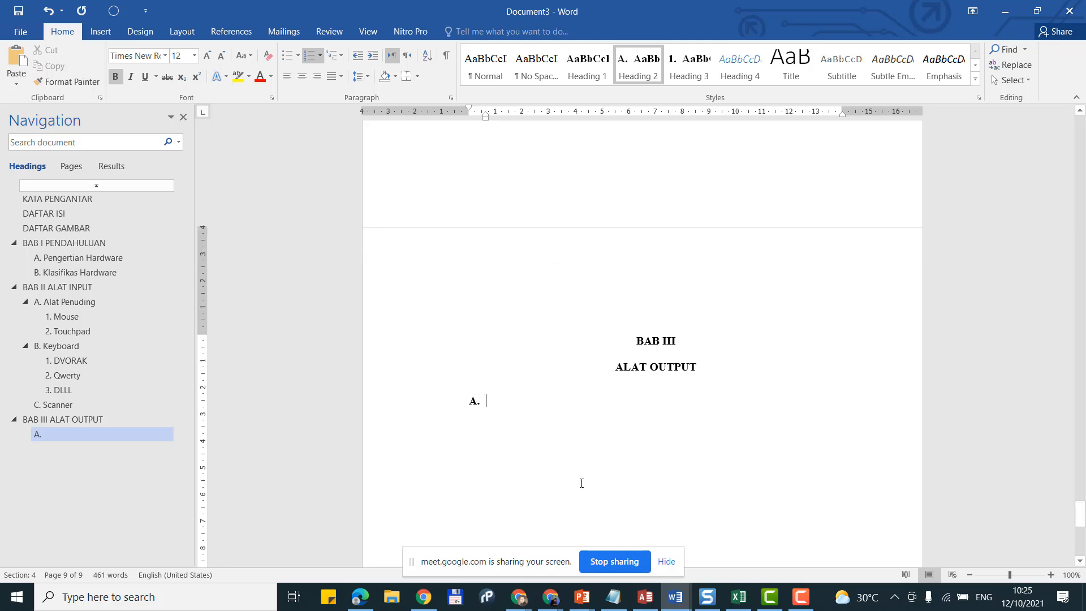
text(Pe)
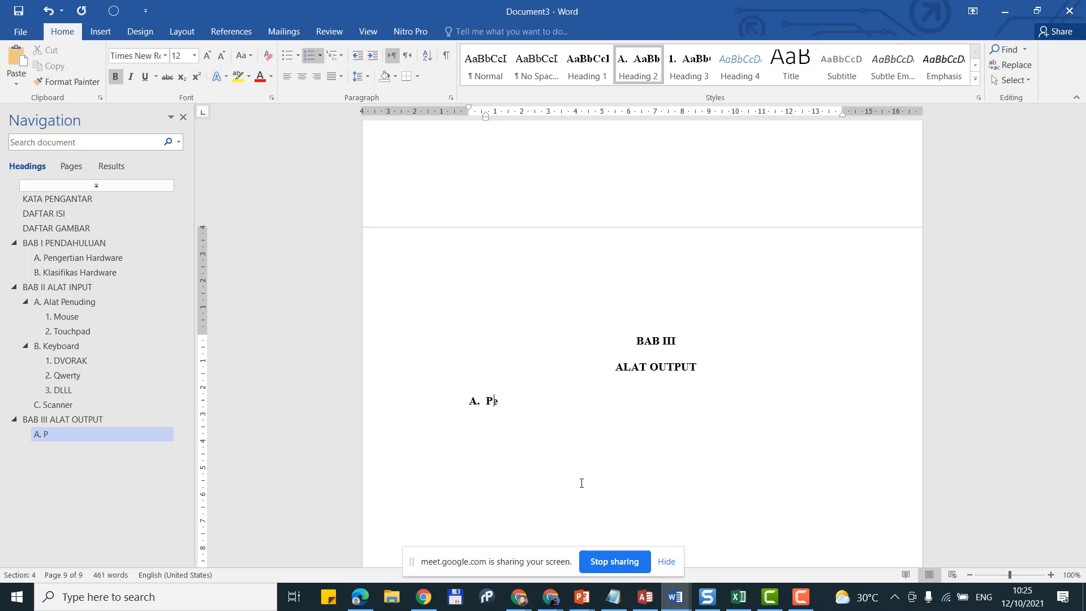
text(inter)
key(Return)
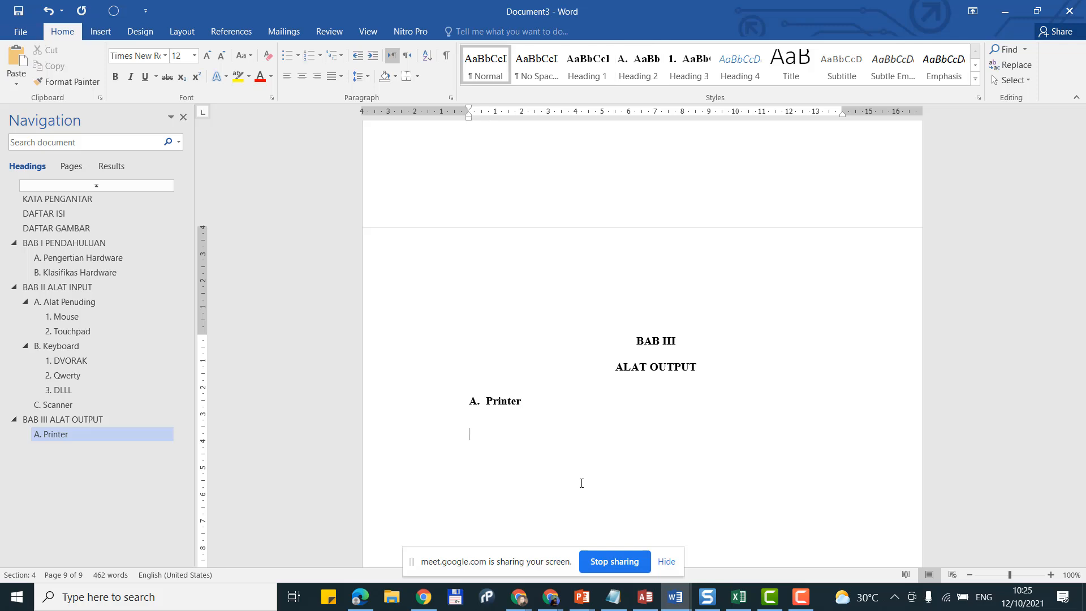
Step: Add Heading 3 subheading '1. Dot Matrix' numbered from 1, plus an empty line under A. Printer
click(682, 75)
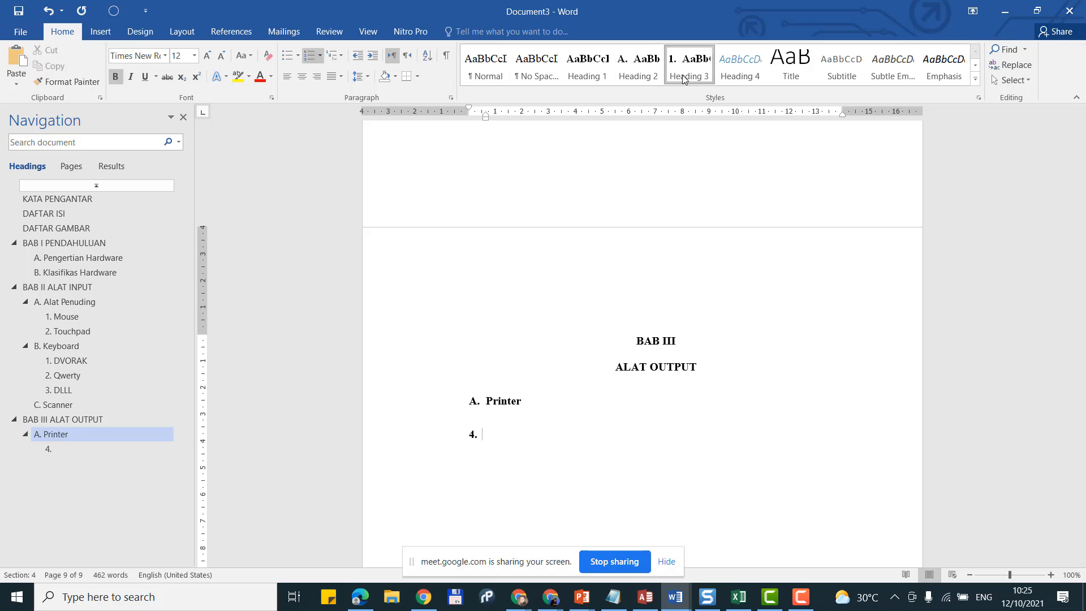
right_click(473, 434)
click(548, 264)
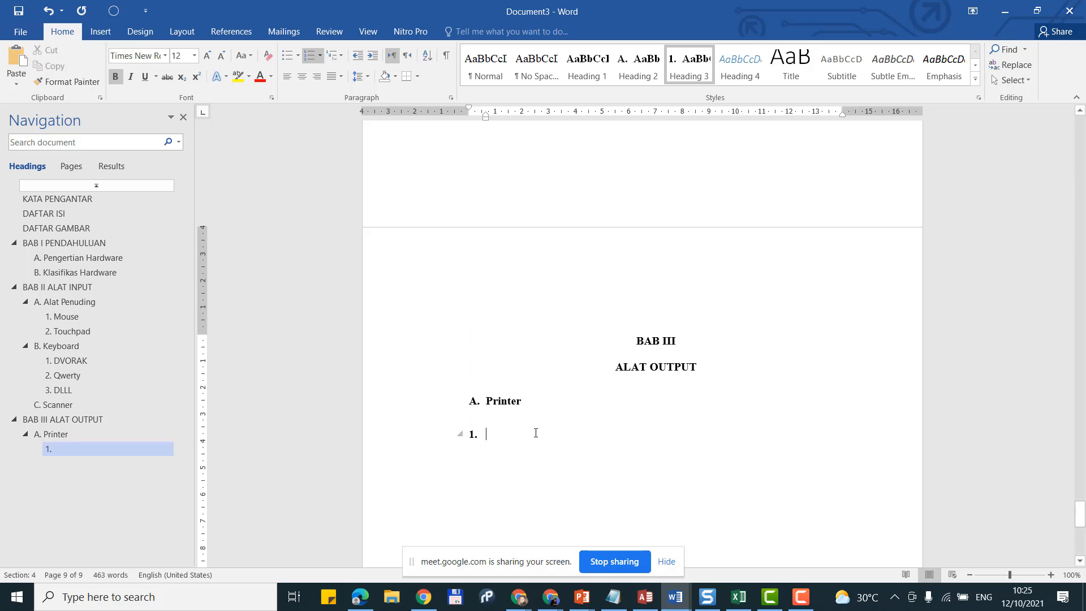
text(B)
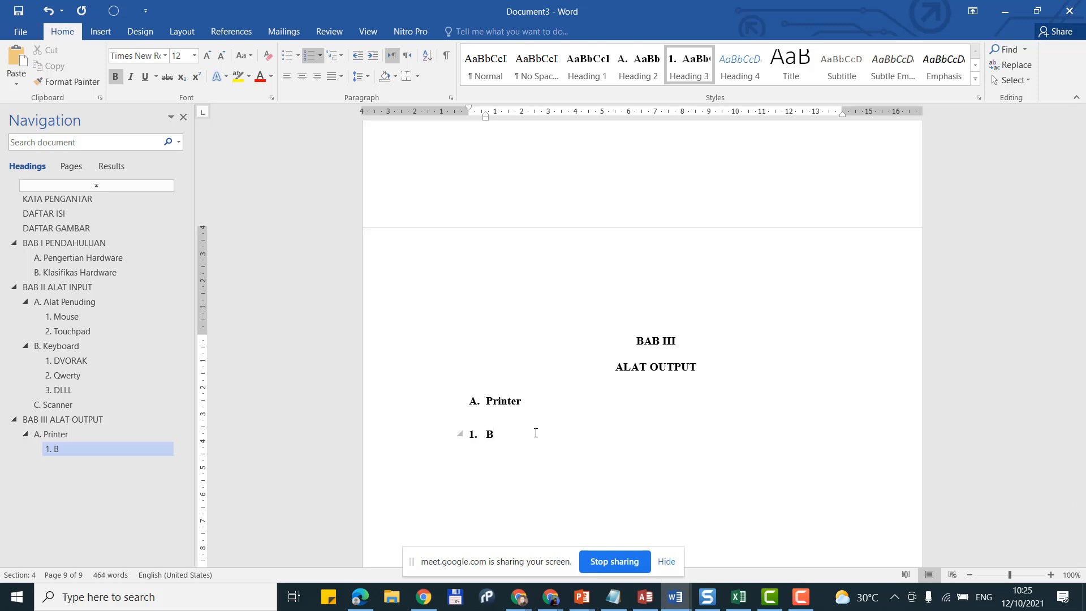
key(BackSpace)
text(Dot Matrix)
key(Up)
key(Return)
Step: Type an indented placeholder paragraph under the A. Printer heading
key(Tab)
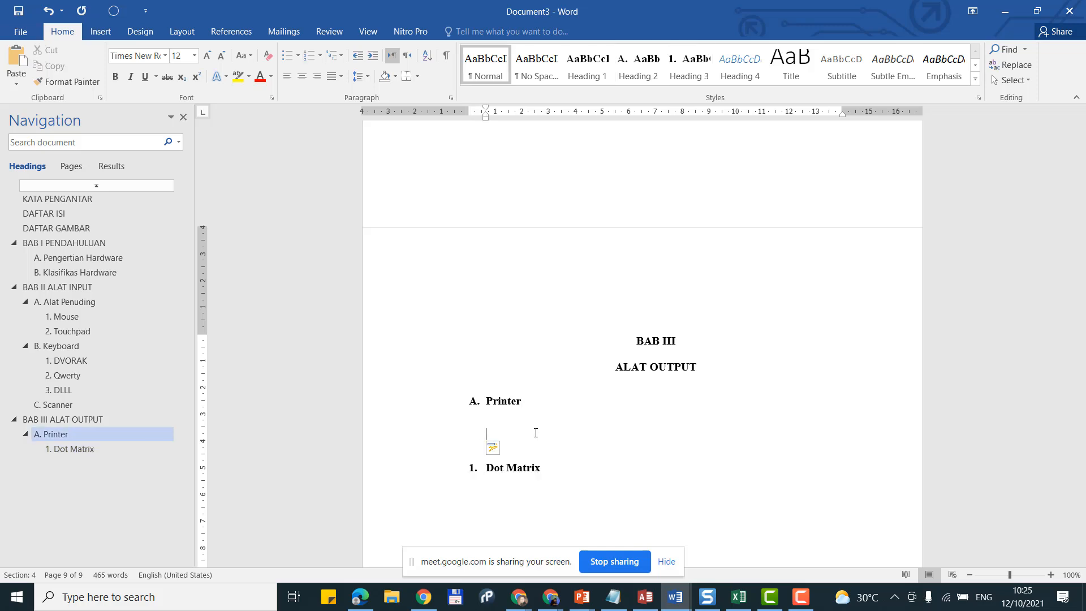
text(Dijidjddj adjsidjd idjiodjd sidjboiddi sdsid jdosidjsd idjsidjd)
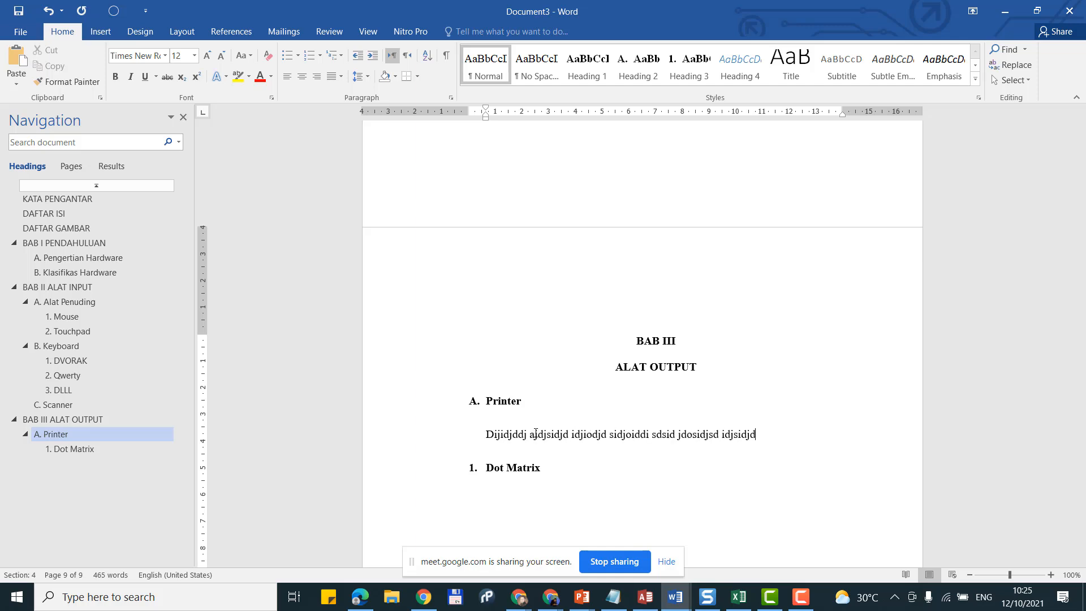
text(iosdjdijdo dijdiojsid jdisjdoidjsdid)
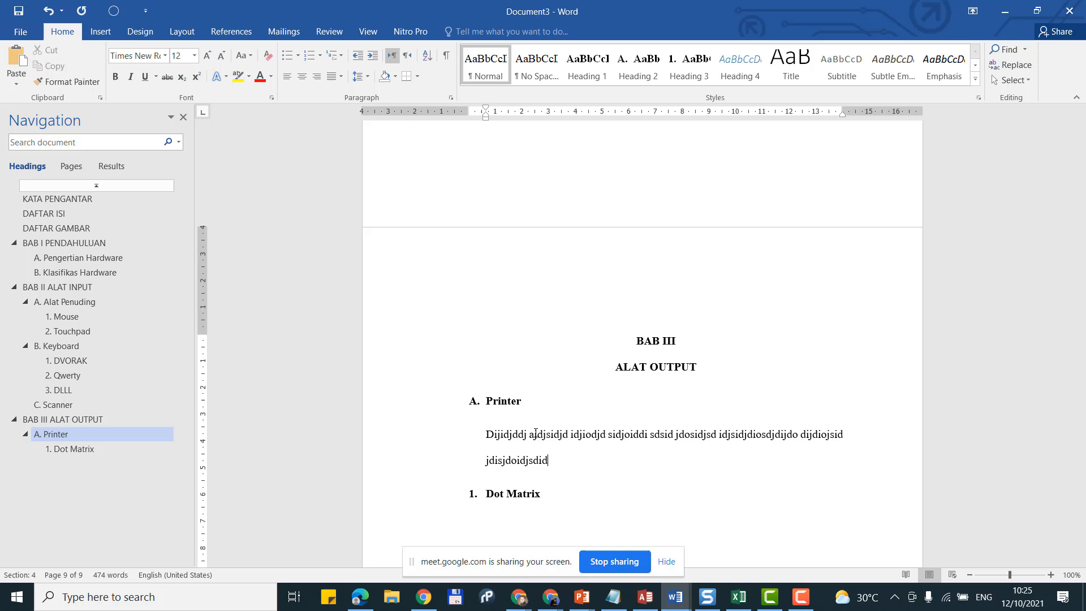
key(Tab)
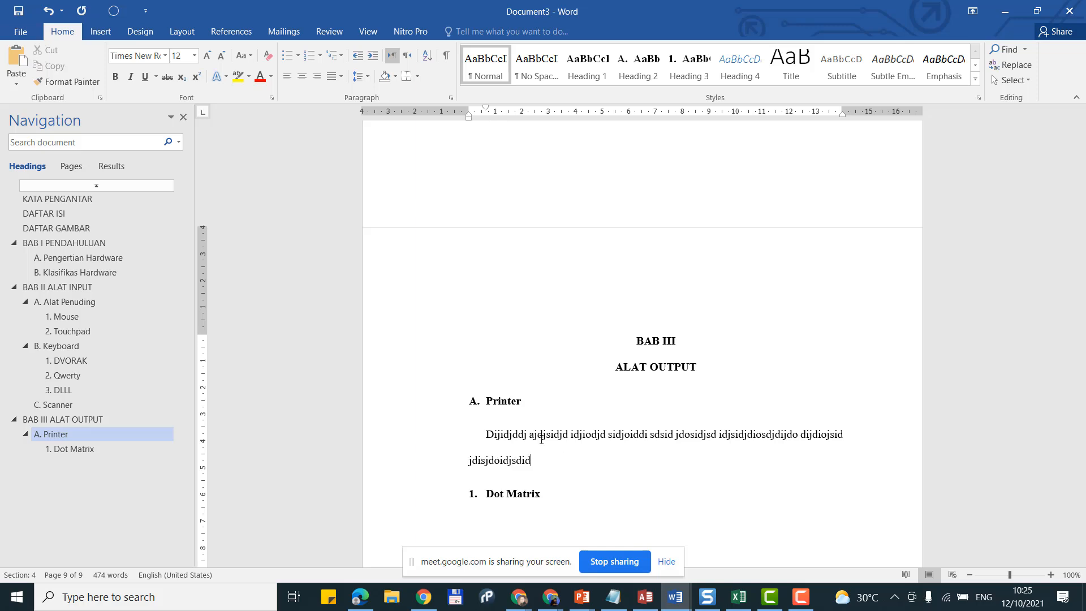
text(, sdhsdhdihd oidd idhd dihdisdhiod idhdoi )
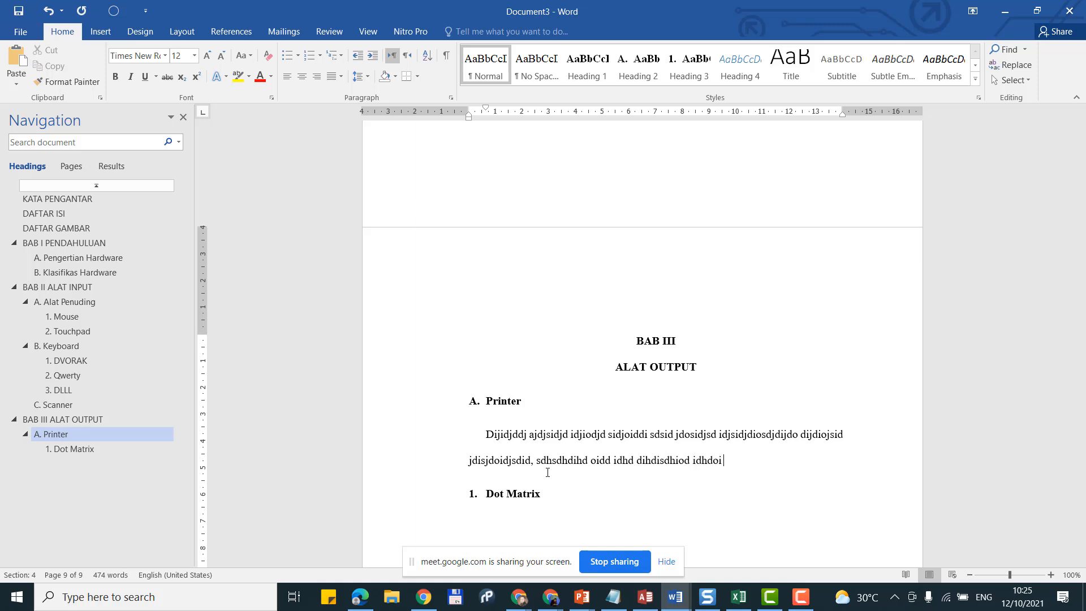
text(dhdoihdoiddhoidhid soihs dosoidhso sodisd)
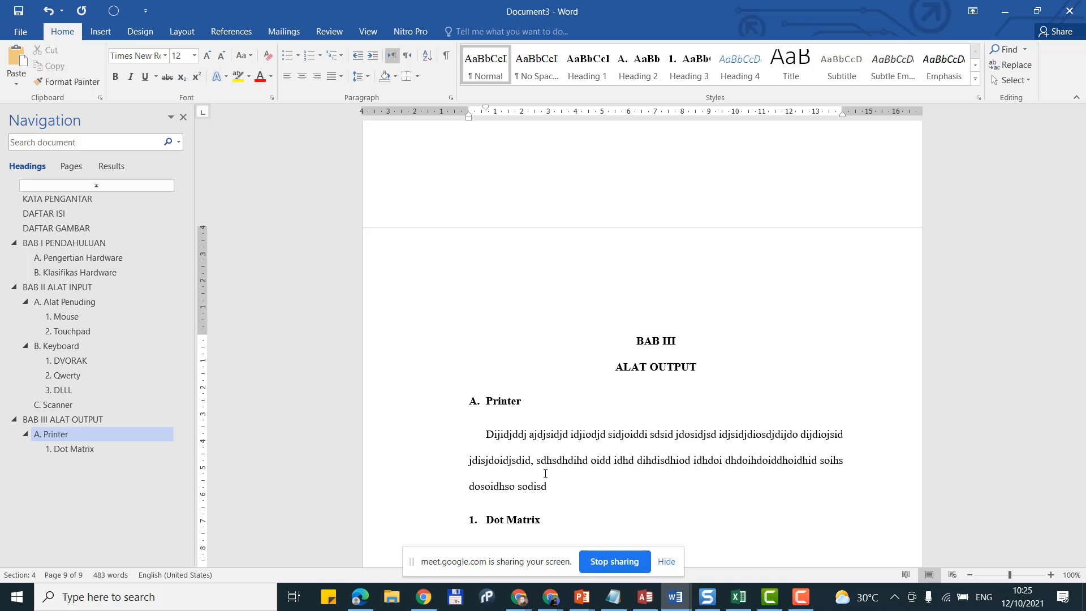
scroll(545, 474, down, 2)
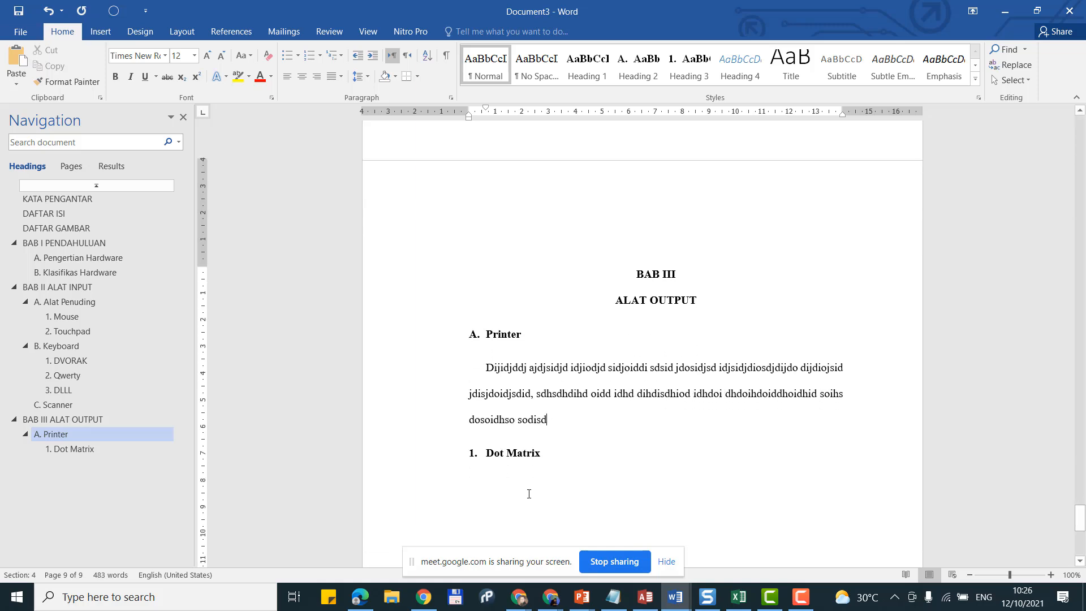
click(583, 456)
scroll(584, 457, down, 3)
text(.)
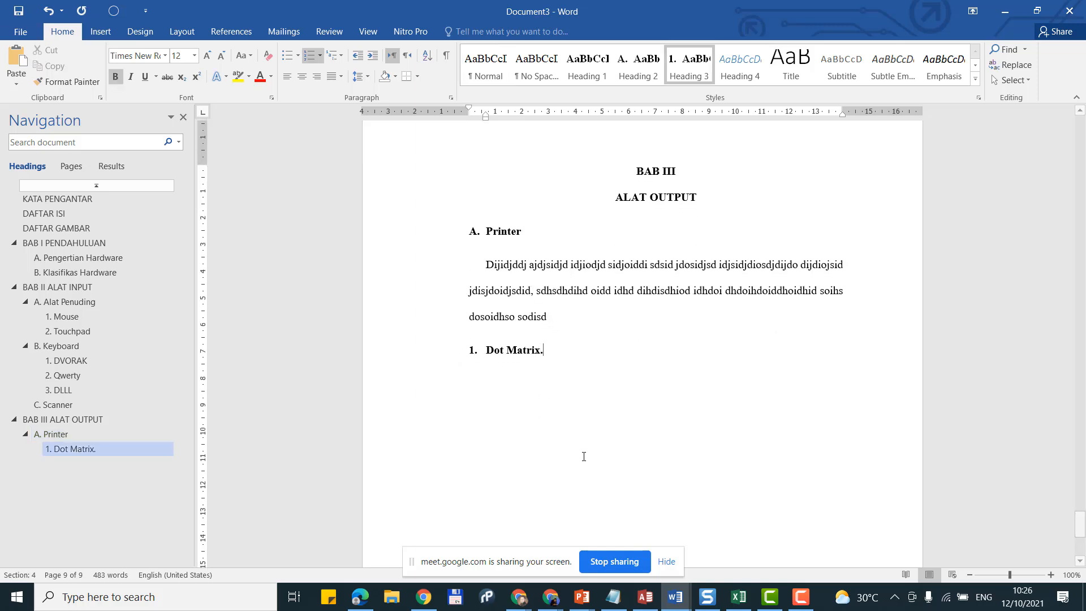
Step: Add a first-line-indented placeholder paragraph under 1. Dot Matrix, ending with a full stop
key(Return)
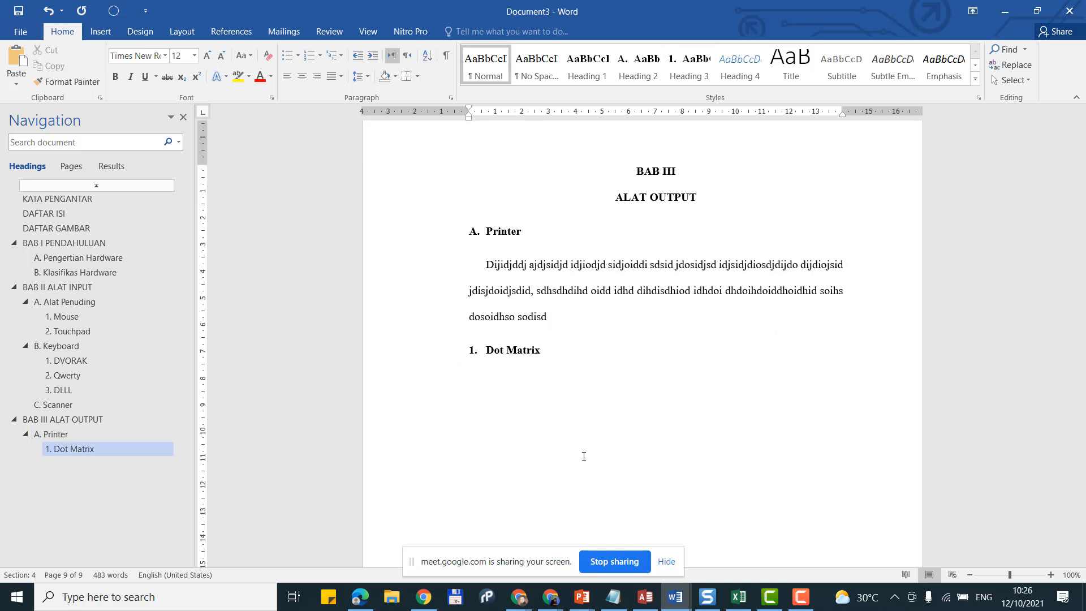
key(Tab)
text(Skdjskdkdj sjdk jsndk ds)
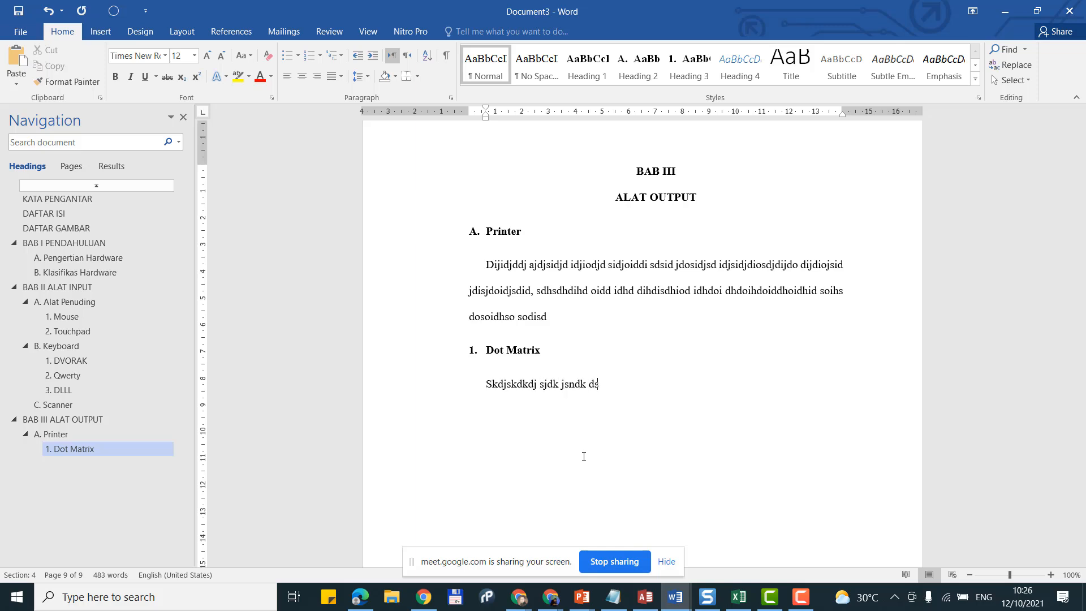
text(ndk lsdlkdnd dsldkn  ddnlksdnl)
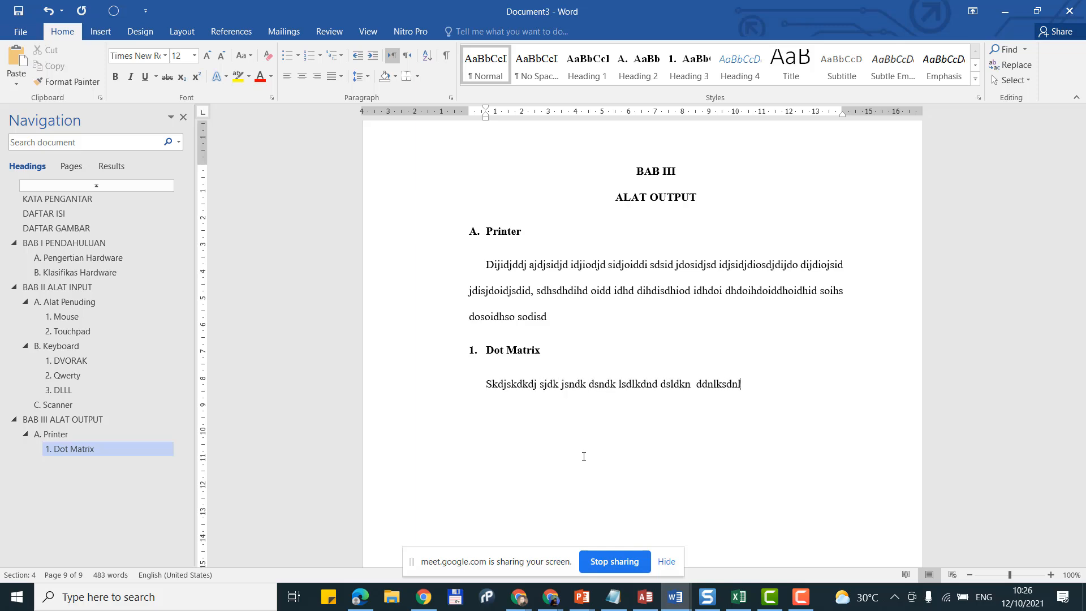
text(dknsl ddnld dkldknakdln ldkndkl dksn)
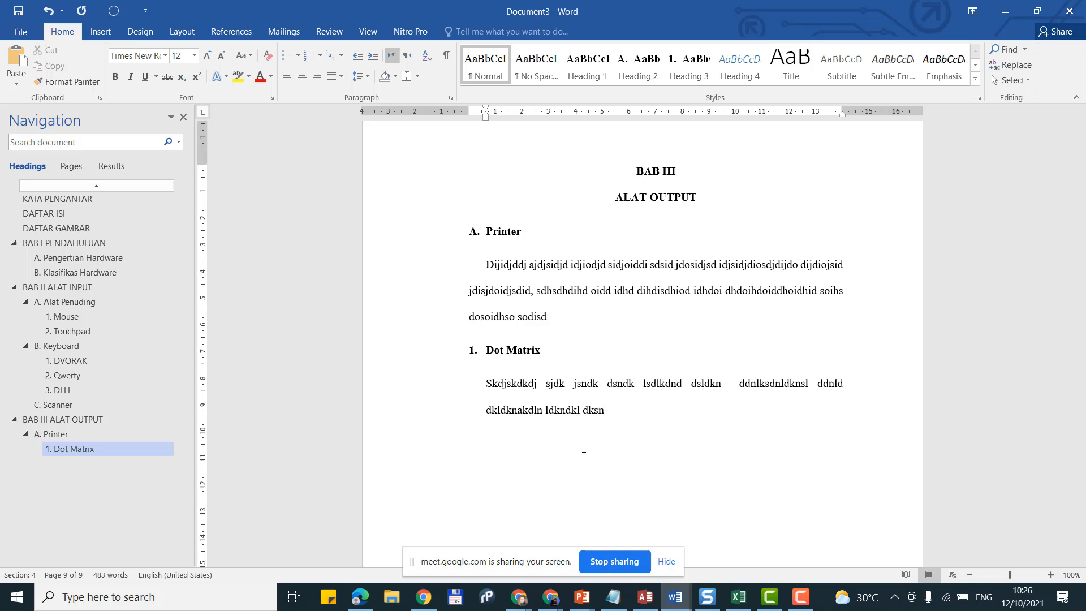
text(d kd asd)
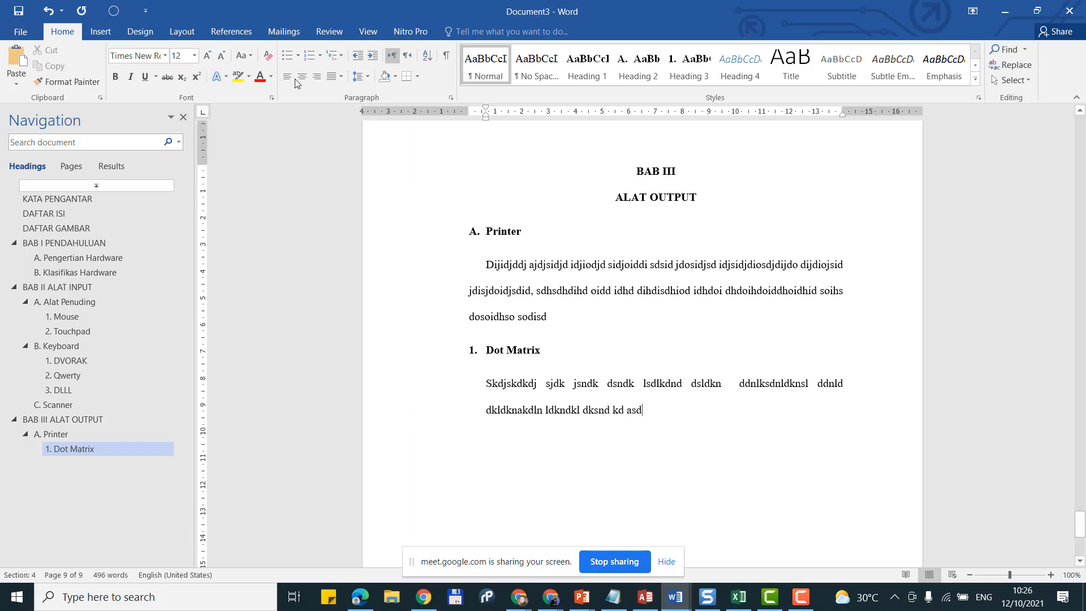
click(359, 56)
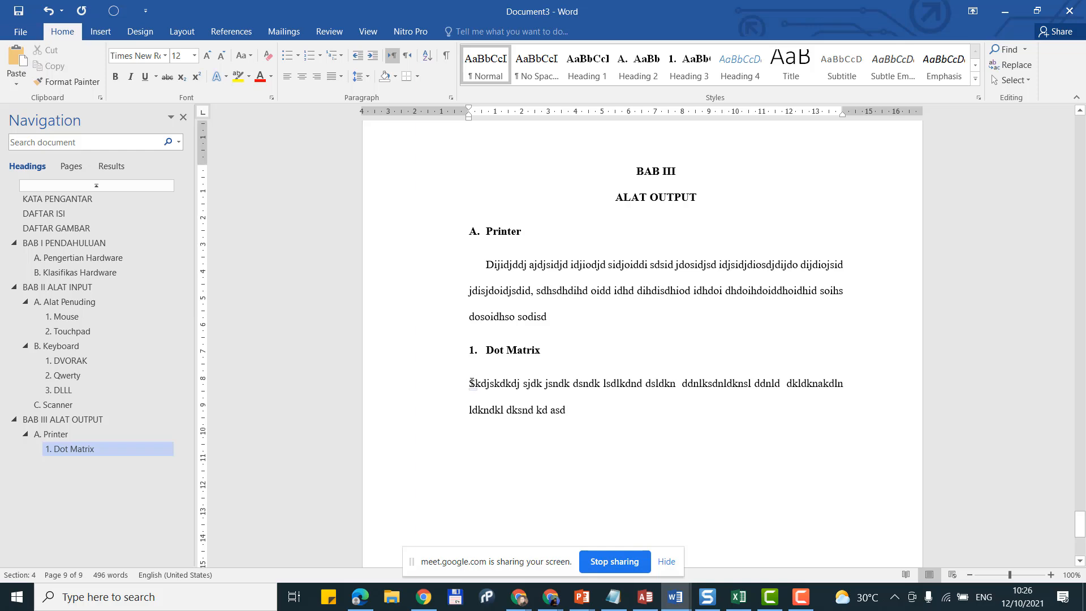
key(Tab)
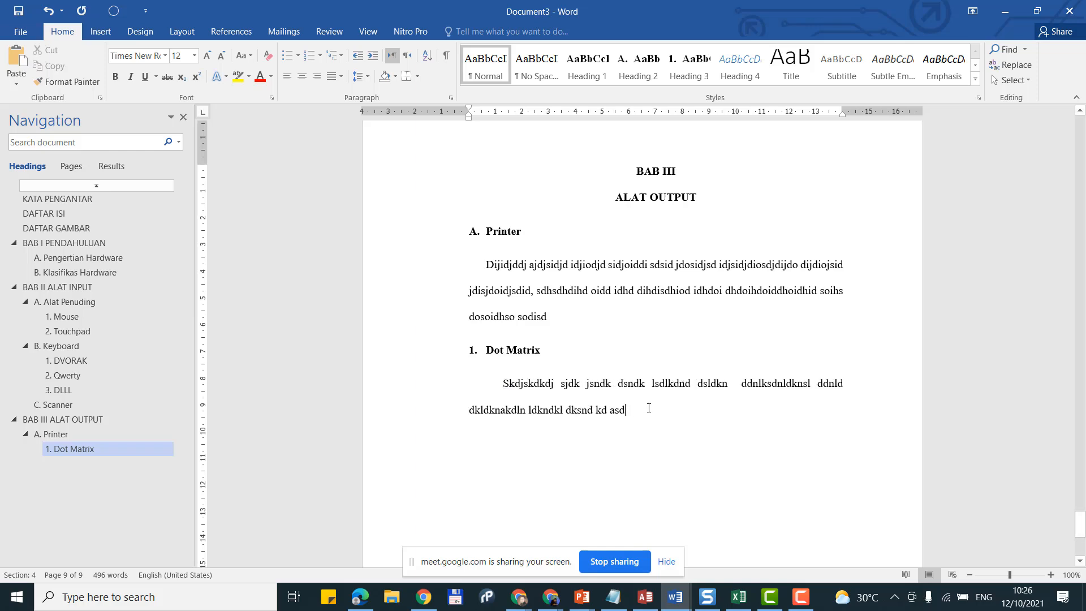
click(649, 408)
text(. Hasudhksd kds)
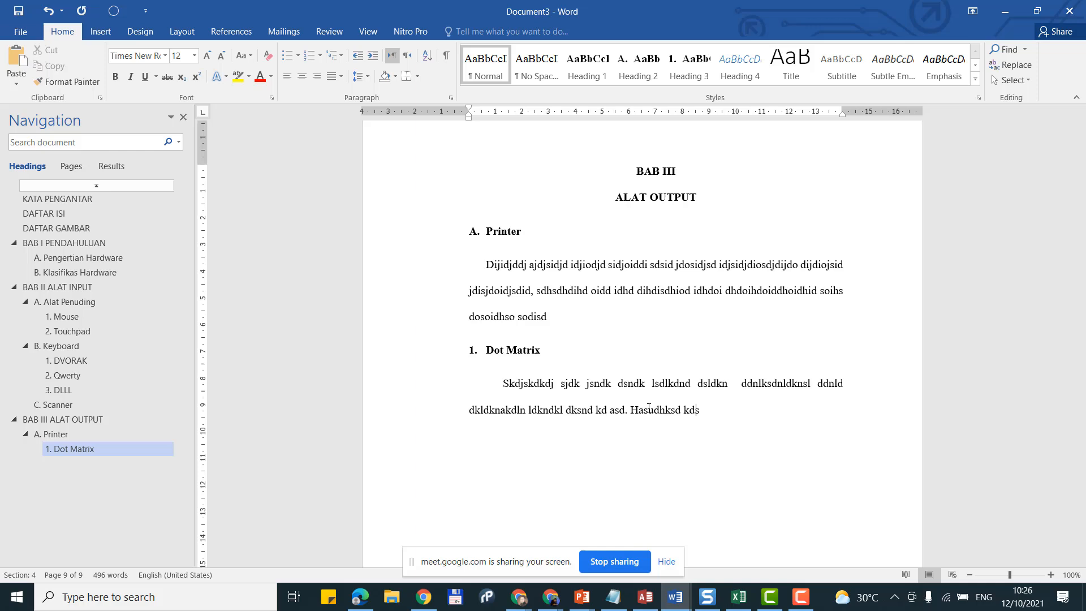
text(djd ksdhs kddhk dsjdkhdksjshka dkdsdkk)
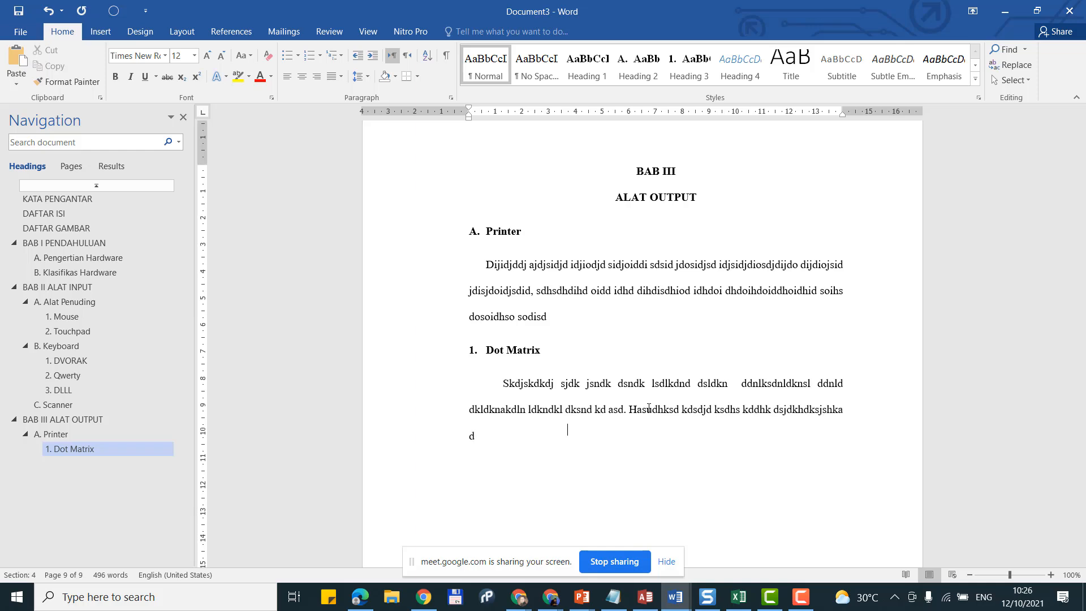
text(ddks ddsdsk ksdskdhkd)
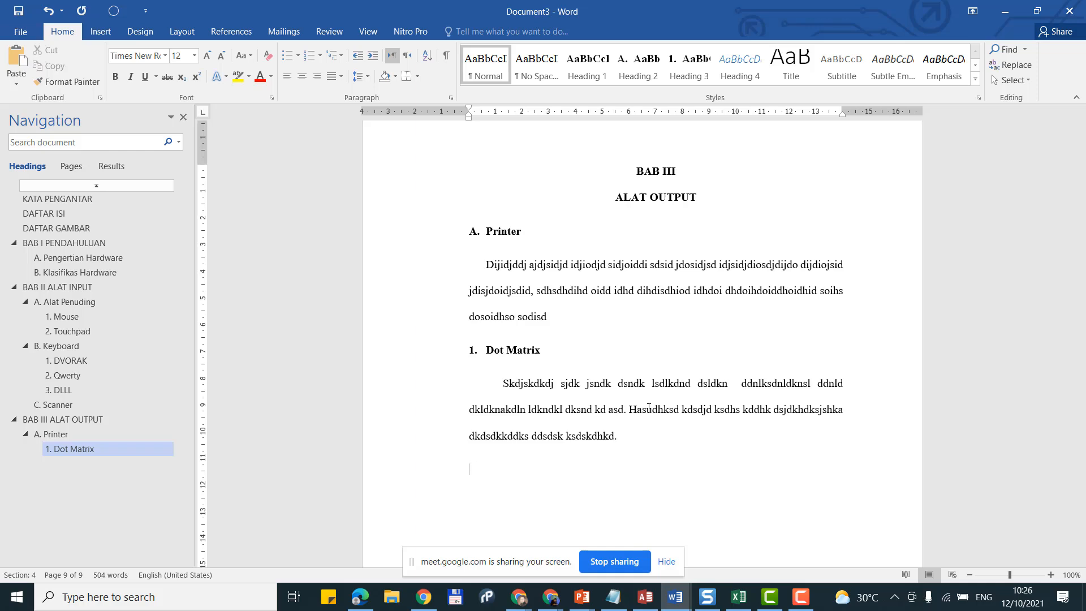
text(.)
key(Return)
Step: Add Heading 3 subheading '2. Buble Jet' and begin its body paragraph
click(685, 78)
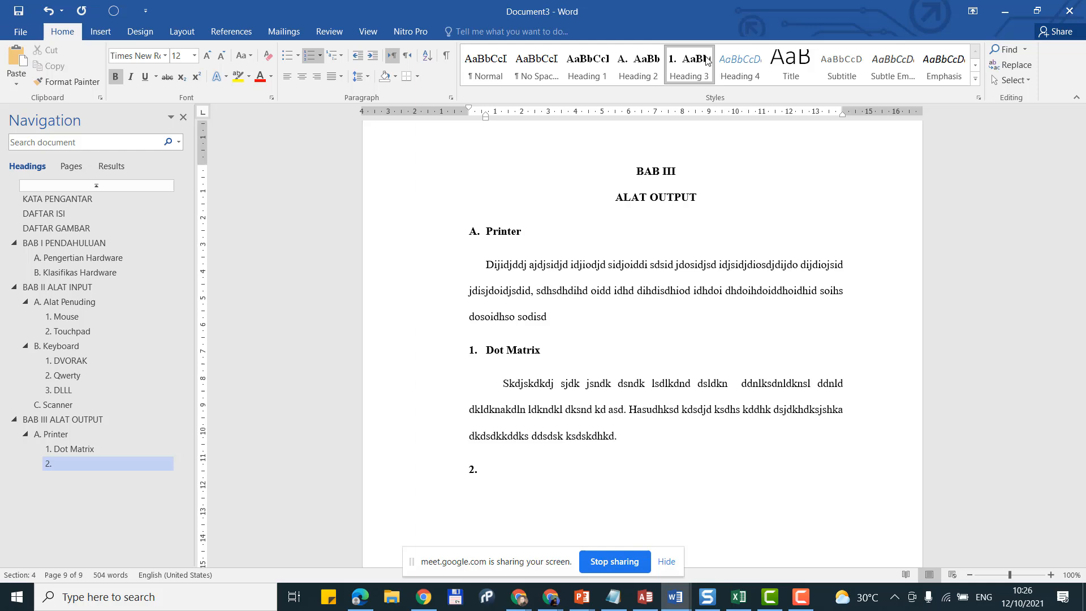
text(Buble Jet)
key(Return)
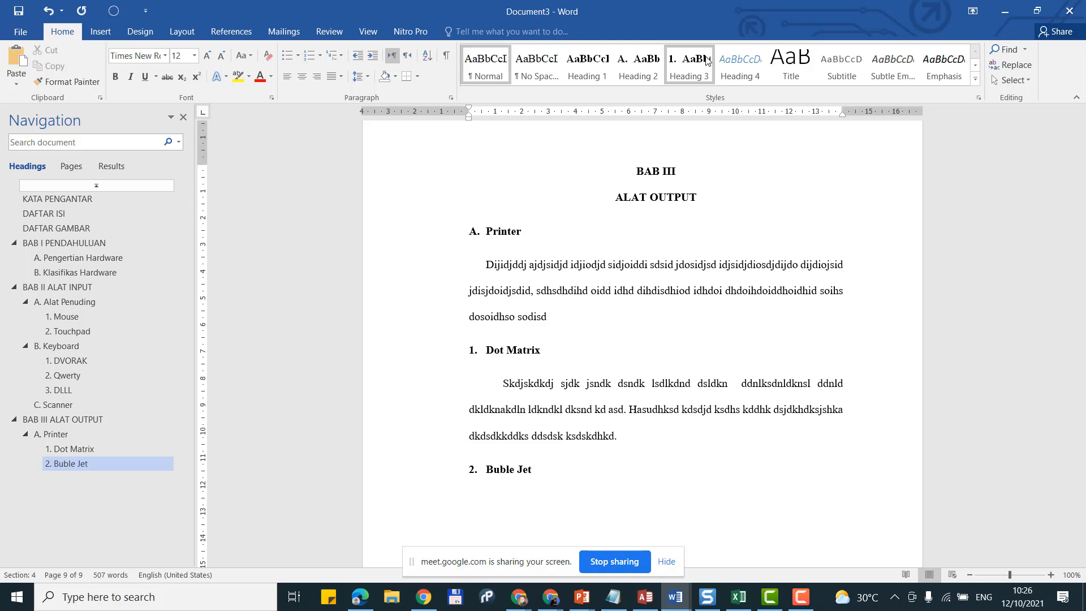
key(Tab)
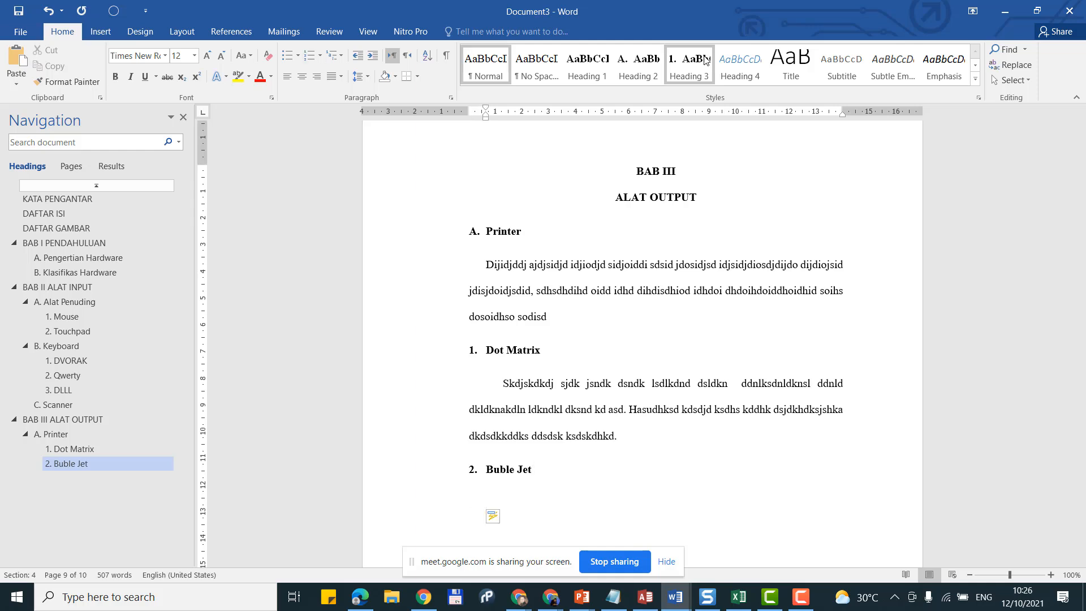
text(Cssskdjljkkd slkddk dkdjslkd sdlksdksldj sds)
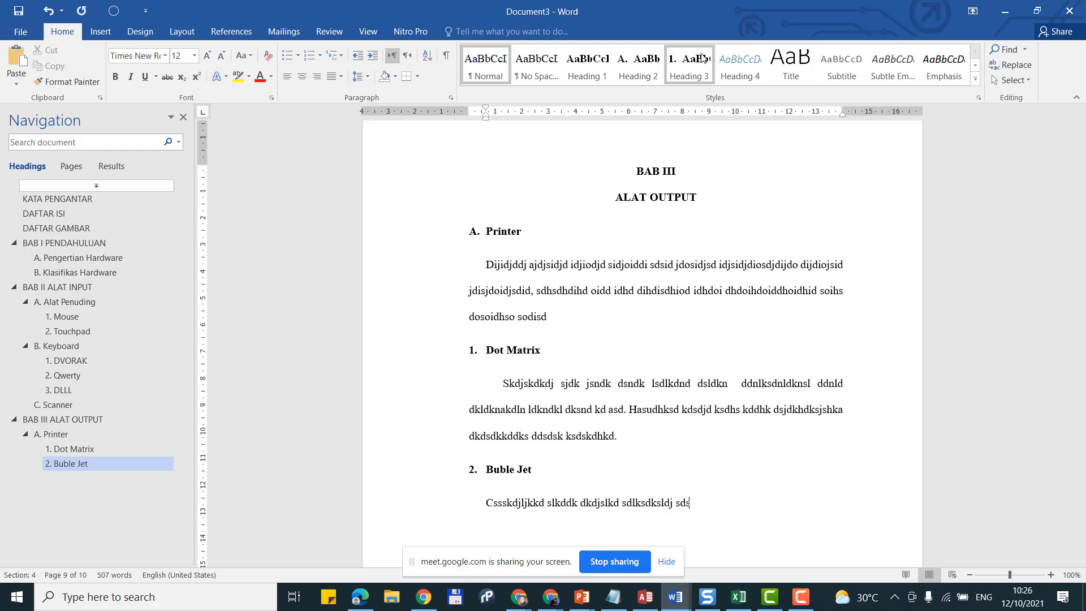
text( dslsdj ldjd ldjlsdjldjddl dd)
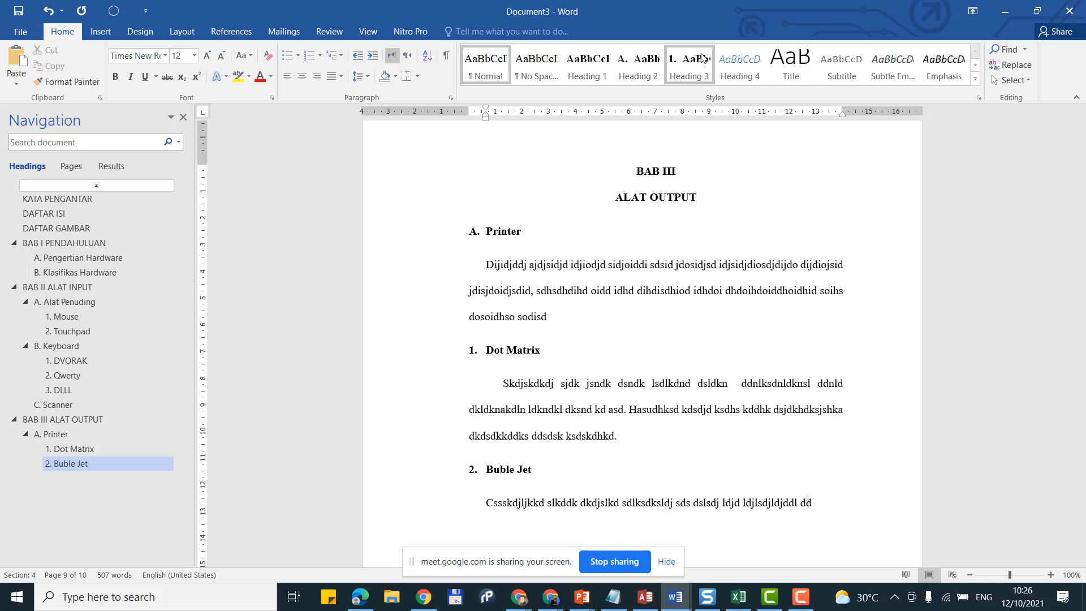
text(jldldjldj ldldjldjs)
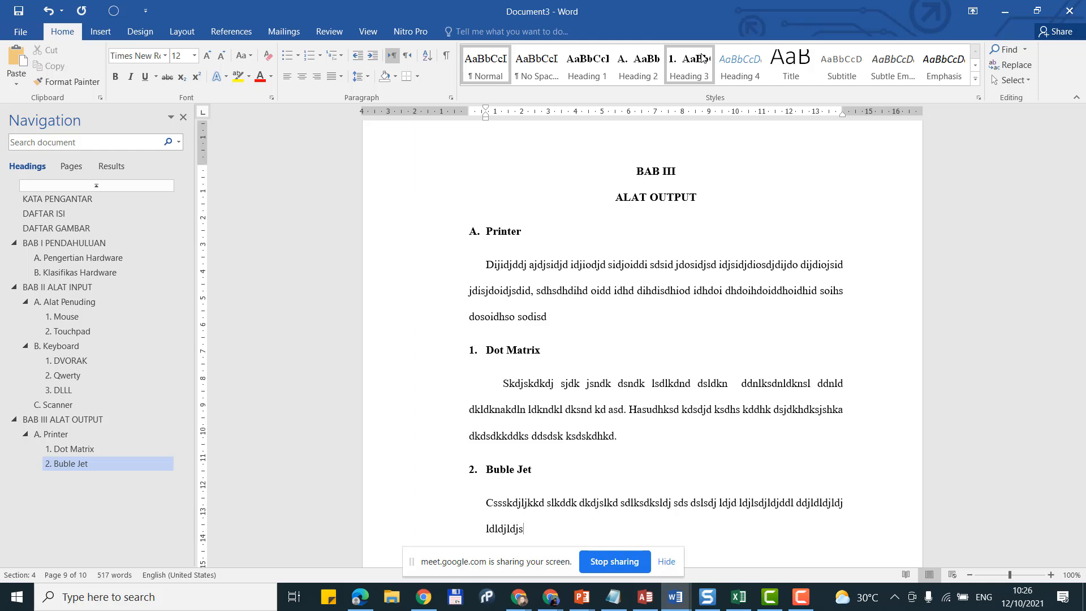
Step: Make the Buble Jet paragraph Normal style with a first-line indent and finish its placeholder text
click(493, 75)
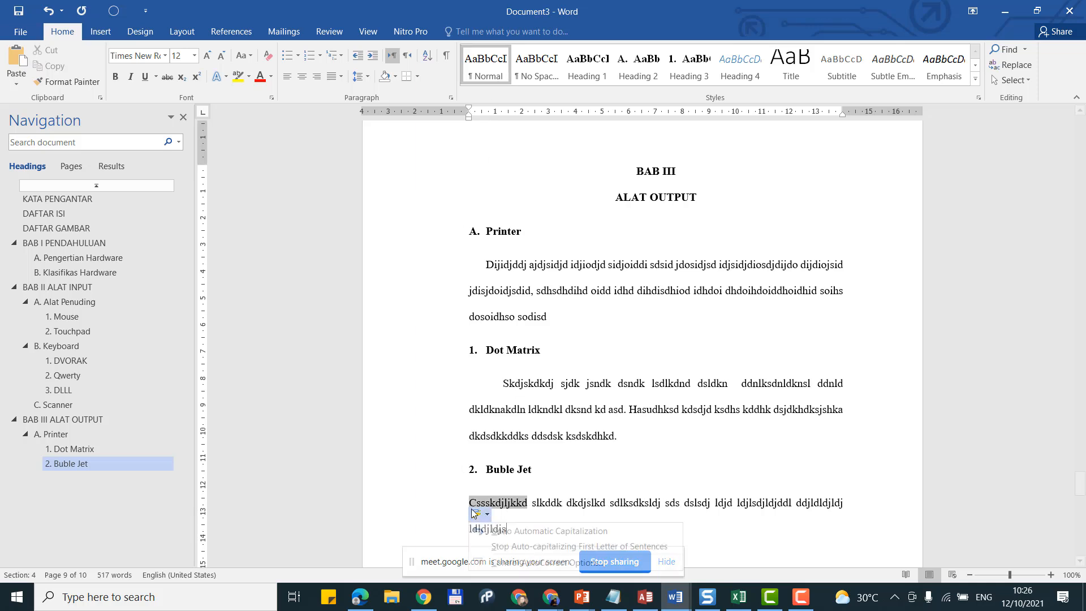
click(476, 515)
click(469, 502)
key(Tab)
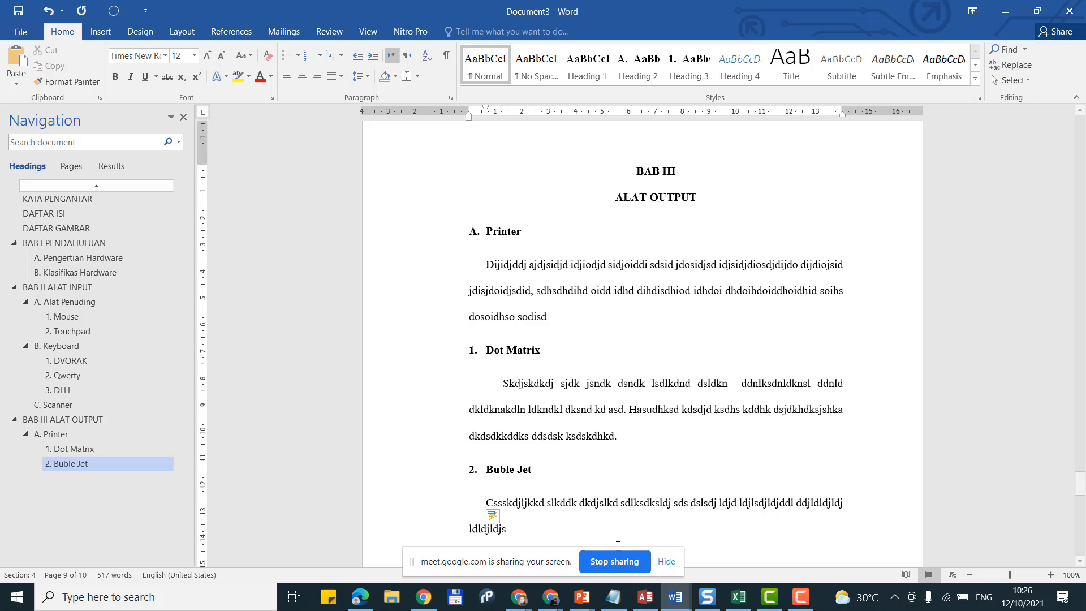
scroll(535, 373, down, 4)
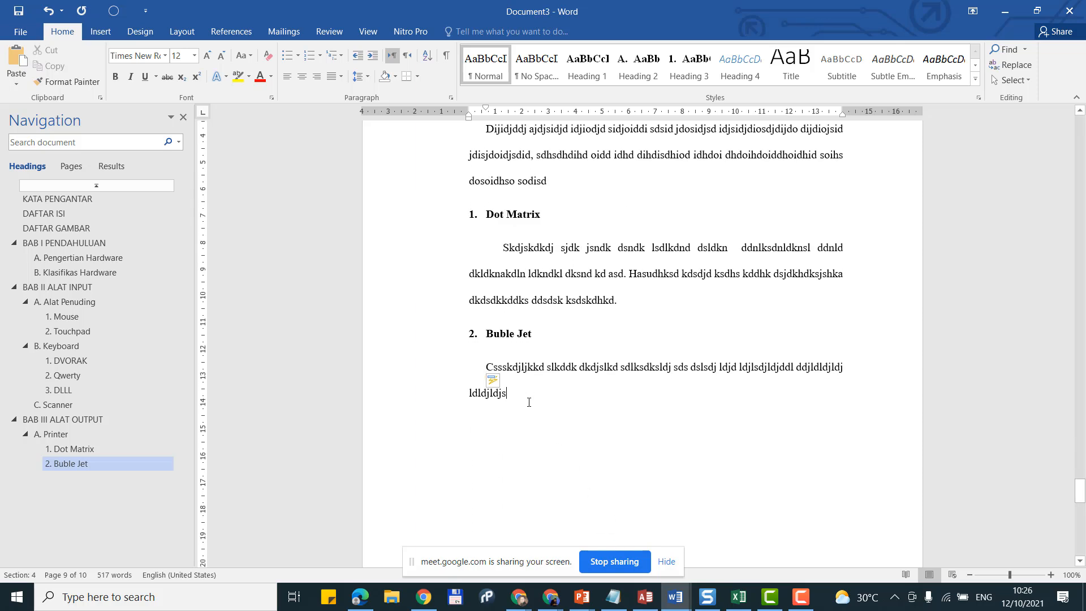
text(.  )
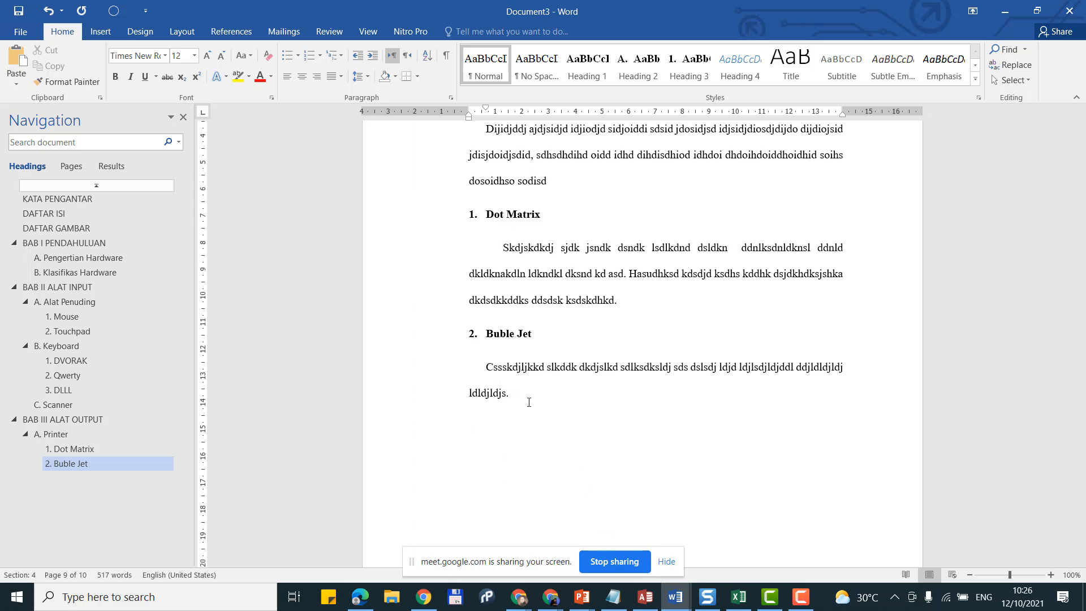
text(Kljdaskdnkldjad dds kddj lj dlsadjlsd lskdjsljd as)
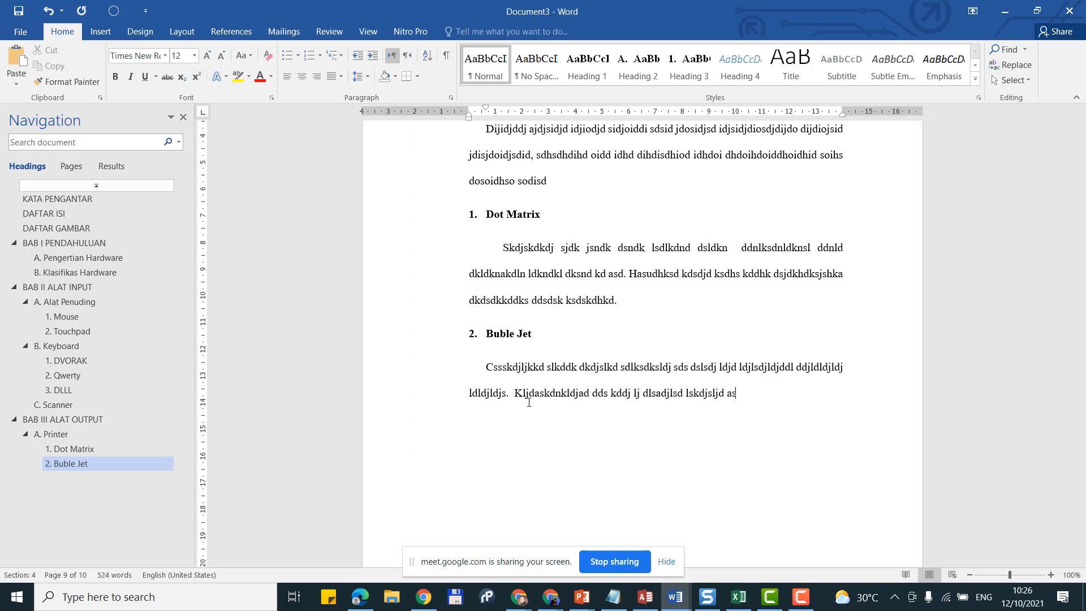
text(ksa dlasdsld sdlldjs ldajld )
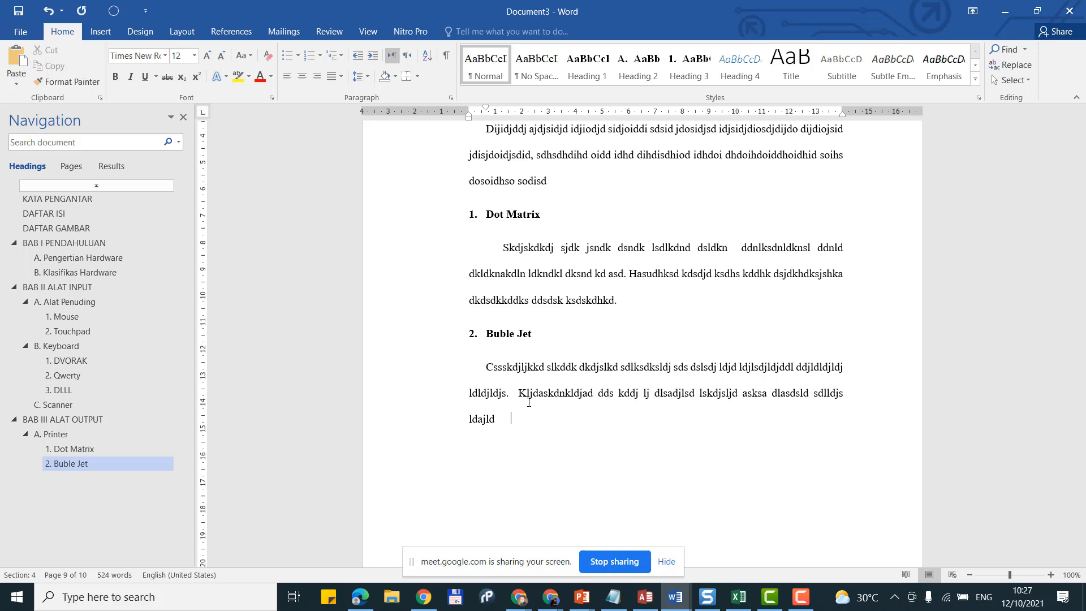
text(s lasdsd sd.)
scroll(529, 402, up, 3)
scroll(521, 432, down, 2)
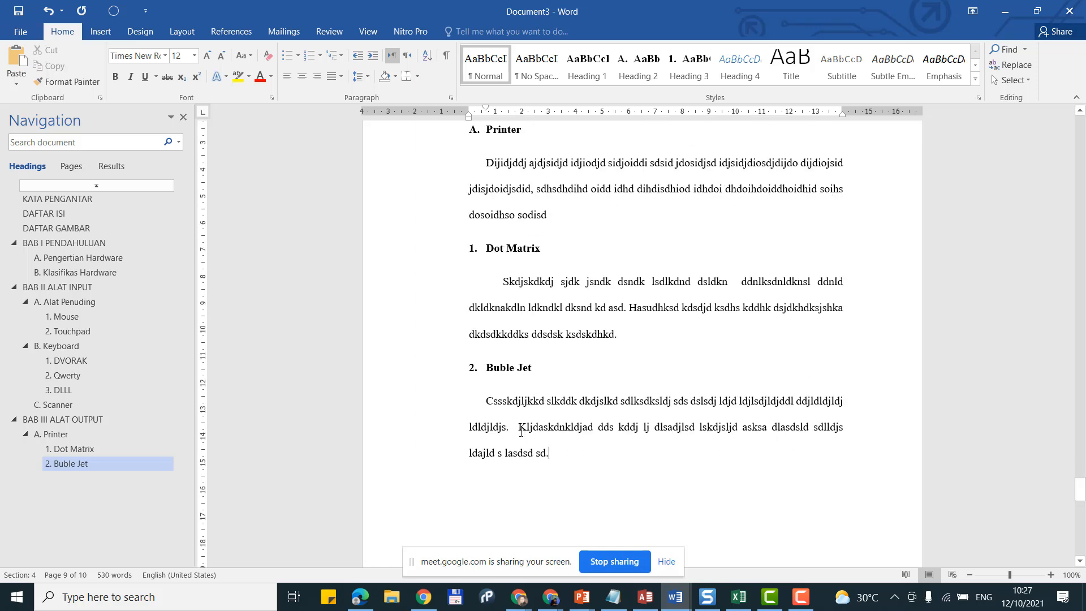
key(Return)
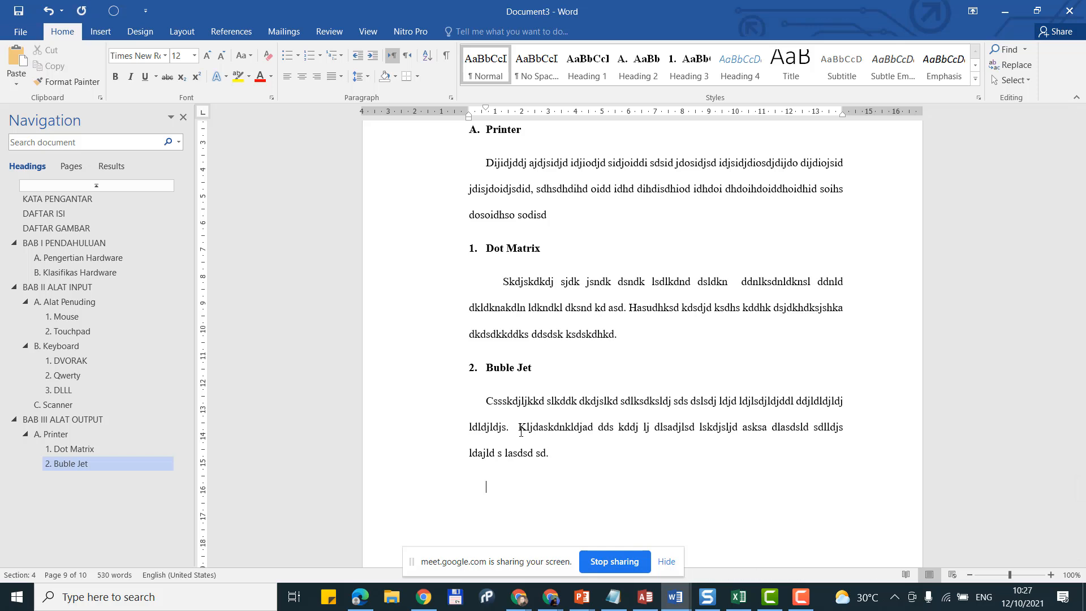
Step: Apply Heading 3 and type 'Dst' as subheading 3 under Printer, then start a new line
click(671, 79)
text(ds)
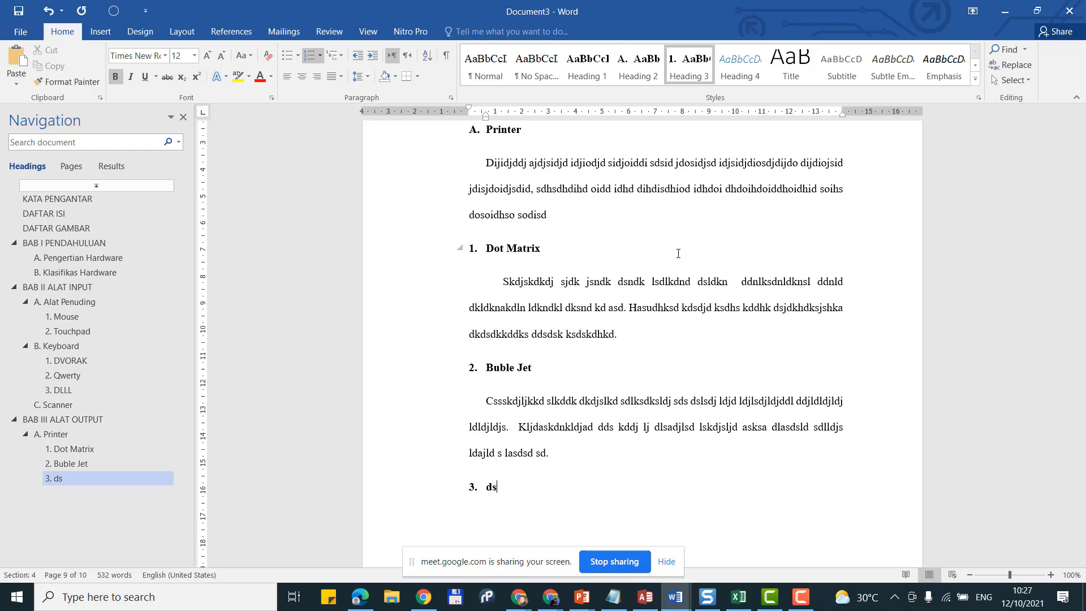
text(t)
key(Return)
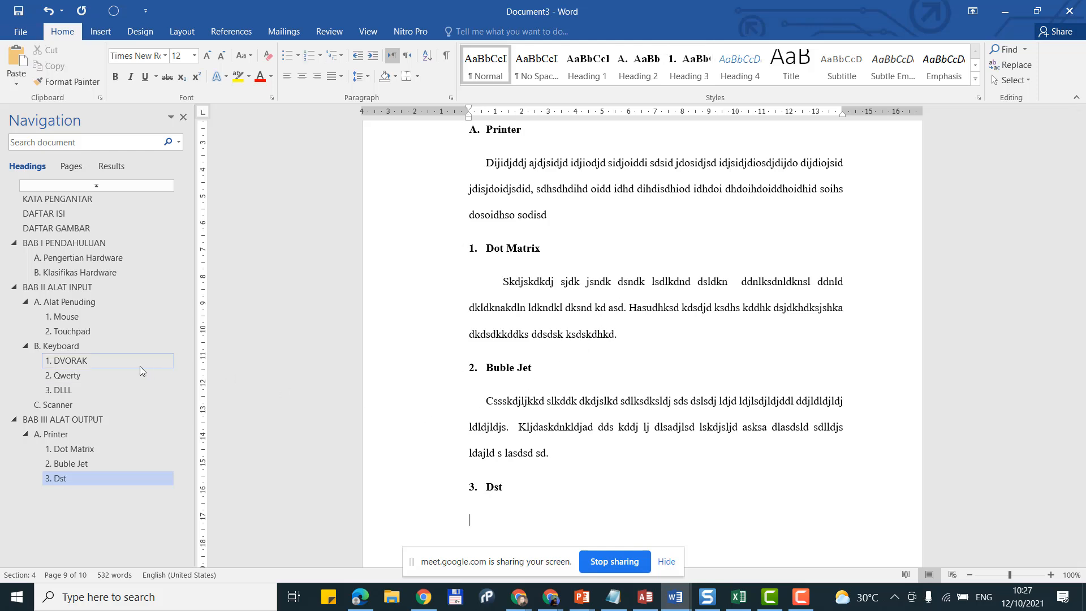
Step: Check the chapters in the Navigation pane, then place the cursor on the empty line below 3. Dst
click(94, 241)
click(77, 273)
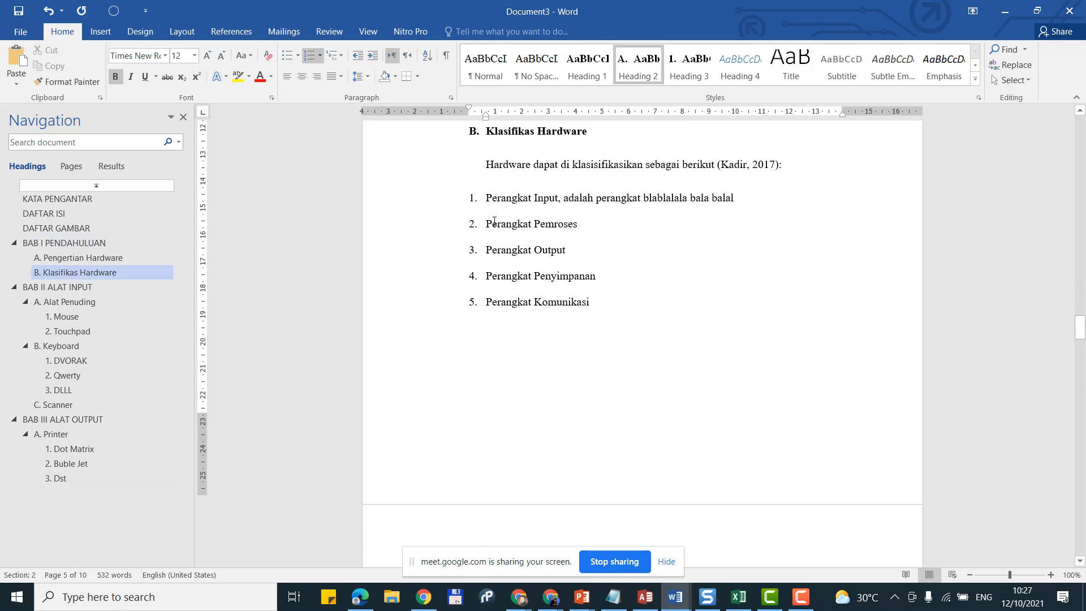
click(99, 420)
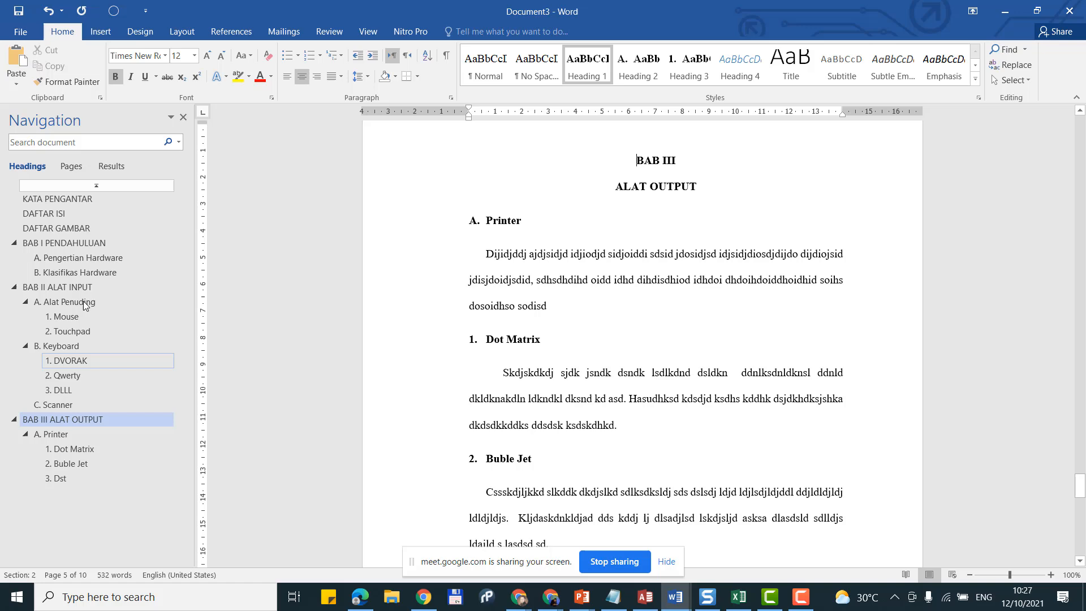
click(80, 288)
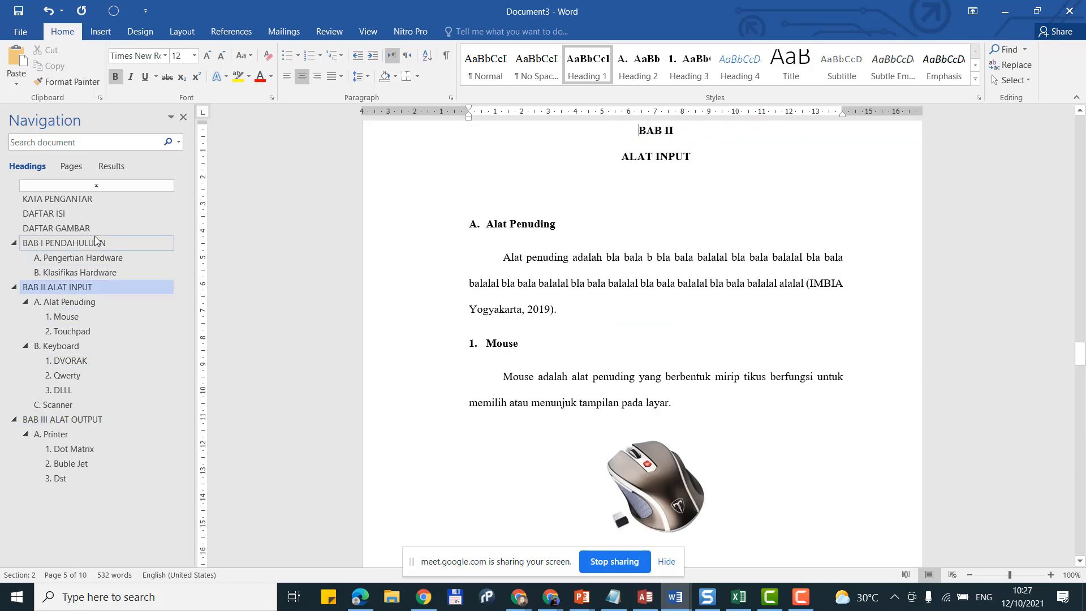
click(94, 239)
click(63, 421)
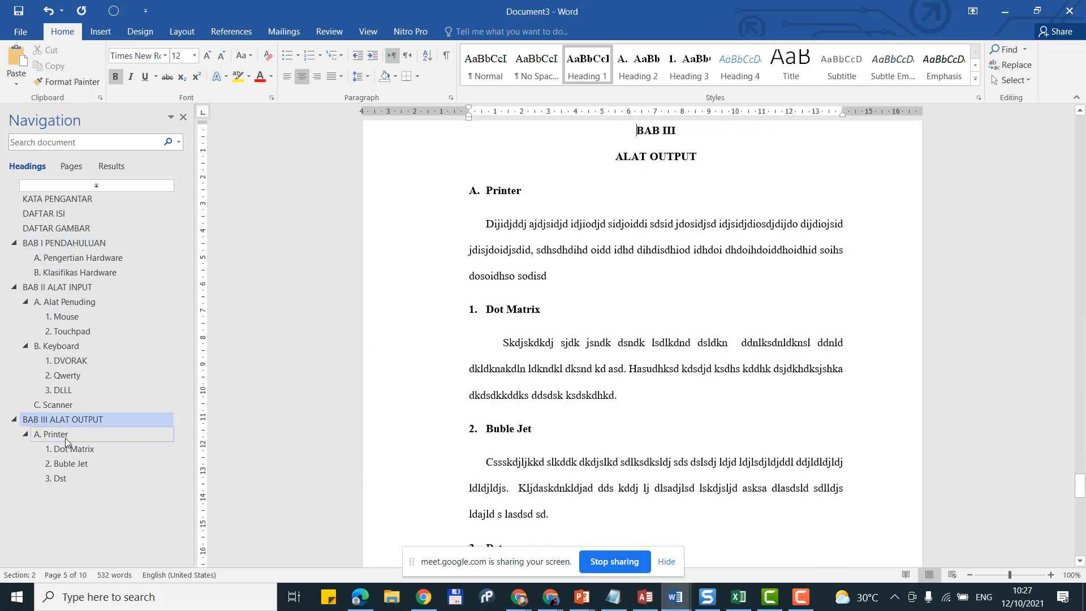
scroll(733, 362, down, 1)
scroll(678, 395, down, 5)
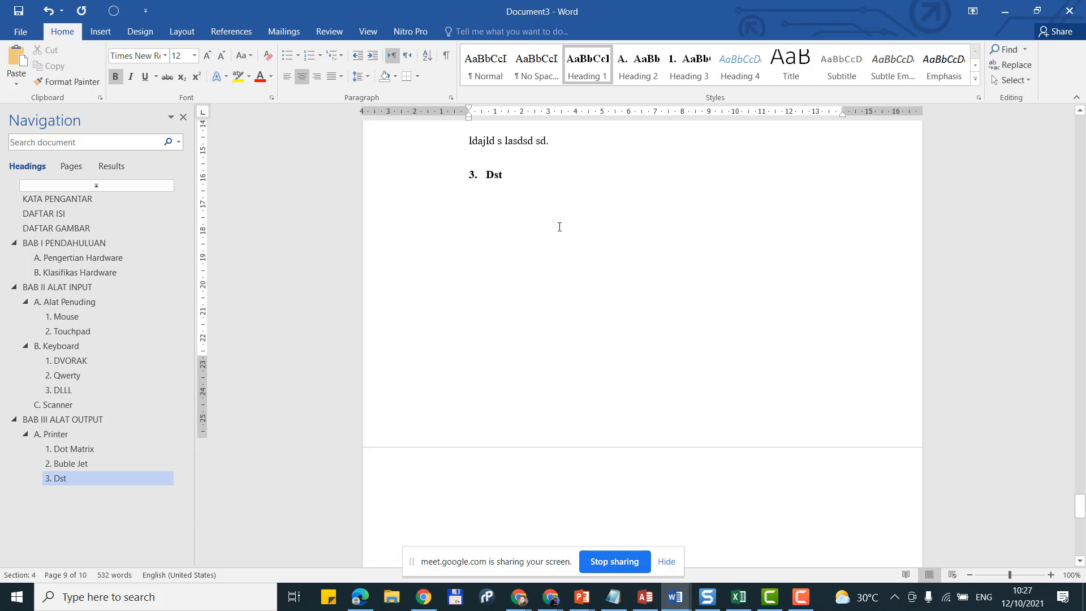
click(563, 220)
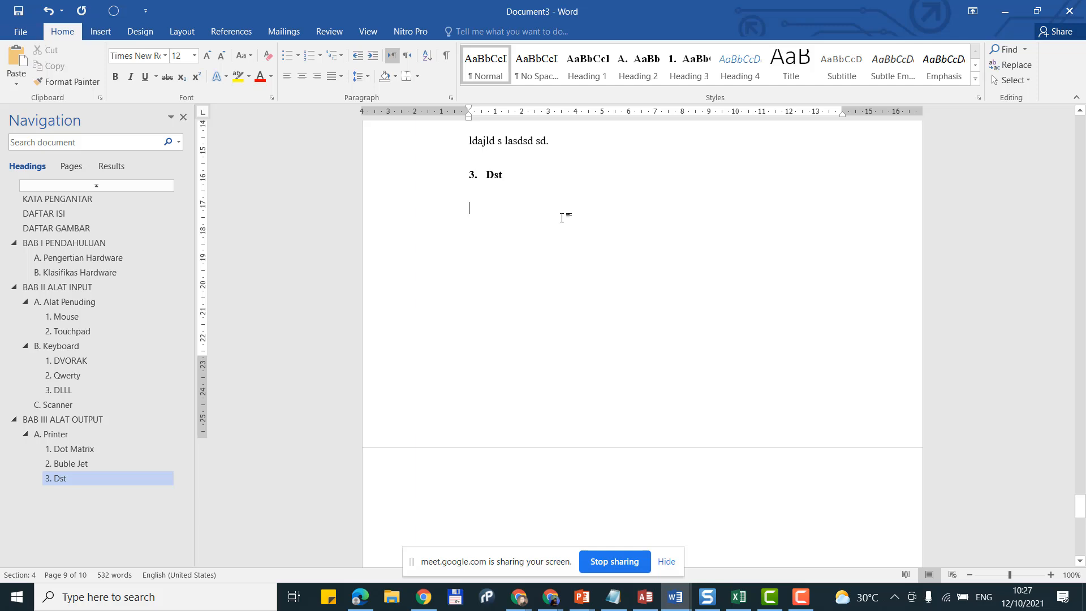
Step: Insert a Next Page section break after 3. Dst to start blank page 10
click(178, 32)
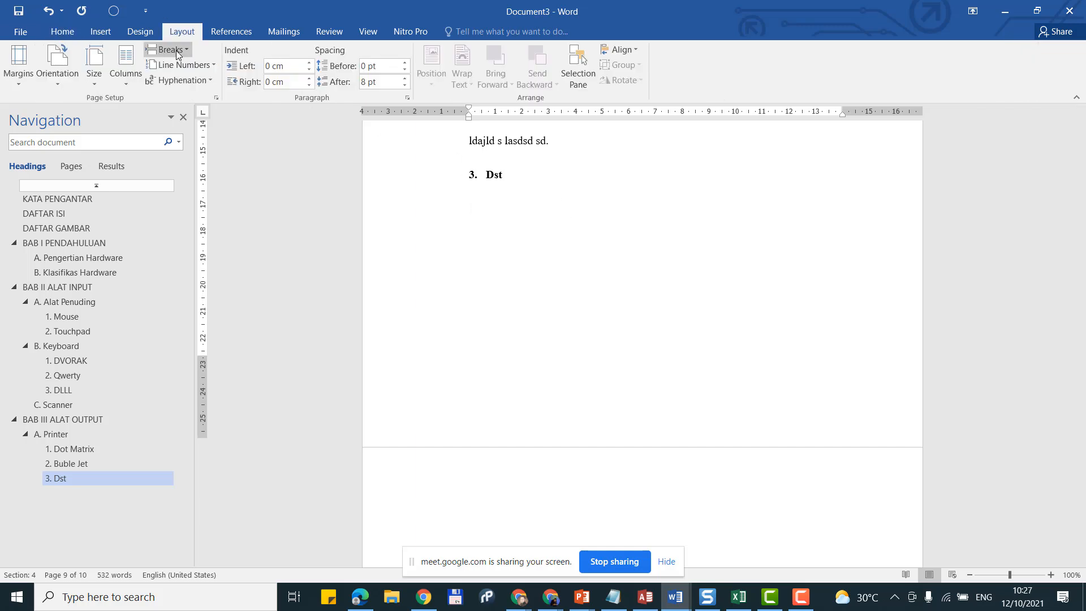
click(175, 50)
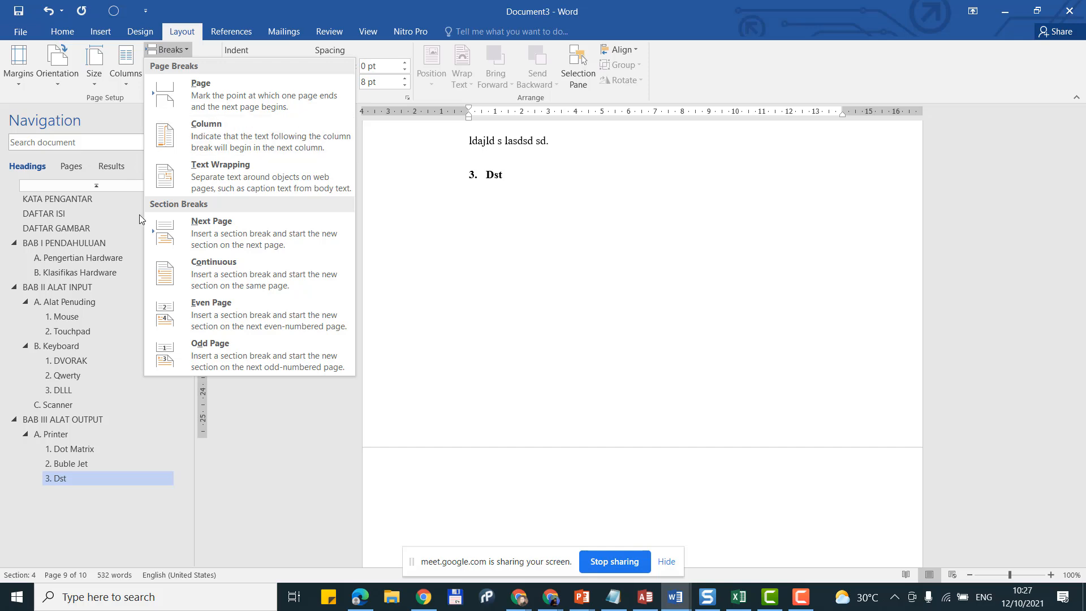
click(190, 235)
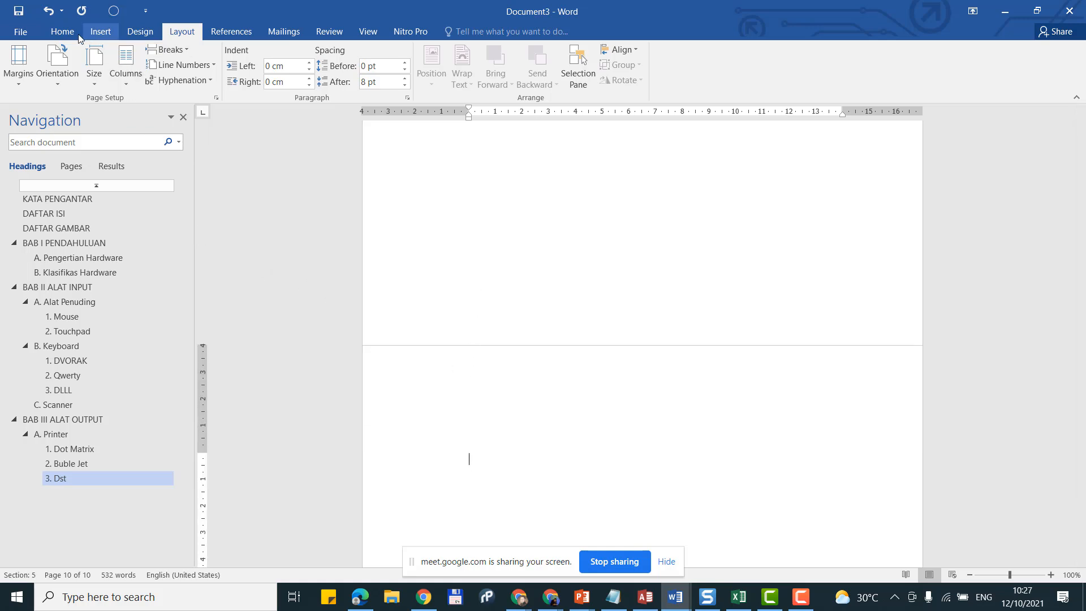
key(alt+h)
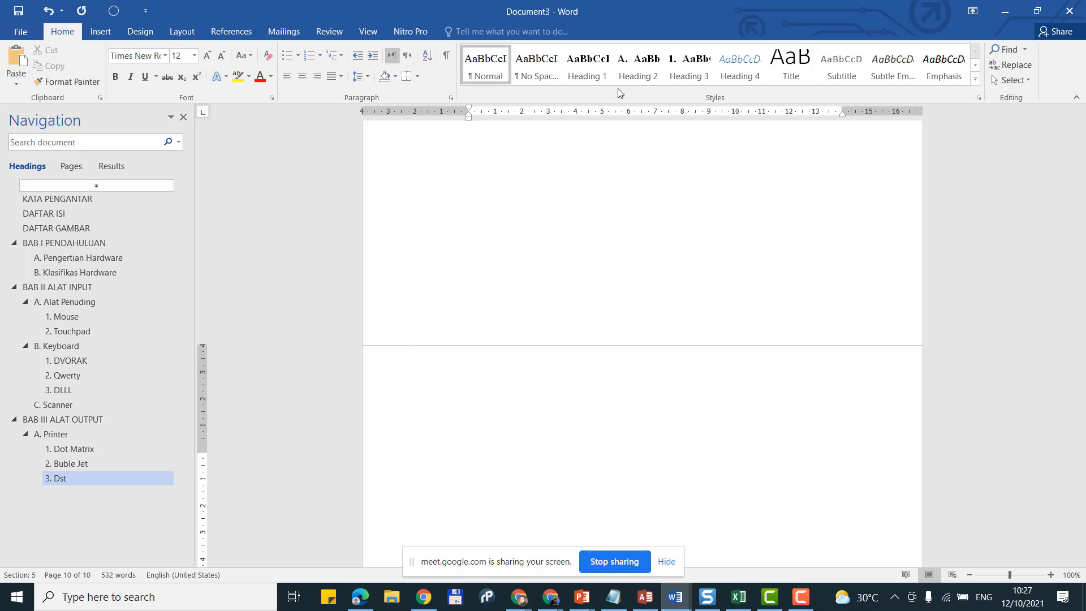
Step: Apply Heading 1 and type 'BAB IV' with the title 'PERANGKAT PEMROSES', fixing typos along the way
click(589, 79)
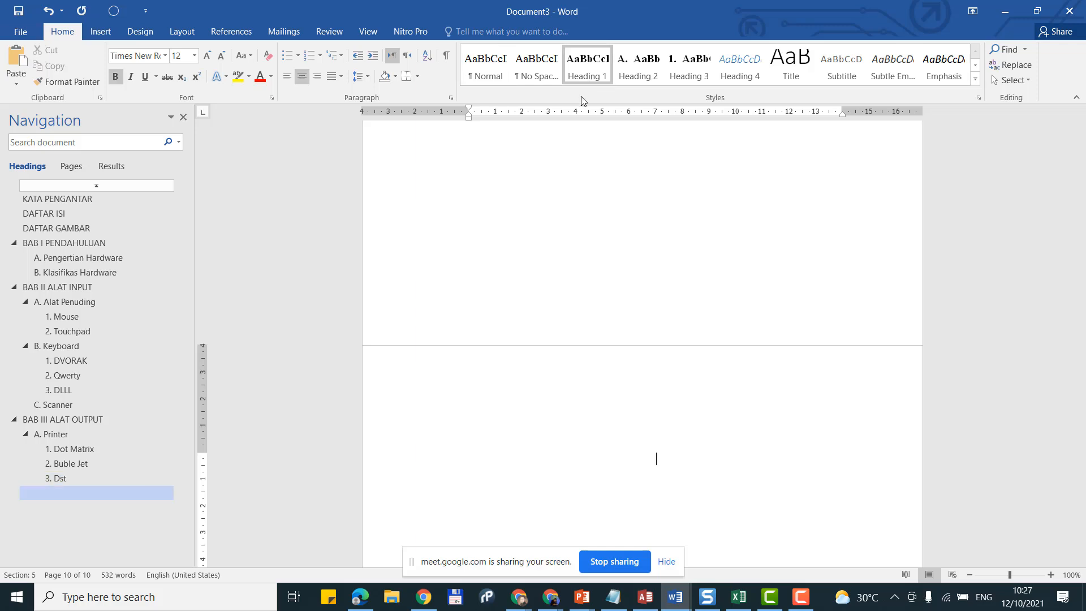
text(BAB IV)
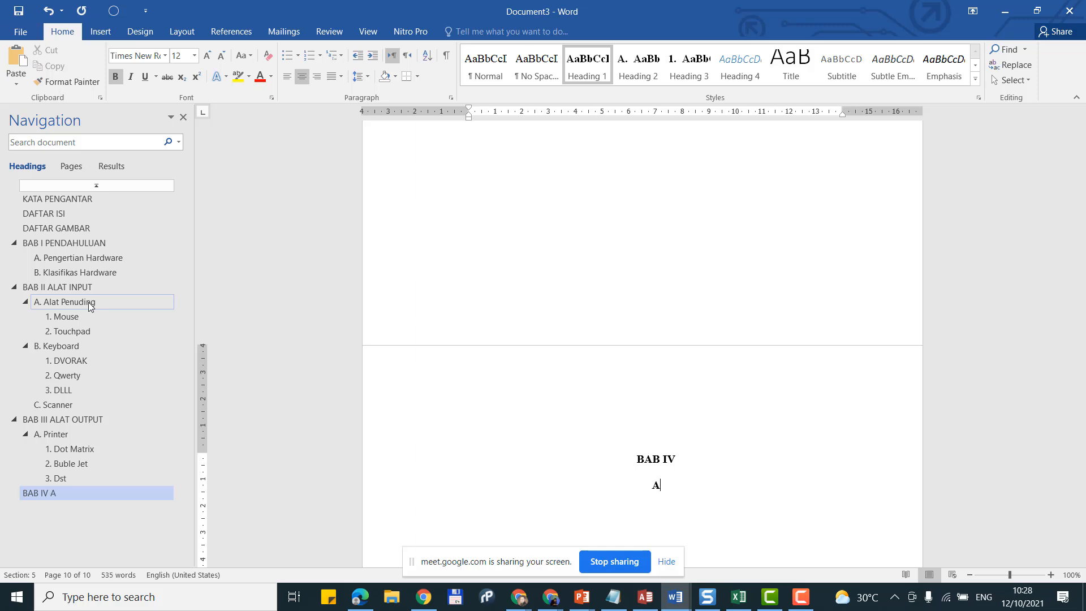
text(TEKNOLOGI)
key(ctrl+BackSpace)
text(PERANKAT)
key(BackSpace)
key(BackSpace)
key(BackSpace)
key(BackSpace)
text(NGKAT PEM)
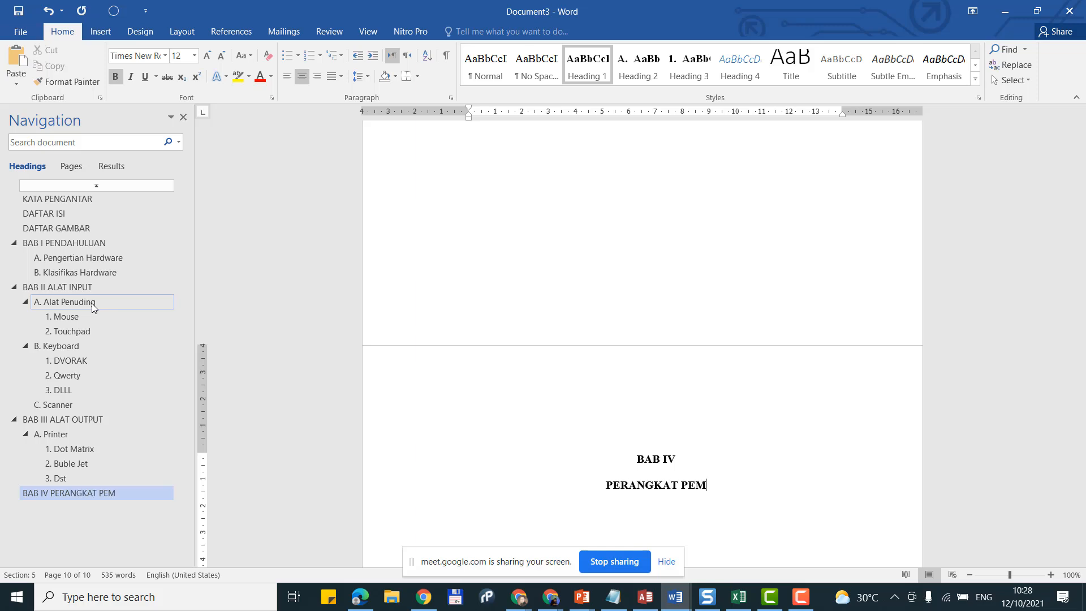
text(ROSES)
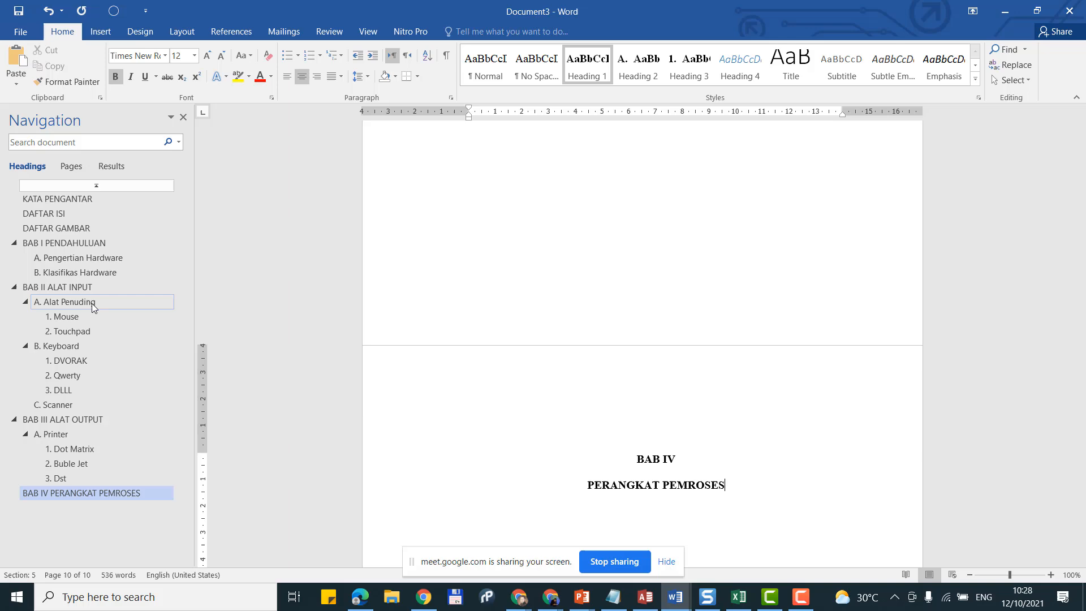
Step: Change ALAT to PERANGKAT in the BAB III OUTPUT and BAB II INPUT chapter headings
click(81, 419)
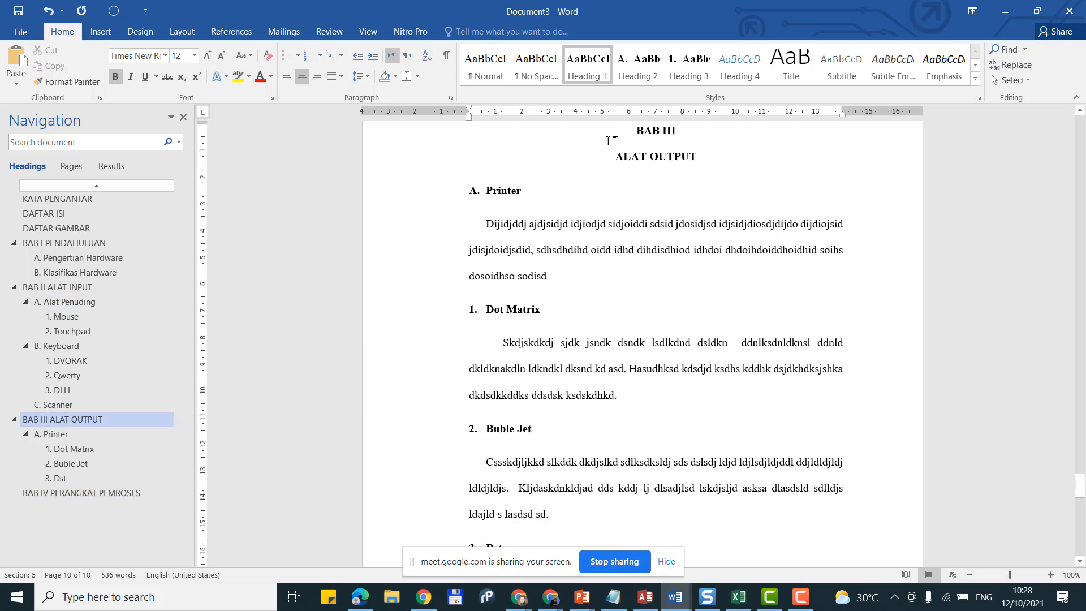
double_click(630, 155)
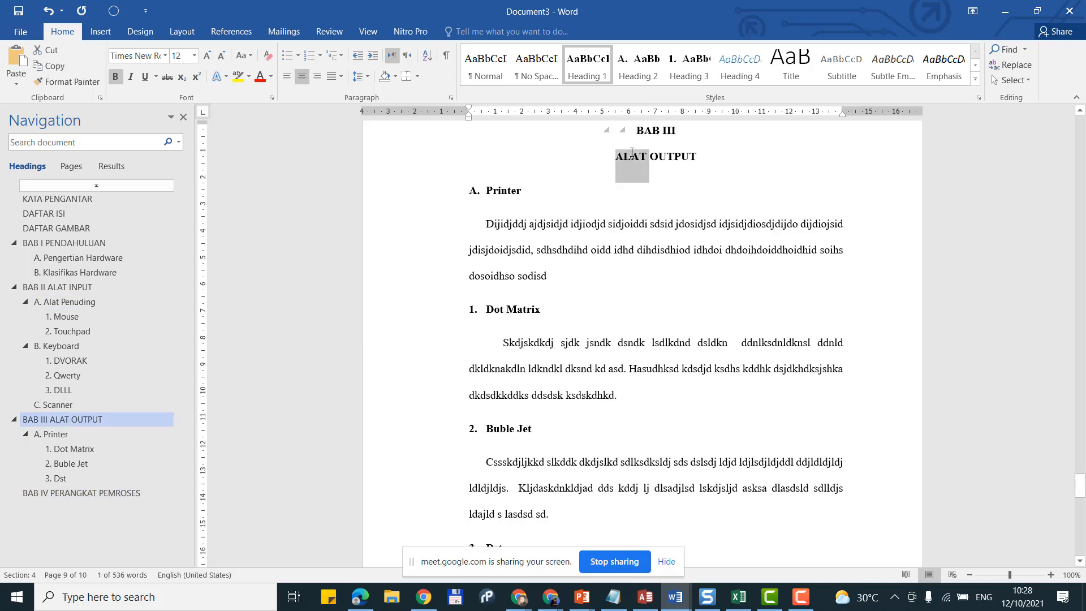
text(PERANGKA)
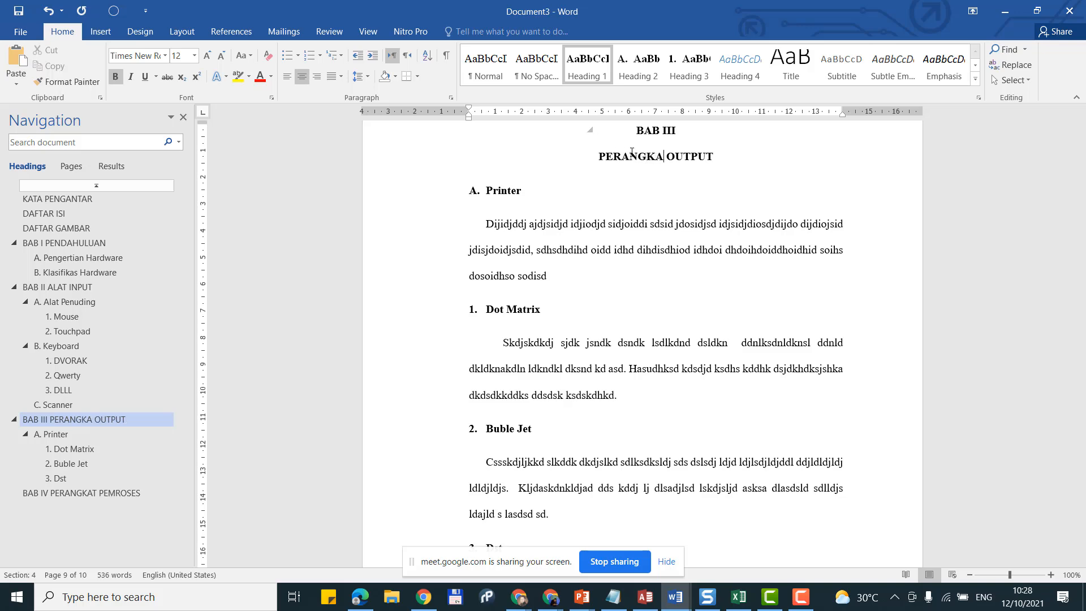
text(T)
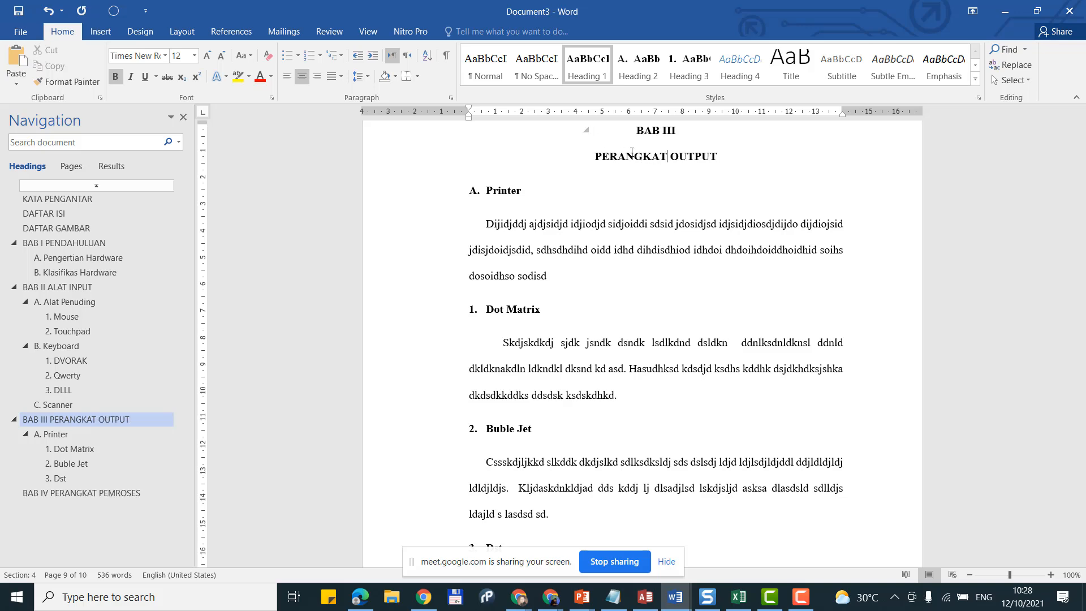
click(53, 303)
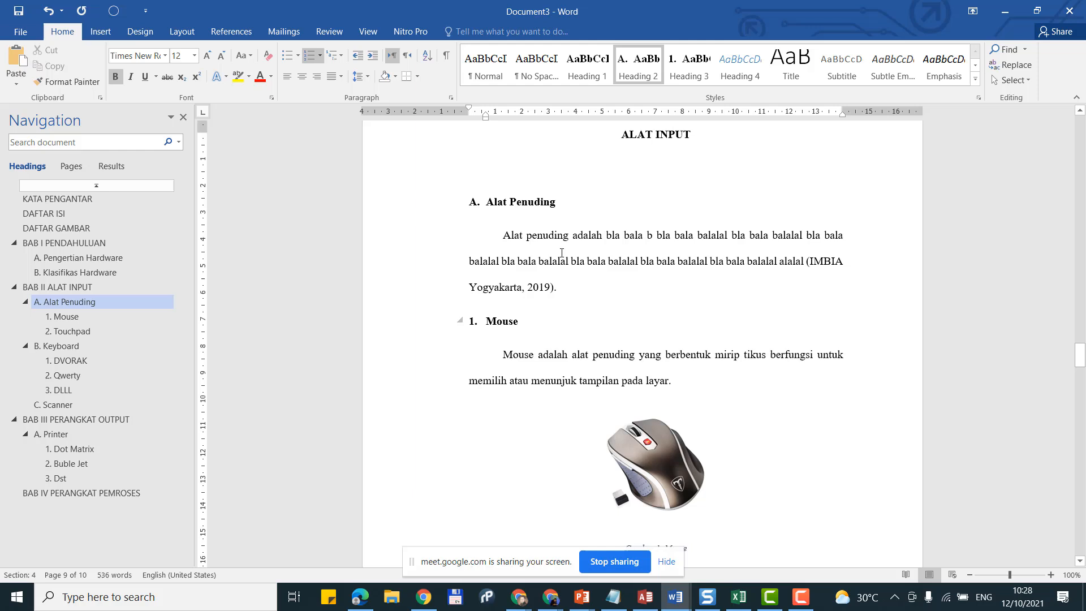
scroll(617, 188, up, 1)
click(631, 164)
double_click(631, 164)
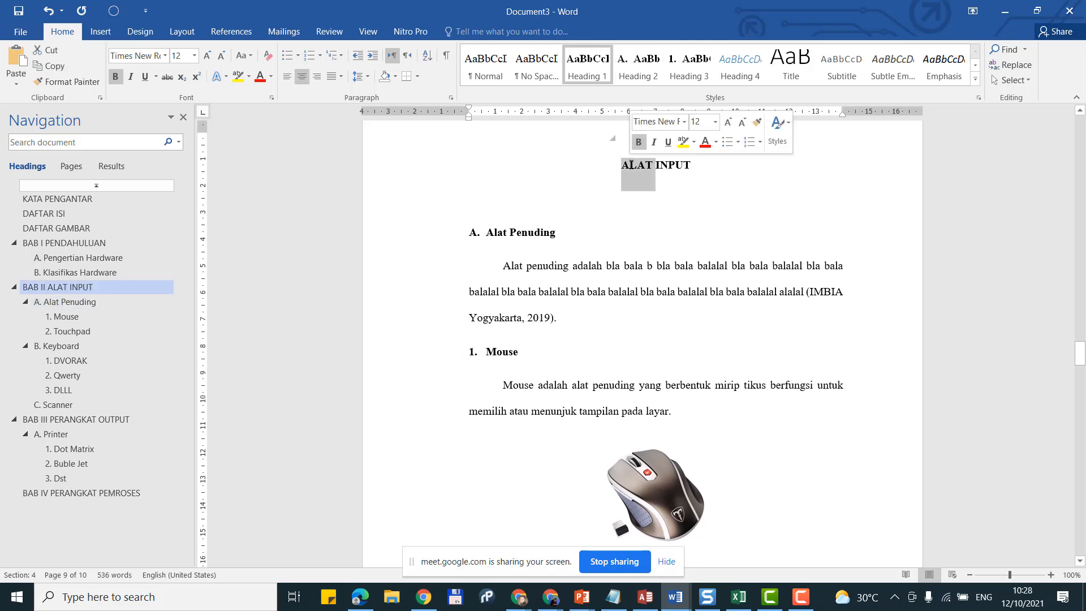
text(PERANGKAT)
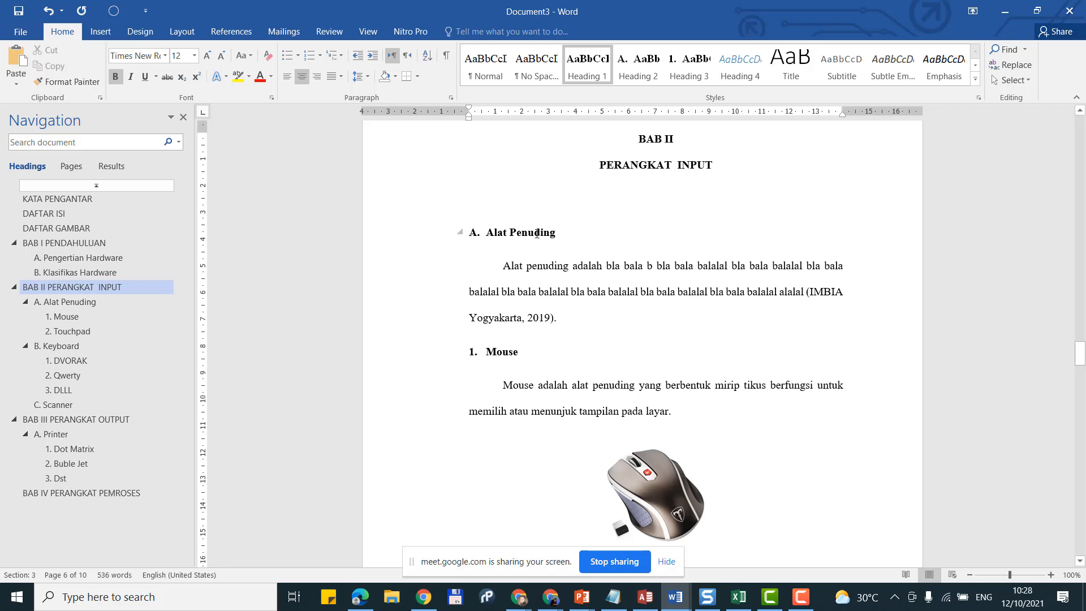
Step: Rename section heading 'A. Alat Penuding' to 'A. Perangkat Penuding'
click(487, 232)
double_click(487, 233)
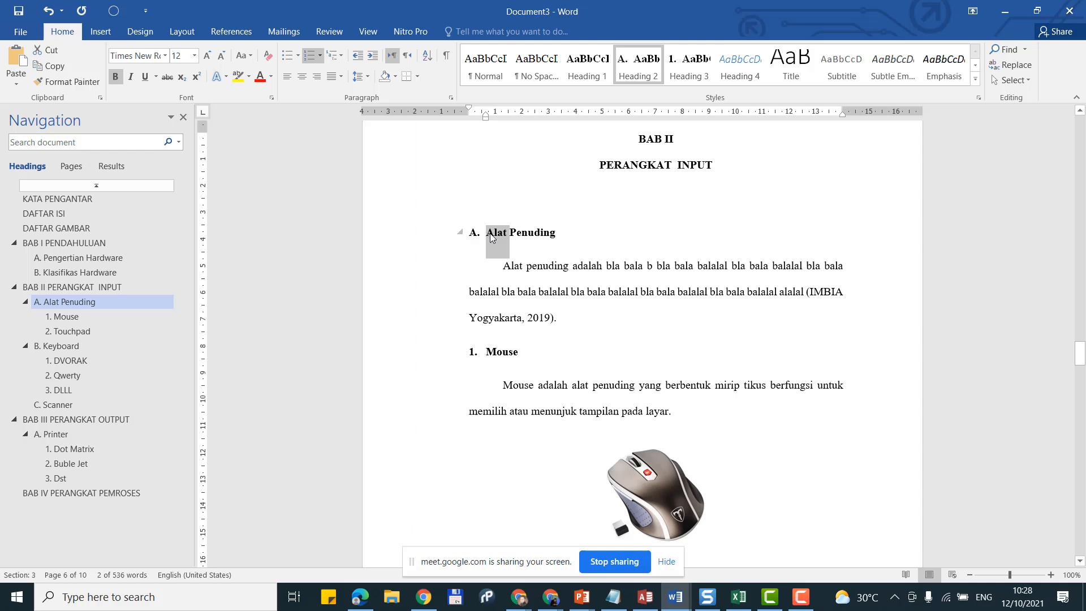
text(Perangkat)
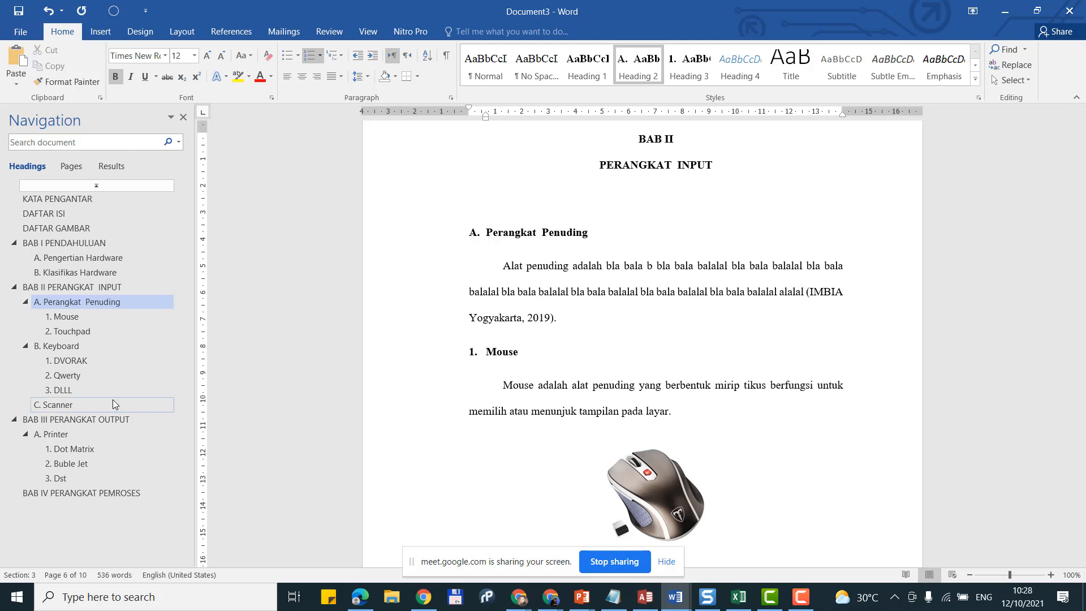
click(67, 305)
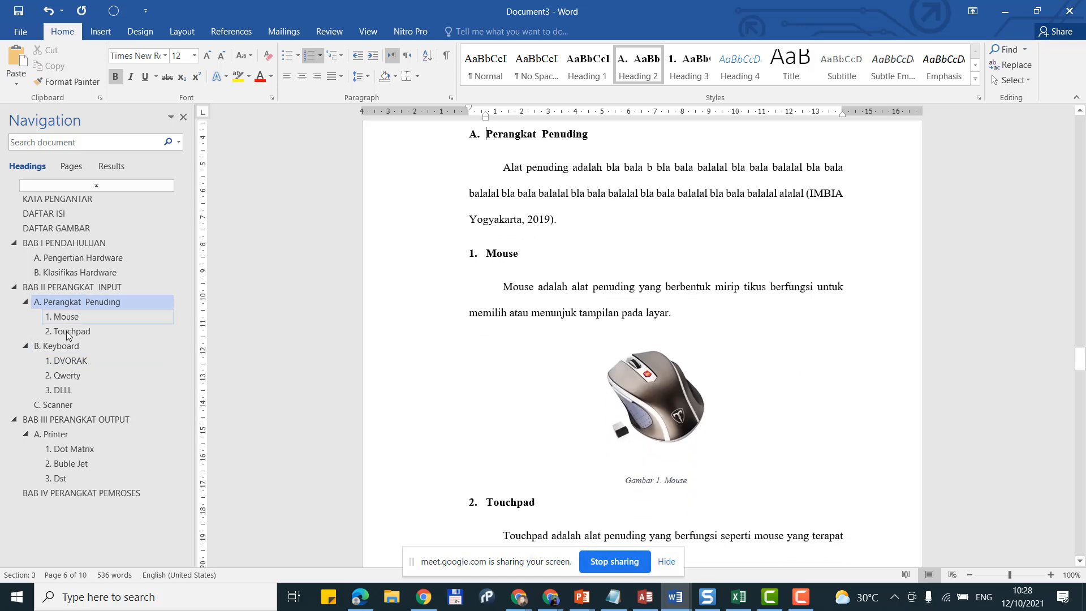
Step: Below the BAB IV PERANGKAT PEMROSES heading, add a tab-indented placeholder intro paragraph
click(63, 346)
click(63, 405)
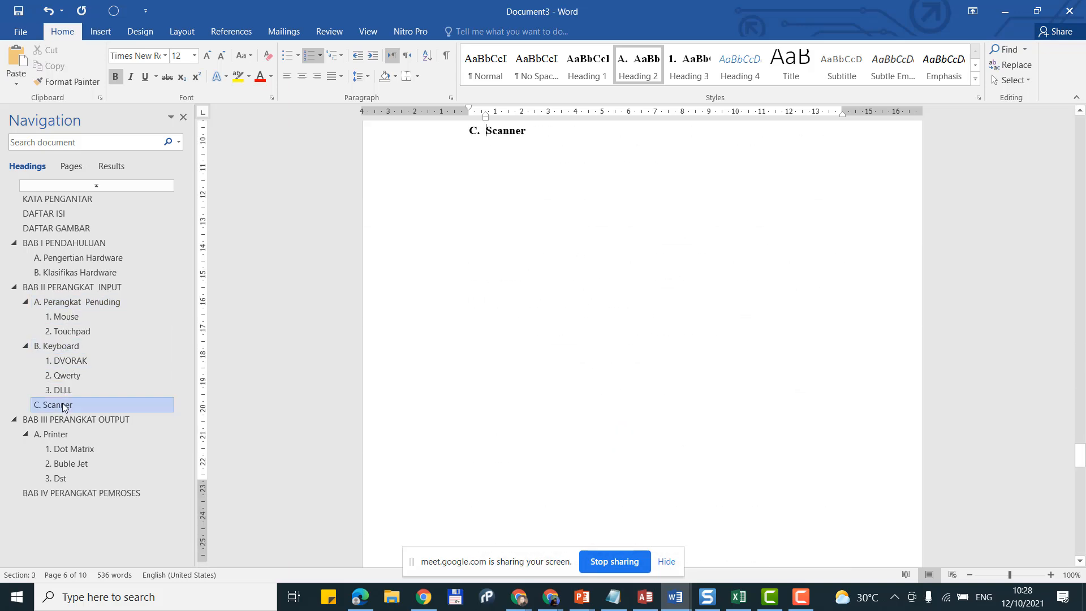
click(61, 434)
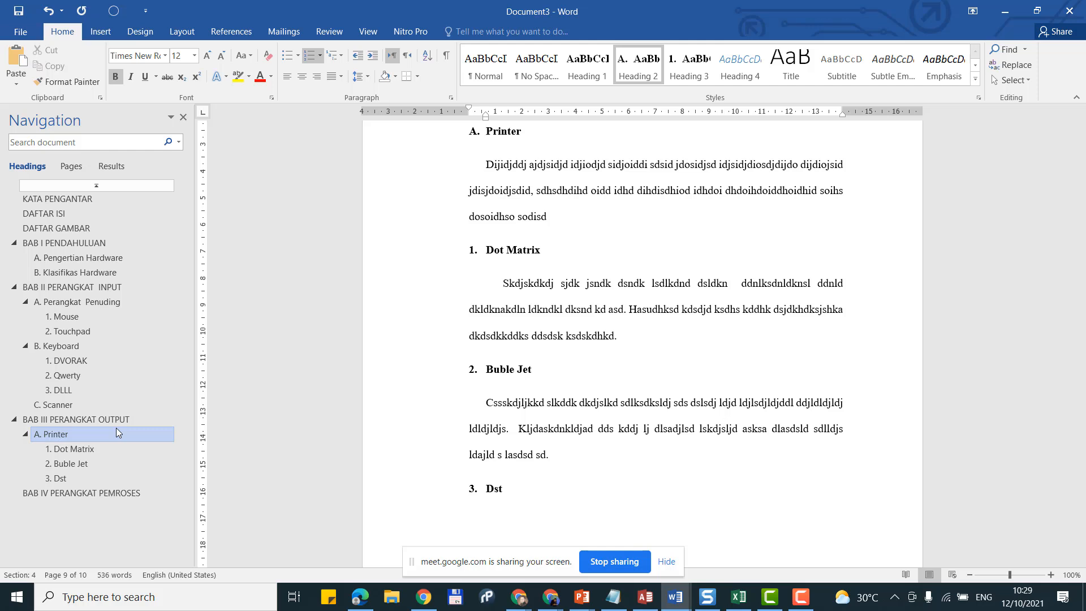
click(132, 493)
scroll(592, 449, up, 2)
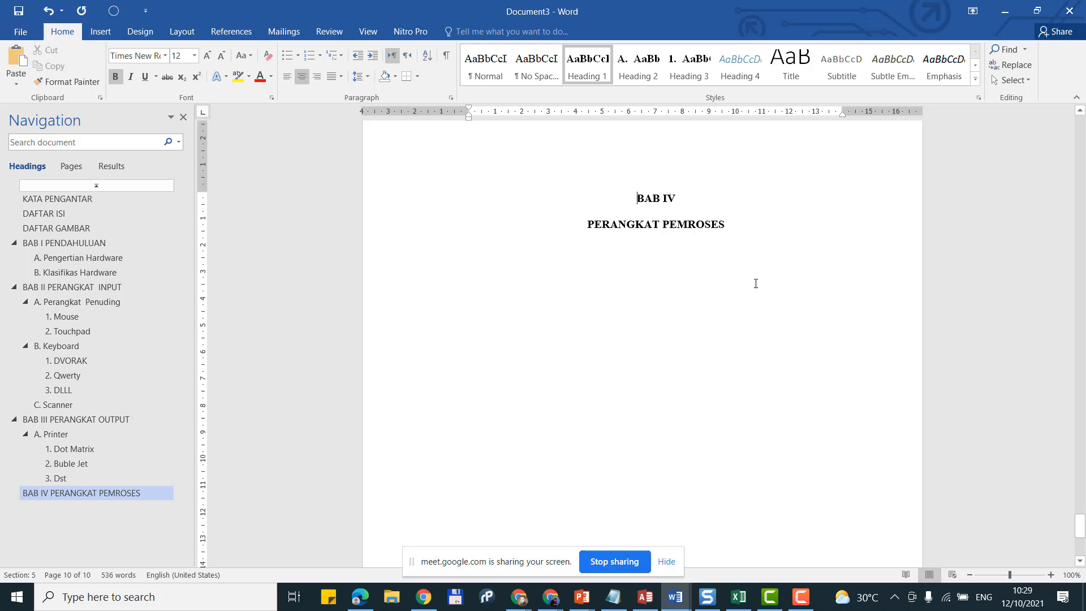
click(764, 229)
key(Return)
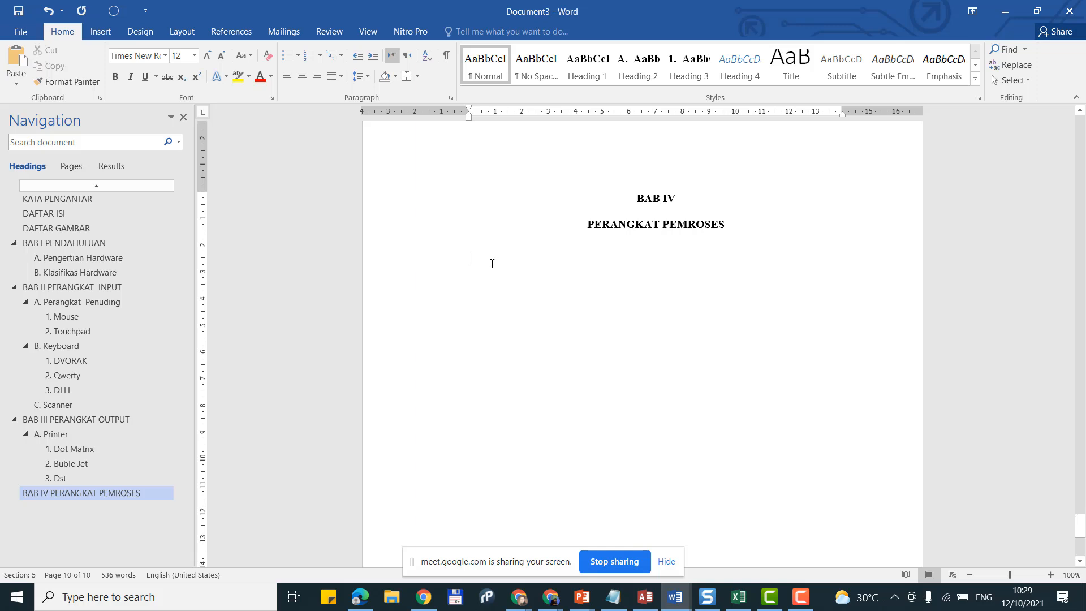
key(Tab)
text(Jjdnksd )
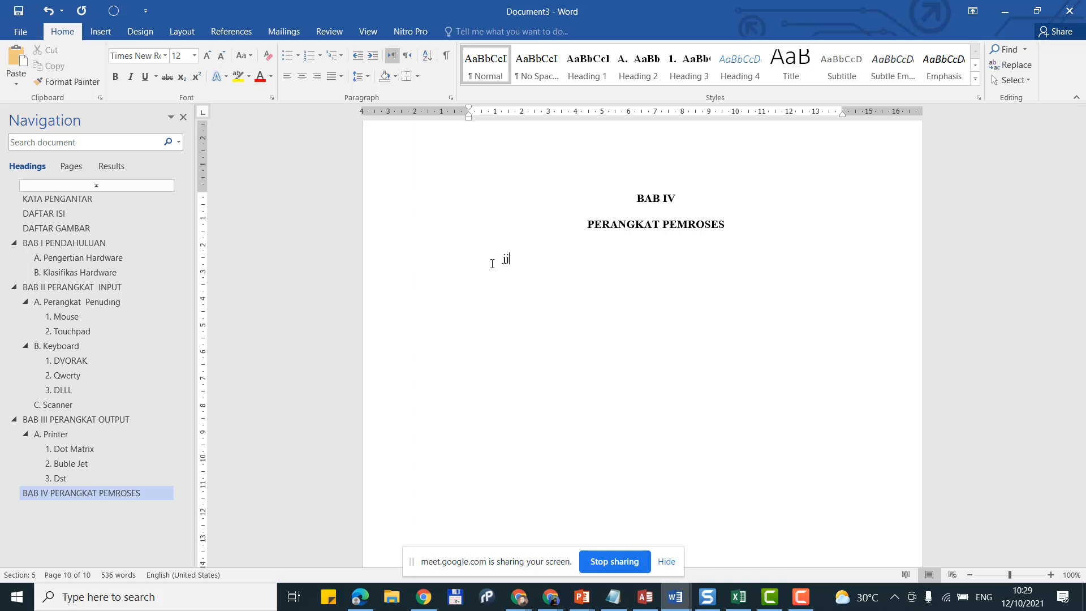
text( lsmsklsmdxs lsd)
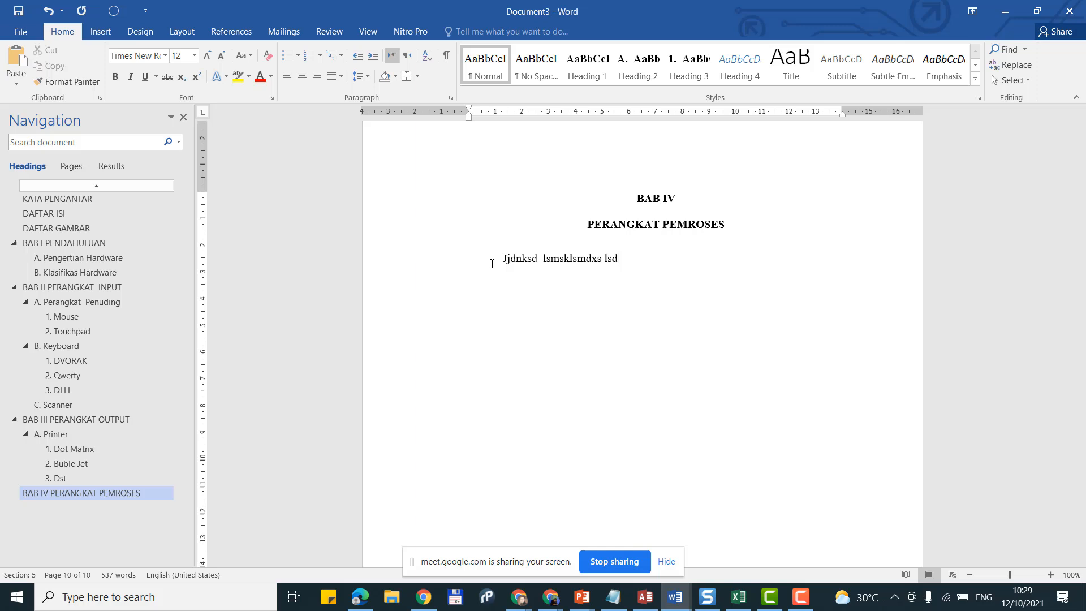
text( ;alm ;ddlmd ddsd d; dl;dmal;d dldm;dm mddl;sdl d;m;ldmdlm d;d;dmd.)
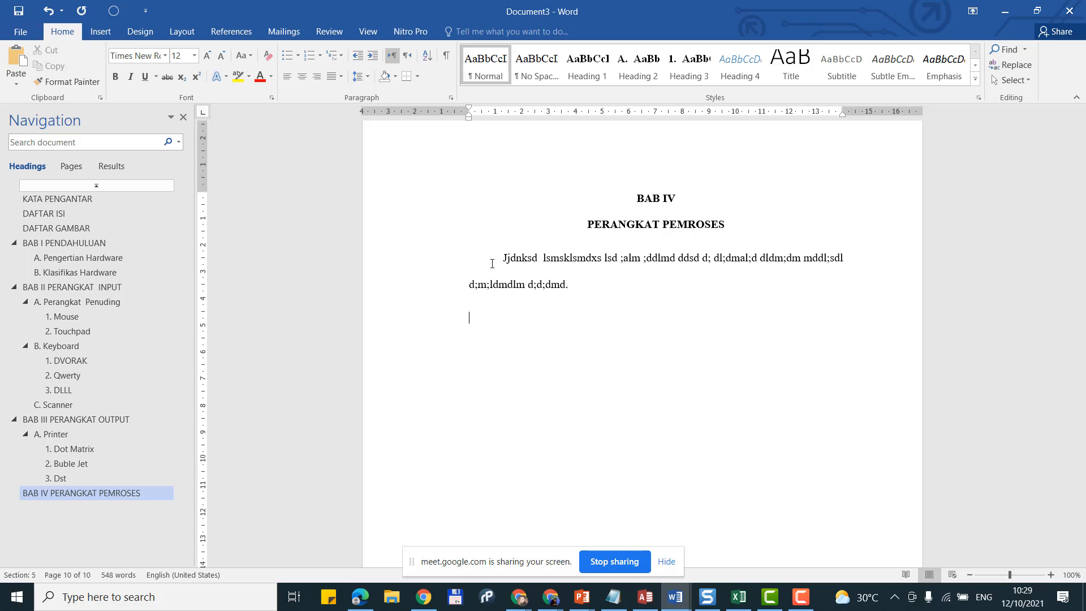
key(Return)
Step: Add section heading 'A. CPU' with lettering restarted at A, followed by placeholder body text
click(643, 77)
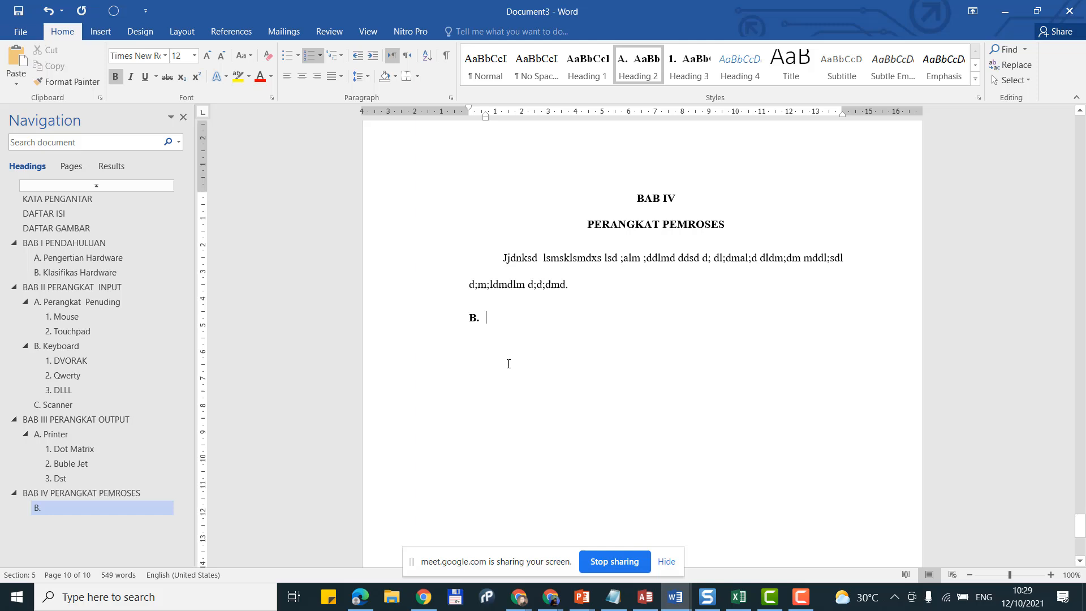
right_click(473, 317)
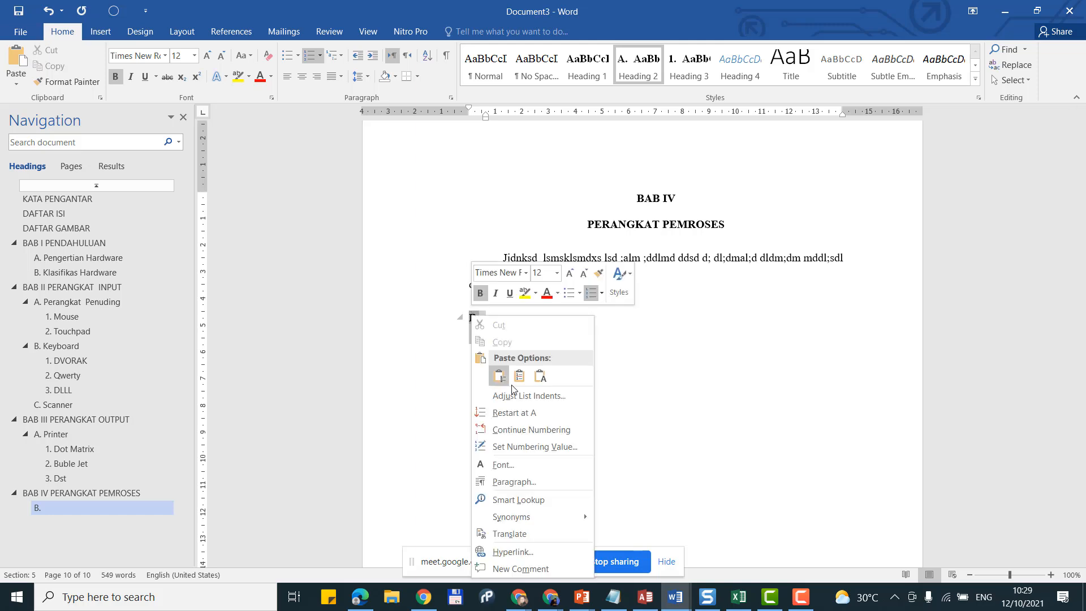
click(518, 413)
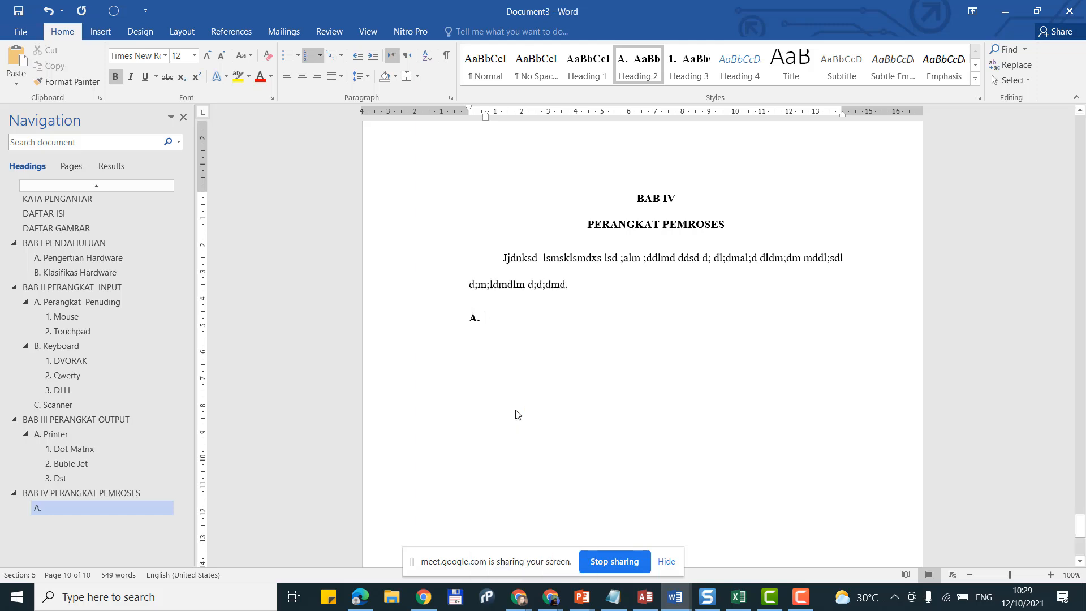
scroll(517, 411, up, 1)
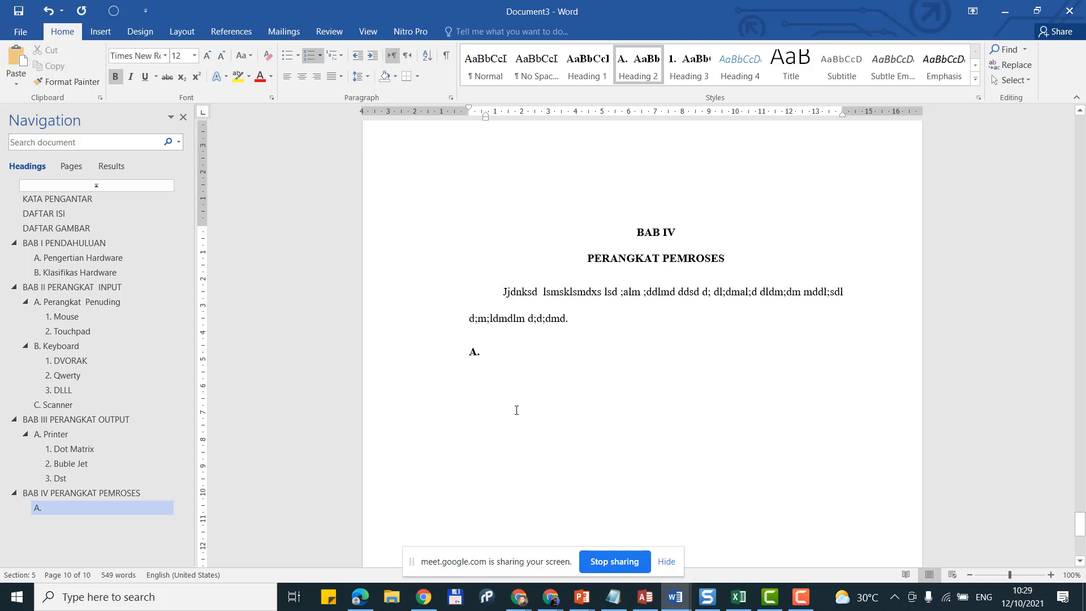
text(CPY)
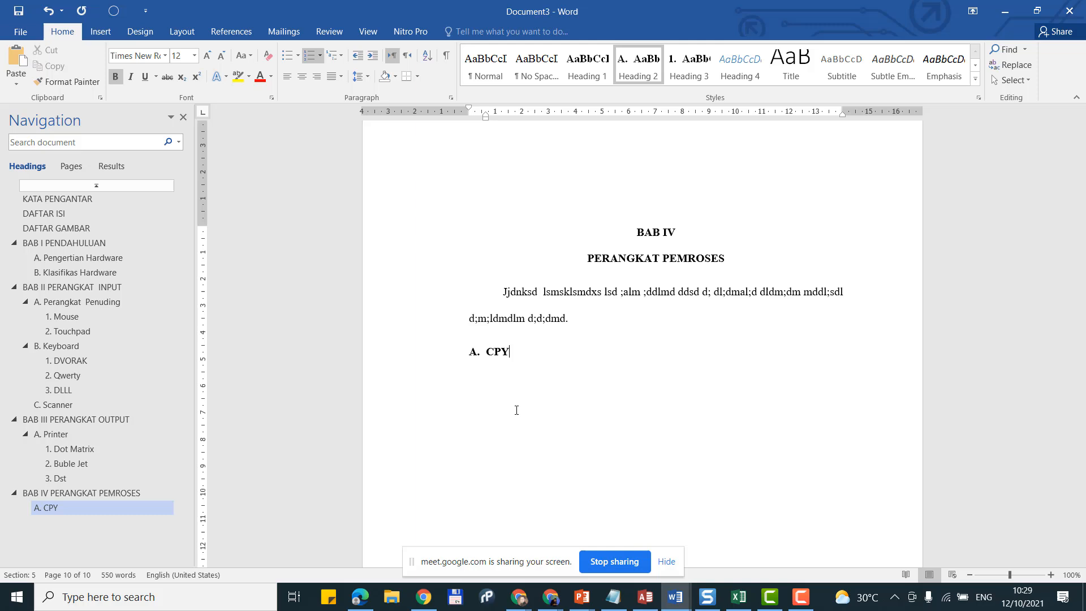
key(BackSpace)
text(U)
key(Return)
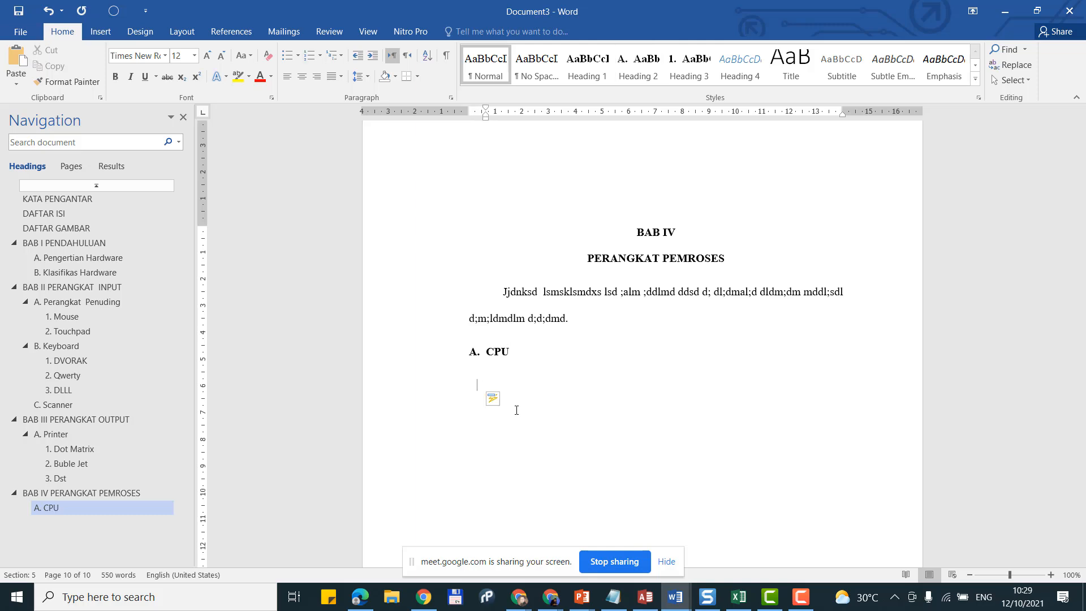
text(Is sijdjasiji didsjji djio)
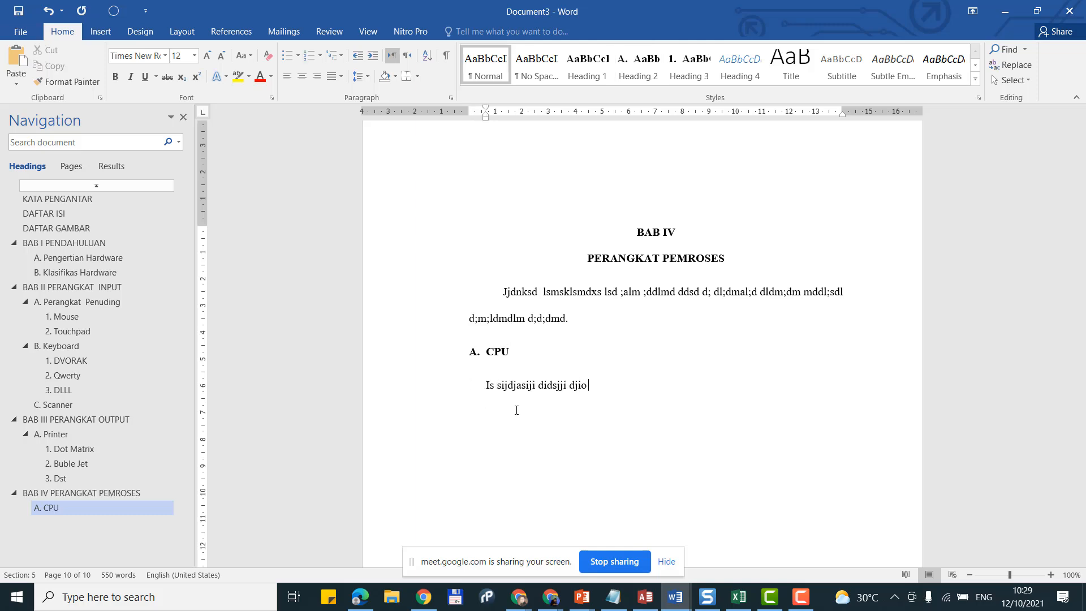
text( djid iodjssaijsiosj oijdx iasdjodio idj)
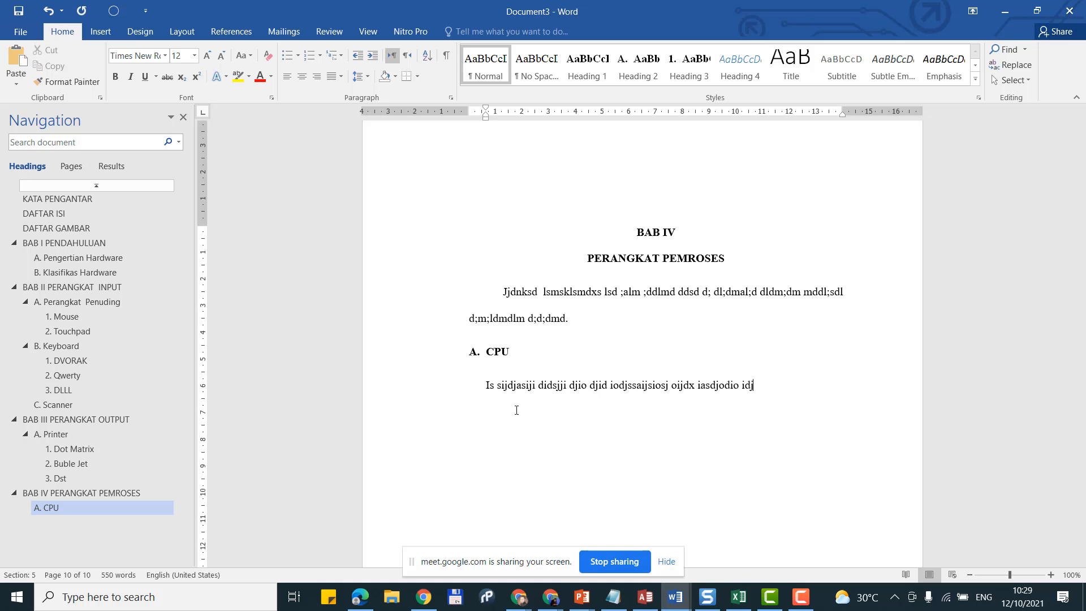
text(iodjoi jdsijoidiojd doaidjs odjdoi j)
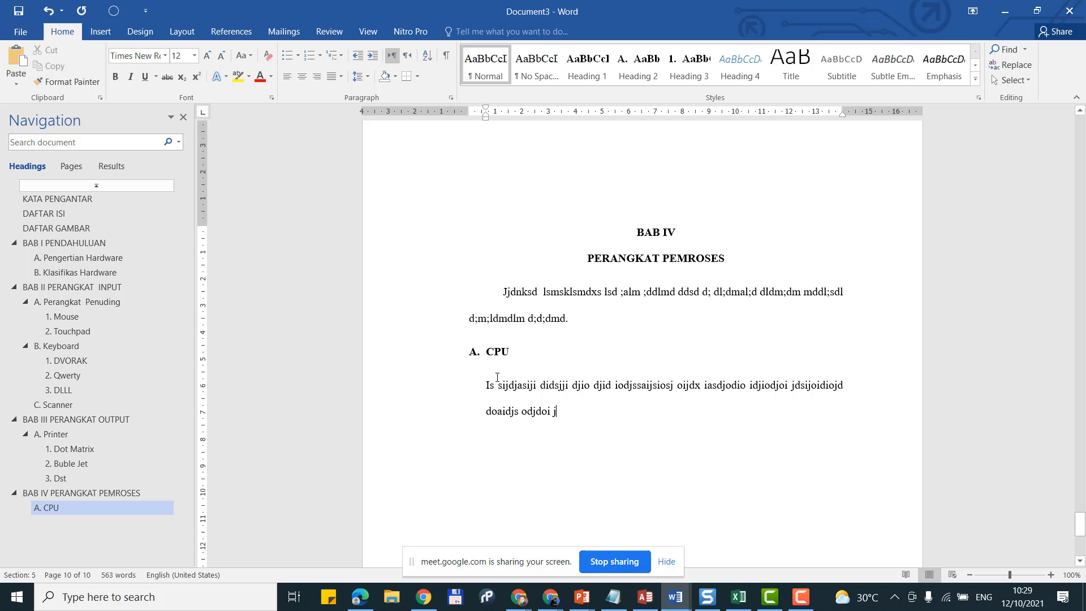
Step: Rename the heading to 'Prosesor' and align the body to the margin with a first-line indent, ending 'HBSH.'
double_click(501, 353)
text(P)
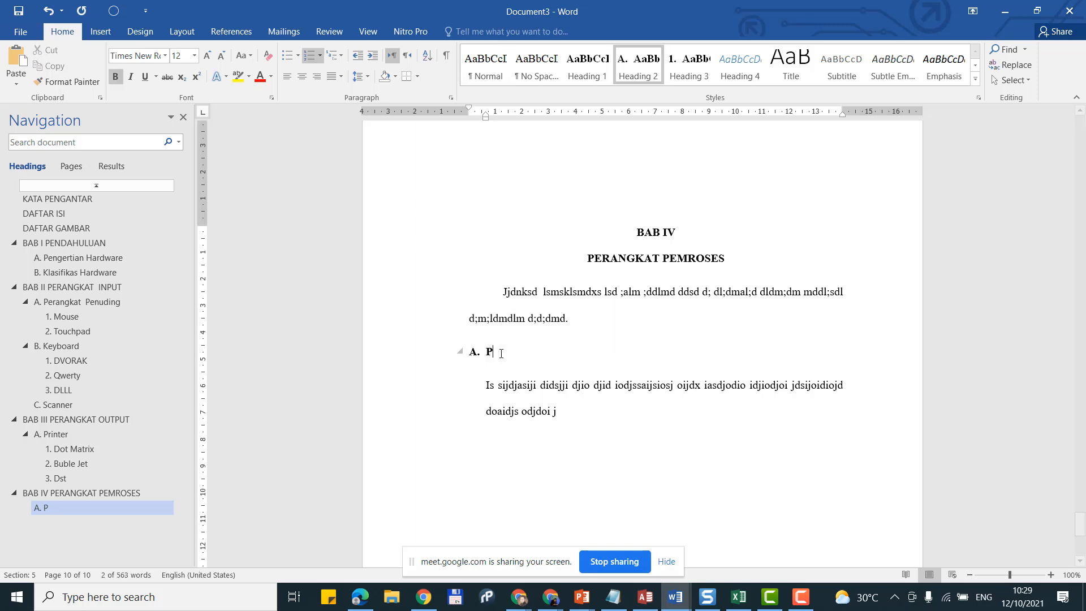
text(rosesor)
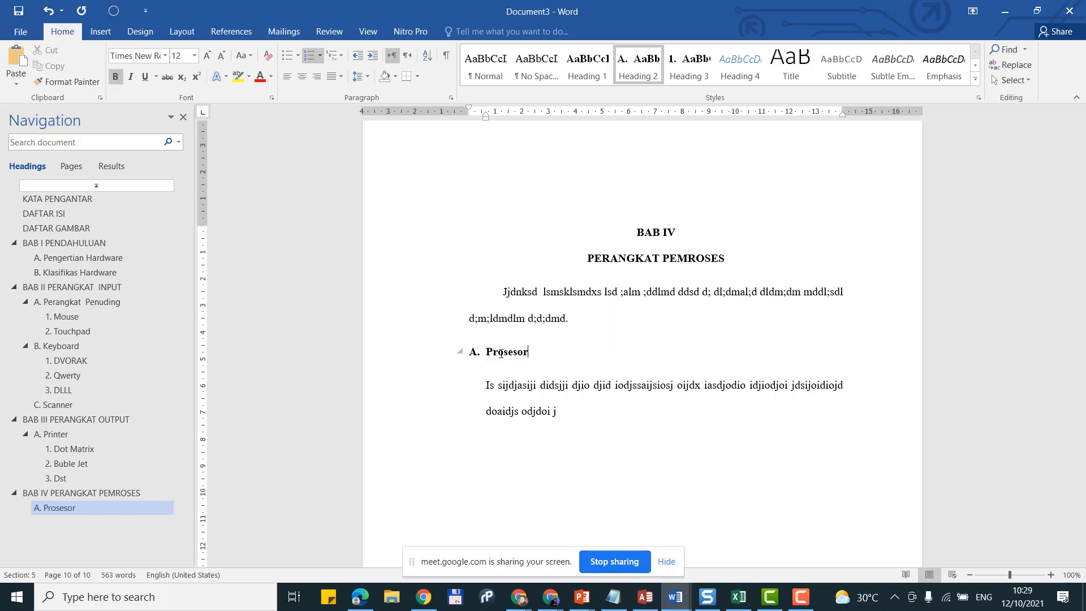
click(562, 411)
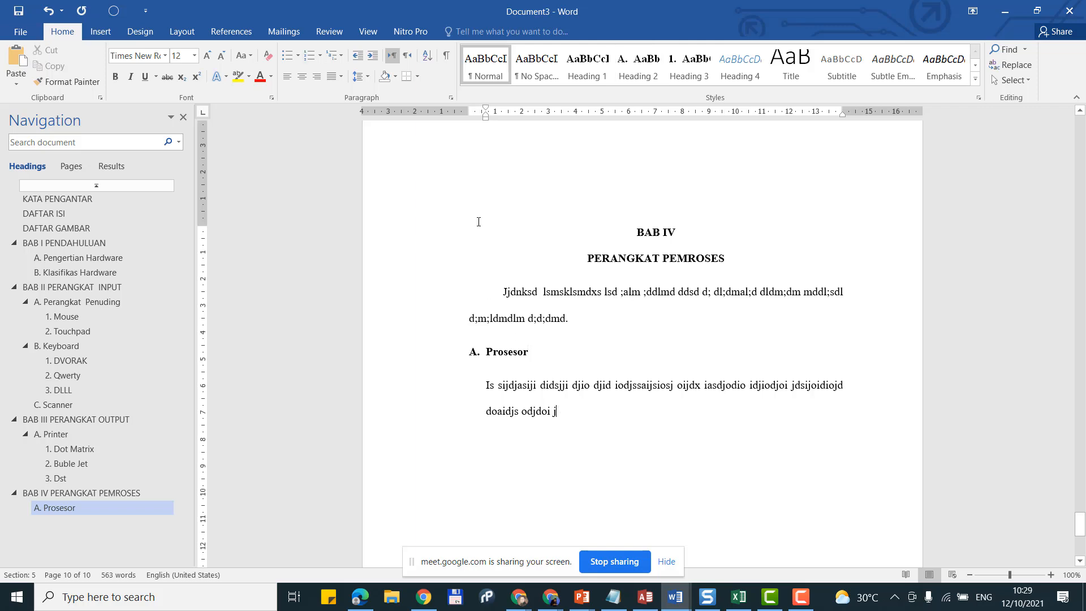
click(486, 63)
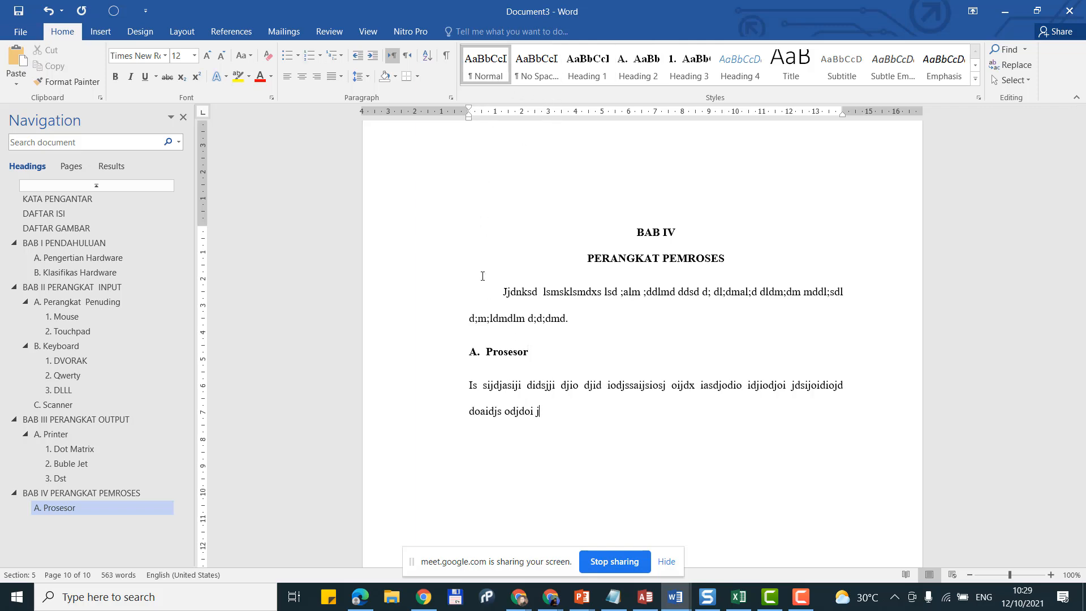
click(469, 386)
key(Tab)
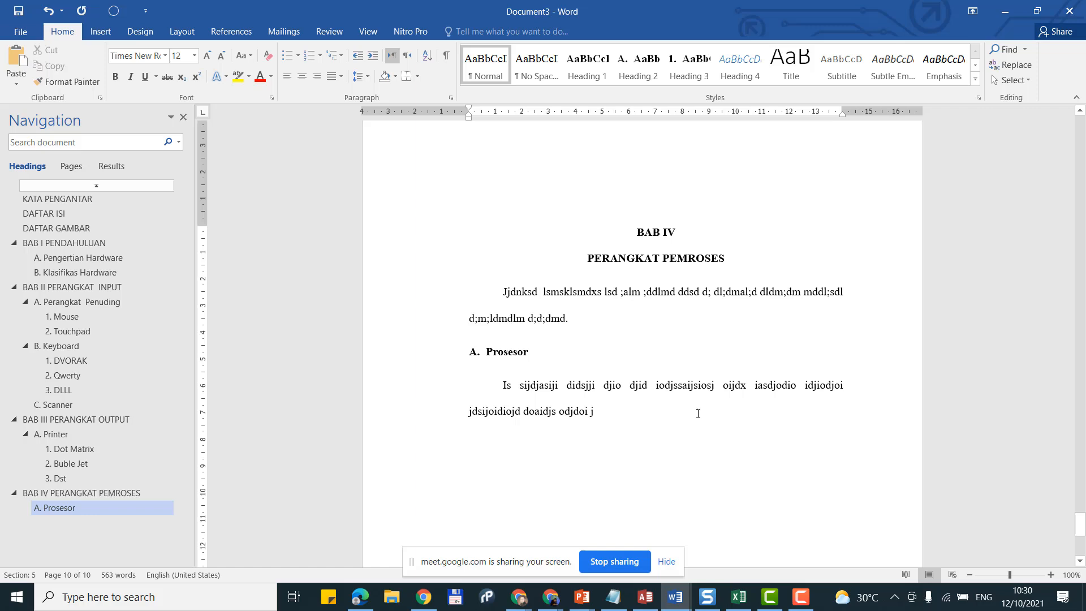
text(abajsbas)
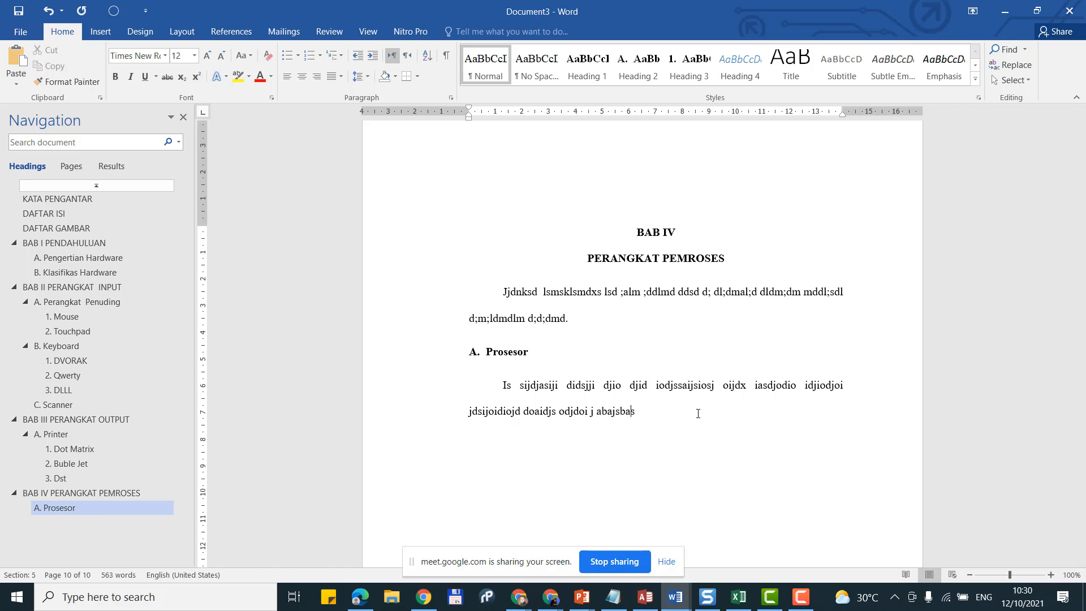
text(b asashabshasbshsbhsb sbhbsj)
key(Caps_Lock)
text(HSB ASB)
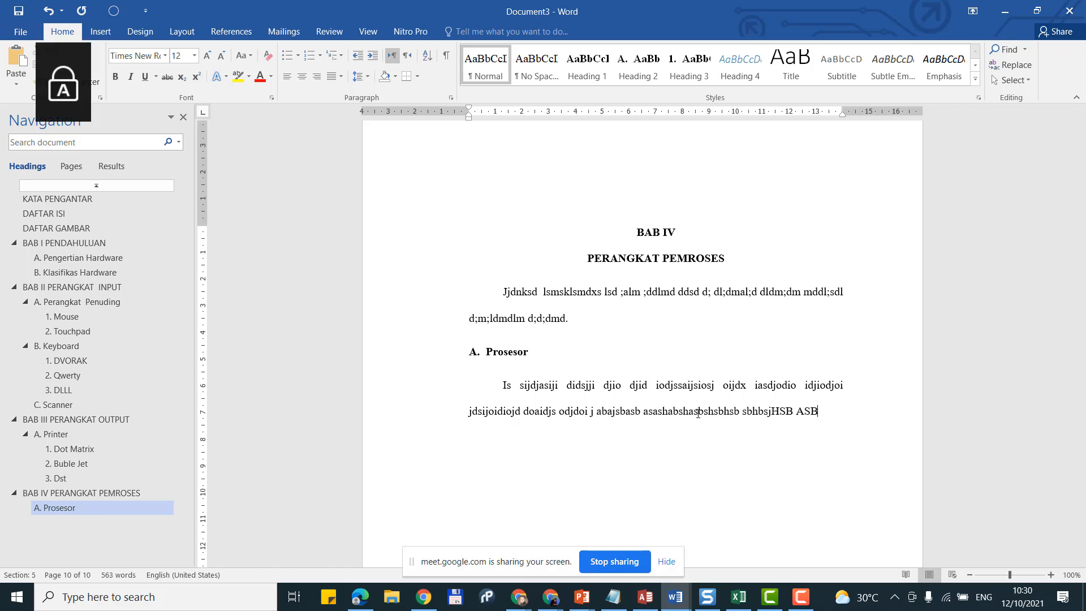
text(JBJS HBSH.)
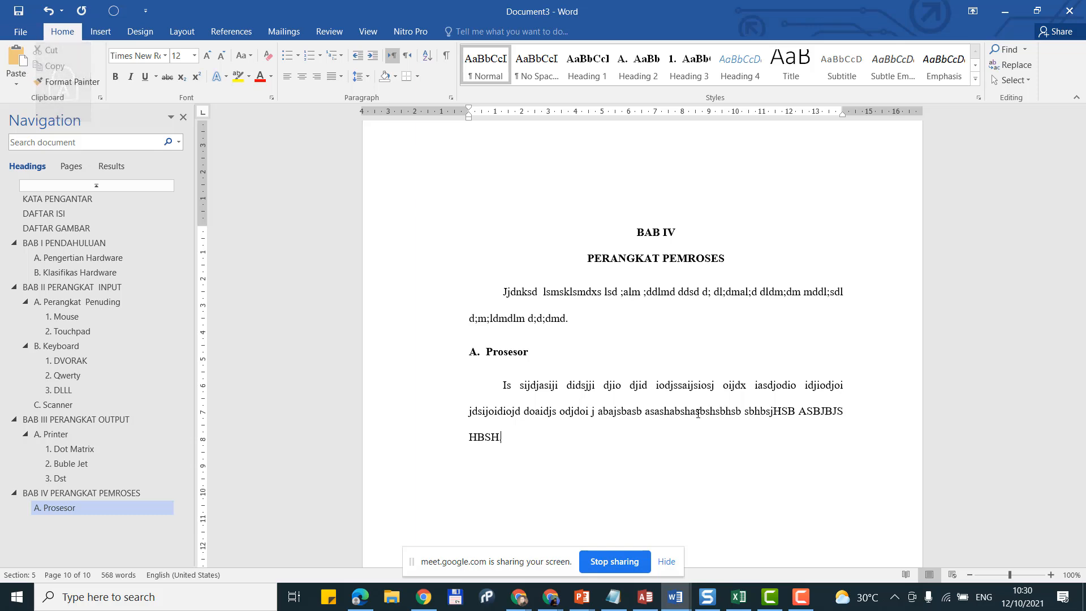
key(Return)
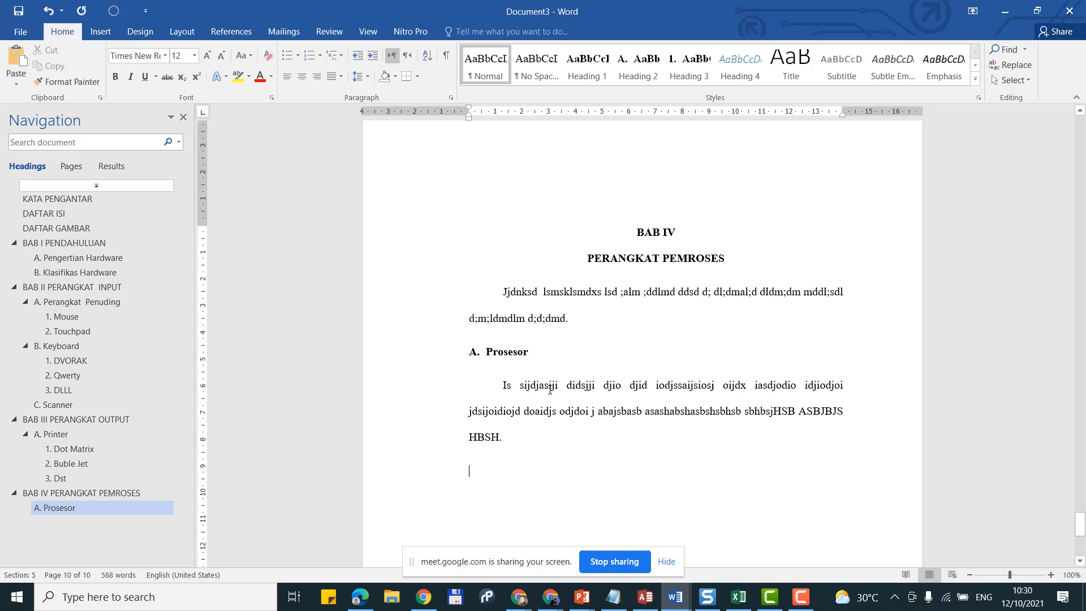
Step: Briefly retype the heading as 'CPU', then restore it to 'Prosesor'
triple_click(515, 353)
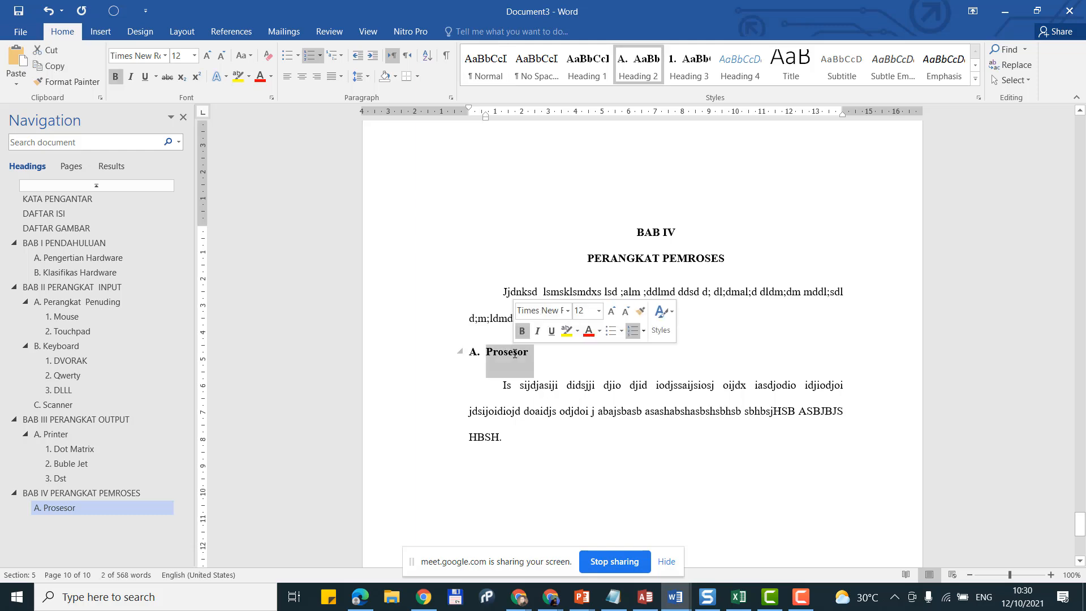
key(BackSpace)
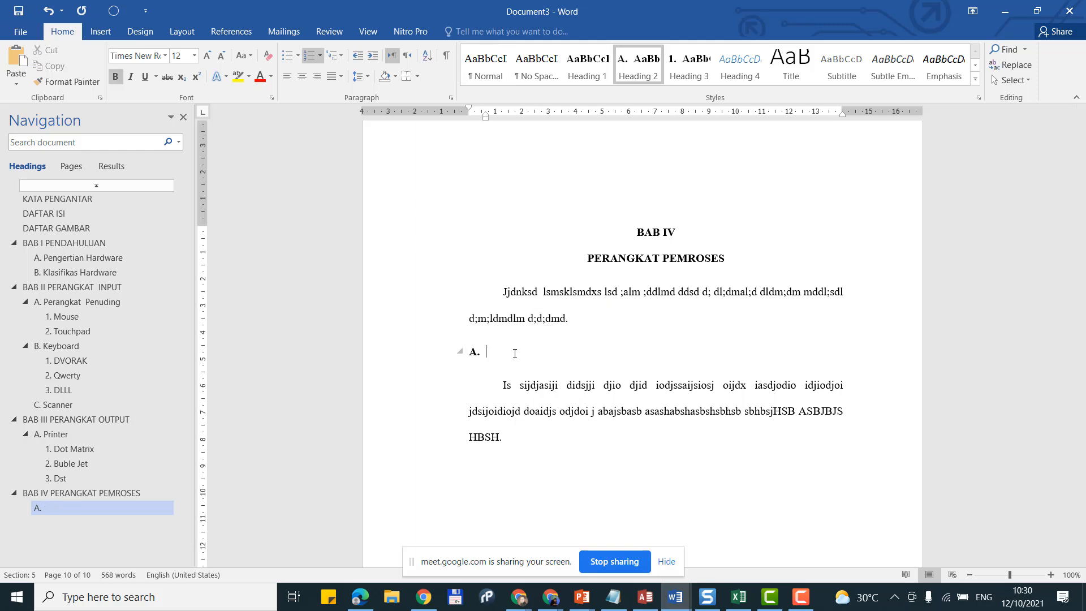
key(Caps_Lock)
text(CPU)
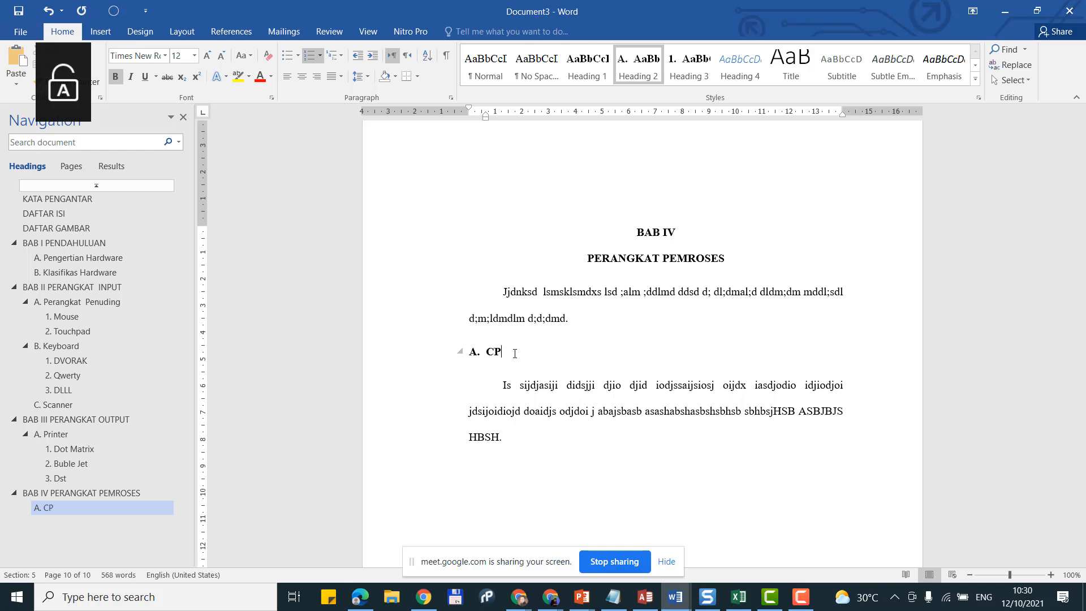
key(Caps_Lock)
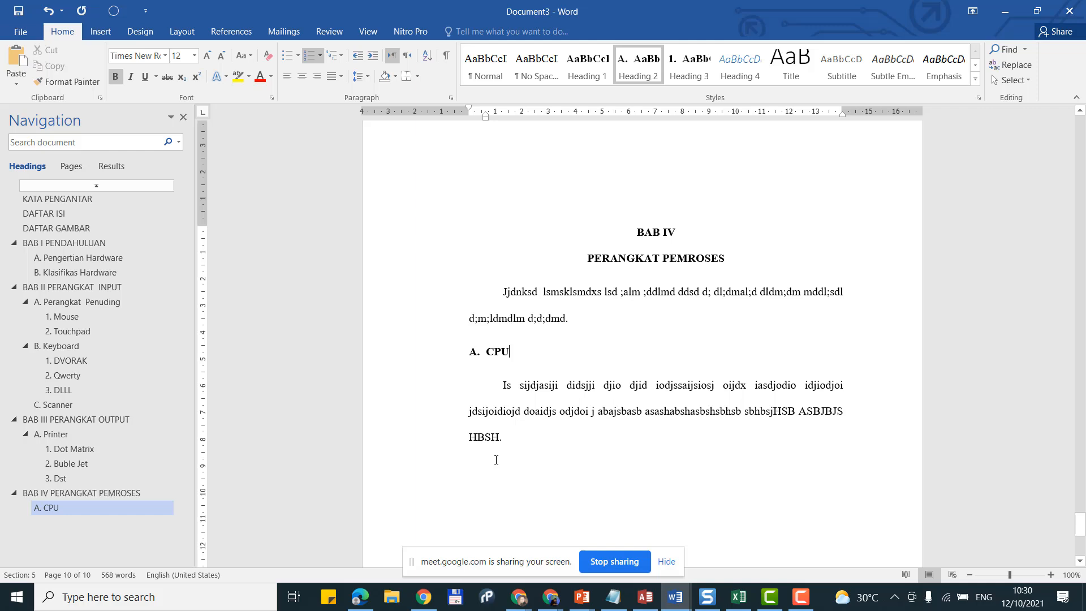
key(ctrl+z)
text(Pros)
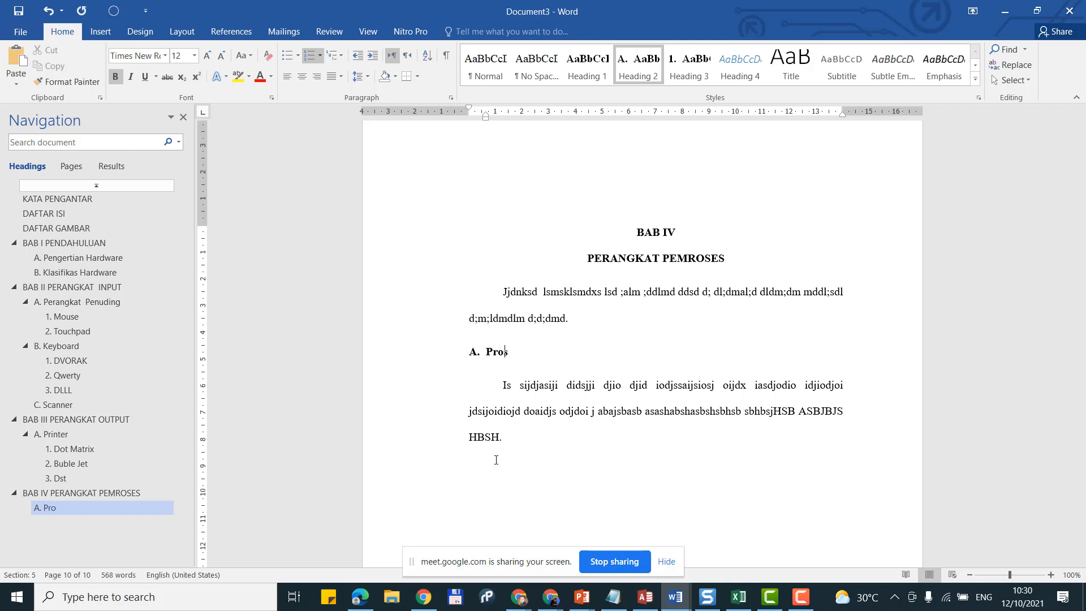
text(esor)
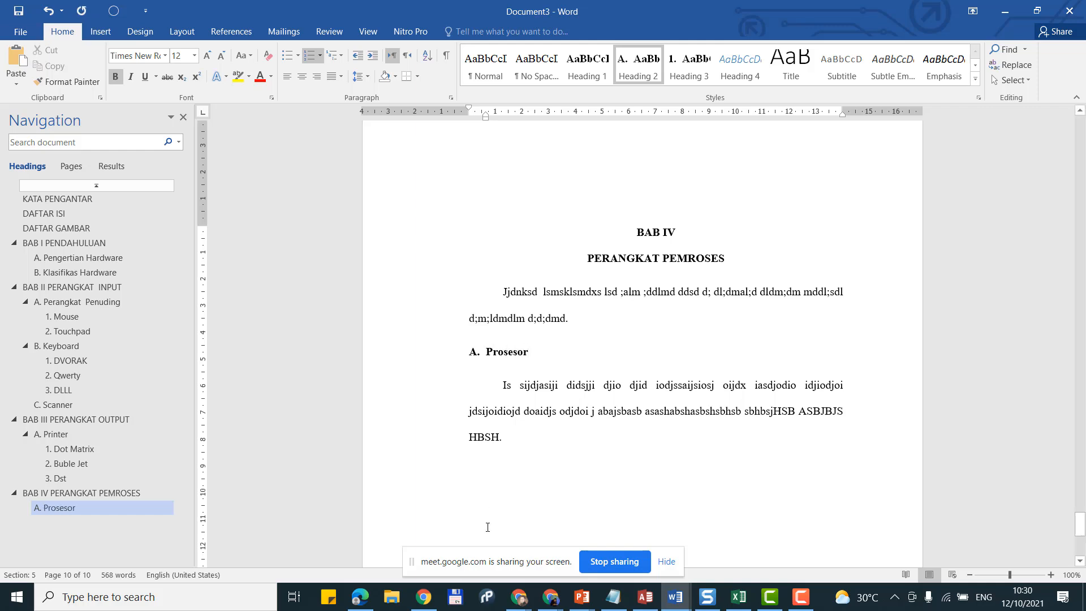
click(485, 460)
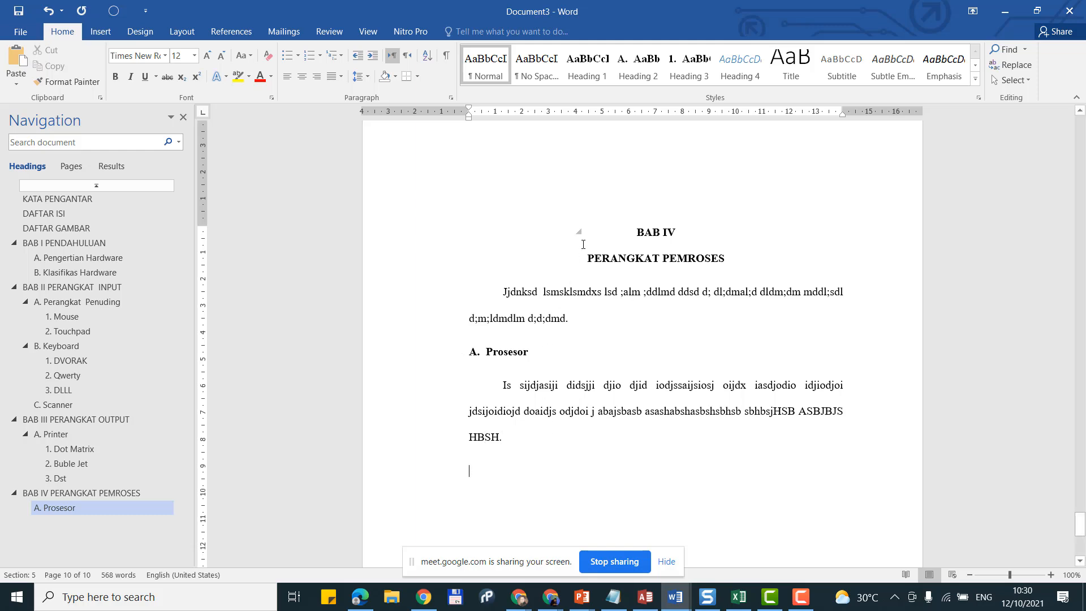
scroll(563, 378, down, 2)
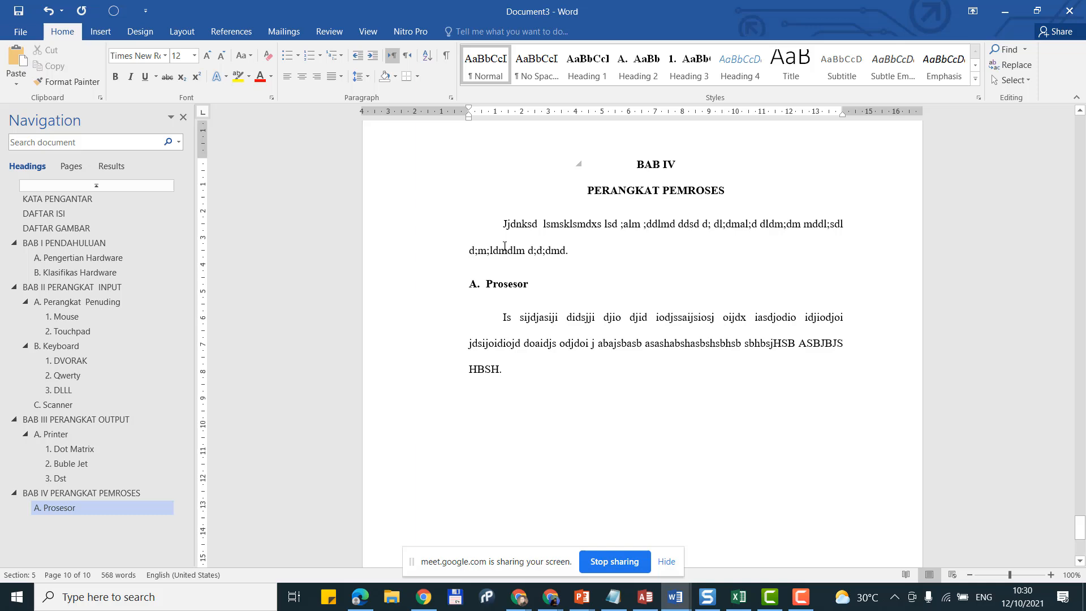
Step: Add Heading 3 subheadings '1. Intel' and '2. AMD', restarting the numbering at 1
key(Return)
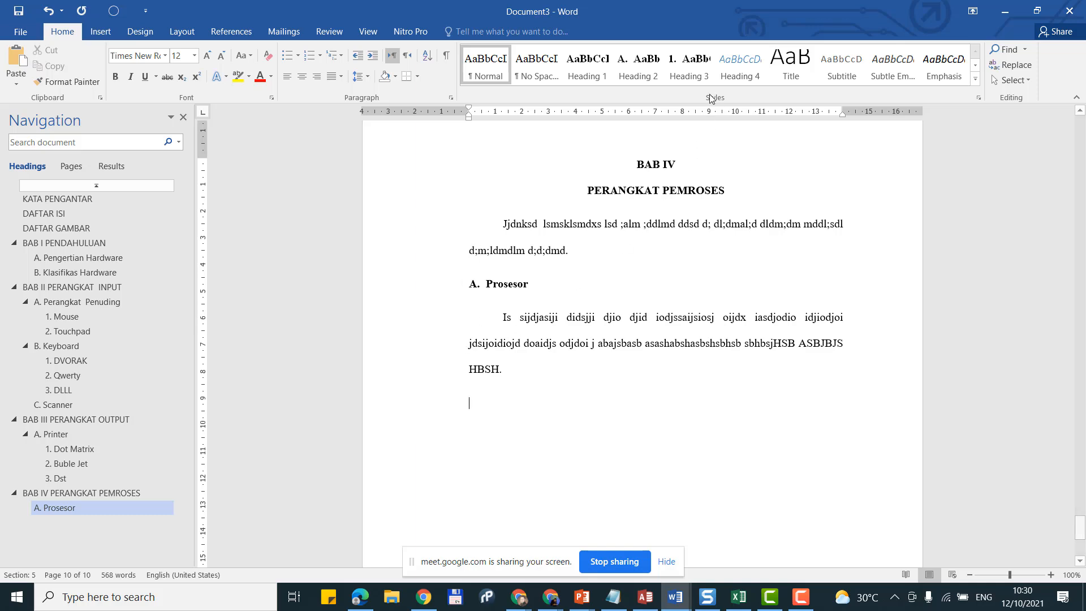
click(689, 64)
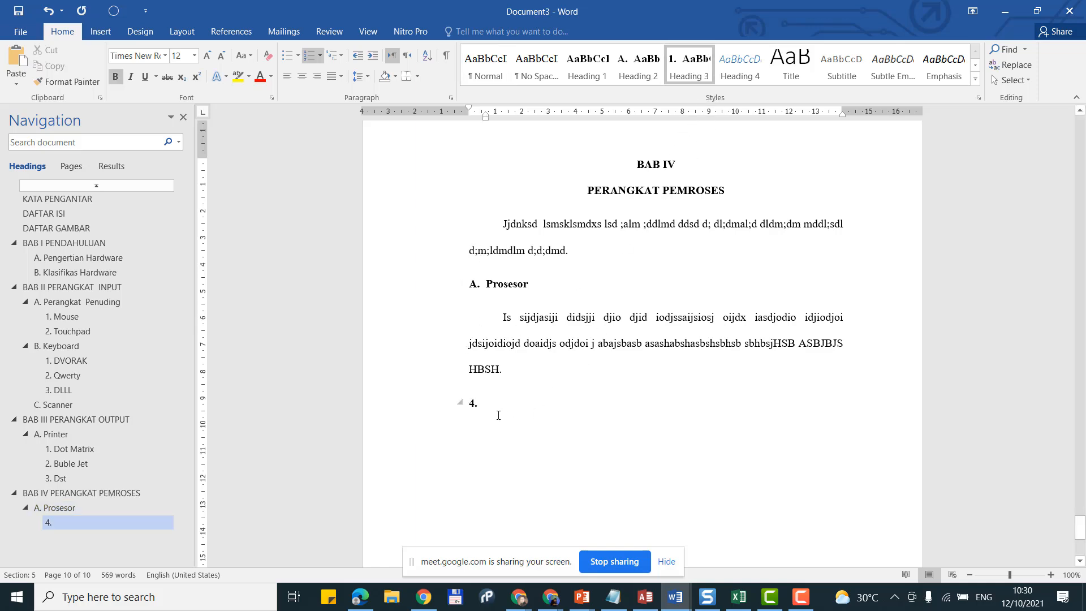
right_click(474, 403)
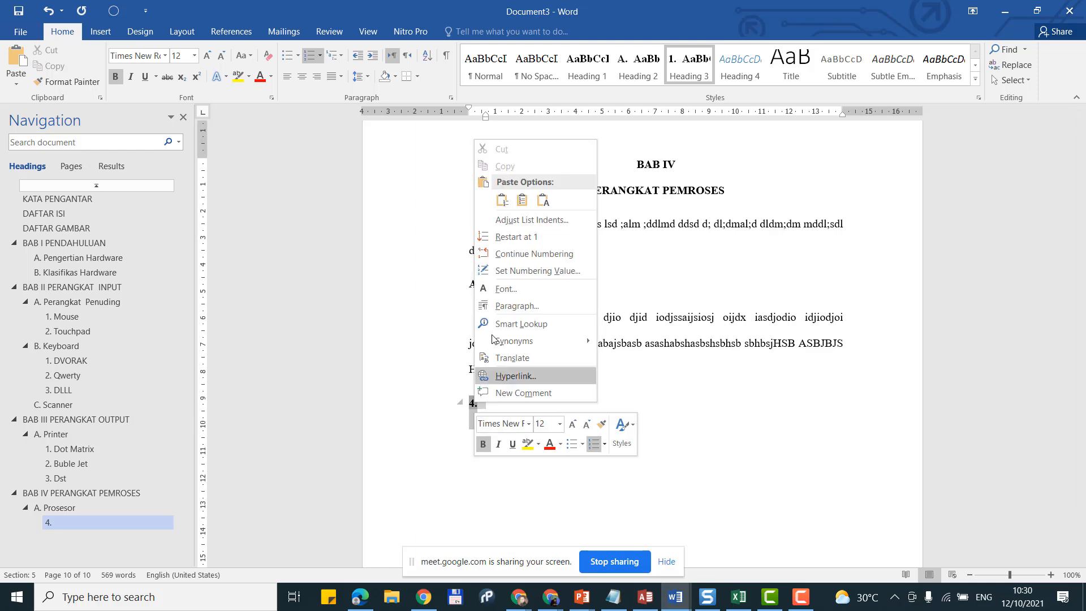
click(538, 234)
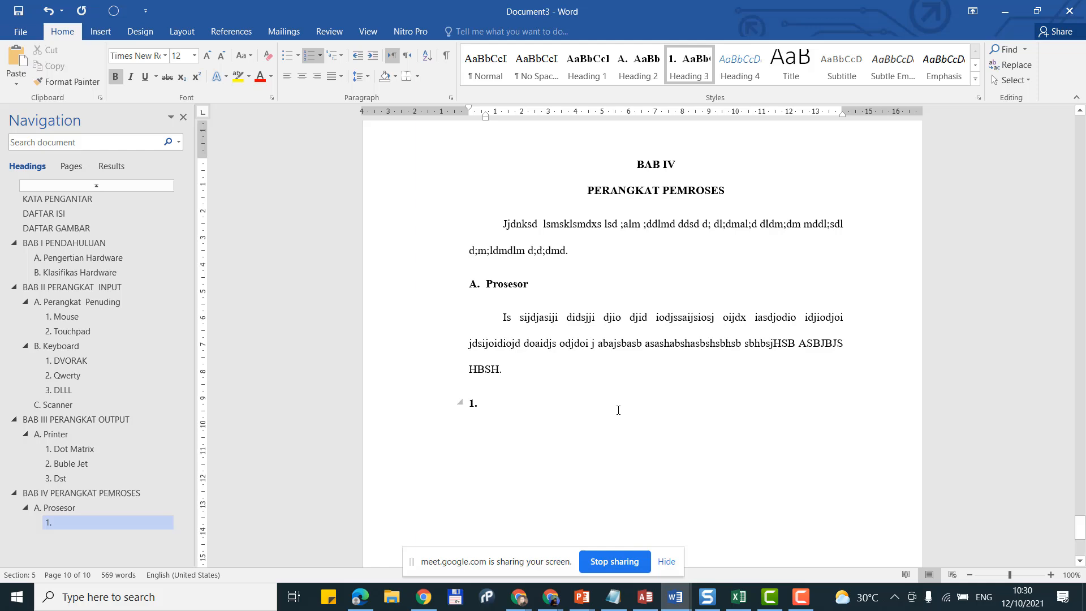
text(Intel)
key(Return)
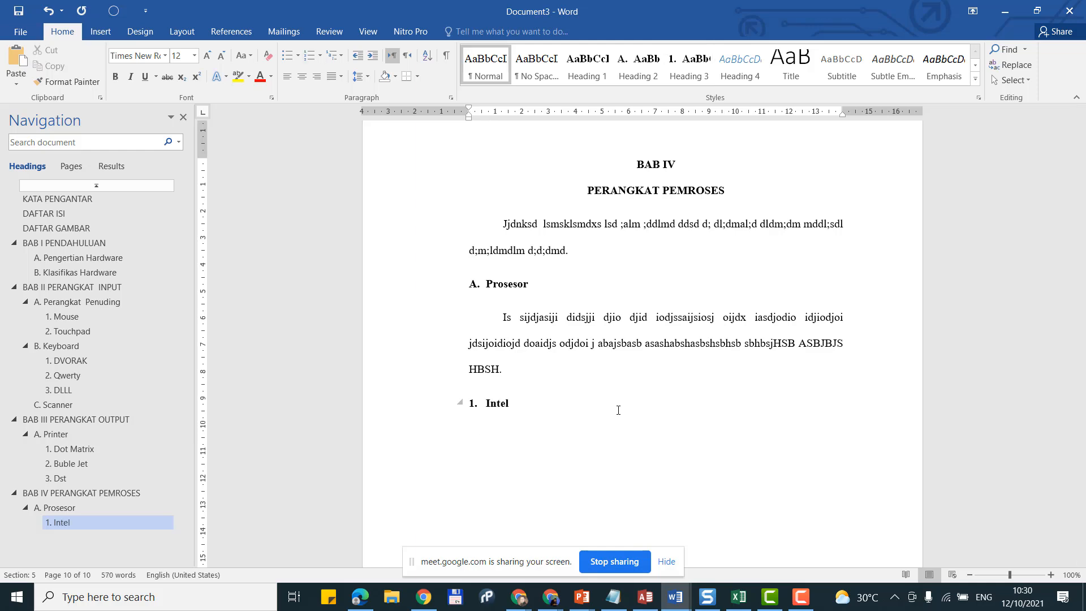
click(694, 54)
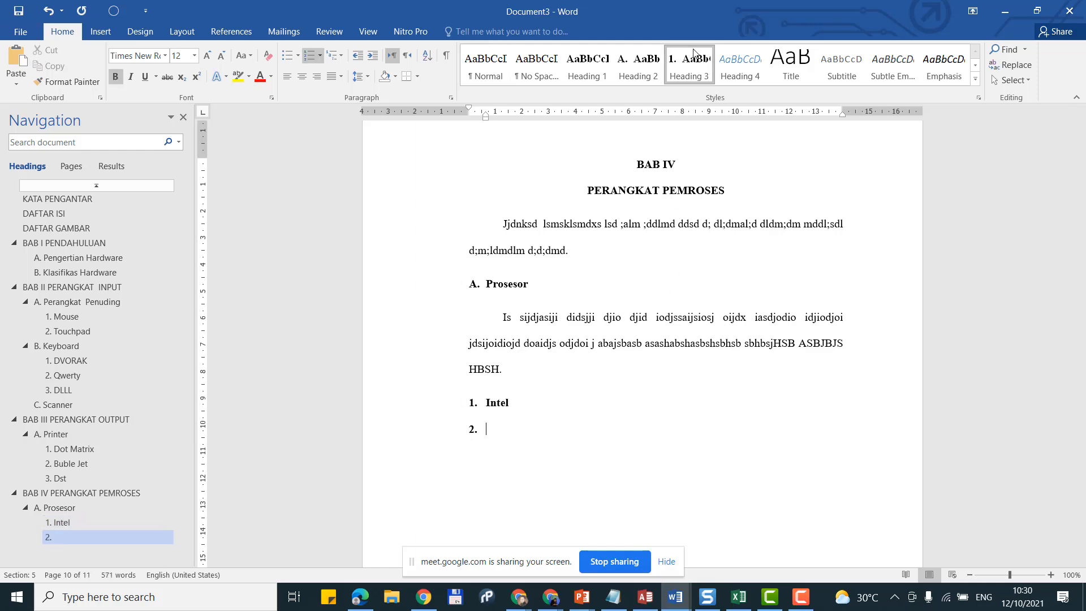
text(A)
text(MD)
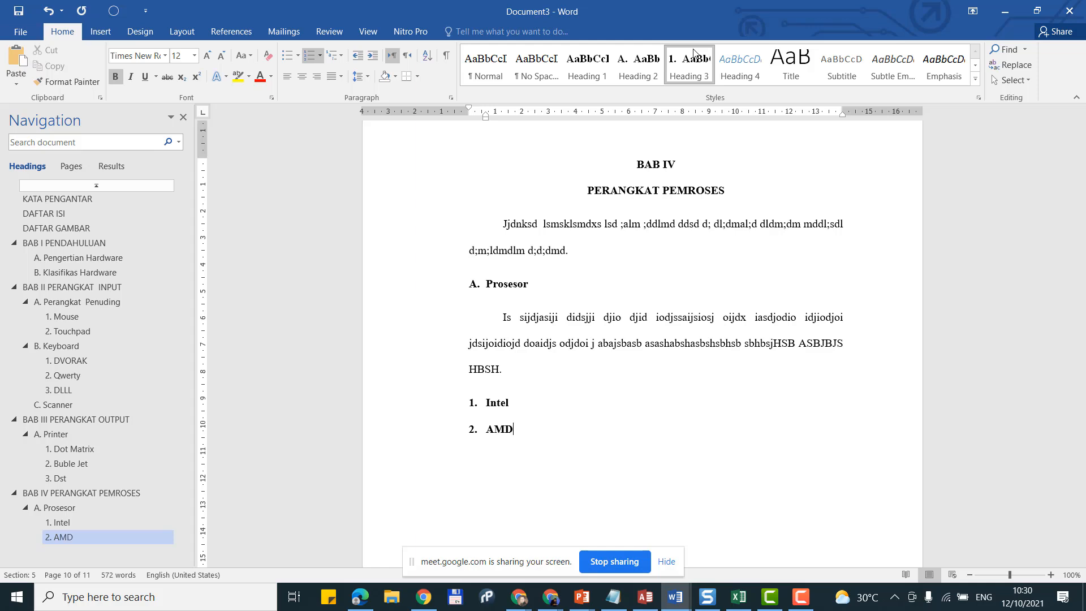
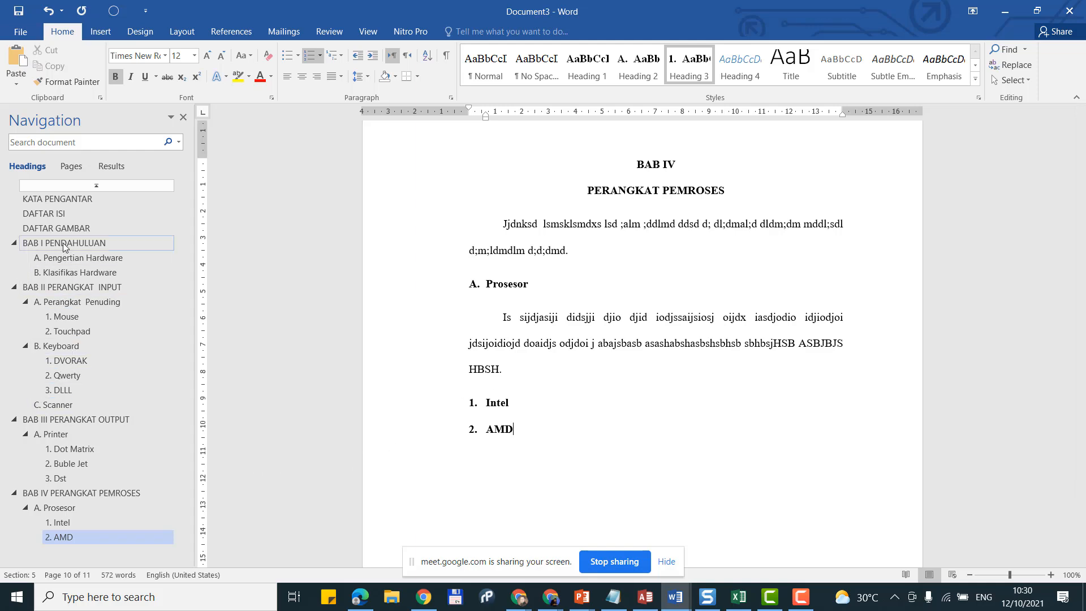
Step: Add a page break after the AMD item, then remove it again
scroll(660, 357, down, 3)
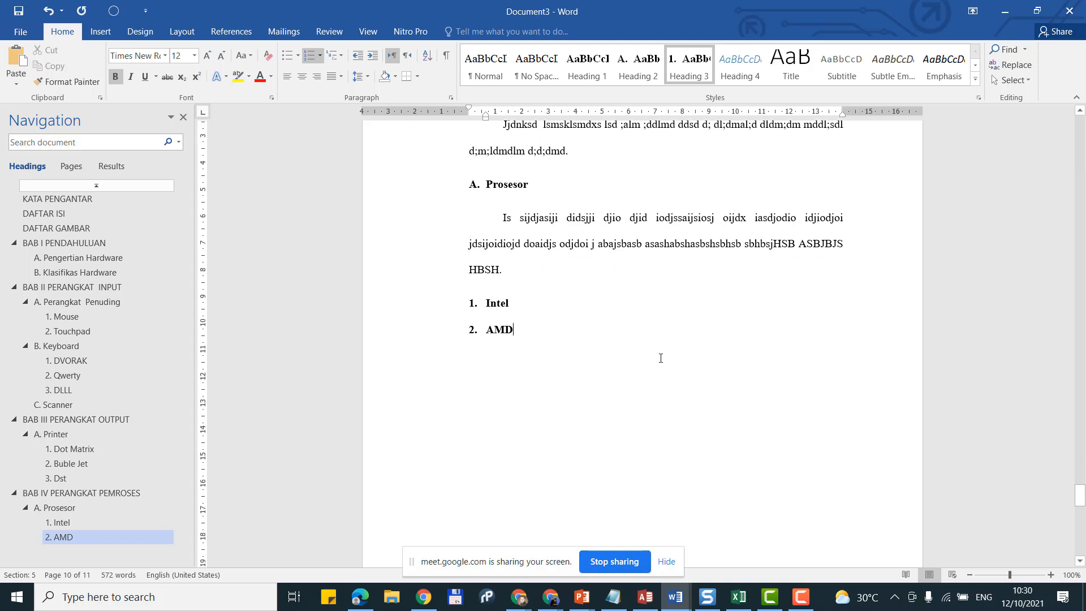
scroll(660, 359, up, 3)
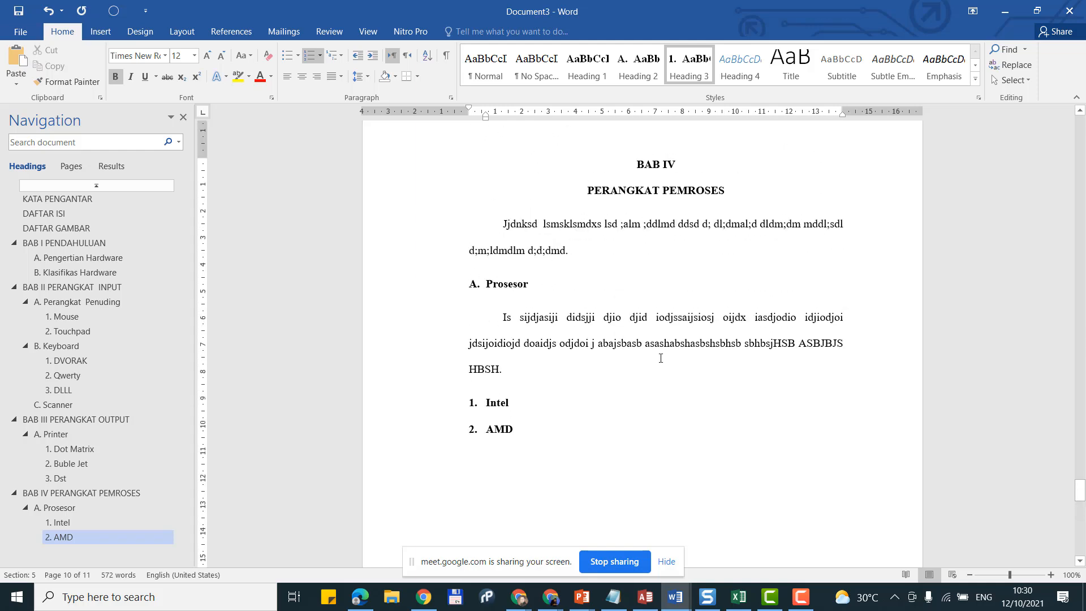
scroll(661, 358, down, 3)
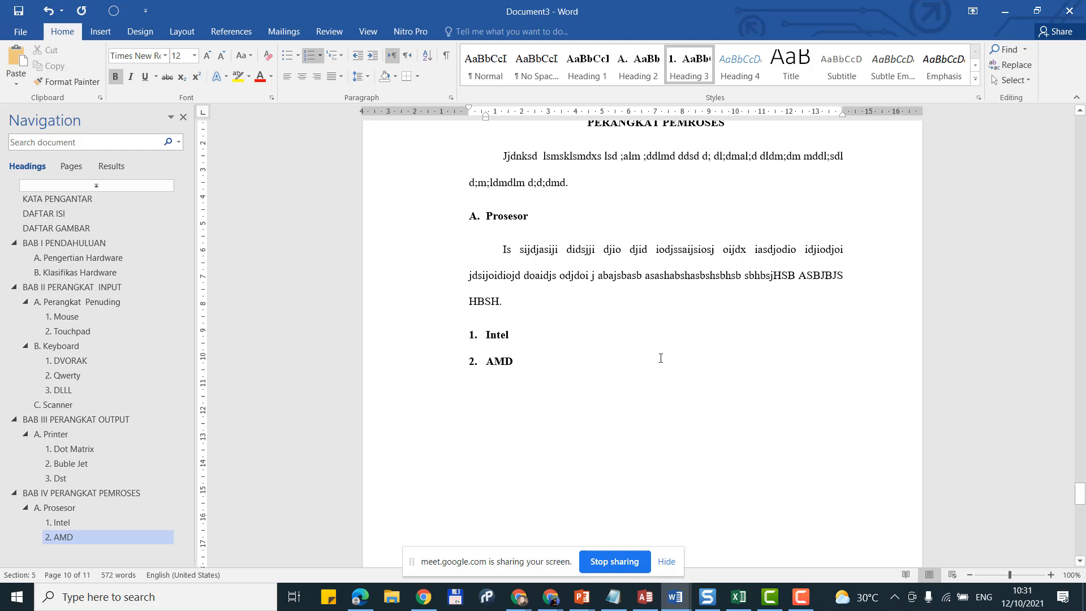
key(ctrl+Return)
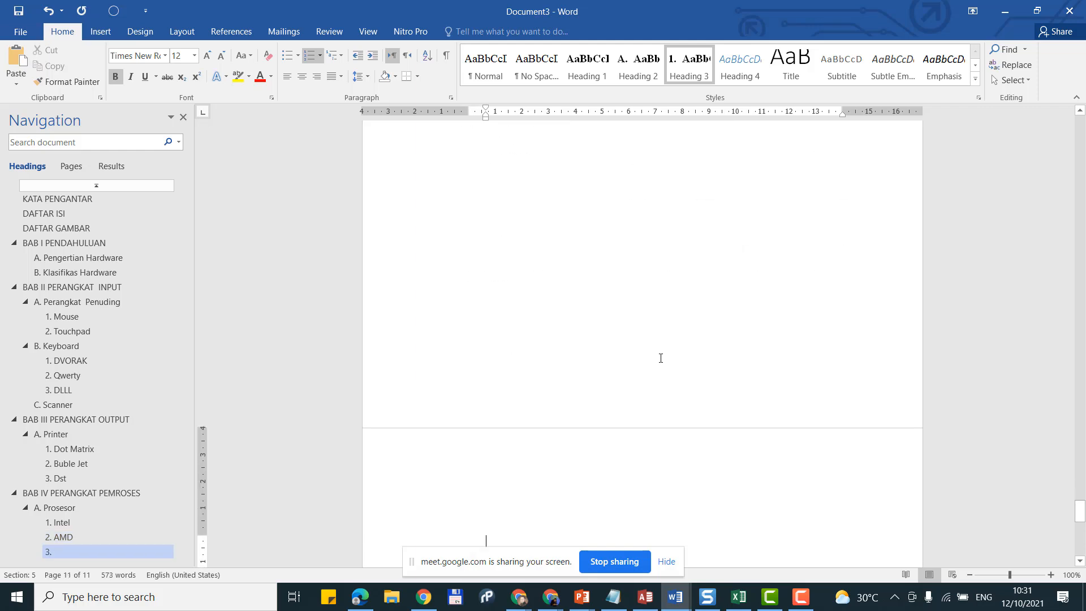
key(BackSpace)
scroll(657, 358, up, 3)
scroll(657, 380, down, 7)
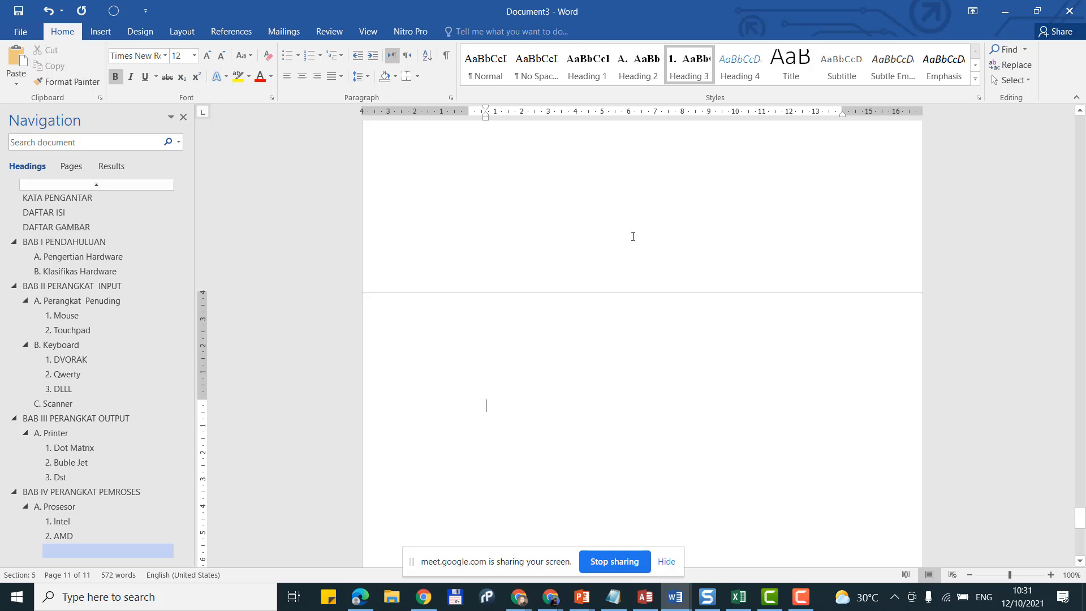
key(BackSpace)
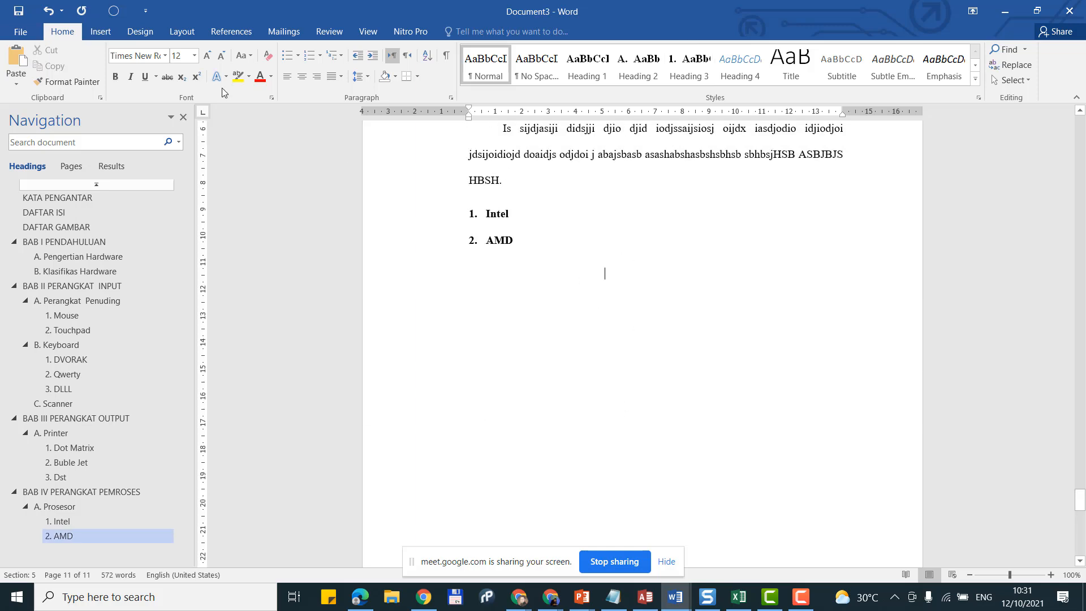
Step: Insert a Next Page section break after chapter BAB IV
click(182, 31)
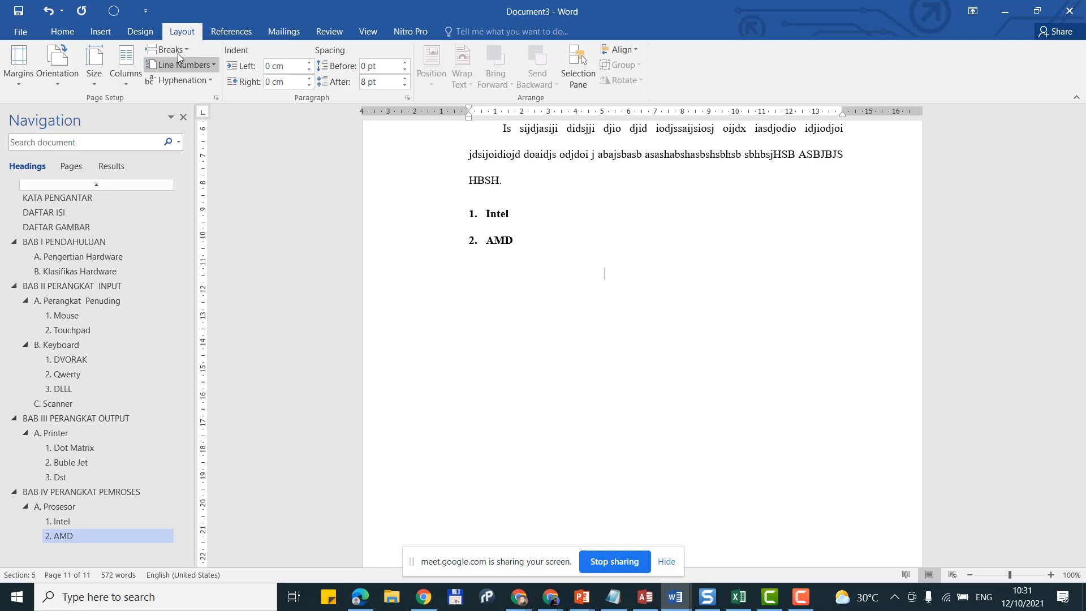
click(179, 50)
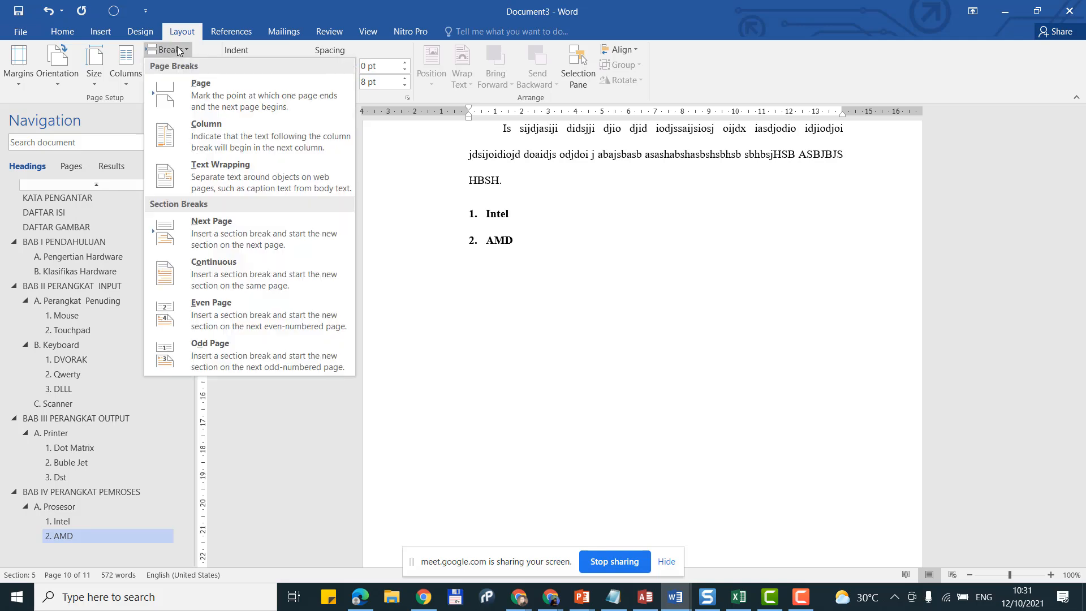
click(239, 221)
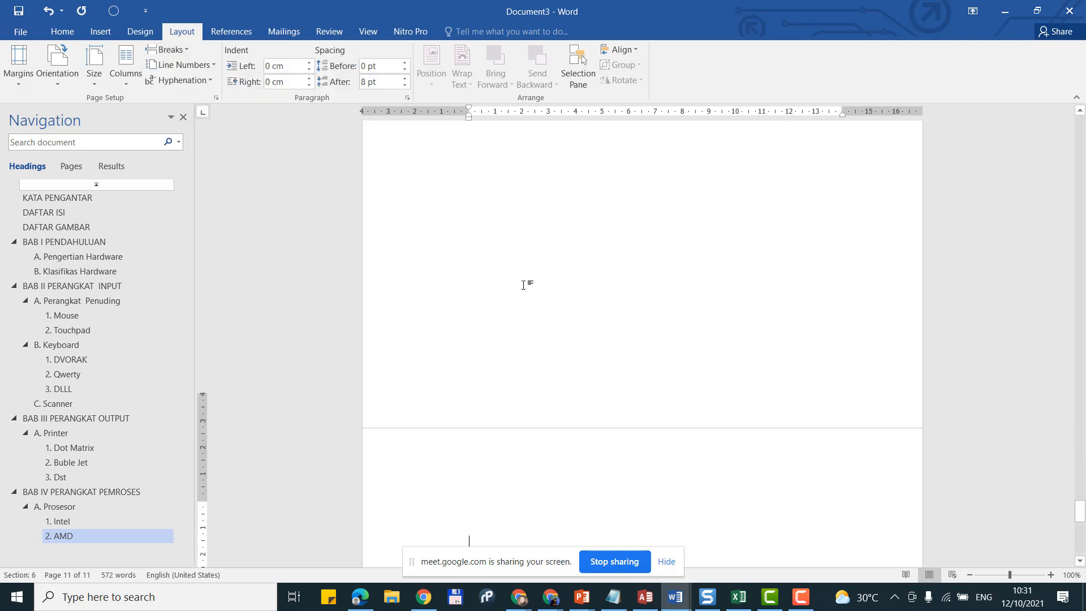
scroll(523, 285, down, 5)
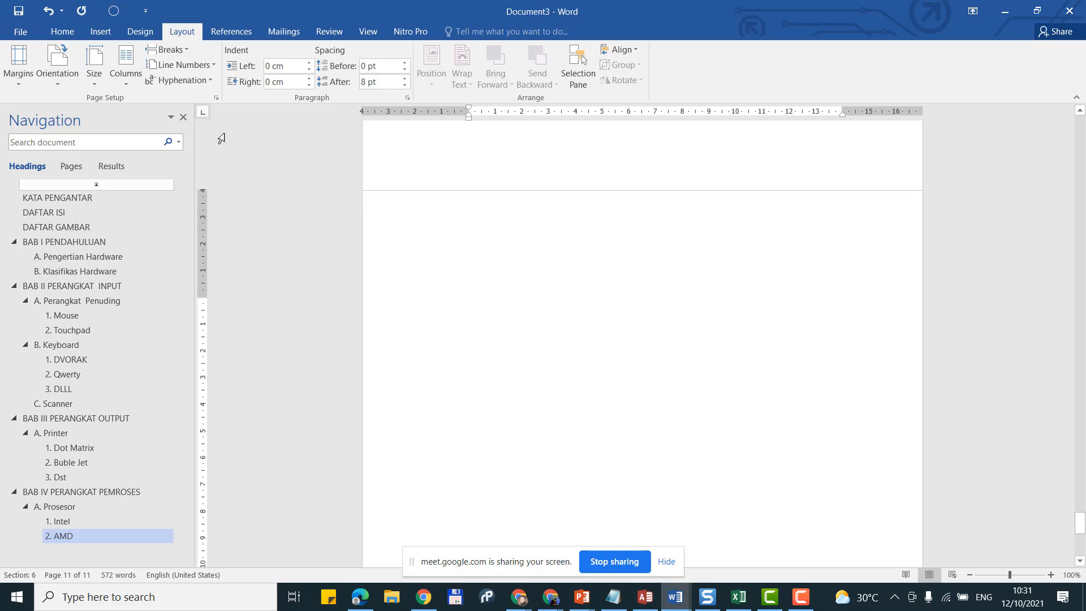
Step: Type 'DAFTAR PUSTAKA' as a Heading 1 at the top of the new page
click(62, 31)
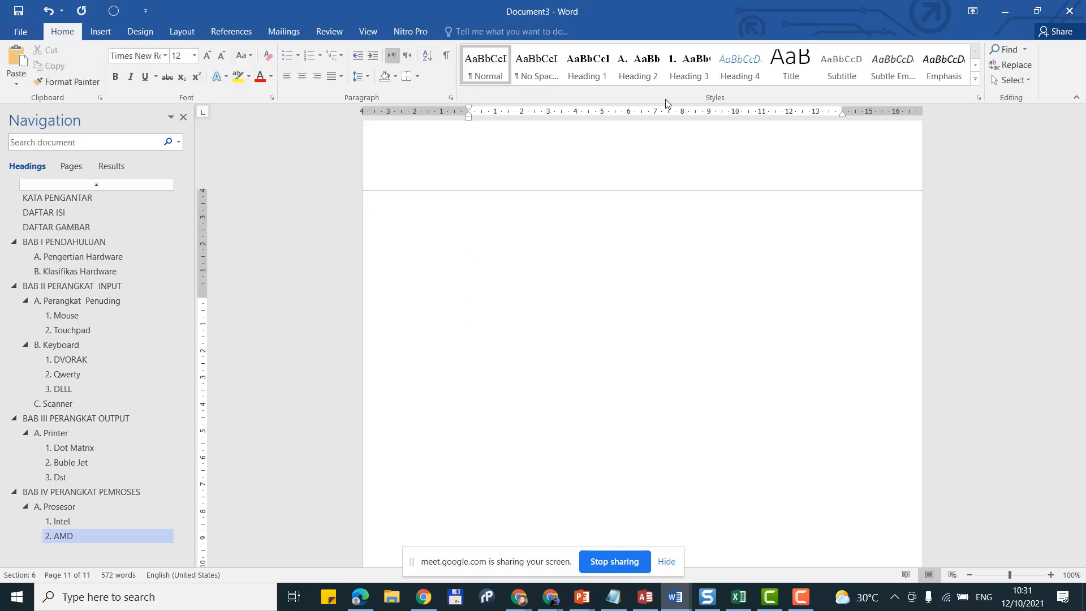
click(589, 81)
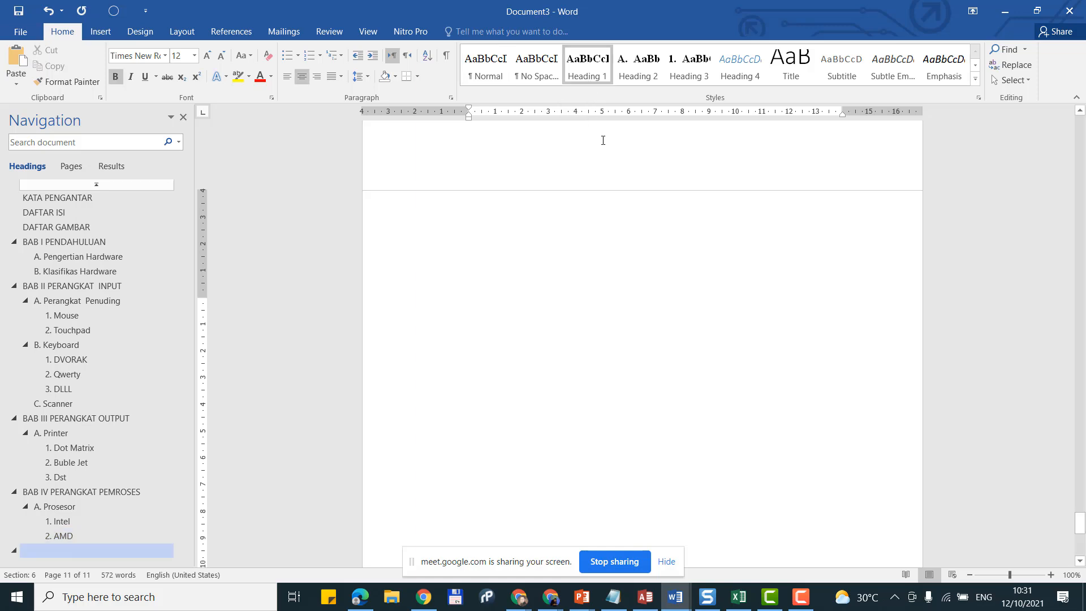
text(A)
key(BackSpace)
text(DA)
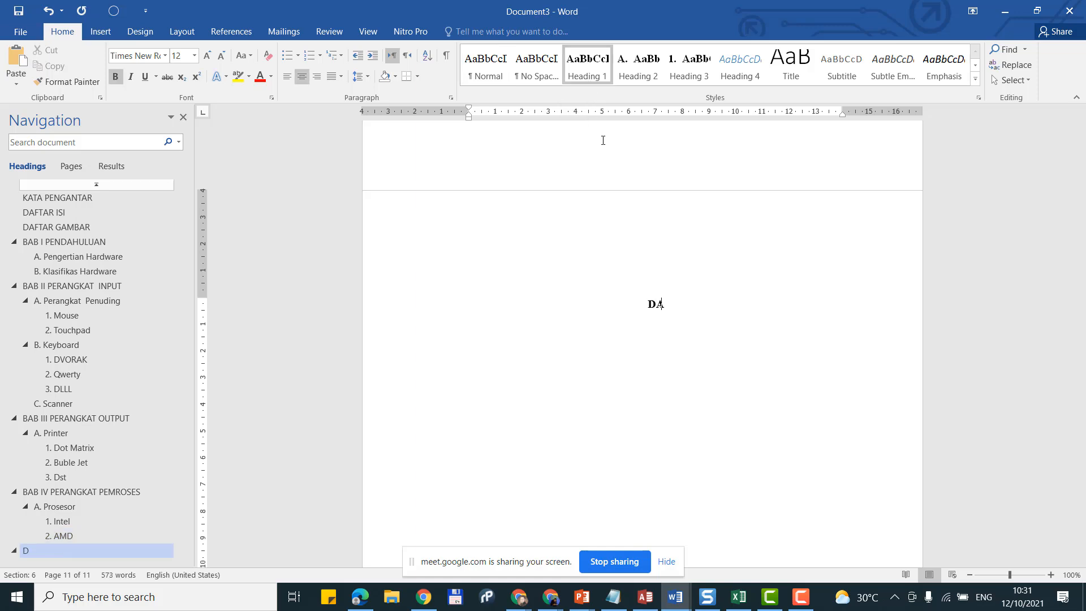
text(FTAR PUSTA)
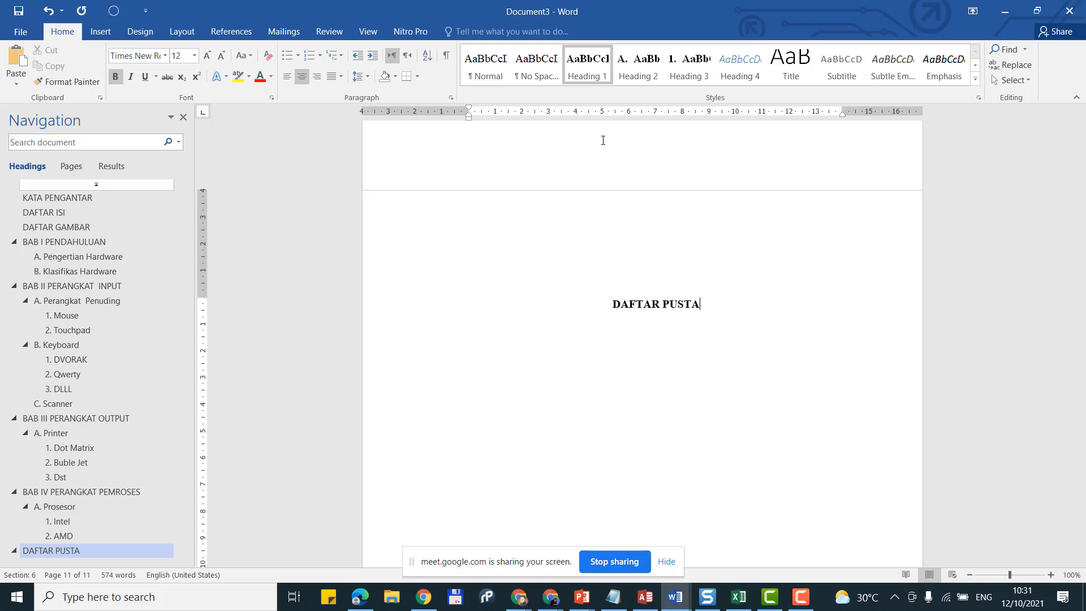
text(KA)
key(Return)
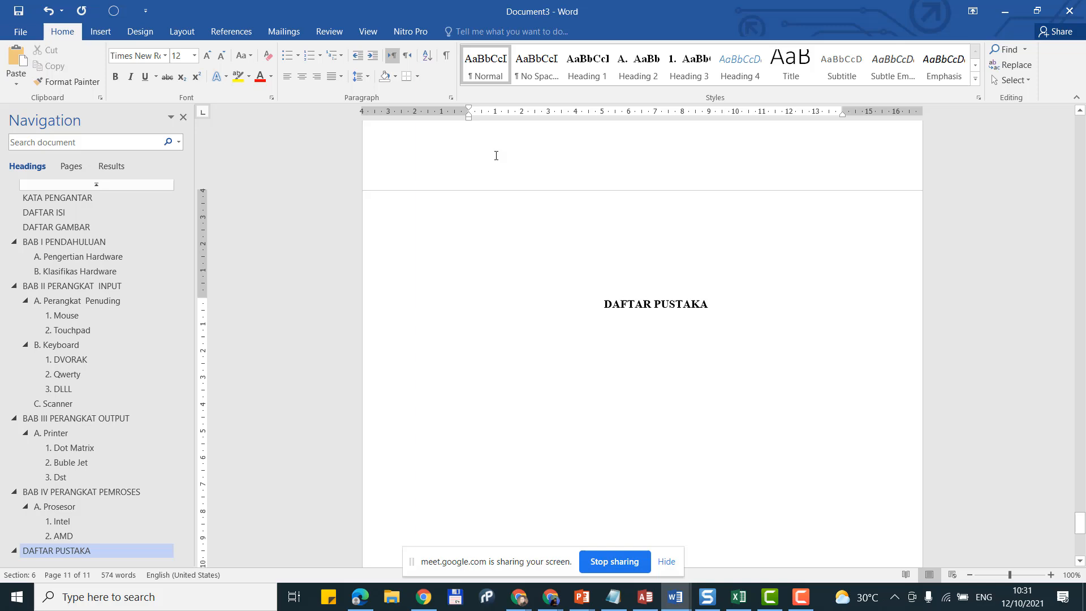
click(232, 32)
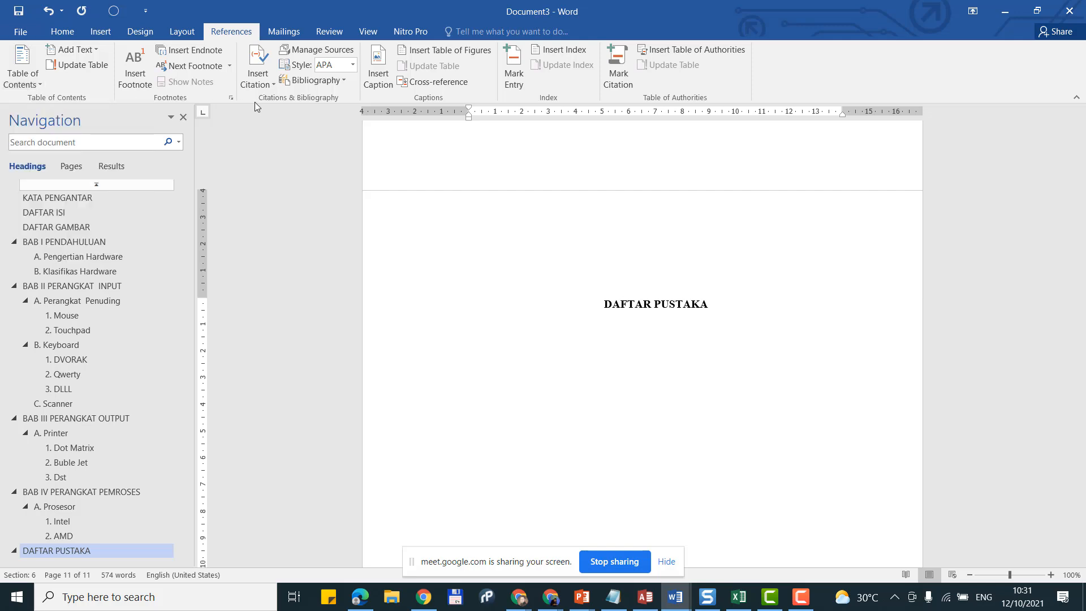
Step: Insert the built-in Bibliography listing the four sources and delete its 'Bibliography' title
click(290, 83)
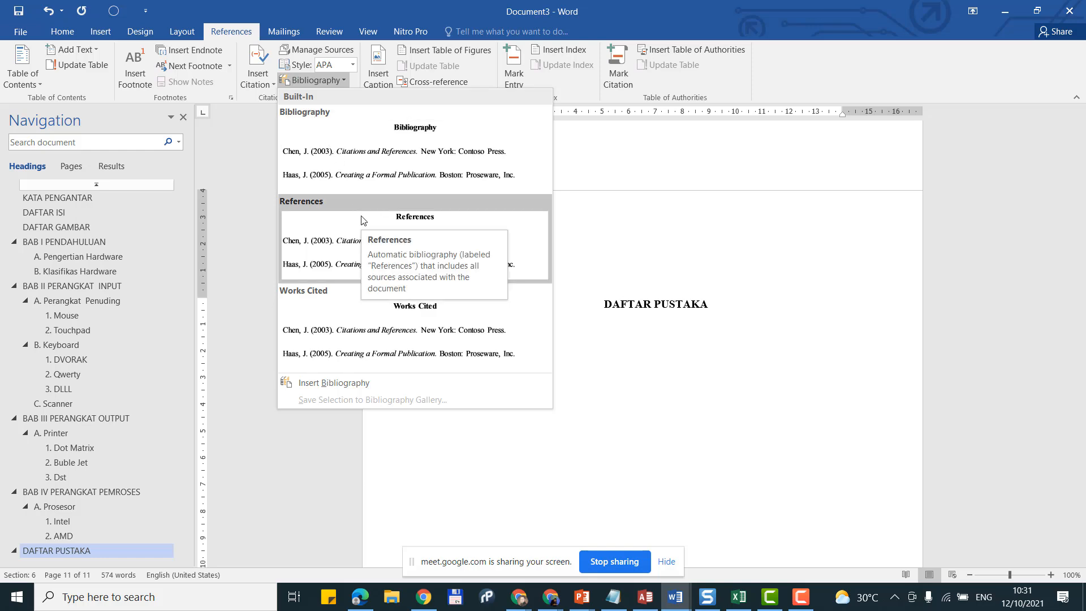
click(379, 178)
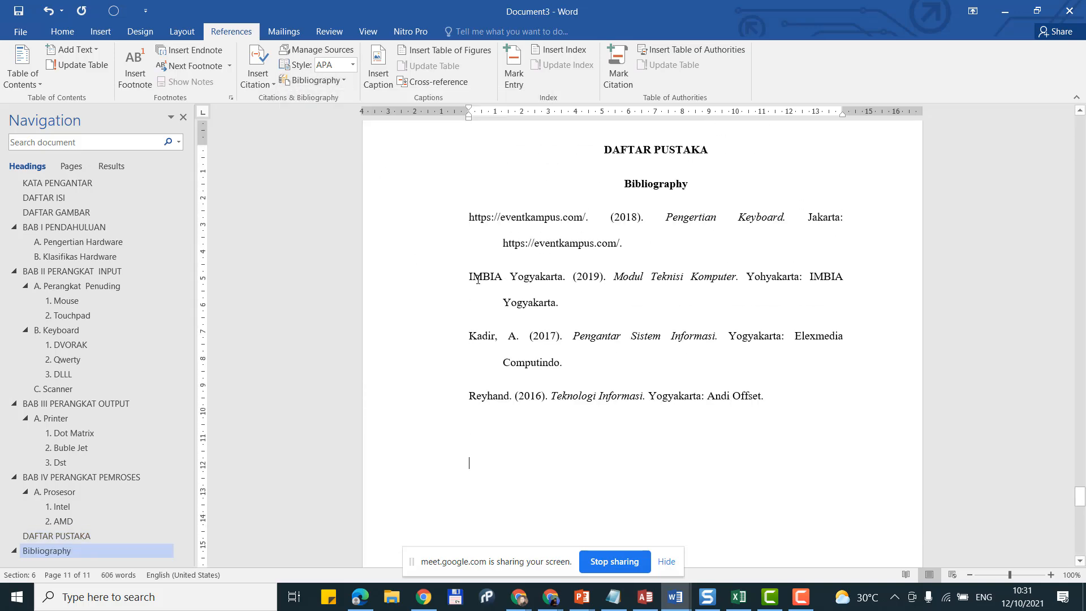
scroll(479, 279, up, 2)
double_click(657, 254)
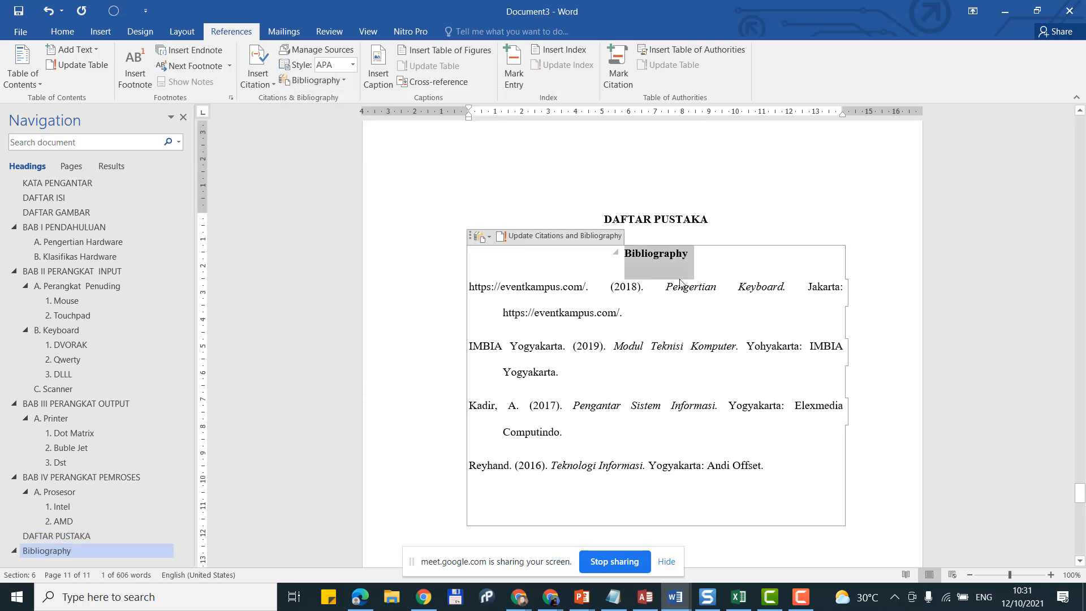
key(Delete)
key(Delete)
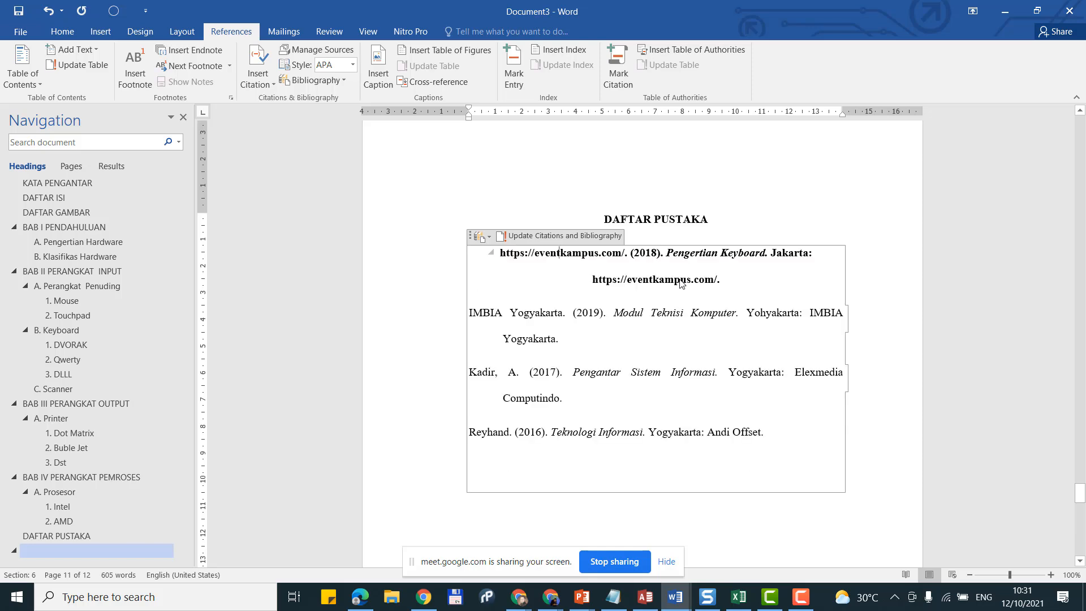
key(ctrl+z)
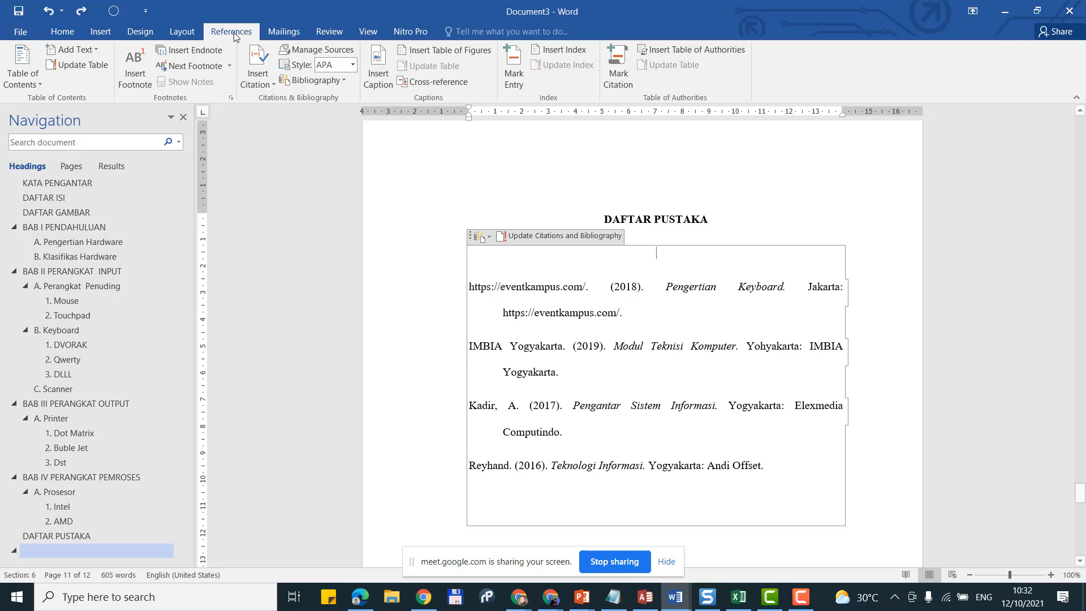
Step: Title the bibliography 'DAFTAR PUSTAKA' and delete the duplicate heading above it
click(62, 31)
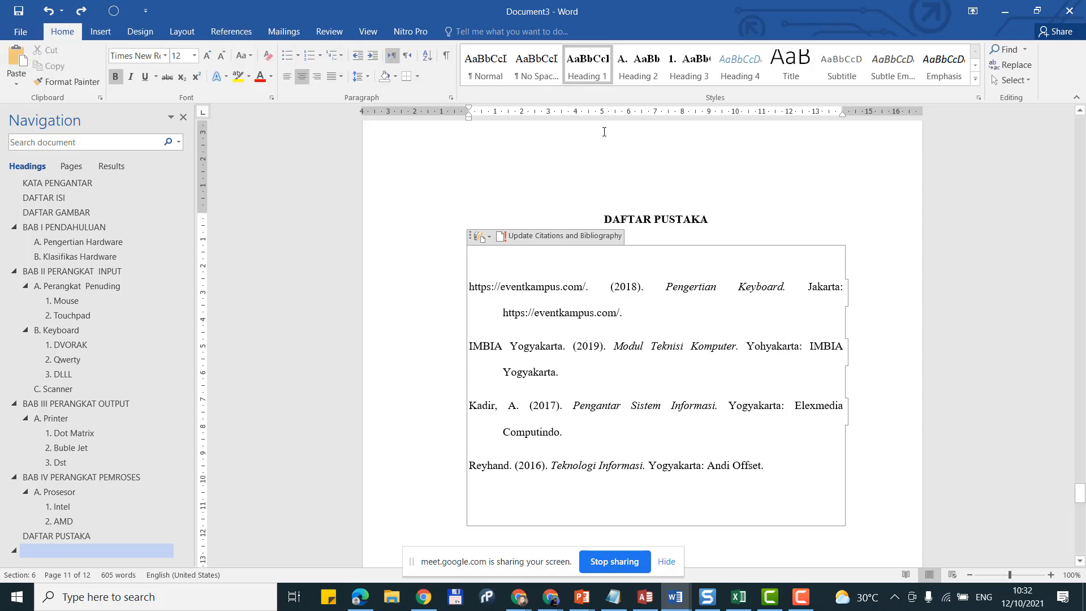
text(F)
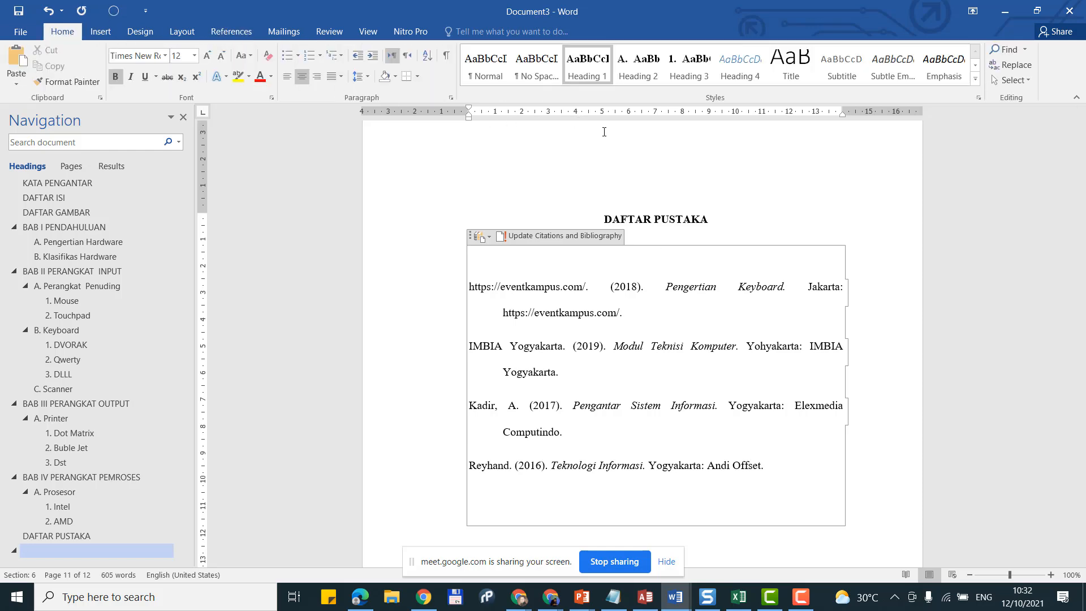
text(DAFTAR PUSTAKA)
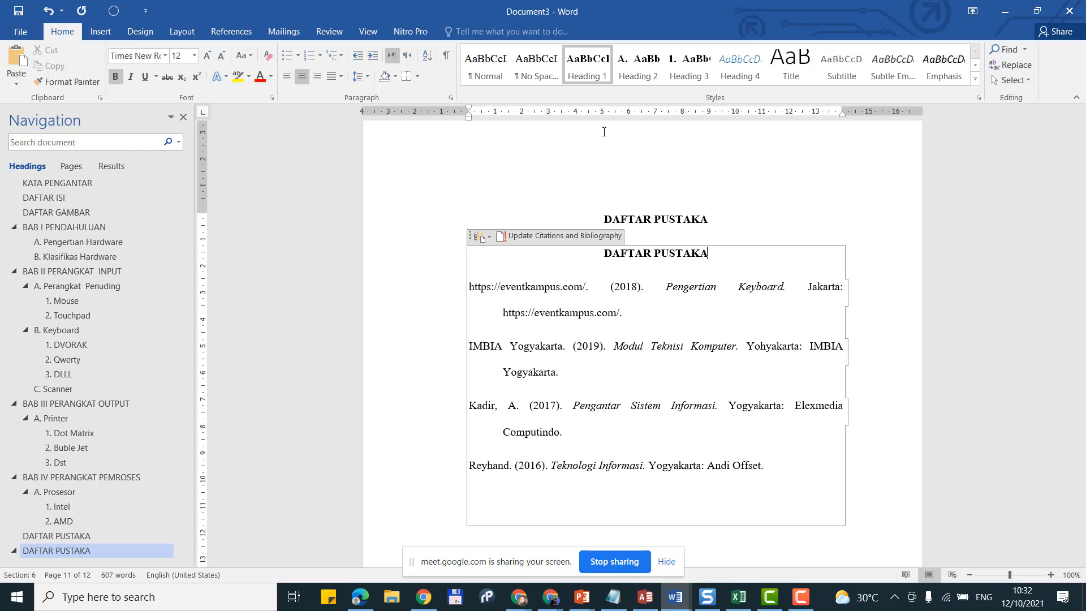
click(408, 208)
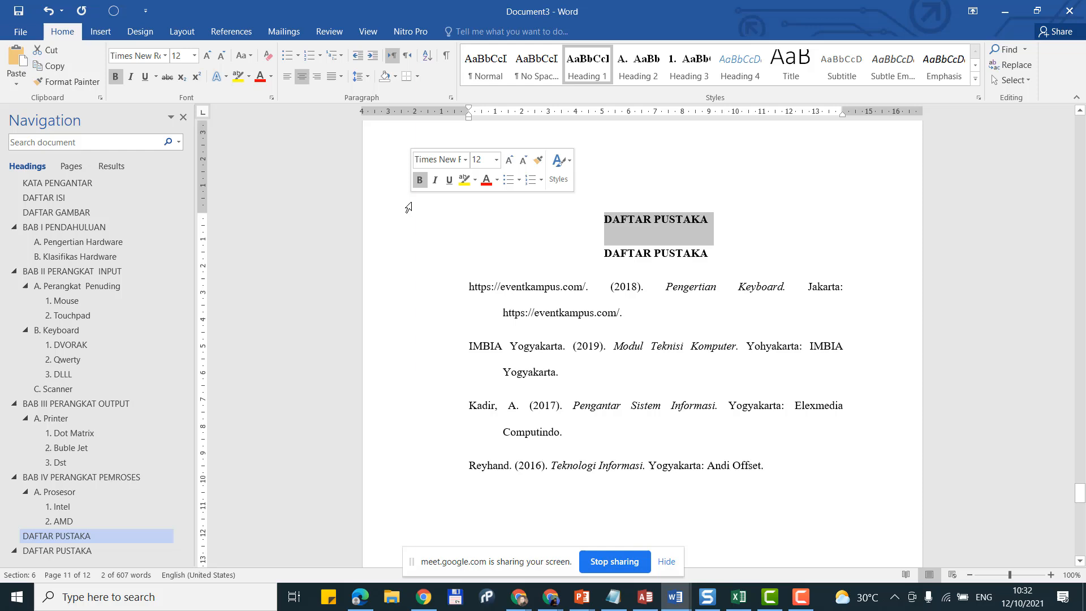
key(BackSpace)
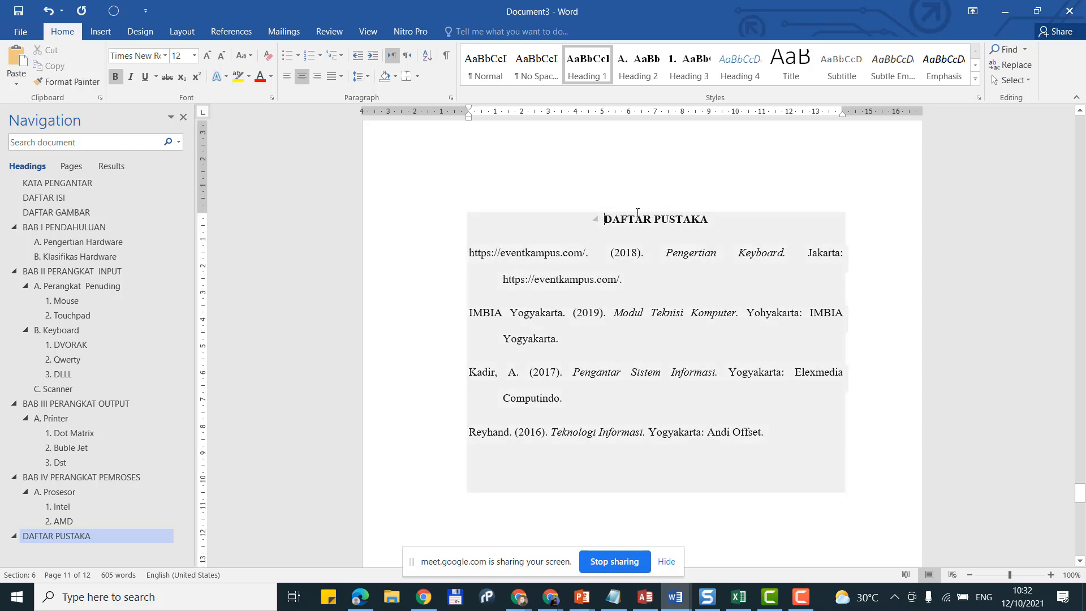
click(638, 219)
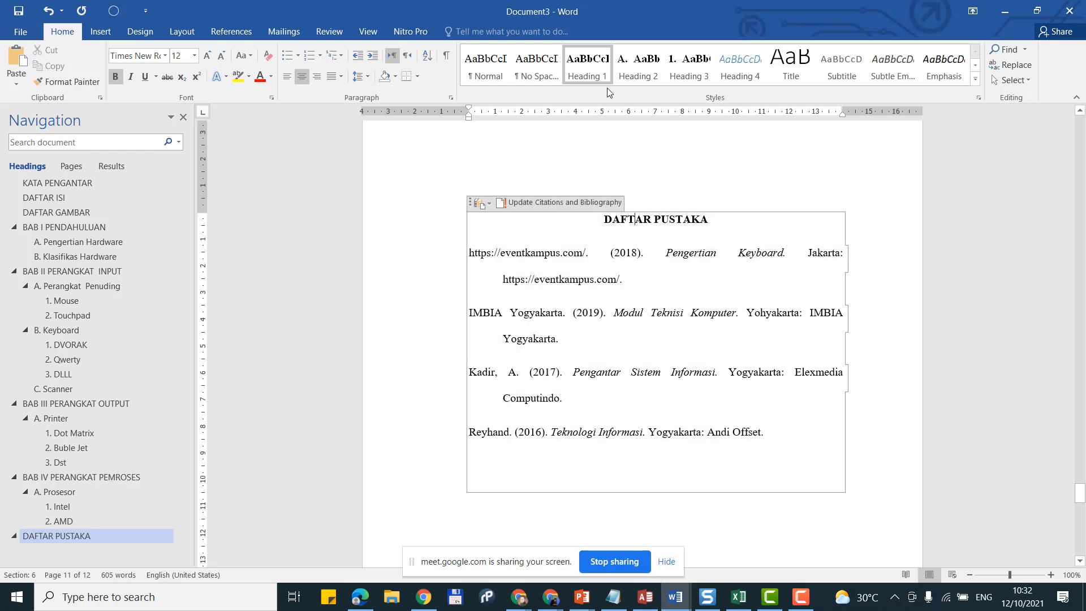
click(551, 498)
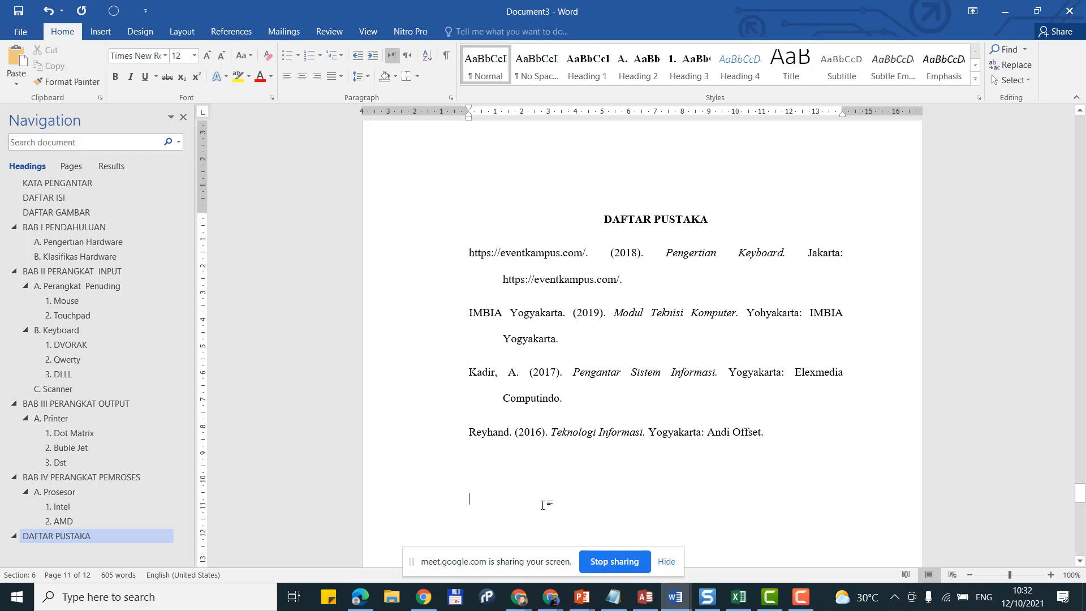
scroll(542, 505, up, 3)
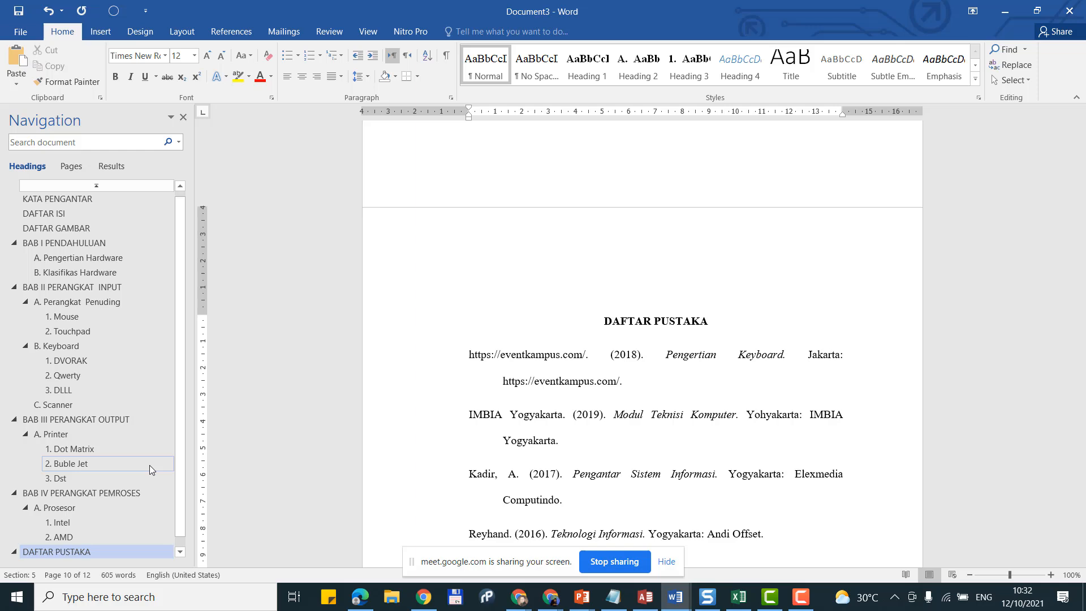
click(77, 214)
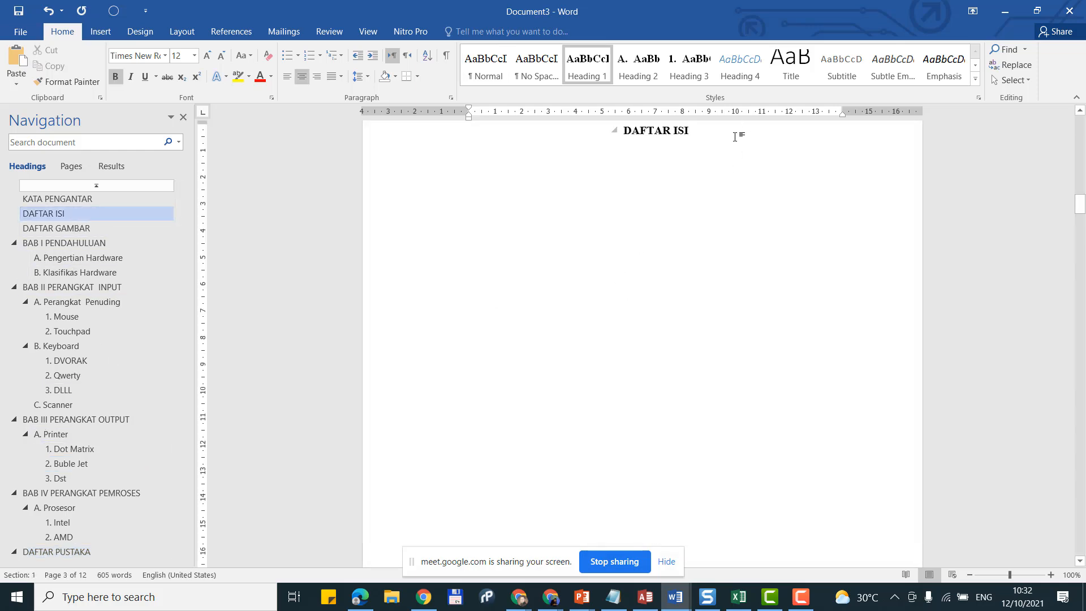
key(Return)
key(Return)
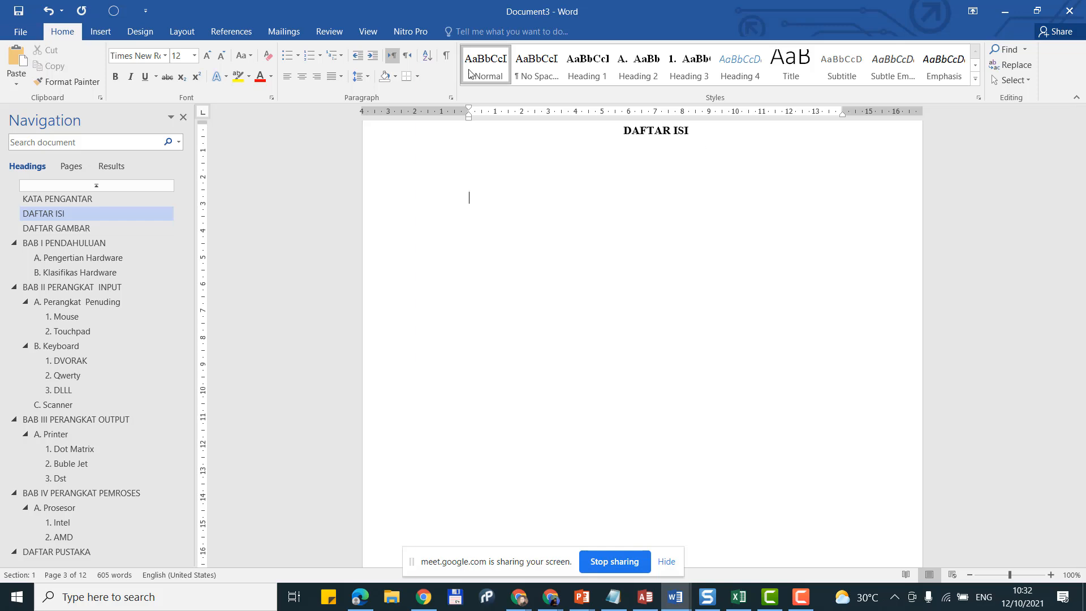
click(232, 32)
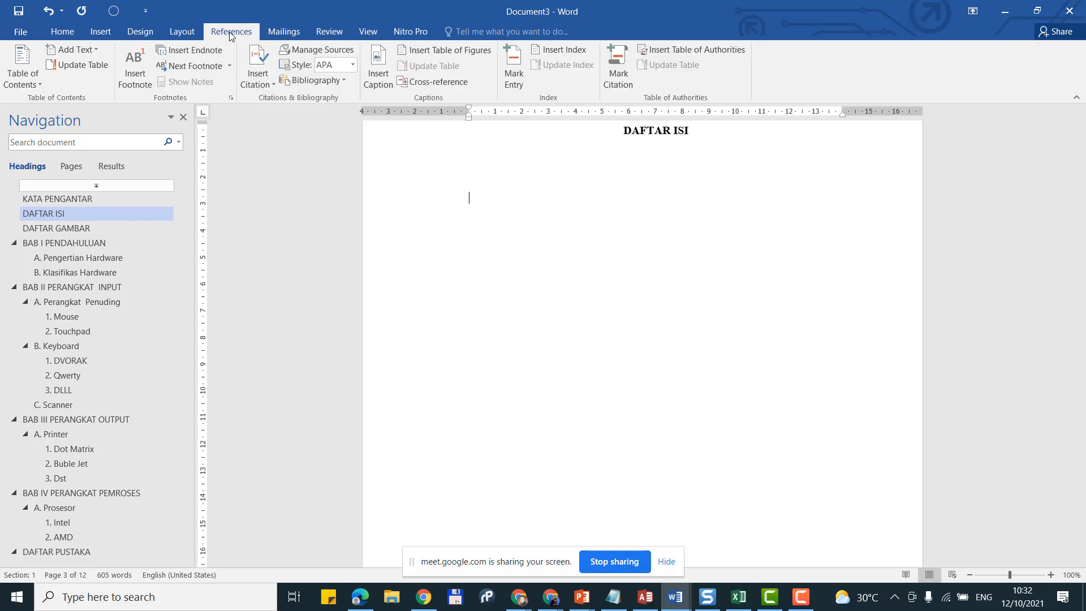
click(30, 84)
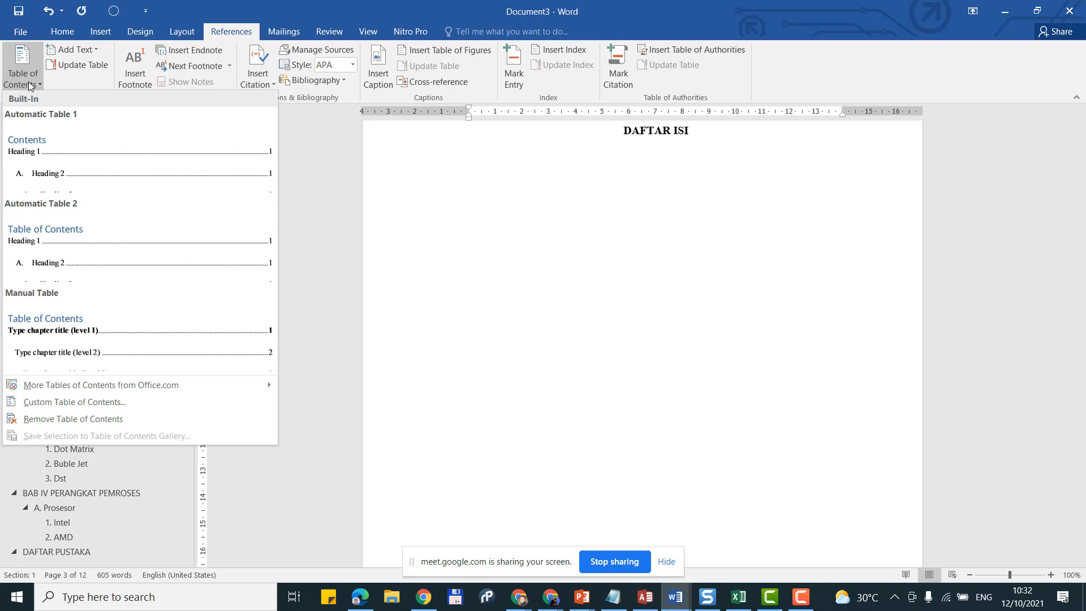
click(436, 198)
scroll(468, 238, down, 2)
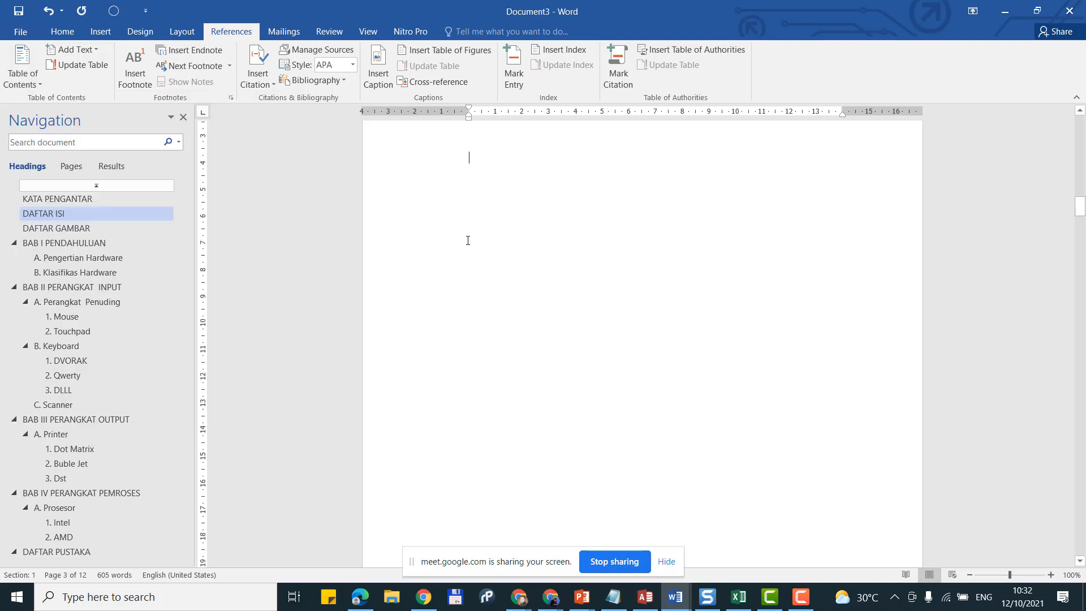
click(46, 243)
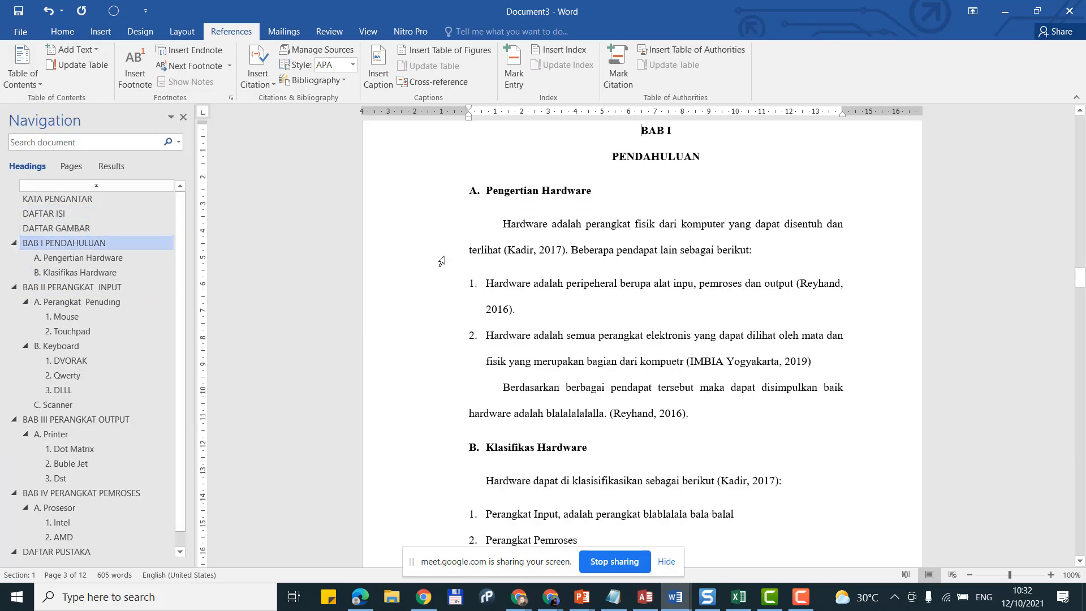
scroll(561, 255, up, 10)
scroll(586, 266, up, 5)
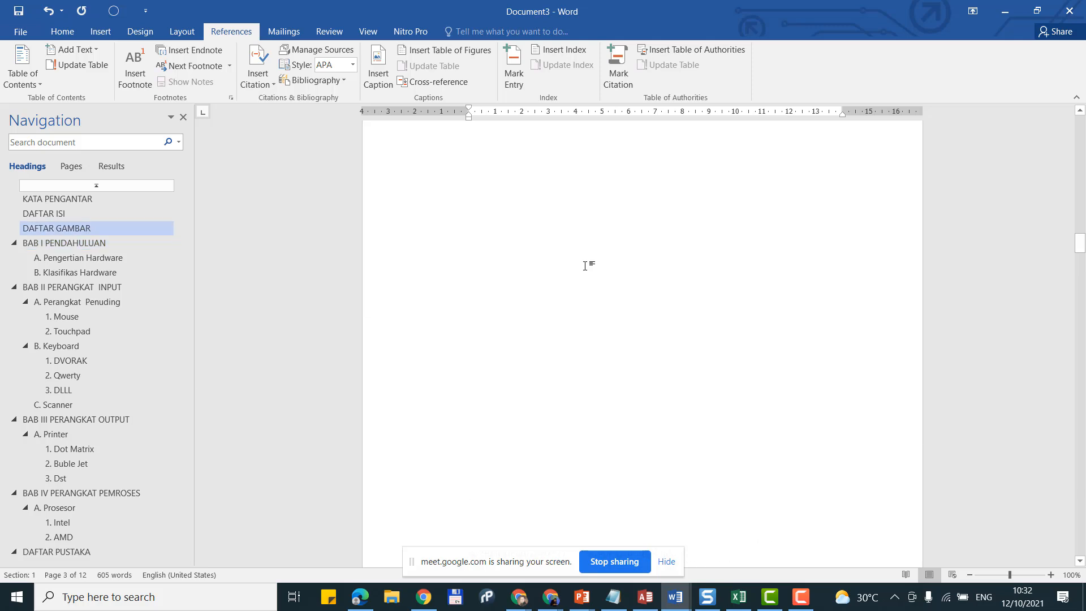
scroll(586, 266, up, 12)
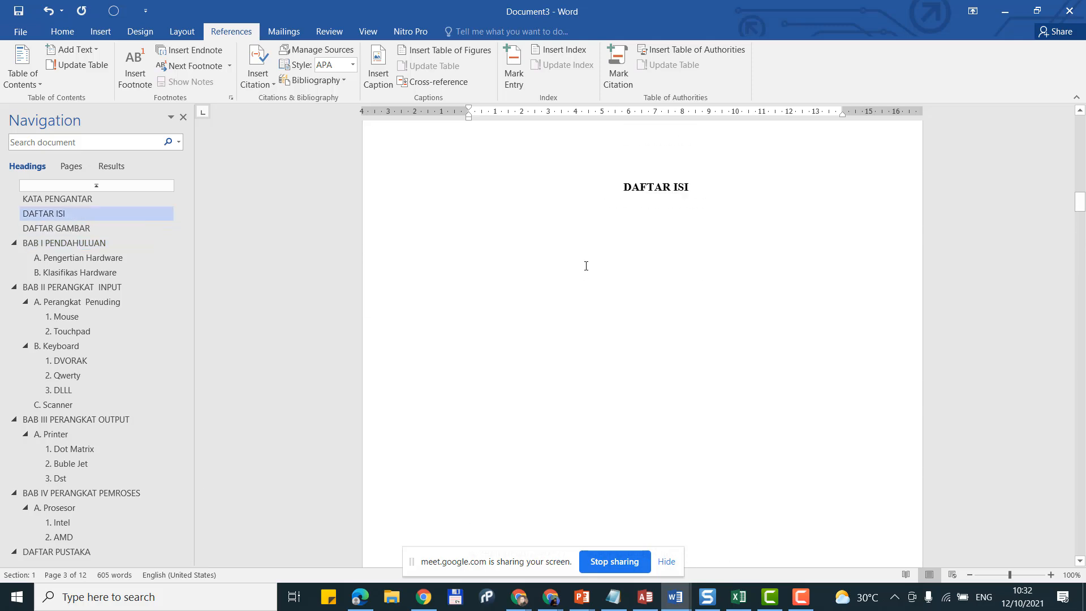
scroll(586, 266, up, 8)
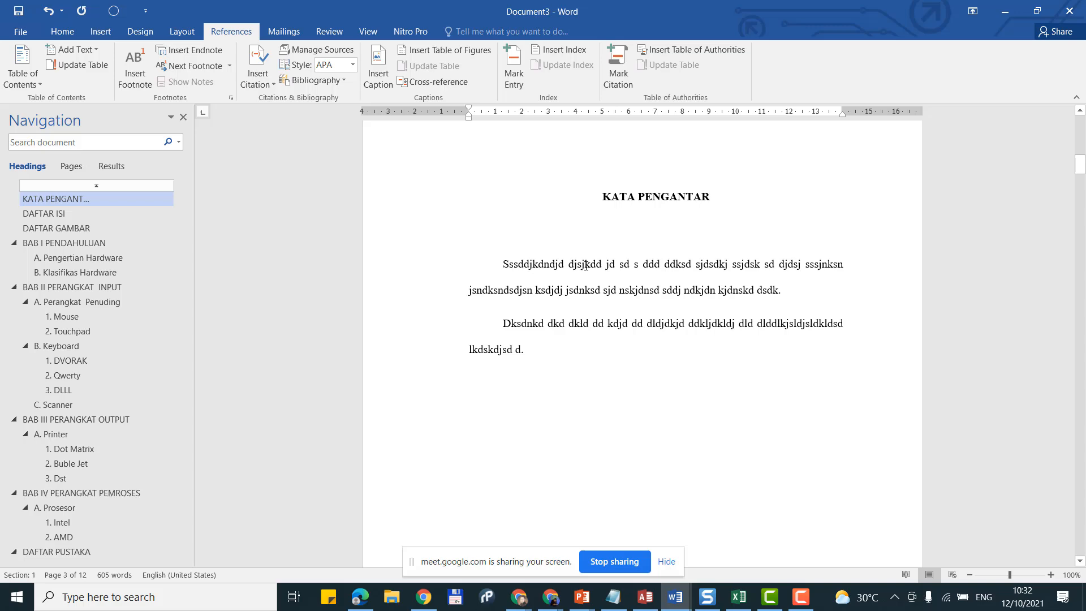
scroll(587, 266, down, 4)
scroll(586, 266, down, 8)
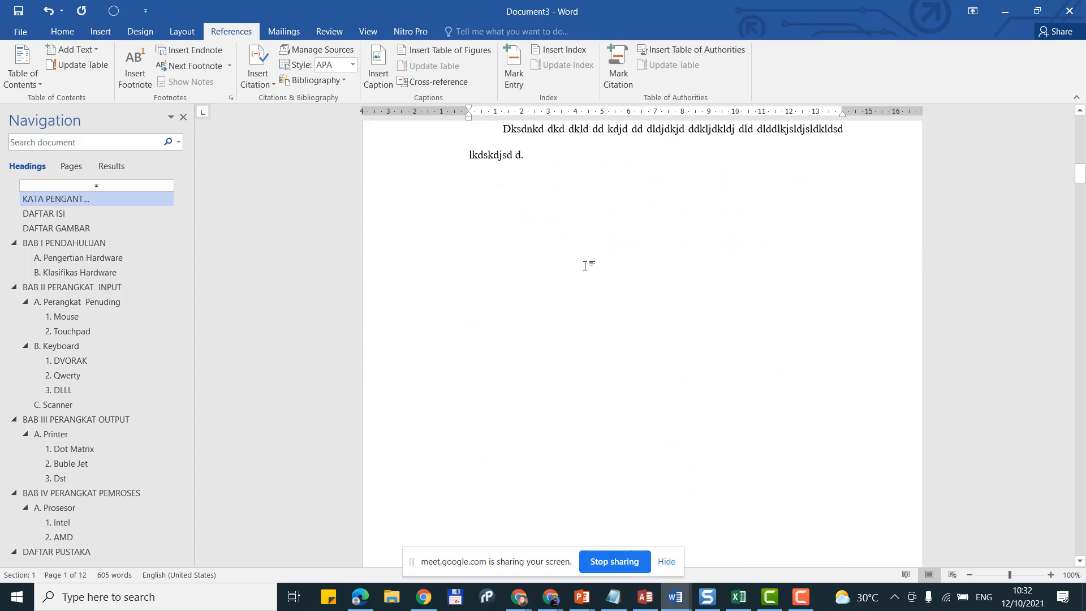
click(495, 227)
Step: Open the empty section 1 footer of blank page 2 for editing
click(180, 31)
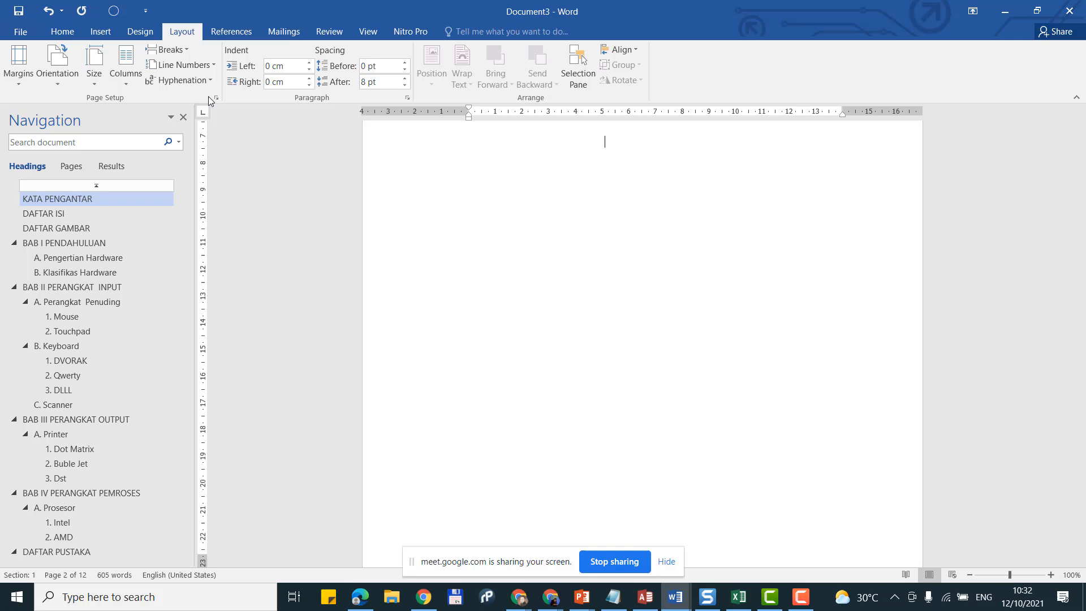
click(151, 33)
click(188, 30)
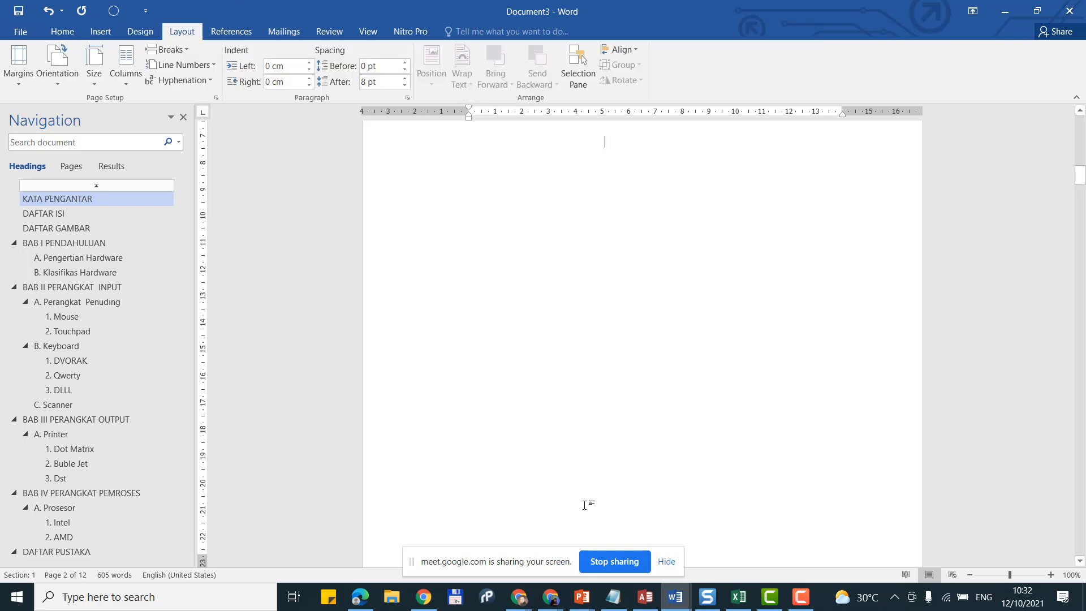
scroll(588, 520, down, 3)
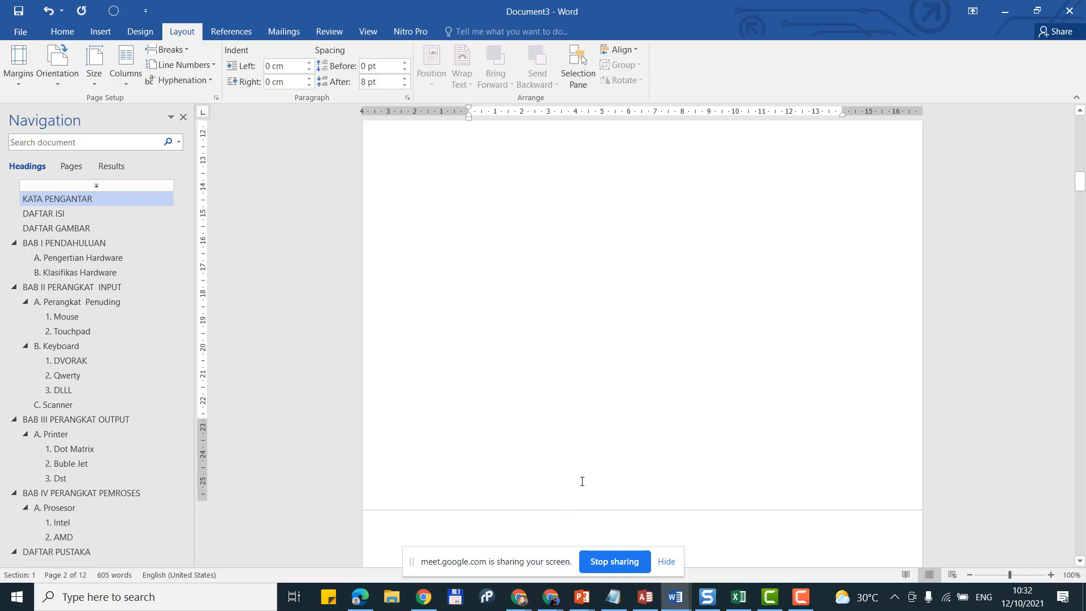
double_click(582, 481)
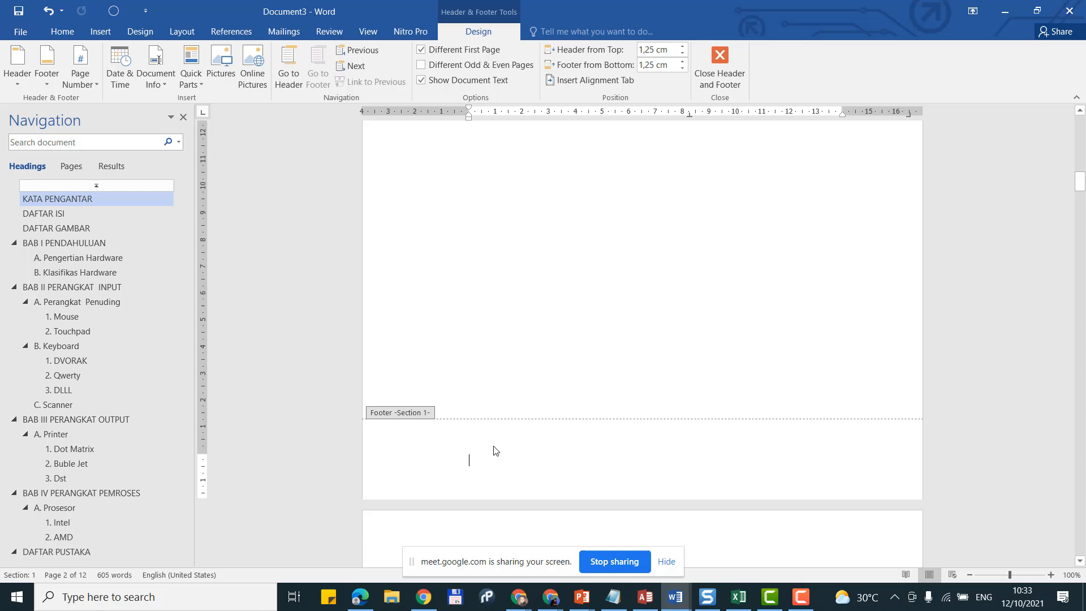
Step: Insert a plain footer page number formatted as lower-case roman numerals i, ii, iii
click(88, 87)
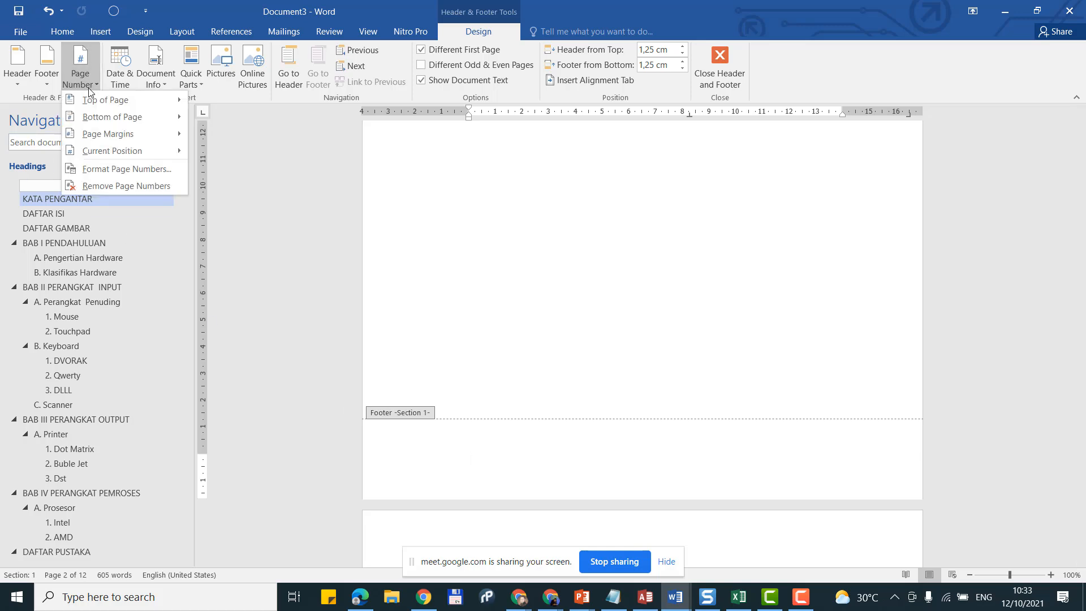
mouse_move(109, 154)
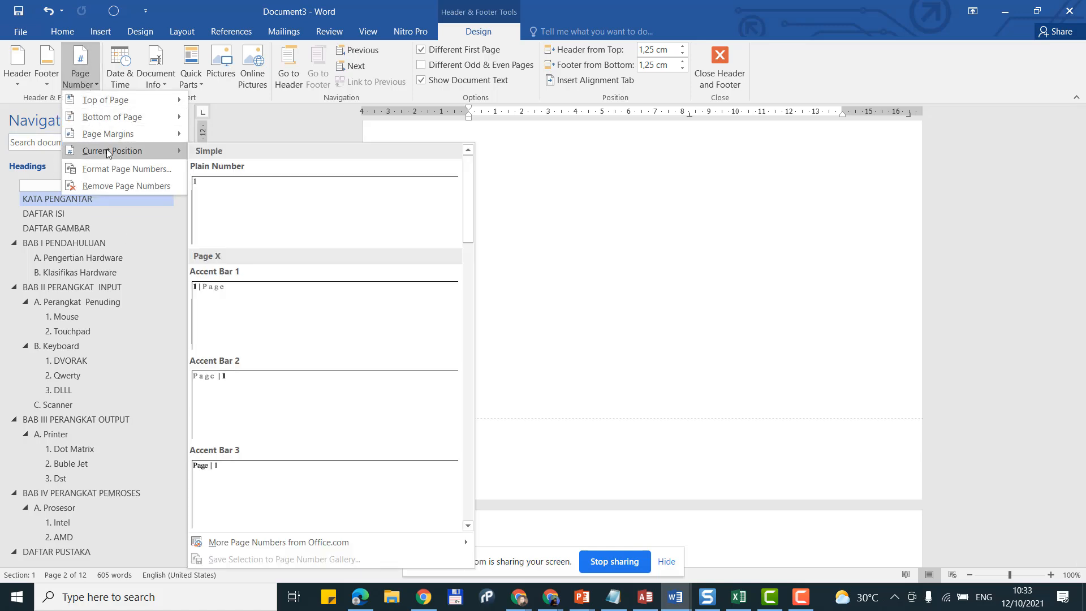
click(219, 198)
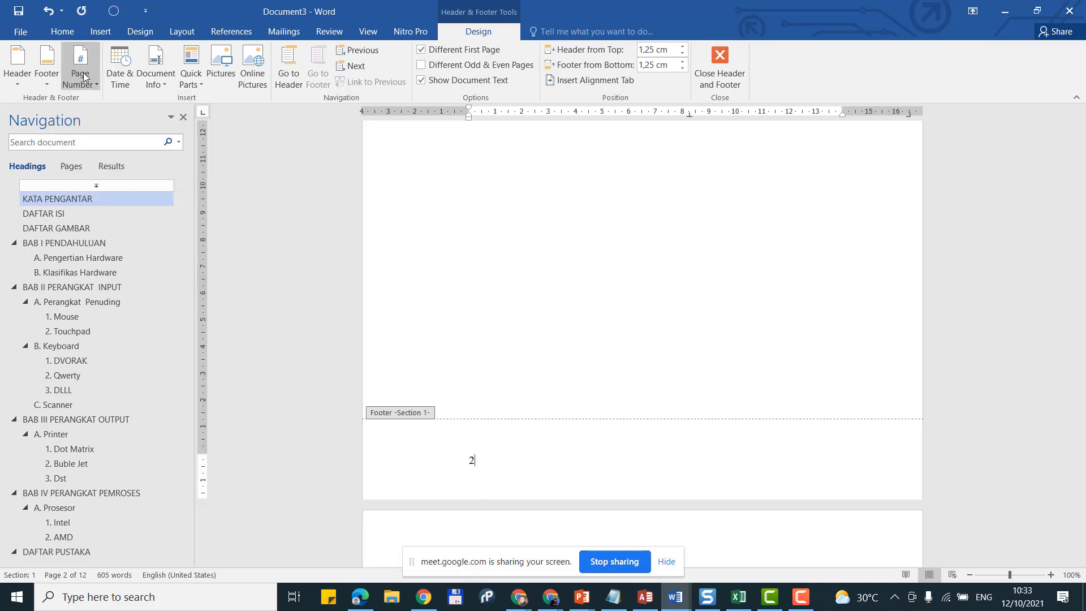
click(80, 79)
click(114, 168)
click(553, 212)
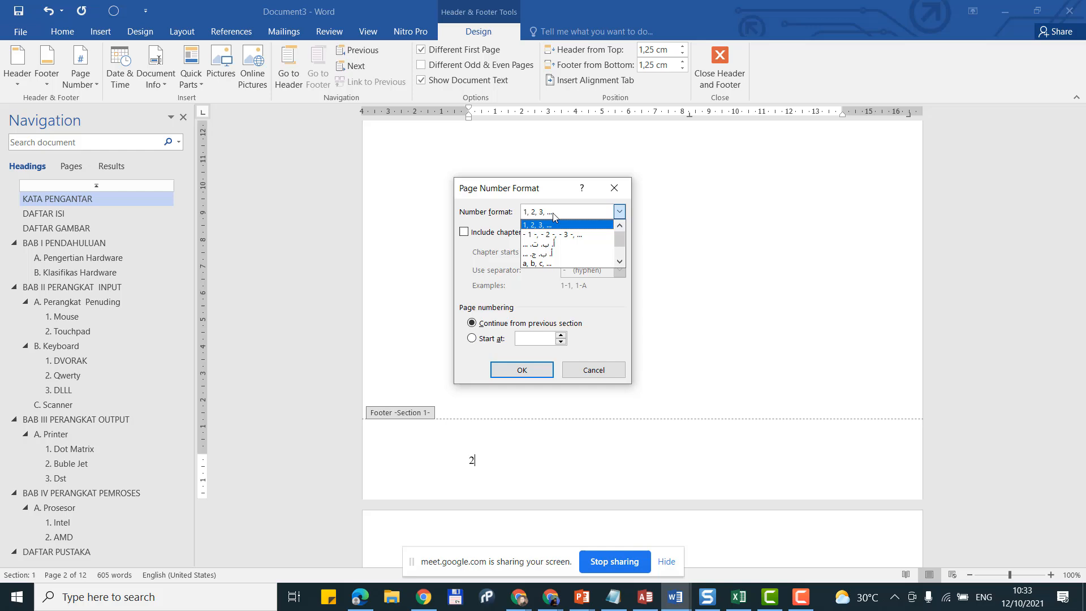
click(553, 213)
click(552, 213)
scroll(562, 237, down, 1)
click(560, 245)
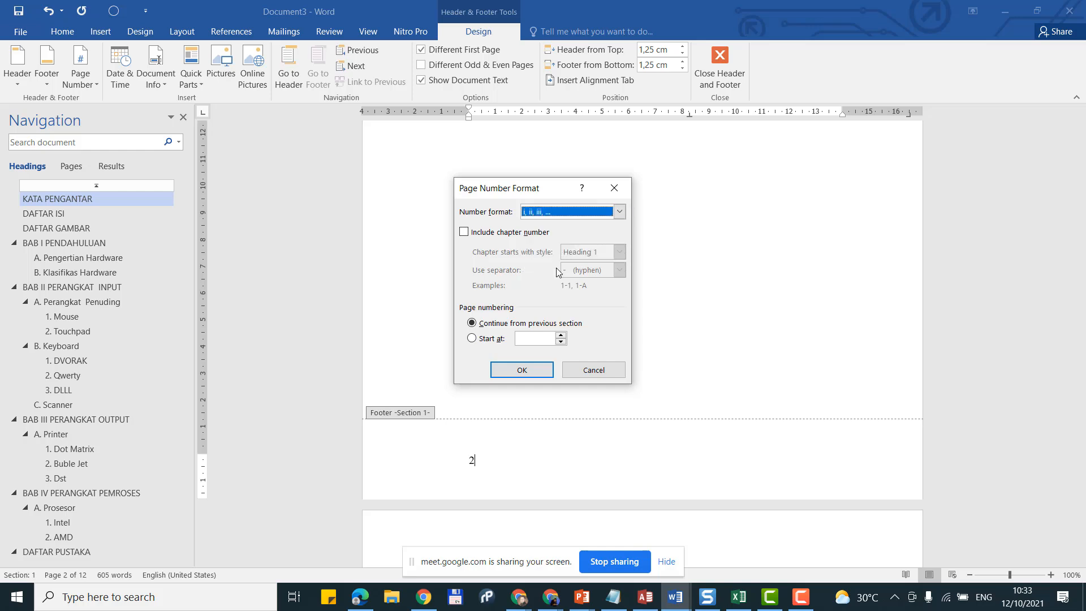
click(540, 372)
Step: Centre the page number ii in the footer
scroll(555, 398, down, 8)
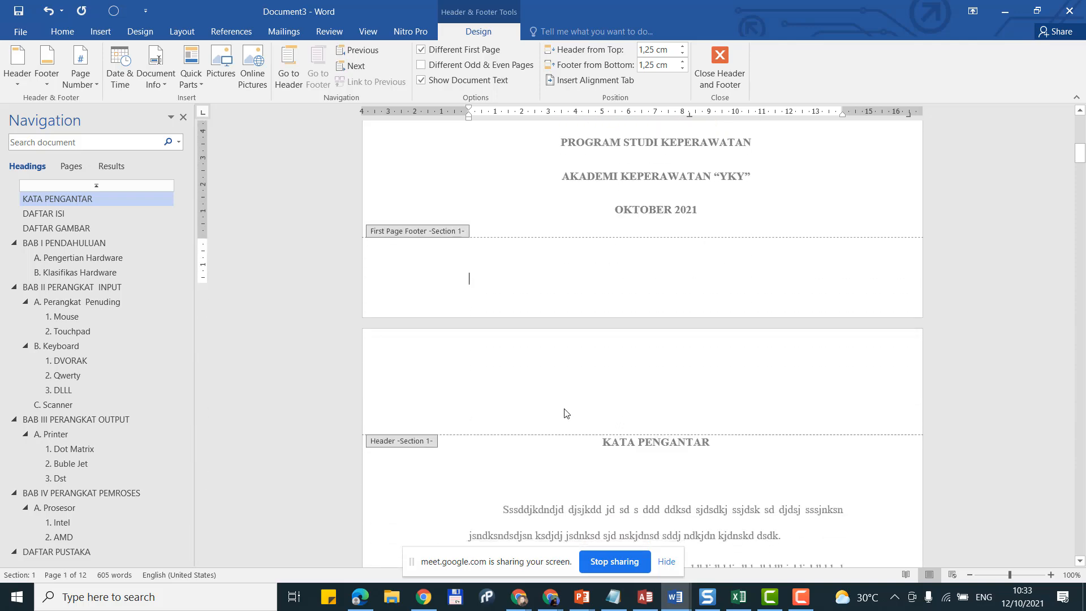
scroll(566, 410, down, 10)
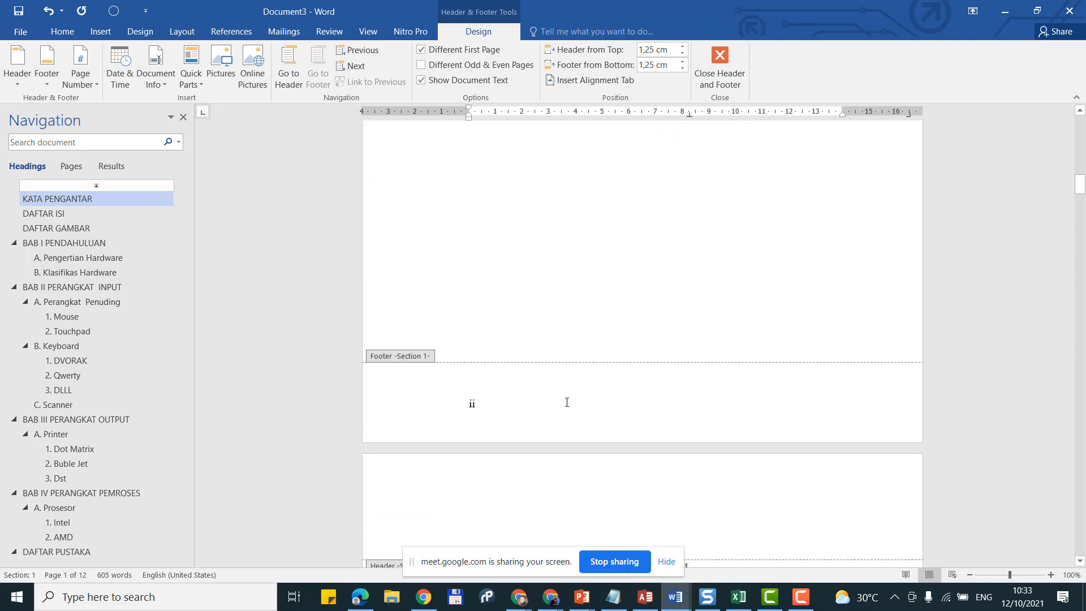
click(529, 396)
click(72, 34)
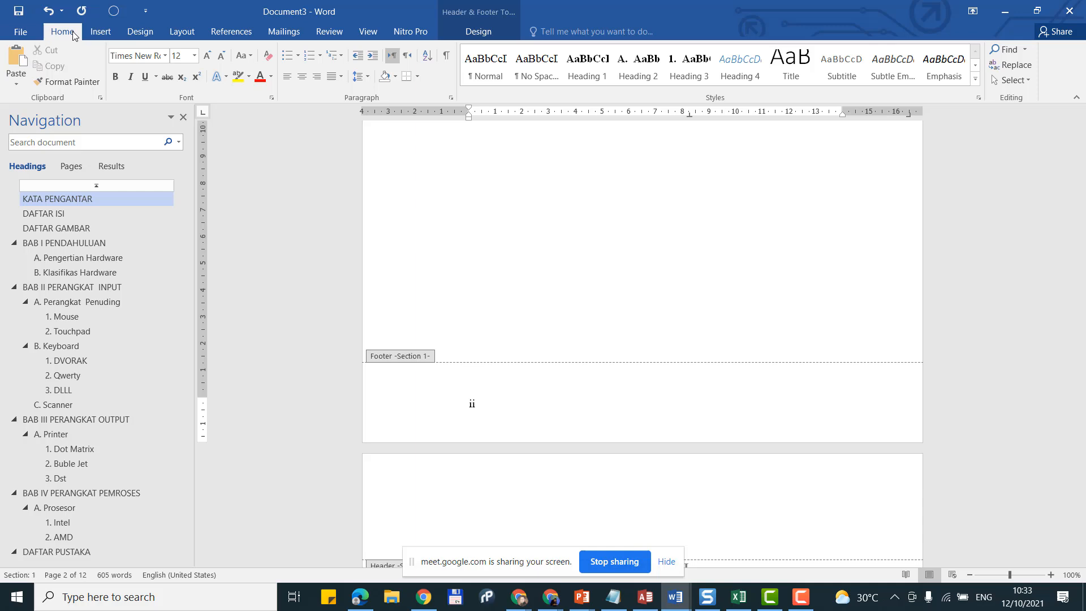
click(317, 76)
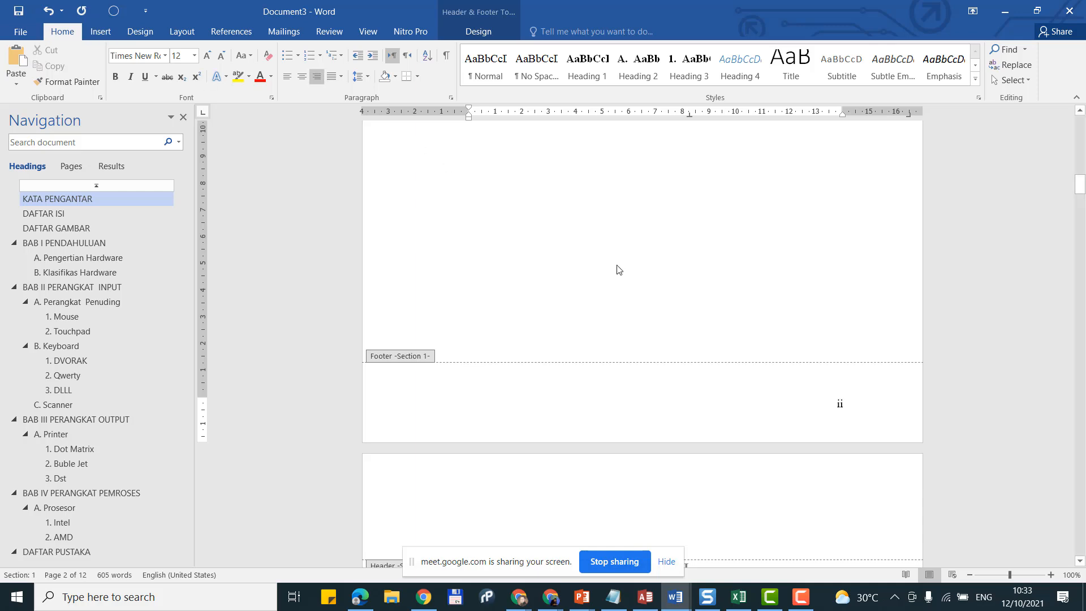
click(302, 76)
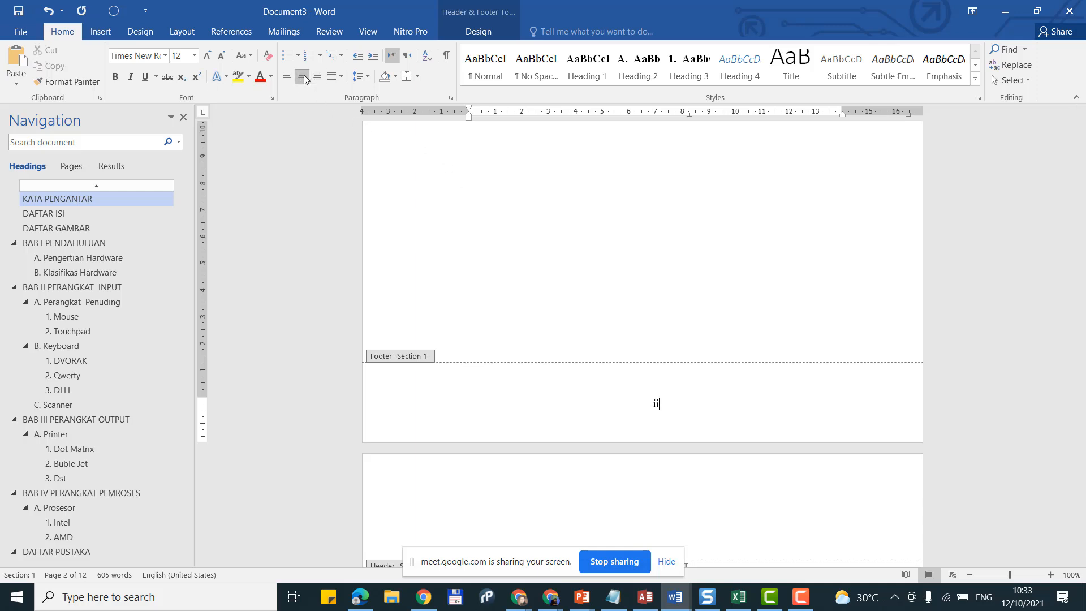
Step: Leave the front-matter footer and open the footer of the BAB I page ending at Perangkat Komunikasi
double_click(659, 235)
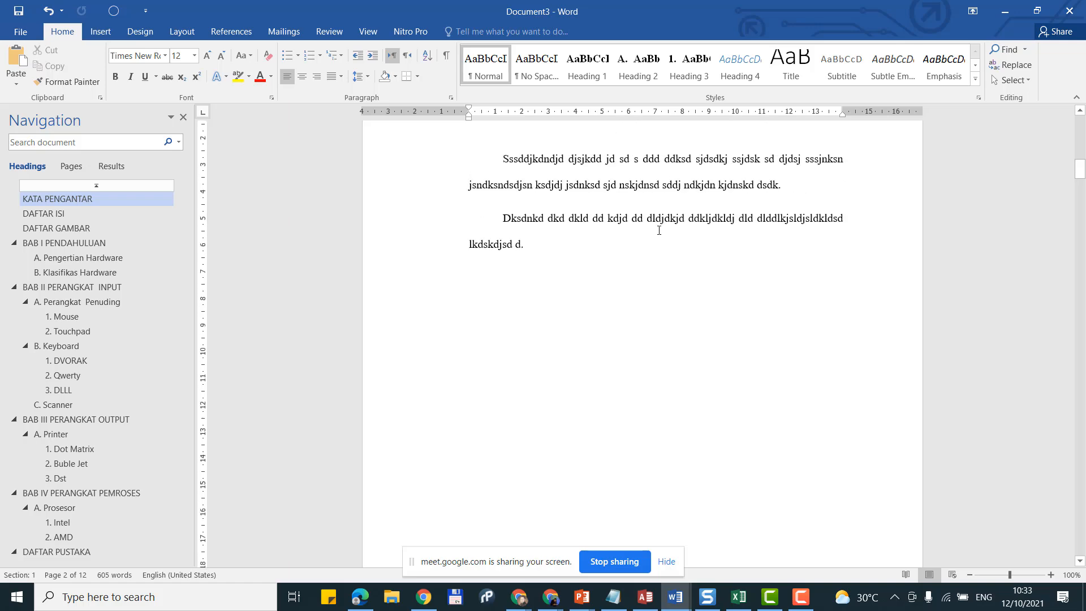
scroll(658, 231, up, 5)
scroll(658, 232, down, 10)
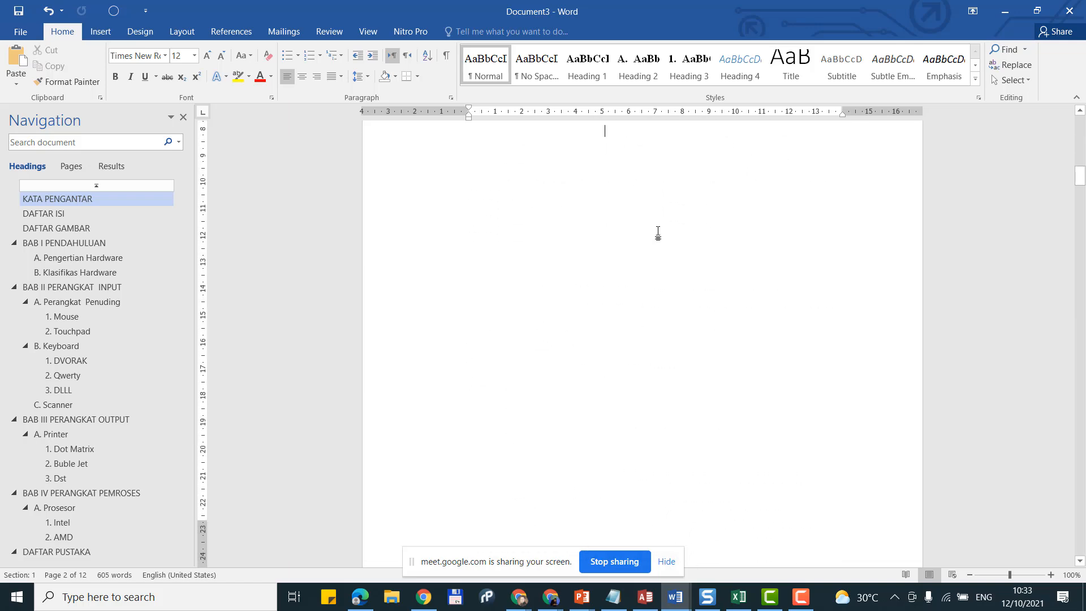
scroll(654, 258, down, 12)
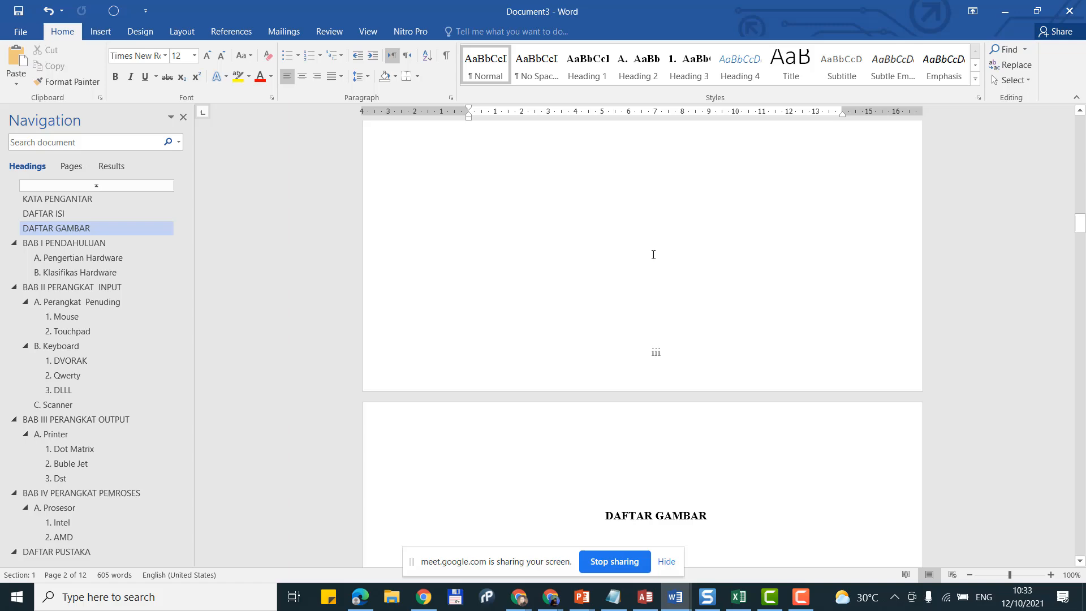
scroll(659, 286, down, 11)
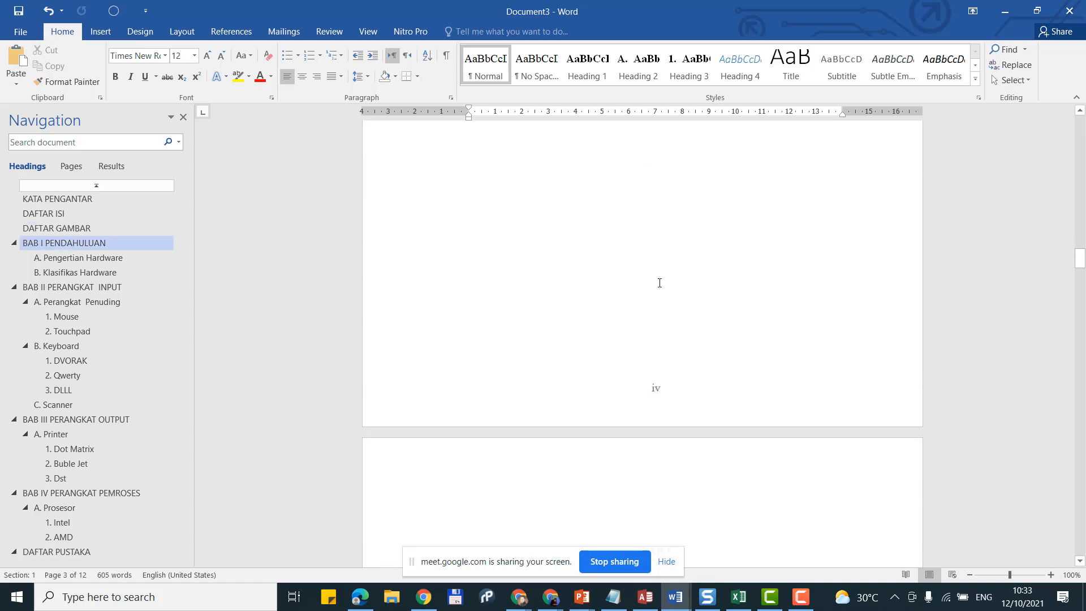
scroll(671, 308, down, 10)
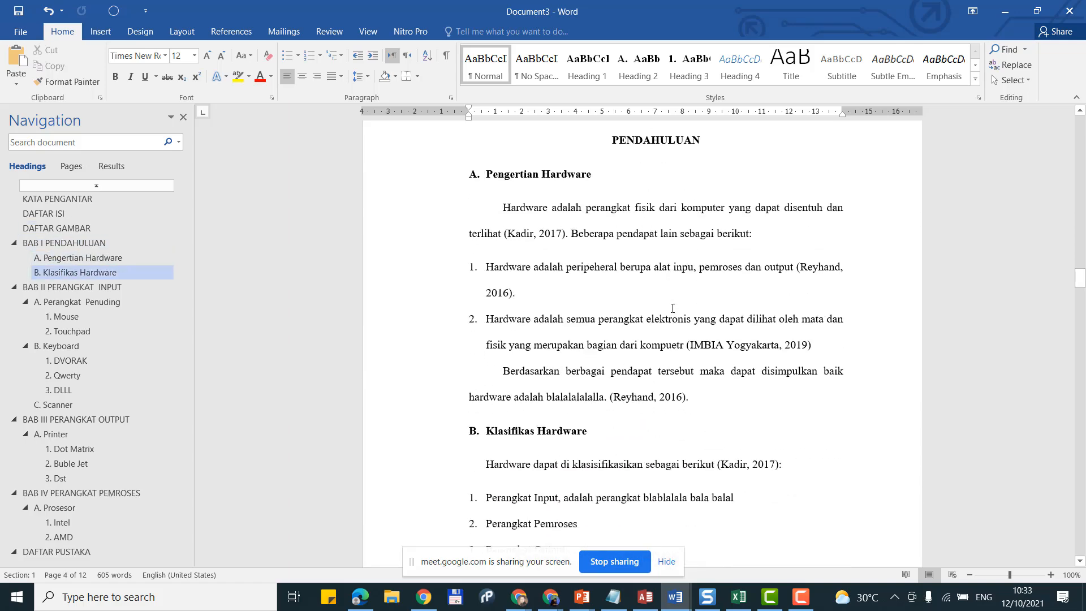
scroll(674, 318, down, 1)
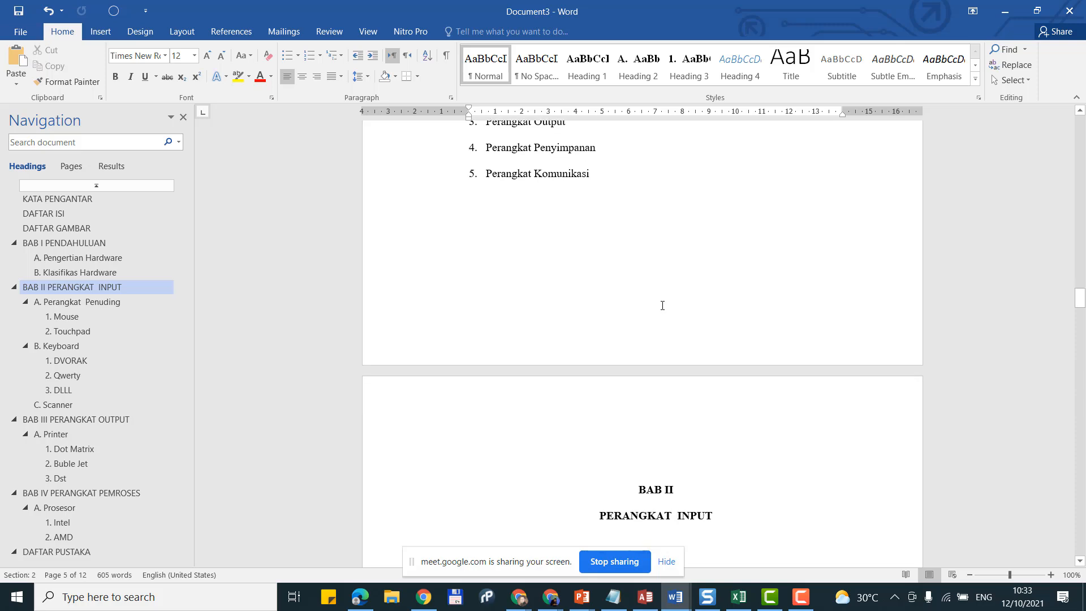
click(663, 305)
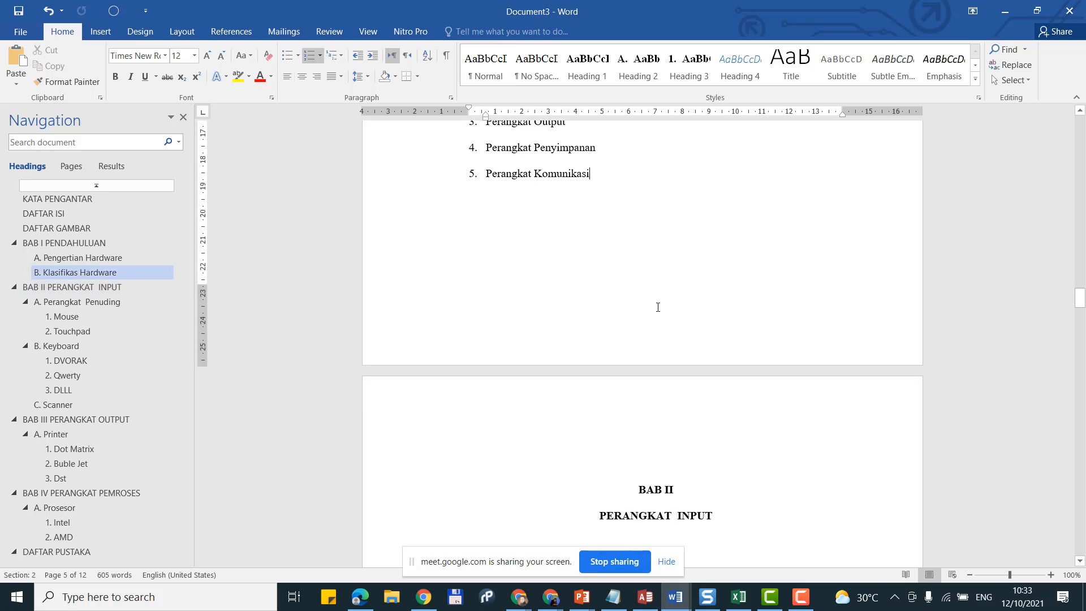
double_click(658, 307)
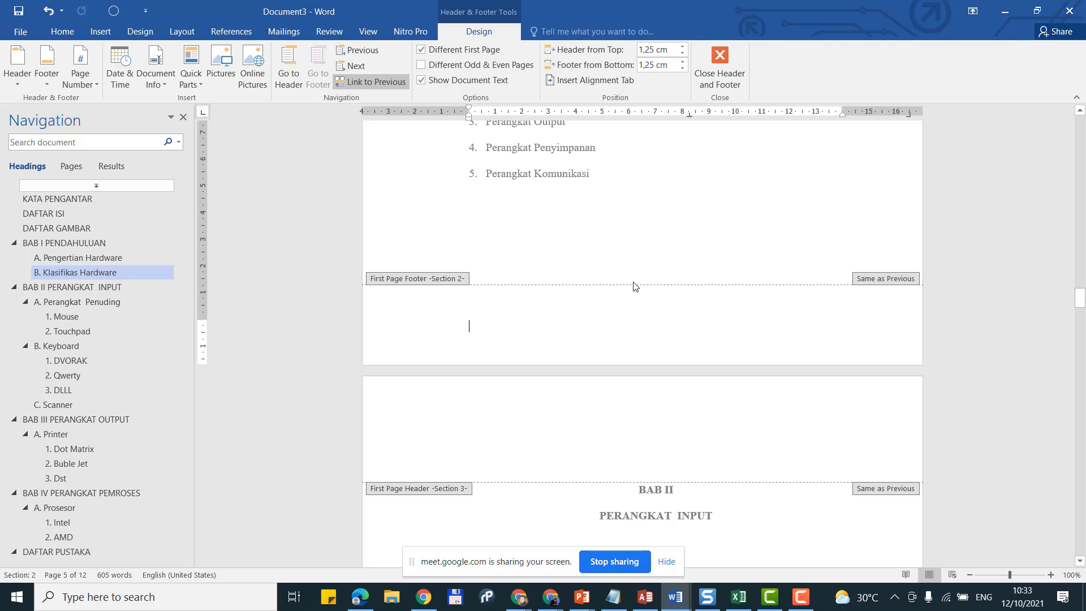
Step: Unlink section 2's footer from the previous section and insert a plain page number
scroll(634, 285, up, 18)
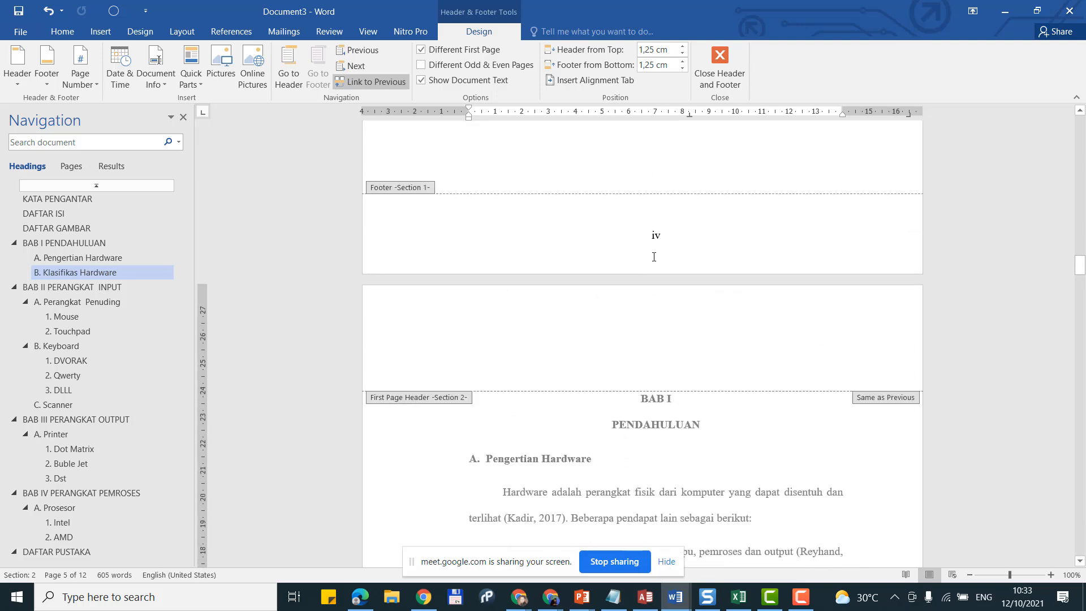
scroll(654, 257, down, 17)
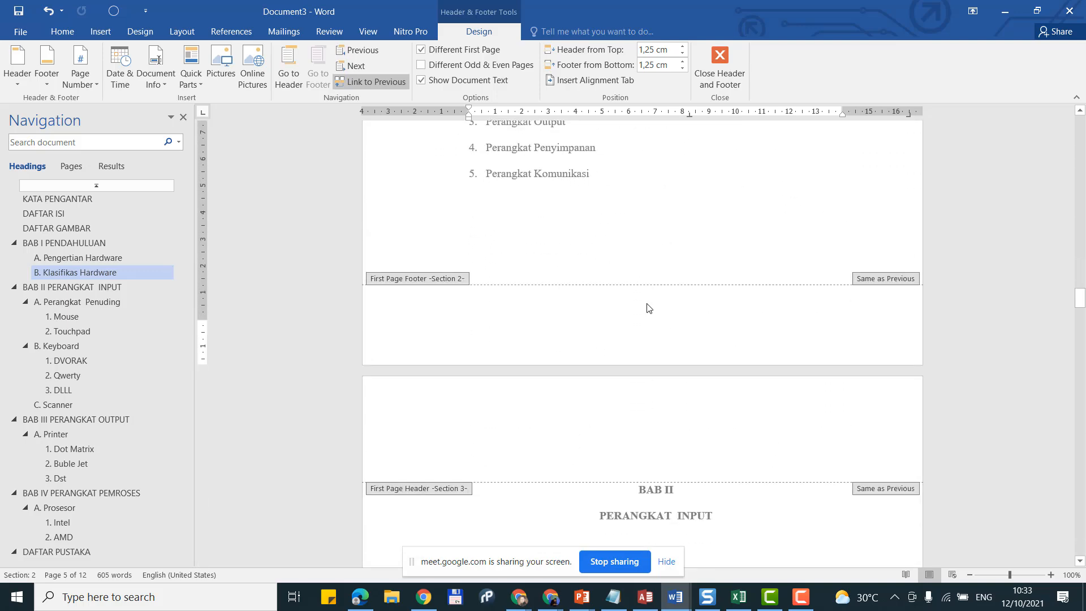
click(358, 80)
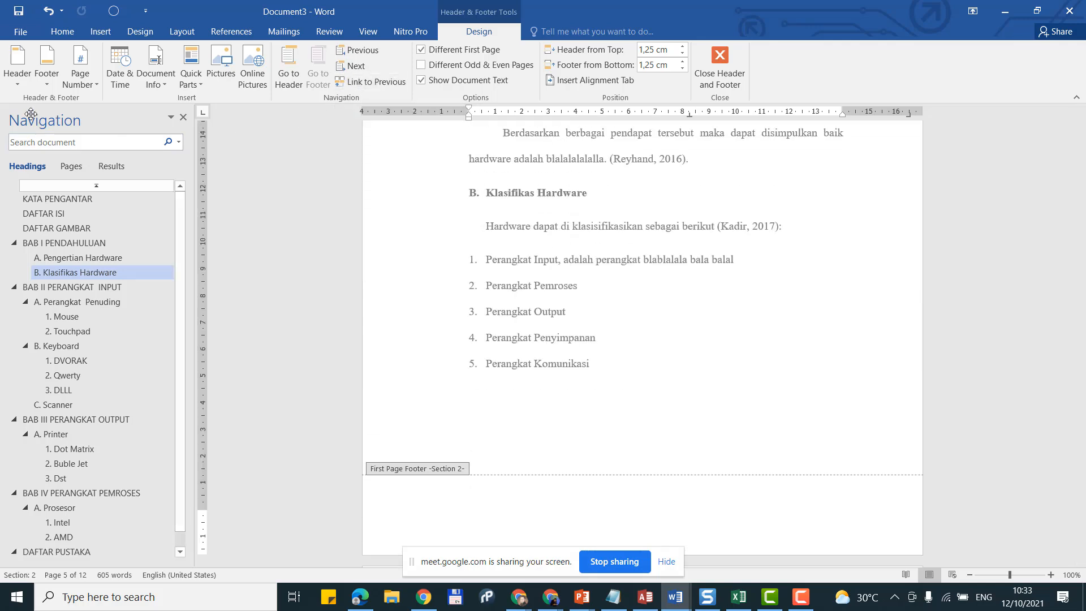
click(79, 79)
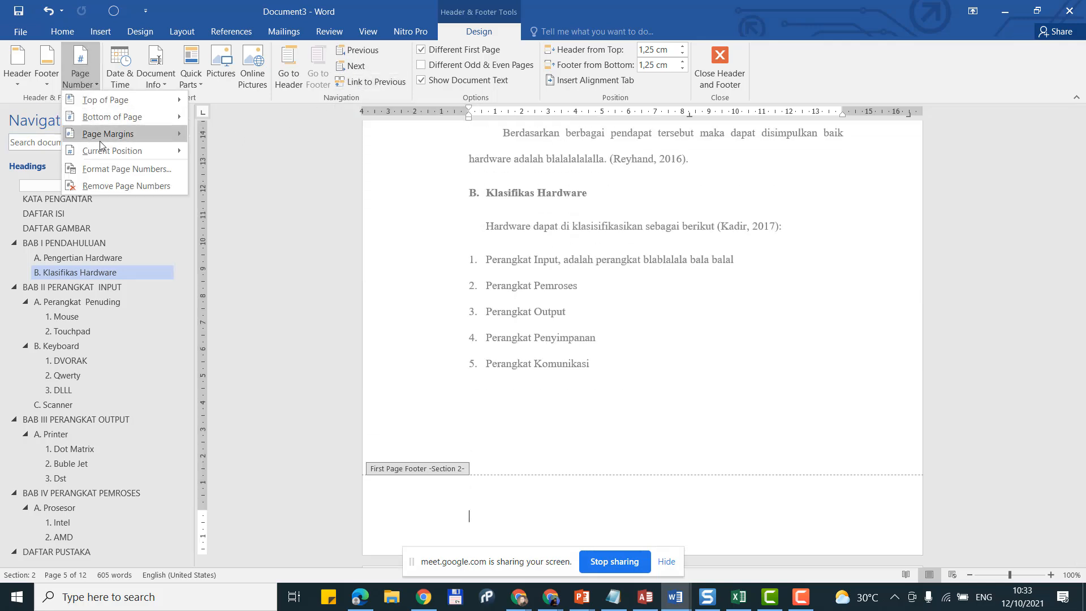
mouse_move(110, 152)
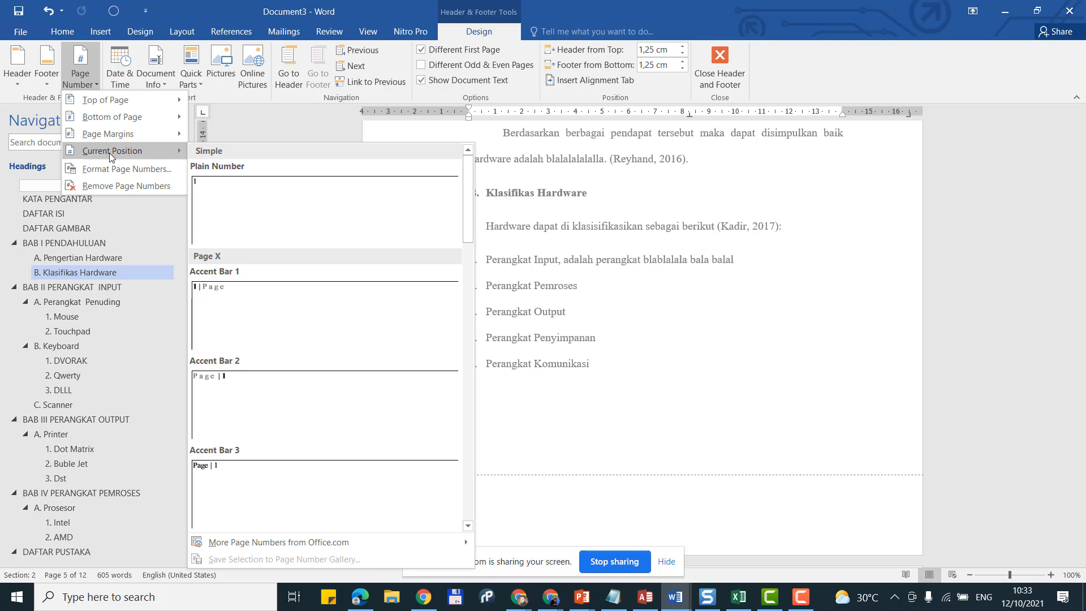
click(259, 210)
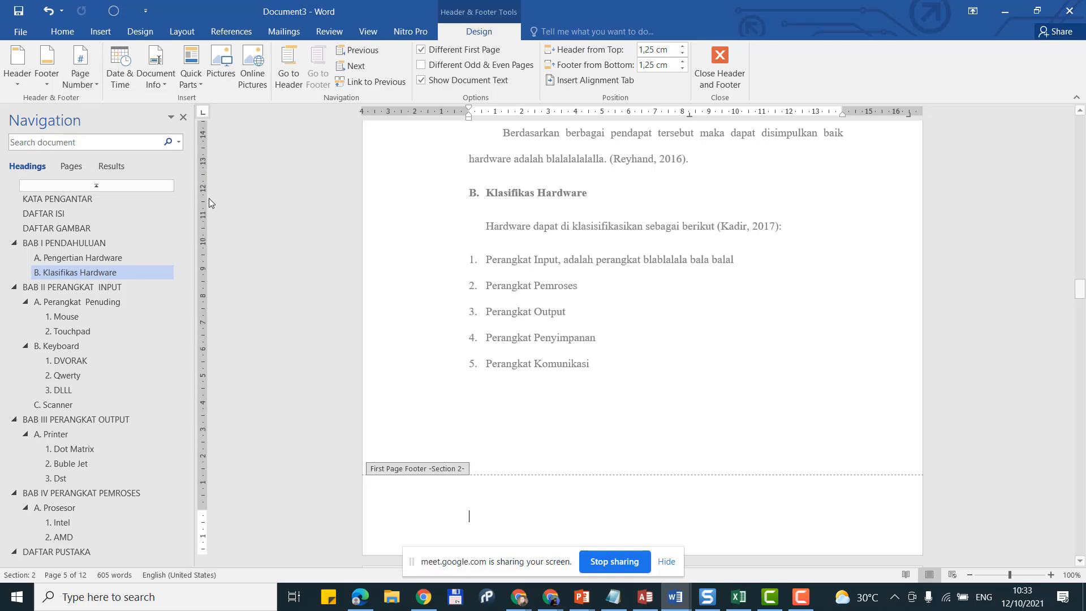
Step: Restart the section's page numbering at 1, centre it, and close the footer
click(93, 89)
click(127, 168)
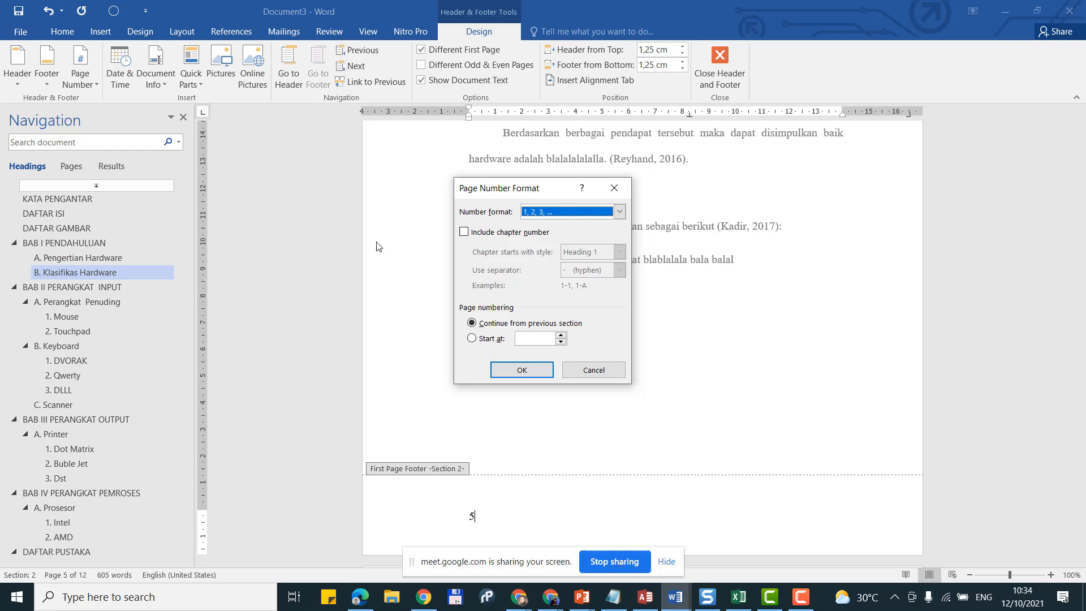
click(493, 339)
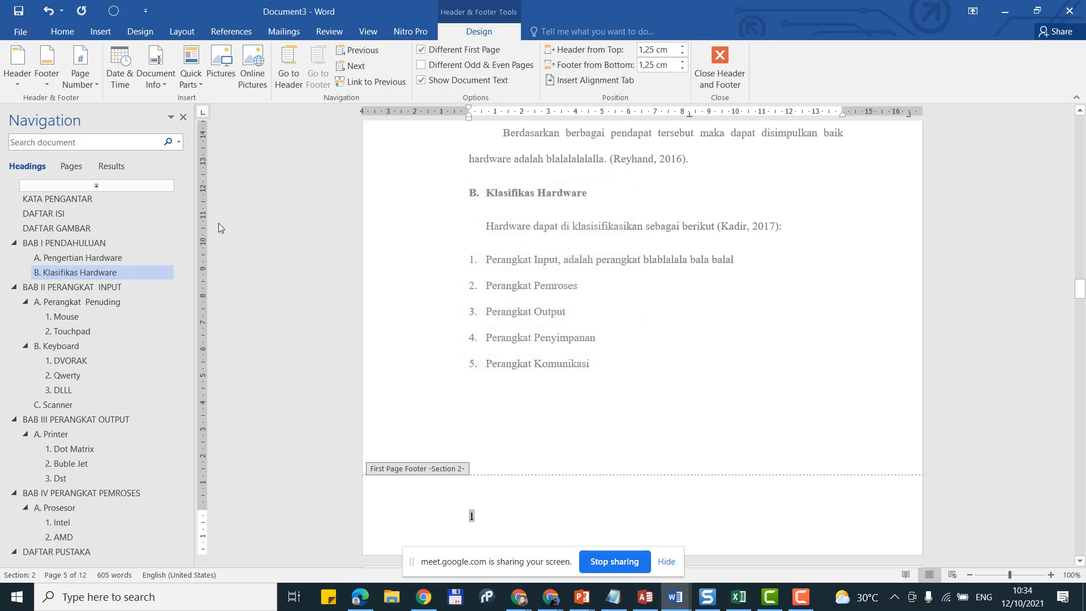
click(63, 31)
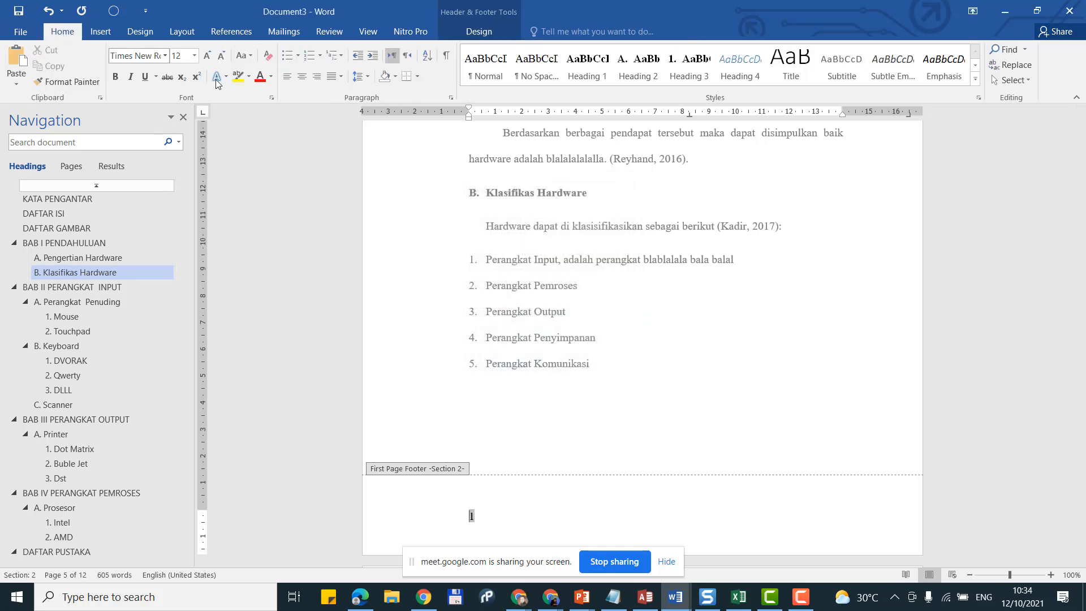
click(301, 77)
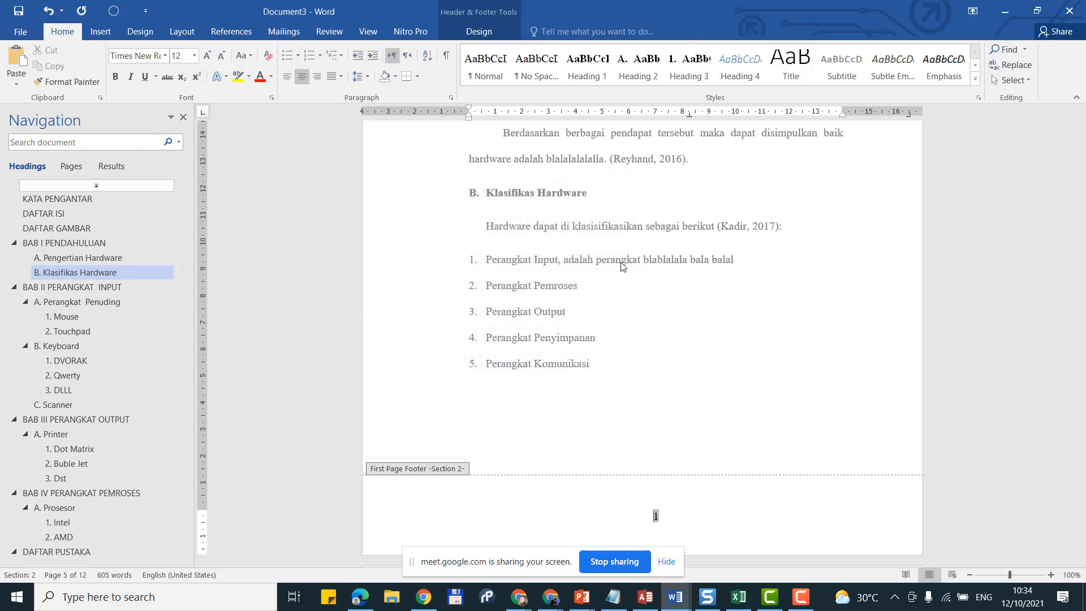
double_click(711, 416)
Step: Check the body page numbers, then open the section 3 footer showing page 3
scroll(711, 413, down, 4)
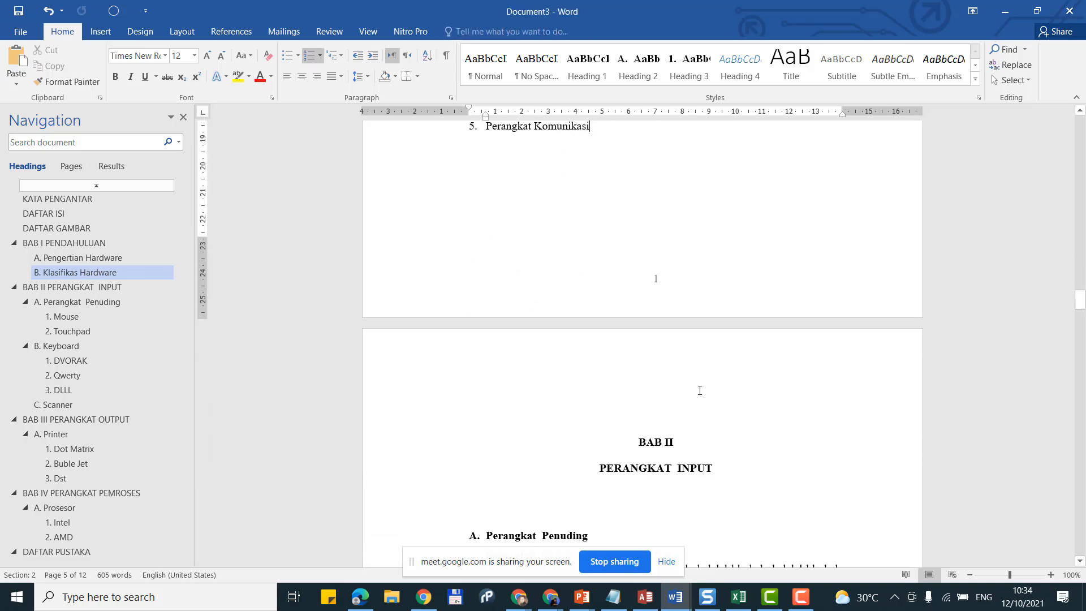
scroll(700, 390, down, 9)
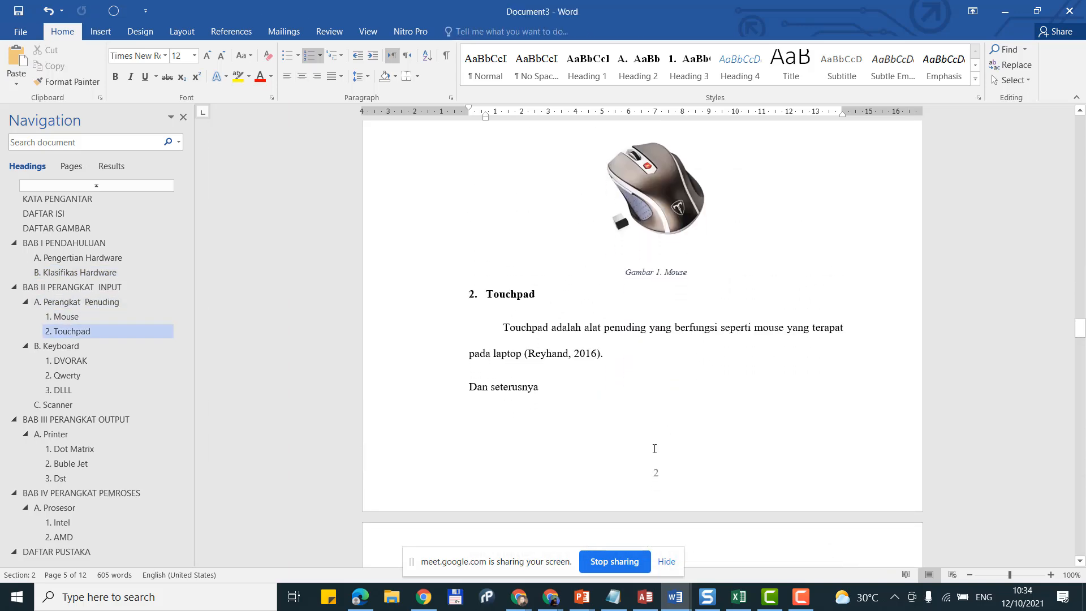
scroll(654, 449, down, 8)
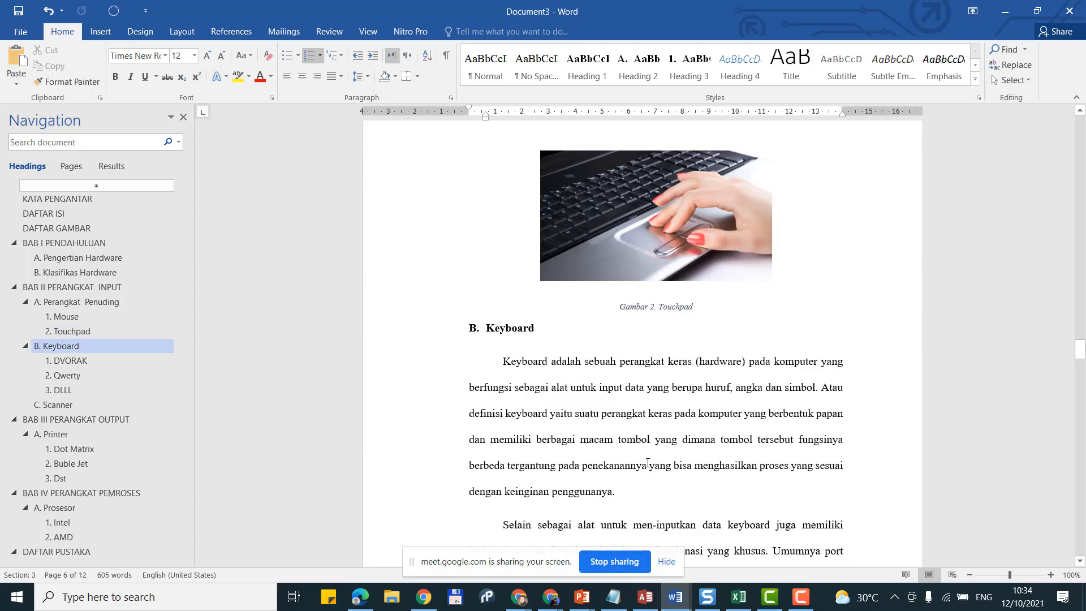
scroll(650, 459, down, 10)
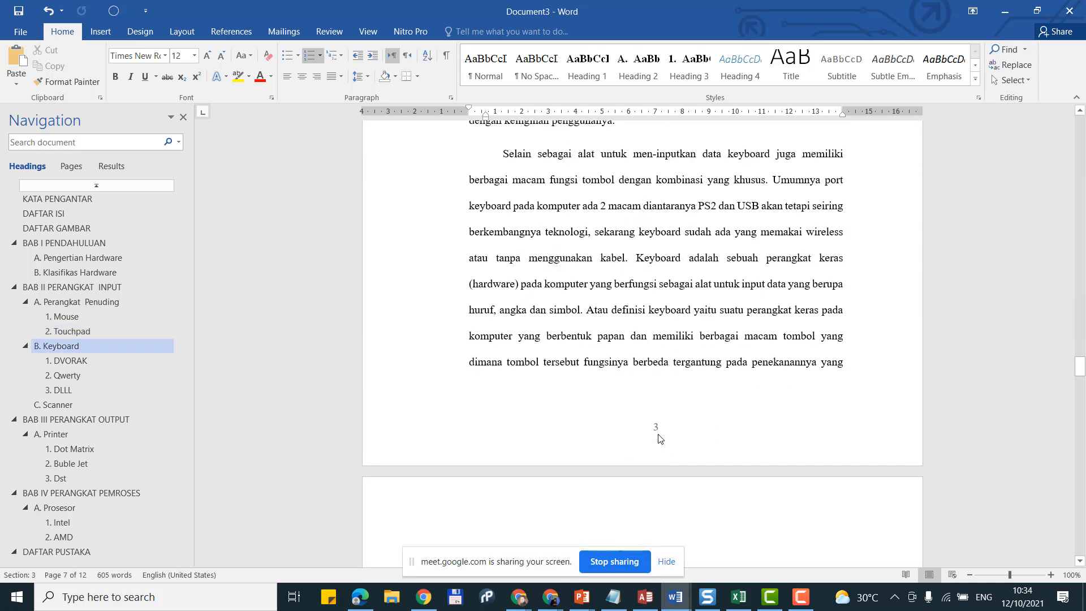
scroll(660, 439, up, 3)
scroll(659, 453, down, 2)
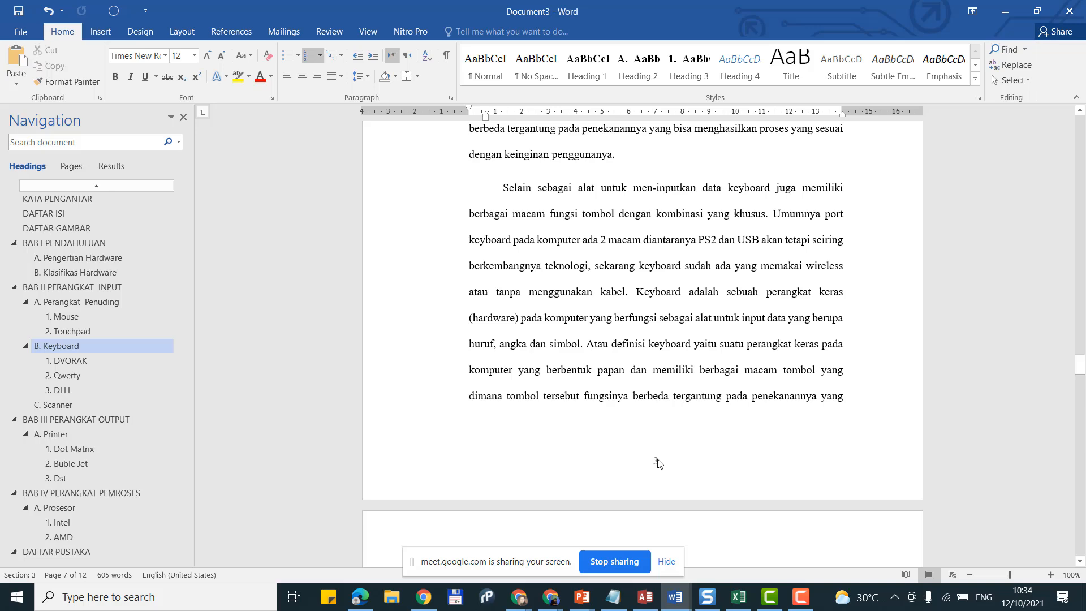
scroll(657, 464, up, 10)
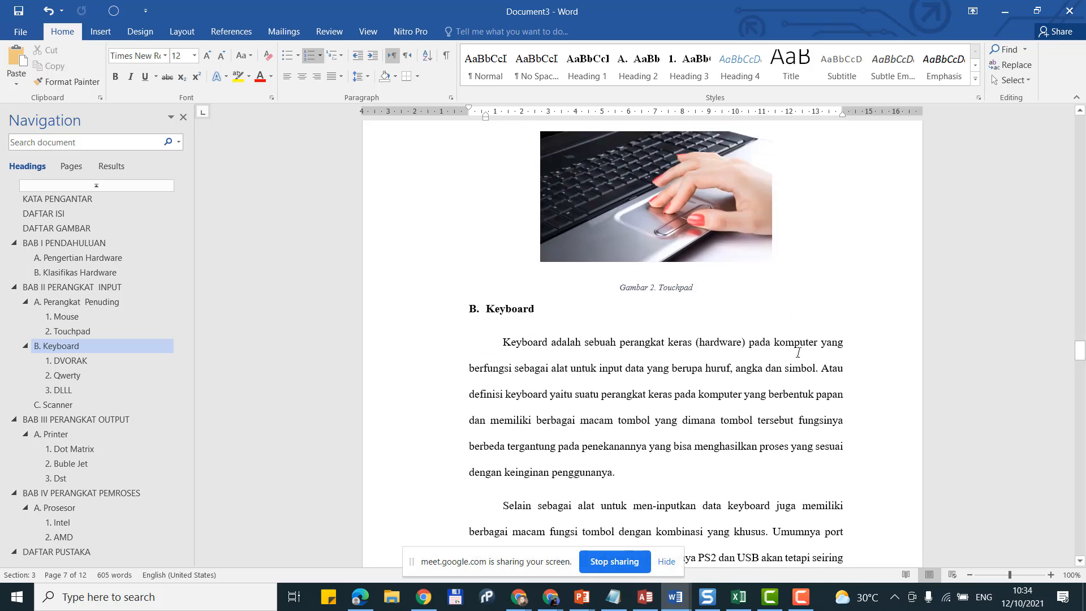
scroll(656, 266, up, 10)
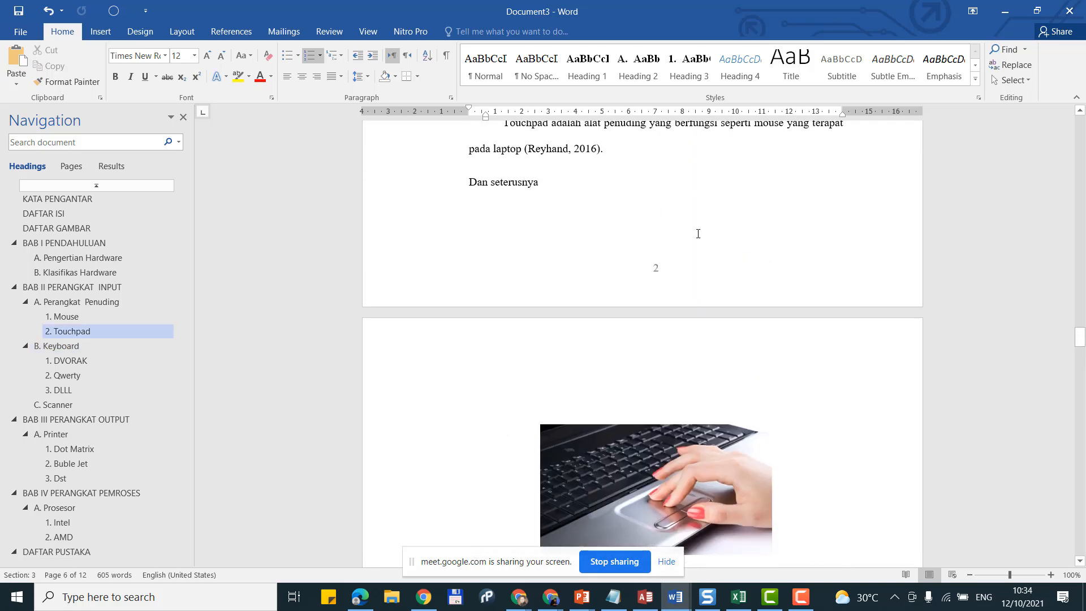
scroll(635, 172, up, 2)
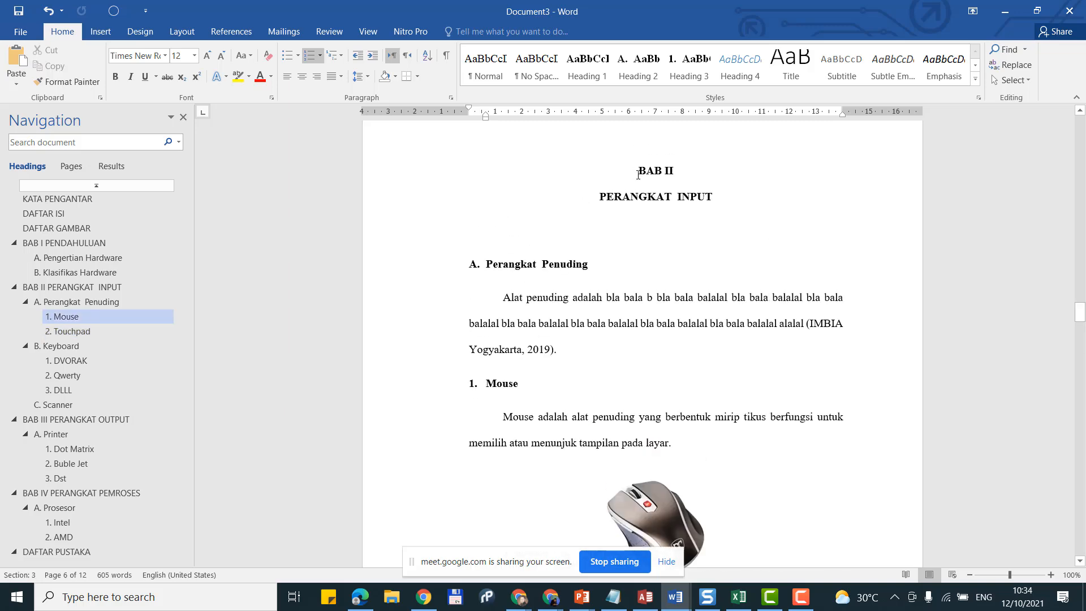
scroll(681, 249, down, 7)
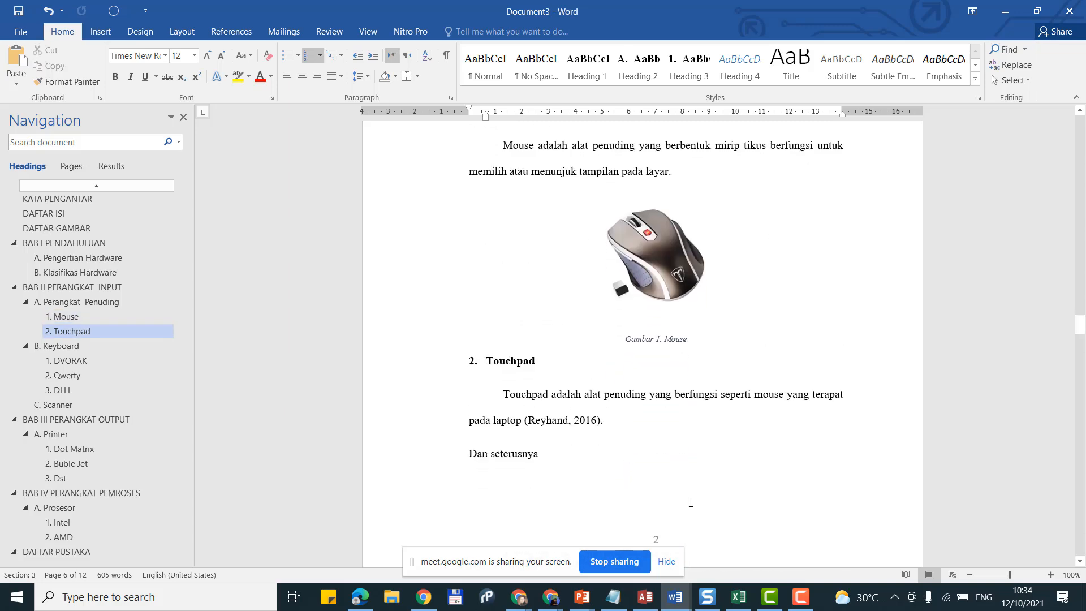
scroll(745, 414, down, 11)
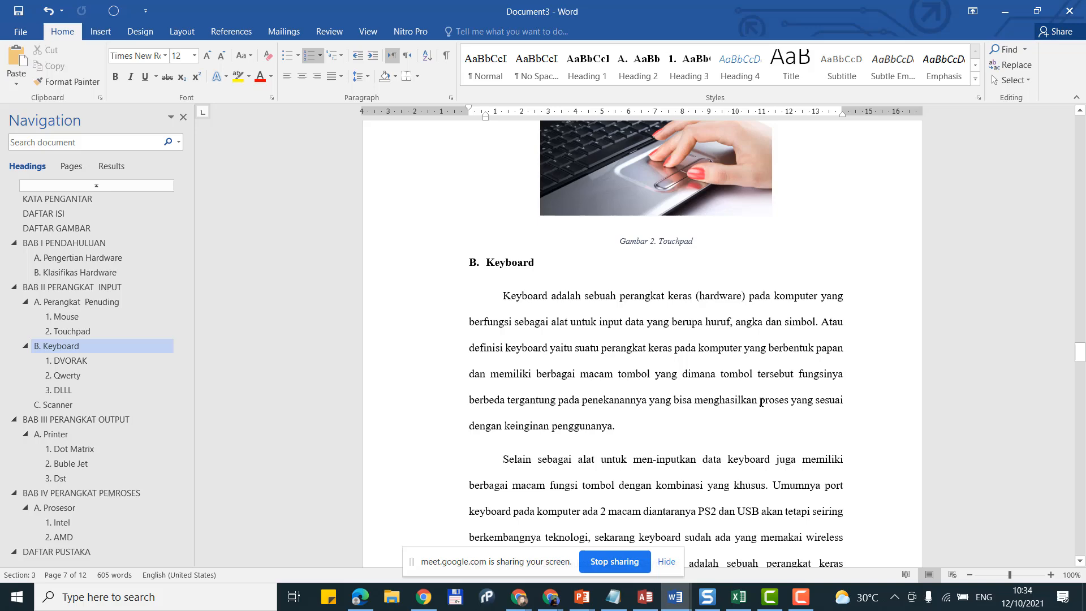
scroll(761, 403, down, 6)
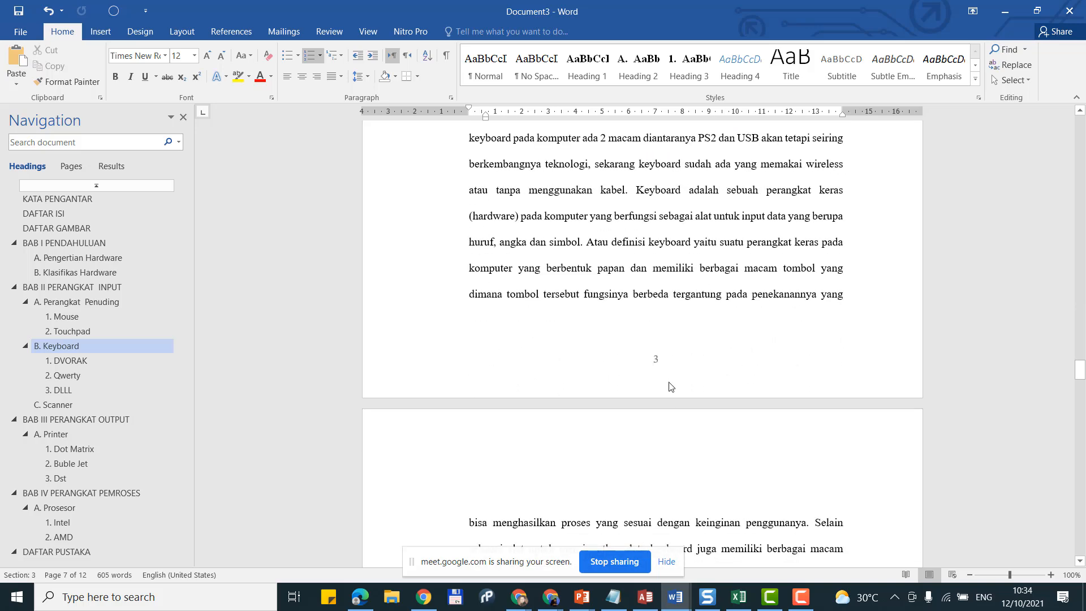
scroll(696, 369, up, 2)
scroll(696, 369, up, 12)
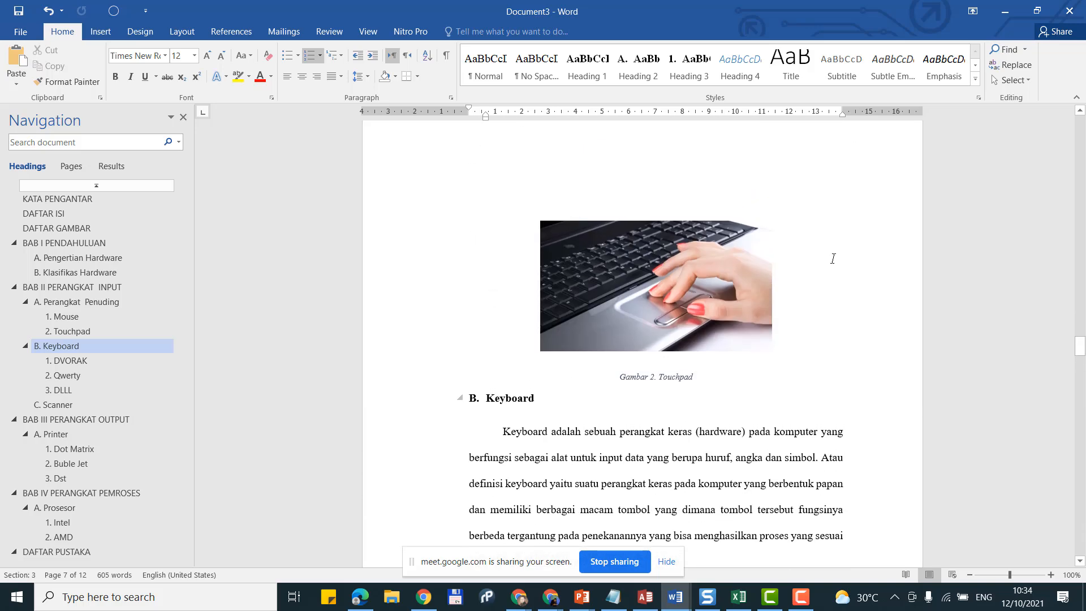
scroll(815, 266, down, 11)
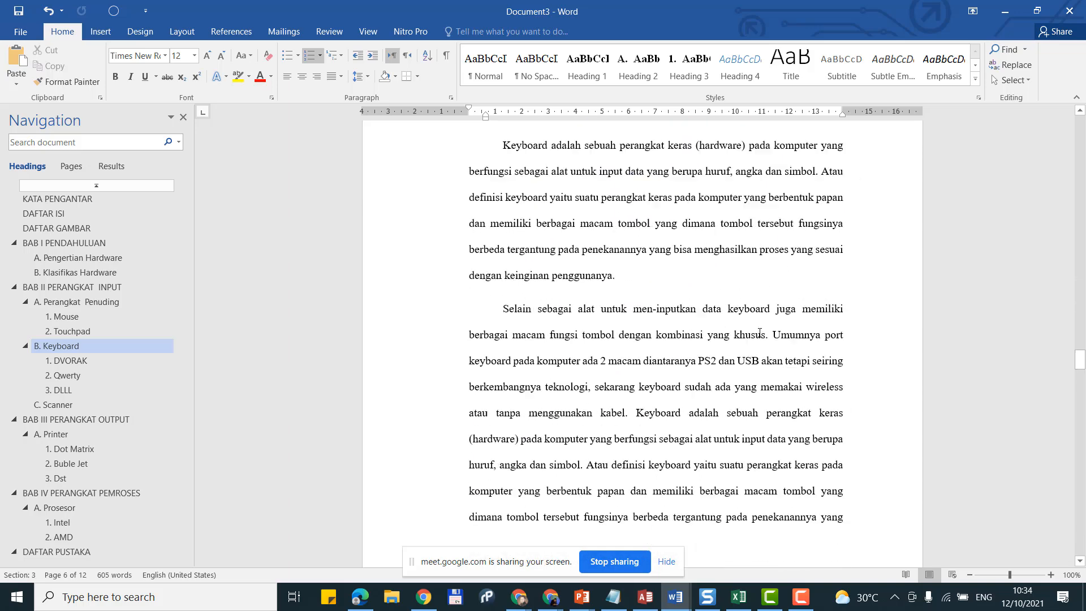
double_click(672, 400)
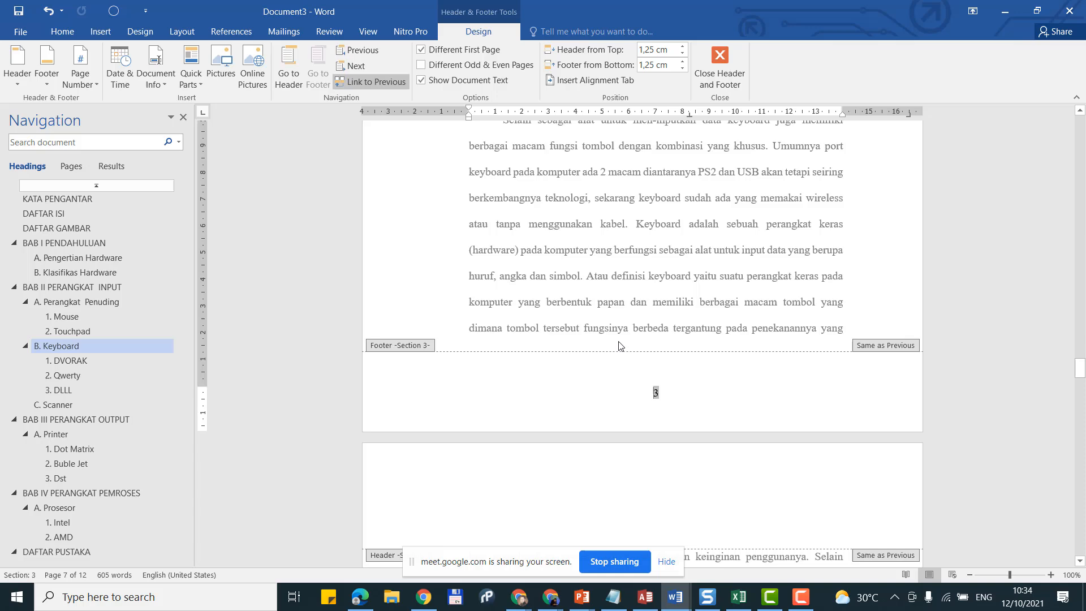
Step: Unlink section 3's footer from the previous section and delete its page number 3
scroll(576, 289, up, 10)
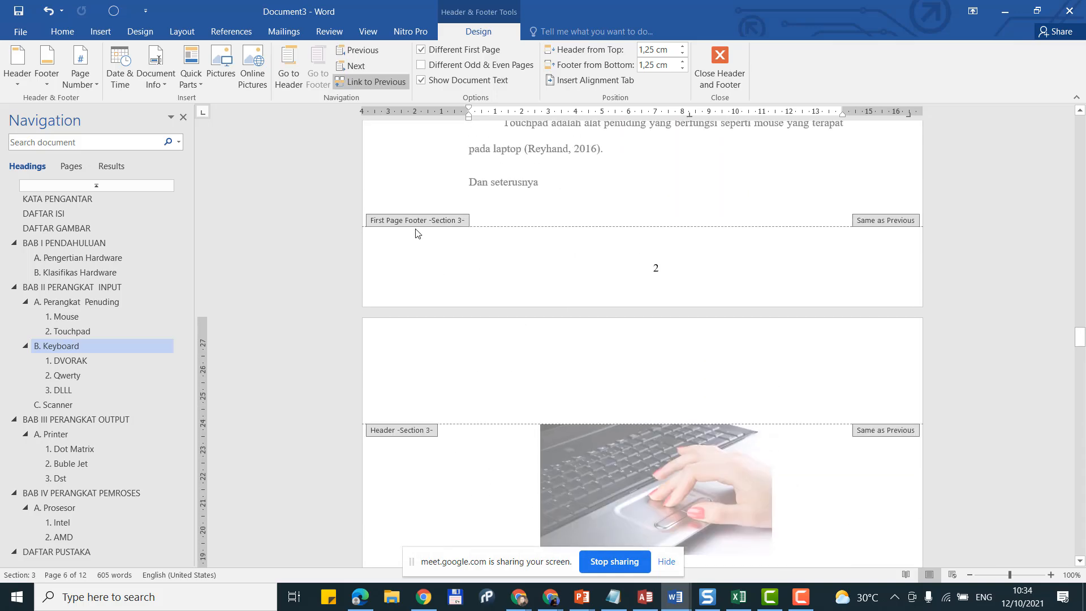
scroll(390, 227, down, 10)
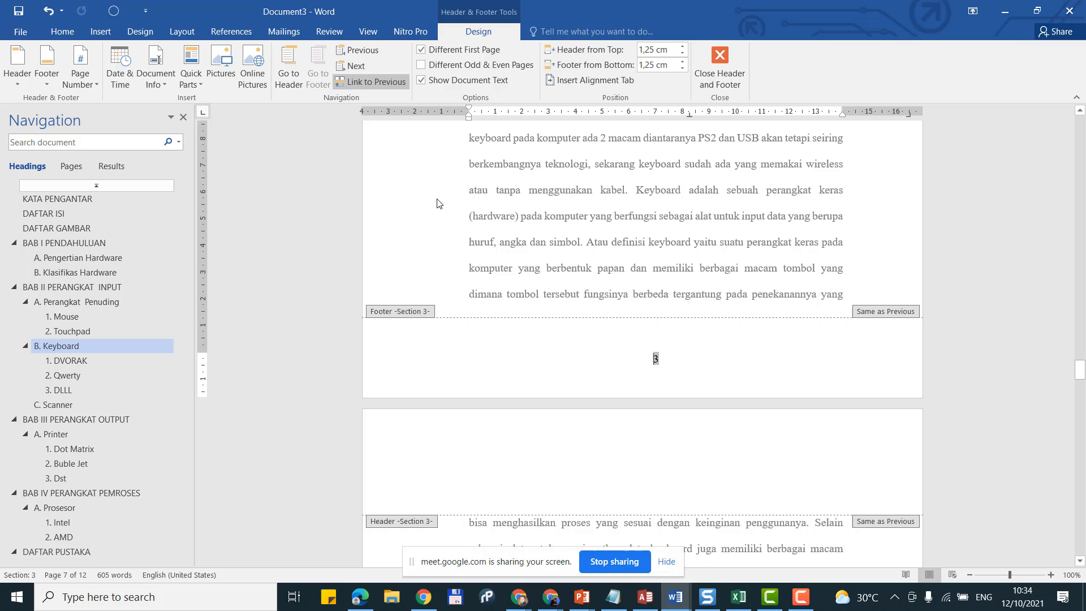
click(396, 85)
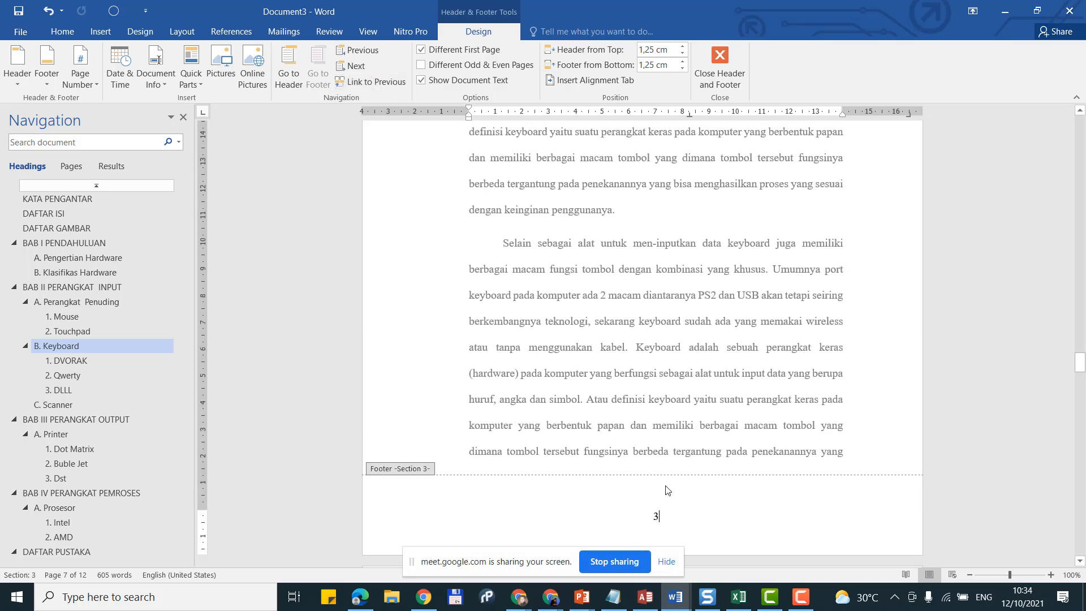
key(BackSpace)
double_click(665, 417)
scroll(665, 416, up, 15)
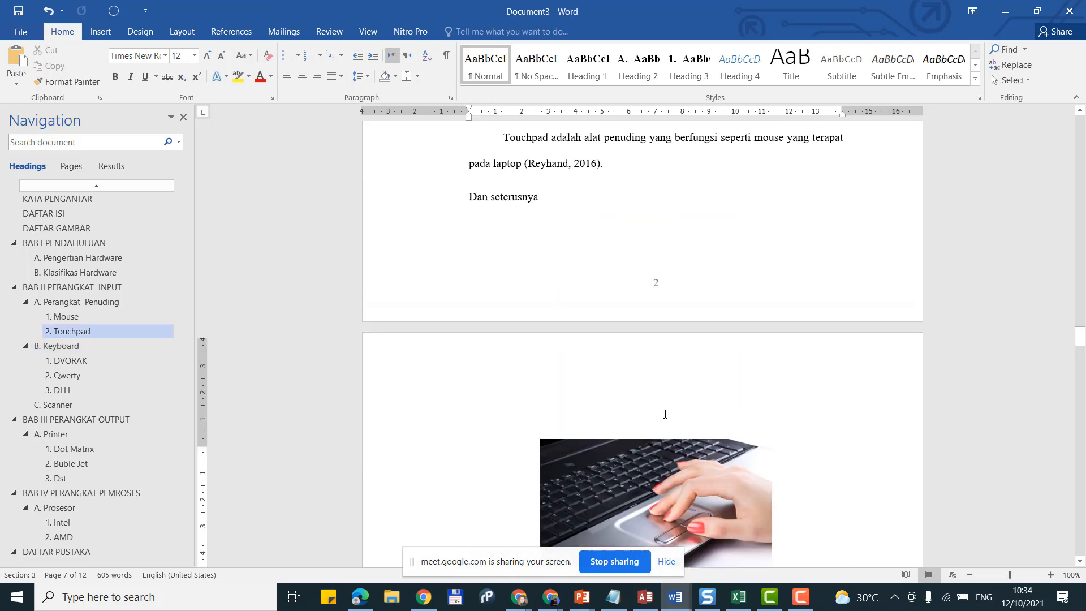
Step: Add a right-aligned plain page number 3 to the header of the touchpad photo page
scroll(645, 310, up, 10)
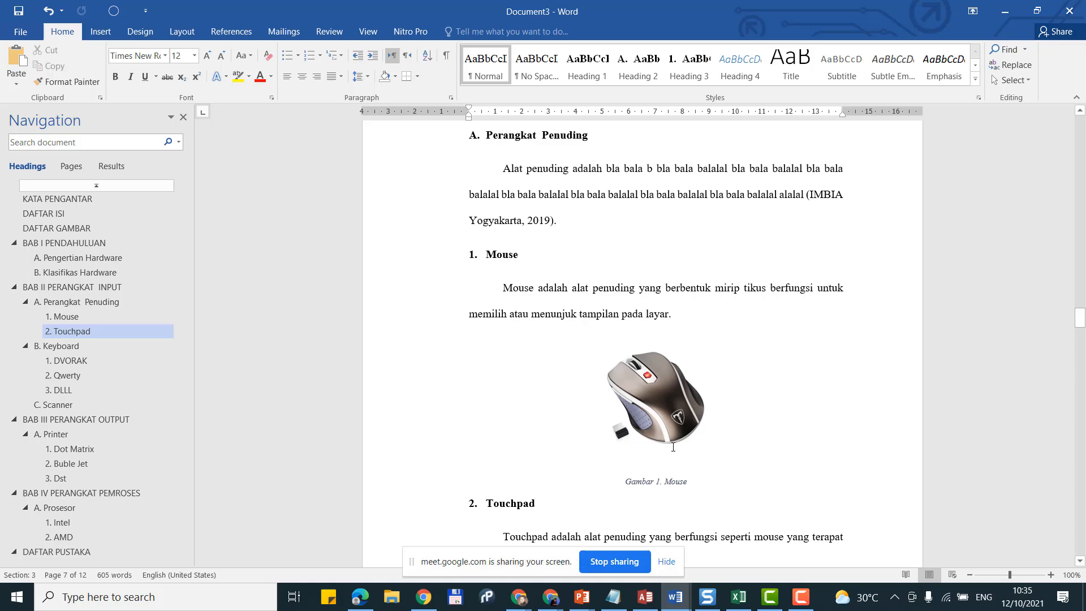
scroll(673, 447, up, 5)
scroll(674, 447, down, 12)
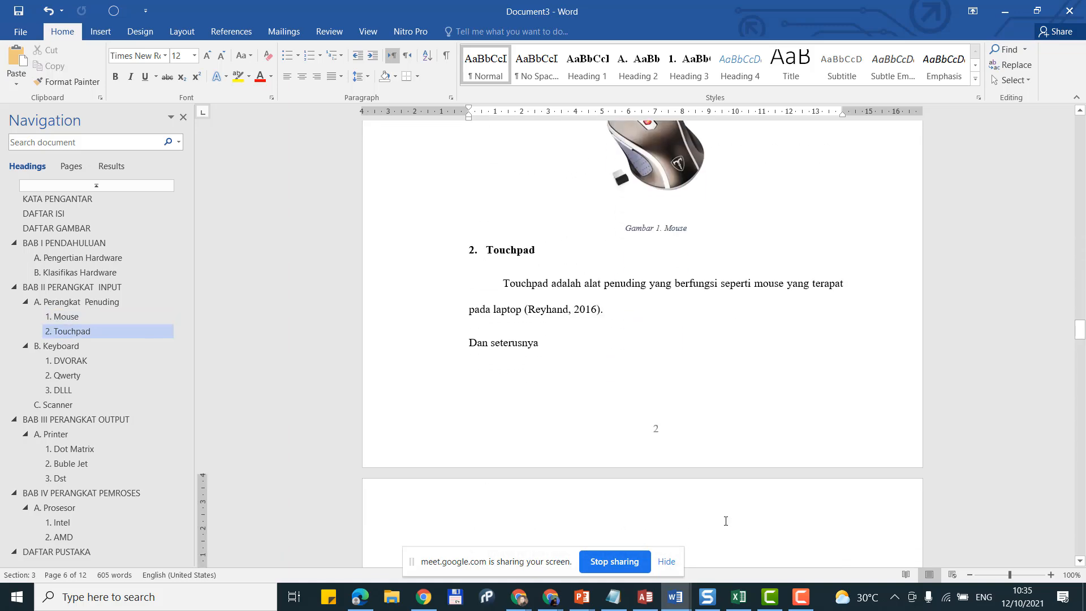
scroll(726, 520, down, 15)
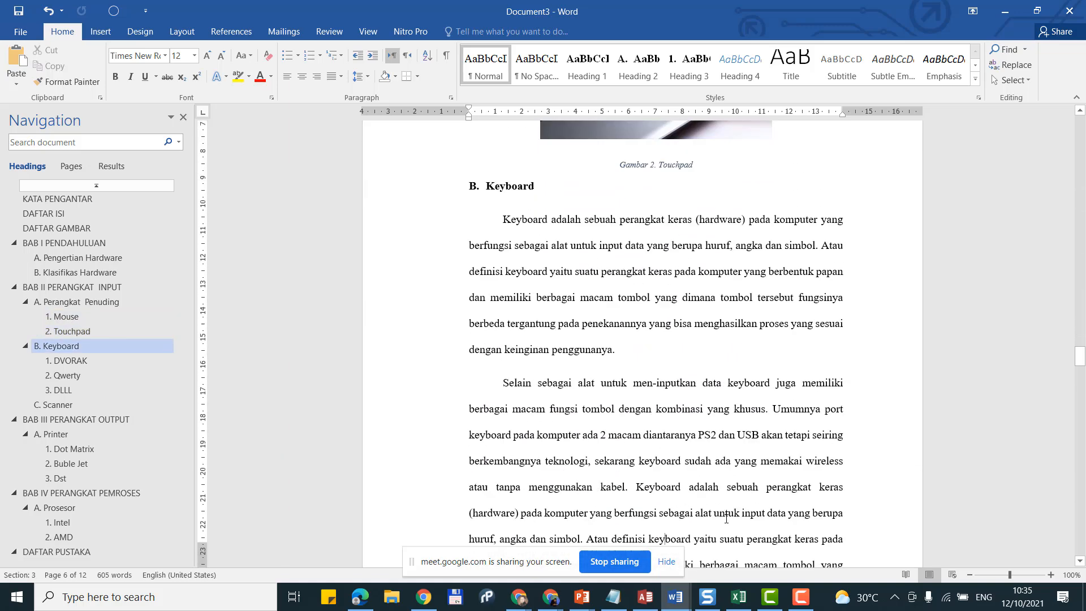
scroll(727, 519, down, 3)
scroll(727, 517, up, 10)
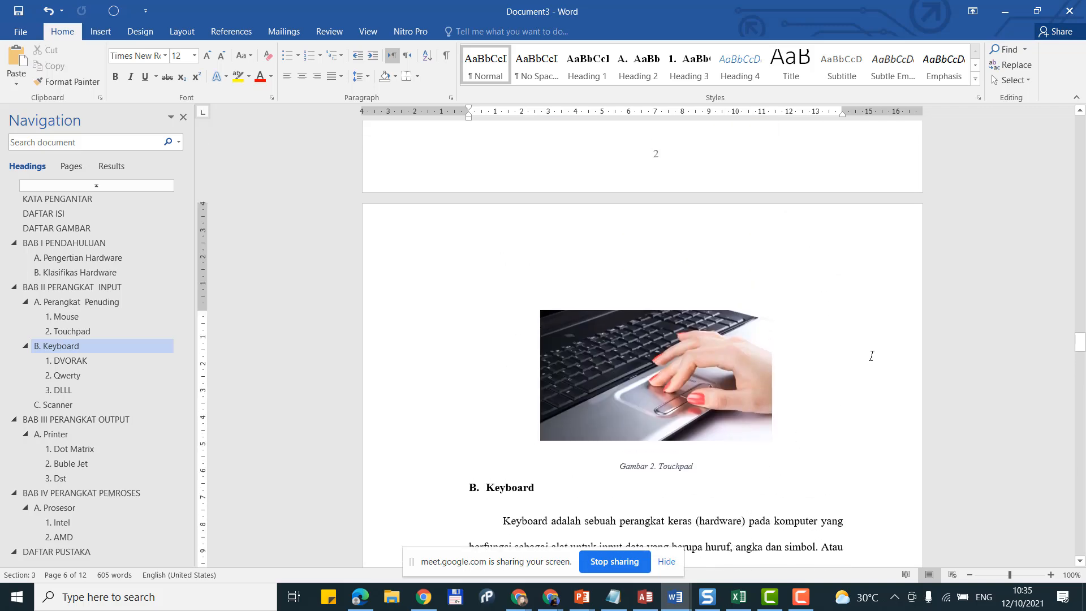
double_click(832, 241)
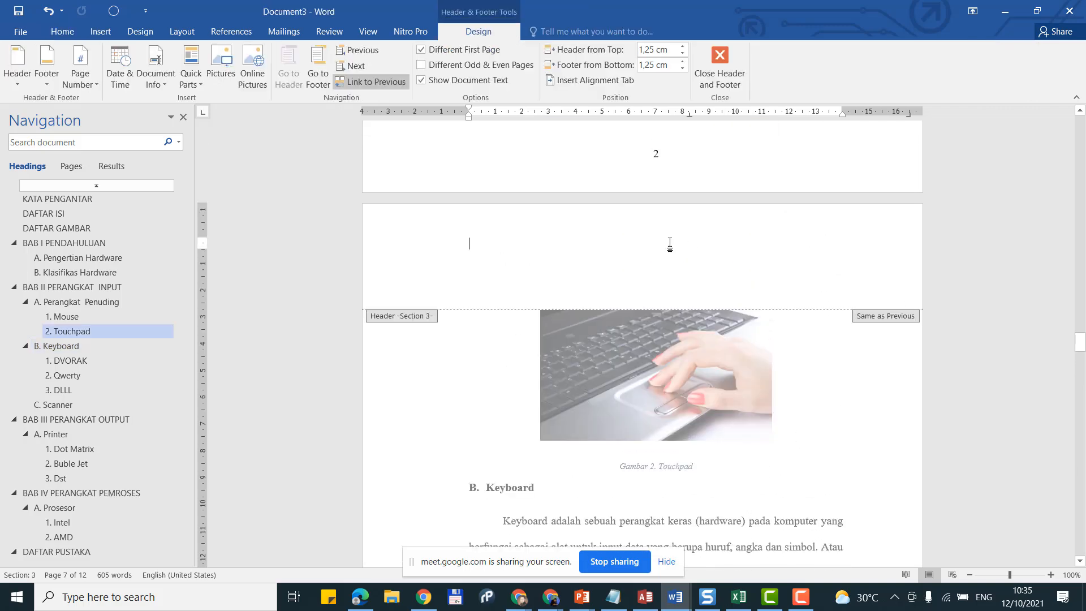
click(91, 82)
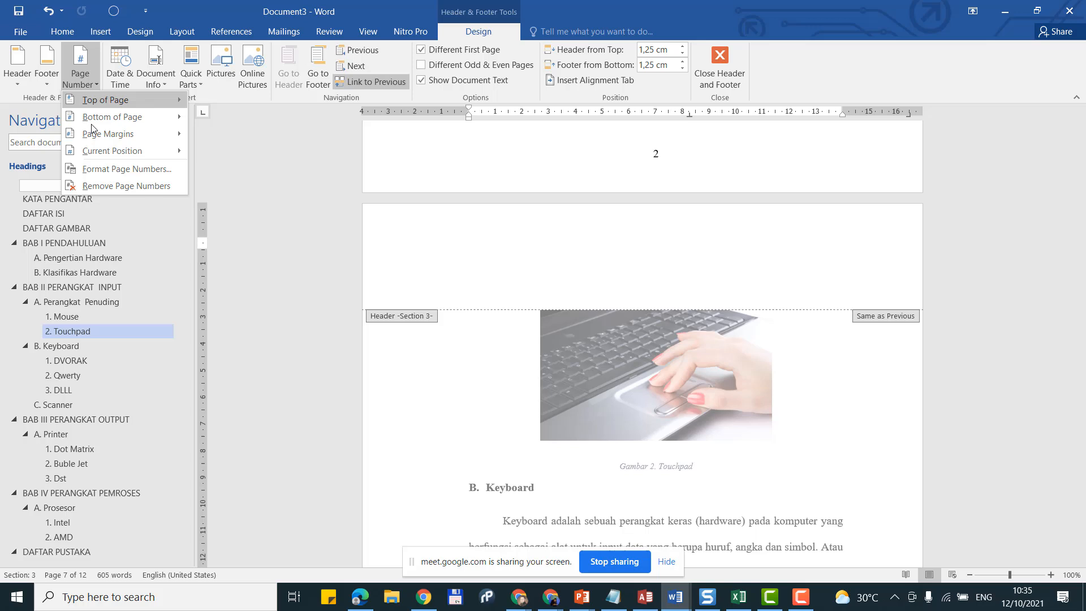
mouse_move(99, 154)
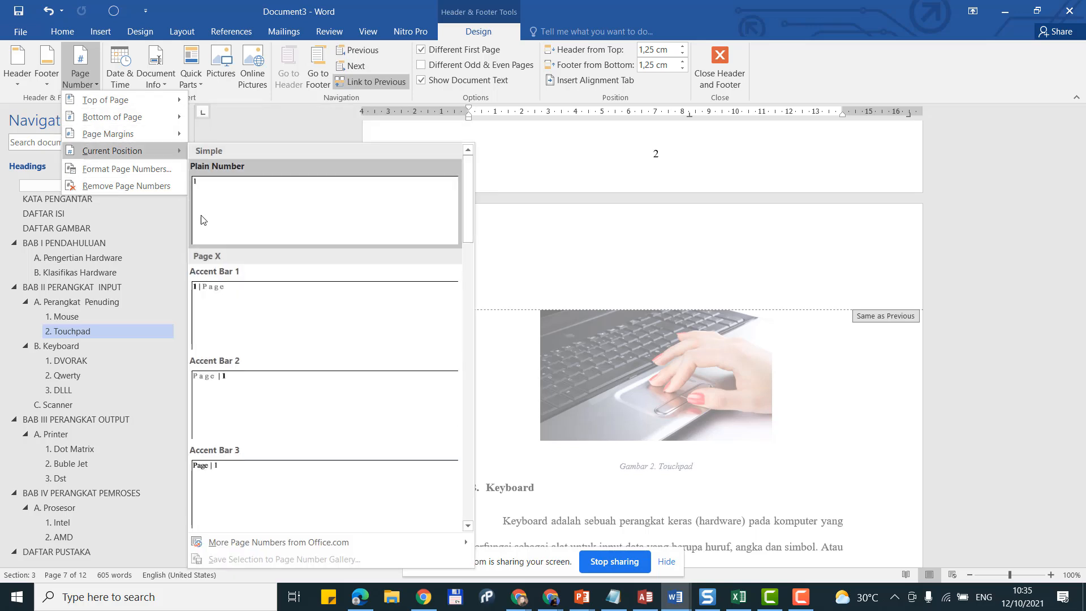
click(204, 220)
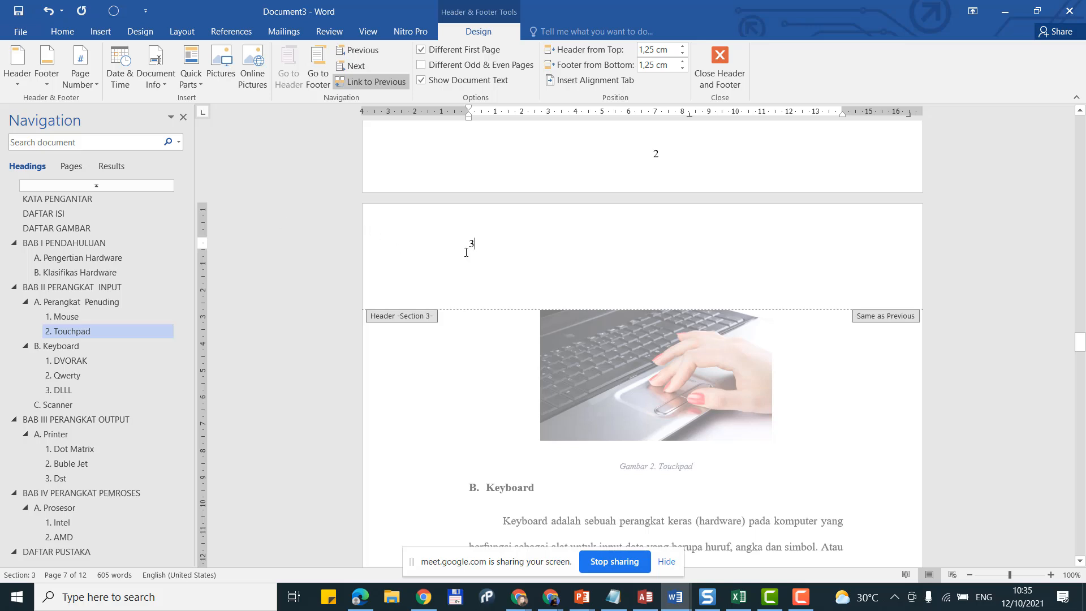
click(66, 32)
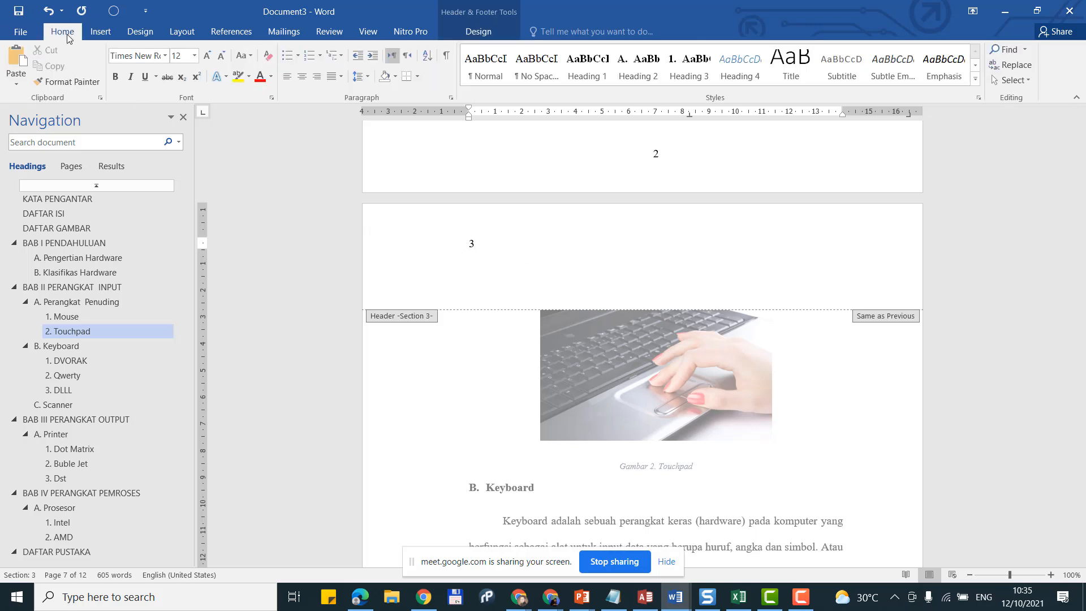
click(322, 81)
Step: Leave the header and scroll through the pages, confirming numbering continues 3, 4, 5, 6
double_click(839, 524)
scroll(802, 462, up, 11)
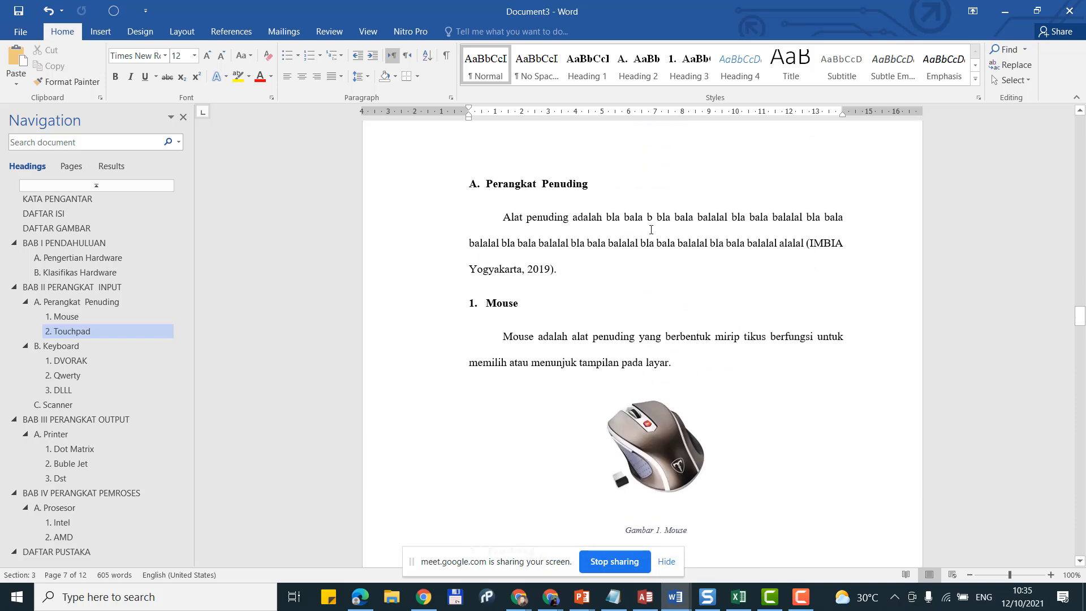
scroll(651, 230, up, 3)
scroll(651, 317, down, 8)
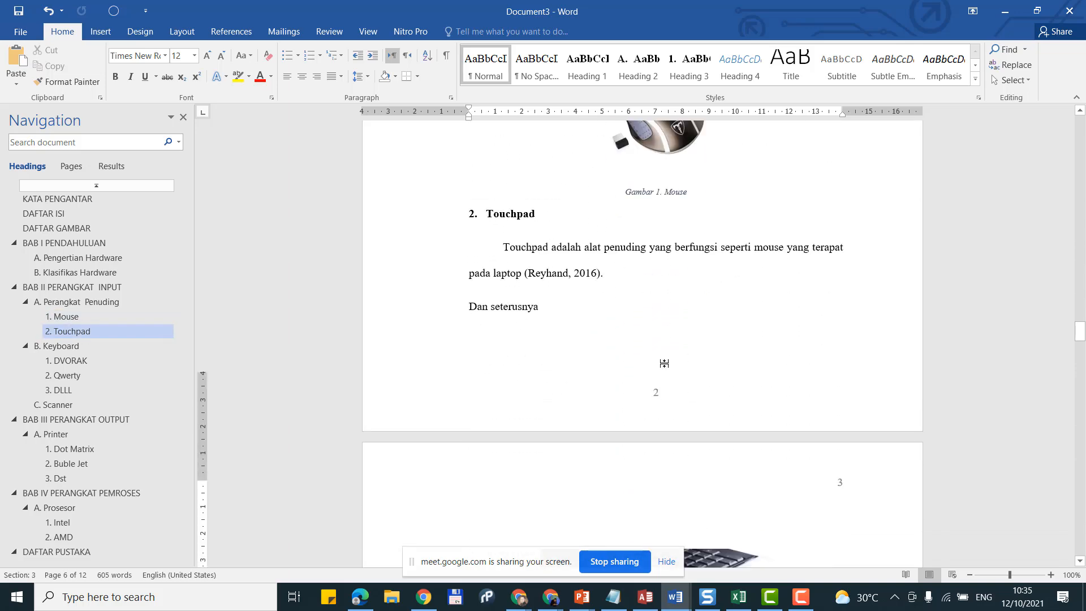
scroll(656, 340, down, 2)
scroll(839, 208, down, 10)
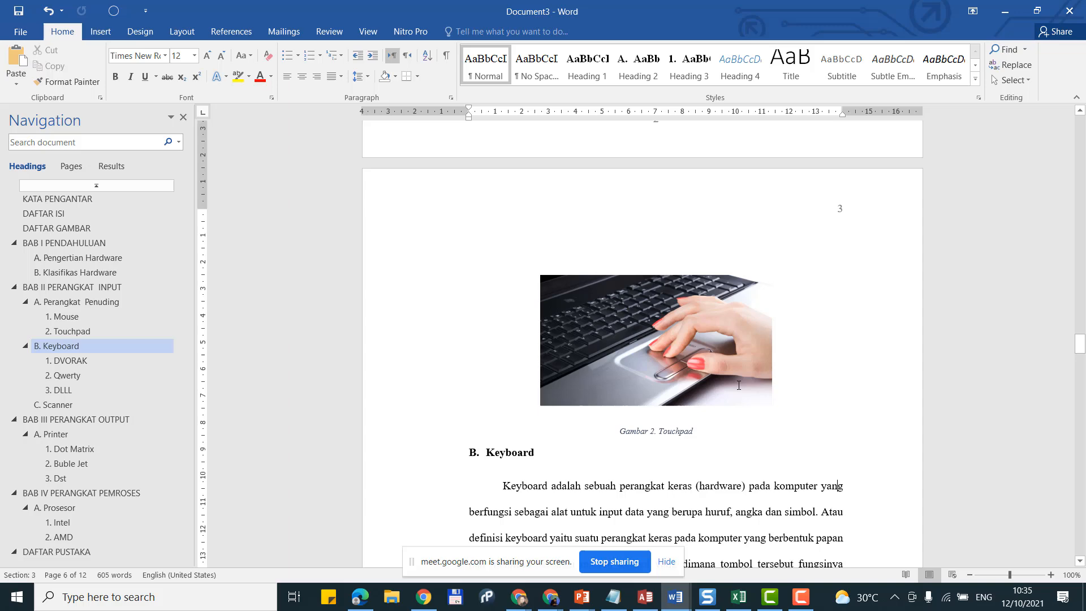
scroll(852, 228, up, 5)
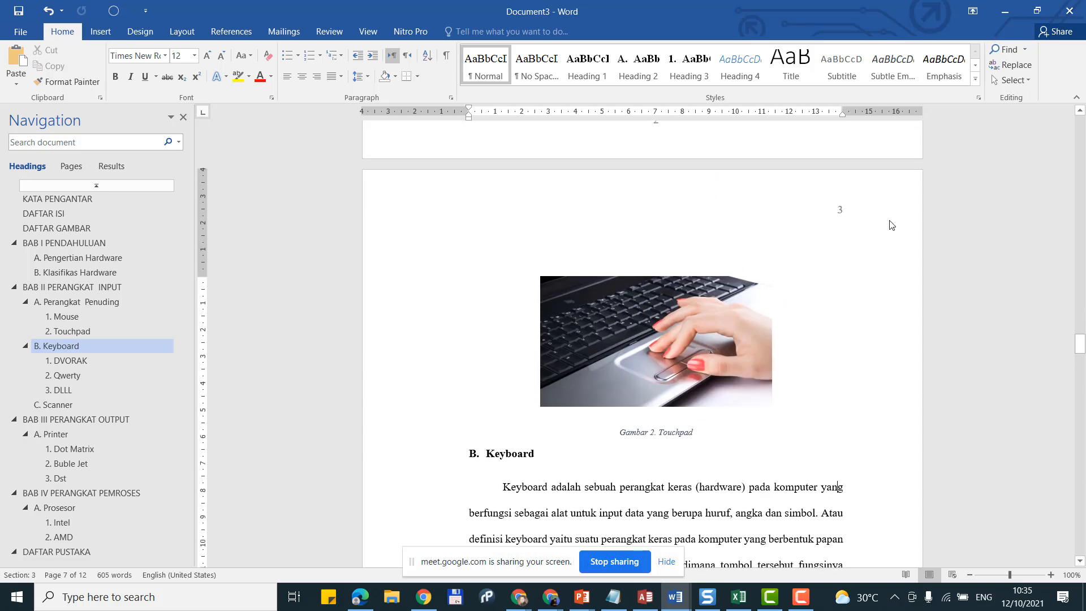
scroll(695, 260, up, 4)
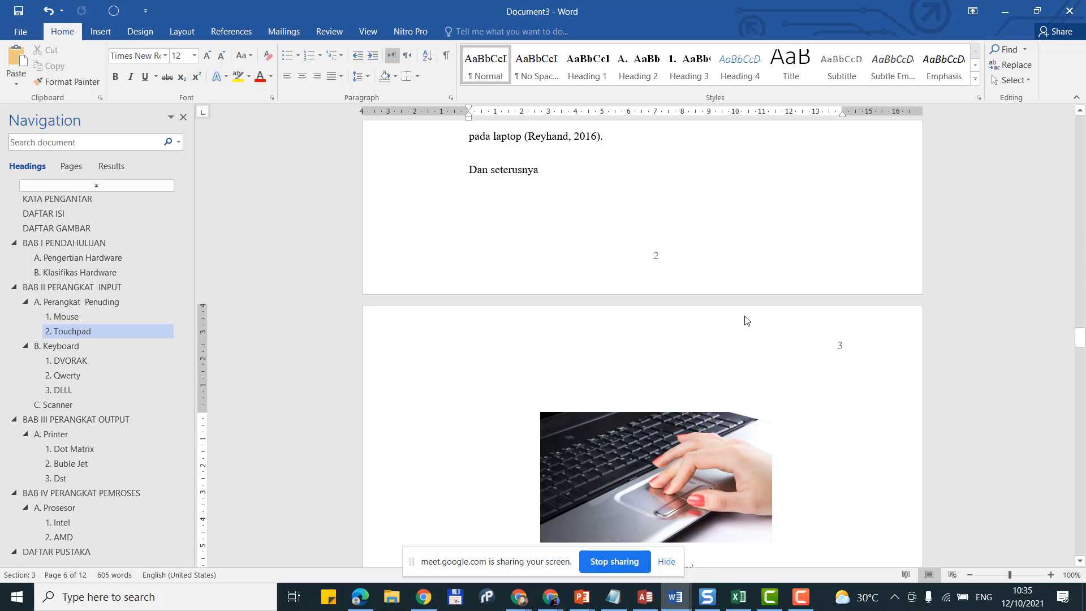
scroll(746, 321, down, 10)
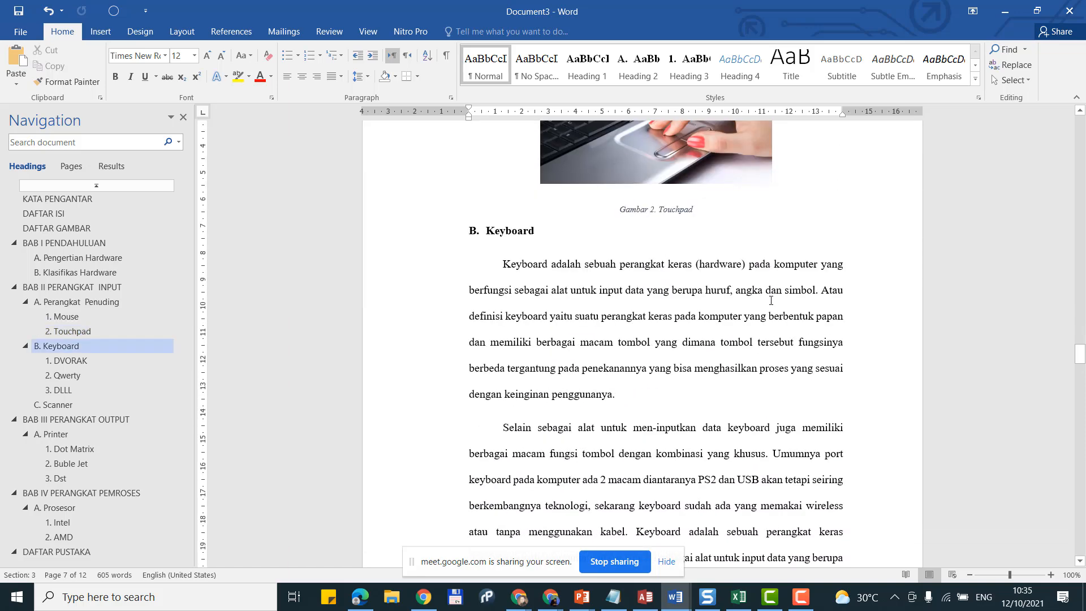
scroll(770, 301, up, 14)
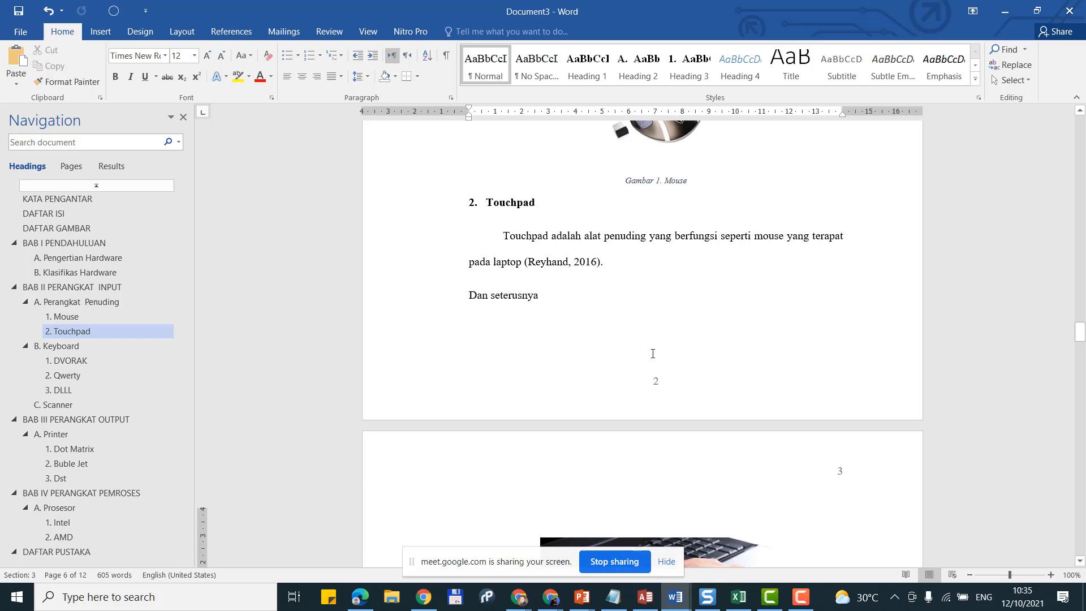
scroll(653, 353, up, 15)
scroll(656, 228, down, 11)
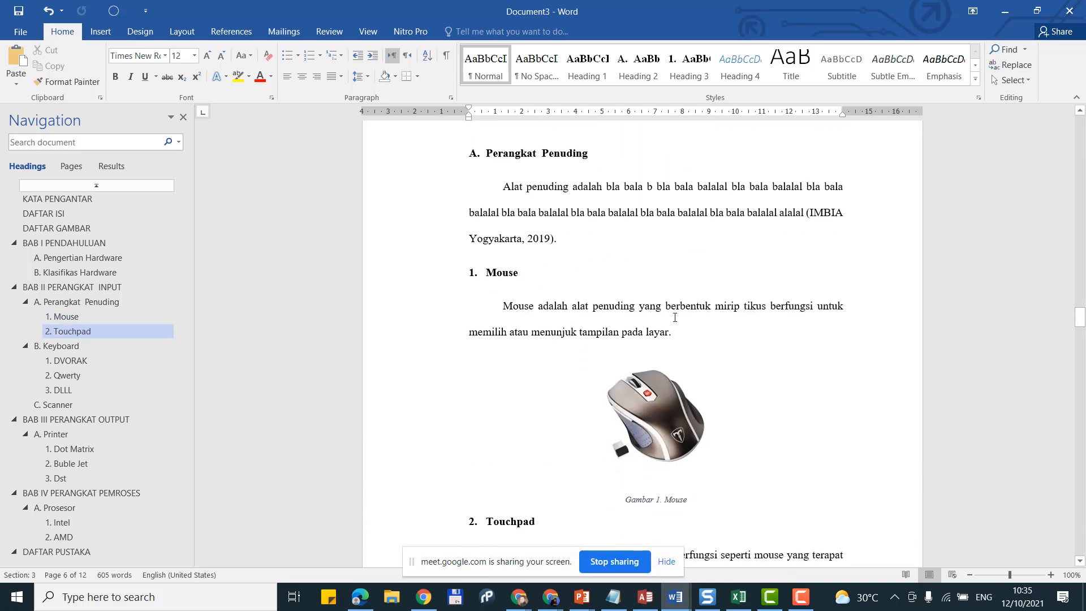
scroll(658, 436, down, 5)
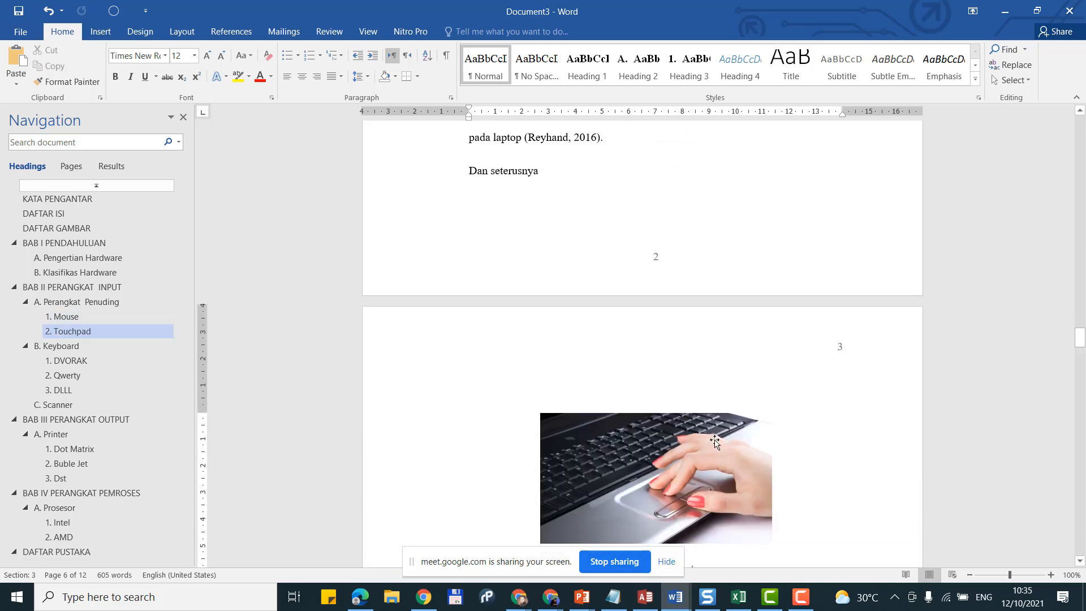
scroll(838, 356, down, 14)
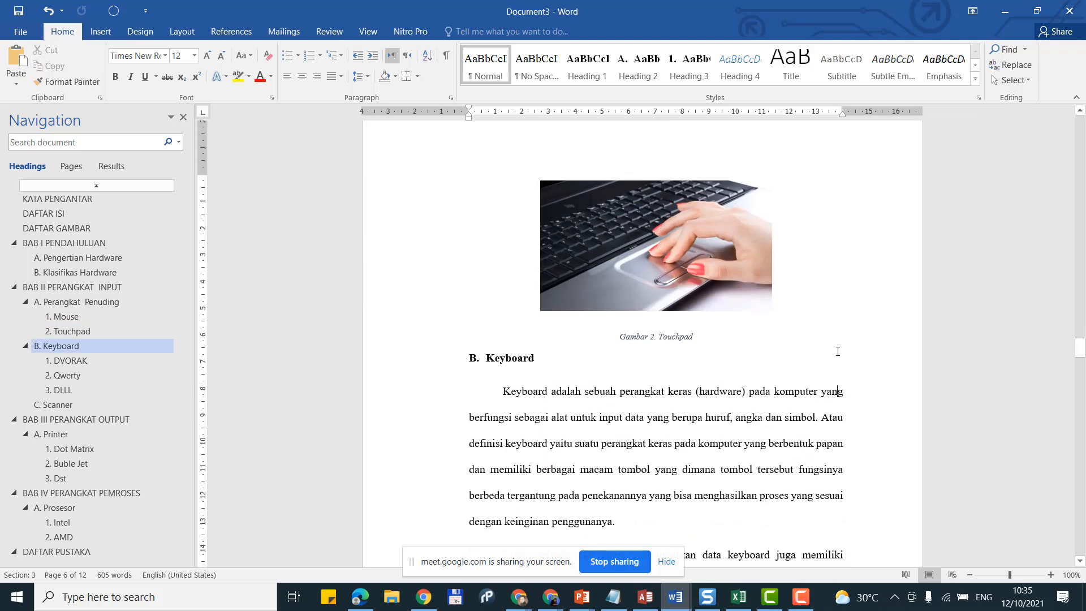
scroll(837, 362, down, 18)
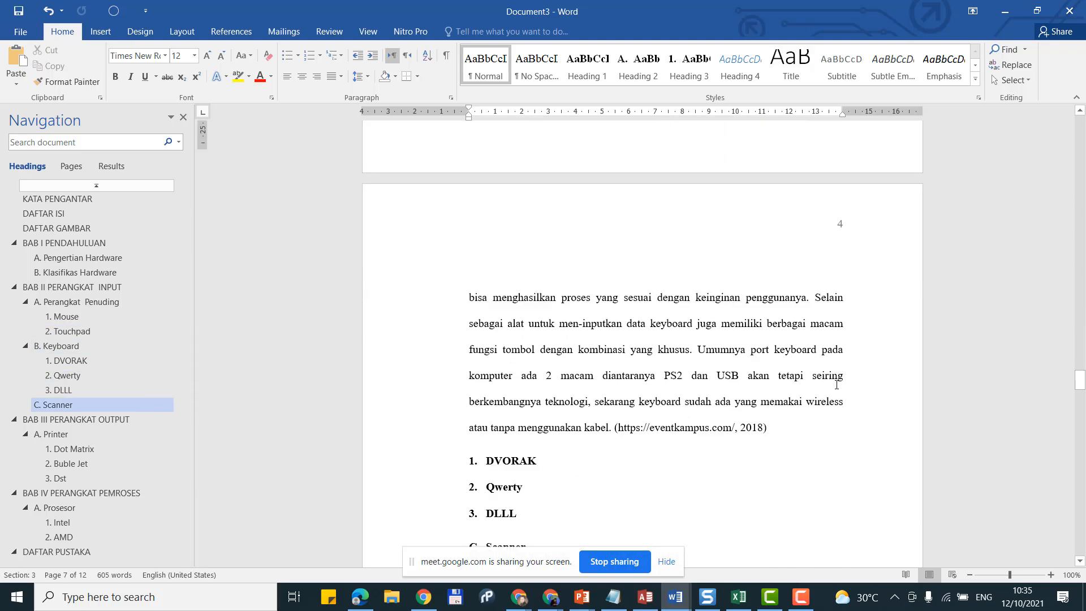
scroll(830, 375, down, 20)
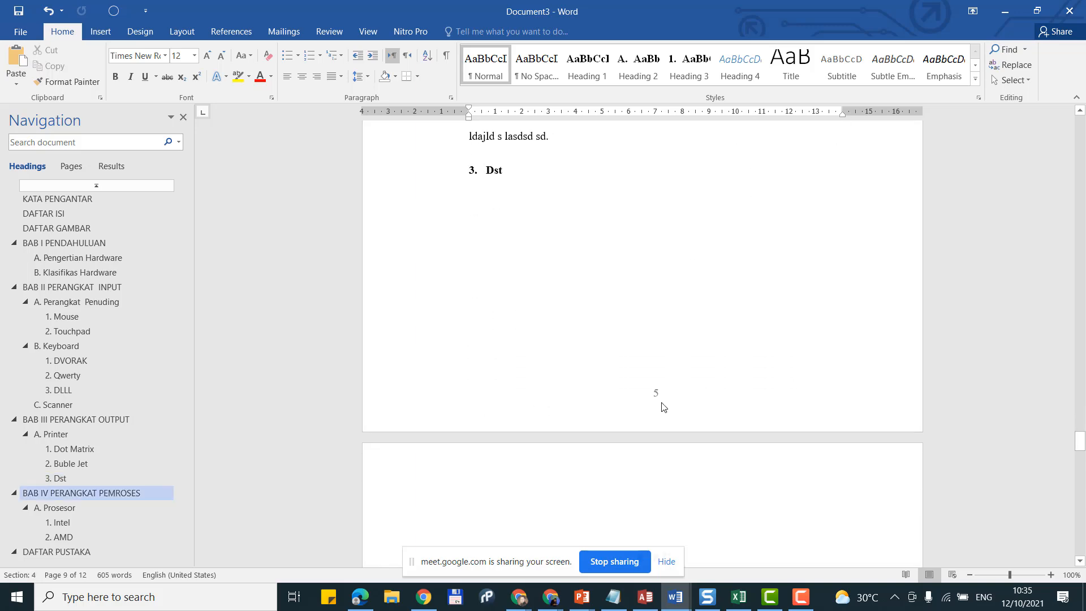
scroll(664, 408, down, 11)
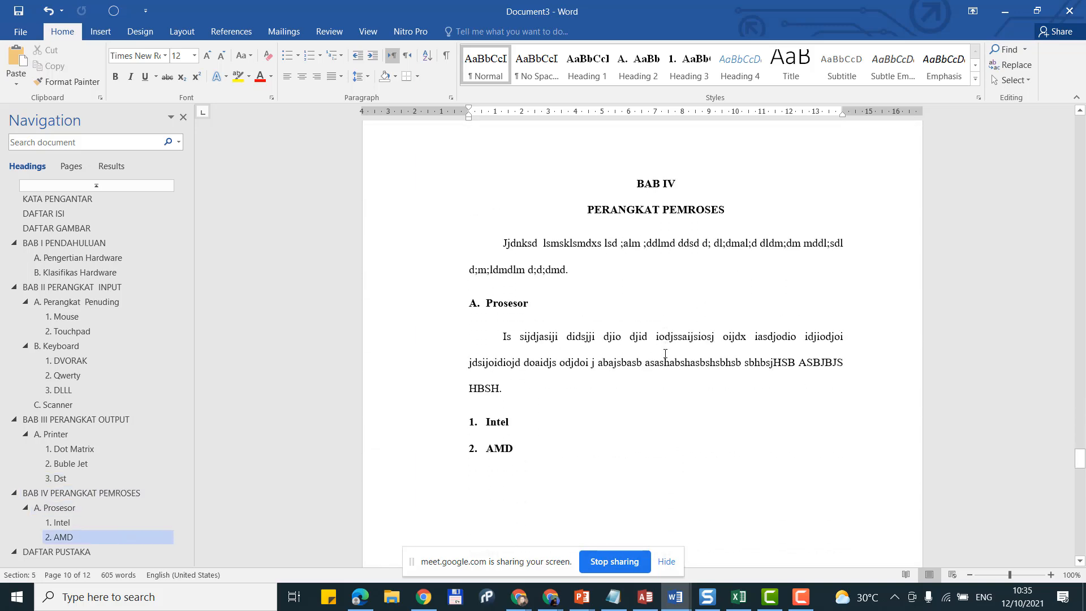
scroll(665, 353, down, 12)
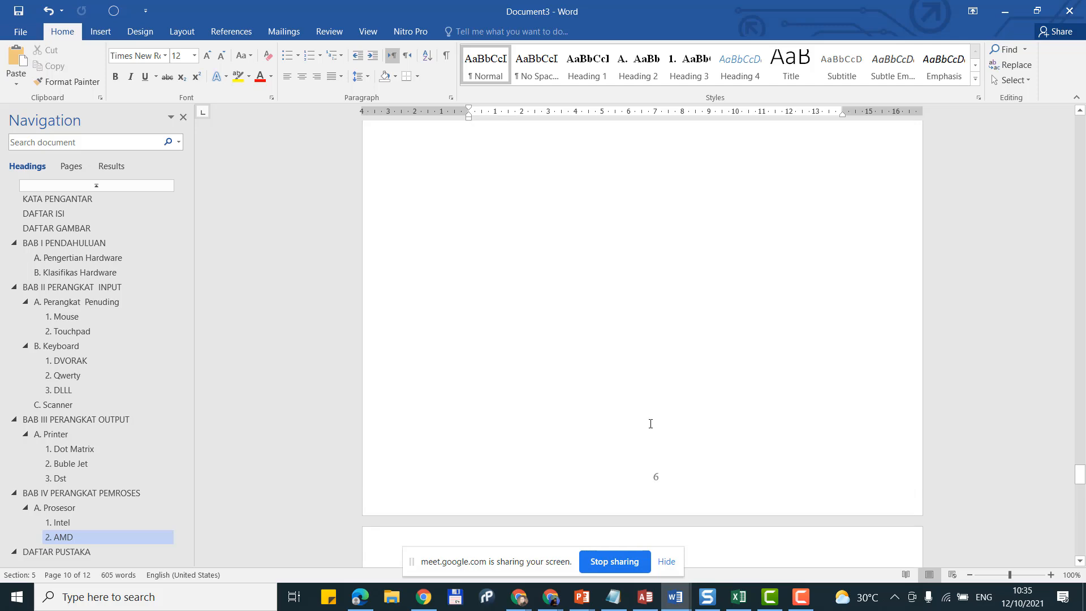
scroll(651, 423, up, 10)
Step: After '2. AMD', add a page break and type 'Mdl;dd dsdo;' on the new page
click(592, 288)
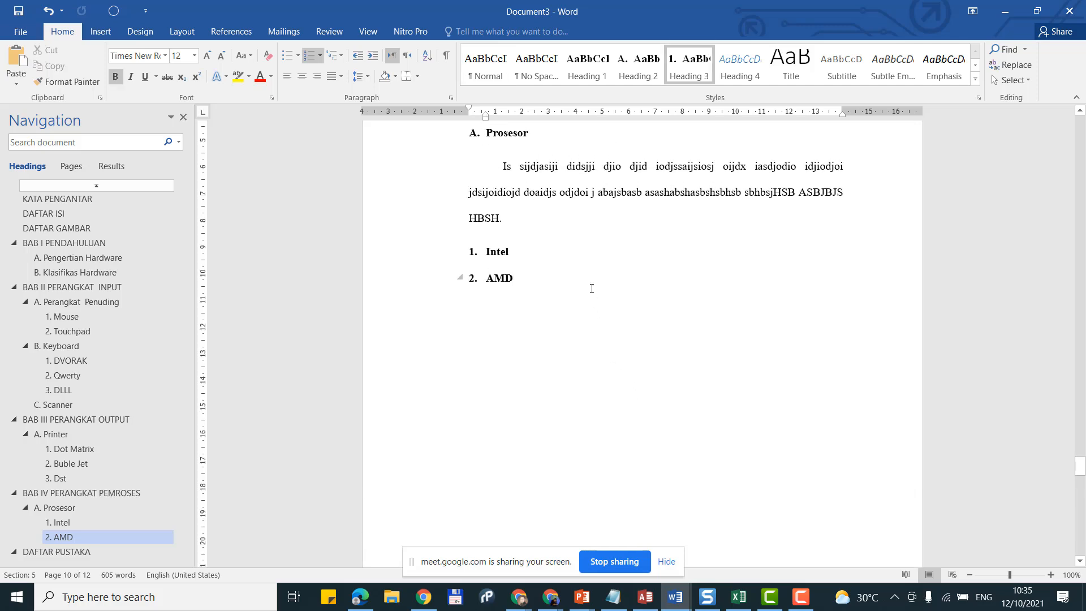
key(Return)
key(ctrl+Return)
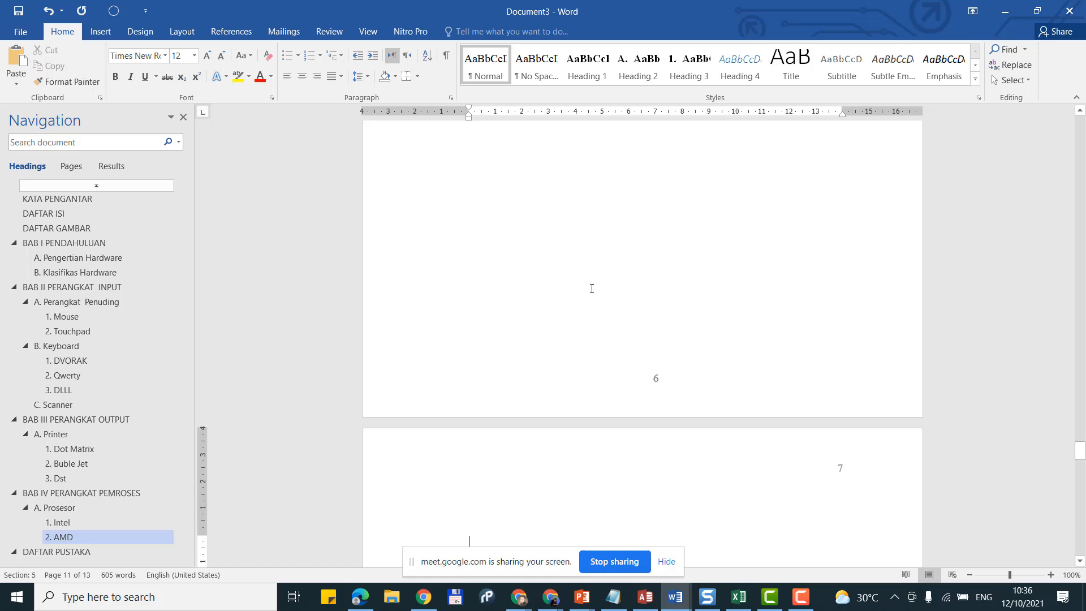
text(Mdl;dd dsdo;lda)
Step: Scroll back up to verify BAB II's opening page is numbered 2 and the touchpad page 3
scroll(823, 477, down, 3)
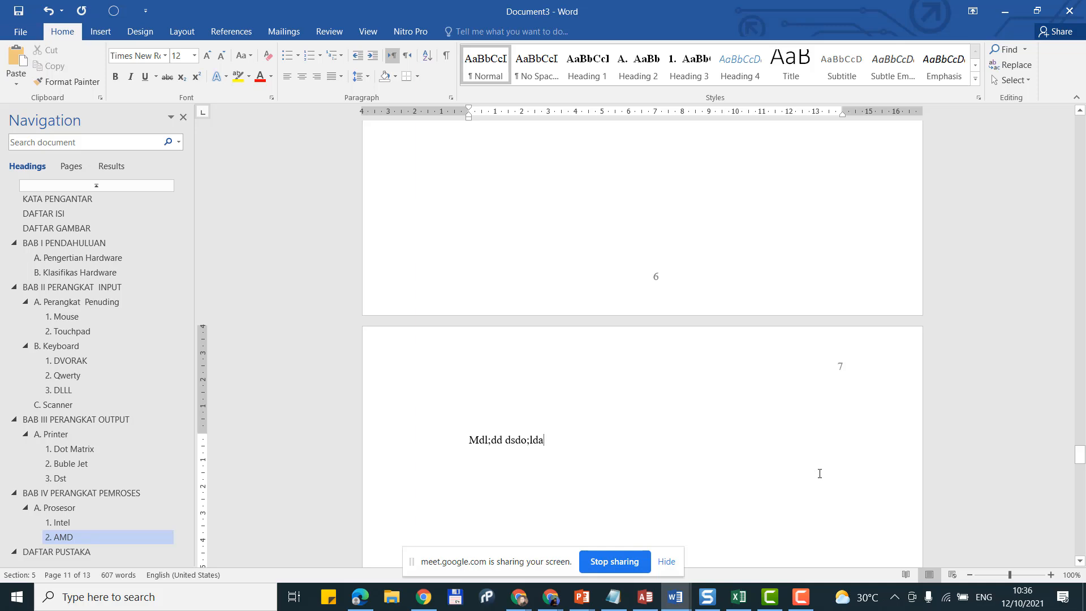
scroll(740, 387, up, 13)
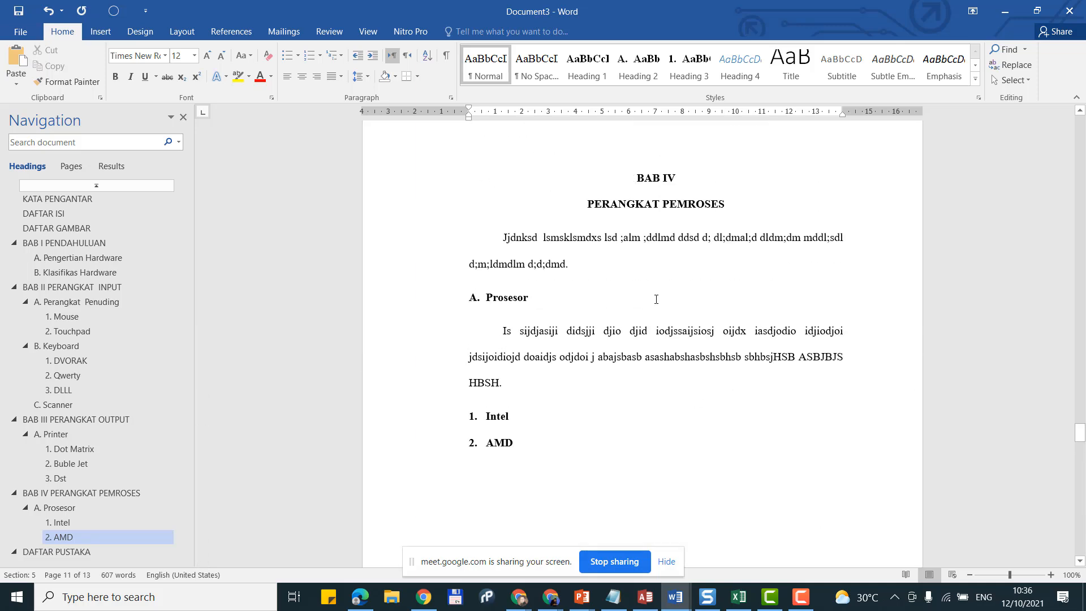
scroll(654, 151, up, 12)
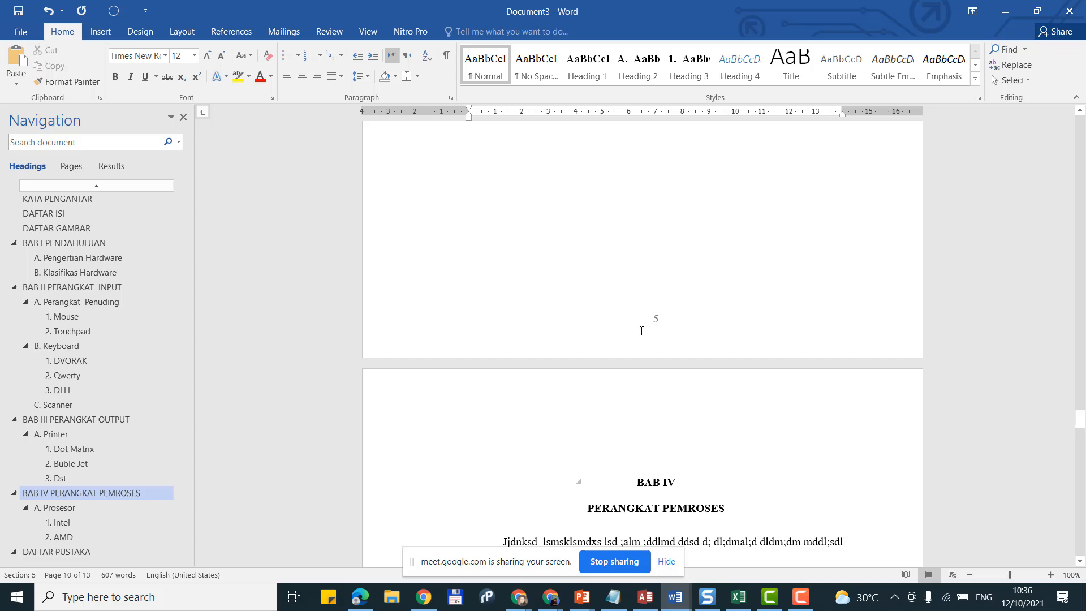
scroll(641, 333, up, 20)
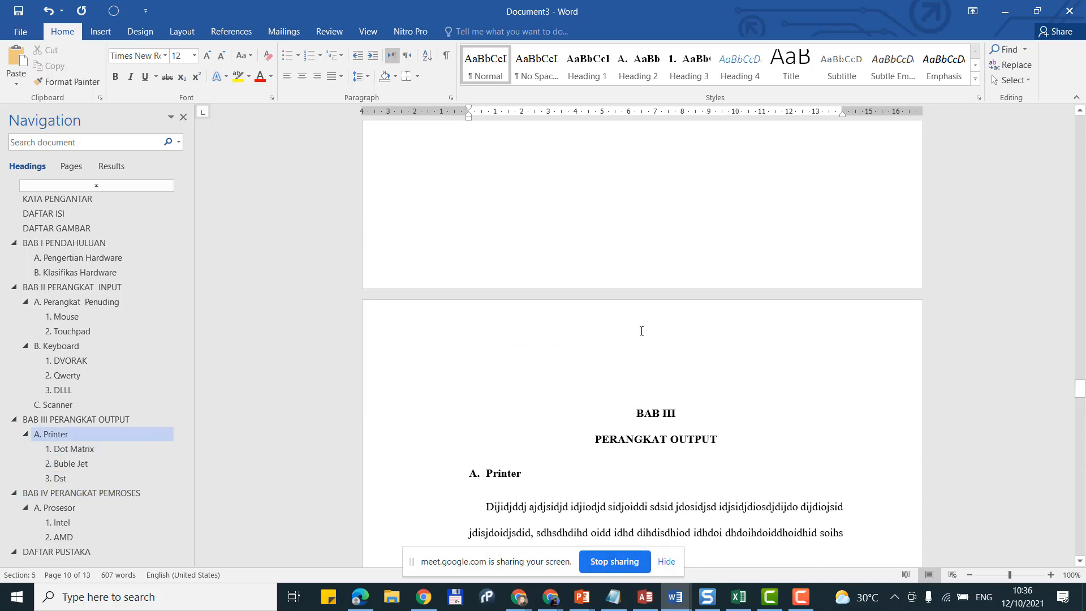
scroll(375, 290, up, 16)
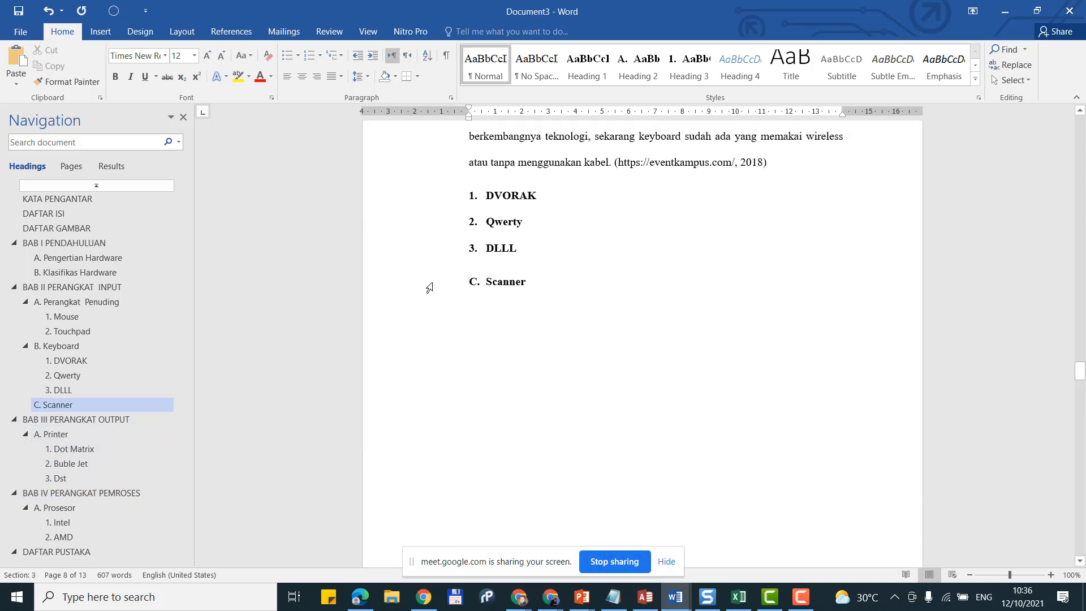
scroll(487, 290, up, 15)
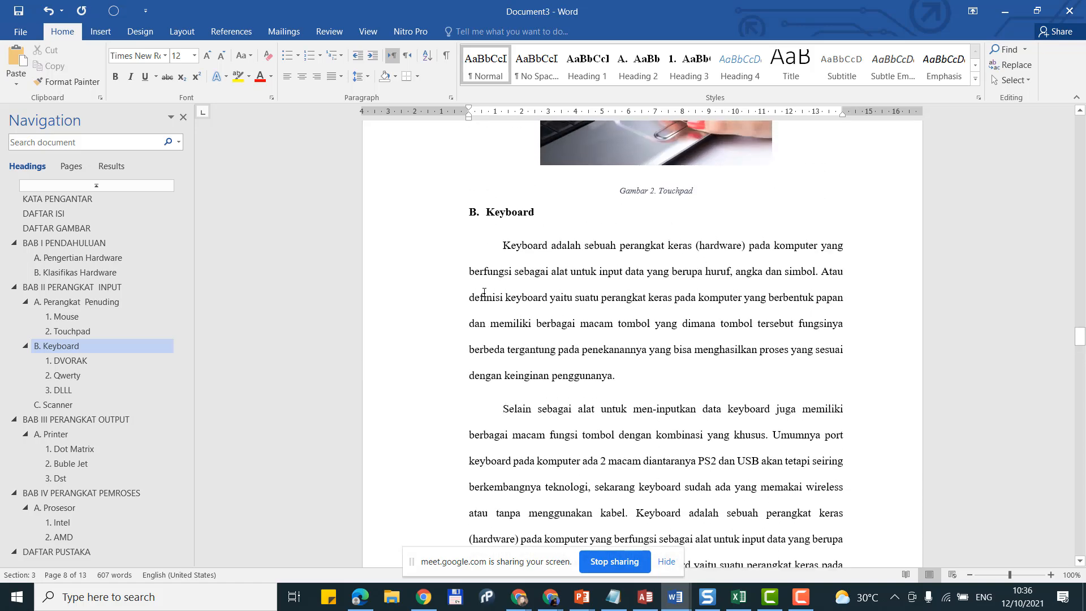
scroll(493, 286, up, 15)
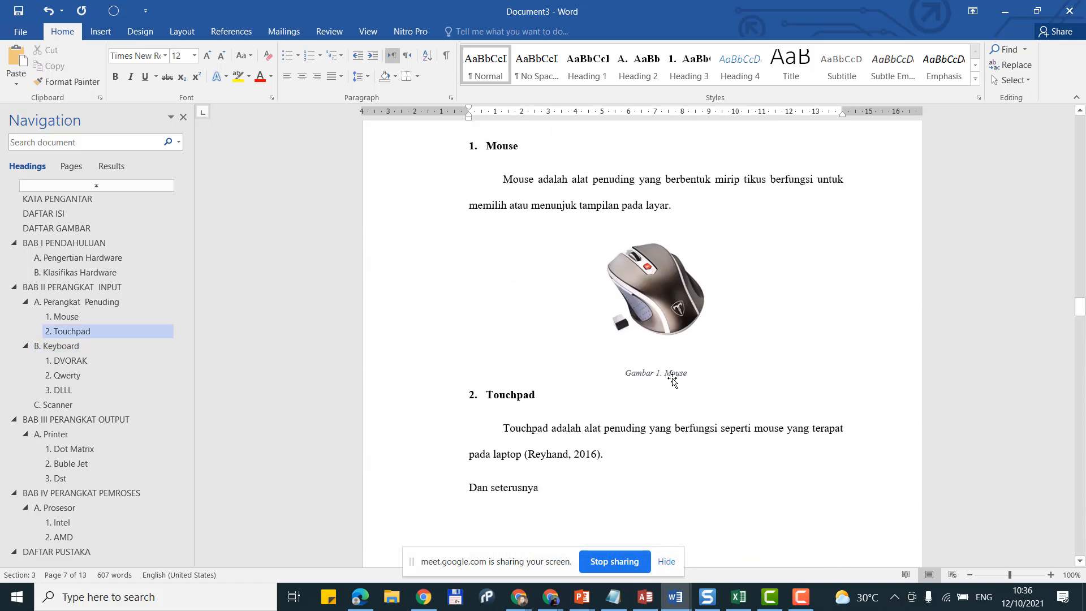
scroll(654, 226, up, 2)
click(654, 225)
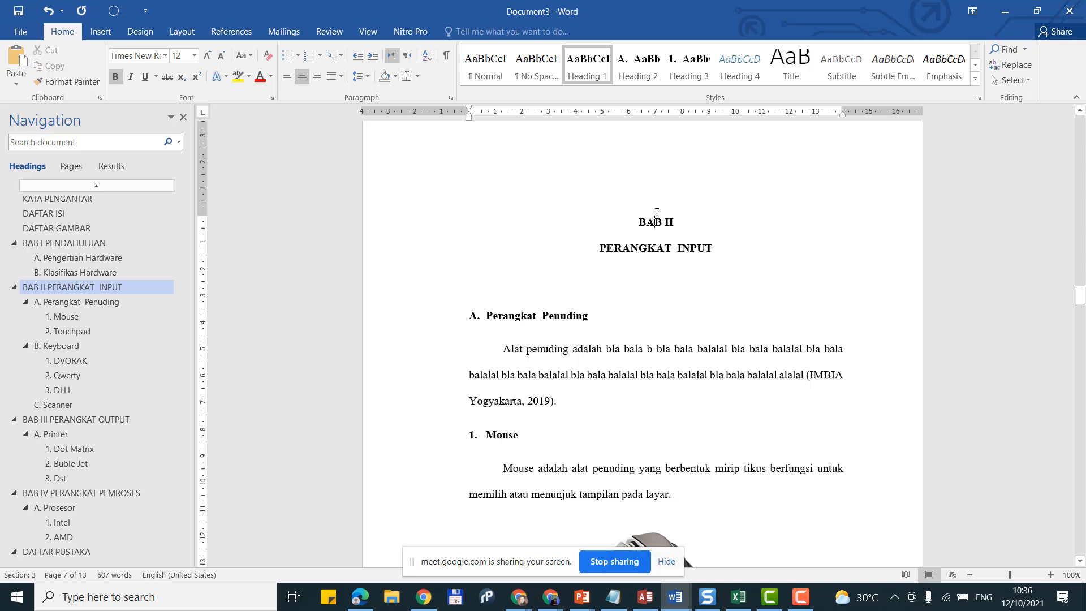
scroll(704, 357, down, 8)
scroll(704, 357, down, 5)
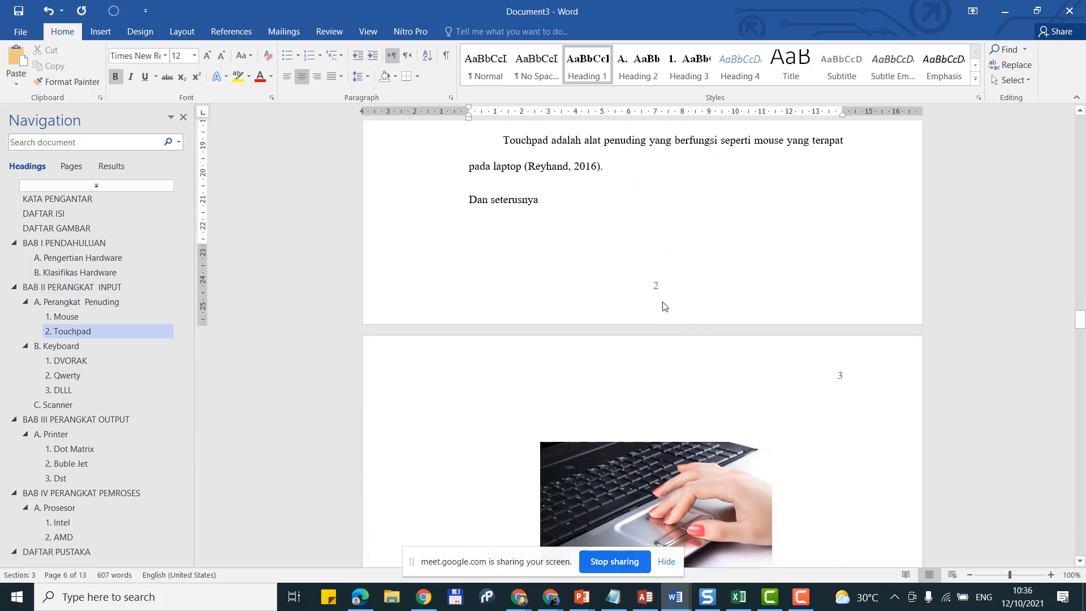
scroll(665, 306, down, 2)
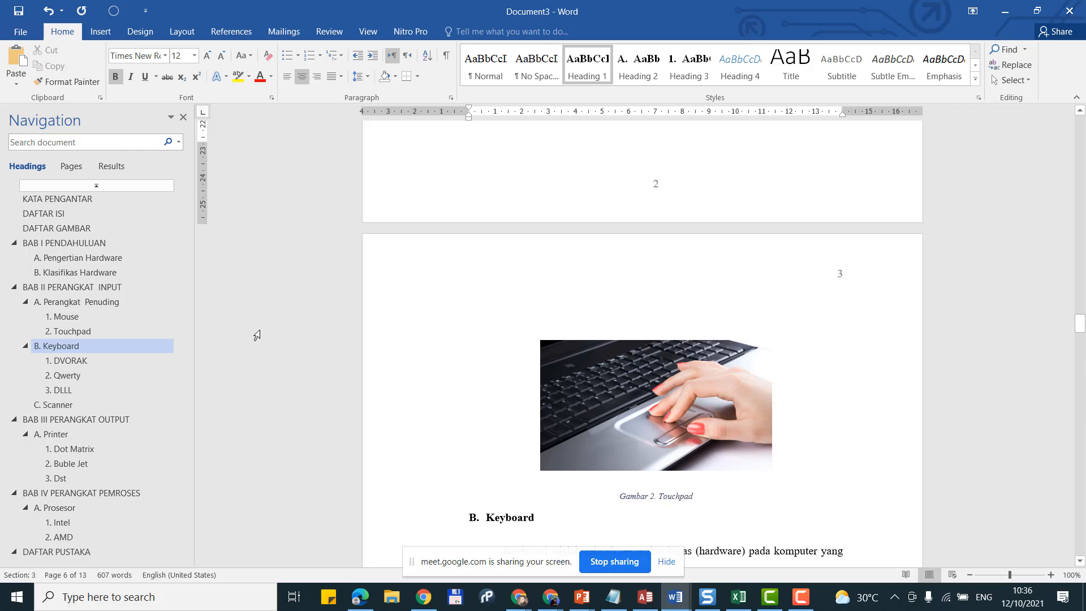
scroll(239, 327, up, 1)
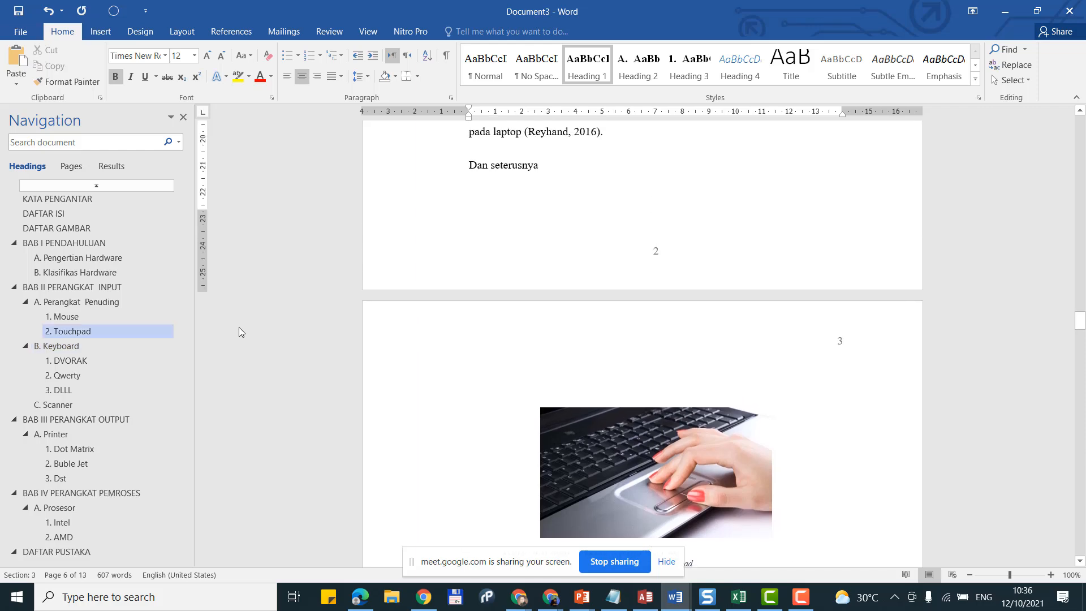
Step: Add an empty line under the DAFTAR ISI heading and bring up the Table of Contents gallery
click(76, 215)
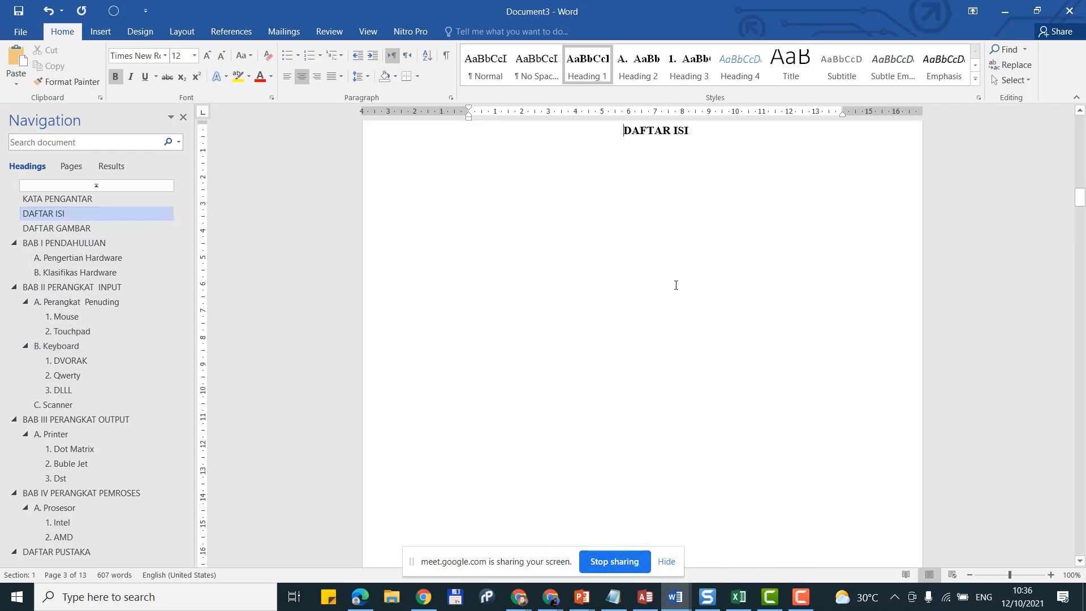
scroll(659, 250, up, 2)
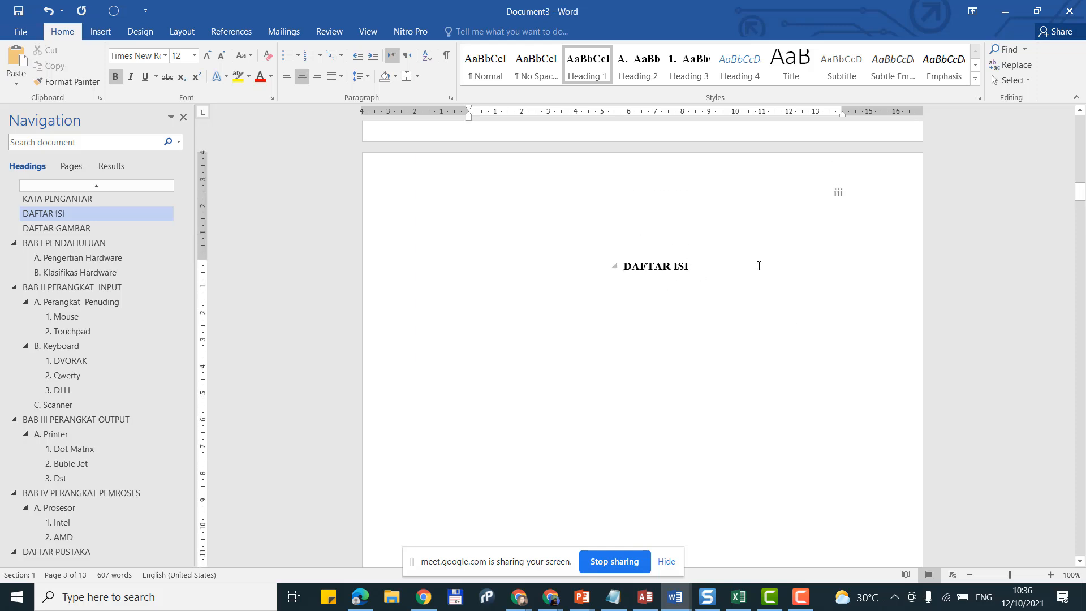
key(Return)
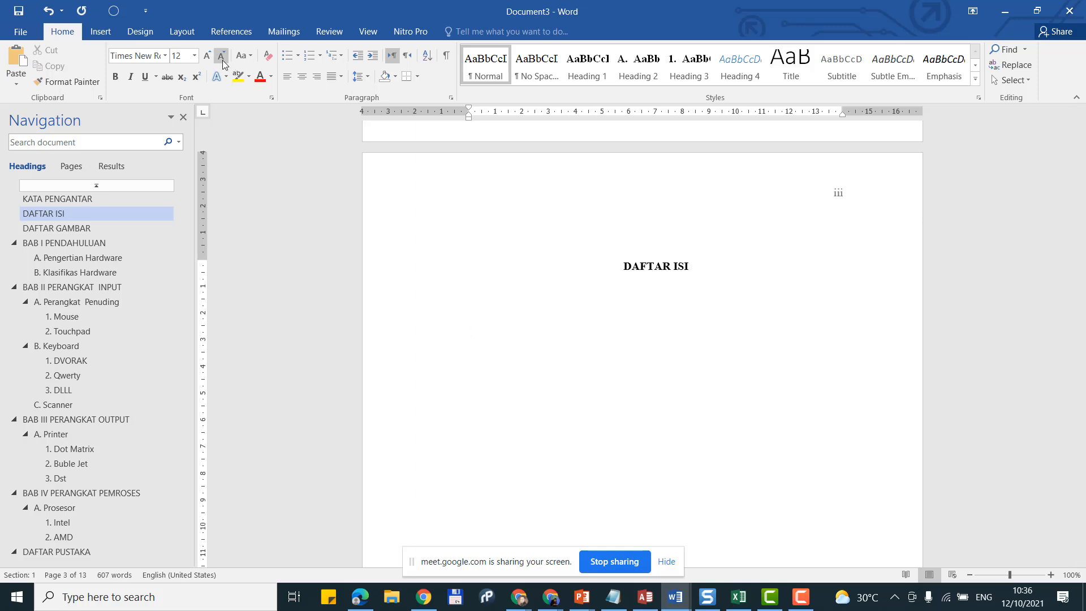
click(233, 33)
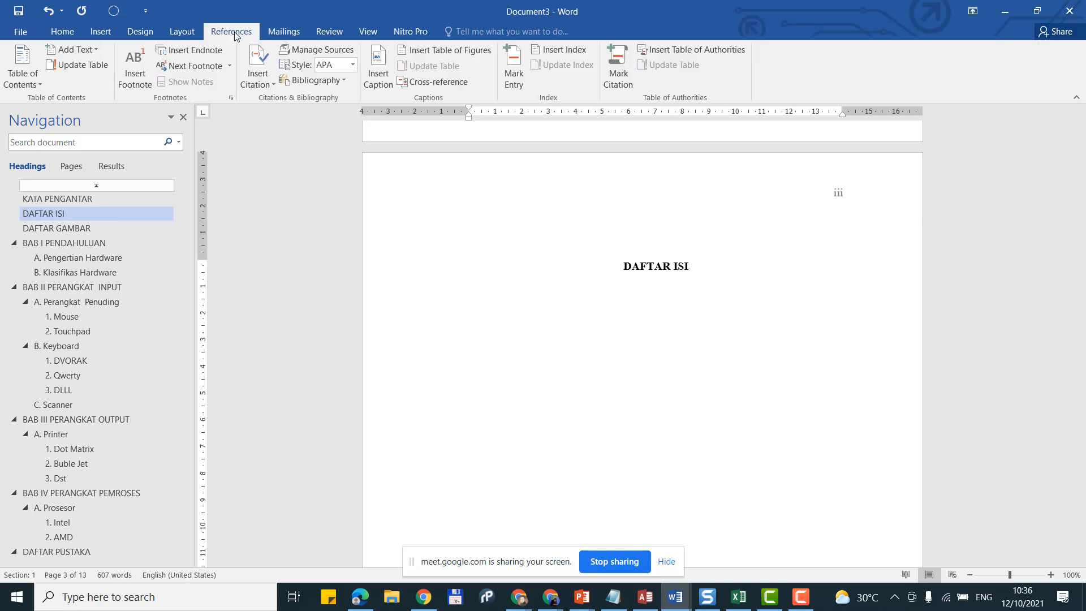
click(16, 85)
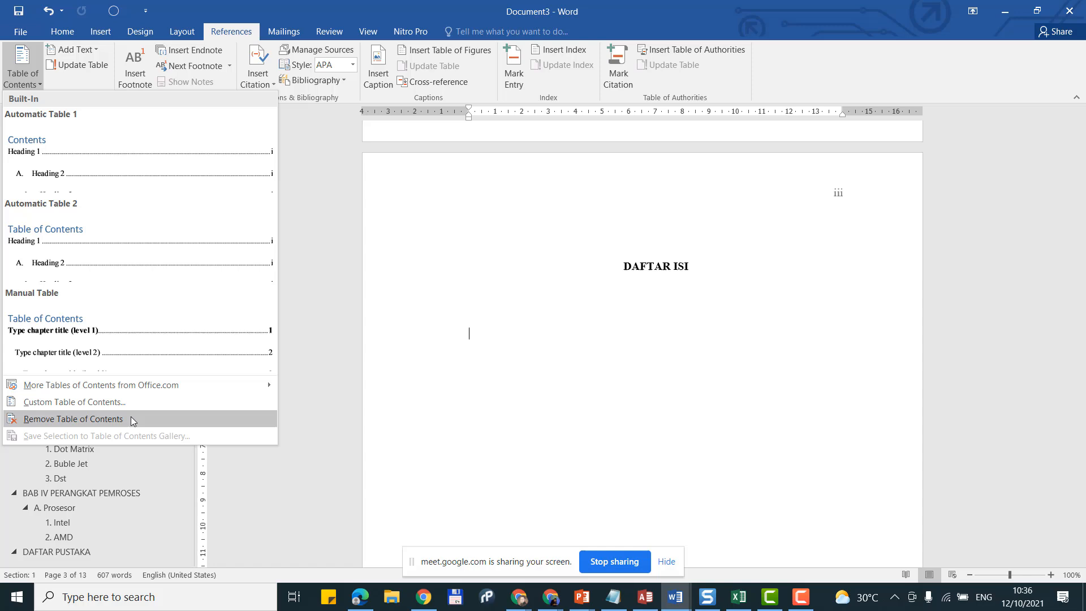
Step: Open the Custom Table of Contents settings and review its Options, keeping three heading levels
click(127, 402)
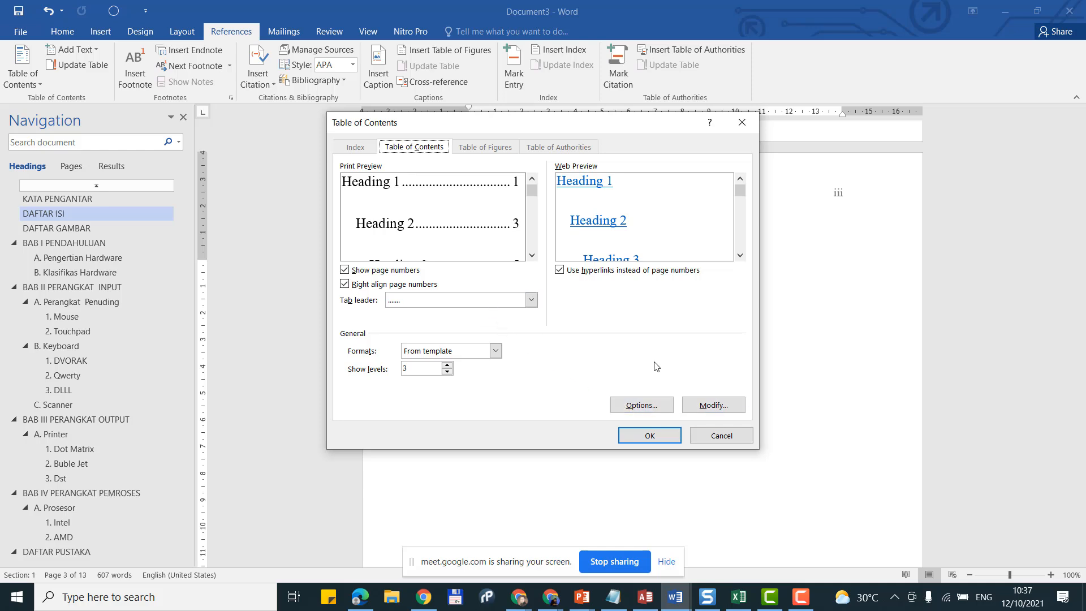
click(701, 403)
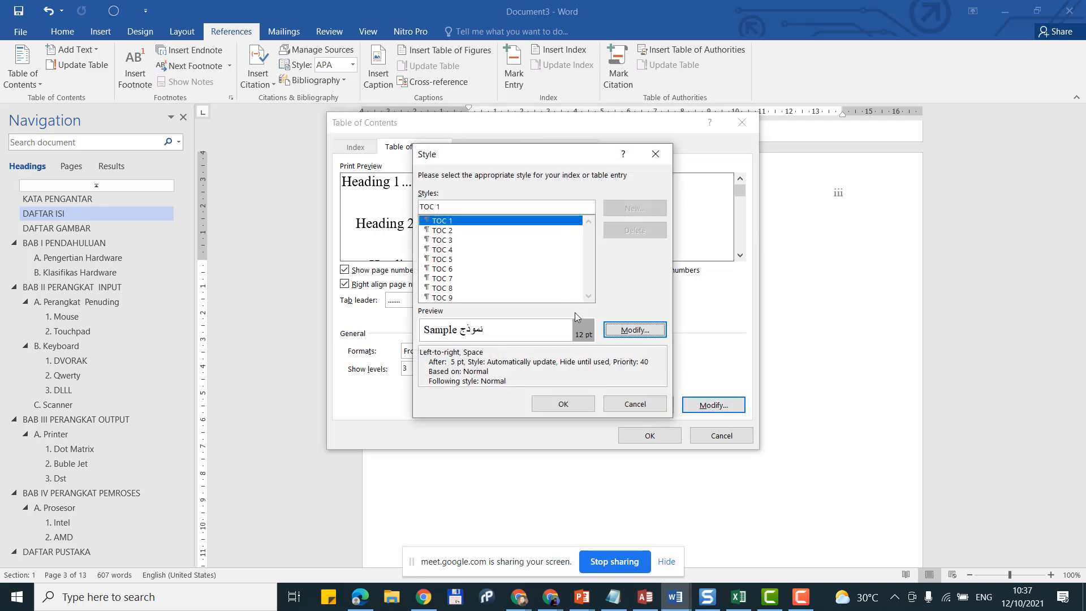
click(634, 402)
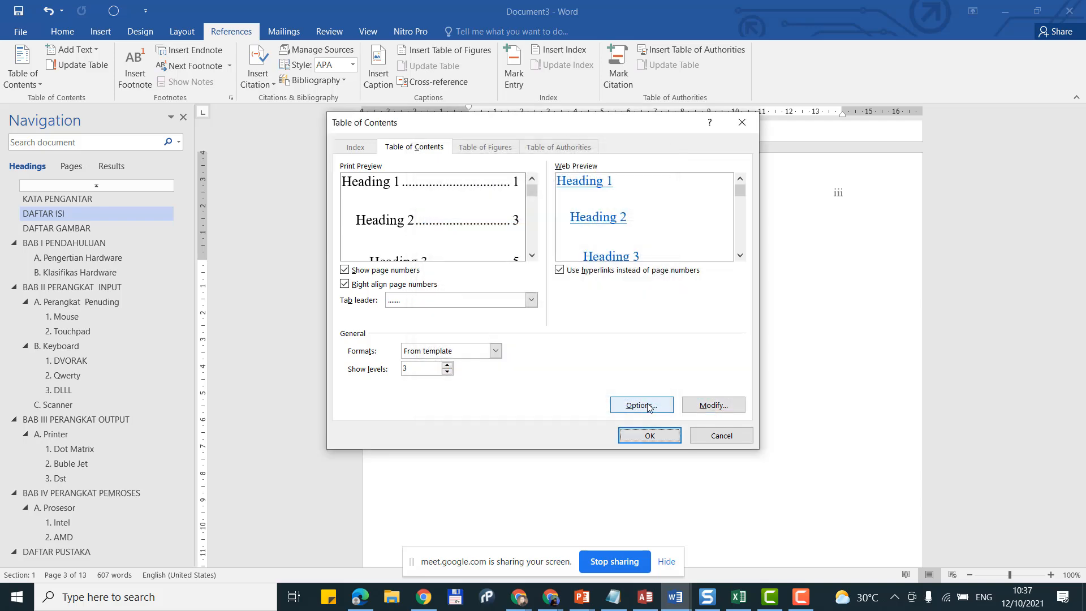
click(641, 405)
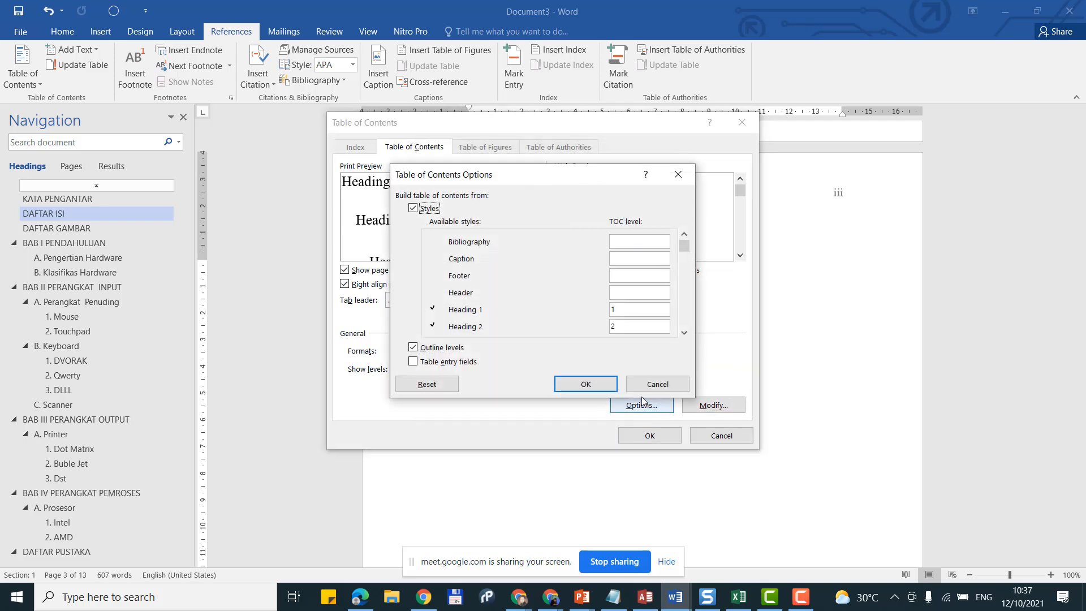
click(684, 333)
click(684, 334)
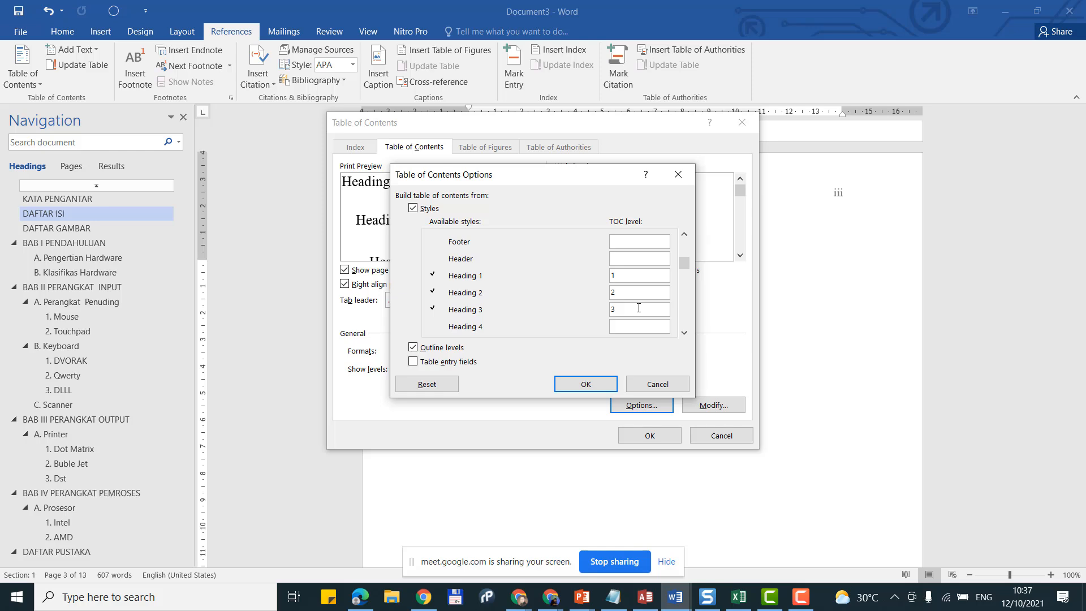
click(601, 381)
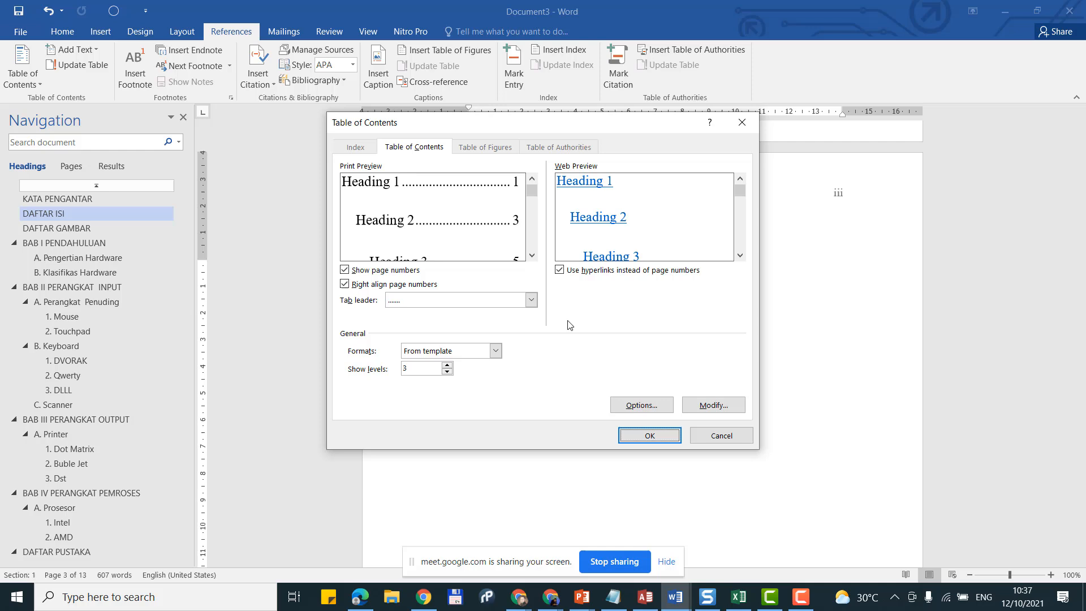
Step: Turn off hyperlinks, keep right-aligned page numbers with dotted leaders, and insert the contents
click(560, 274)
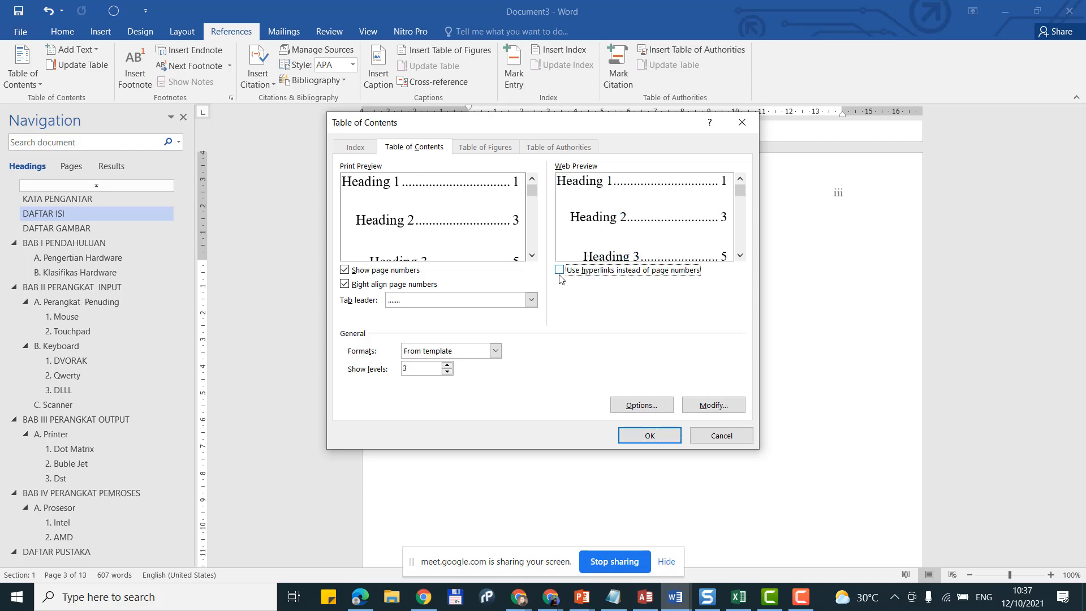
click(347, 286)
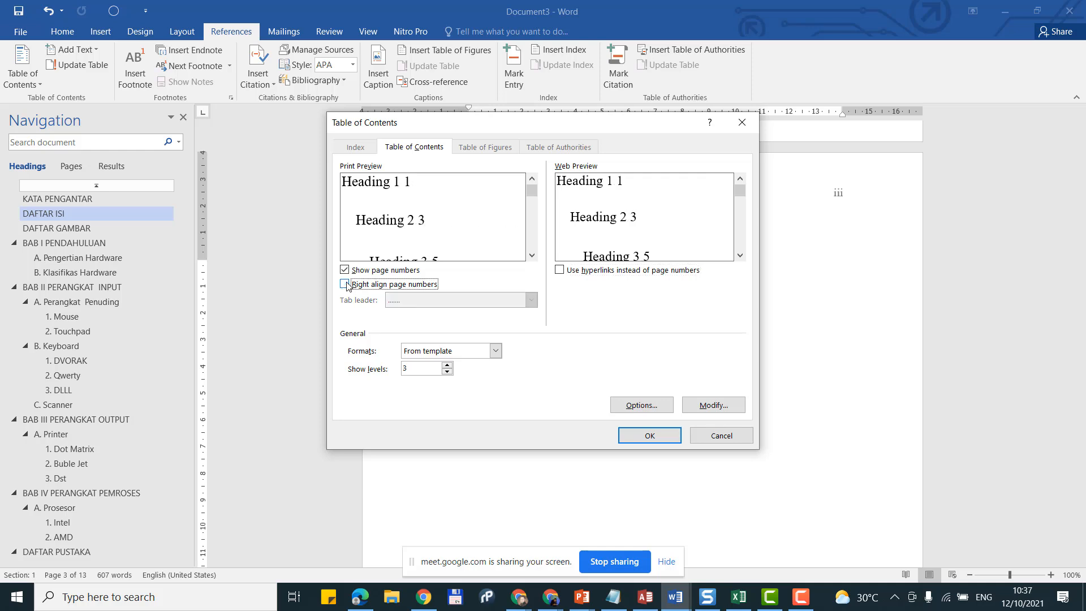
click(347, 286)
click(345, 271)
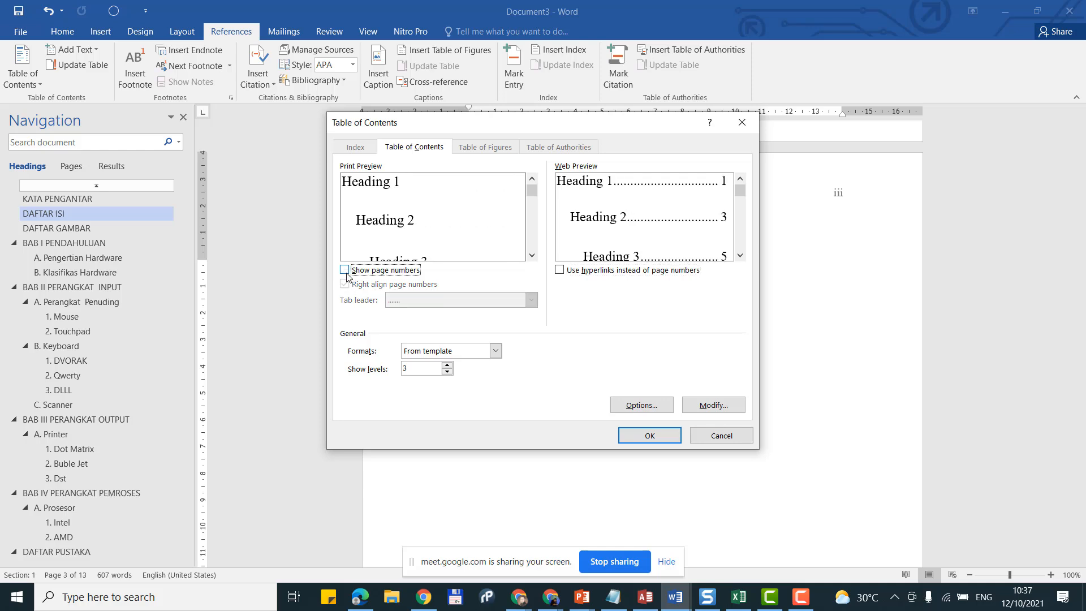
click(345, 271)
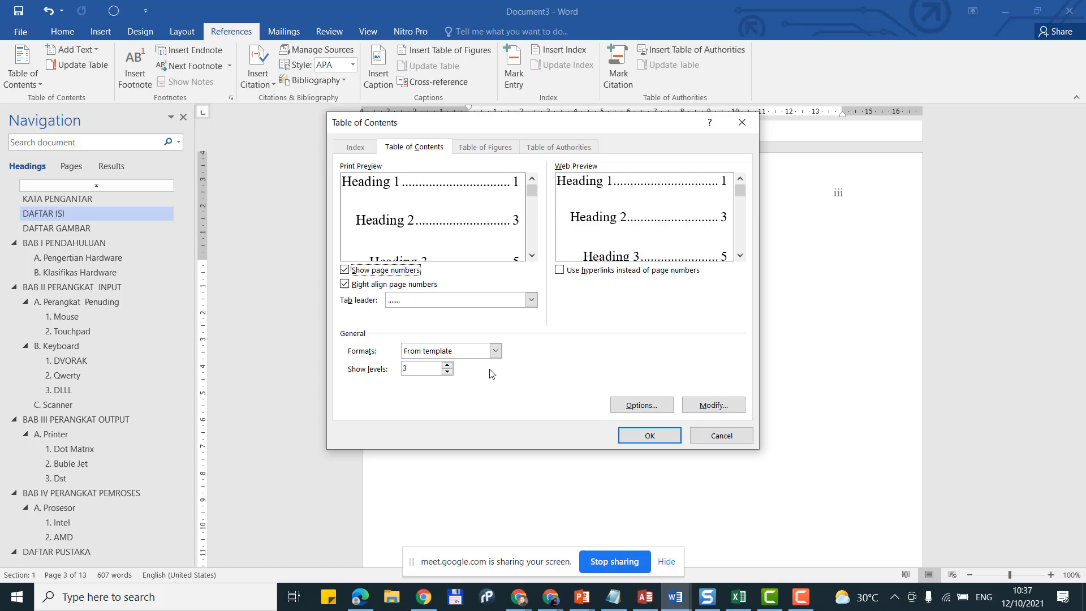
click(638, 439)
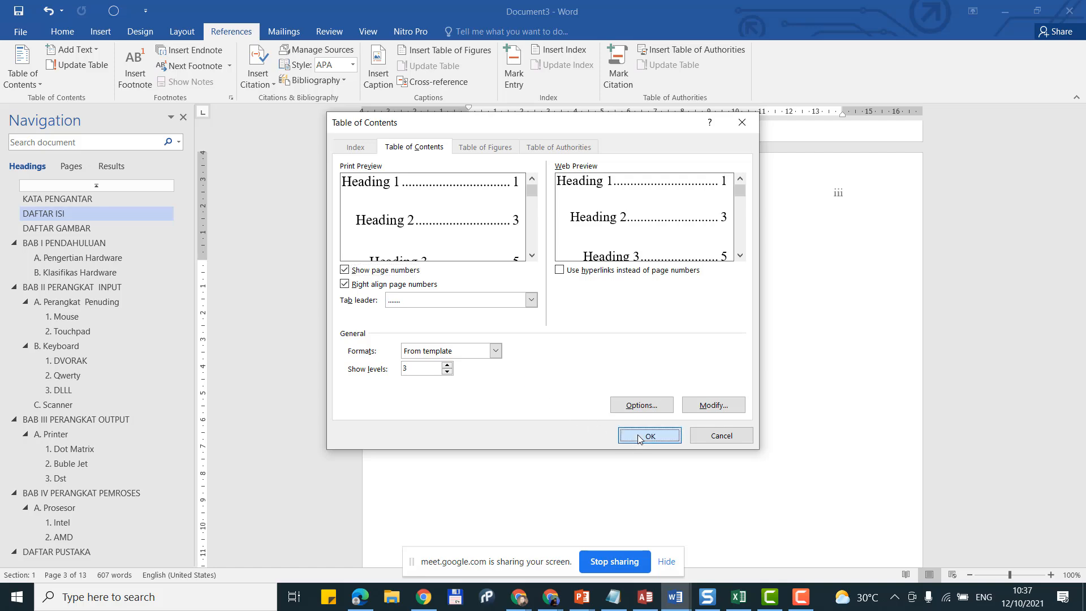
Step: Select the table of contents under DAFTAR ISI and give it 1.5 line spacing
scroll(644, 432, up, 15)
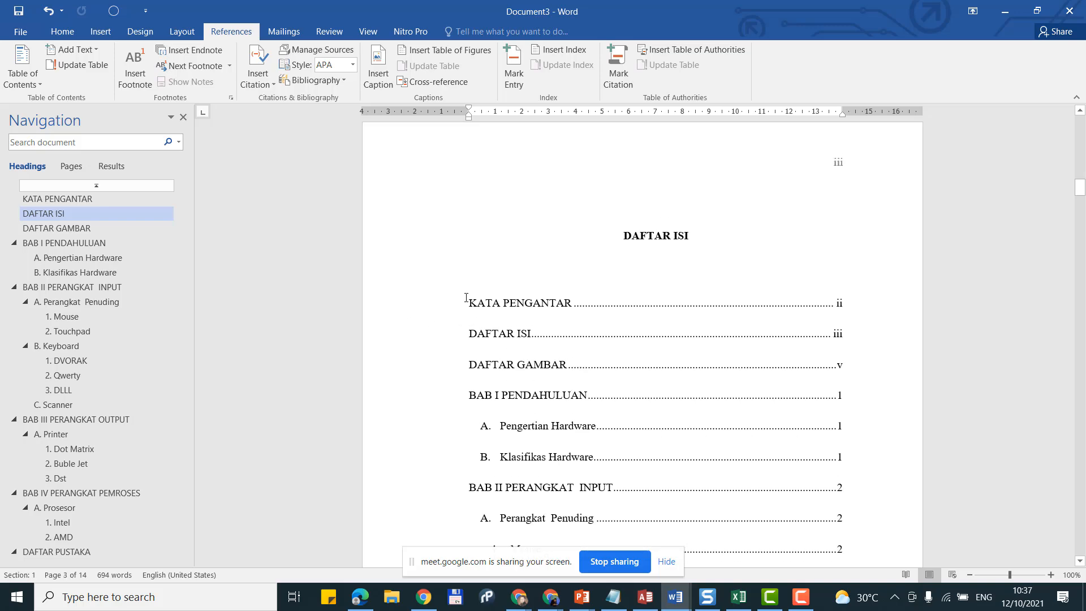
click(466, 298)
scroll(786, 430, down, 12)
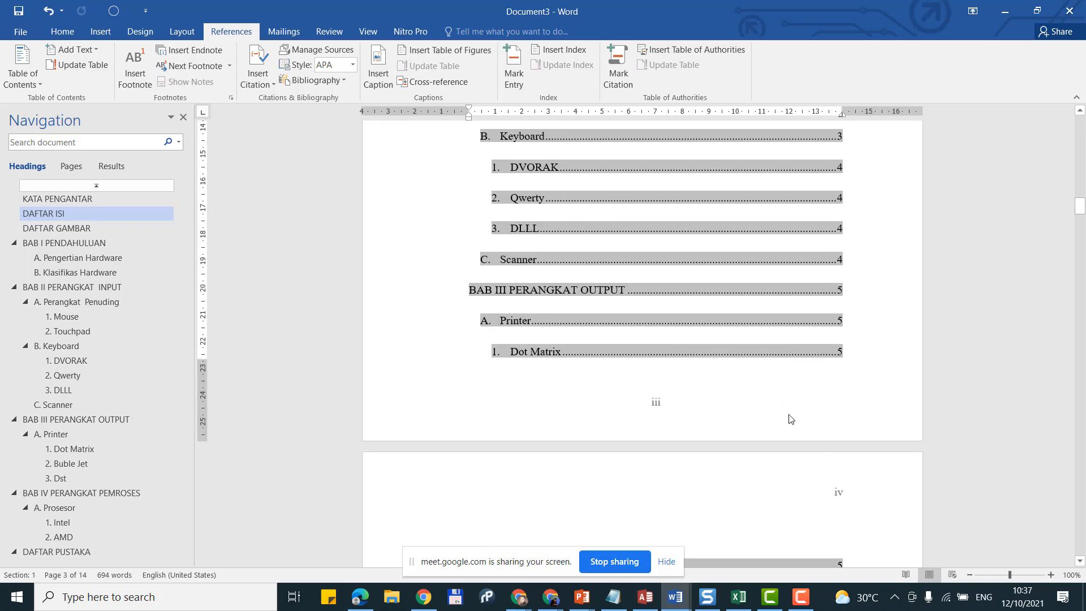
scroll(791, 418, down, 10)
shift+click(863, 453)
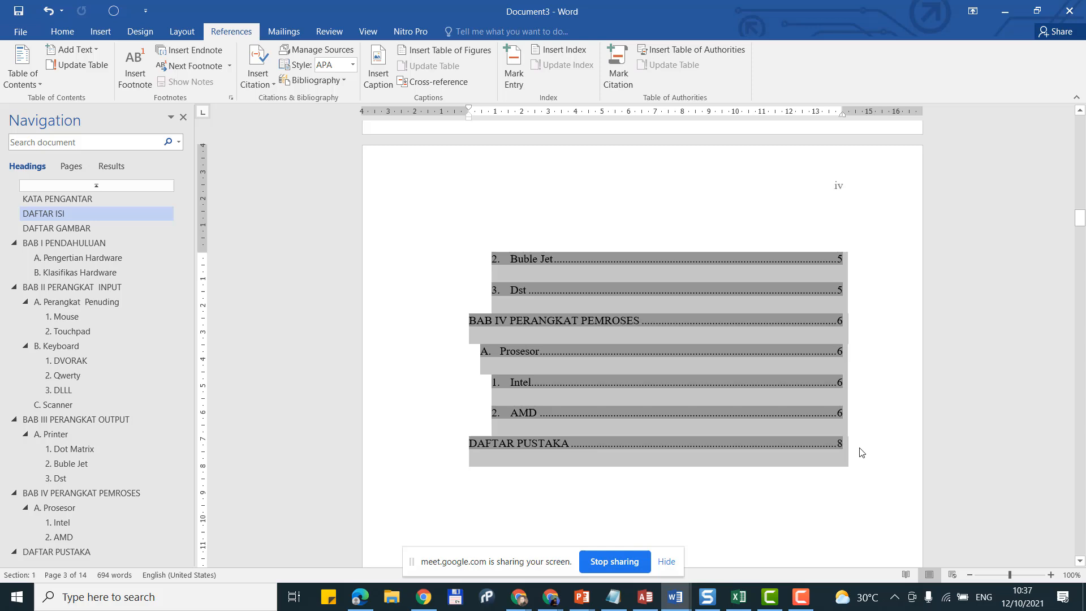
key(ctrl+1)
scroll(861, 447, up, 11)
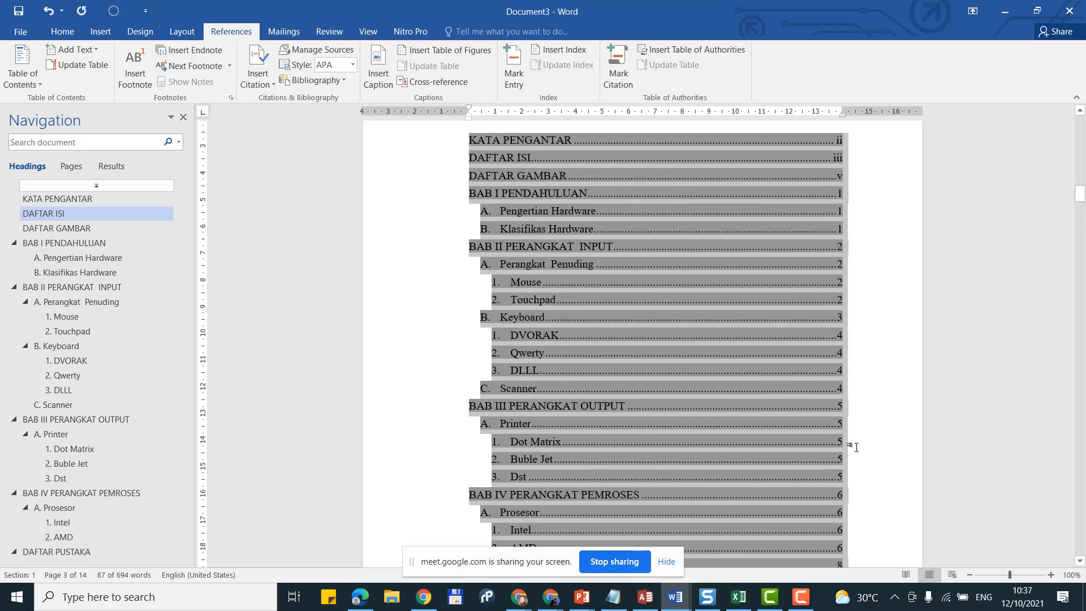
key(ctrl+5)
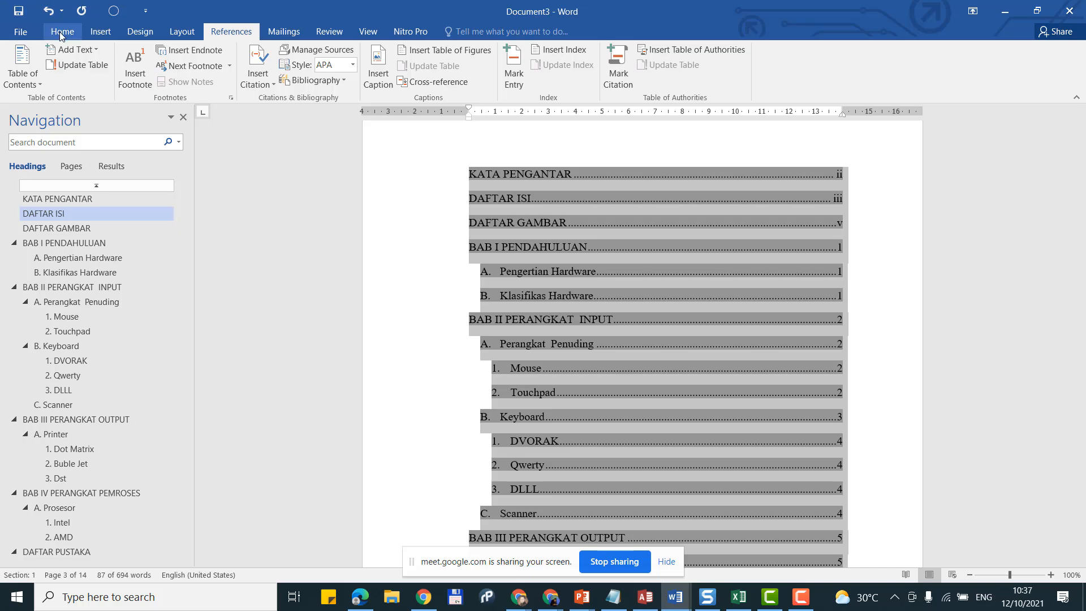
click(61, 32)
scroll(601, 258, up, 2)
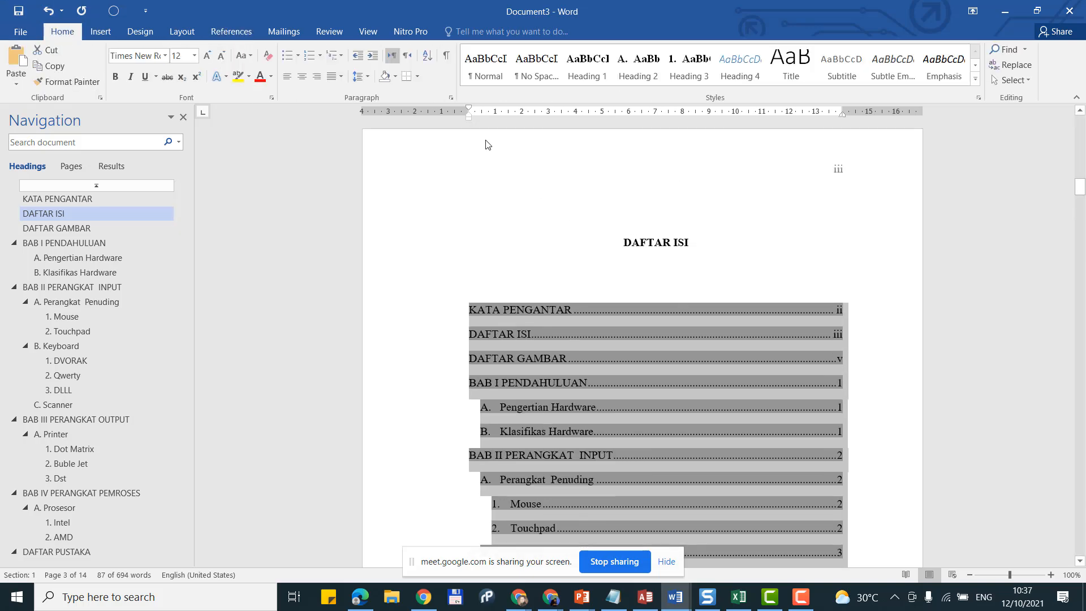
click(568, 261)
Step: Place the cursor below the DAFTAR PUSTAKA entry, just before the DAFTAR GAMBAR page
scroll(647, 305, down, 8)
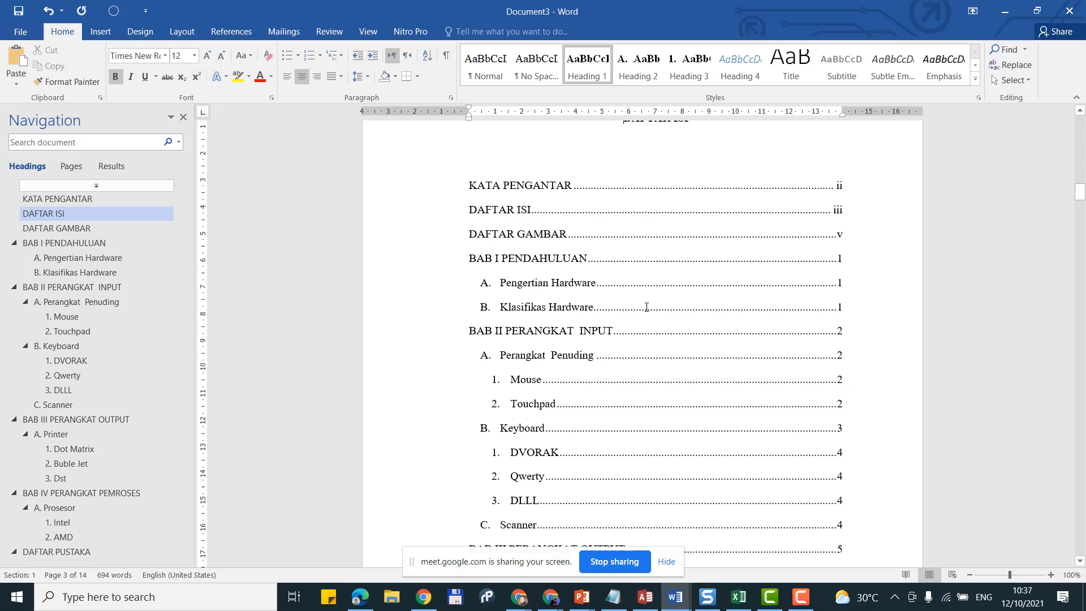
scroll(647, 307, down, 8)
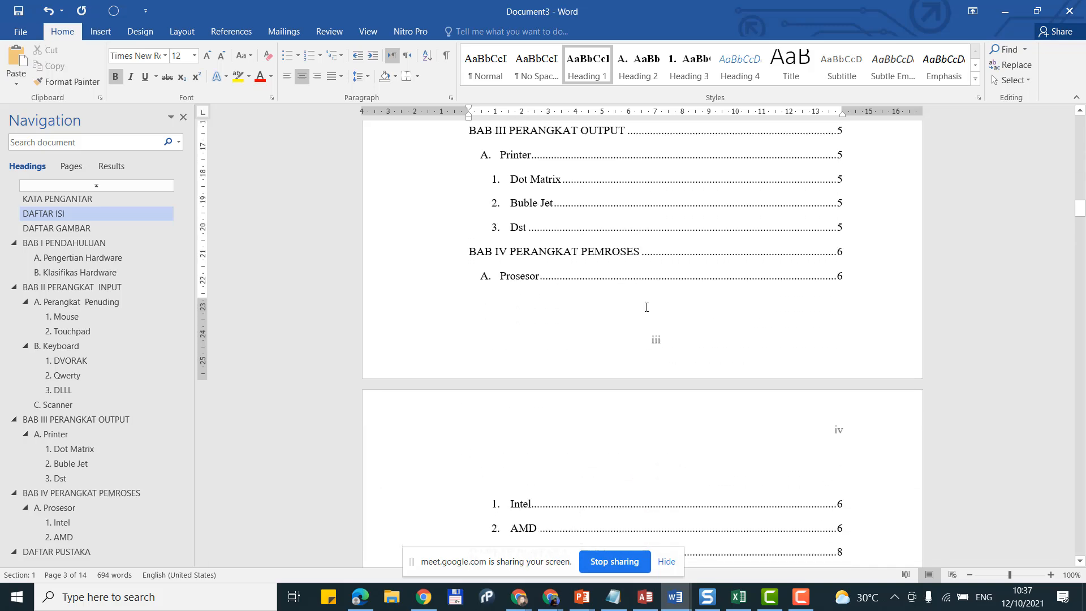
scroll(647, 312, down, 3)
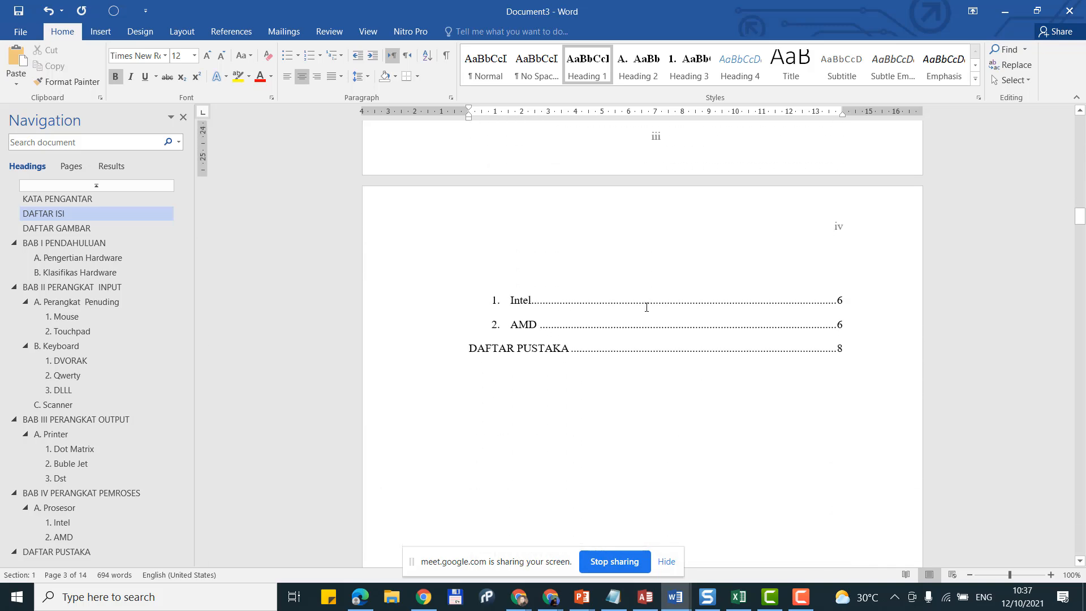
click(660, 410)
scroll(661, 401, down, 6)
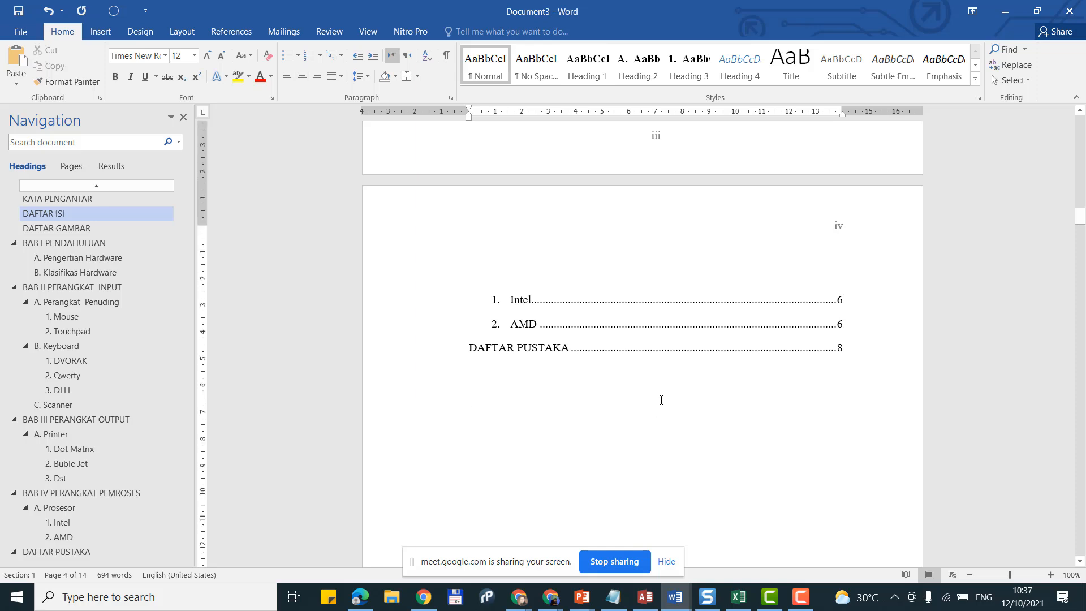
scroll(661, 400, down, 8)
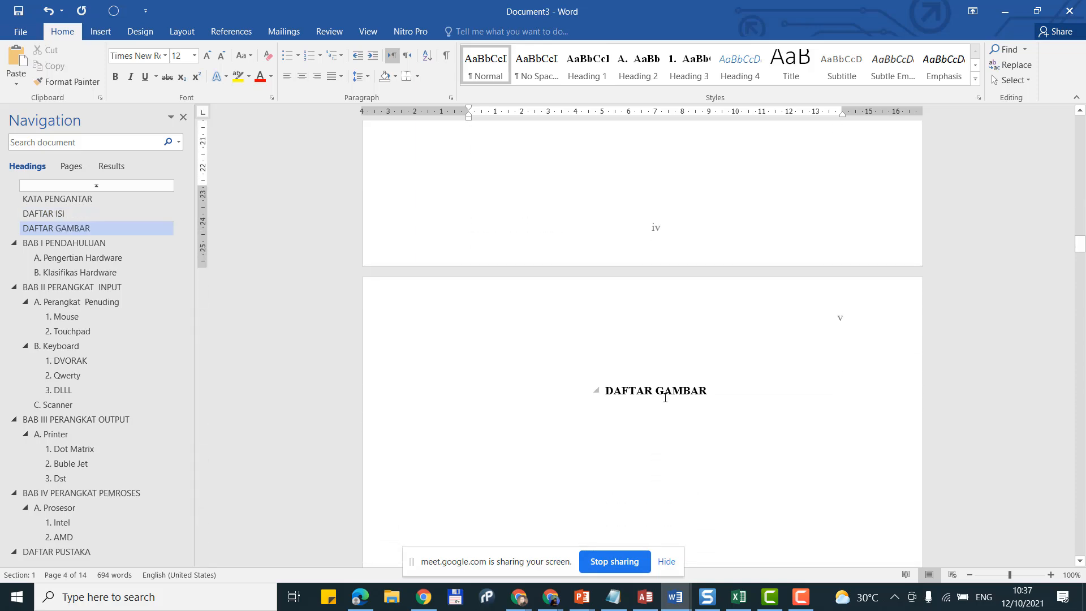
scroll(674, 418, up, 1)
scroll(667, 396, up, 5)
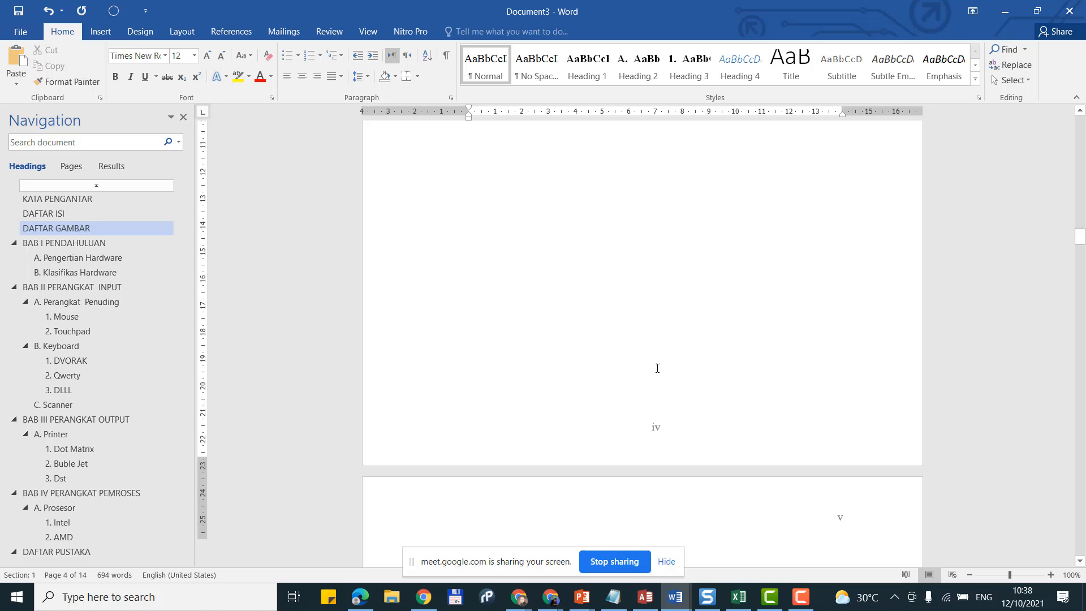
scroll(691, 389, down, 5)
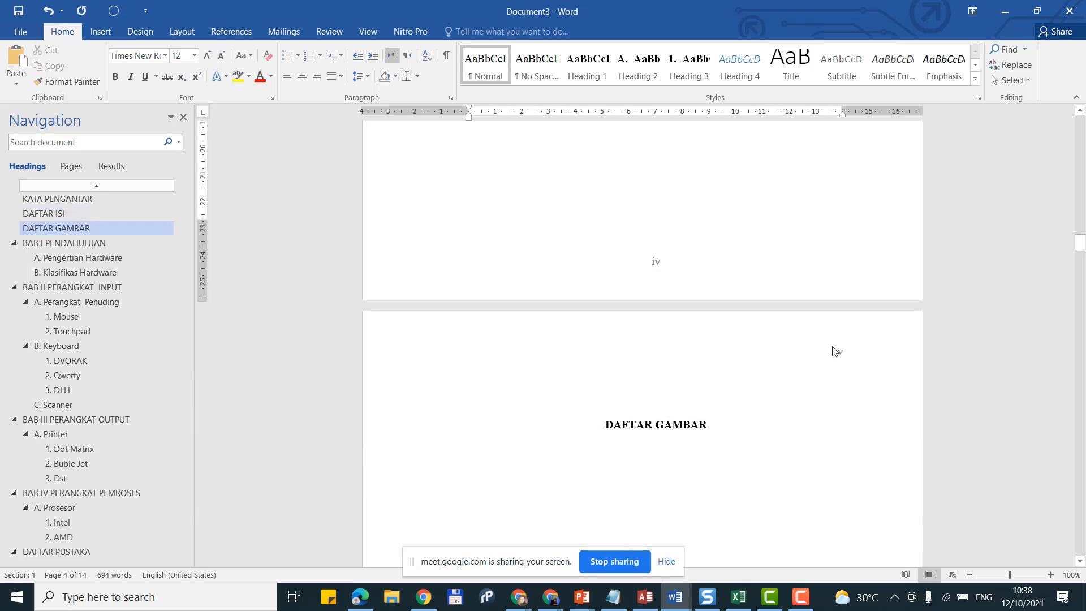
scroll(741, 317, up, 10)
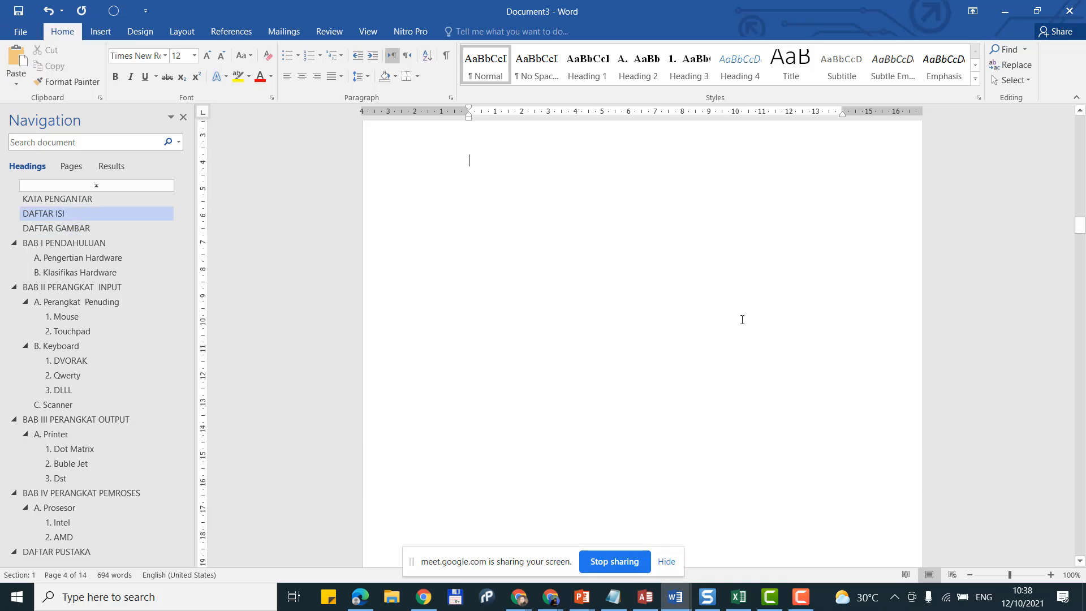
Step: Insert a Next Page section break and delete the blank line so DAFTAR GAMBAR heads its own page
click(183, 32)
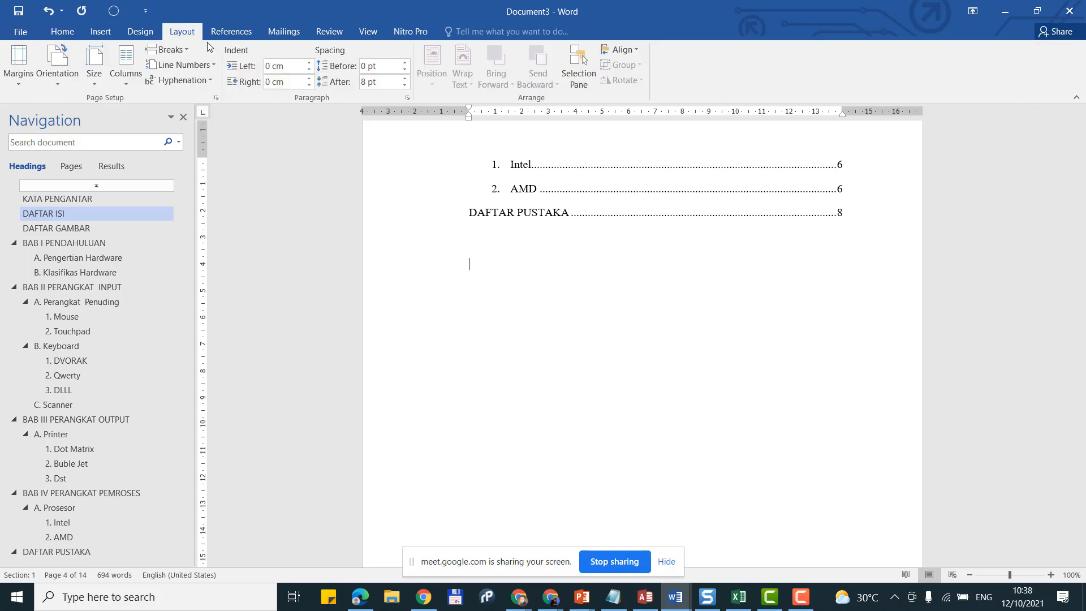
click(179, 56)
click(235, 229)
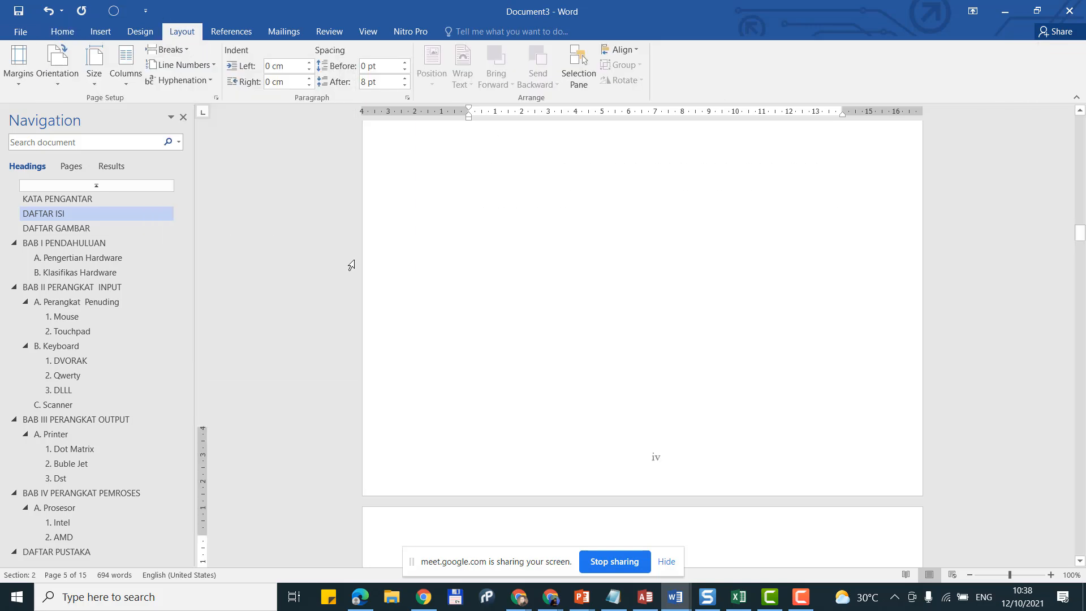
scroll(741, 375, down, 1)
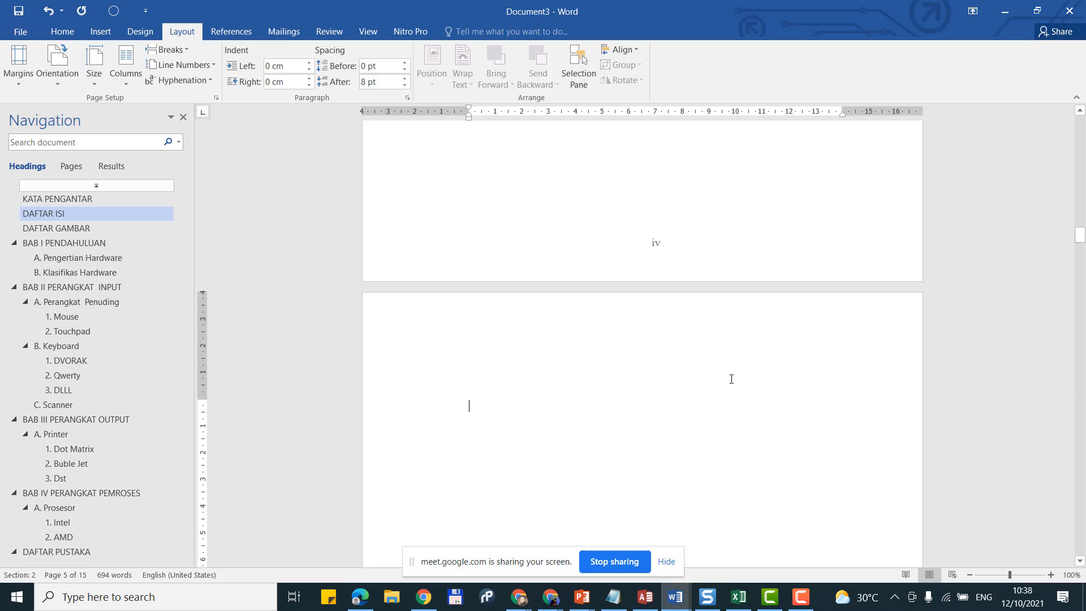
key(Delete)
key(Delete)
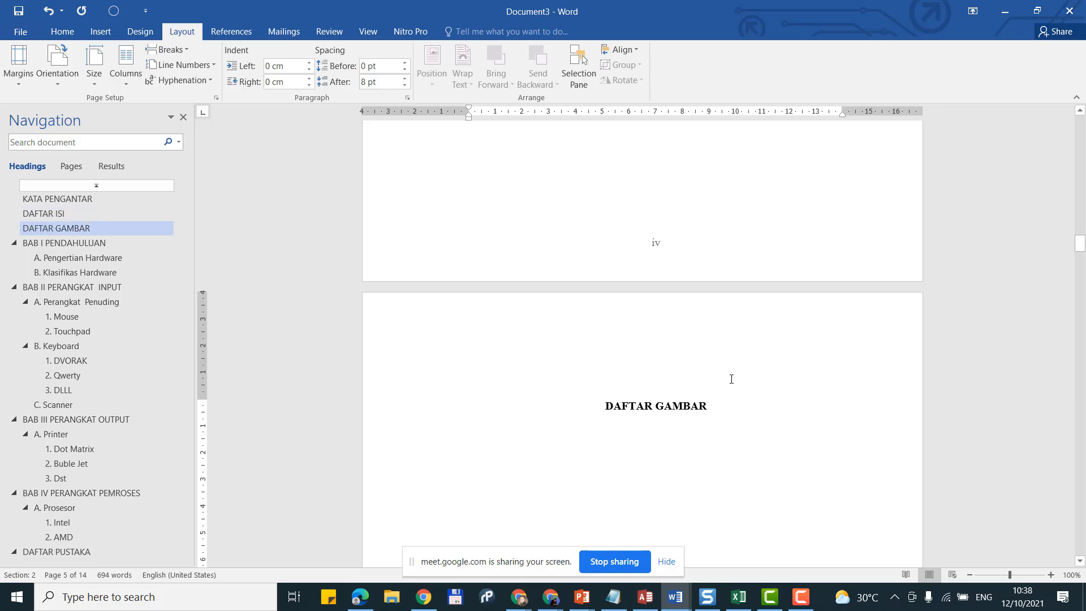
scroll(732, 378, down, 10)
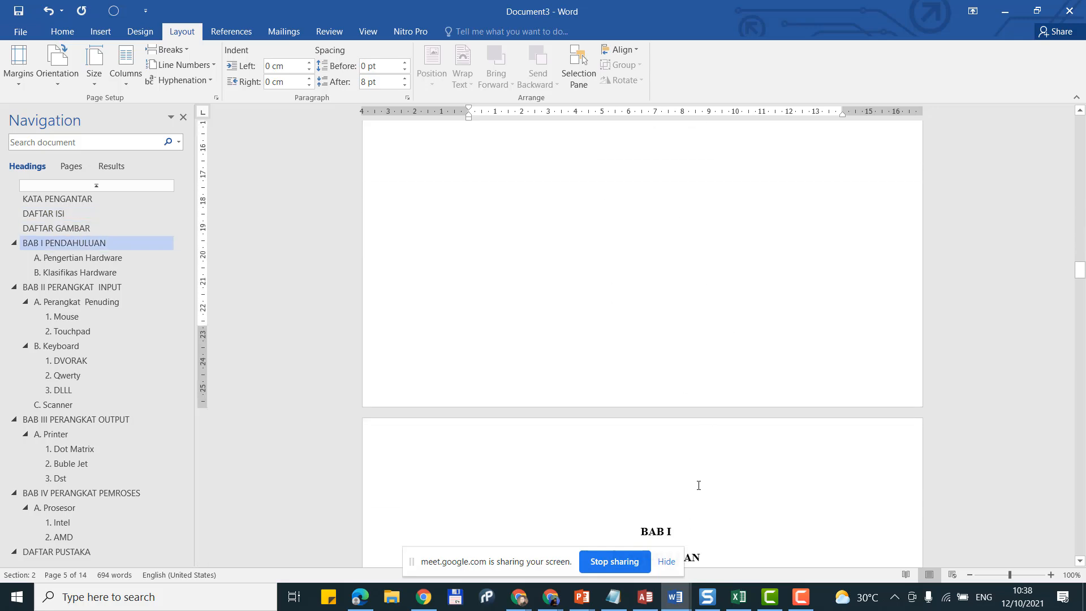
scroll(698, 485, up, 10)
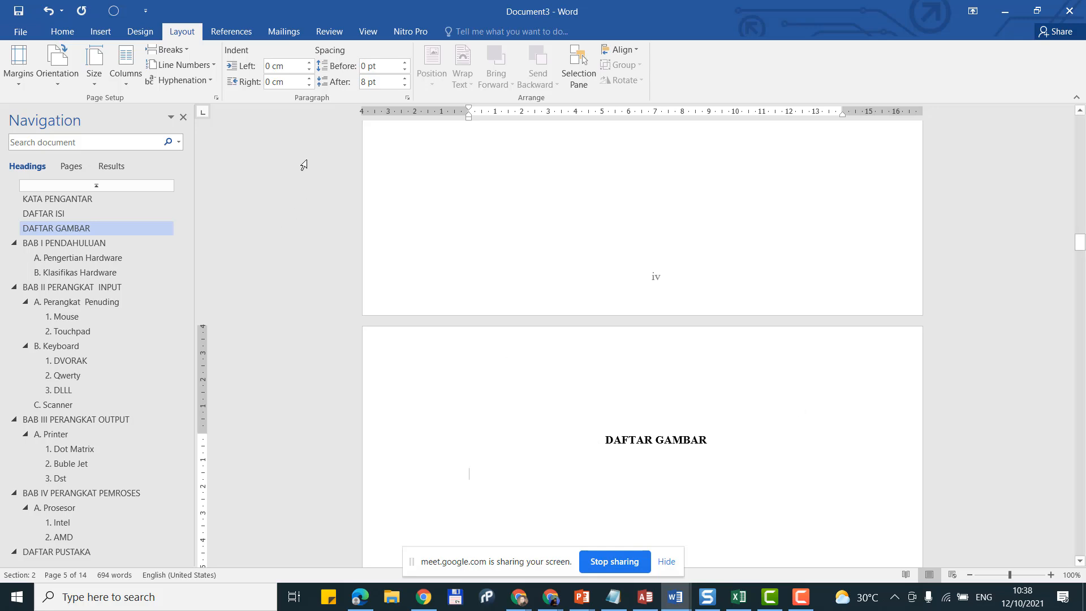
click(232, 32)
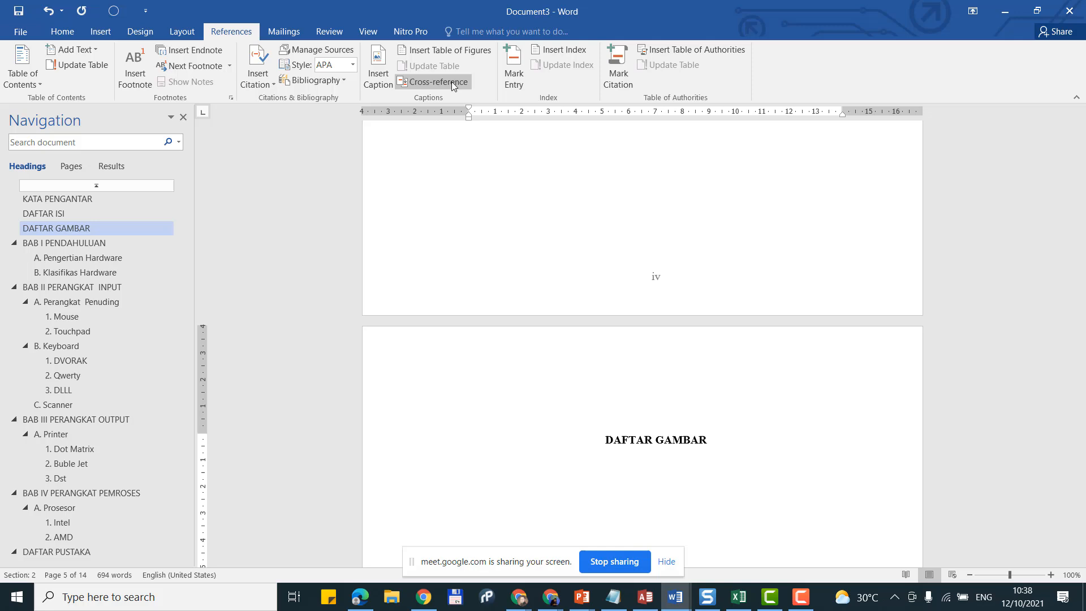
Step: Insert a table of figures without hyperlinks: Gambar 1. Mouse on page 2, Gambar 2. Touchpad on page 3
click(456, 52)
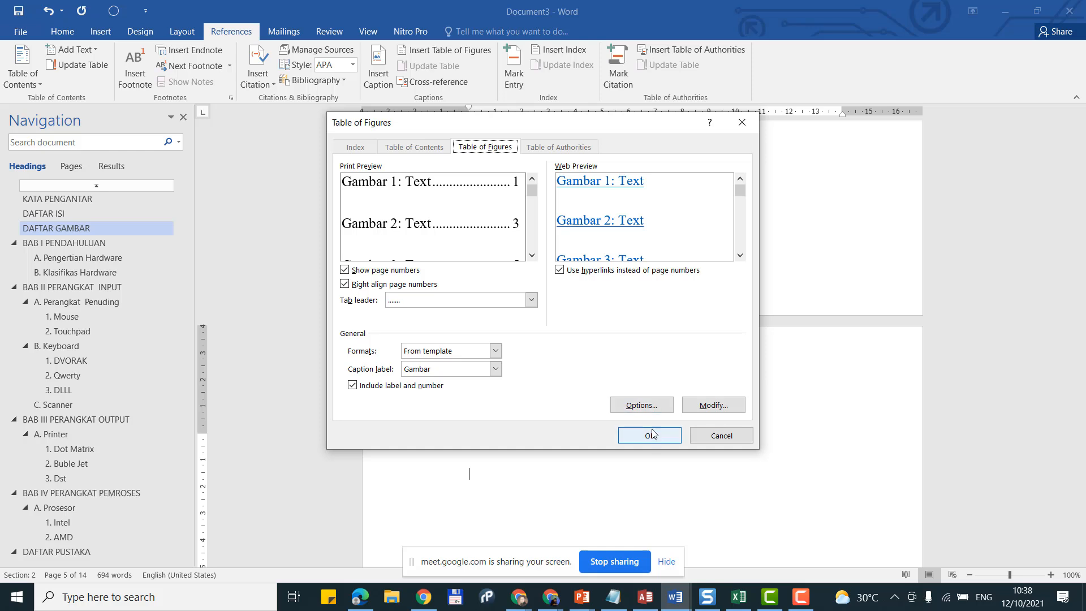
click(632, 272)
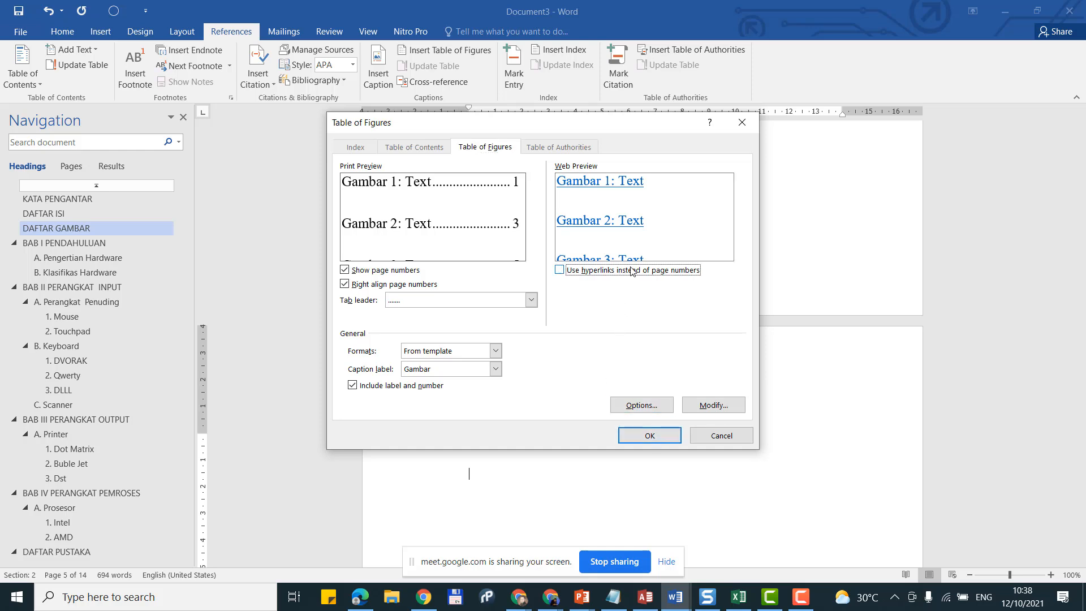
click(634, 436)
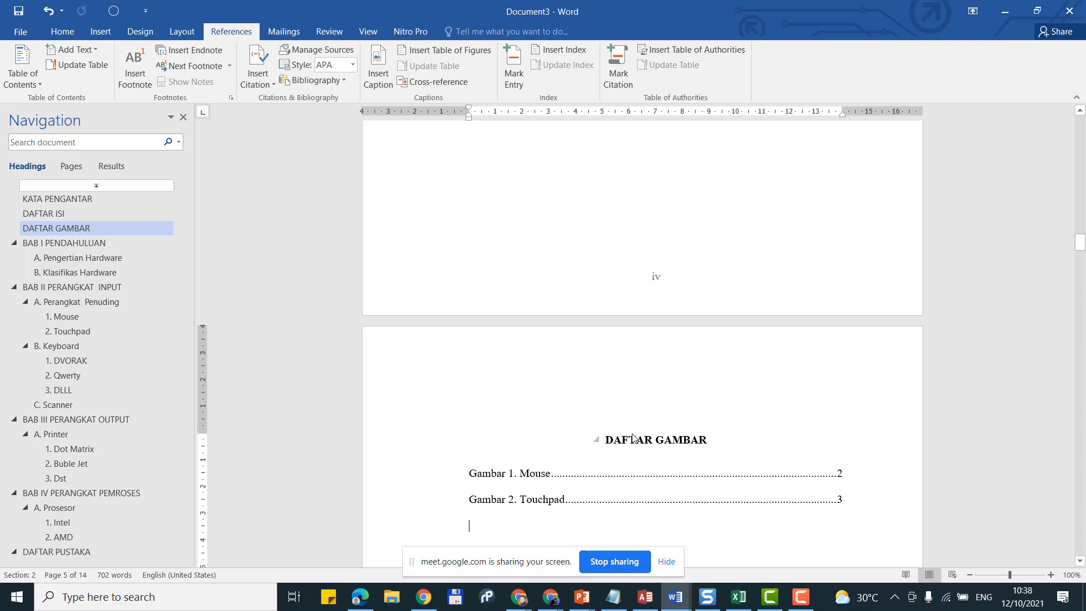
scroll(633, 433, down, 3)
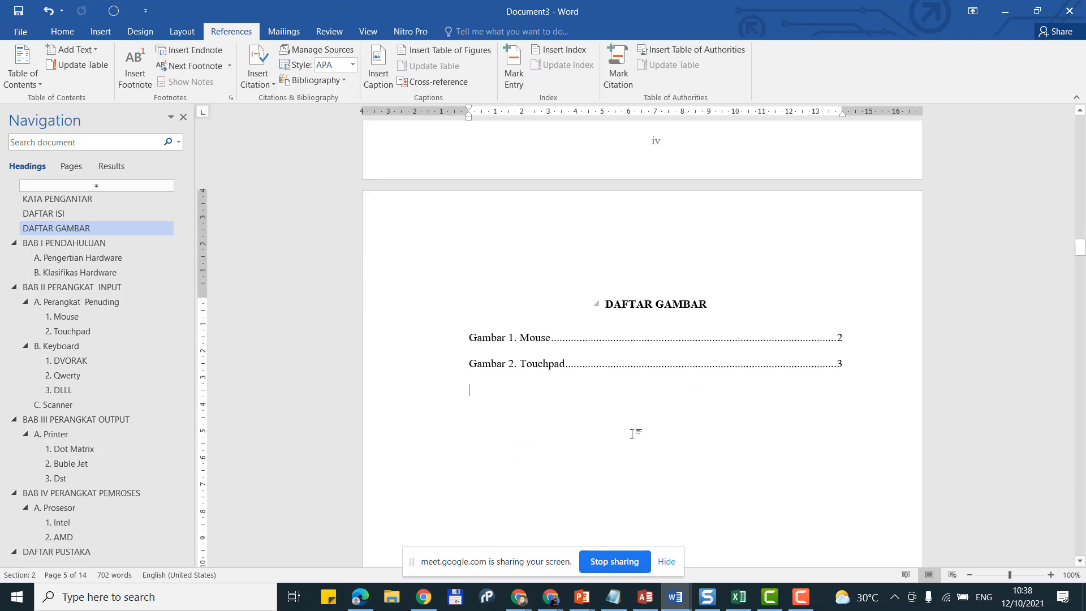
scroll(632, 434, up, 3)
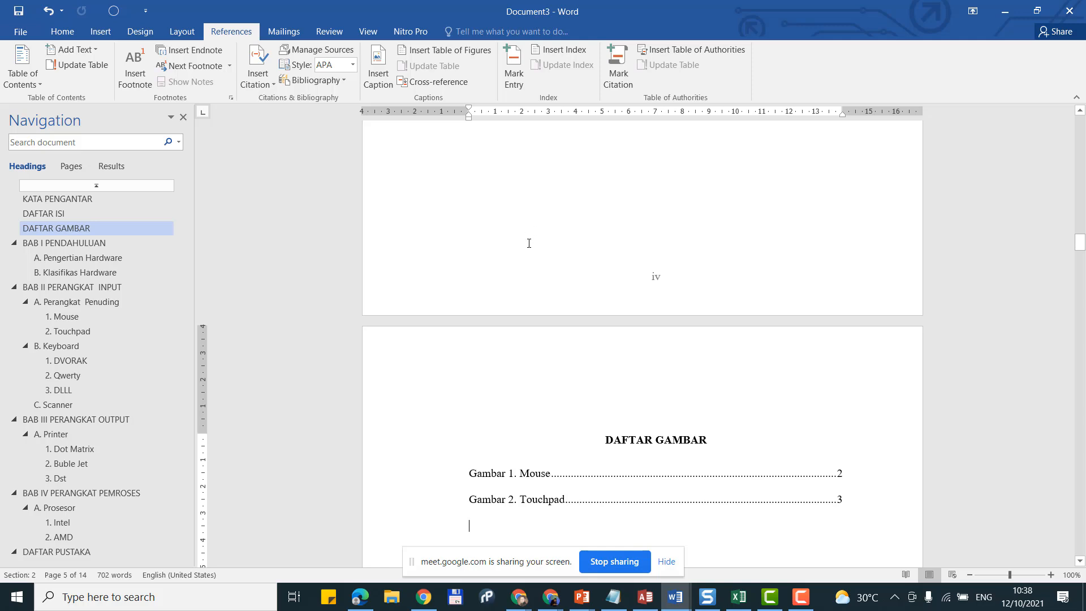
Step: Scroll up to the cover, then jump to BAB I and Perangkat Penuding, checking numbers down to Keyboard
scroll(566, 256, down, 3)
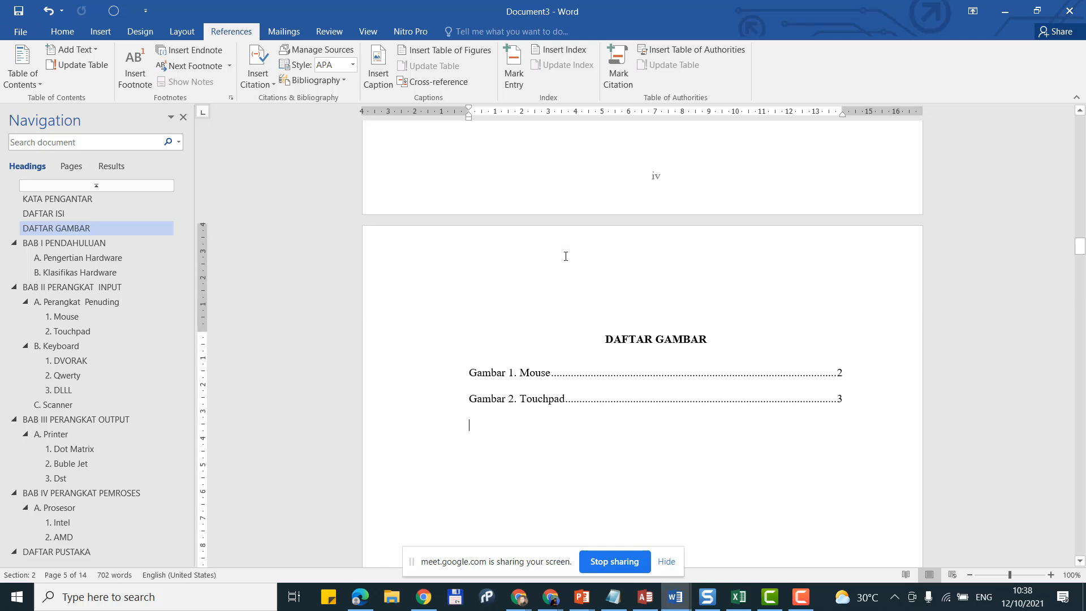
scroll(566, 255, up, 10)
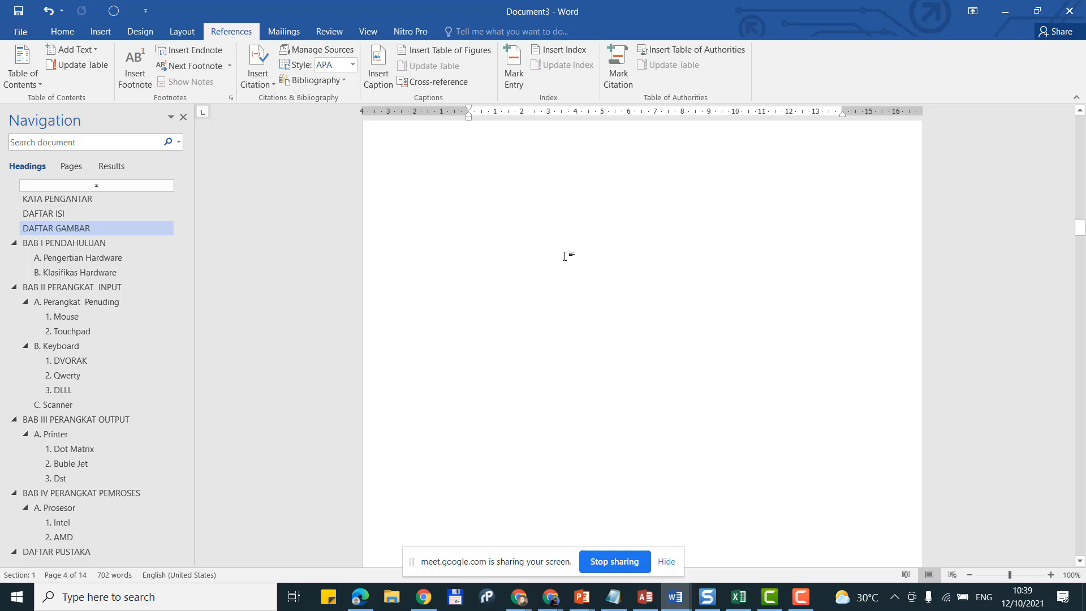
scroll(582, 254, down, 5)
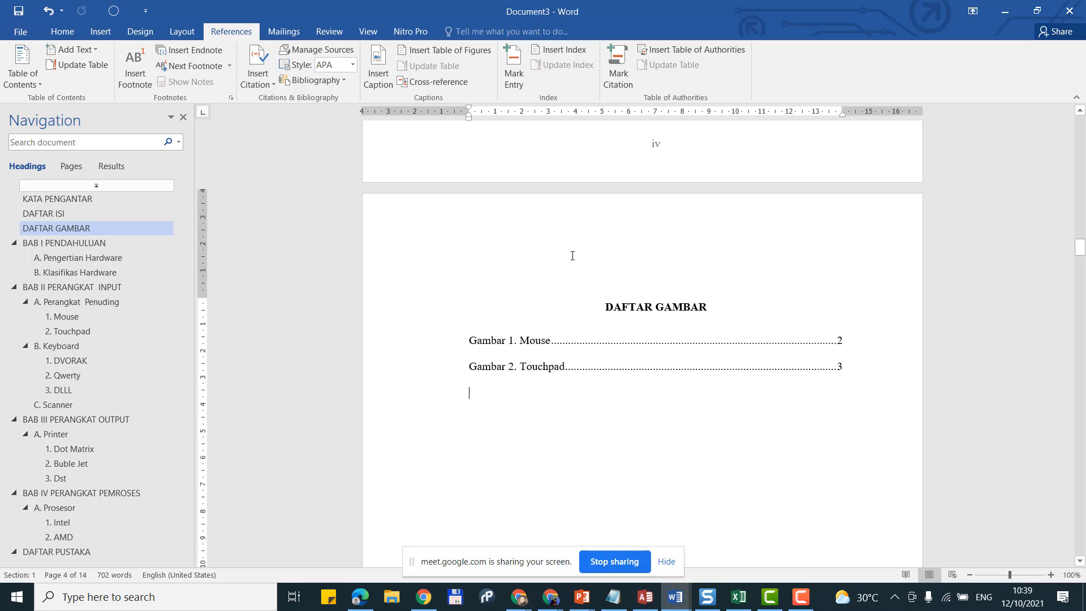
scroll(573, 256, up, 15)
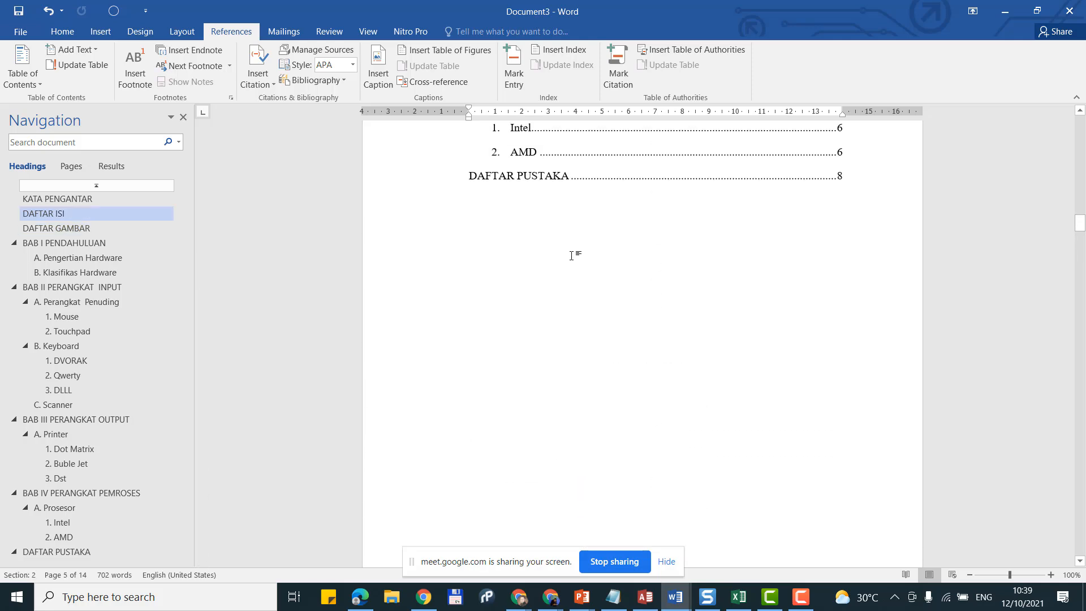
scroll(573, 257, up, 15)
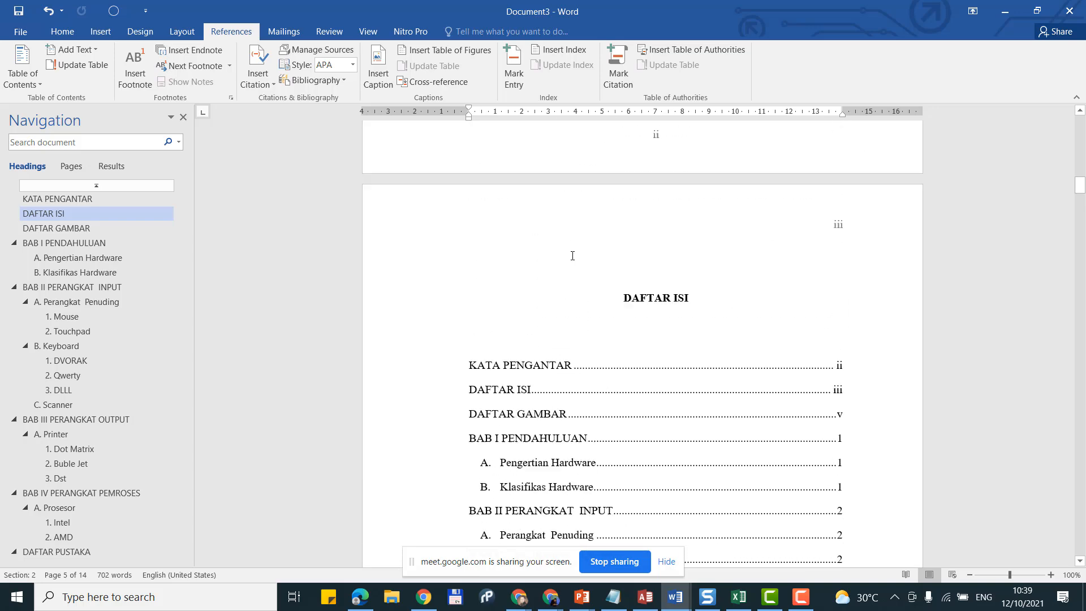
scroll(572, 256, up, 15)
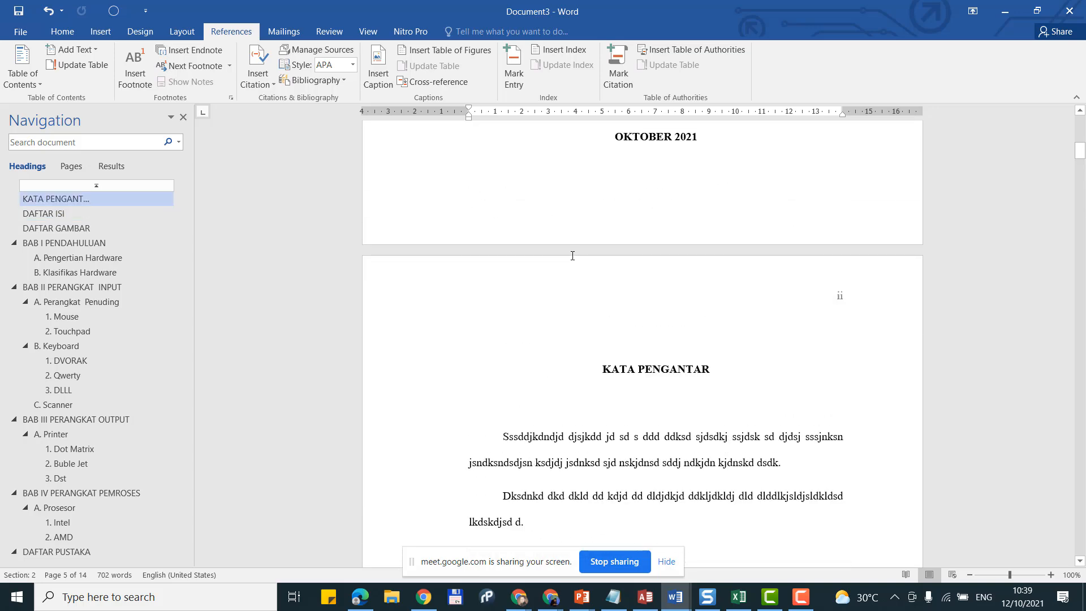
scroll(573, 255, up, 10)
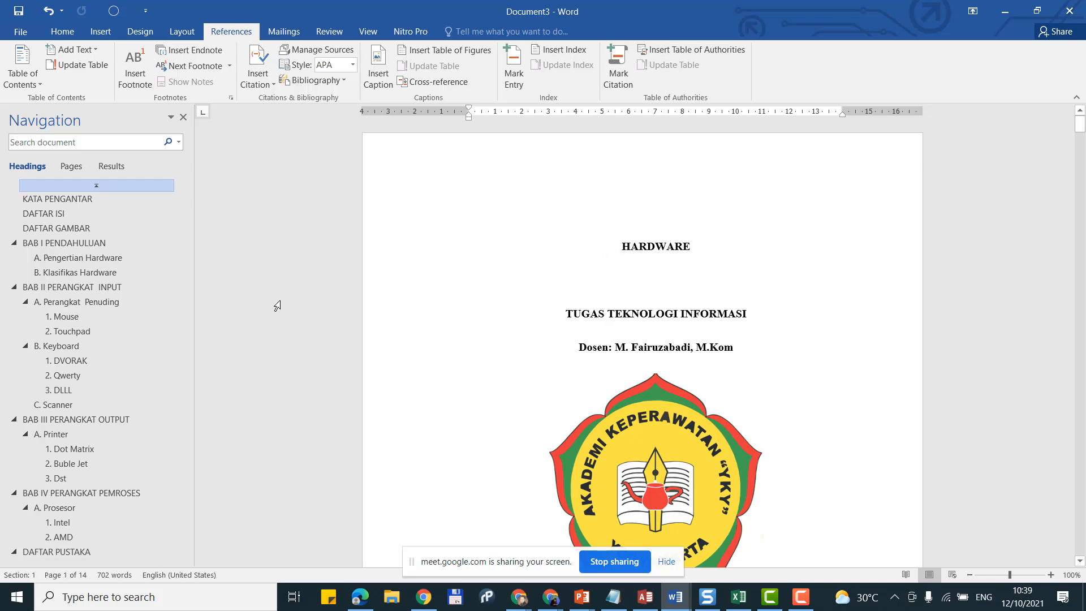
click(80, 243)
click(82, 301)
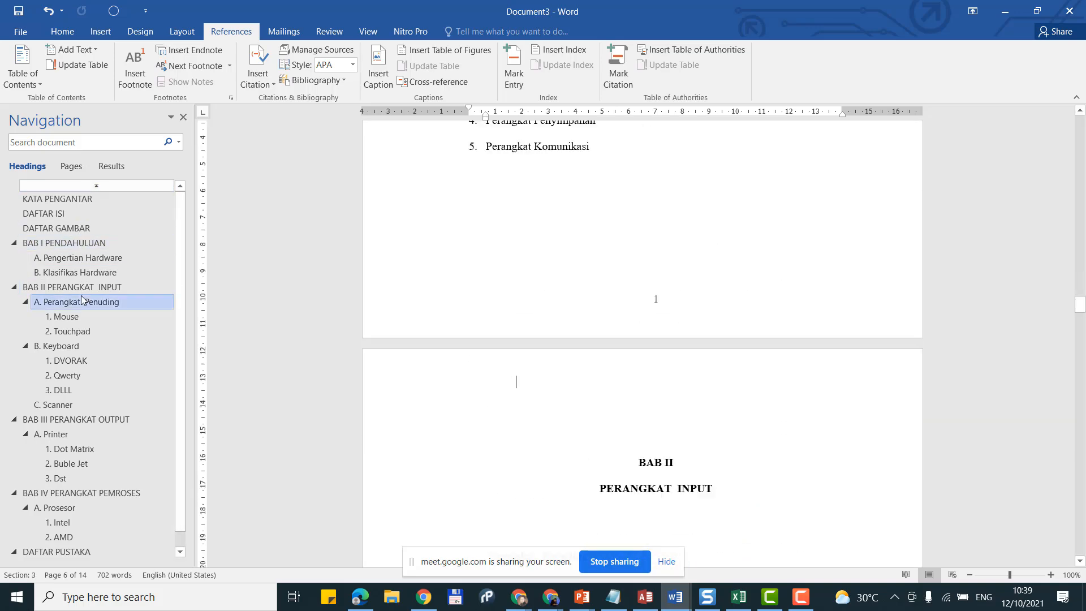
scroll(569, 351, down, 15)
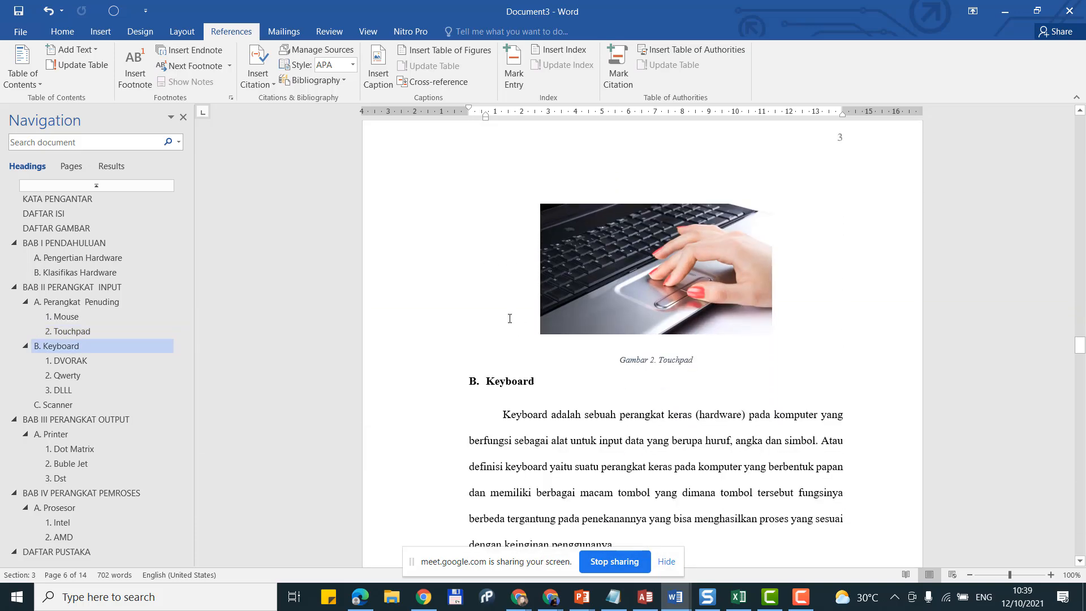
scroll(509, 319, down, 12)
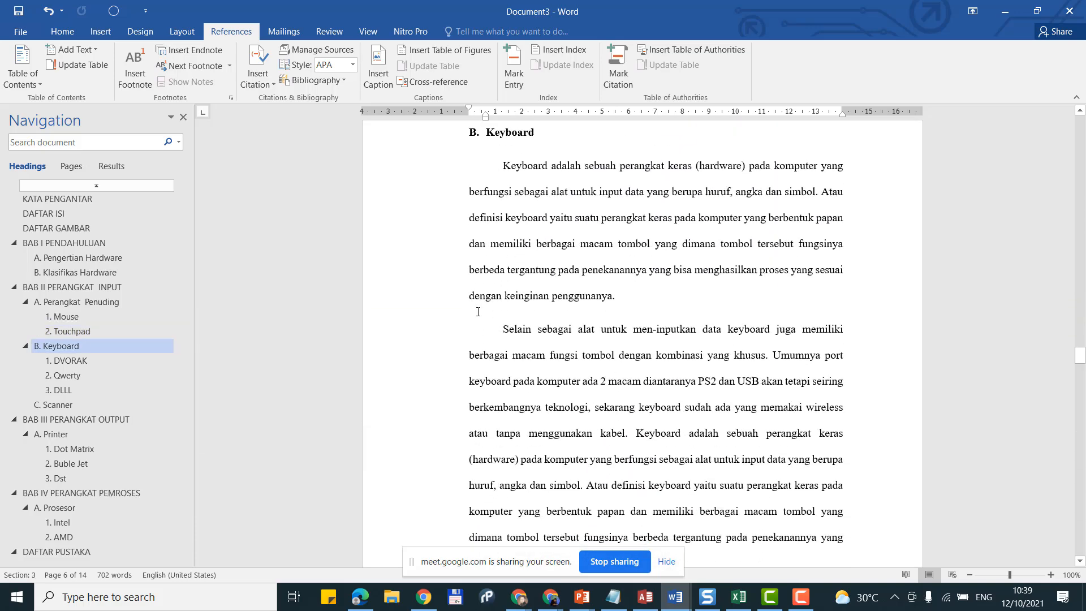
click(13, 36)
click(44, 156)
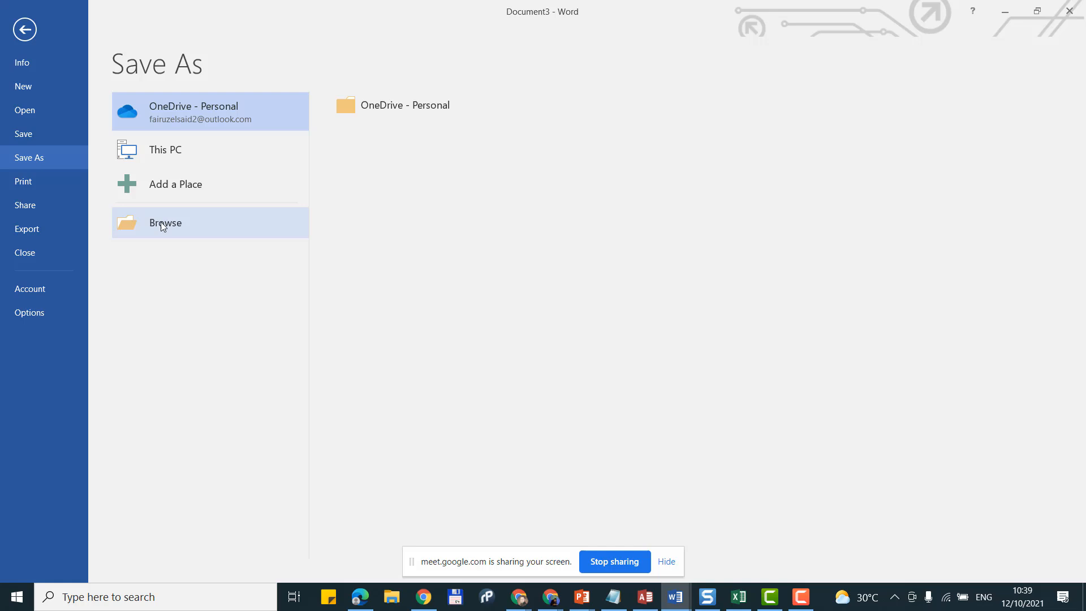
click(199, 232)
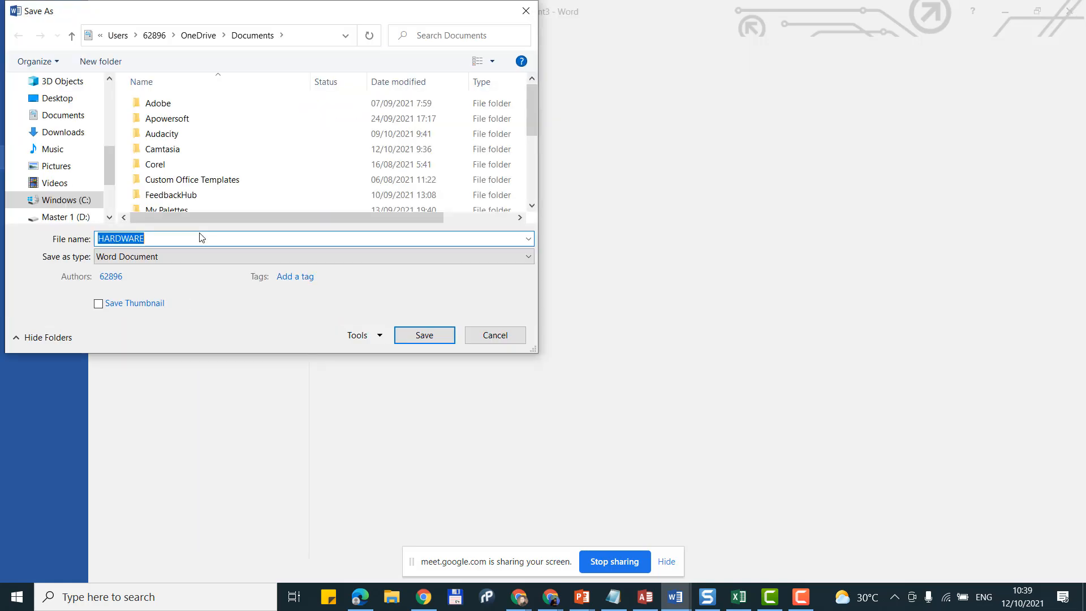
key(Escape)
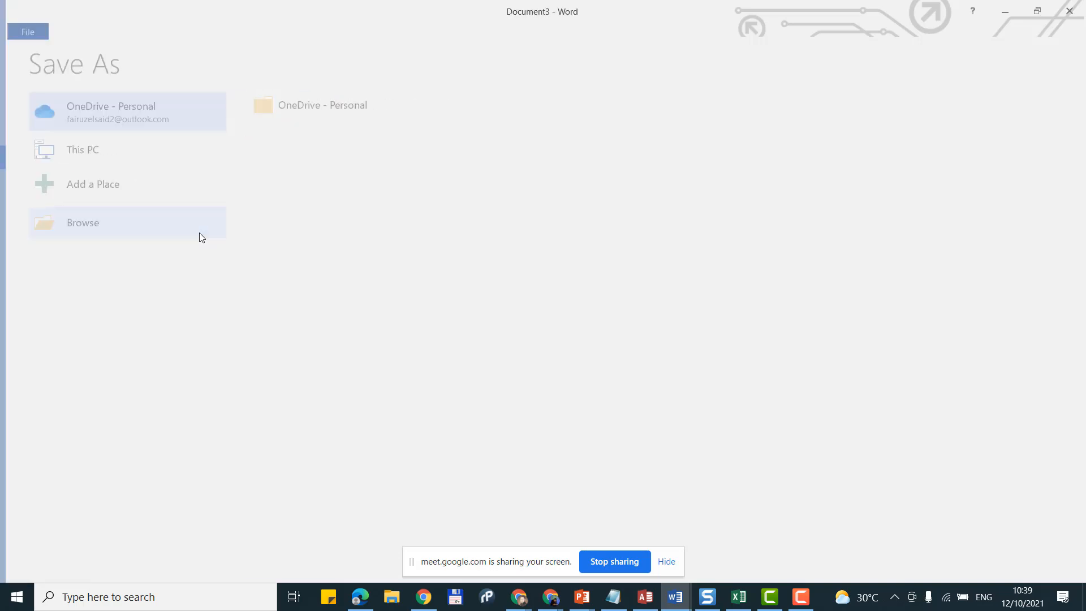
key(Escape)
scroll(488, 275, up, 2)
Step: Insert a Next Page section break after KATA PENGANTAR and delete the blank line above DAFTAR ISI
scroll(489, 275, down, 6)
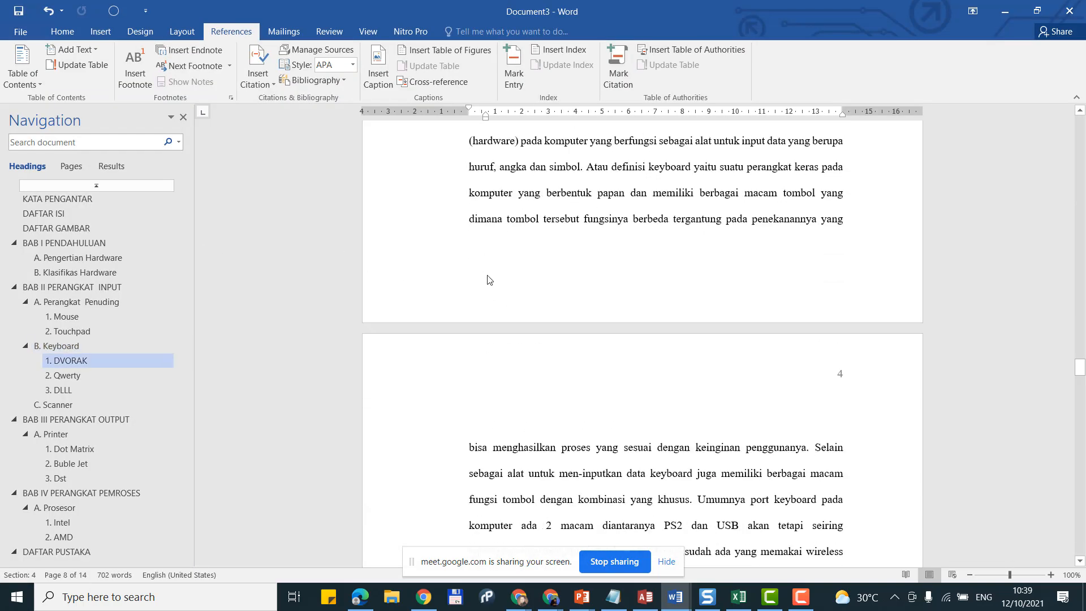
click(68, 215)
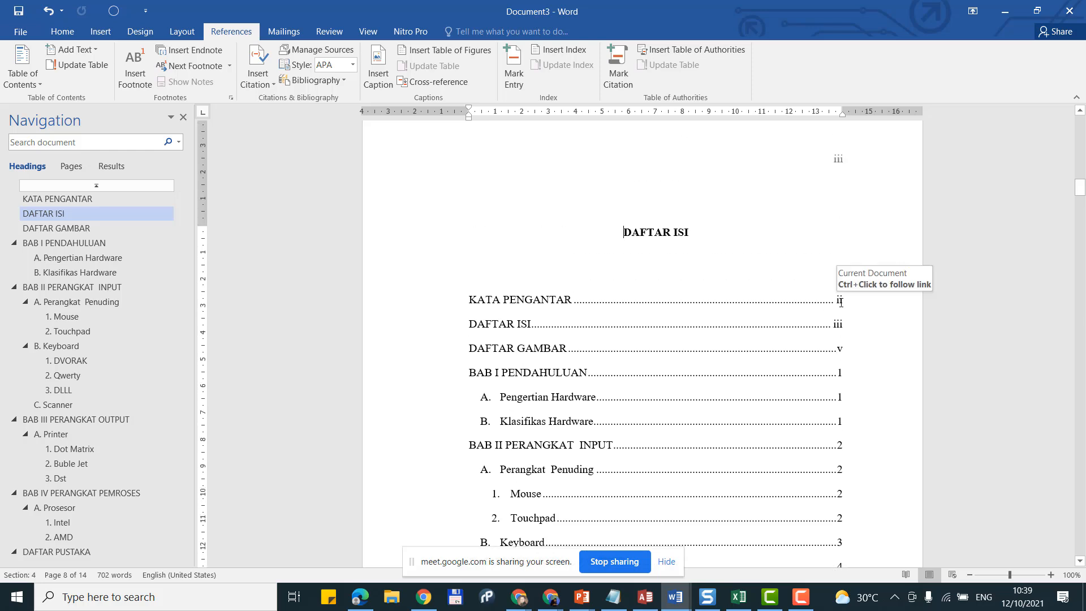
scroll(802, 273, up, 4)
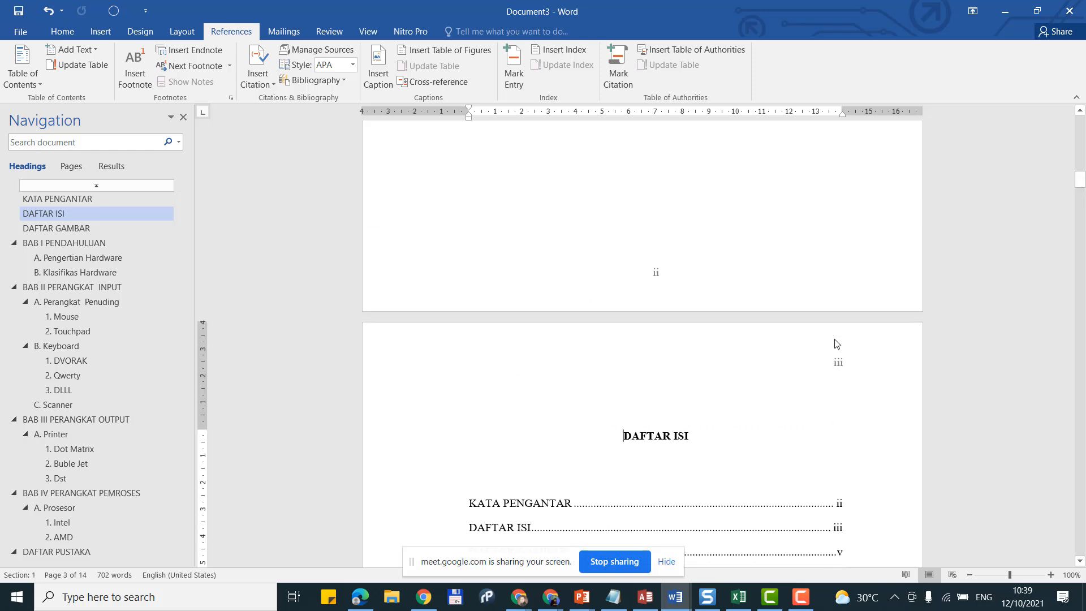
scroll(656, 368, up, 8)
click(672, 351)
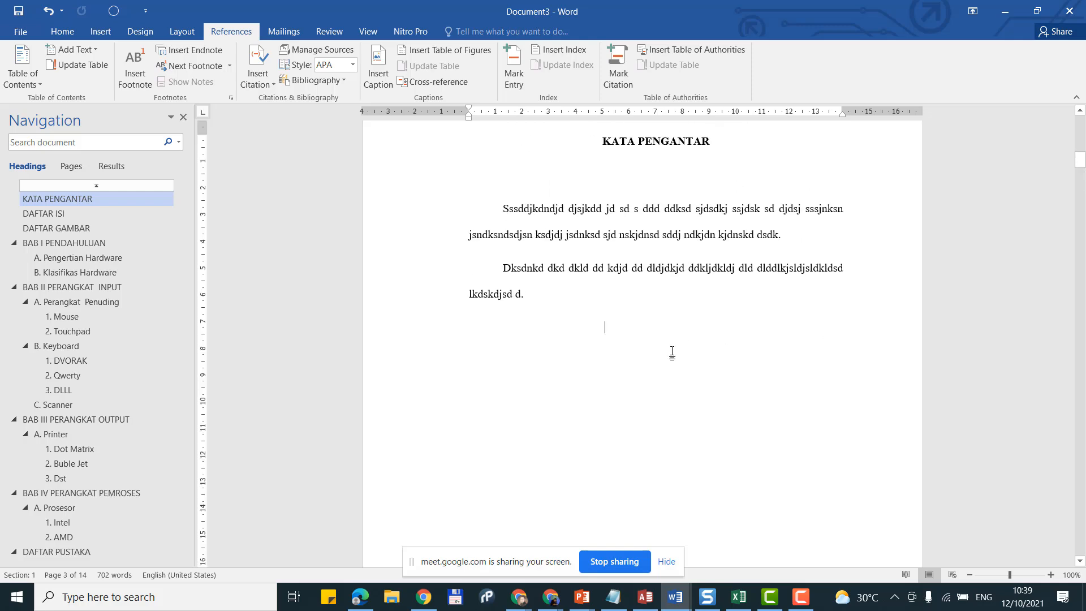
click(76, 36)
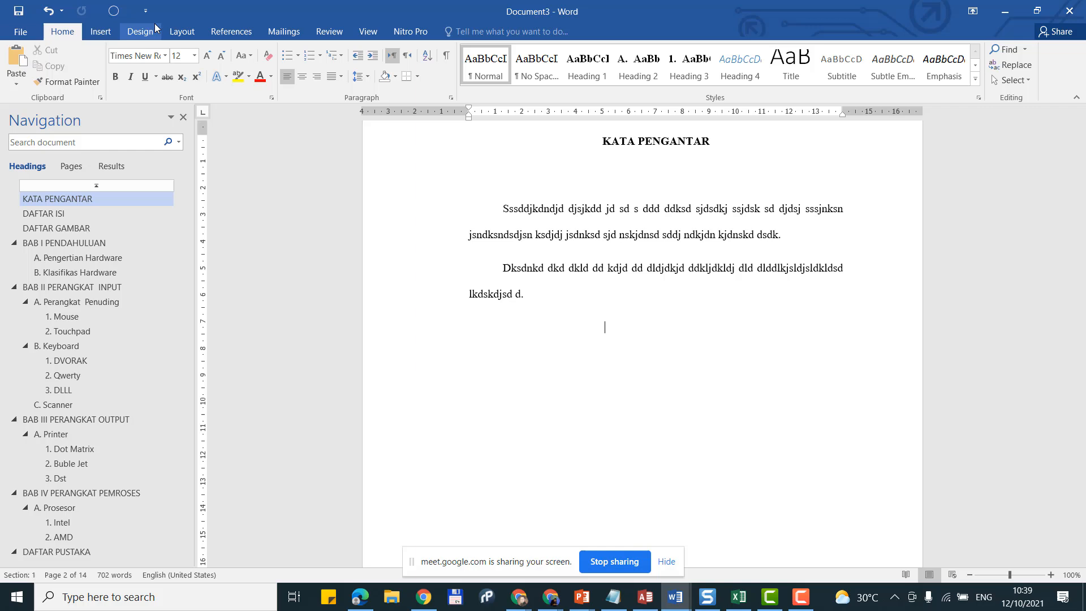
click(182, 31)
click(169, 49)
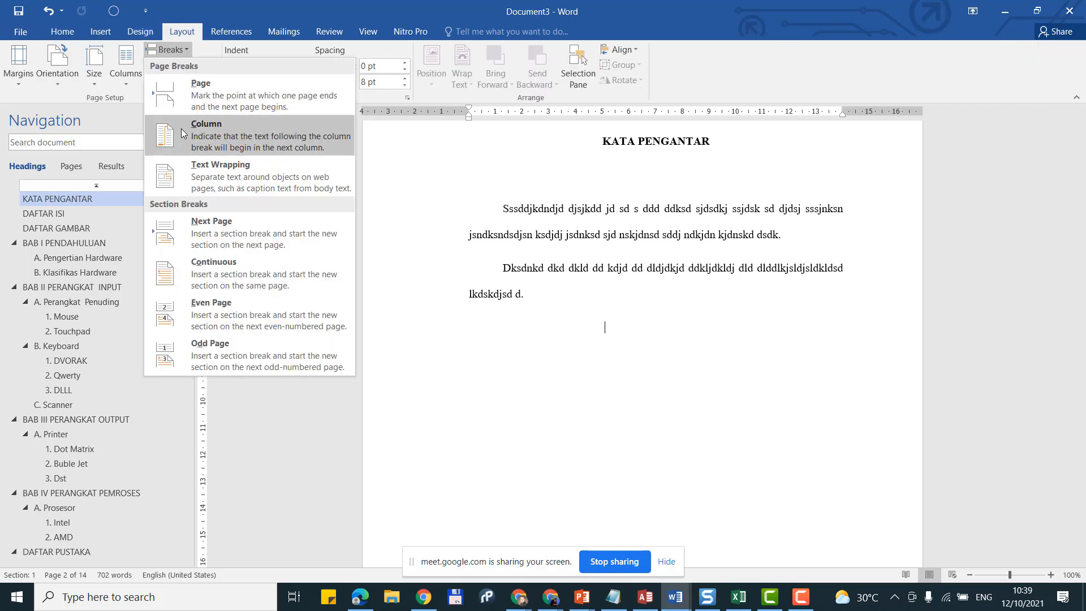
click(205, 221)
scroll(288, 240, down, 5)
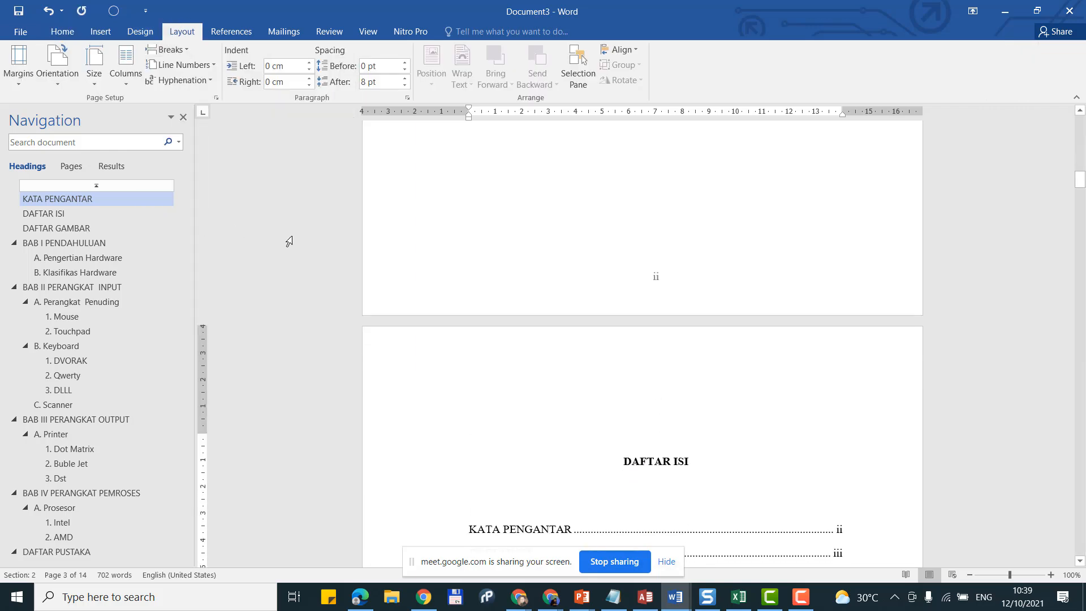
key(Delete)
Step: Insert a plain page number in the DAFTAR ISI footer, centre it as iii, and close the footer
scroll(451, 286, down, 10)
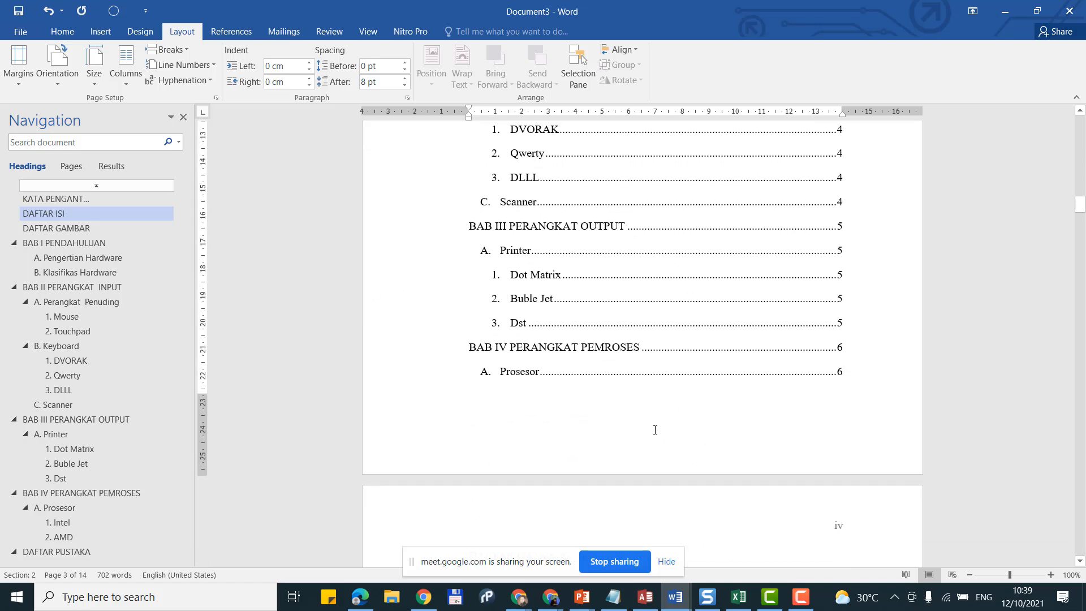
scroll(655, 430, up, 10)
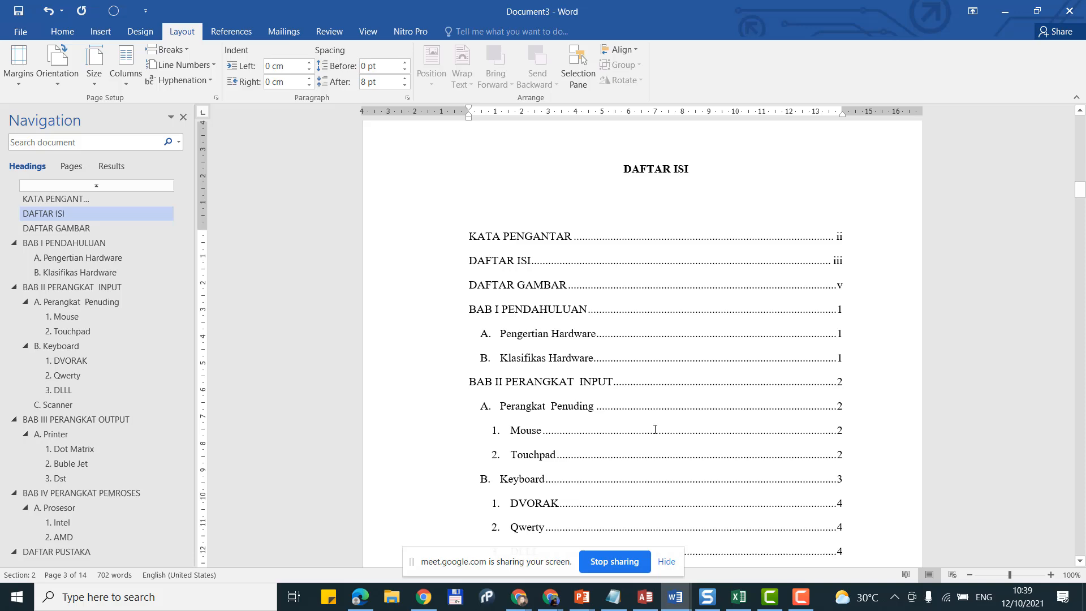
scroll(655, 432, down, 10)
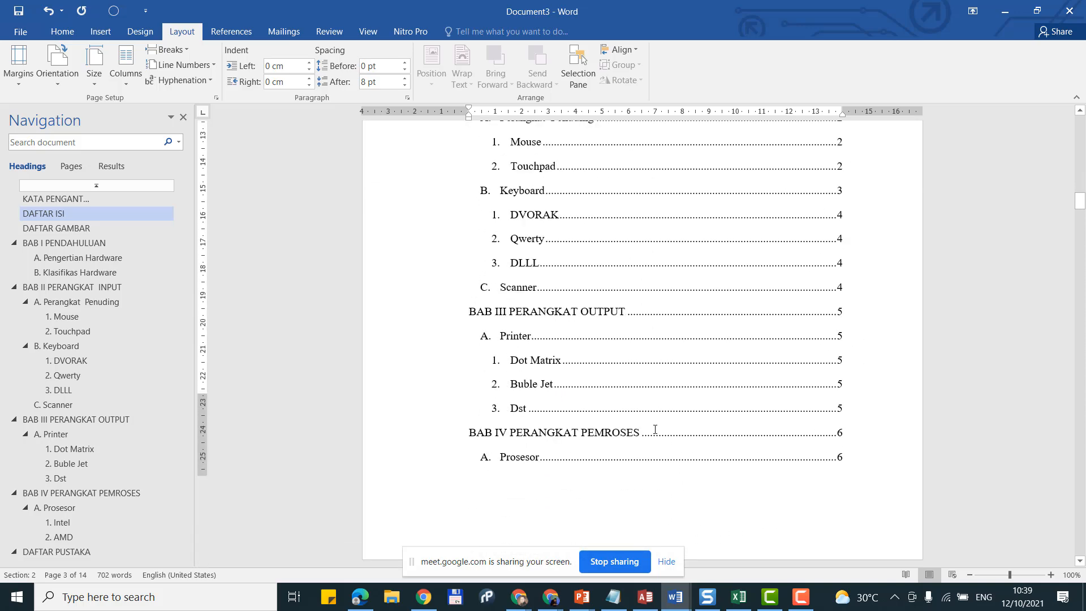
scroll(655, 431, down, 1)
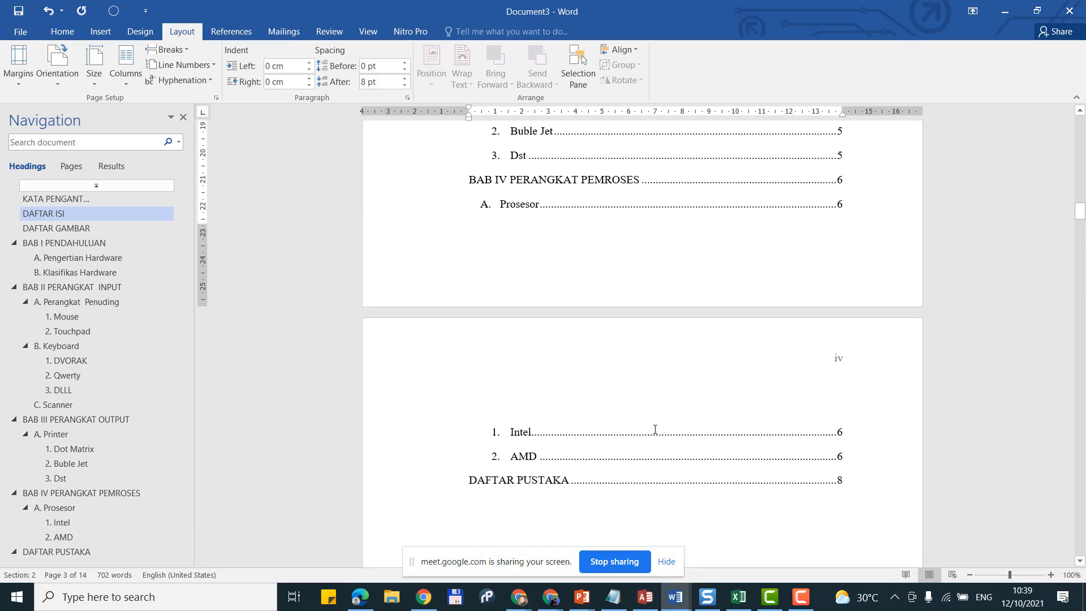
double_click(689, 250)
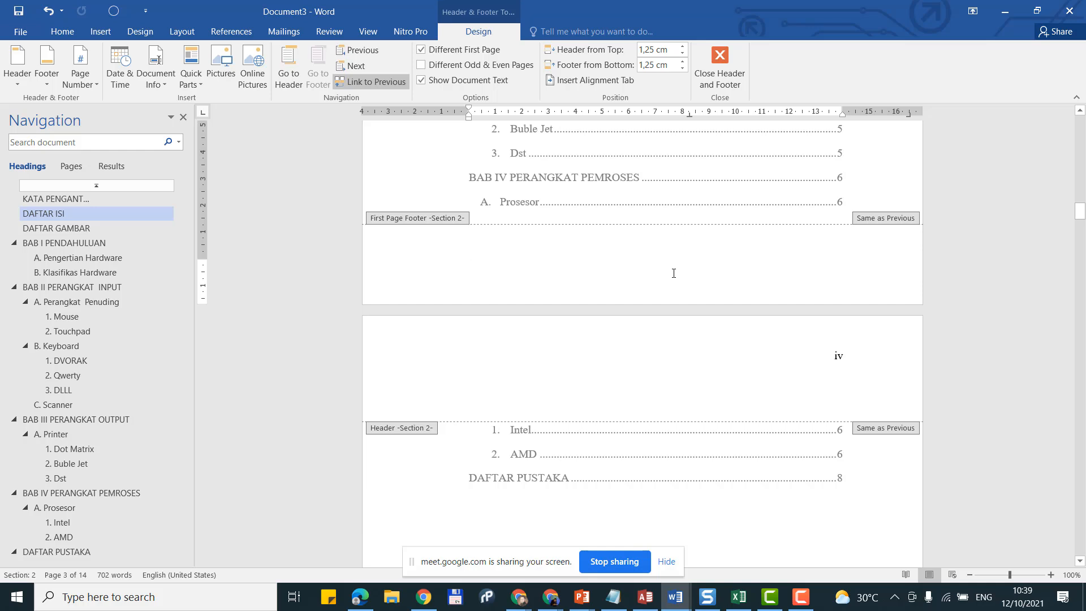
click(69, 84)
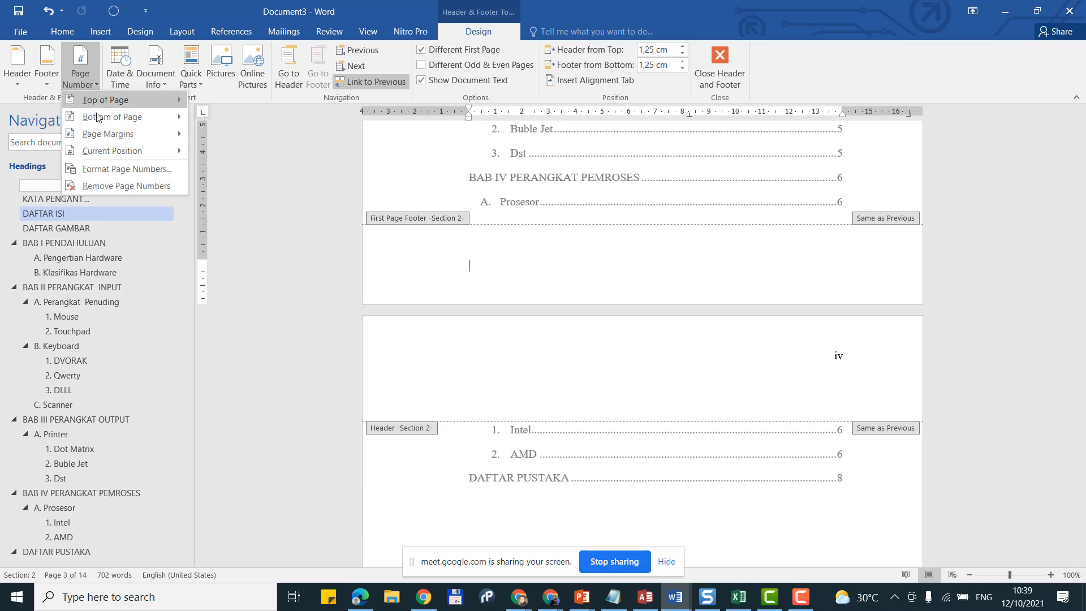
mouse_move(119, 152)
click(263, 195)
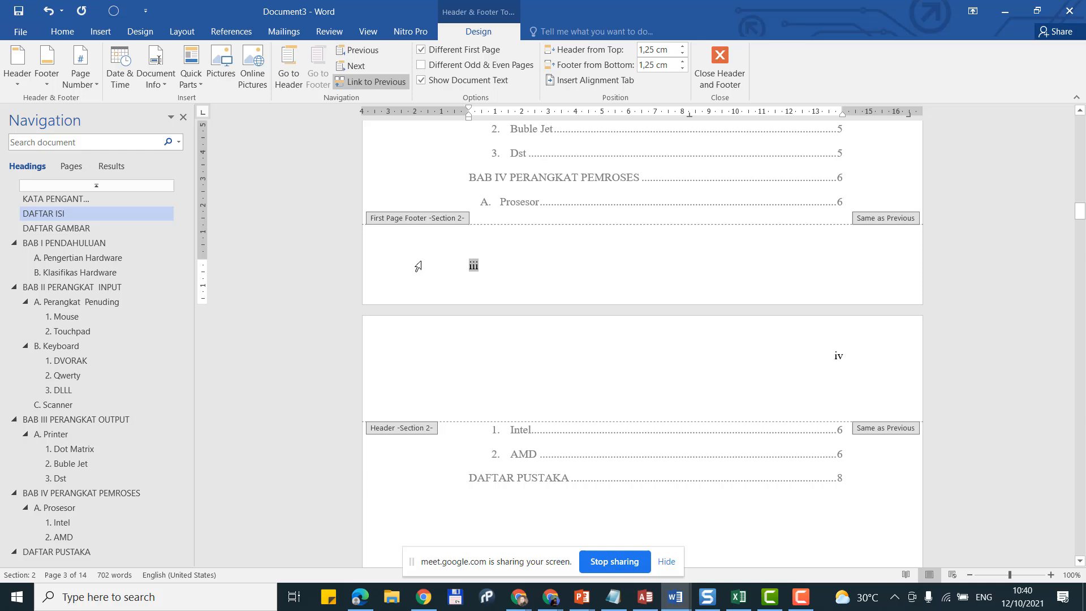
click(62, 32)
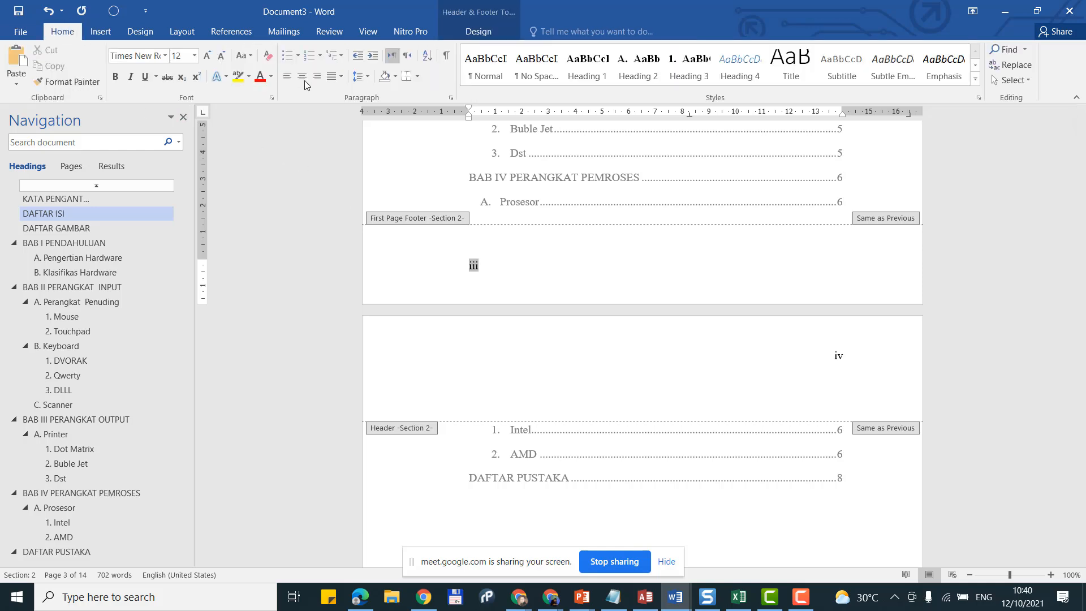
click(306, 78)
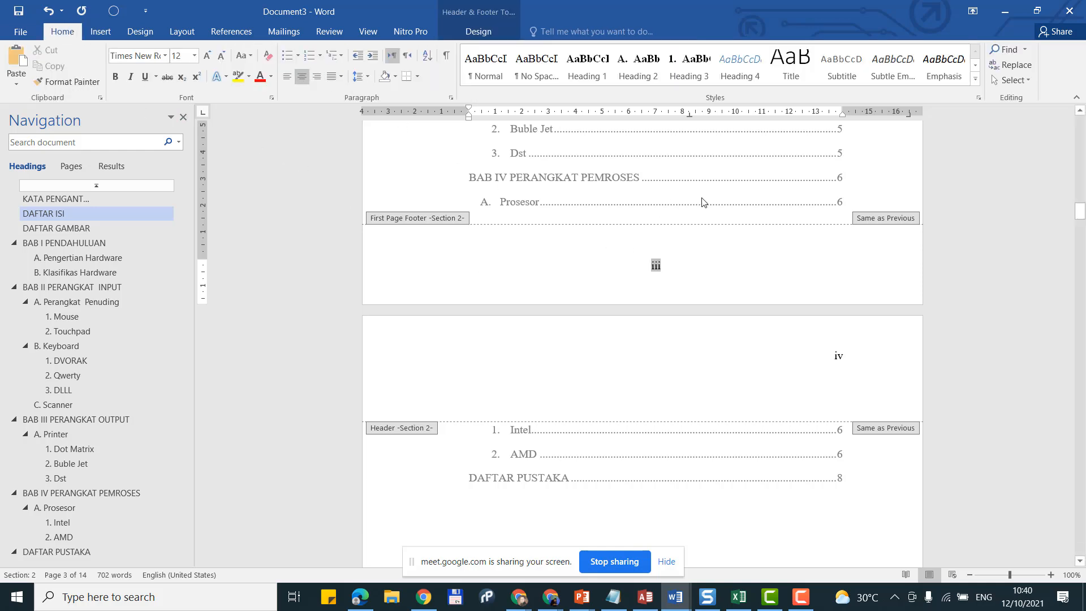
double_click(795, 500)
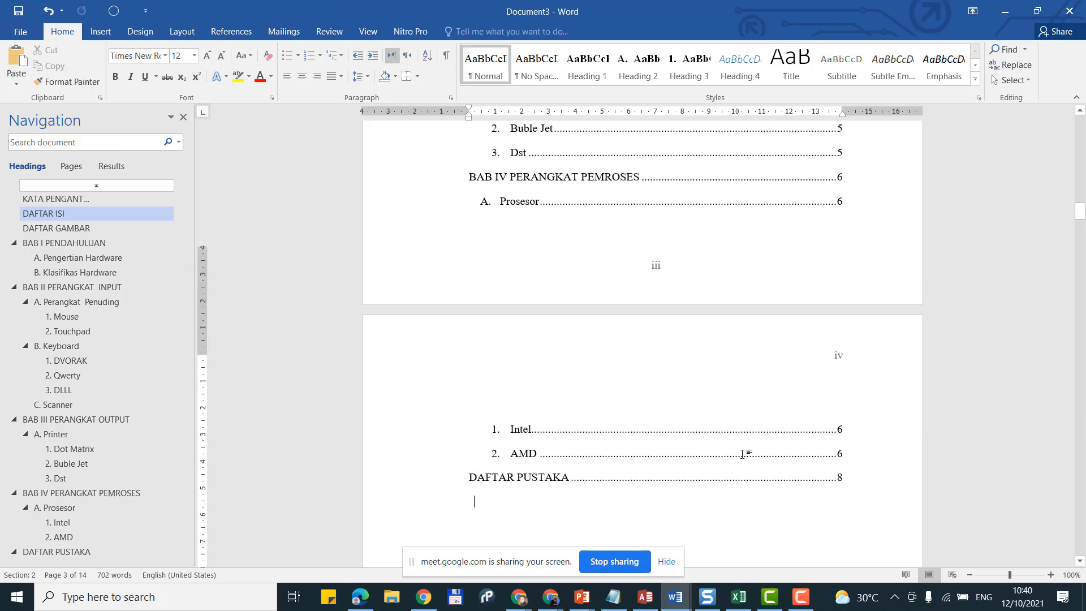
Step: Turn off Link to Previous for the DAFTAR ISI footer showing page iv, then close footer editing
scroll(736, 435, down, 10)
scroll(719, 431, down, 2)
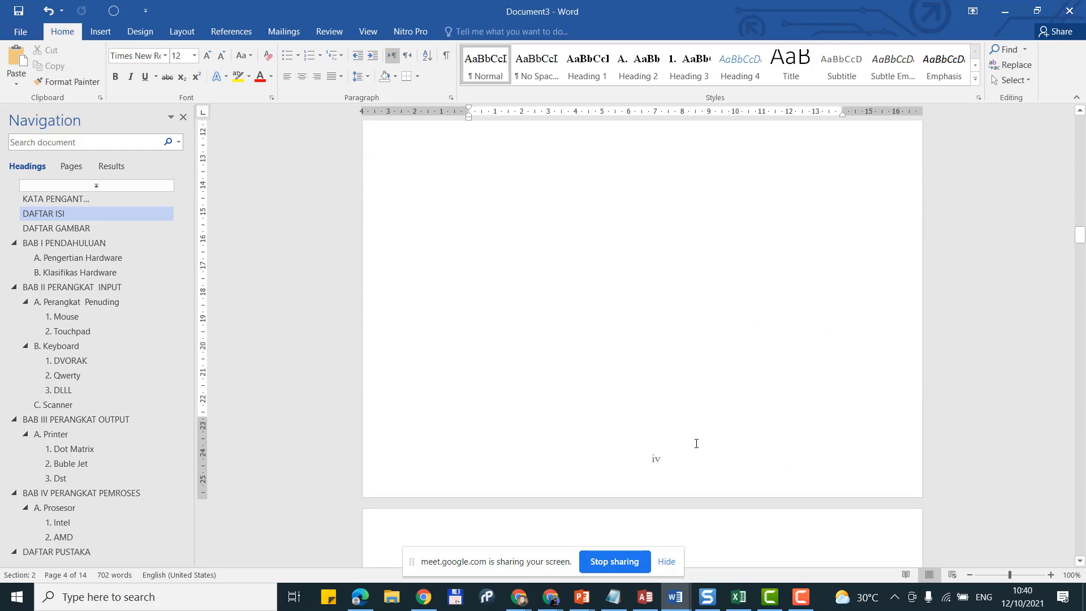
scroll(664, 393, up, 2)
scroll(664, 392, down, 8)
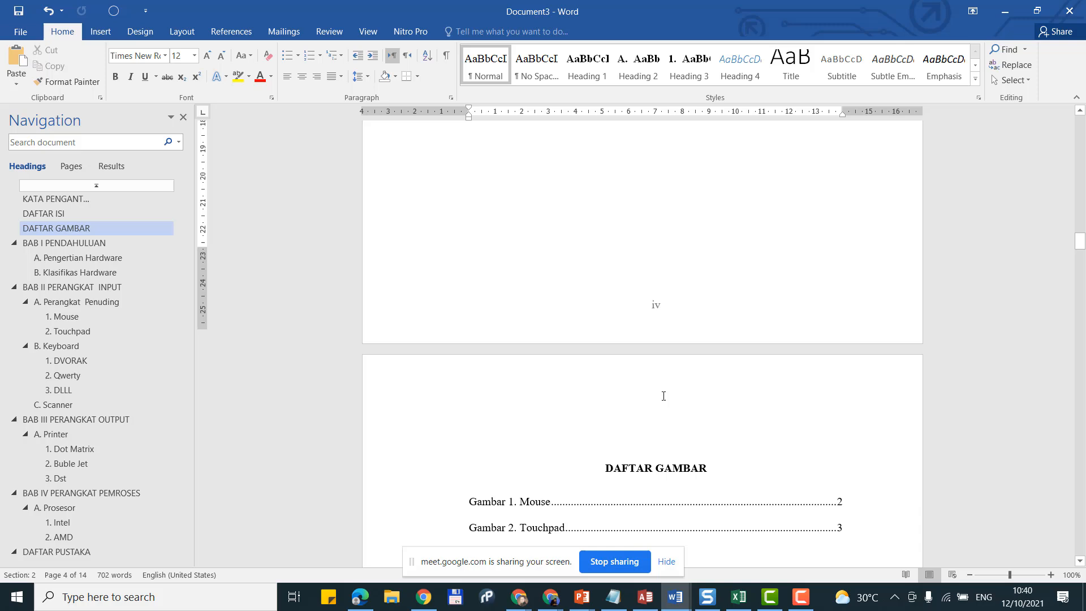
double_click(670, 293)
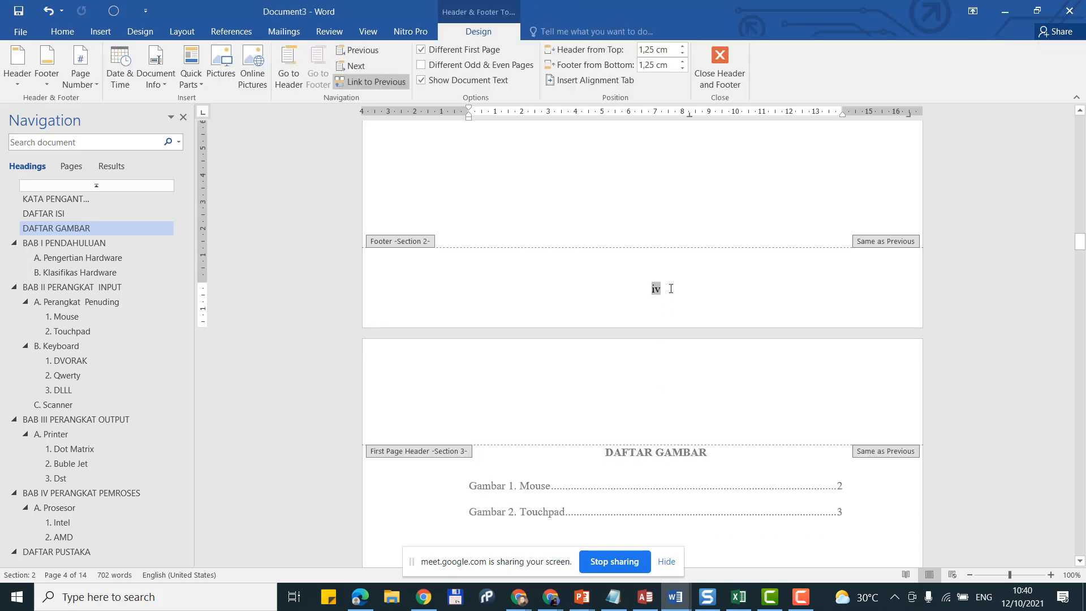
click(374, 82)
scroll(568, 209, up, 8)
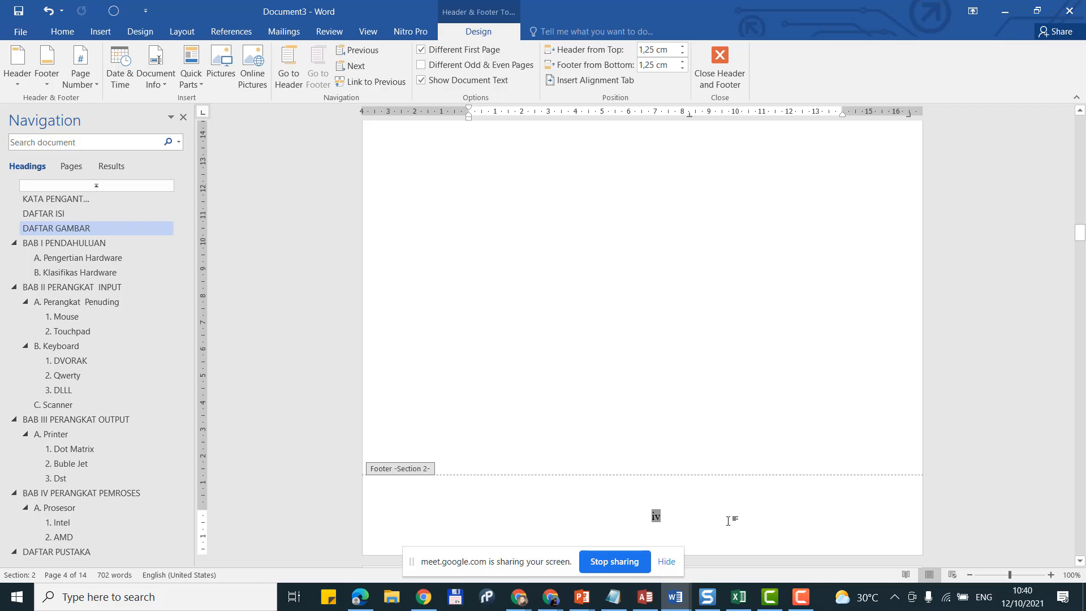
double_click(632, 309)
Step: Scroll through the front matter to check the roman page numbers
scroll(632, 309, up, 6)
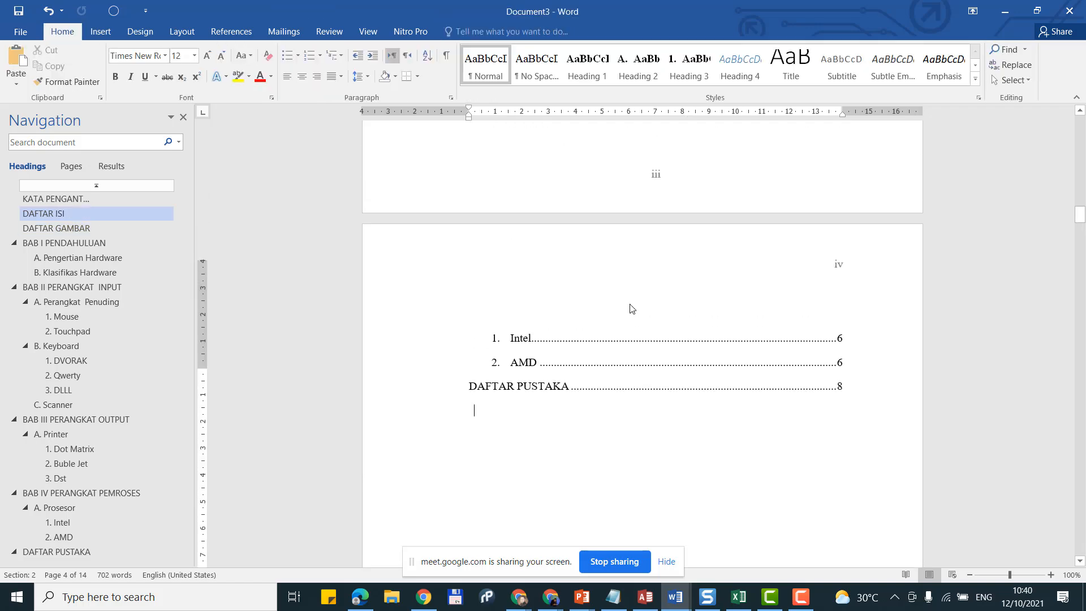
scroll(632, 308, up, 12)
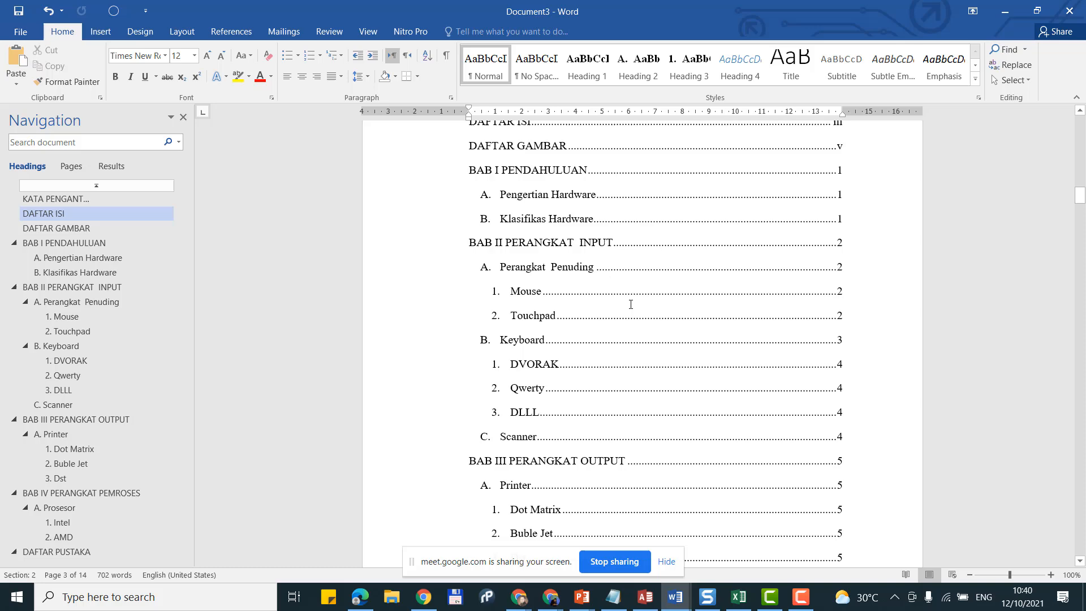
scroll(631, 305, down, 15)
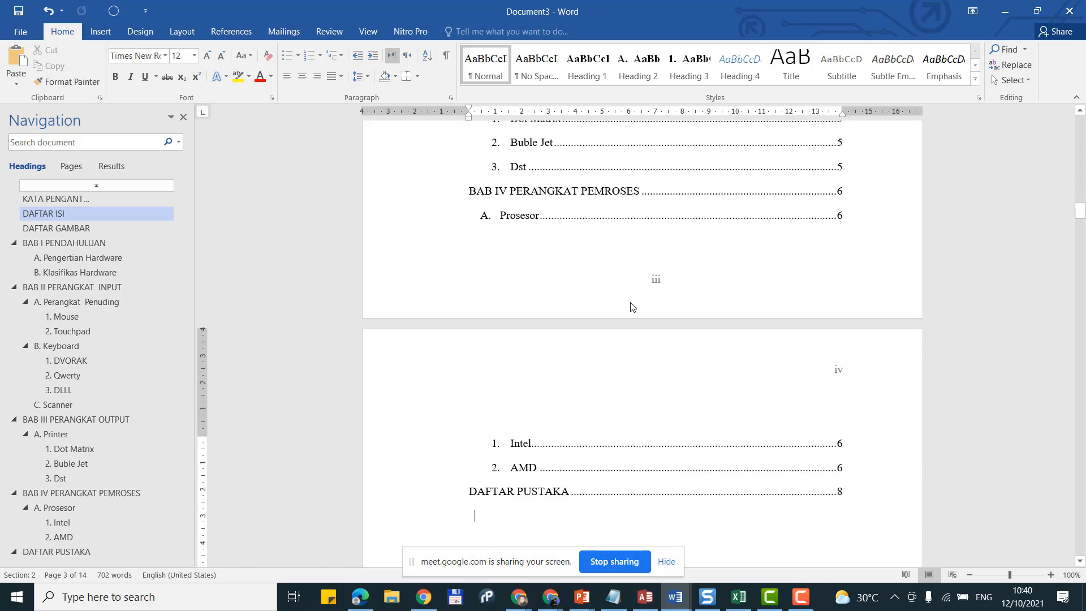
scroll(656, 283, up, 9)
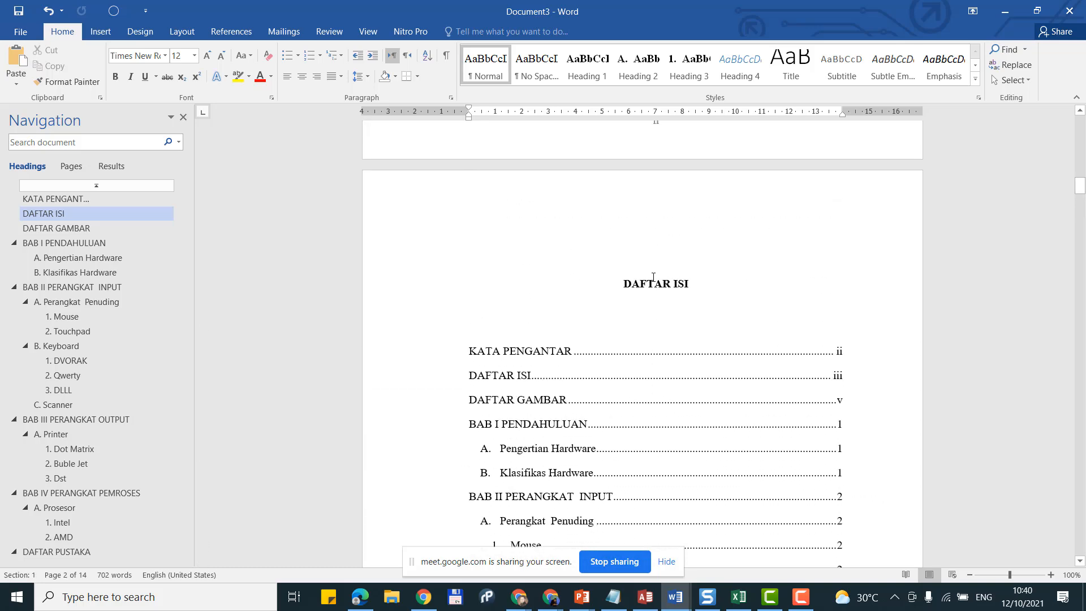
scroll(679, 347, down, 3)
scroll(679, 346, down, 10)
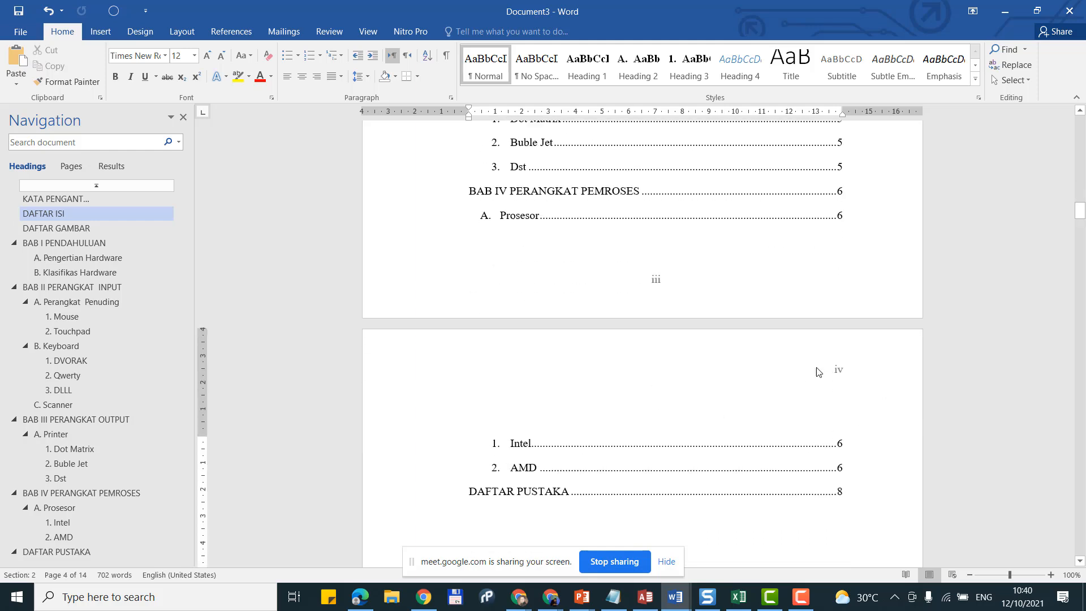
scroll(803, 373, down, 15)
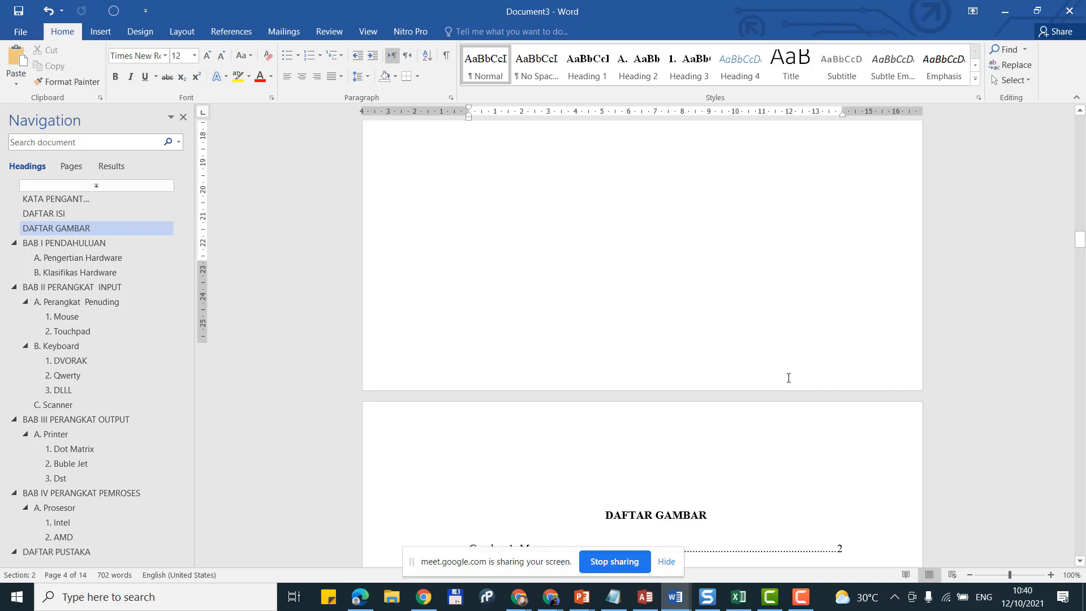
scroll(789, 378, down, 12)
scroll(773, 381, up, 10)
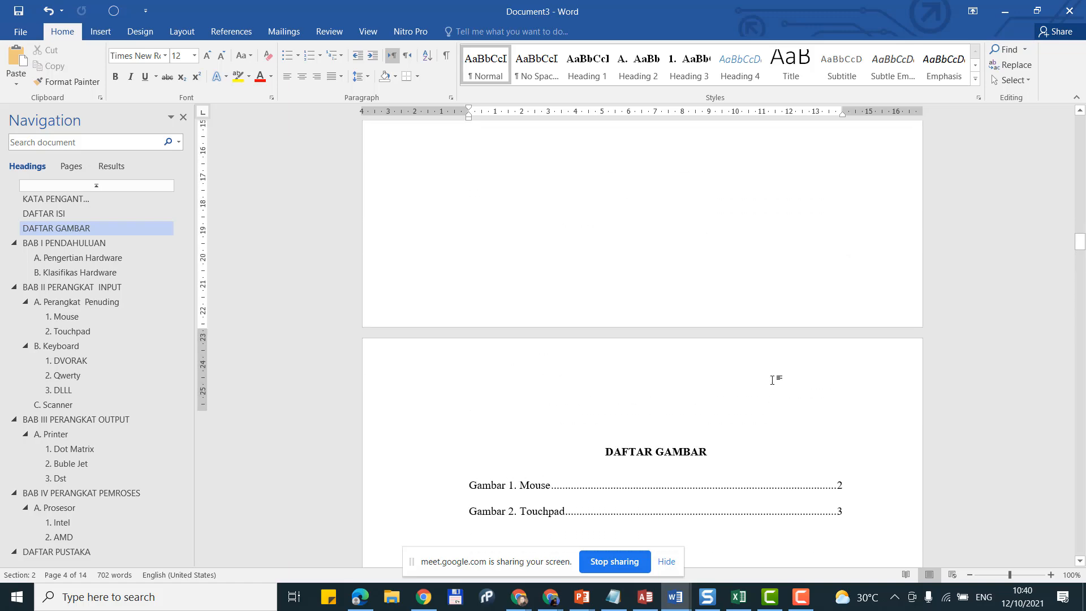
scroll(773, 380, up, 20)
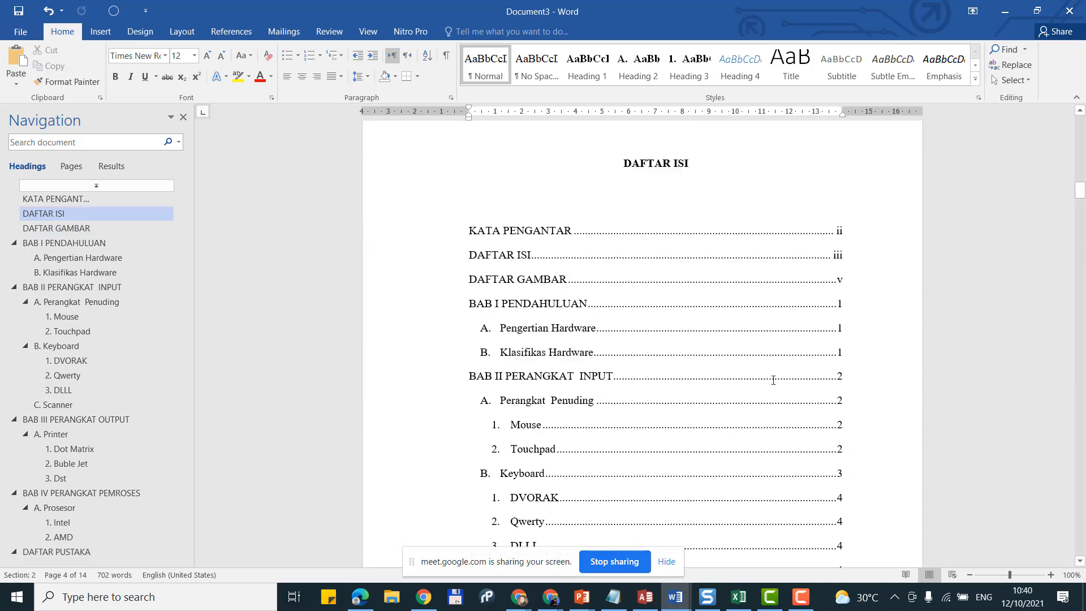
scroll(773, 381, up, 15)
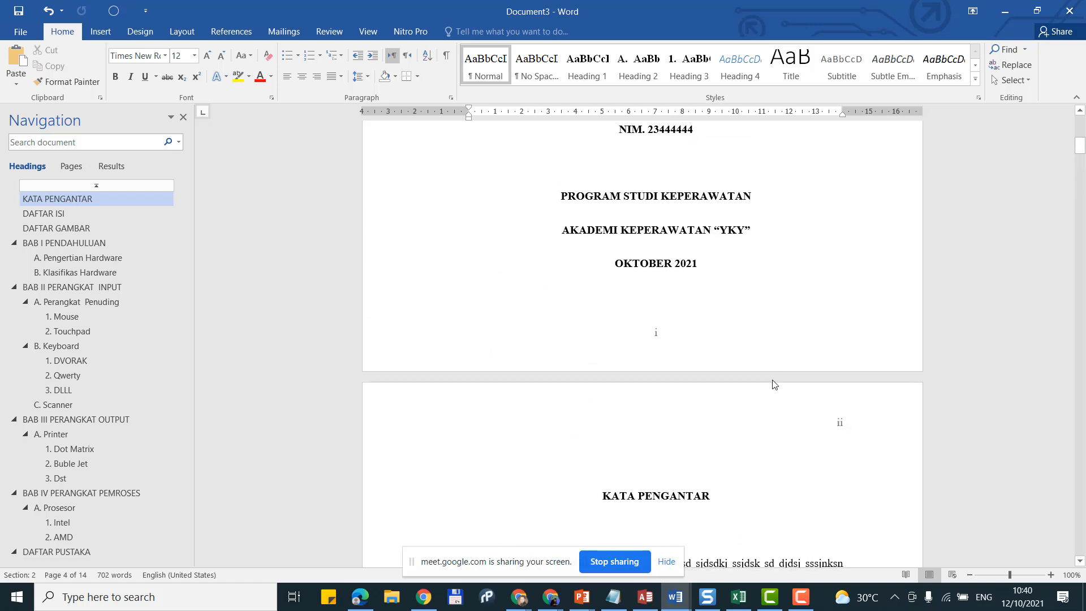
scroll(775, 385, up, 5)
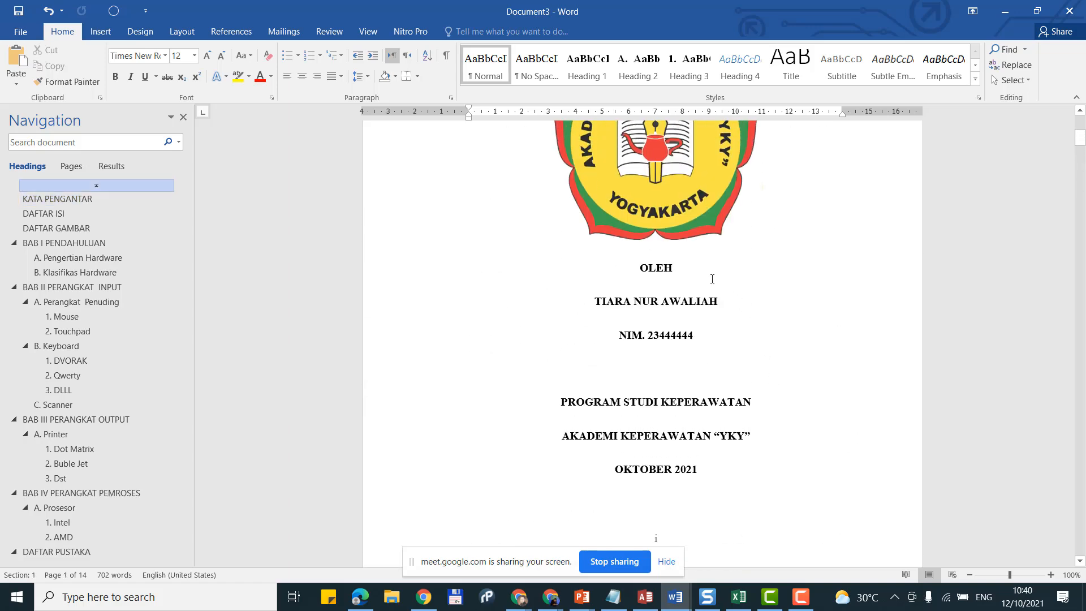
scroll(707, 284, up, 3)
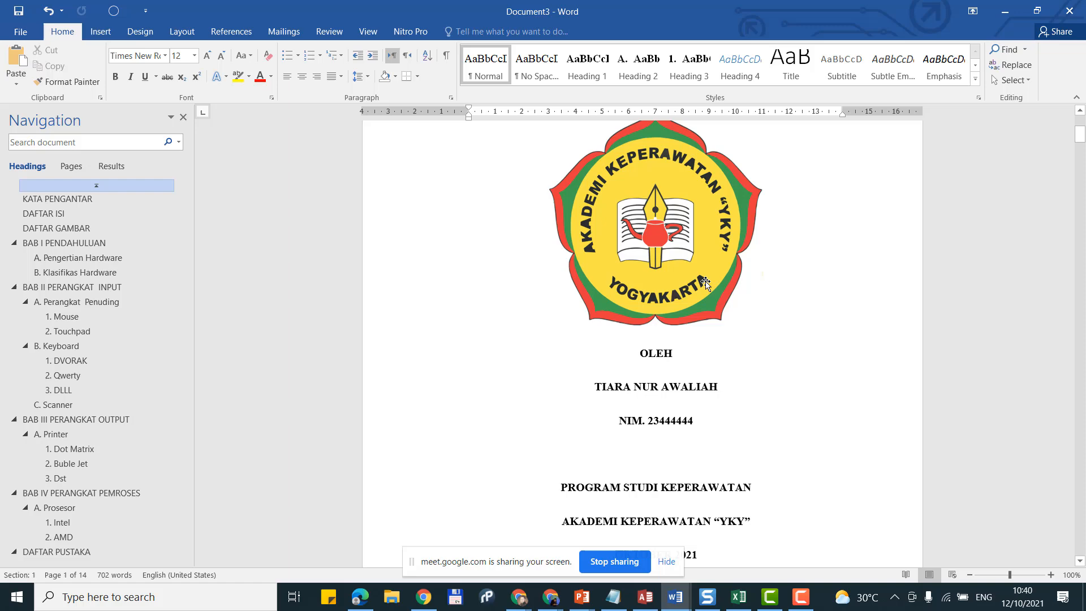
scroll(663, 276, down, 16)
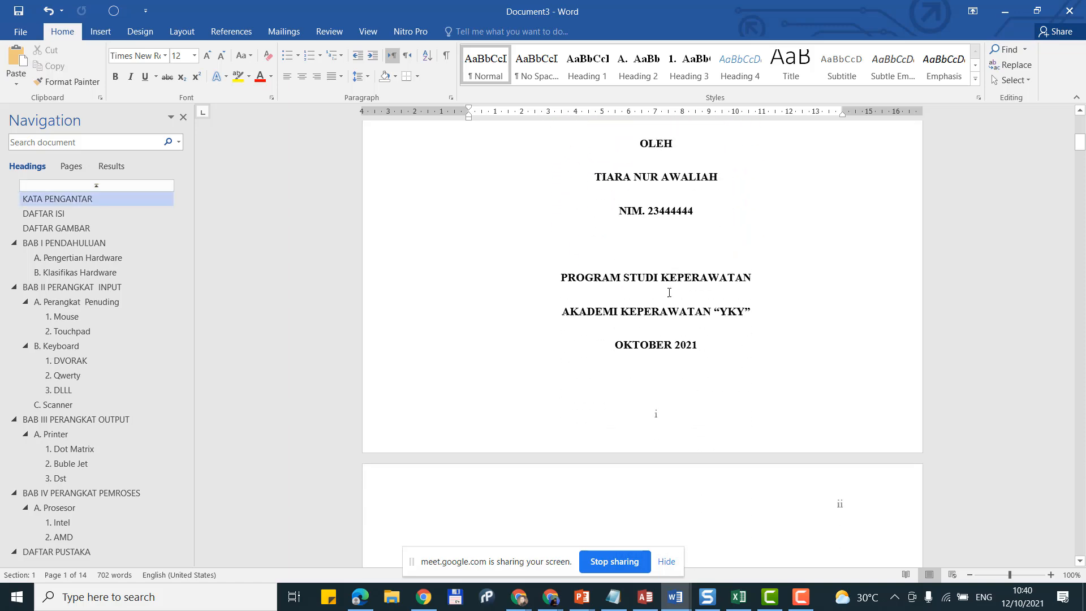
scroll(669, 295, down, 5)
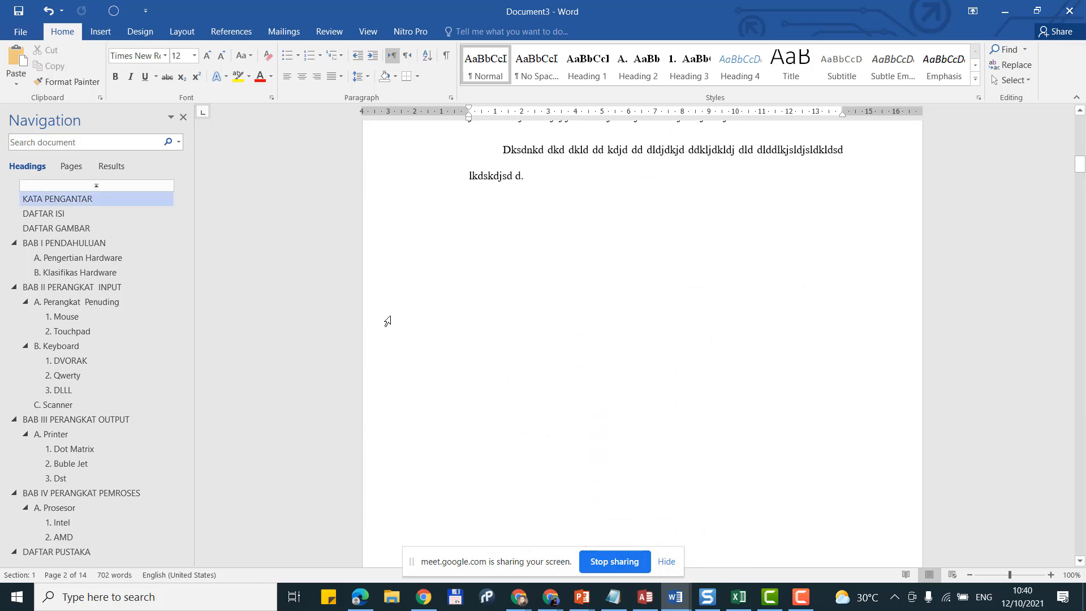
Step: Start Save As for the report and browse for a save location
click(23, 36)
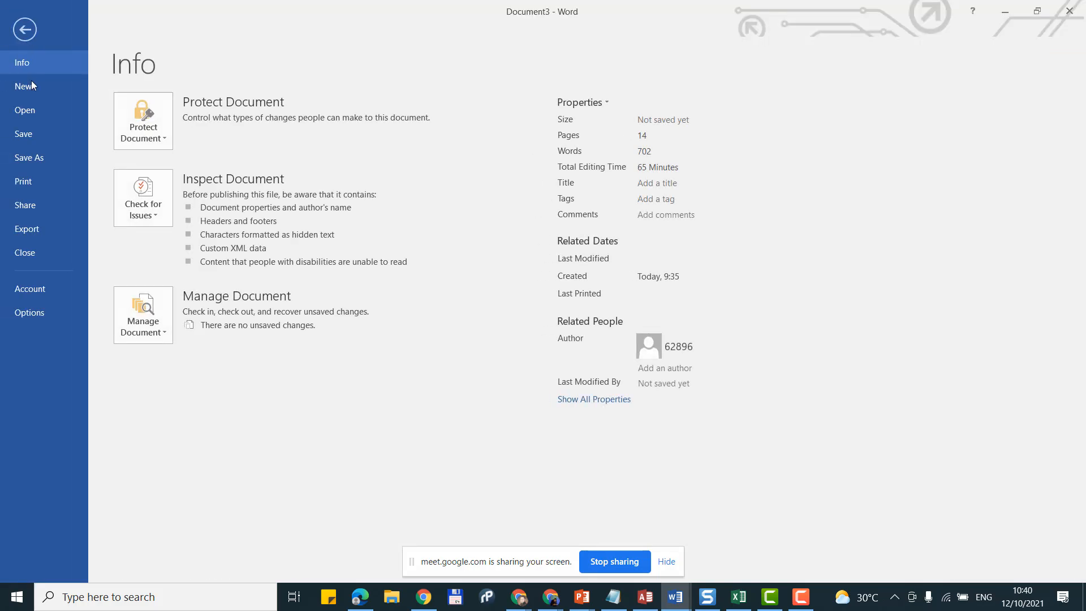
click(43, 156)
click(175, 233)
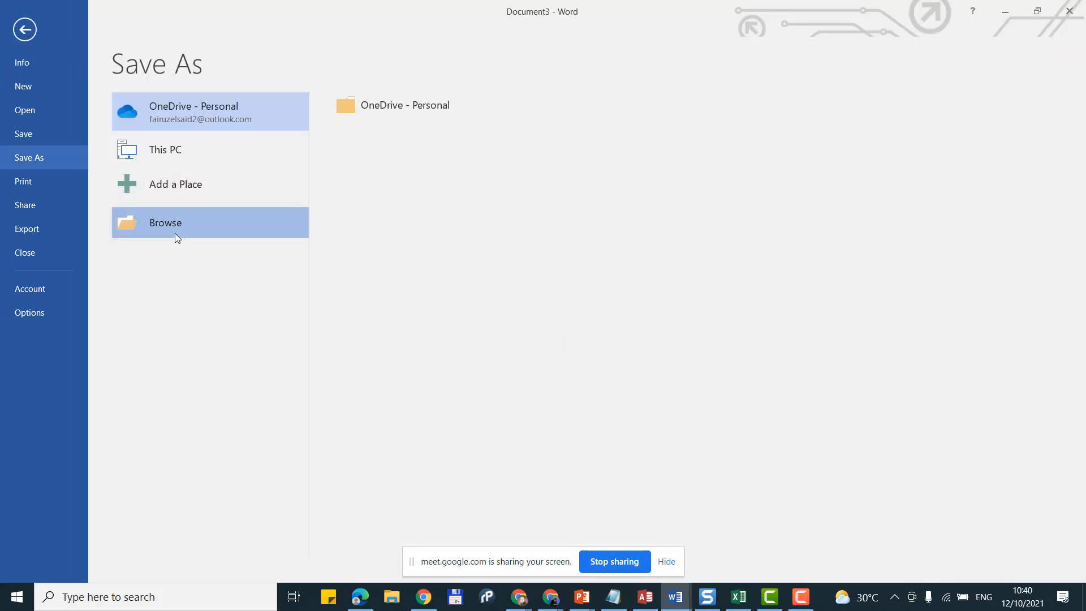